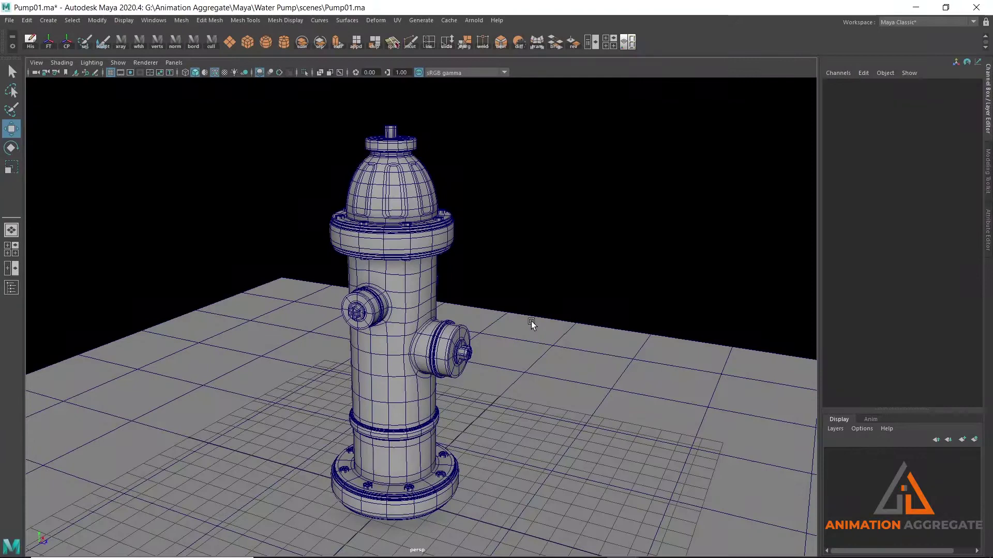
Orbit and pan around the existing hydrant to inspect its base, top flange and side nozzles
mouse_move(501, 329)
alt+mouse_down()
mouse_move(492, 310)
mouse_move(460, 309)
alt+mouse_up()
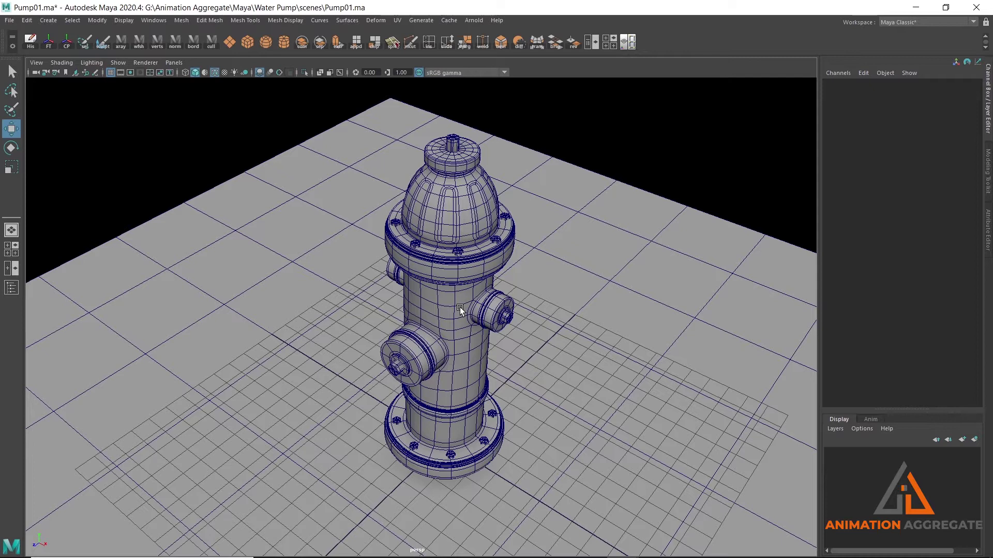
mouse_move(460, 307)
alt+mouse_down()
mouse_move(435, 324)
mouse_move(519, 315)
alt+mouse_up()
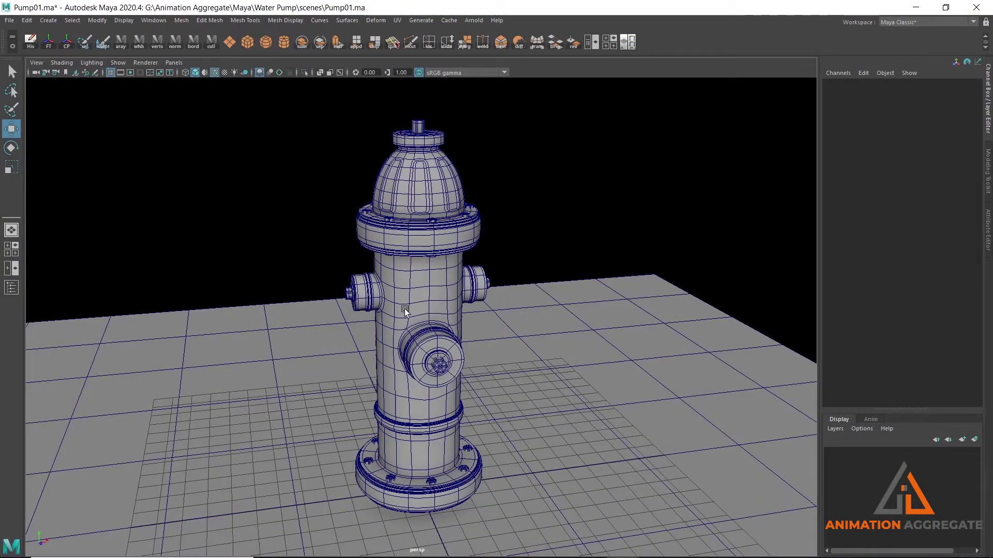
alt+drag(405, 309, 435, 306)
alt+right_drag(408, 266, 488, 402)
alt+middle_drag(488, 403, 488, 309)
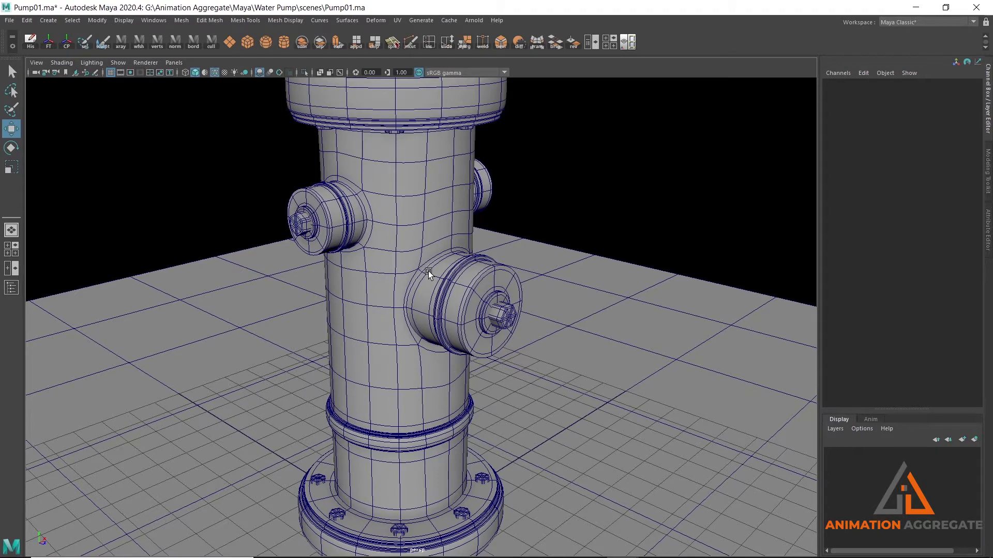
alt+middle_drag(423, 195, 473, 316)
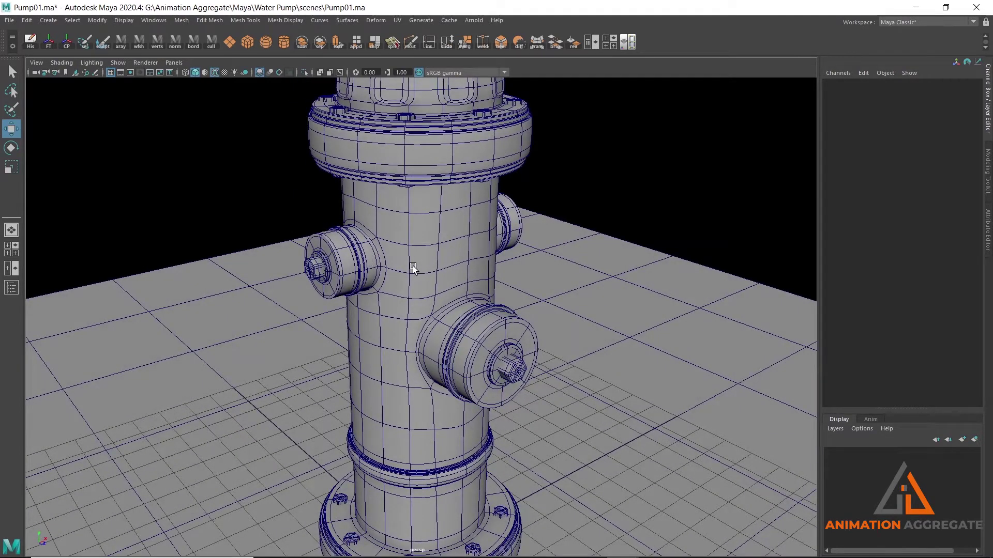
alt+drag(412, 267, 449, 286)
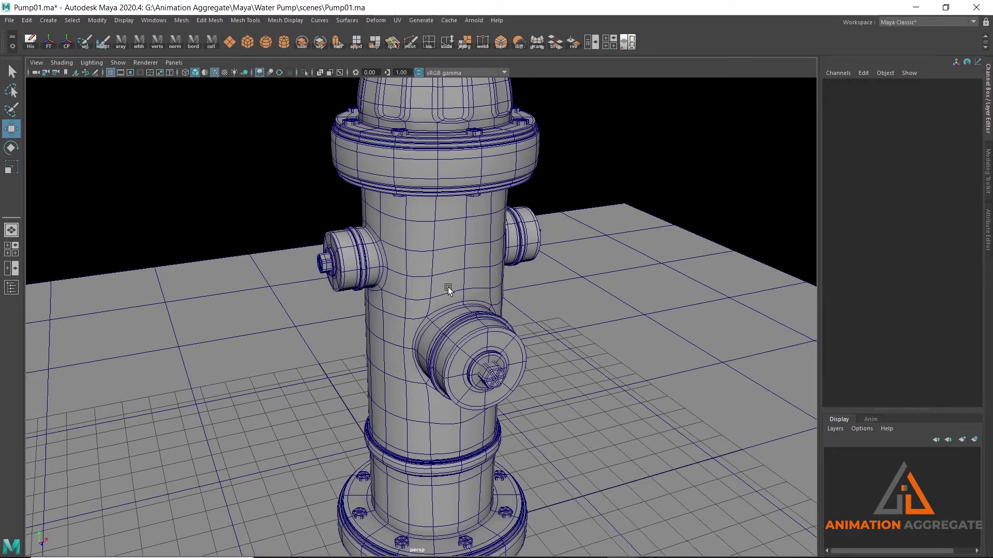
alt+drag(450, 288, 389, 273)
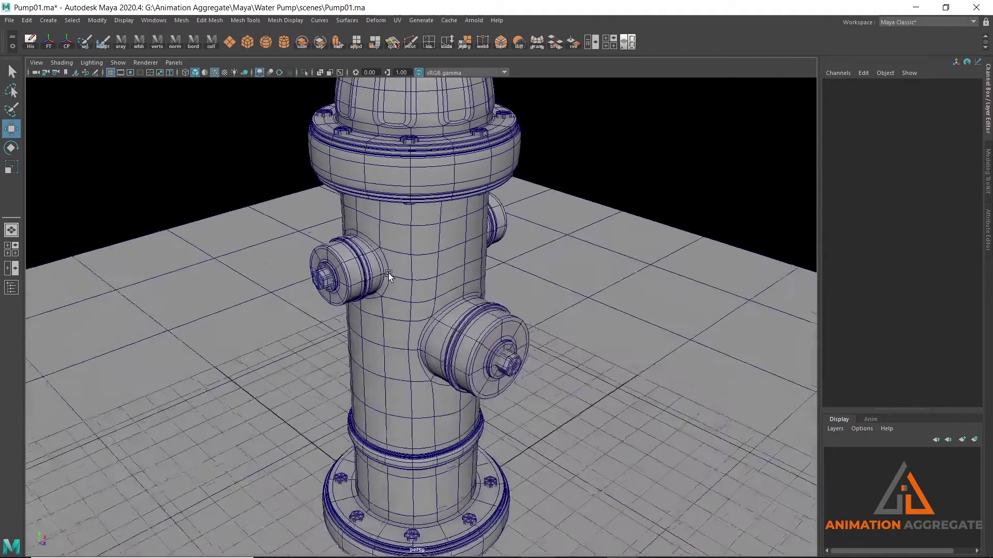
Start a new scene without saving the hydrant, then maximize the front view
click(9, 20)
click(16, 39)
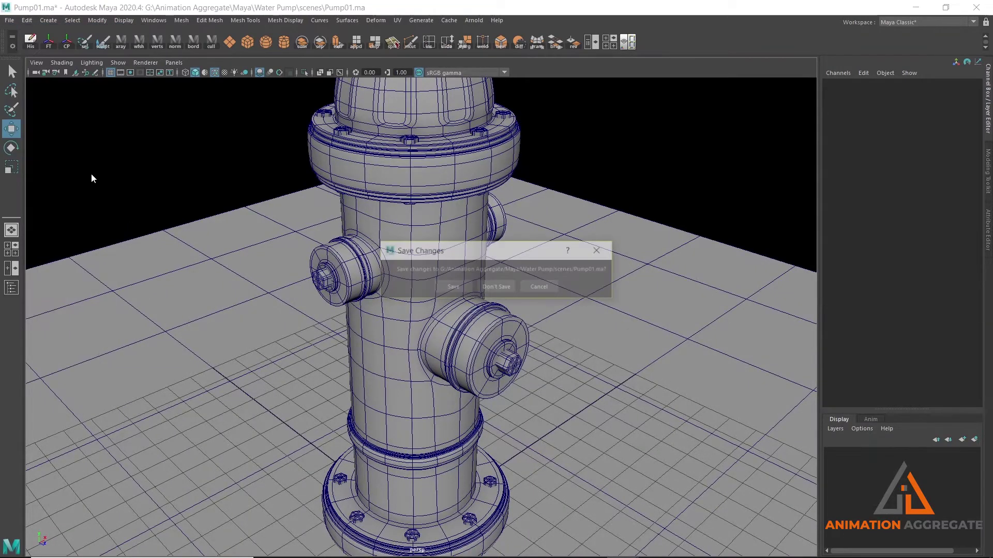
click(489, 288)
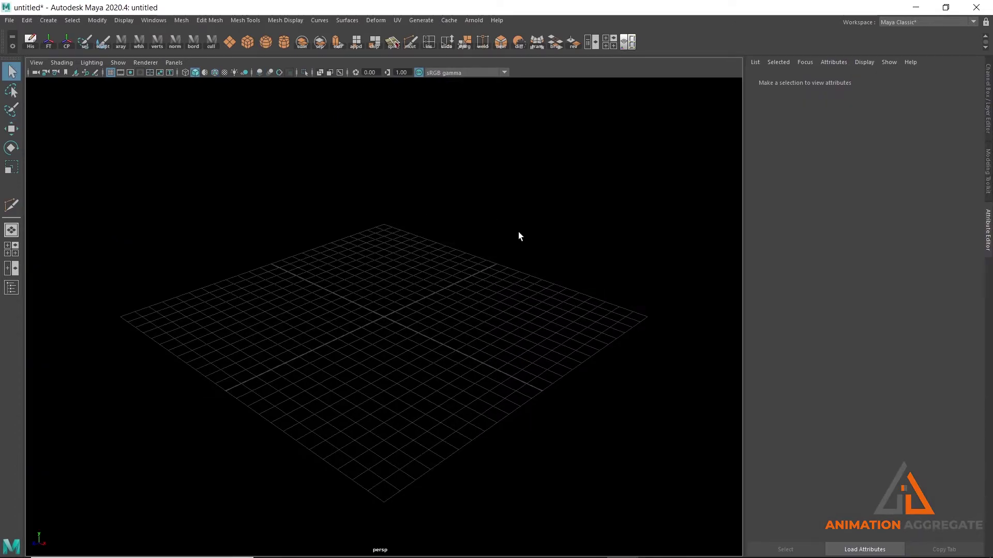
key(space)
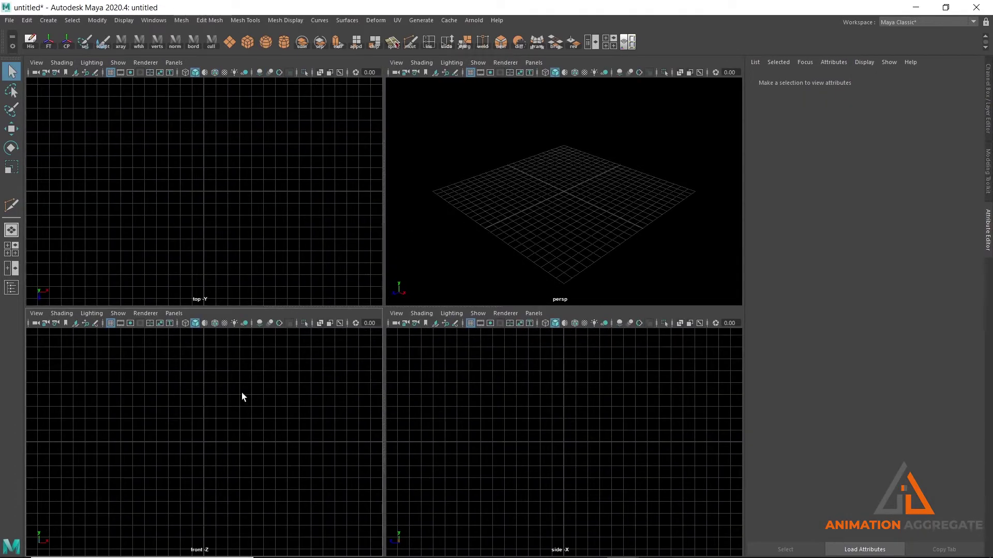
key(space)
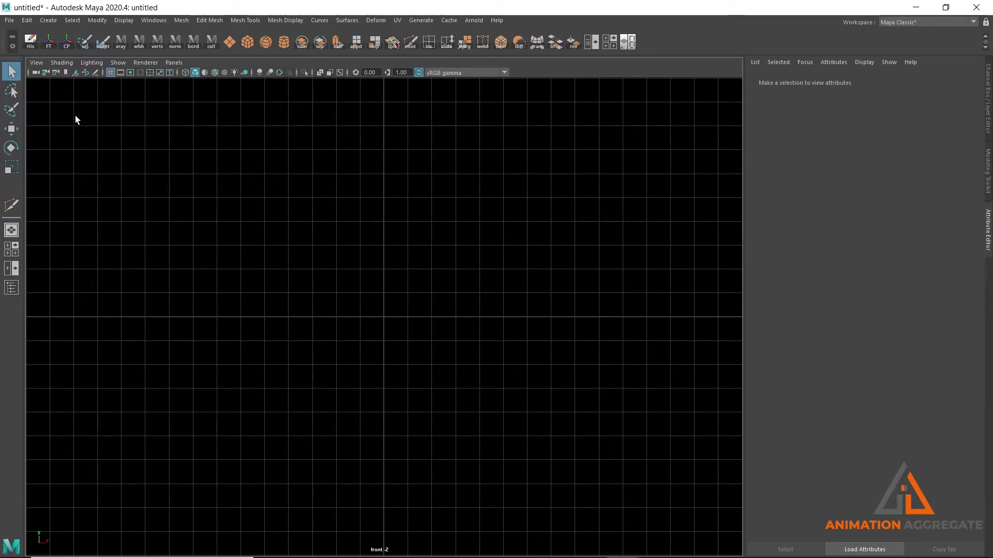
Import Downtown_Charlottesville_fire_hydrant.jpg as an image plane in the front view
click(36, 63)
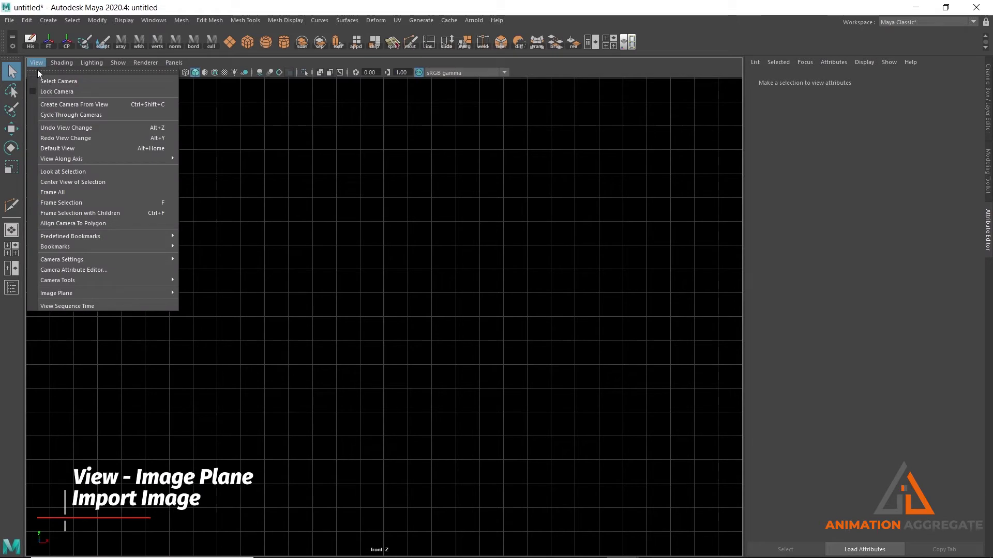
mouse_move(55, 293)
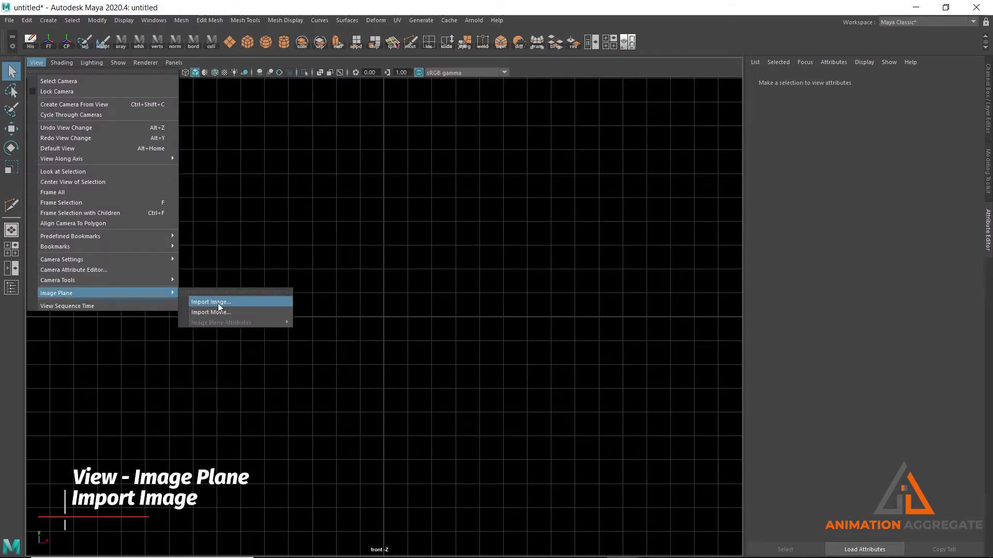
click(218, 304)
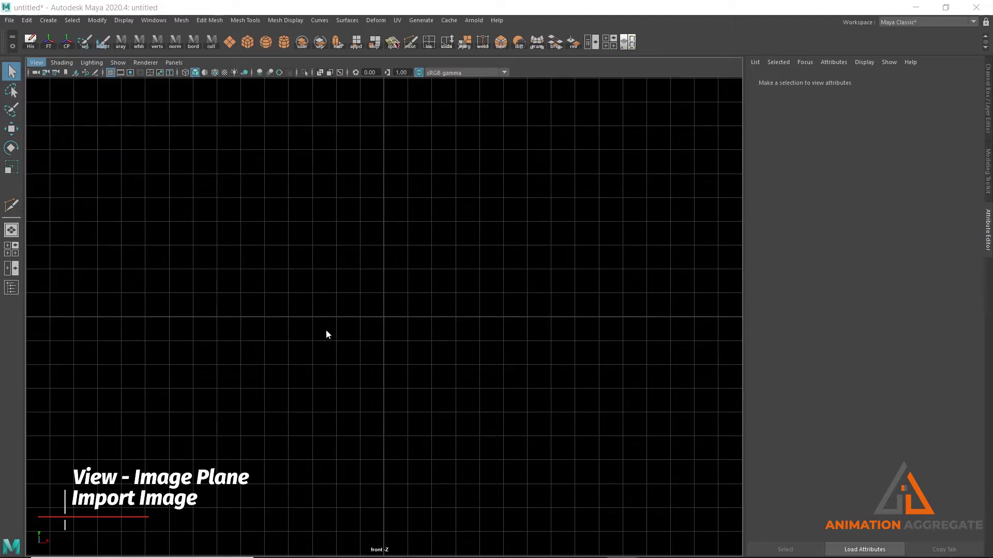
click(356, 132)
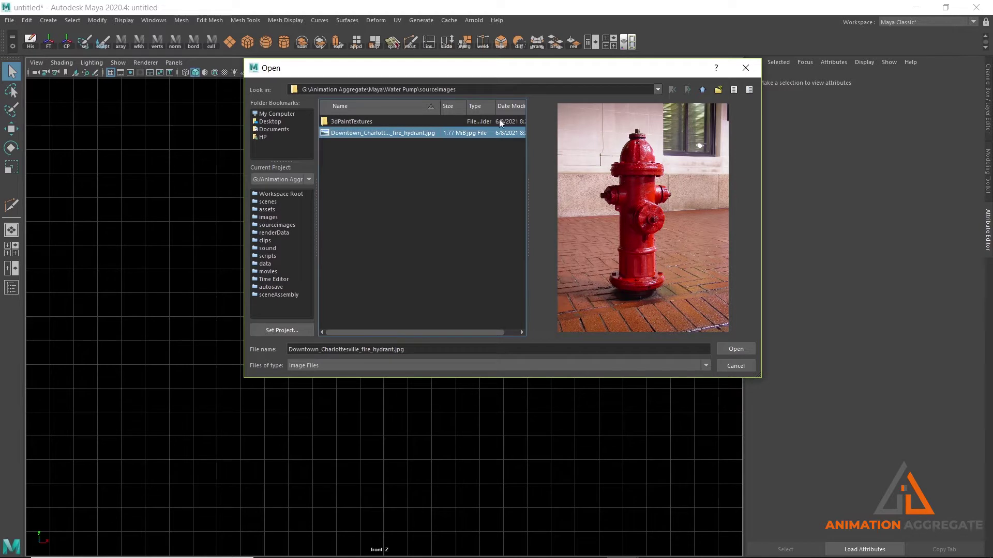
click(735, 350)
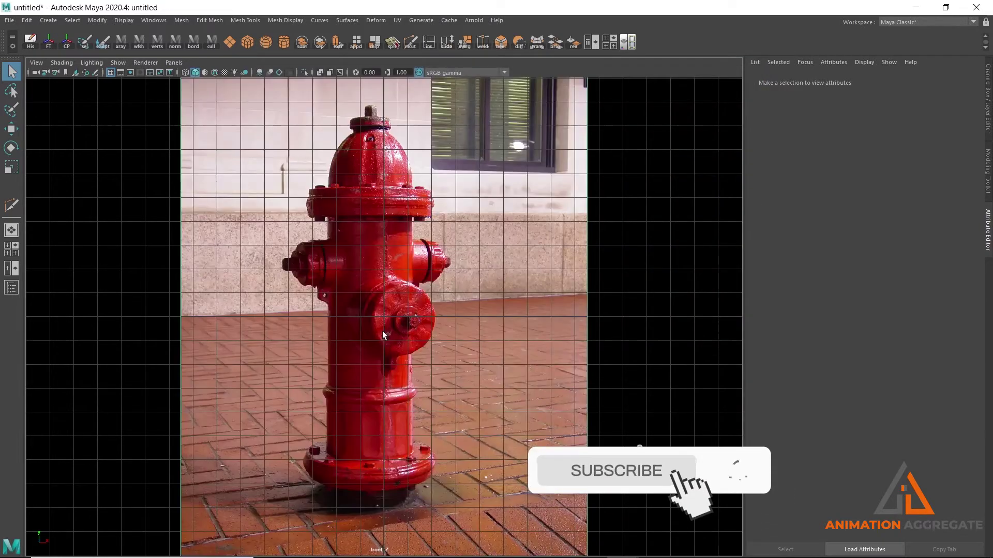
Switch between perspective and front views and centre the reference photo in the front view
key(space)
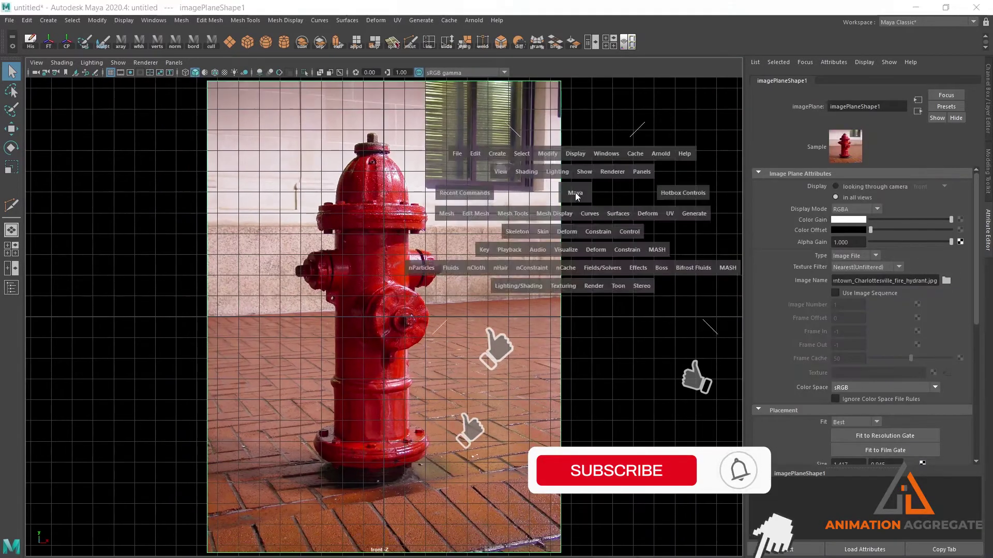
key(space)
key(w)
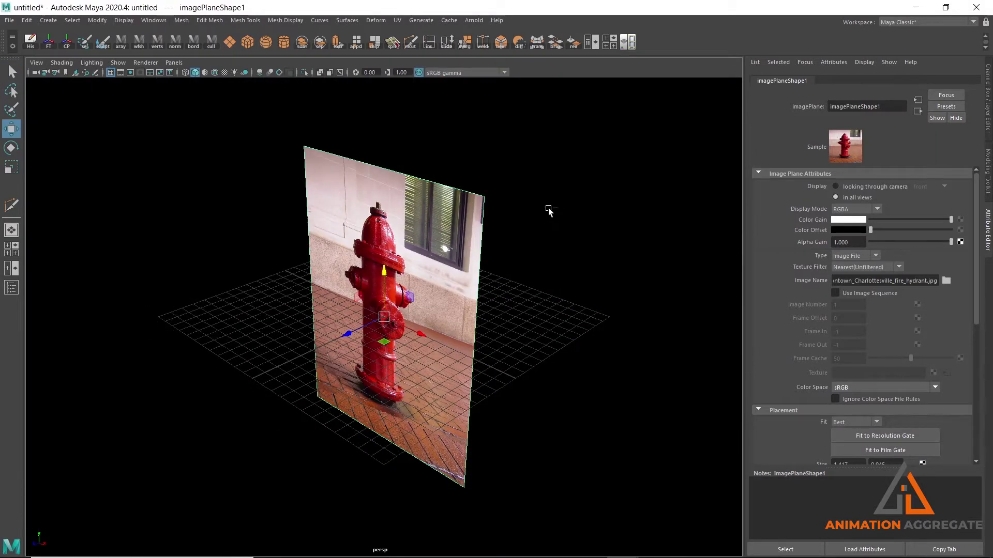
alt+drag(339, 333, 482, 303)
key(space)
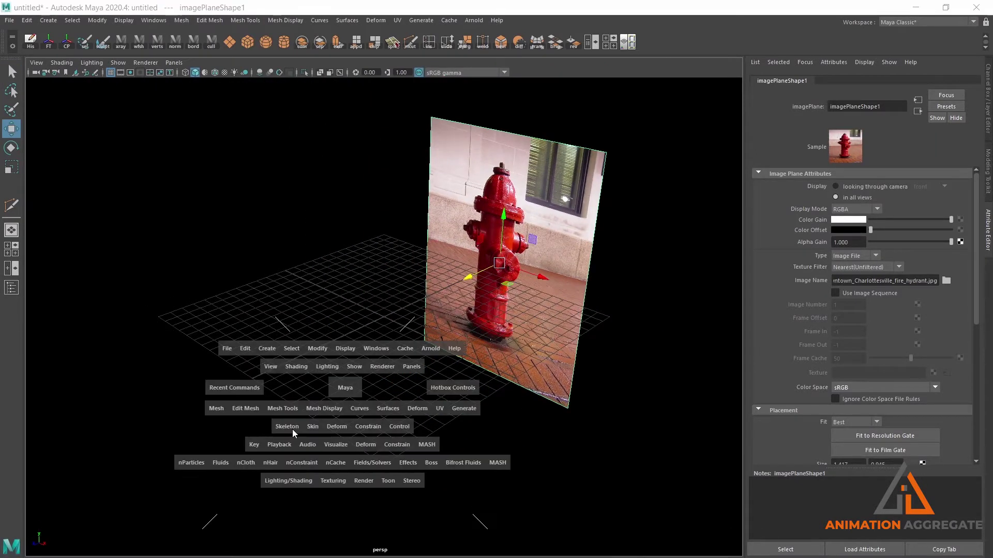
key(space)
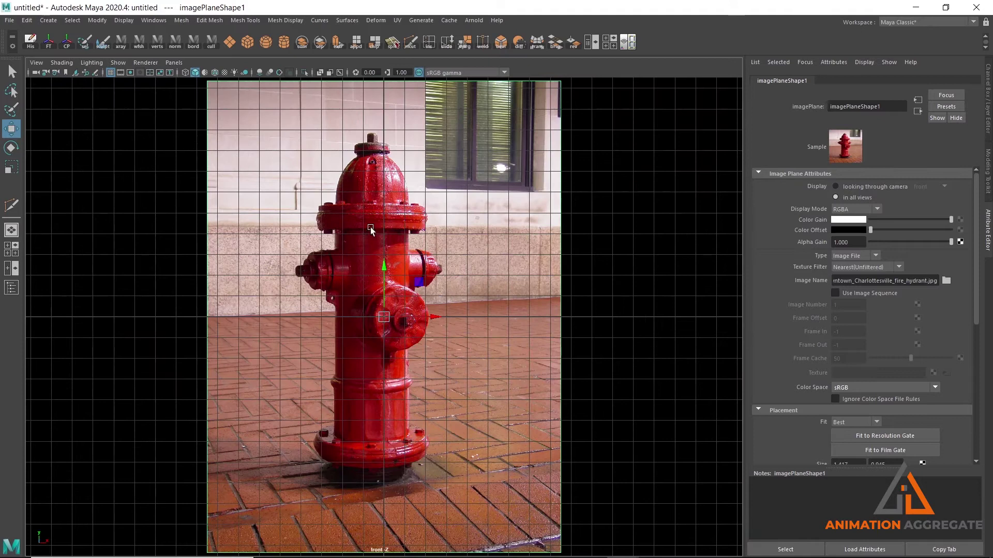
scroll(382, 234, up, 2)
scroll(382, 235, up, 3)
alt+middle_drag(417, 272, 467, 277)
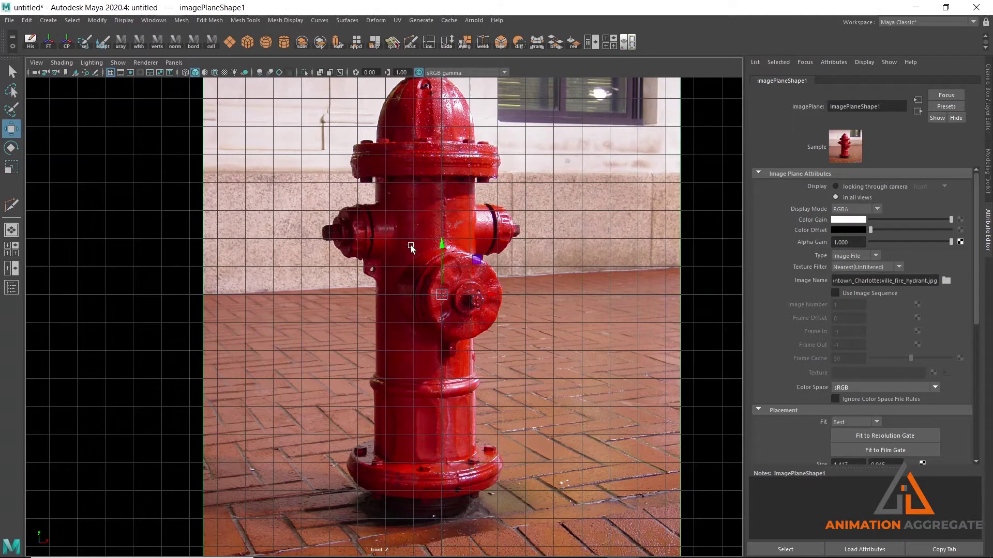
Select the image plane and nudge it slightly right along X
key(space)
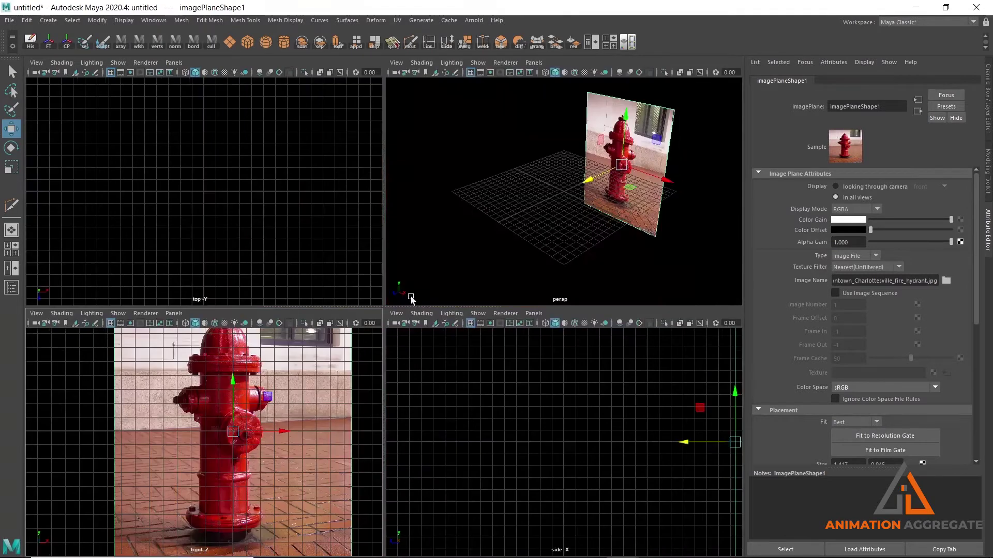
key(space)
scroll(316, 301, up, 2)
alt+middle_drag(316, 301, 319, 329)
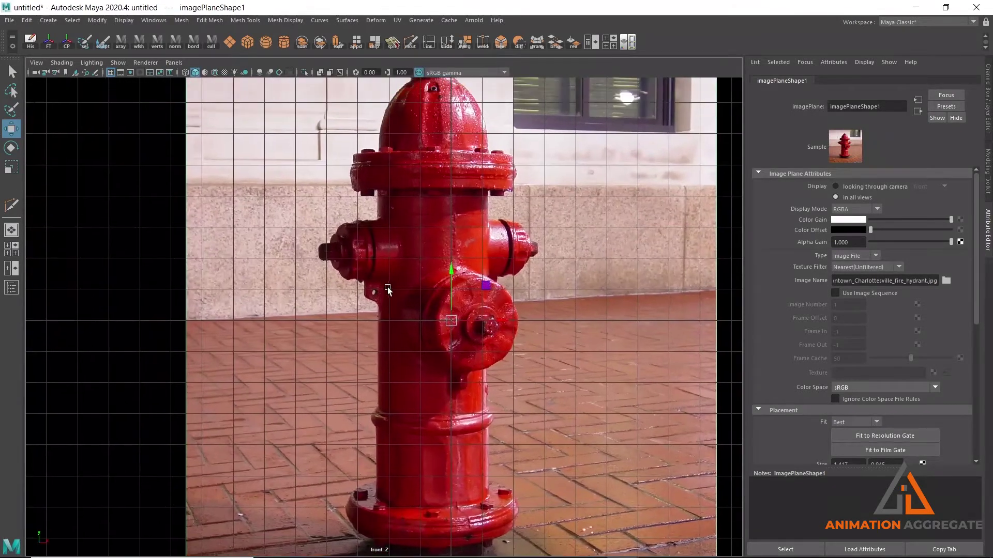
alt+middle_drag(498, 269, 502, 310)
scroll(502, 310, down, 1)
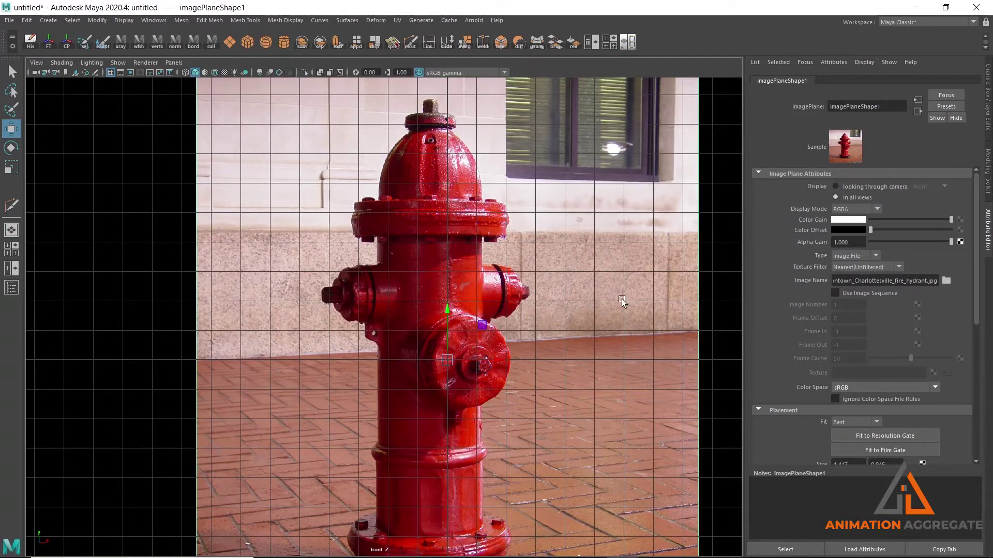
click(688, 293)
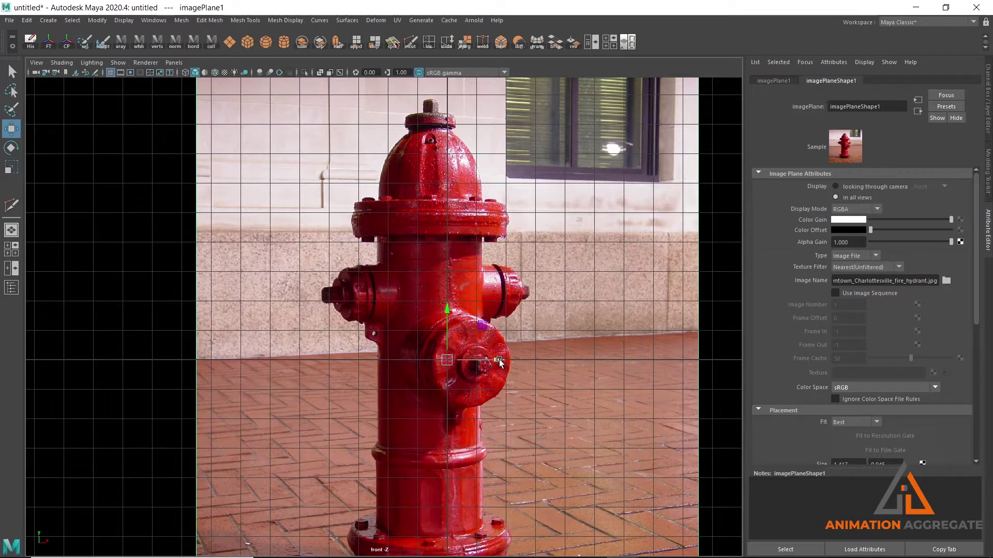
drag(499, 358, 515, 367)
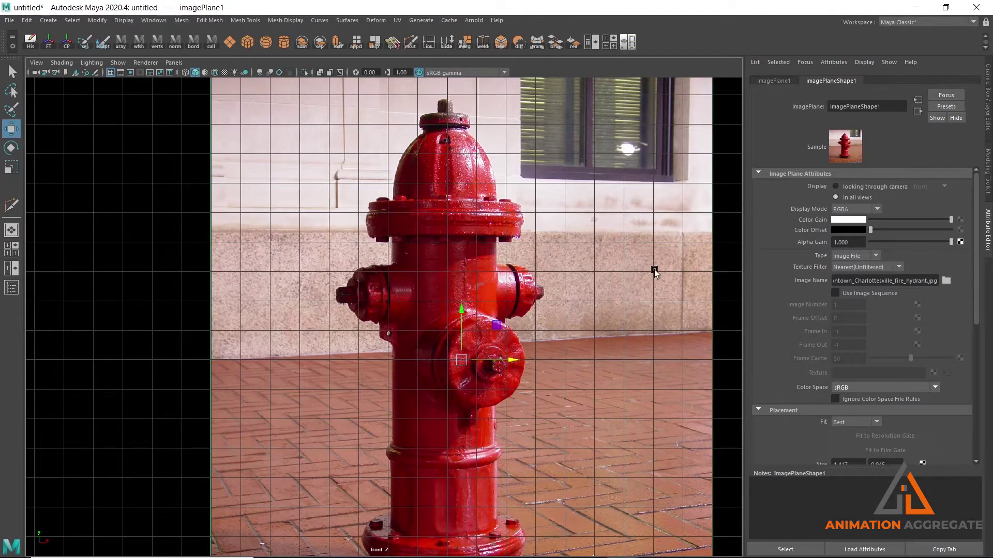
key(space)
key(space)
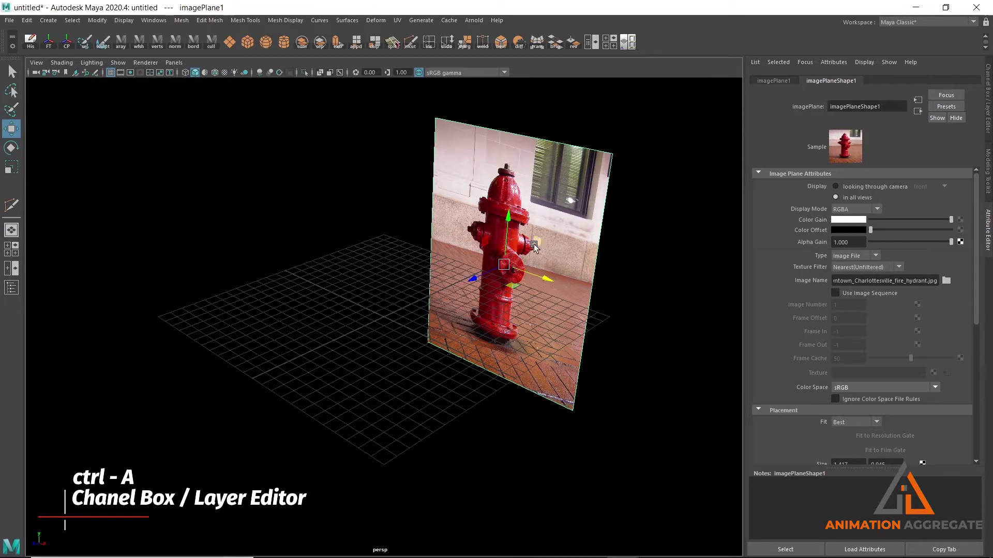
Set imagePlaneShape1's Alpha Gain to 0.5 in the Channel Box so the photo is semi-transparent
key(ctrl+a)
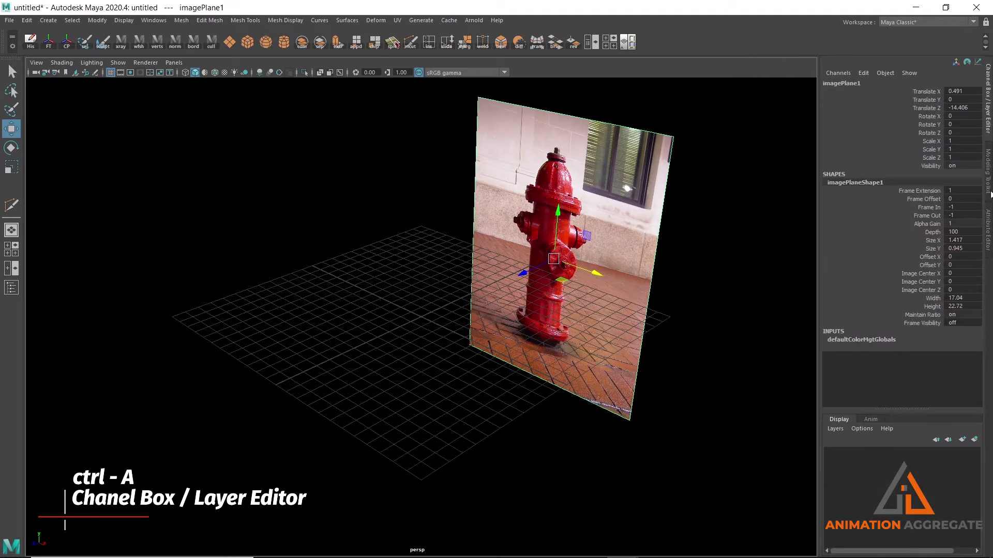
click(988, 118)
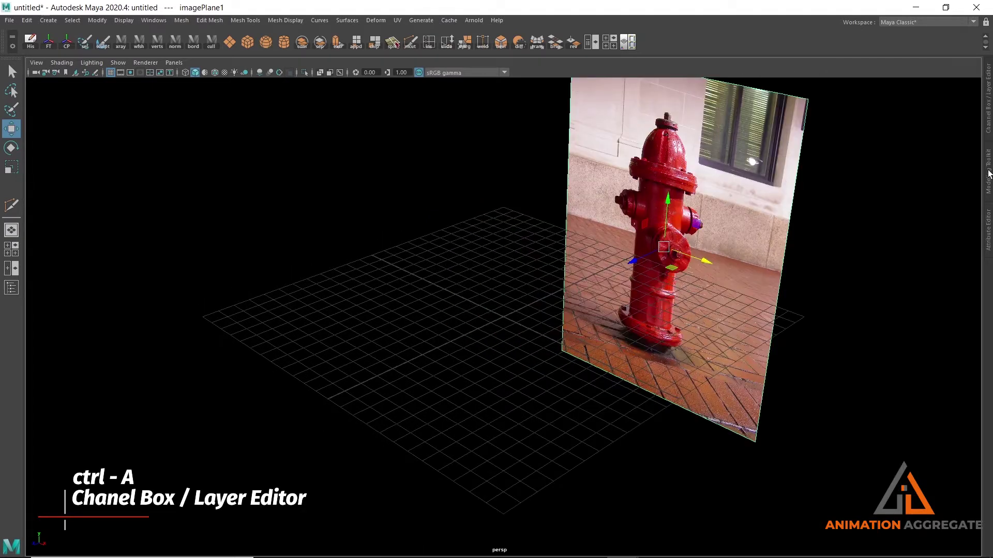
click(988, 110)
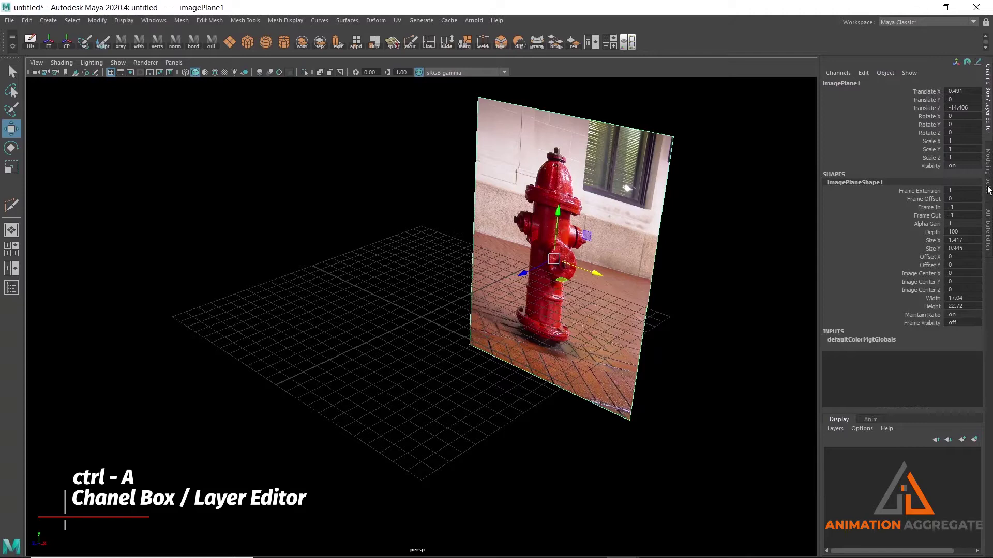
click(988, 166)
click(988, 230)
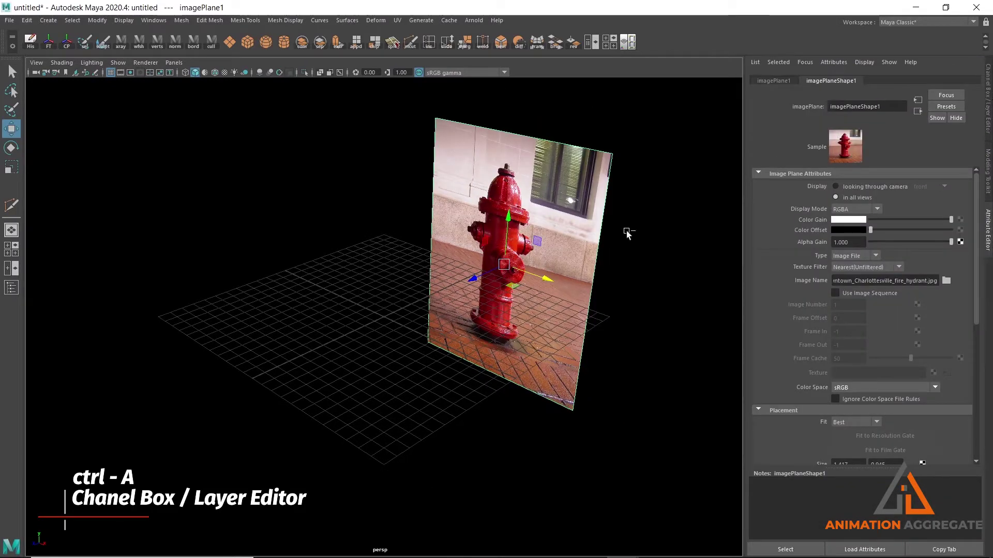
key(ctrl+a)
alt+middle_drag(568, 235, 584, 340)
alt+drag(584, 340, 446, 240)
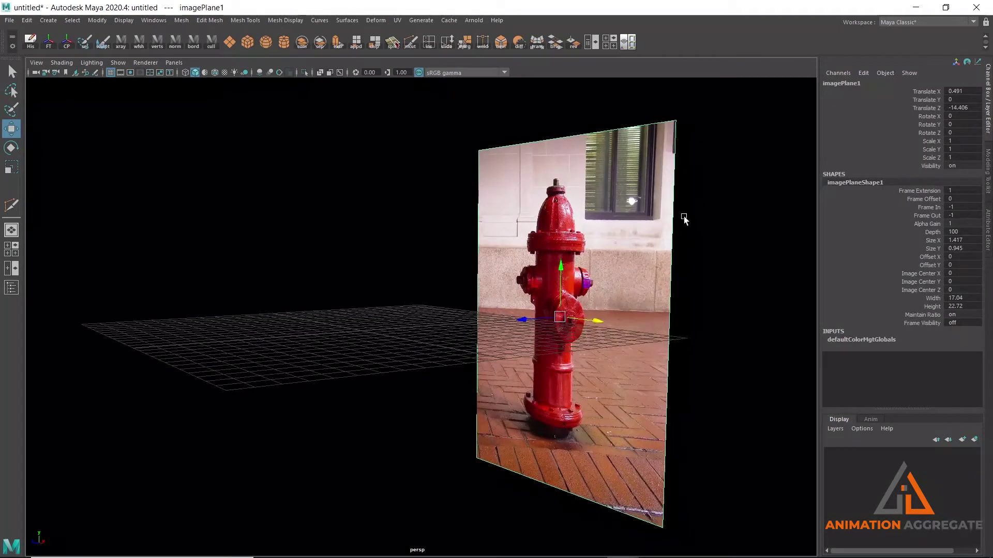
double_click(960, 222)
text(0.5)
key(Return)
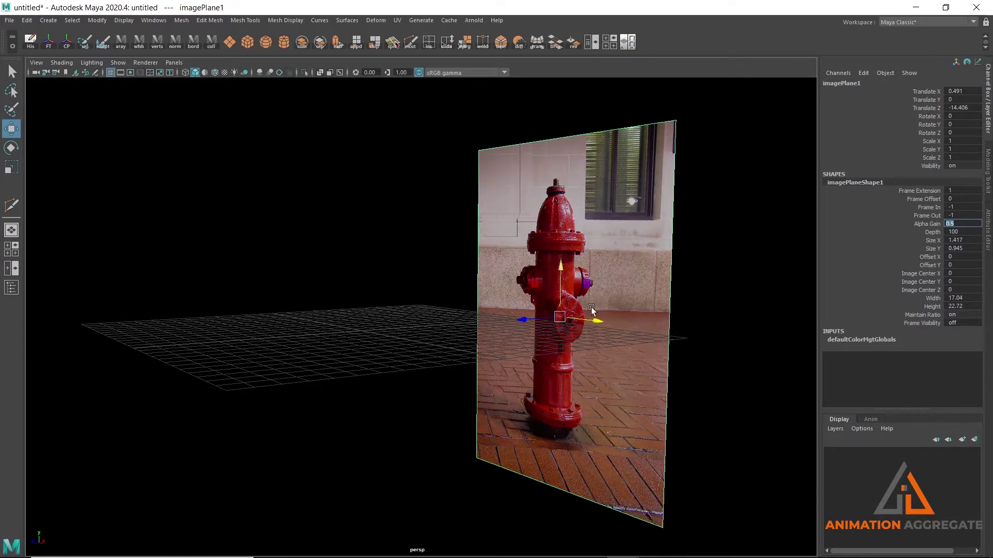
mouse_move(689, 328)
alt+mouse_down()
mouse_move(495, 273)
mouse_move(612, 215)
alt+mouse_up()
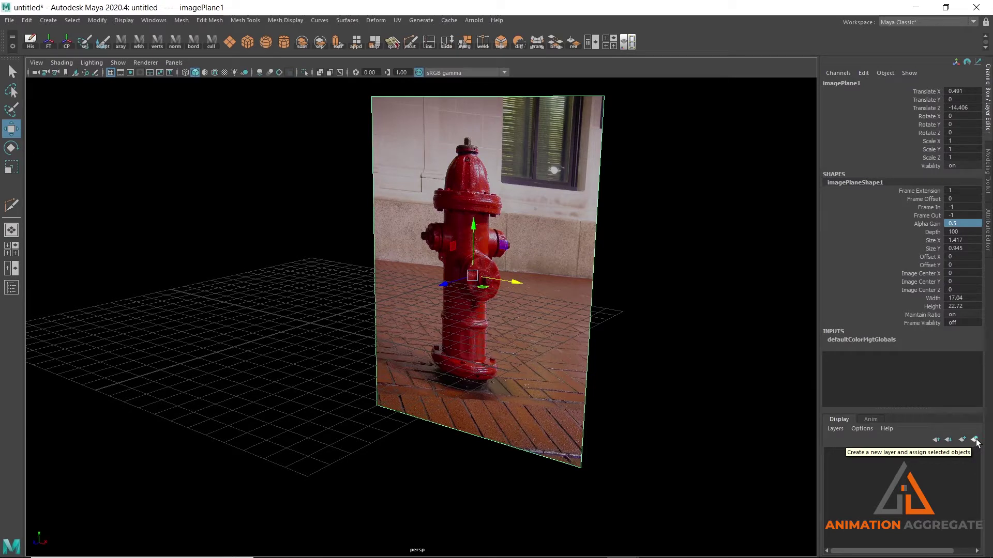
Put the image plane on a reference display layer named ImagePlane01, then deselect it
click(975, 440)
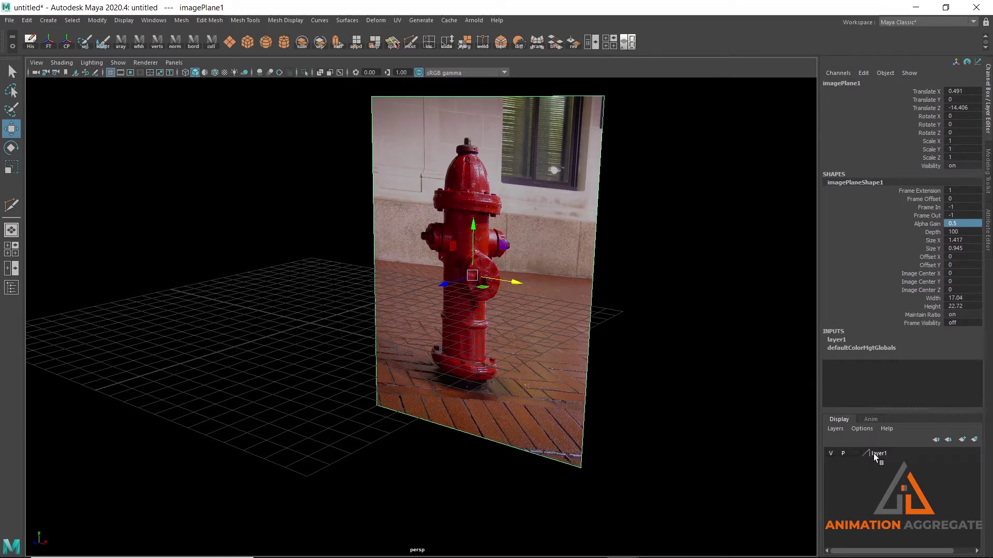
click(832, 454)
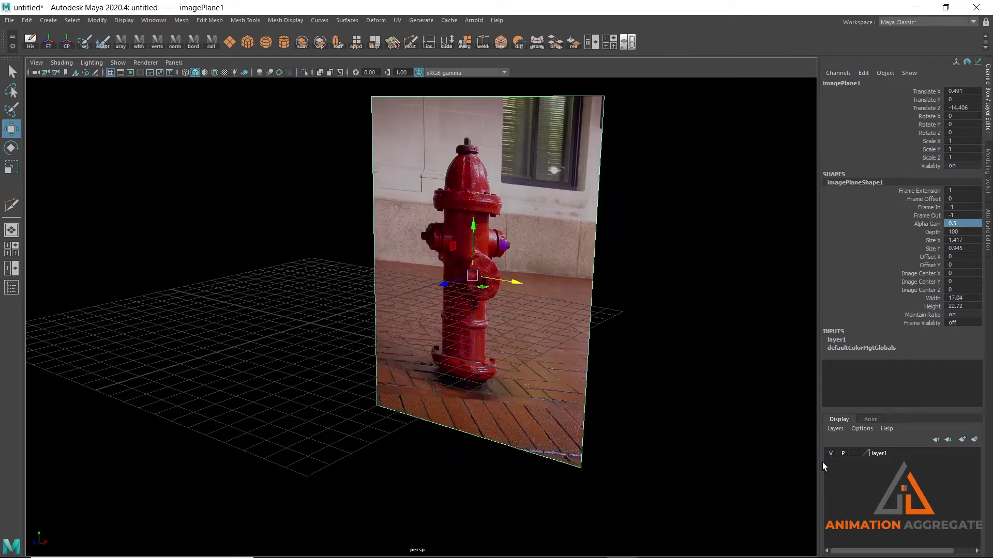
double_click(882, 452)
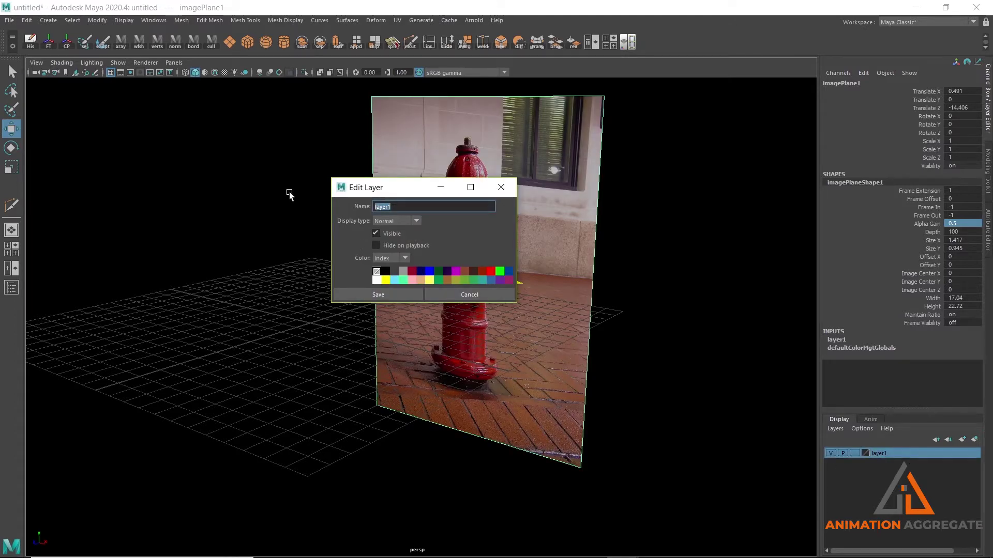
text(Im)
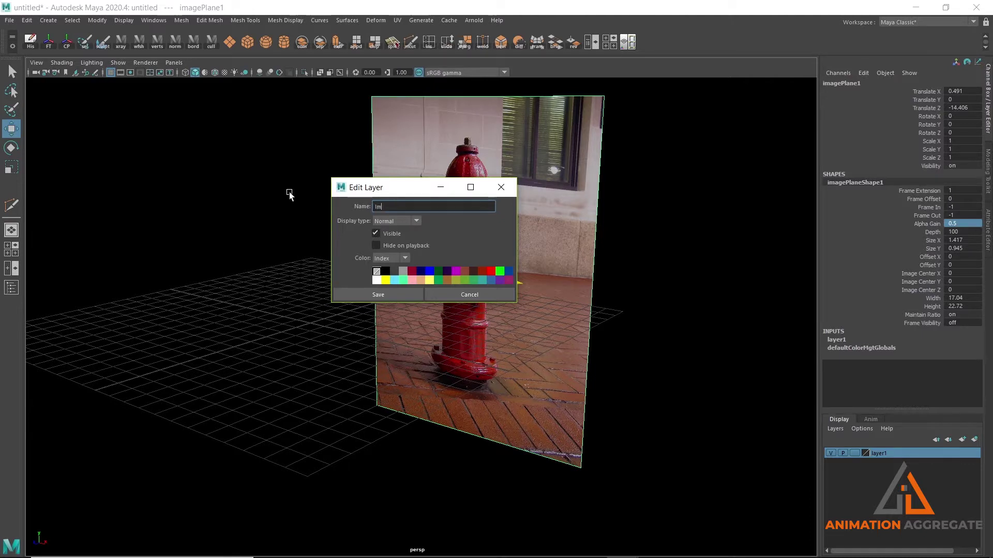
text(agePlane01)
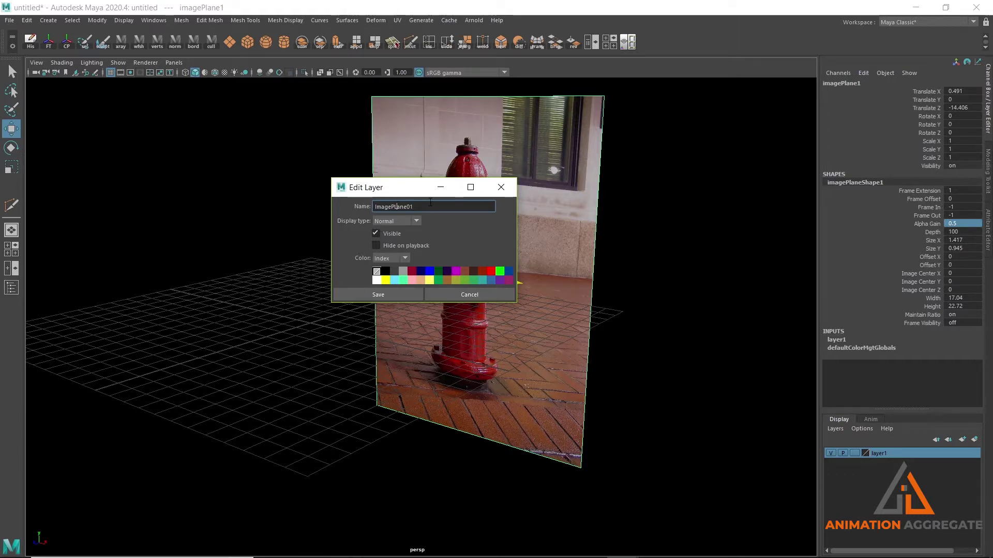
click(386, 291)
click(858, 454)
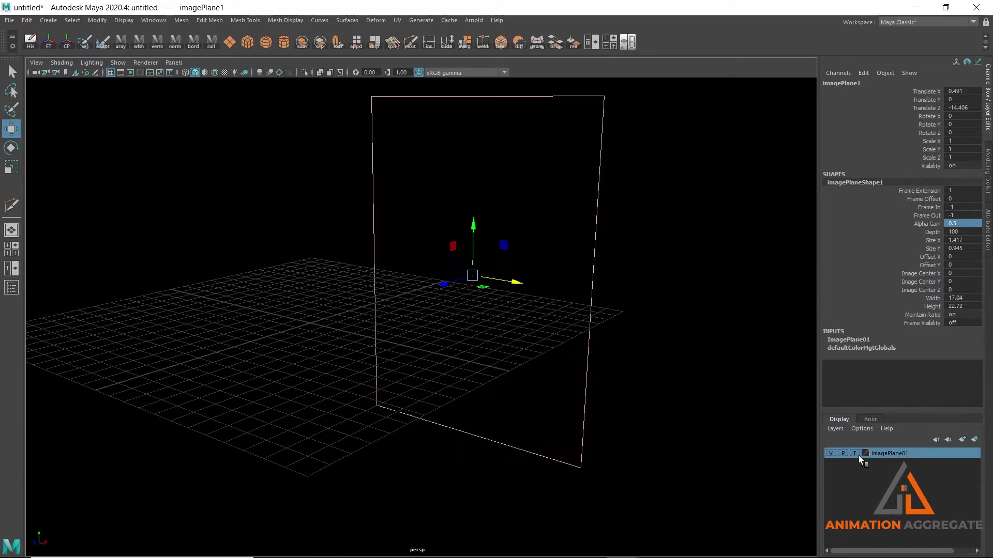
click(678, 272)
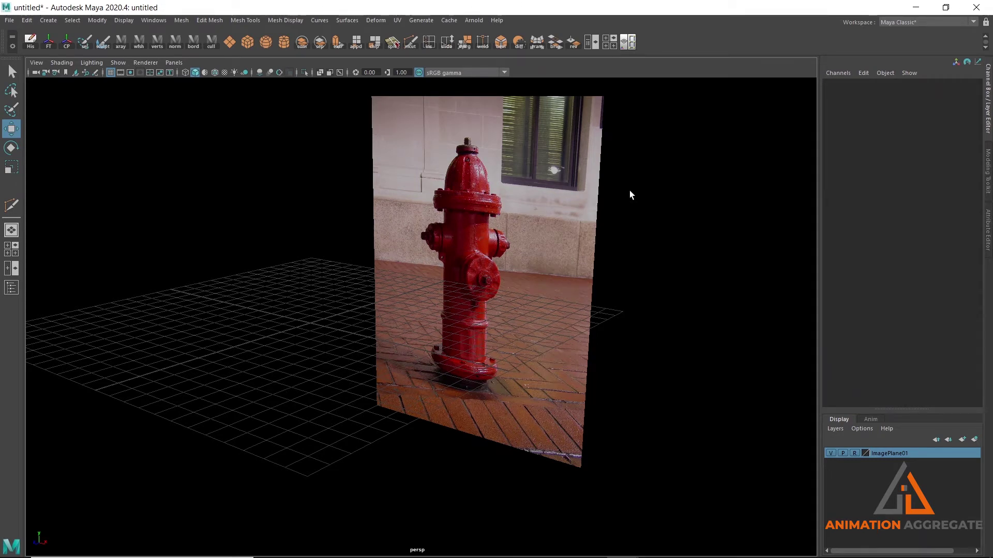
Maximize the front view and zoom in closely on the hydrant photo
key(space)
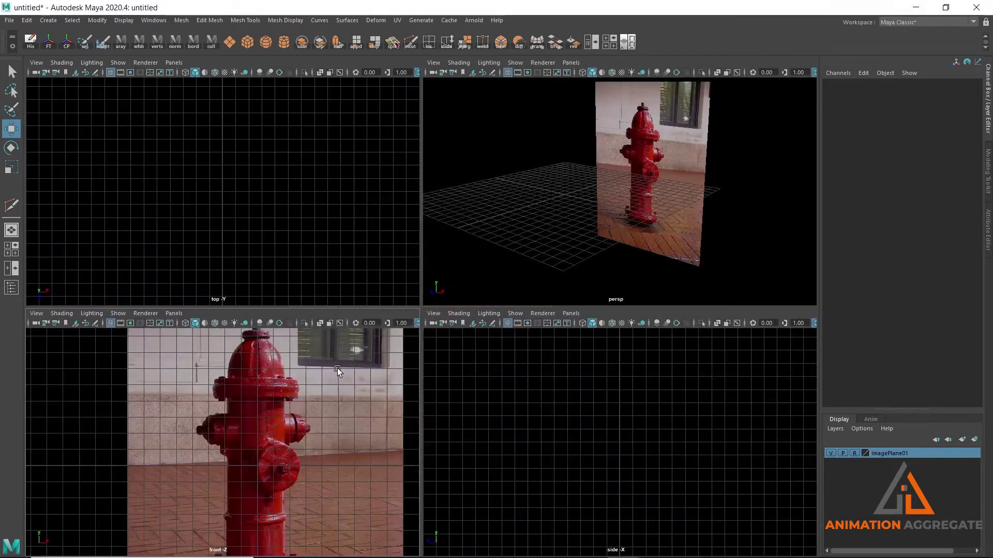
key(space)
scroll(534, 348, down, 1)
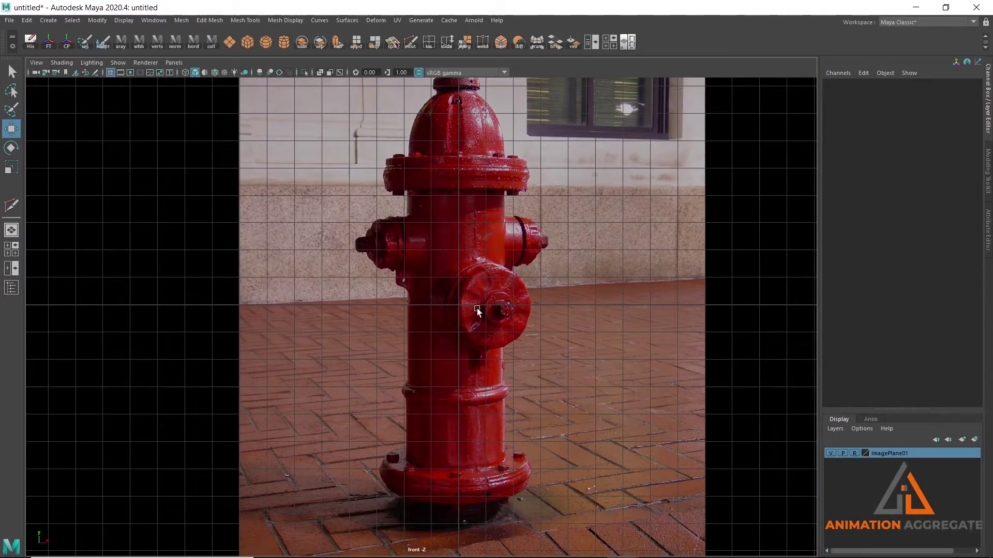
scroll(417, 238, up, 1)
scroll(554, 290, up, 2)
scroll(471, 263, up, 1)
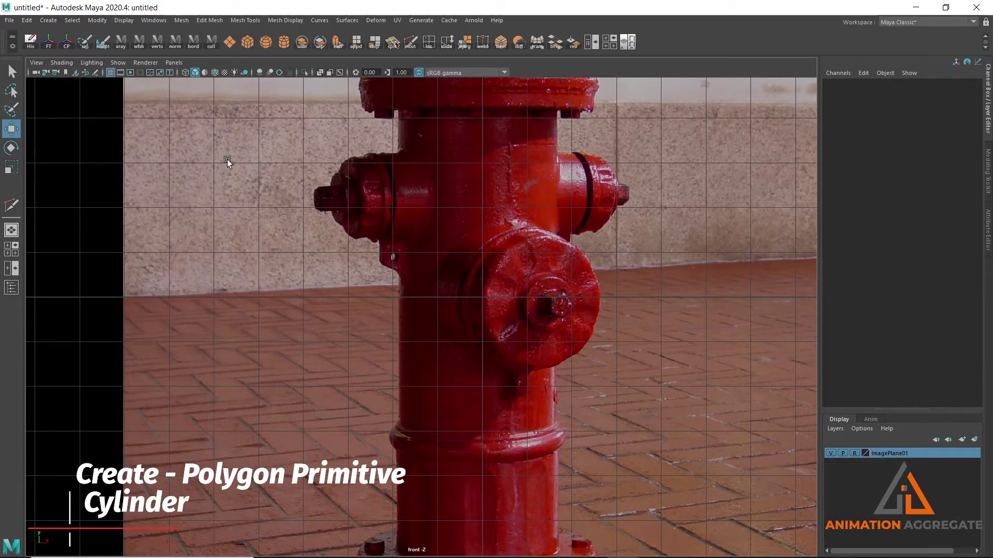
click(48, 20)
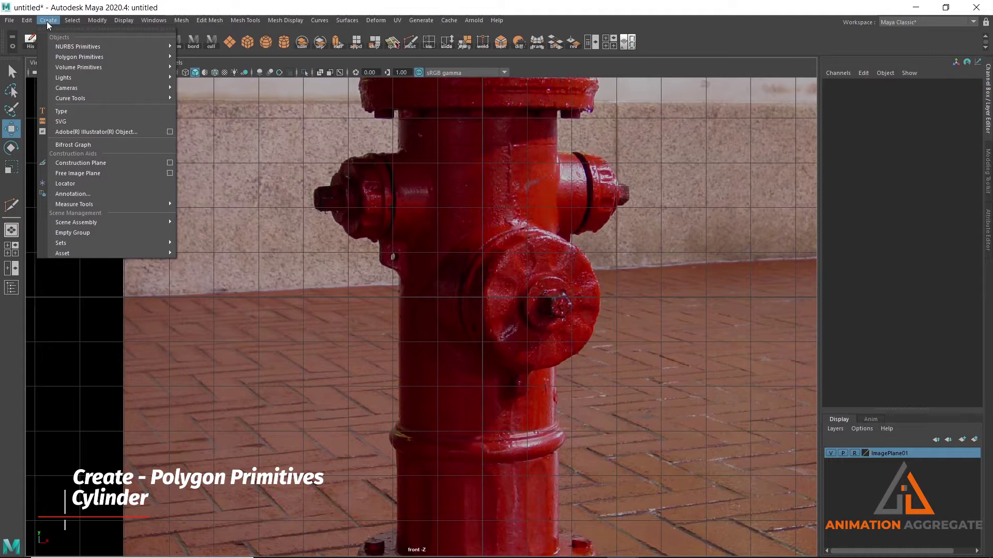
mouse_move(79, 57)
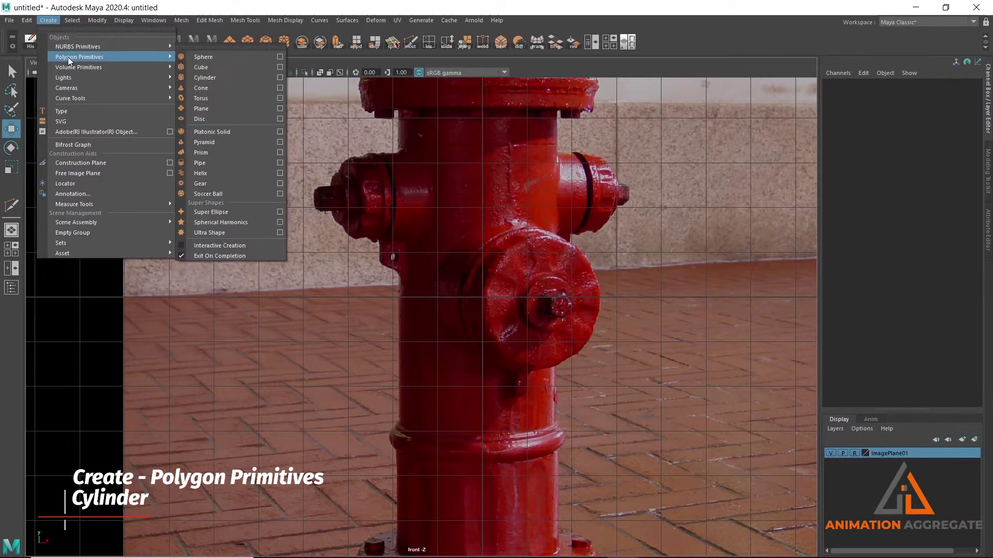
Create a polygon cylinder and scale it uniformly to the hydrant body's width of 1.836
click(208, 78)
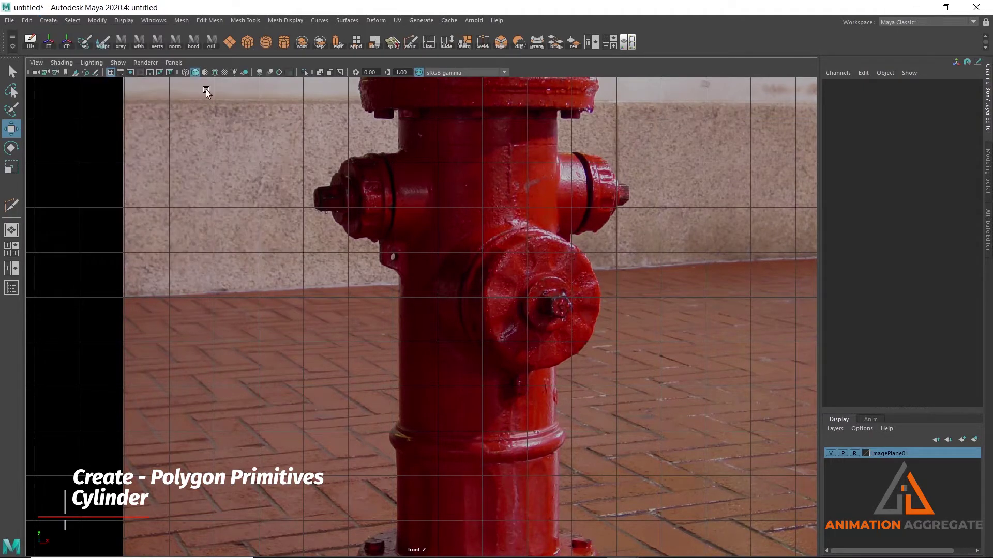
alt+middle_drag(480, 240, 438, 212)
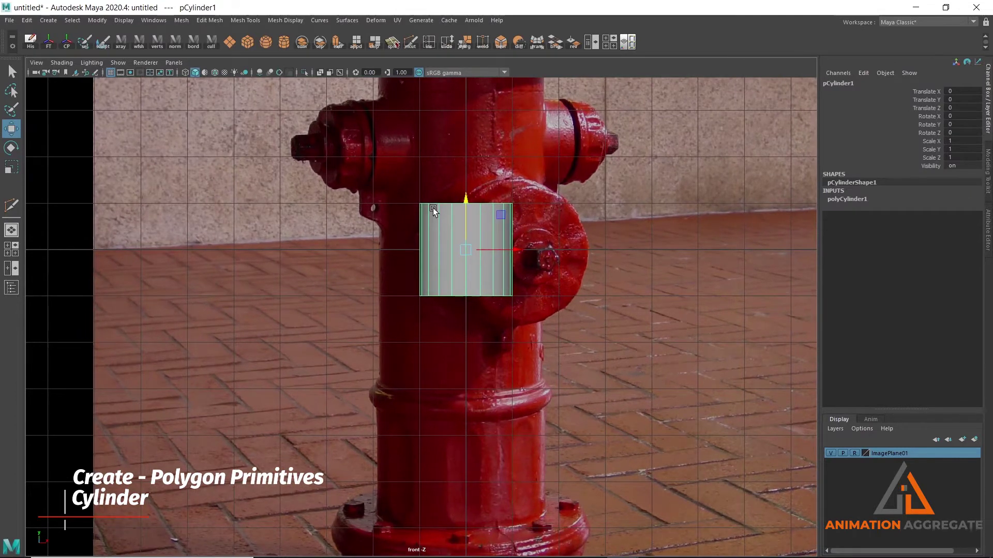
key(r)
drag(467, 251, 531, 278)
click(475, 252)
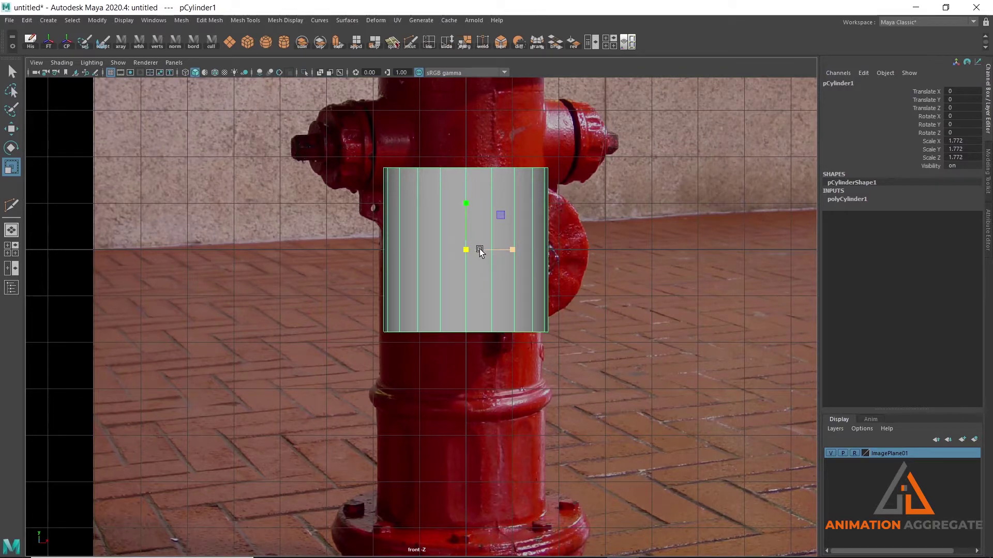
drag(468, 252, 473, 254)
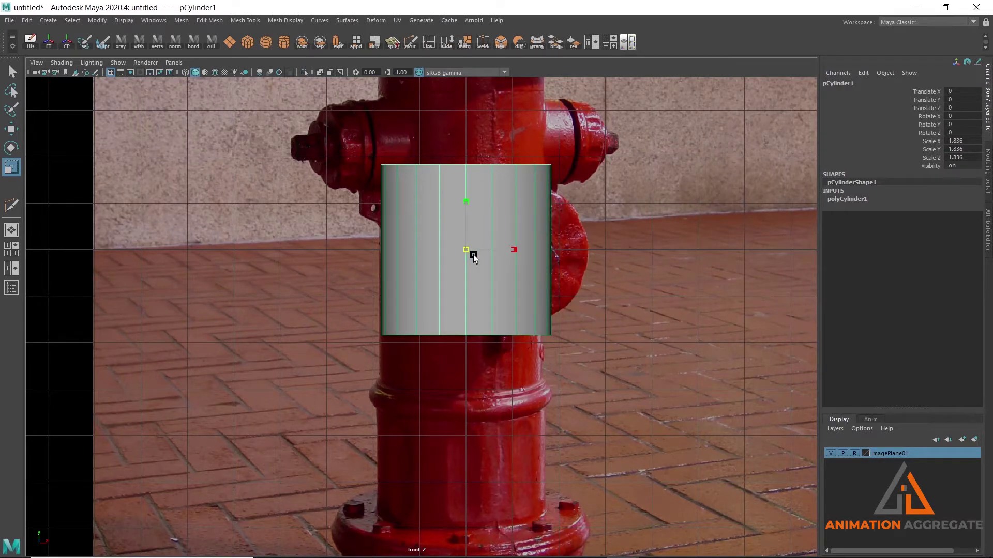
scroll(475, 248, down, 2)
scroll(476, 243, down, 1)
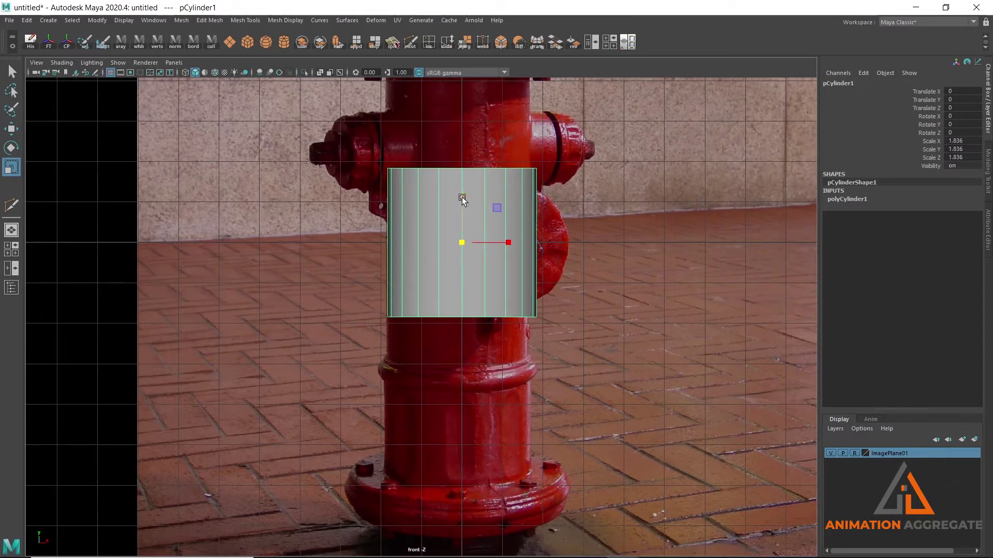
Stretch the cylinder to Scale Y 4.899 and lower it to Translate Y -0.869
drag(462, 196, 467, 140)
alt+middle_drag(470, 188, 488, 256)
scroll(480, 255, down, 1)
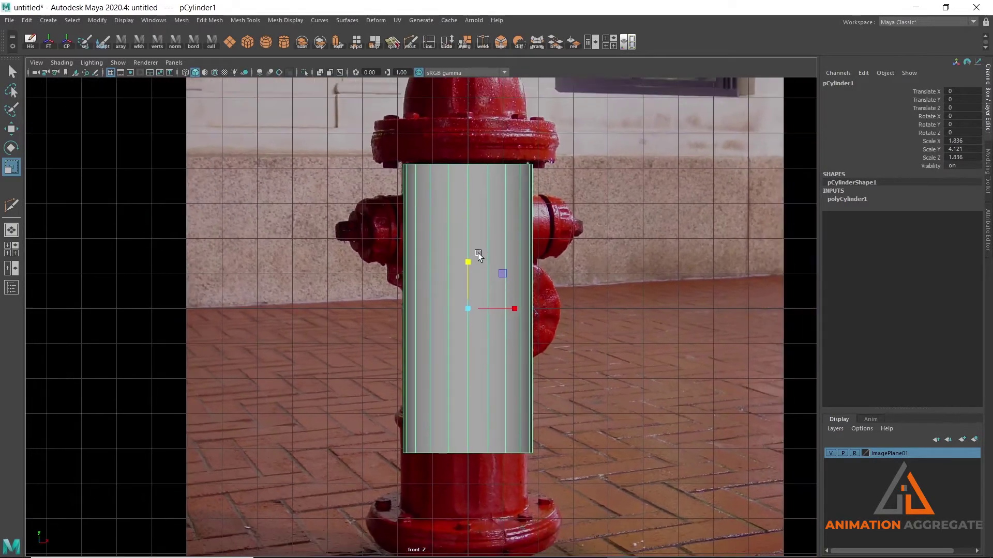
key(w)
drag(473, 262, 470, 281)
key(r)
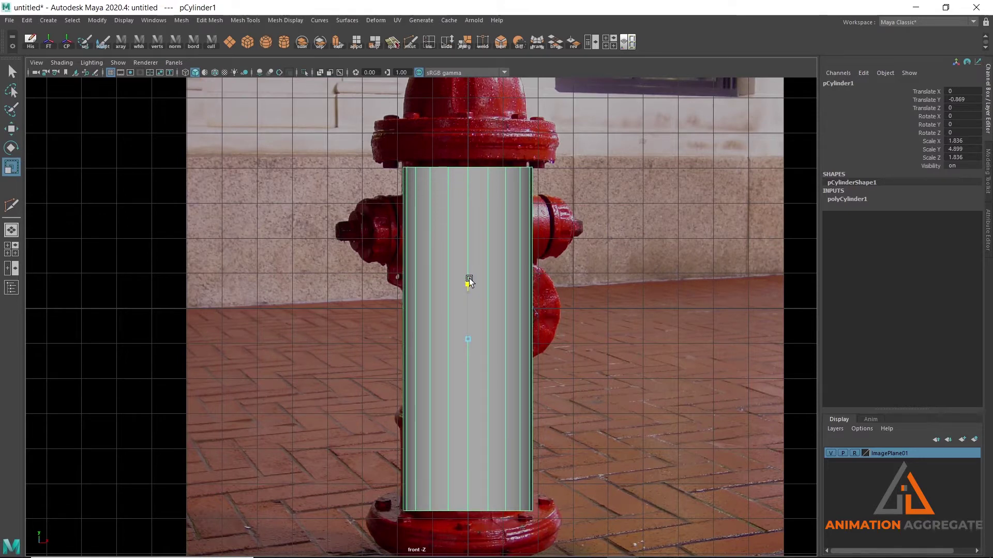
alt+middle_drag(471, 255, 473, 234)
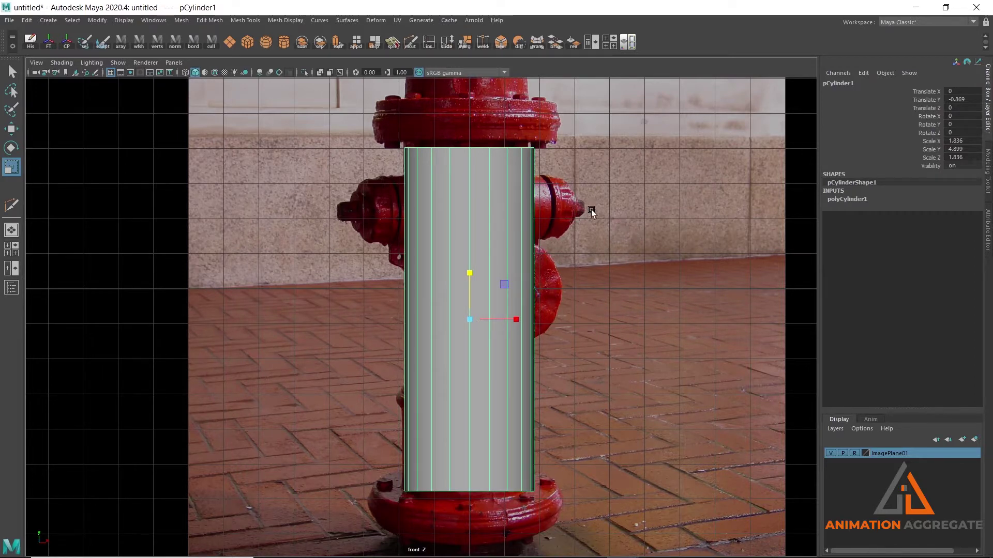
alt+middle_drag(524, 181, 523, 171)
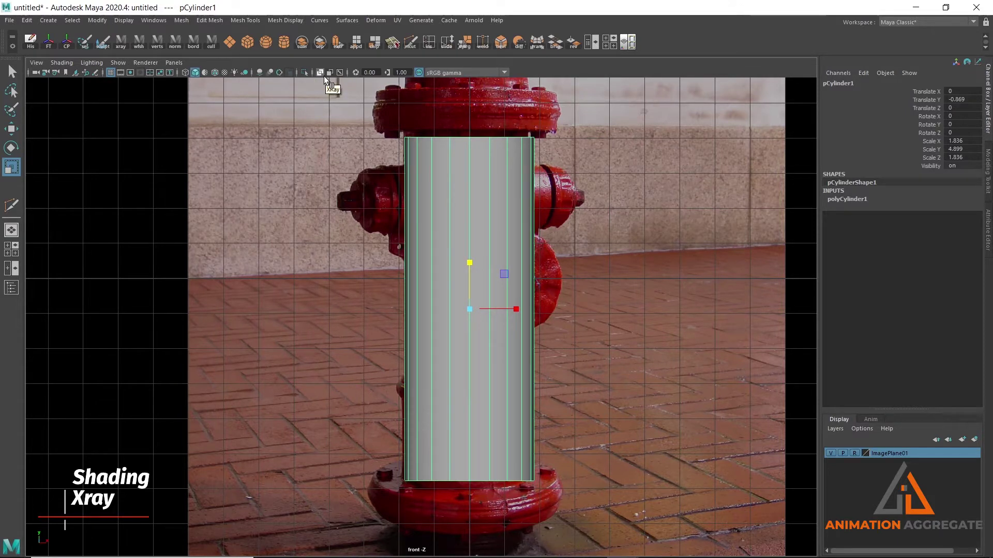
Turn on X-Ray shading, reselect pCylinder1 and view it in the perspective view
click(66, 63)
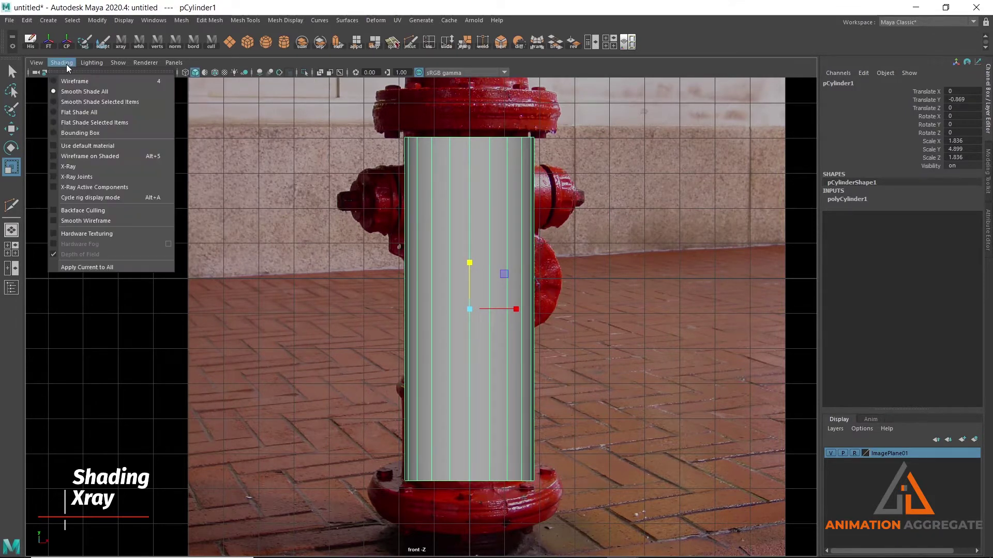
click(79, 166)
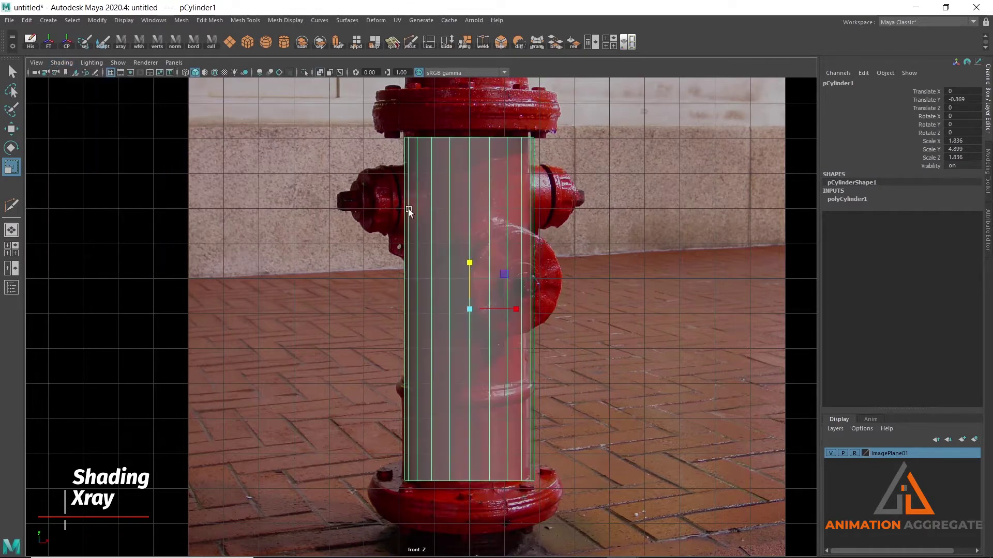
click(122, 173)
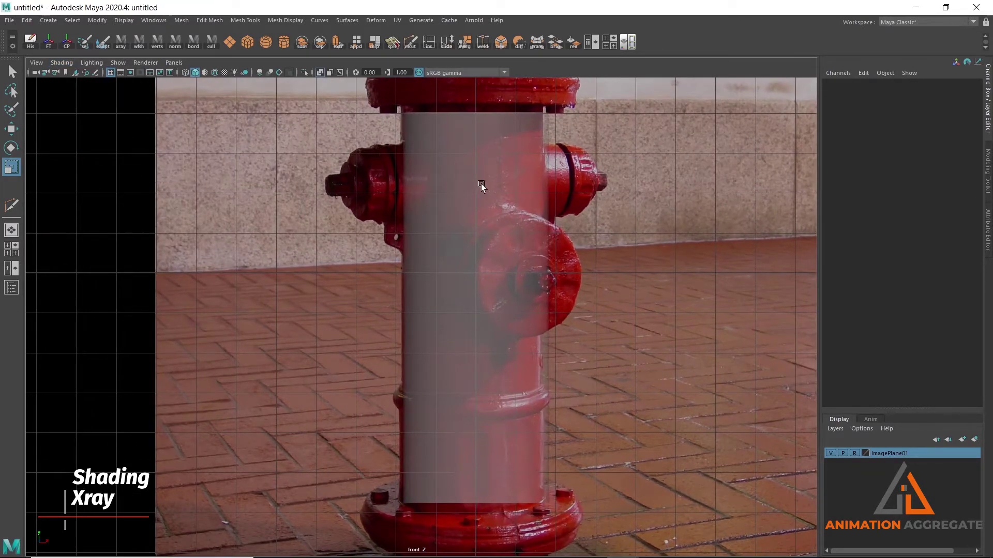
click(481, 184)
key(space)
key(space)
alt+drag(474, 203, 319, 289)
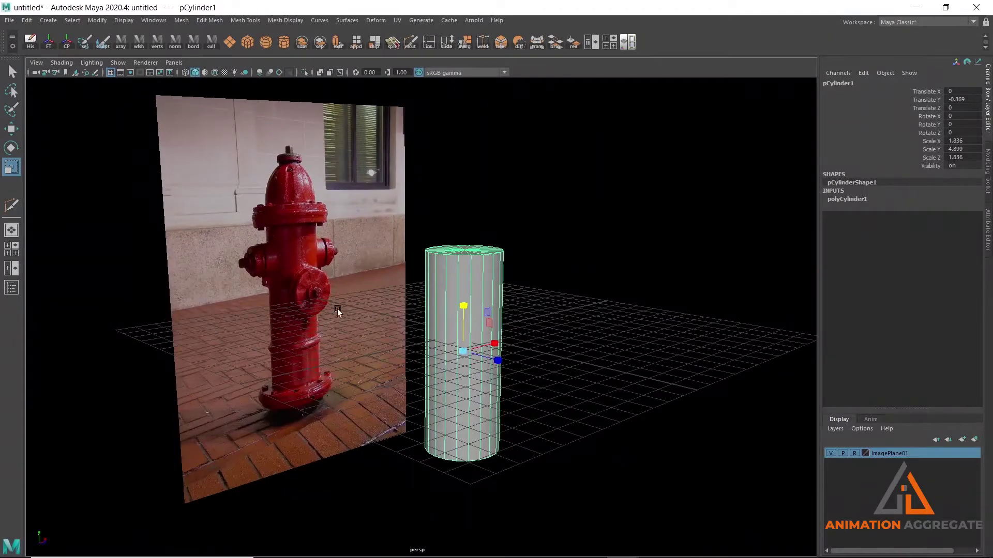
alt+middle_drag(308, 268, 381, 206)
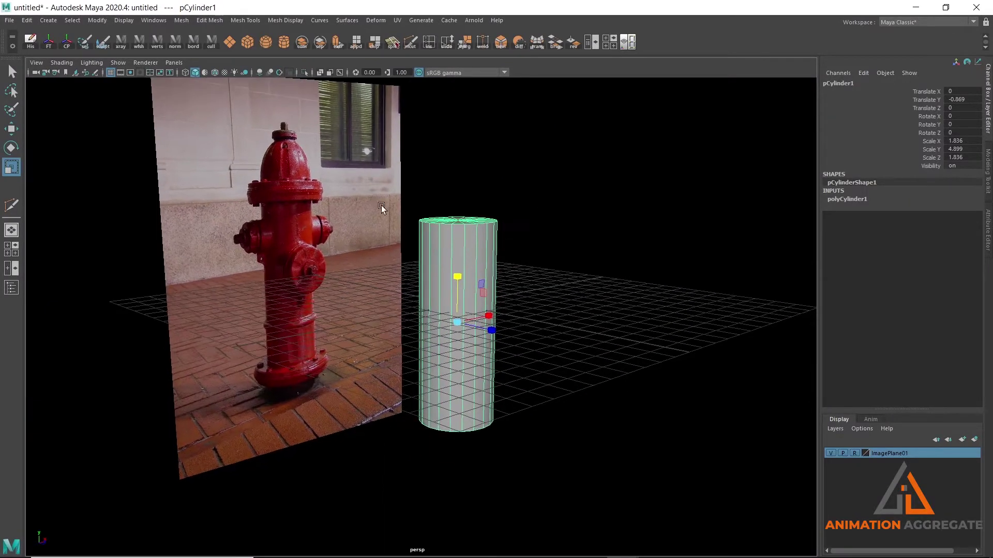
Create a second cylinder, pCylinder2, and move it out along Z to about 1.594
click(48, 20)
mouse_move(79, 57)
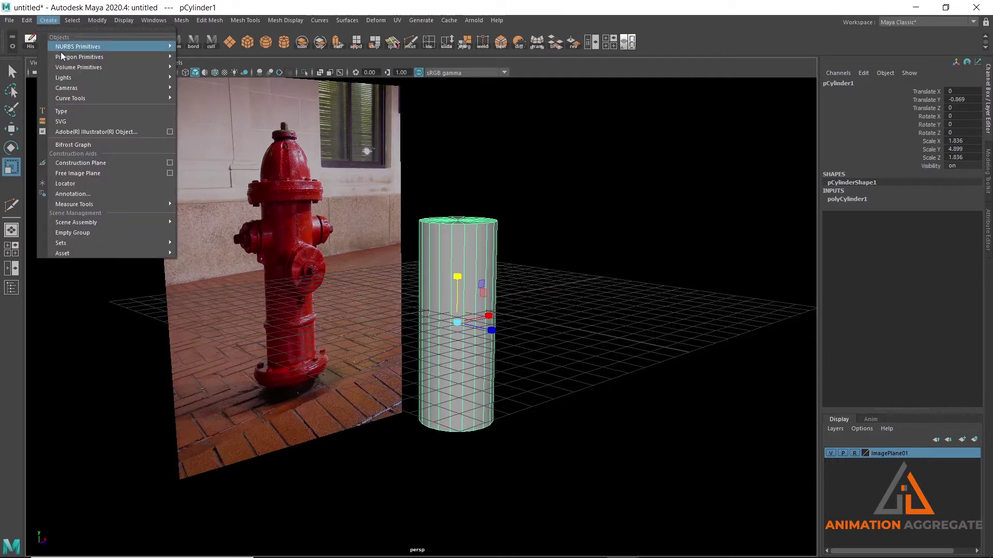
click(206, 77)
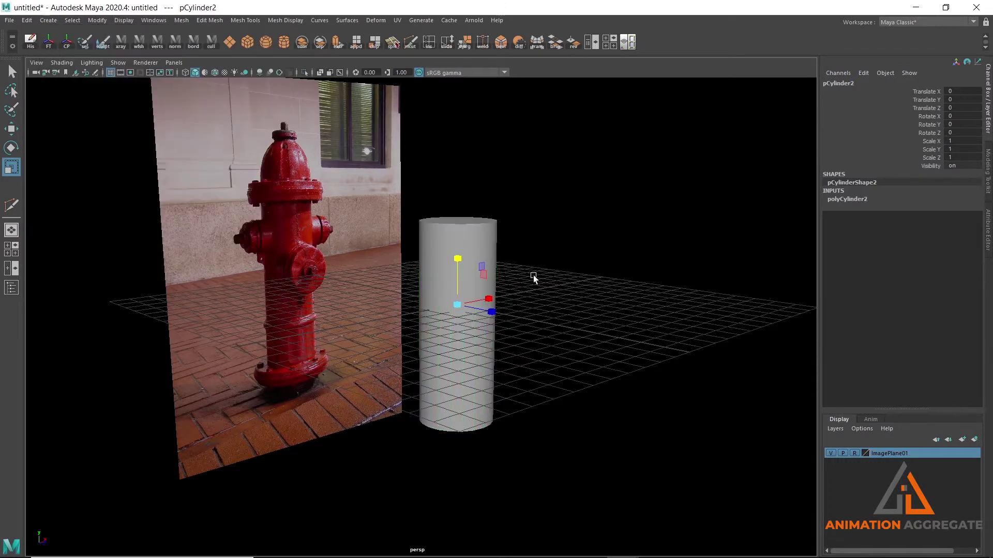
scroll(548, 269, down, 2)
key(w)
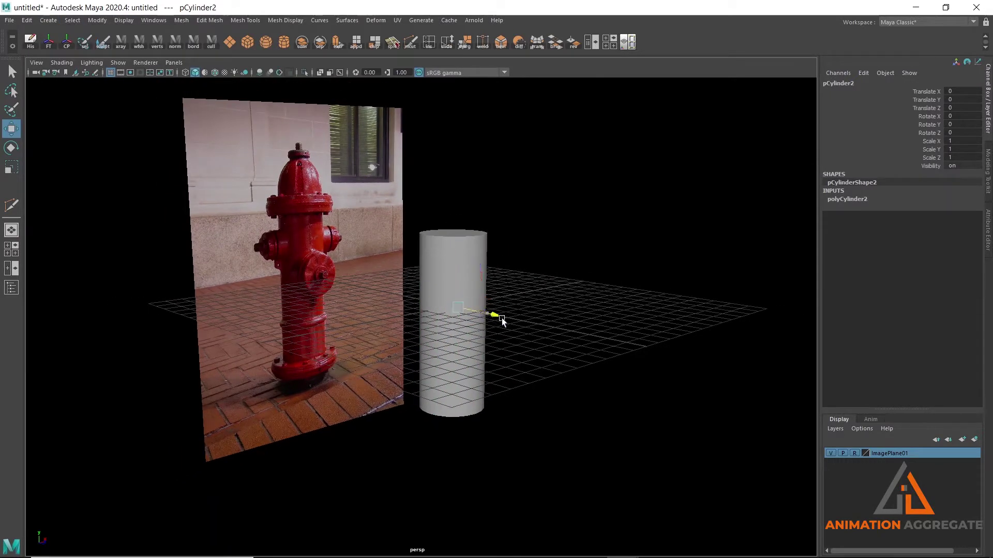
drag(494, 315, 517, 328)
scroll(517, 328, up, 2)
Rotate pCylinder2 to Rotate X 90 so it lies on its side
key(e)
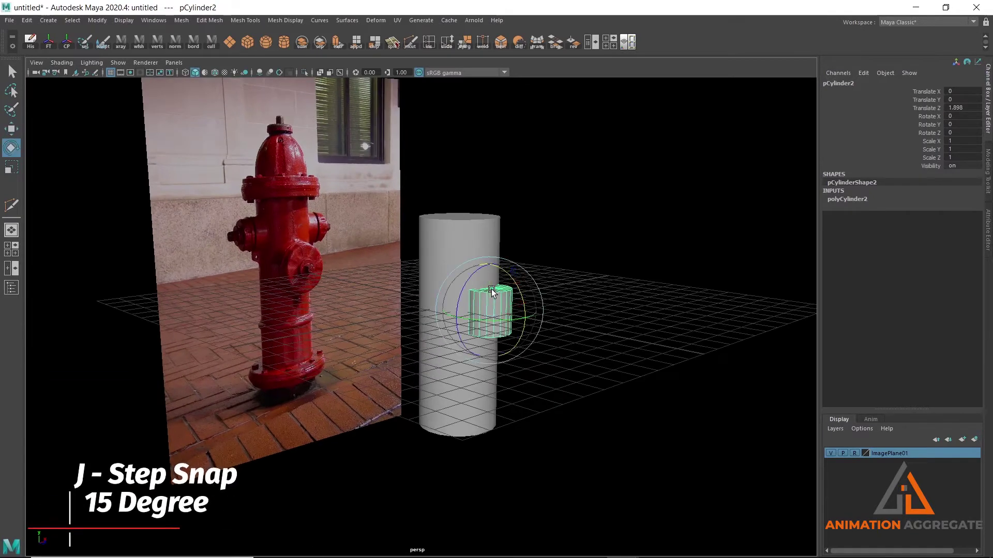
mouse_move(545, 315)
mouse_down()
mouse_move(520, 304)
mouse_move(518, 333)
mouse_up()
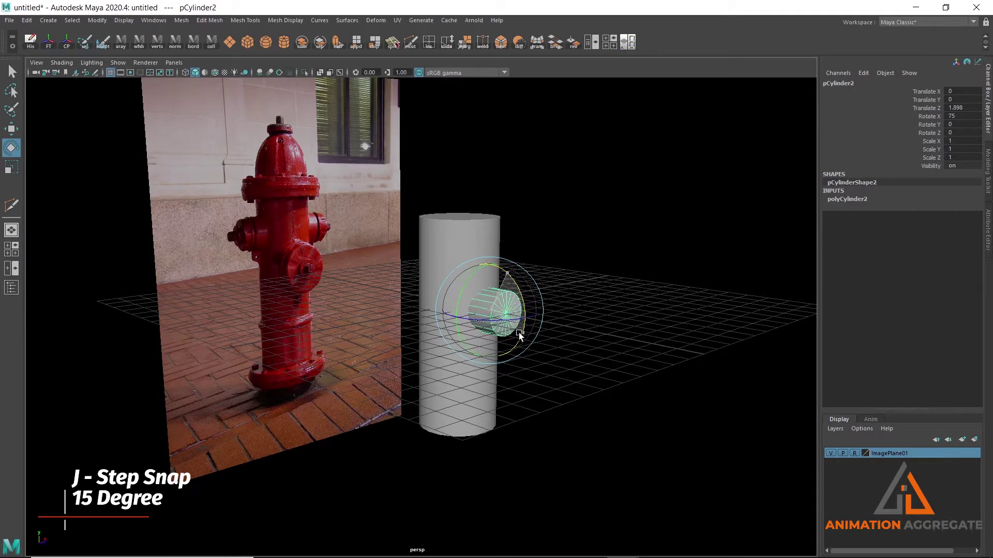
click(921, 117)
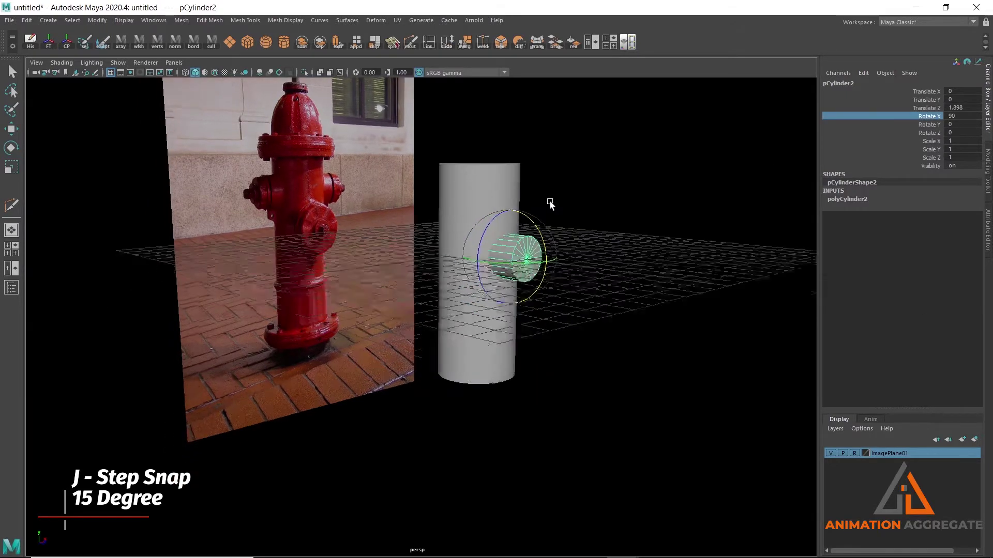
scroll(550, 203, up, 5)
key(w)
mouse_move(567, 274)
alt+mouse_down()
mouse_move(473, 277)
mouse_move(597, 352)
mouse_move(584, 345)
alt+mouse_up()
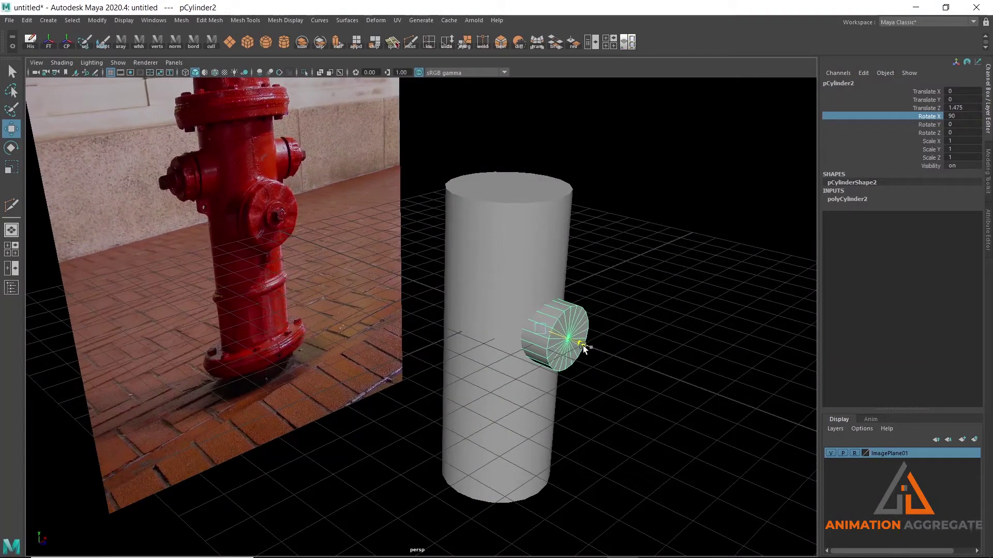
alt+drag(621, 153, 588, 144)
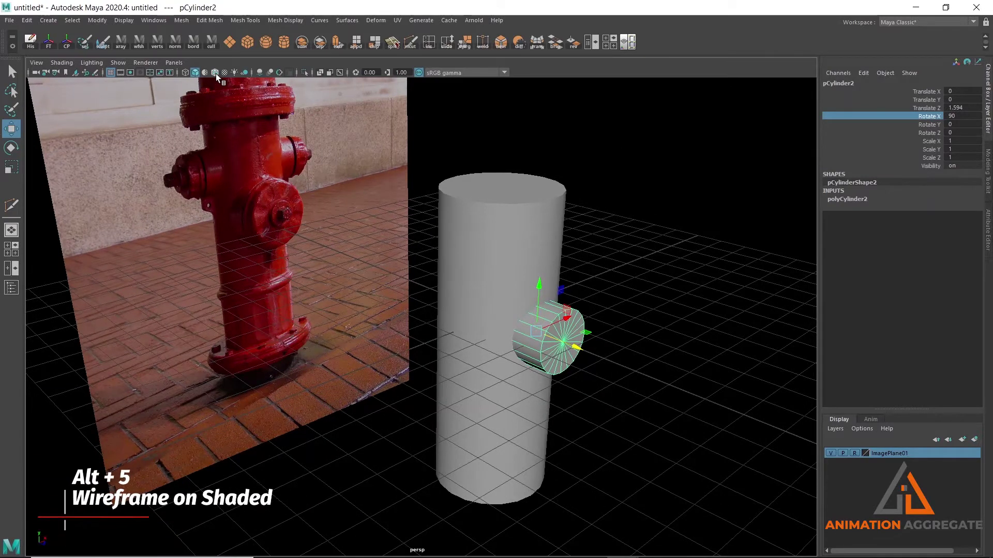
Turn on Wireframe on Shaded and frame the two cylinders
click(73, 62)
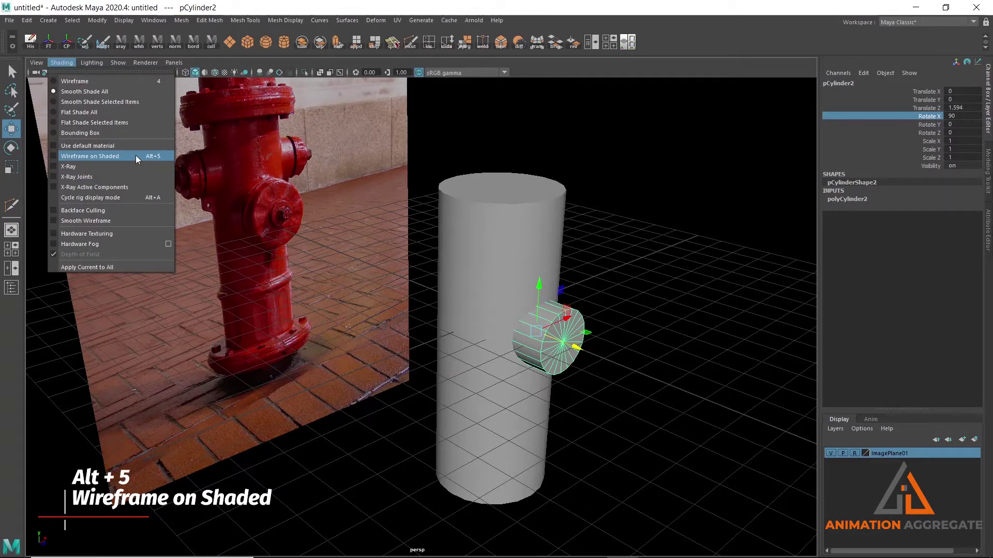
click(136, 156)
mouse_move(556, 211)
alt+mouse_down()
mouse_move(539, 177)
mouse_move(422, 143)
mouse_move(388, 181)
mouse_move(403, 188)
mouse_move(141, 86)
alt+mouse_up()
scroll(417, 147, up, 5)
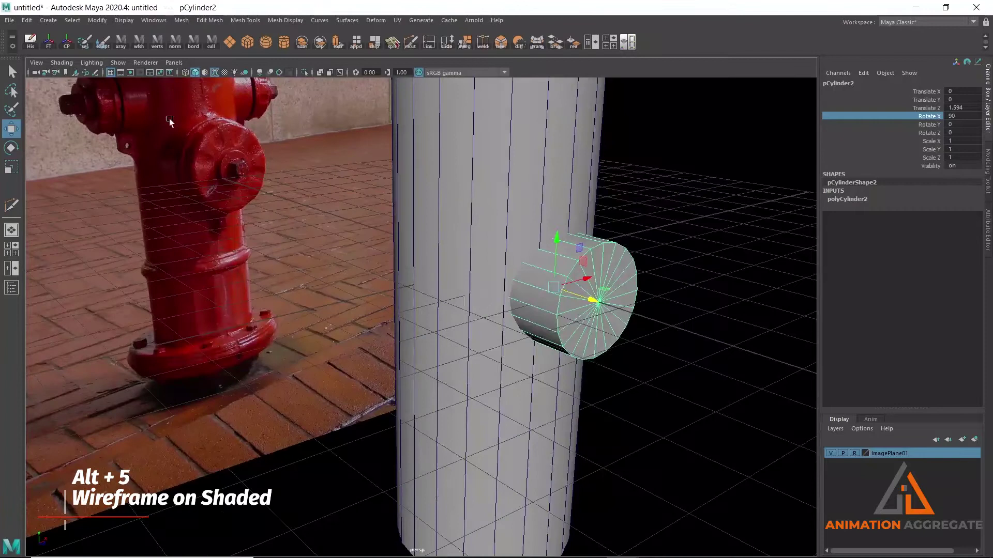
alt+drag(675, 213, 641, 215)
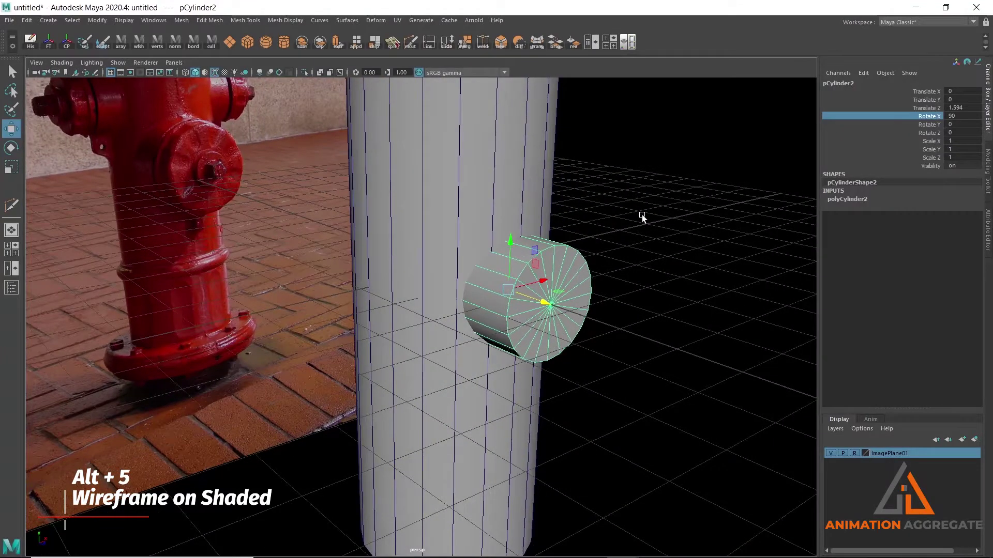
Scale the side cylinder uniformly to 1.311, then select pCylinder1 and orbit in on the nozzle
key(r)
mouse_move(509, 289)
mouse_down()
mouse_move(540, 297)
mouse_move(538, 180)
mouse_move(464, 299)
mouse_up()
click(847, 199)
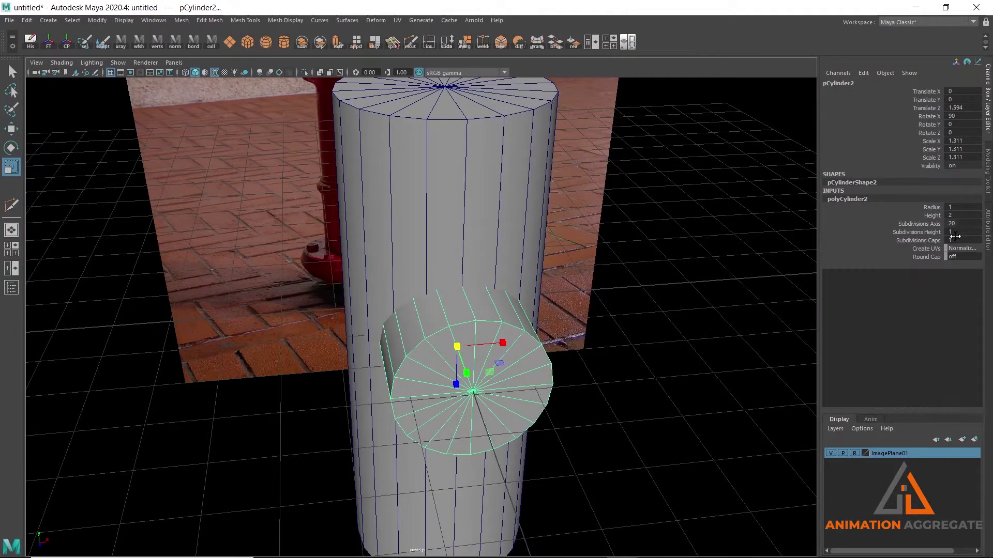
click(441, 122)
mouse_move(441, 122)
alt+mouse_down()
mouse_move(462, 193)
mouse_move(565, 172)
mouse_move(432, 199)
alt+mouse_up()
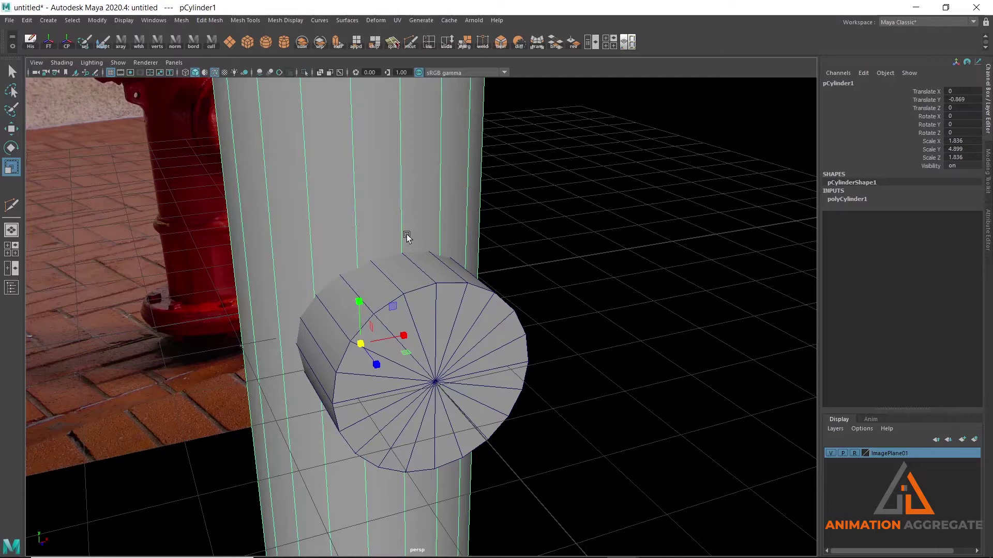
alt+drag(376, 178, 383, 176)
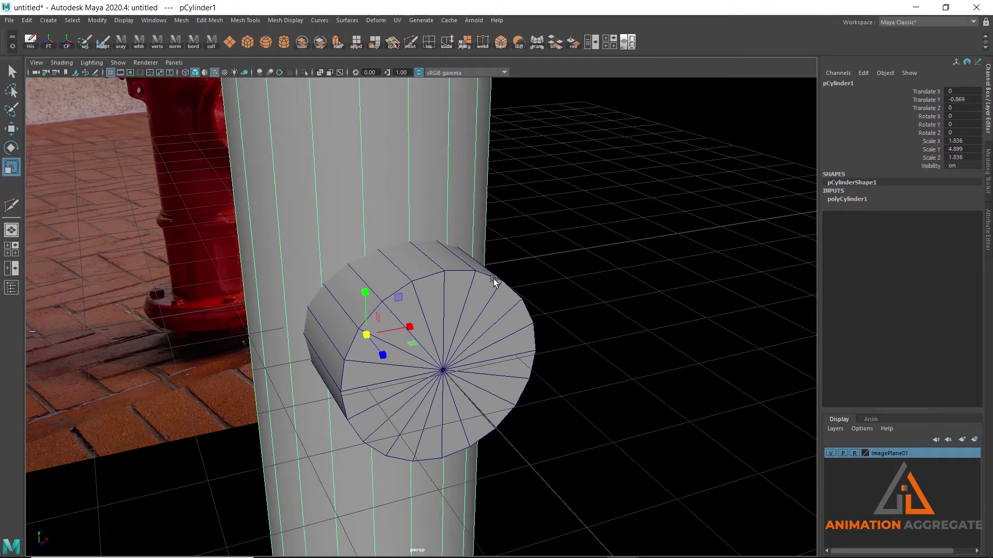
alt+drag(420, 246, 350, 231)
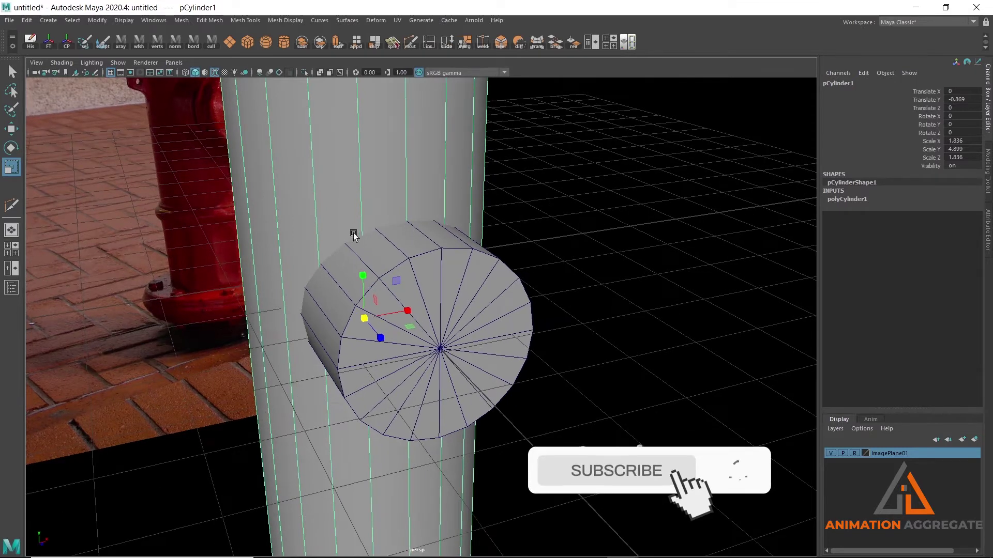
alt+right_drag(350, 230, 502, 251)
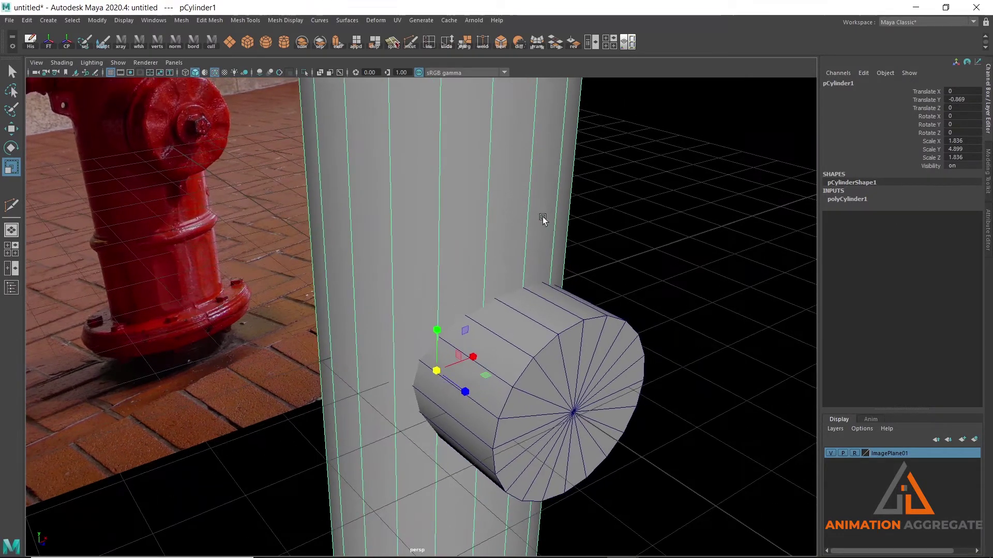
Set the tall cylinder pCylinder1's Subdivisions Axis to 16
click(853, 199)
click(928, 224)
middle_drag(671, 175, 651, 174)
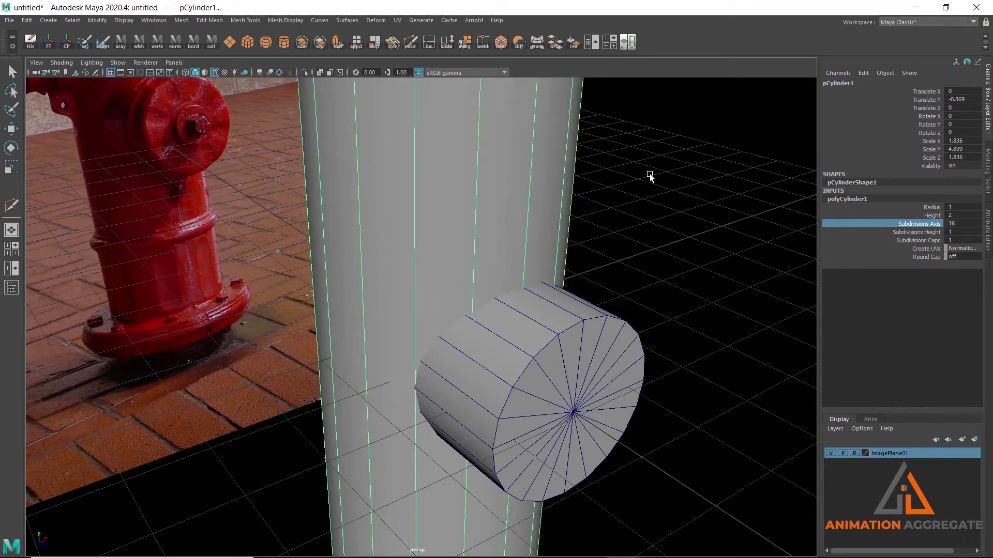
alt+drag(645, 244, 538, 324)
Reduce the side cylinder pCylinder2's Subdivisions Axis to 8, making an octagonal nozzle
click(537, 324)
key(r)
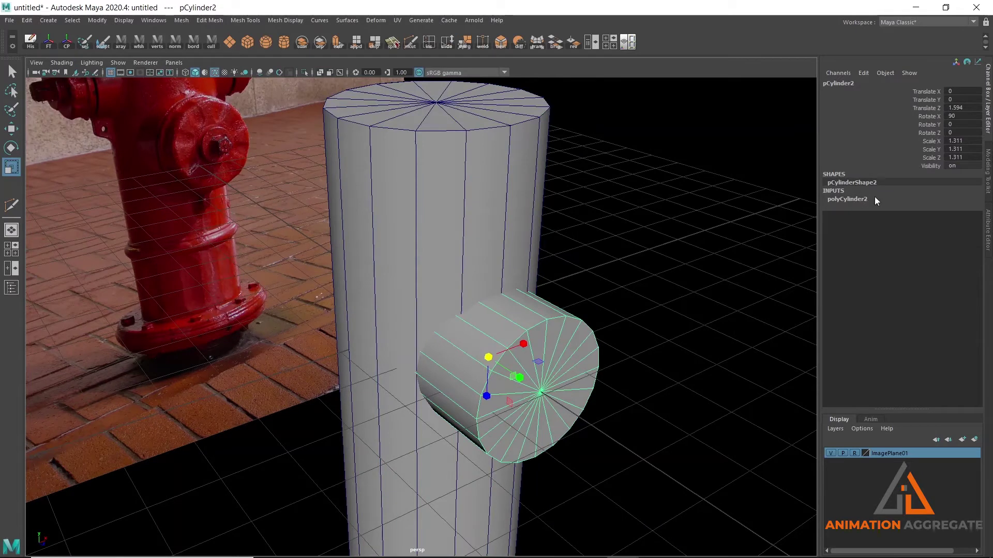
click(846, 200)
click(891, 226)
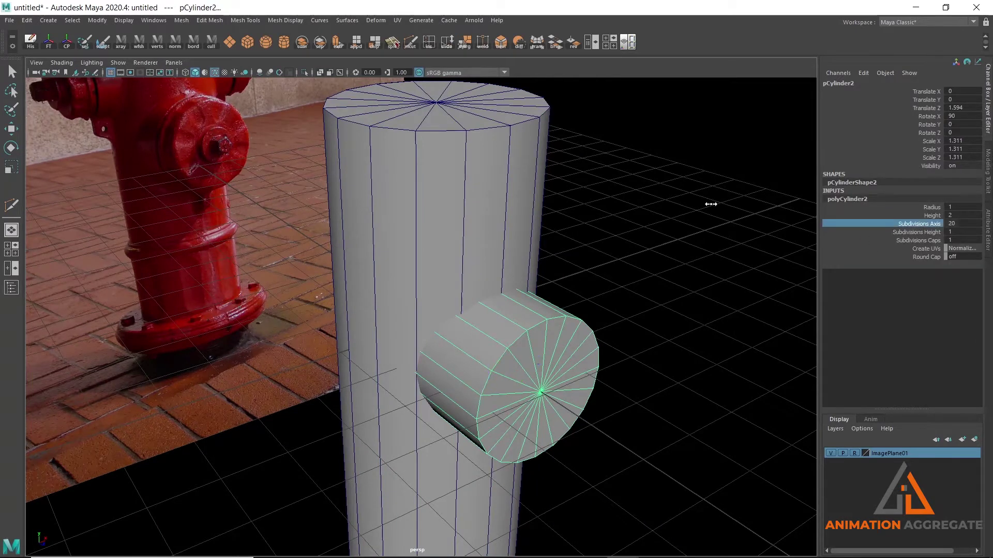
middle_drag(710, 204, 693, 210)
alt+drag(519, 212, 522, 206)
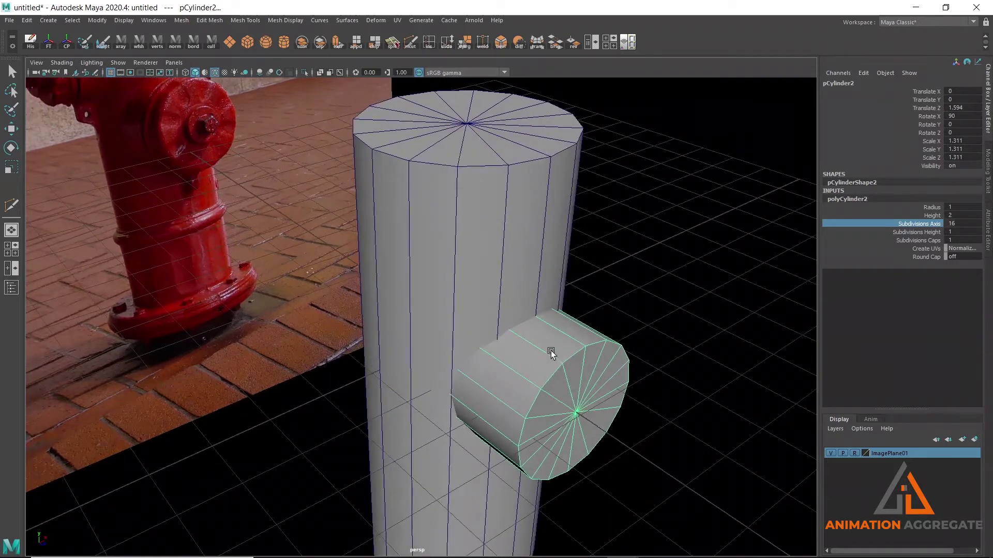
mouse_move(549, 331)
alt+mouse_down()
mouse_move(454, 273)
mouse_move(452, 255)
mouse_move(490, 265)
alt+mouse_up()
scroll(465, 279, up, 3)
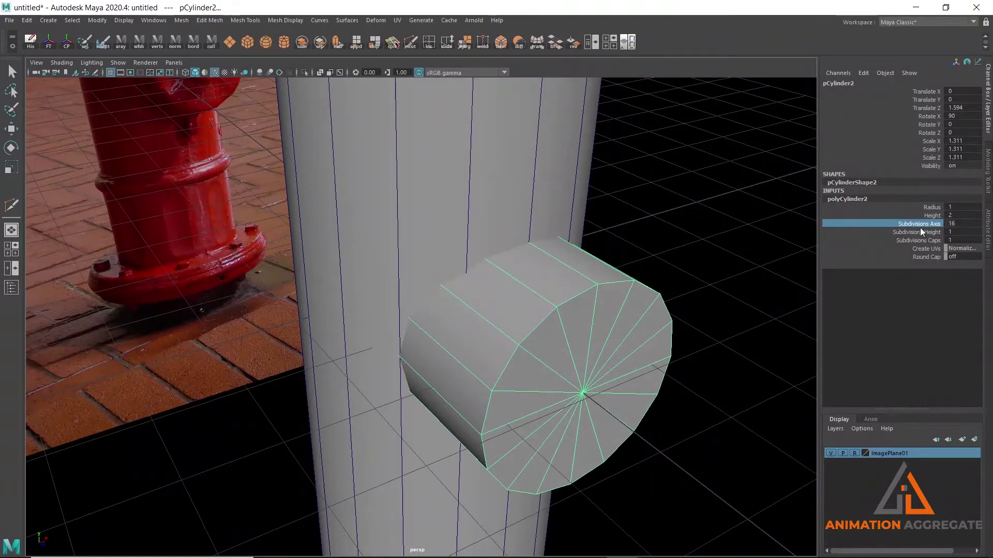
middle_drag(727, 233, 699, 236)
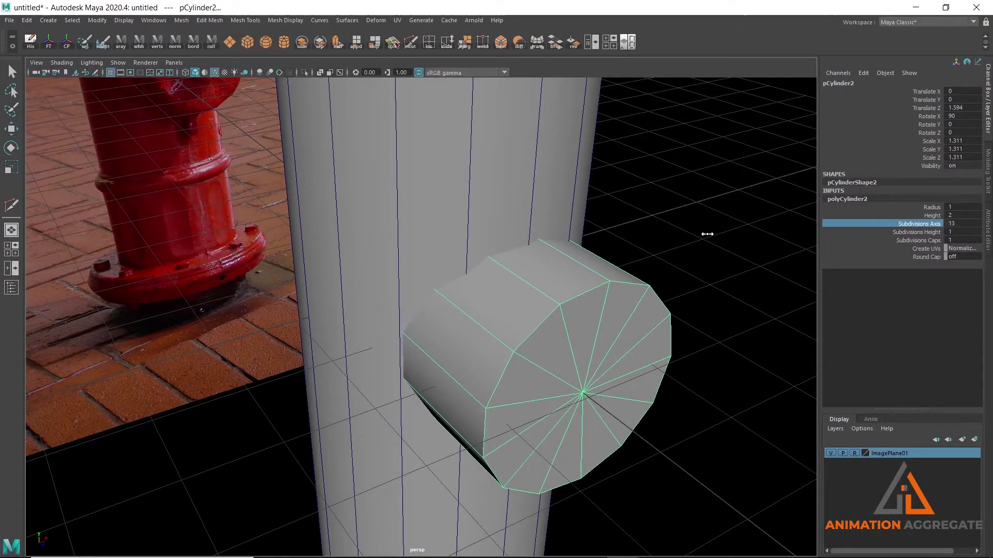
middle_drag(697, 237, 683, 243)
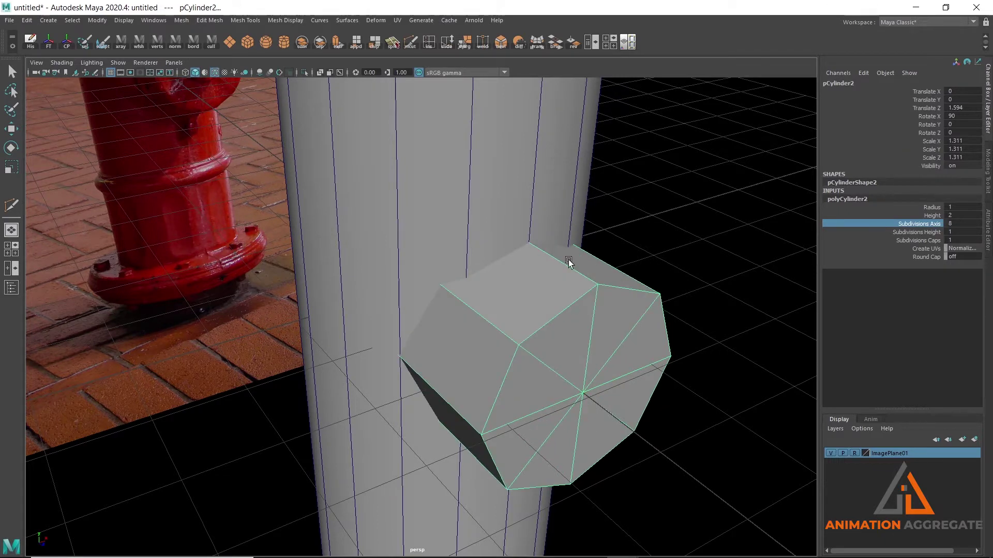
alt+drag(517, 274, 510, 273)
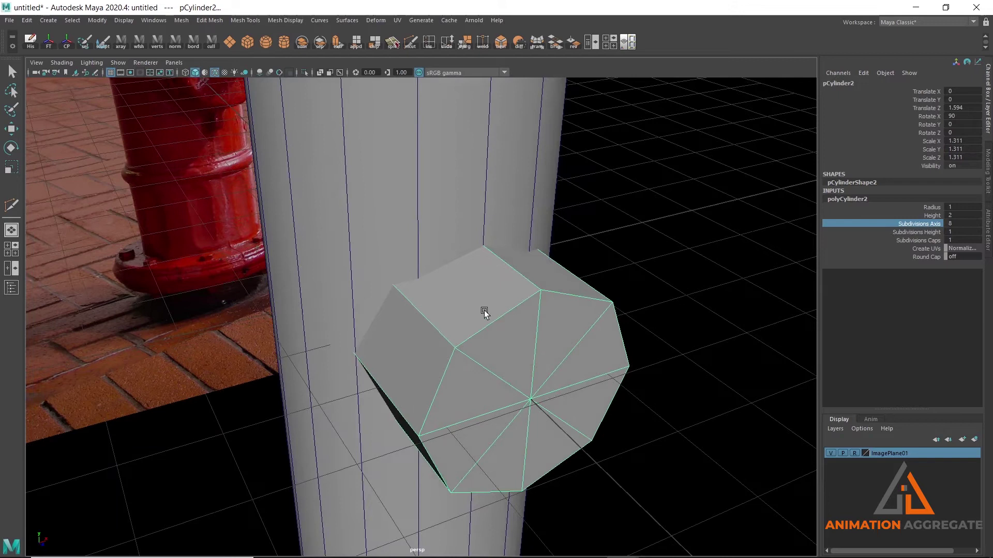
Scale the octagonal nozzle down uniformly to 1.237
key(r)
drag(467, 339, 457, 347)
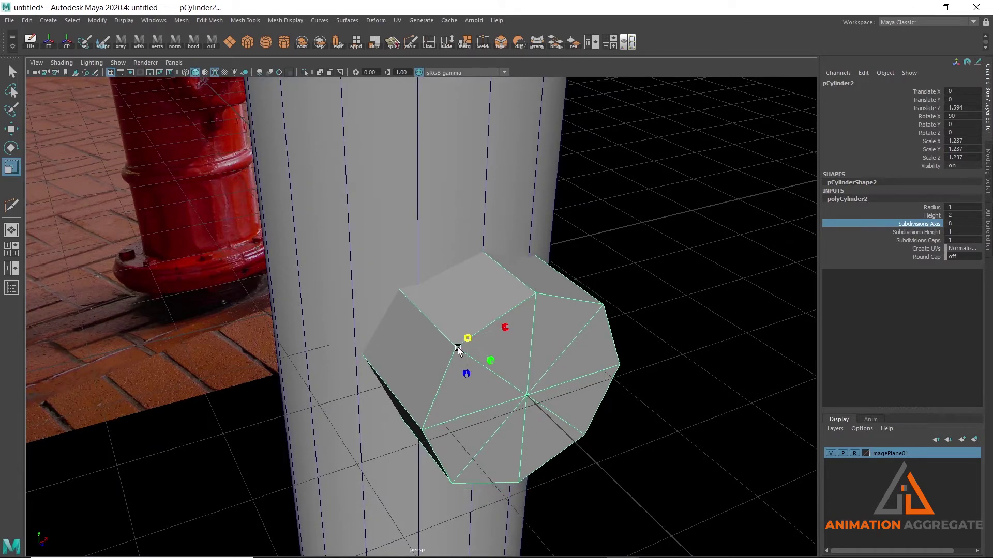
mouse_move(520, 290)
alt+mouse_down()
mouse_move(419, 149)
mouse_move(420, 213)
alt+mouse_up()
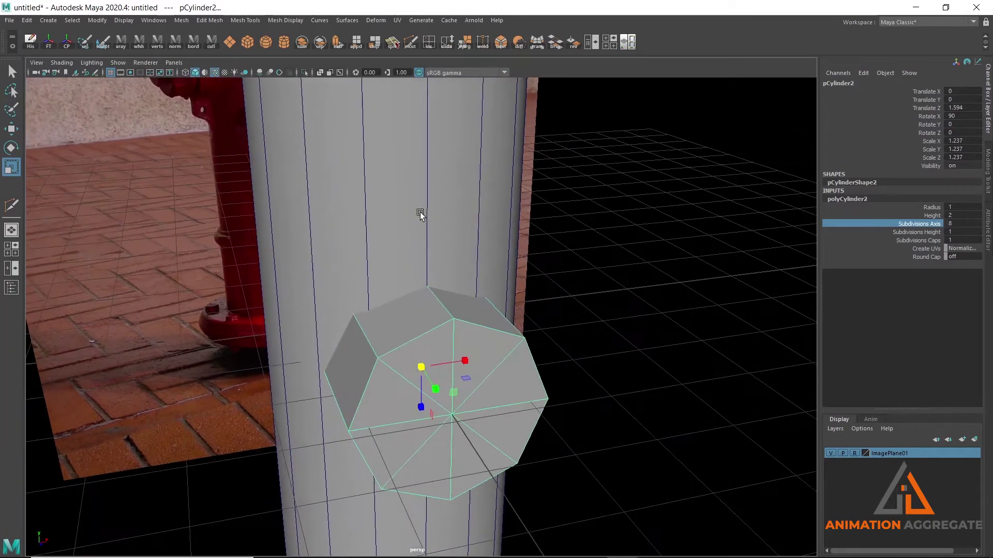
alt+drag(410, 309, 416, 281)
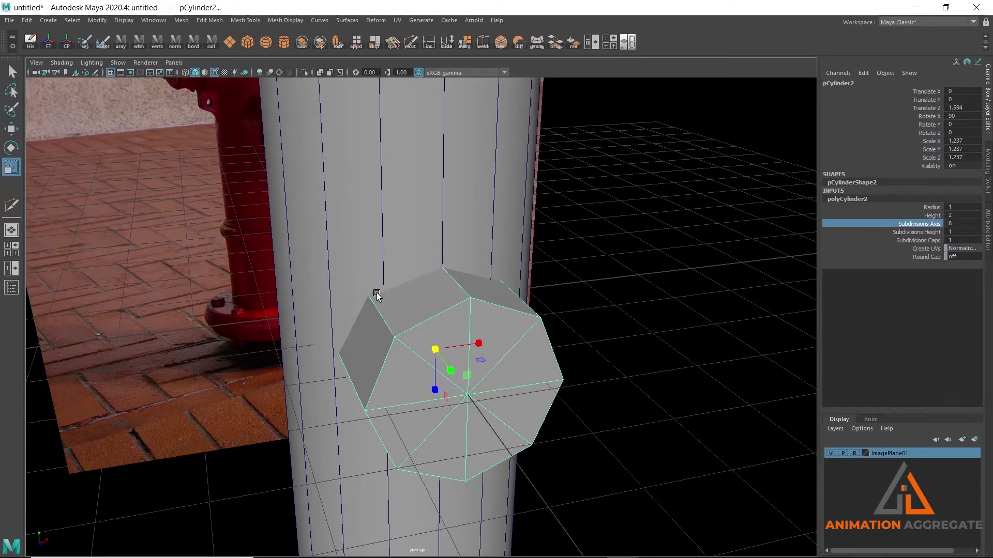
mouse_move(377, 293)
alt+mouse_down()
mouse_move(472, 224)
mouse_move(438, 257)
mouse_move(460, 239)
alt+mouse_up()
Select the tall cylinder and the octagonal nozzle
click(437, 257)
click(608, 300)
mouse_move(684, 333)
alt+mouse_down()
mouse_move(606, 284)
mouse_move(563, 284)
mouse_move(477, 221)
alt+mouse_up()
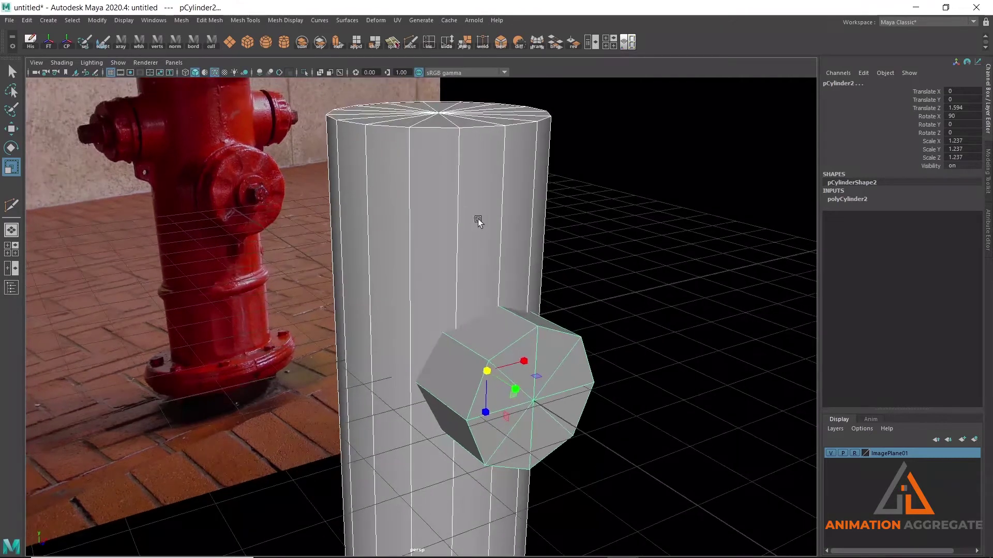
click(435, 204)
With both cylinders selected, try a Boolean Difference, then undo it
shift+click(510, 354)
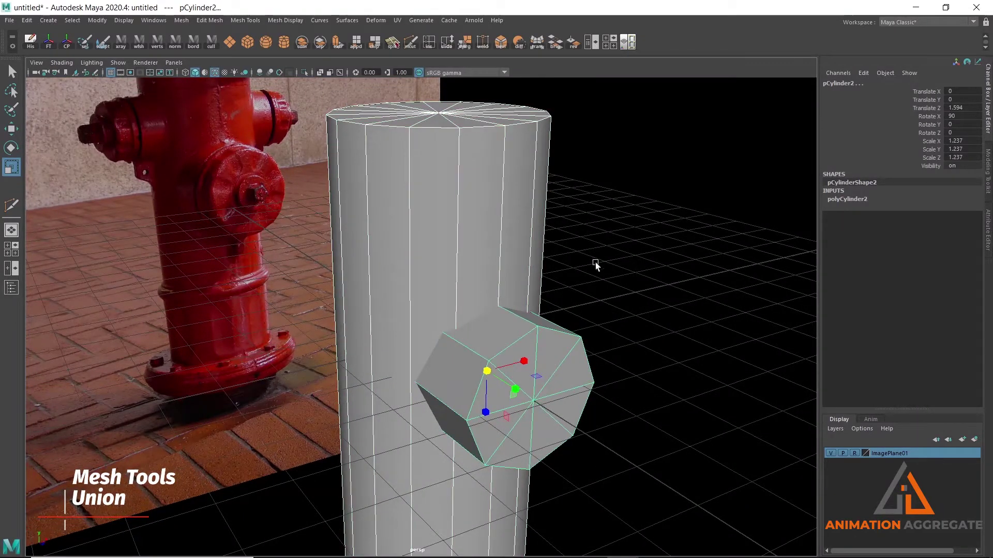
click(184, 20)
mouse_move(203, 46)
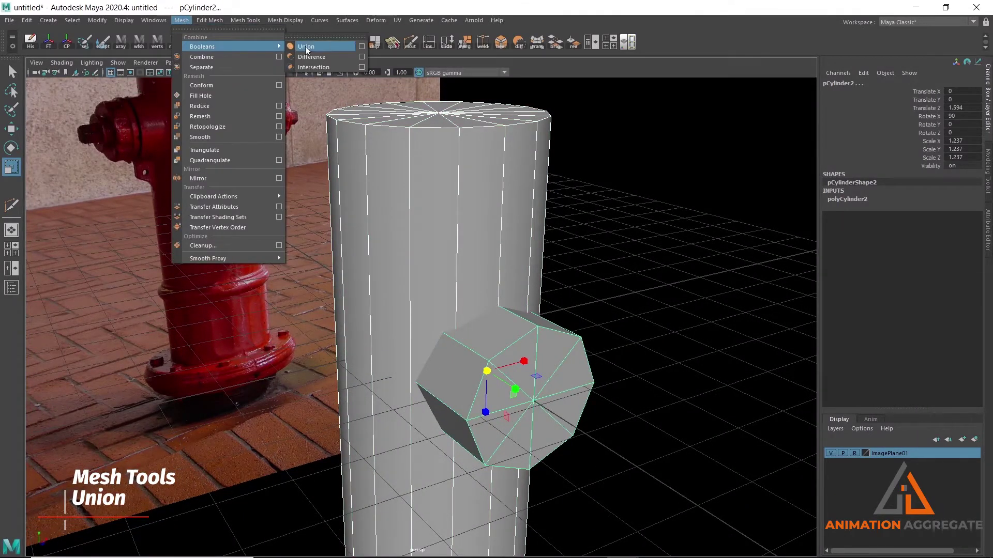
click(318, 60)
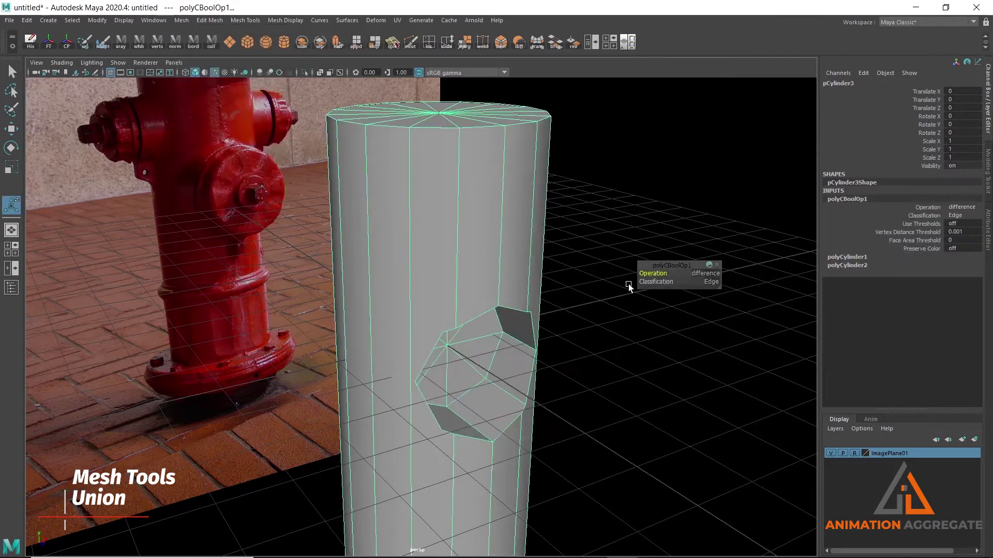
key(ctrl+z)
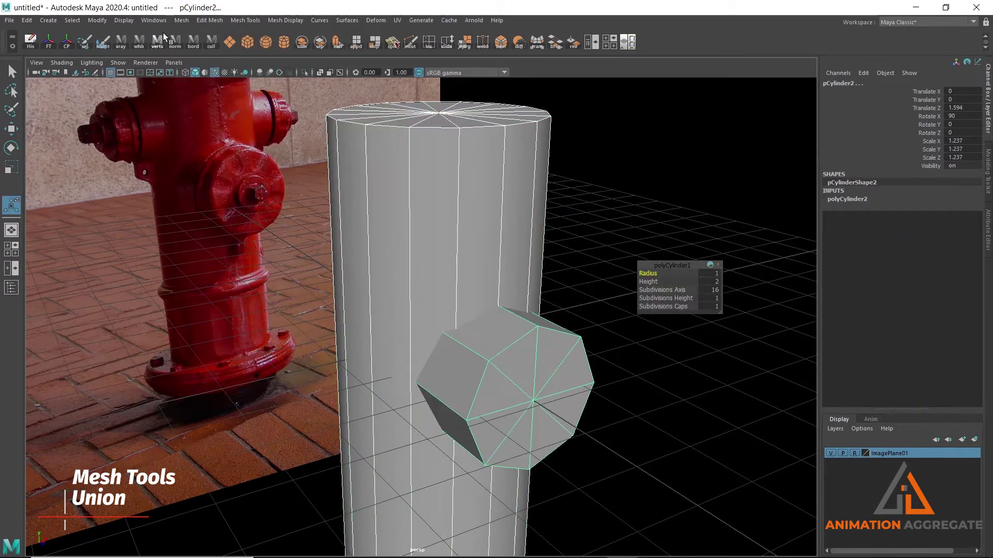
Apply a Boolean Union to fuse both cylinders into pCylinder3
click(187, 20)
mouse_move(225, 47)
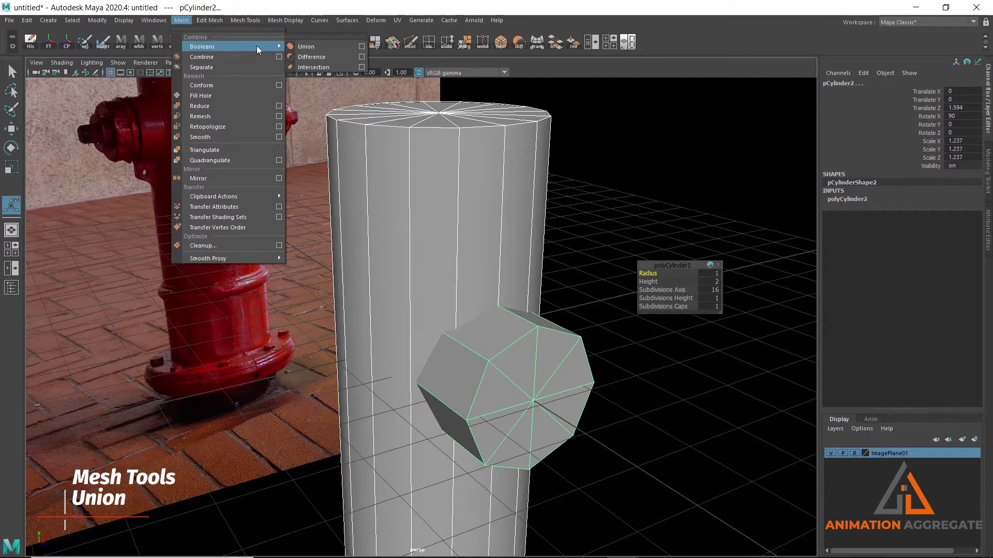
click(325, 47)
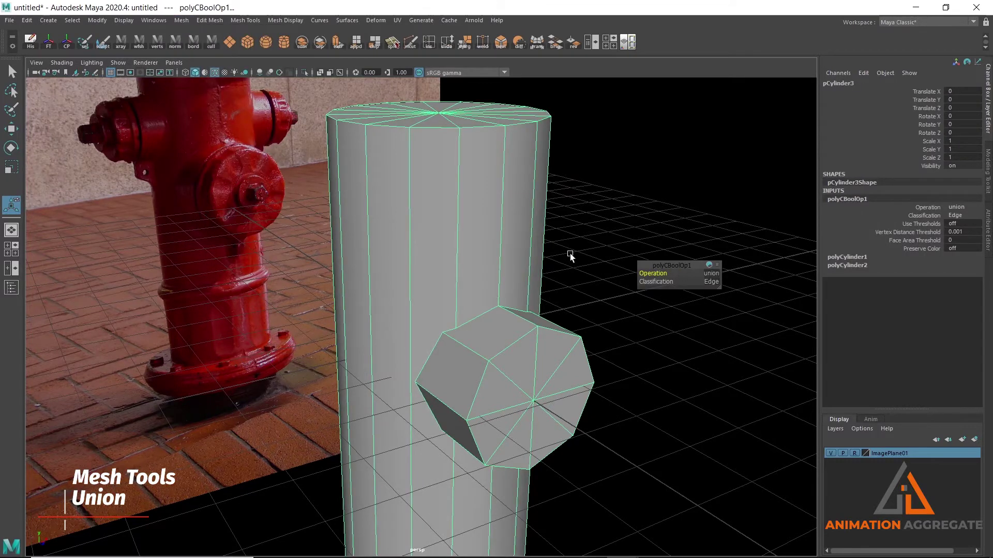
alt+drag(570, 253, 417, 234)
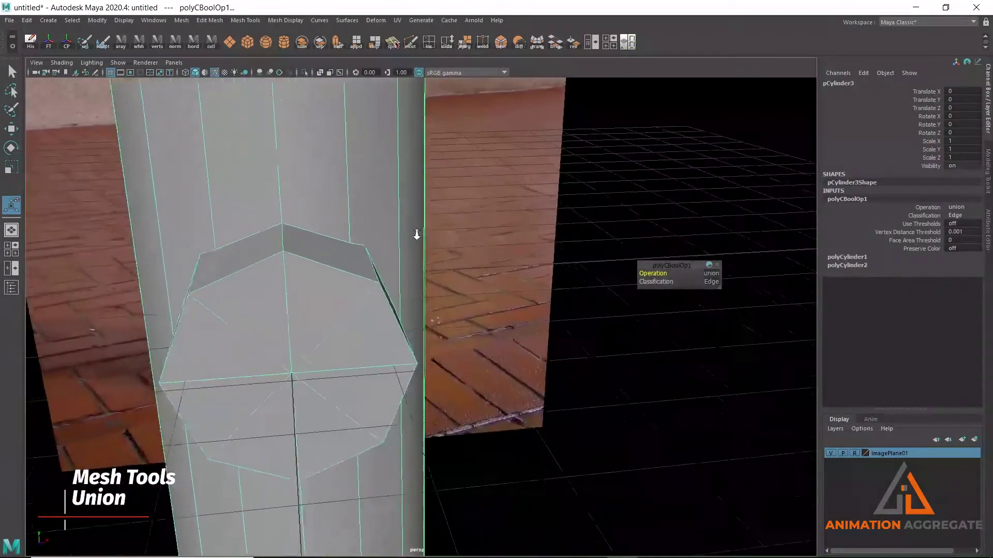
alt+right_drag(417, 234, 387, 243)
mouse_move(367, 266)
alt+mouse_down()
mouse_move(384, 188)
mouse_move(402, 164)
mouse_move(425, 172)
alt+mouse_up()
Preview the merged mesh smoothed, return to low-poly, and zoom onto the nozzle join
key(3)
mouse_move(544, 277)
alt+mouse_down()
mouse_move(488, 240)
mouse_move(454, 238)
mouse_move(504, 259)
alt+mouse_up()
key(1)
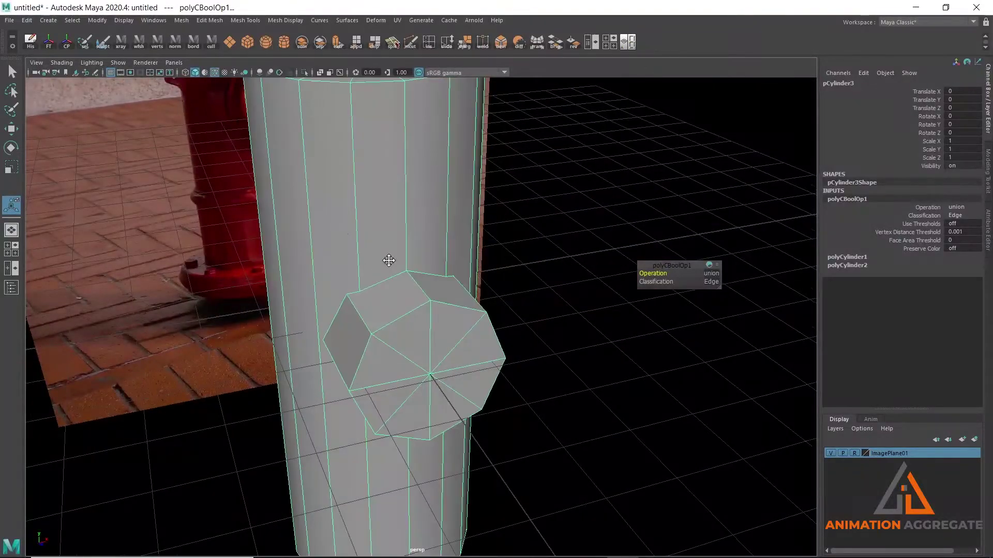
alt+right_drag(389, 260, 463, 348)
mouse_move(464, 348)
alt+mouse_down()
mouse_move(443, 305)
mouse_move(425, 304)
mouse_move(505, 228)
mouse_move(410, 317)
mouse_move(463, 246)
mouse_move(426, 269)
alt+mouse_up()
scroll(421, 321, up, 2)
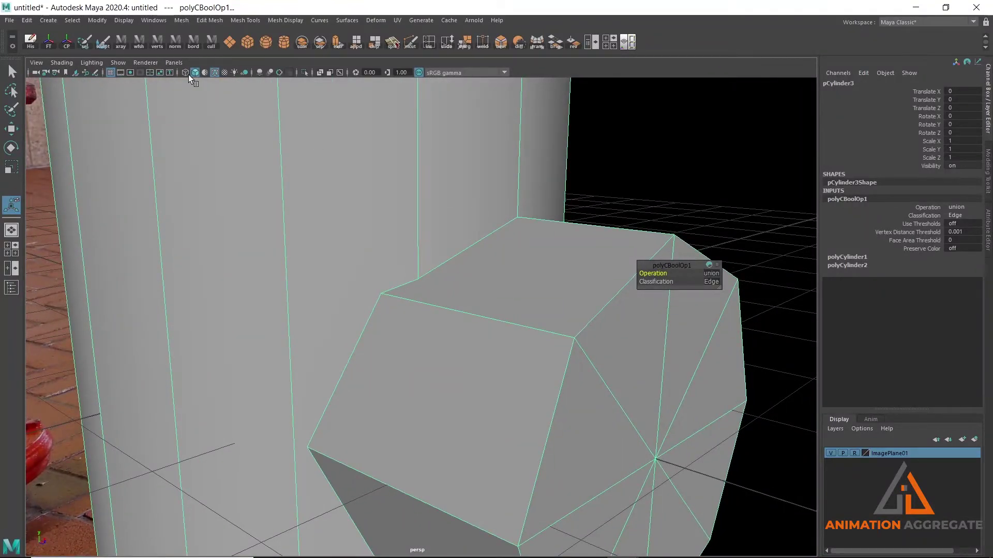
Target Weld the stray nozzle vertex onto its neighbour, undoing and redoing the weld
click(245, 20)
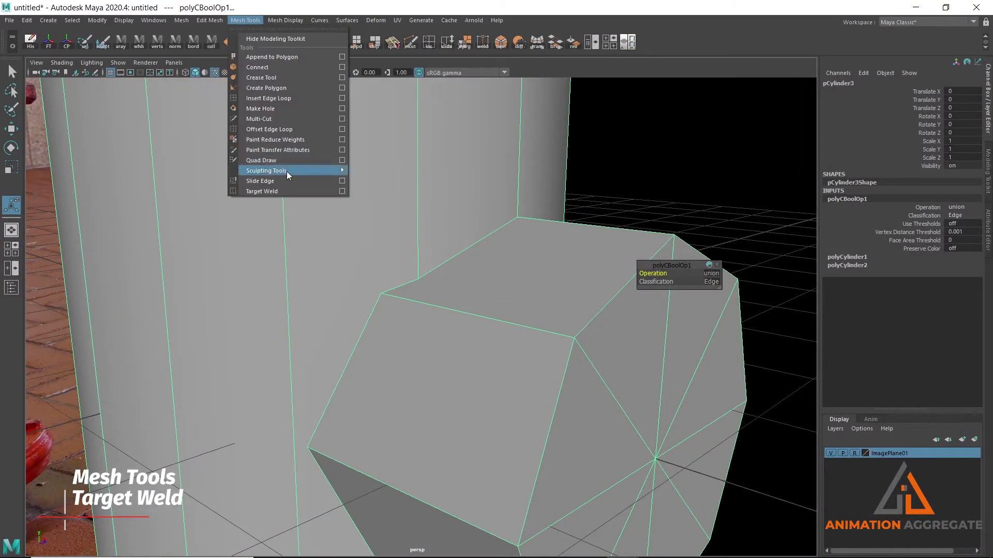
click(288, 191)
drag(414, 285, 418, 280)
mouse_move(517, 281)
alt+mouse_down()
mouse_move(496, 284)
mouse_move(442, 231)
alt+mouse_up()
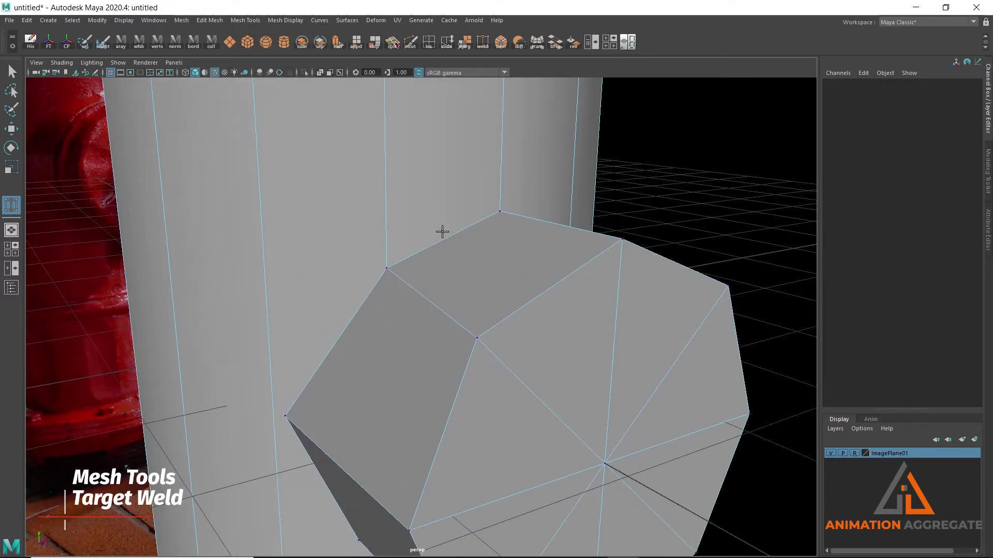
key(ctrl+z)
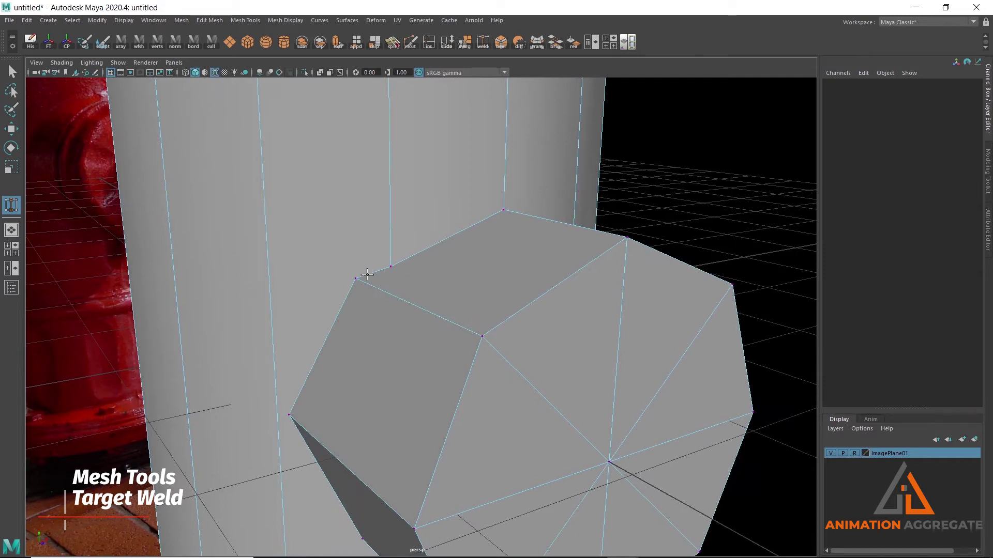
mouse_move(369, 274)
mouse_down()
mouse_move(390, 280)
mouse_move(406, 241)
mouse_move(417, 246)
mouse_up()
Zoom and orbit to inspect the nozzle-to-body junction from several angles
scroll(455, 295, down, 5)
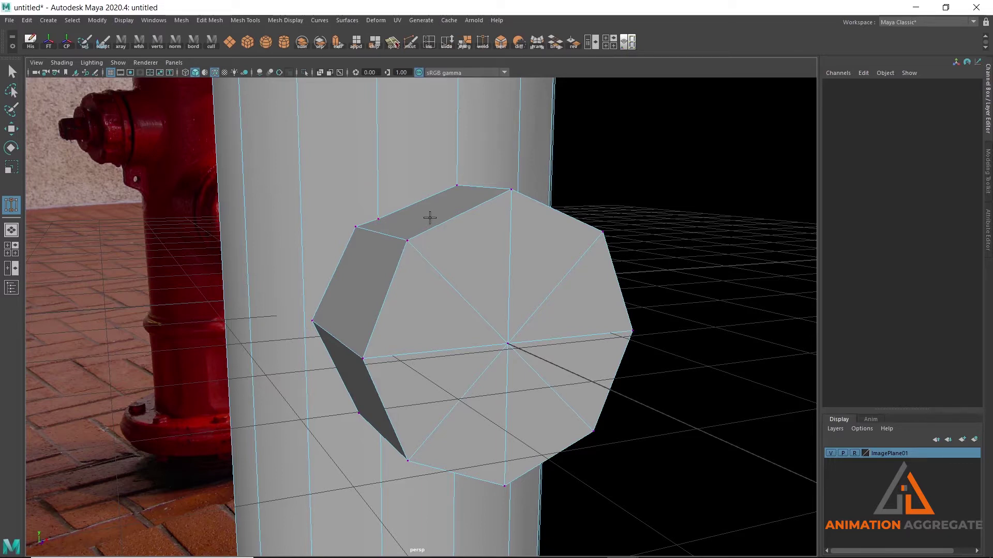
scroll(430, 227, up, 2)
scroll(413, 253, up, 2)
scroll(435, 256, up, 2)
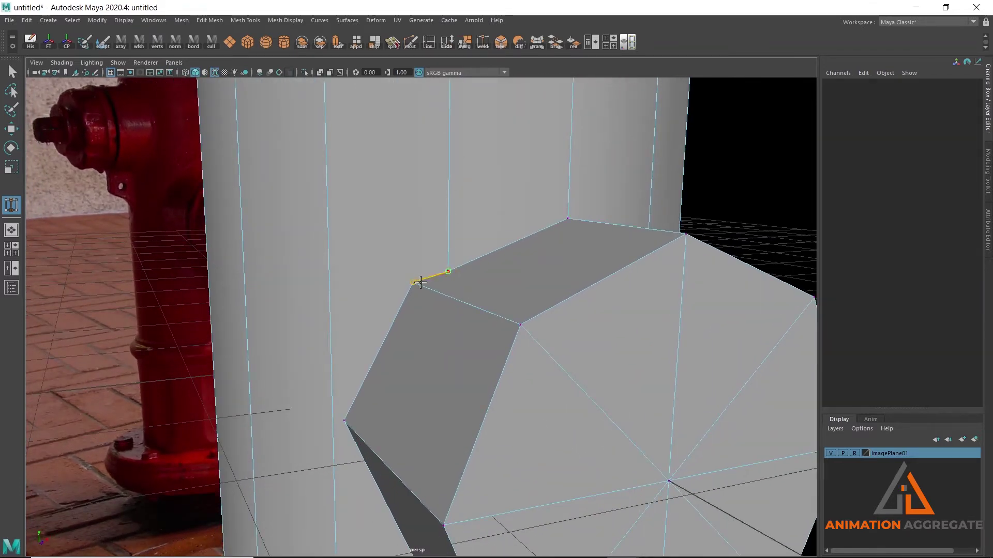
mouse_move(508, 366)
alt+mouse_down()
mouse_move(483, 294)
mouse_move(442, 313)
mouse_move(454, 217)
mouse_move(416, 279)
mouse_move(257, 251)
alt+mouse_up()
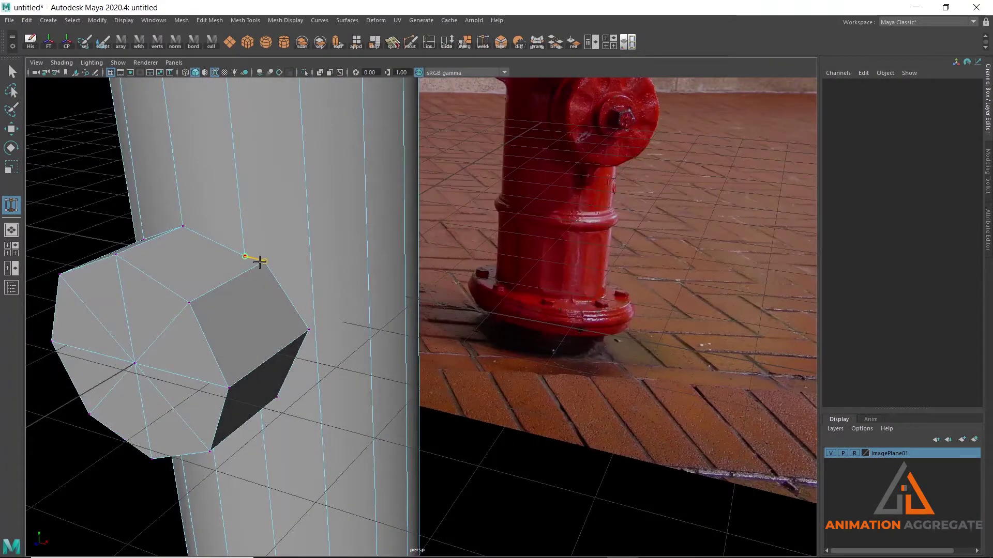
mouse_move(331, 293)
alt+mouse_down()
mouse_move(386, 286)
mouse_move(419, 303)
mouse_move(444, 217)
alt+mouse_up()
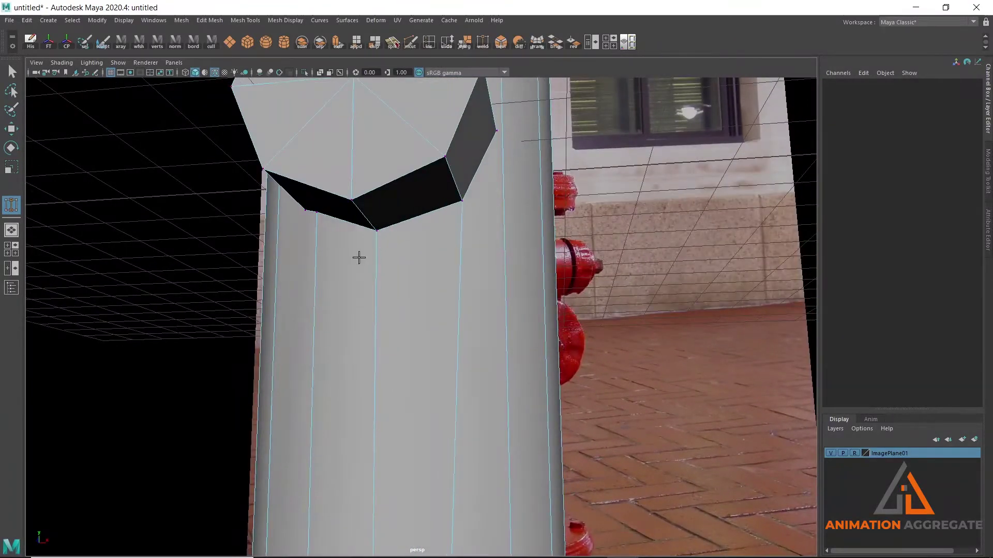
alt+drag(359, 257, 528, 177)
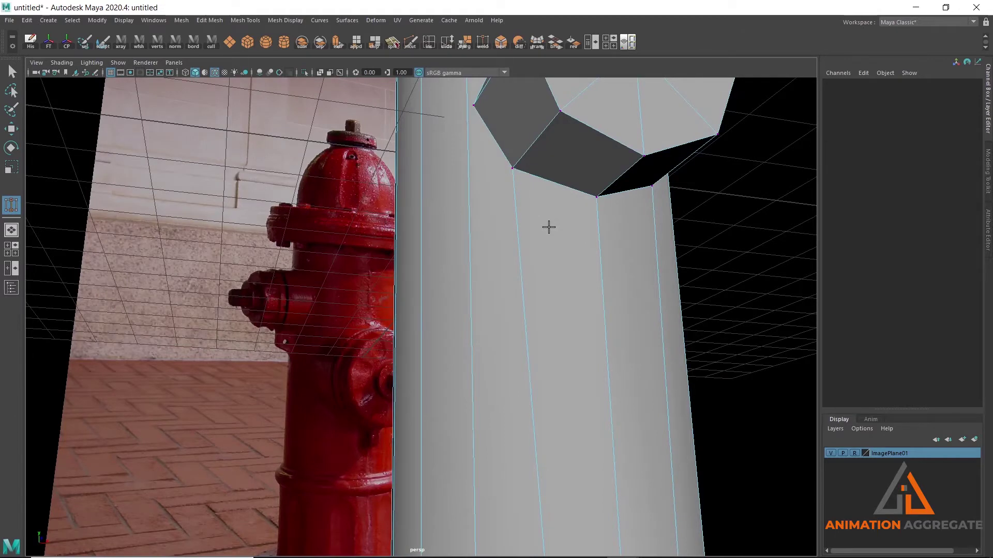
alt+drag(547, 224, 541, 224)
Return to object selection and check the nozzle side view with smooth preview
key(w)
right_click(530, 175)
click(579, 160)
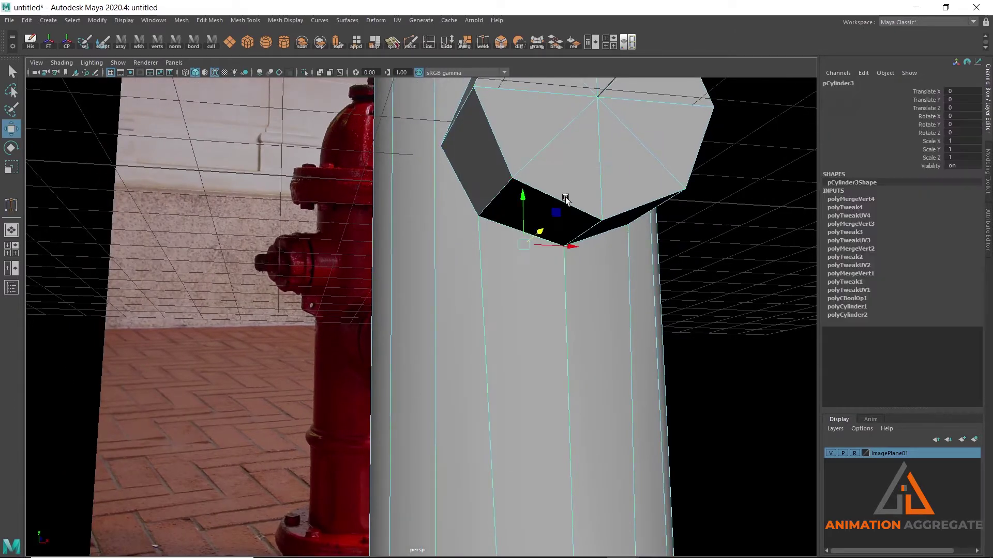
mouse_move(627, 287)
alt+mouse_down()
mouse_move(588, 221)
mouse_move(622, 233)
mouse_move(488, 222)
alt+mouse_up()
key(3)
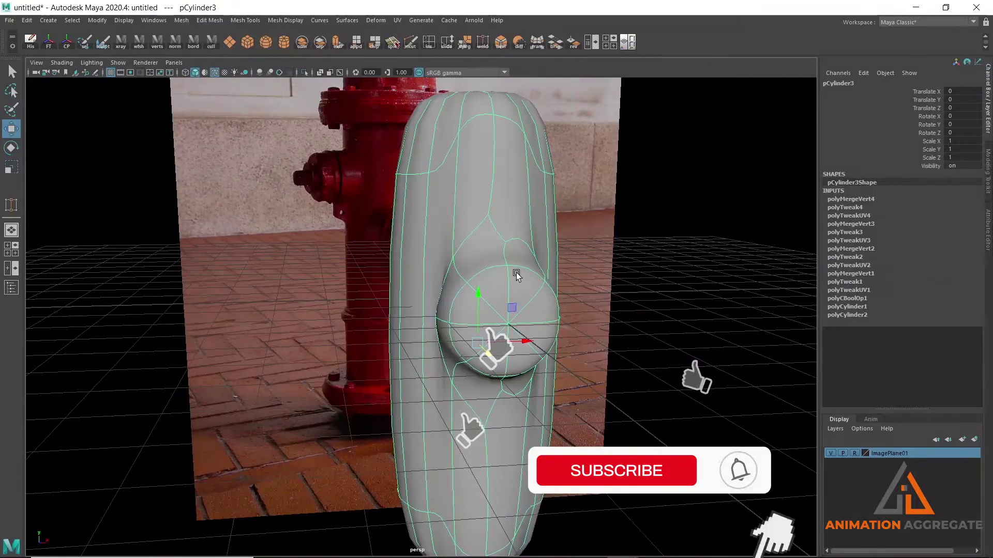
key(1)
Box-select the vertices down the nozzle's centre and merge them at threshold 0.01
right_drag(503, 229, 453, 228)
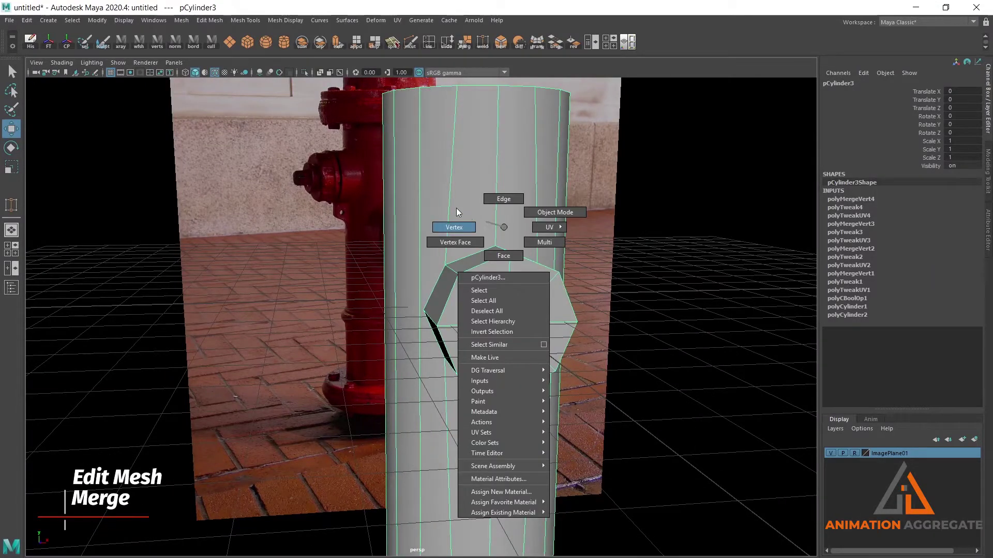
mouse_move(441, 232)
alt+mouse_down()
mouse_move(478, 251)
mouse_move(439, 206)
mouse_move(472, 414)
alt+mouse_up()
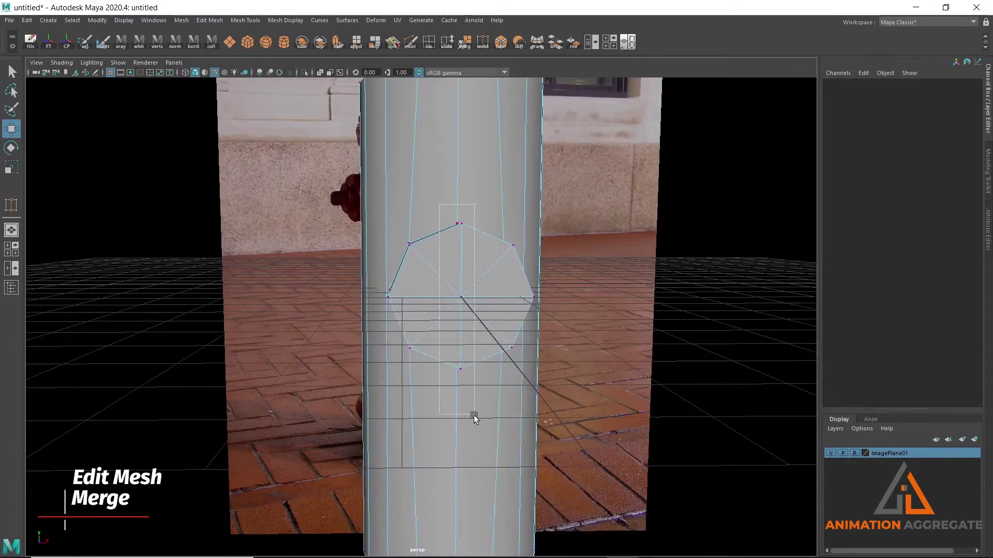
alt+drag(442, 272, 470, 265)
shift+right_click(474, 259)
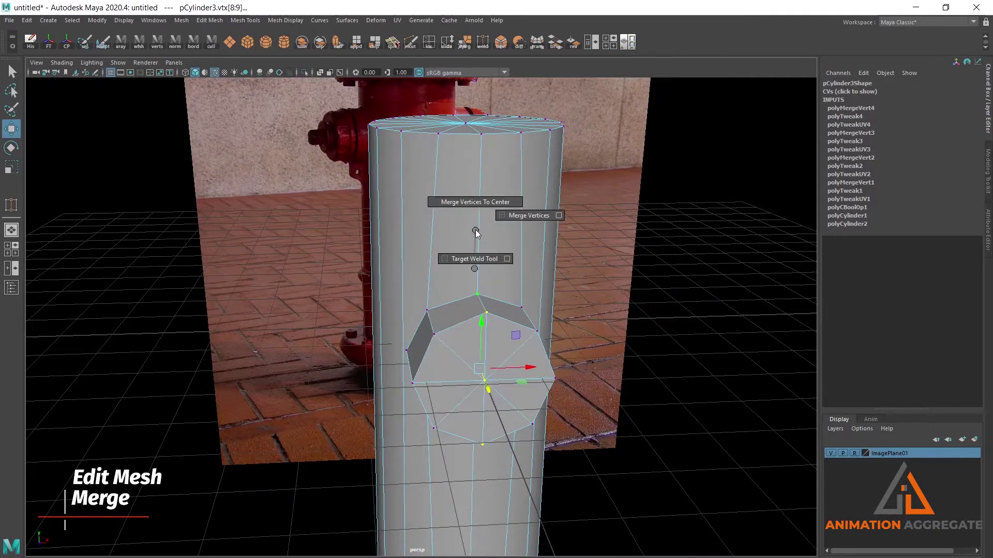
click(529, 215)
mouse_move(466, 216)
alt+mouse_down()
mouse_move(523, 328)
mouse_move(649, 344)
alt+mouse_up()
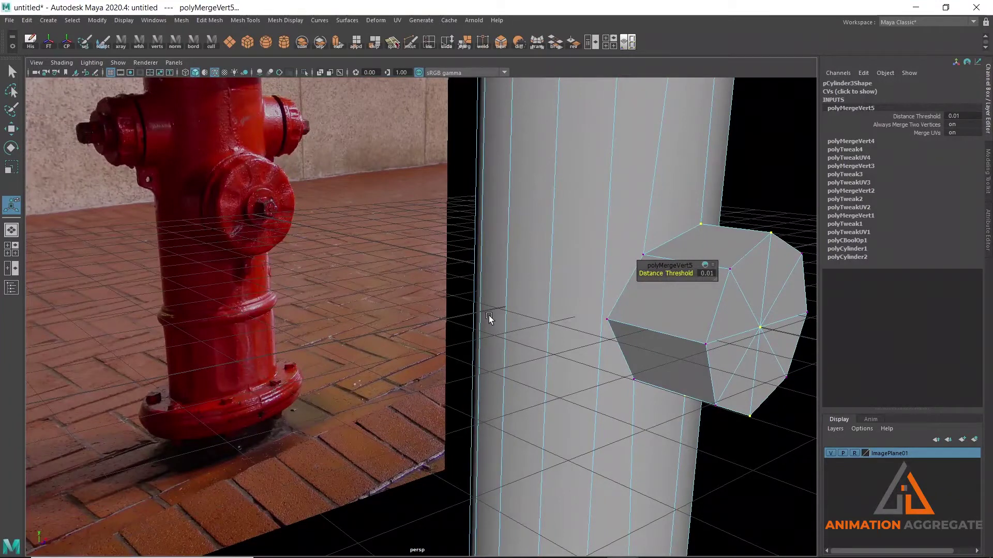
click(595, 263)
Return to object mode and choose the Insert Edge Loop Tool
right_click(559, 230)
click(605, 205)
shift+right_drag(606, 239, 529, 261)
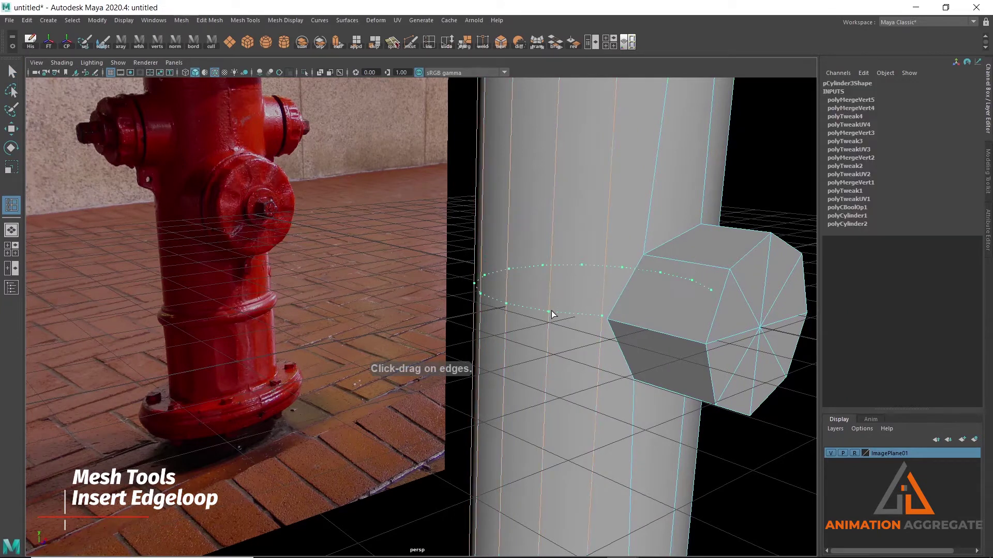
Insert a horizontal edge loop around the cylinder near the nozzle's lower edge
click(551, 311)
scroll(531, 266, up, 2)
scroll(454, 292, up, 3)
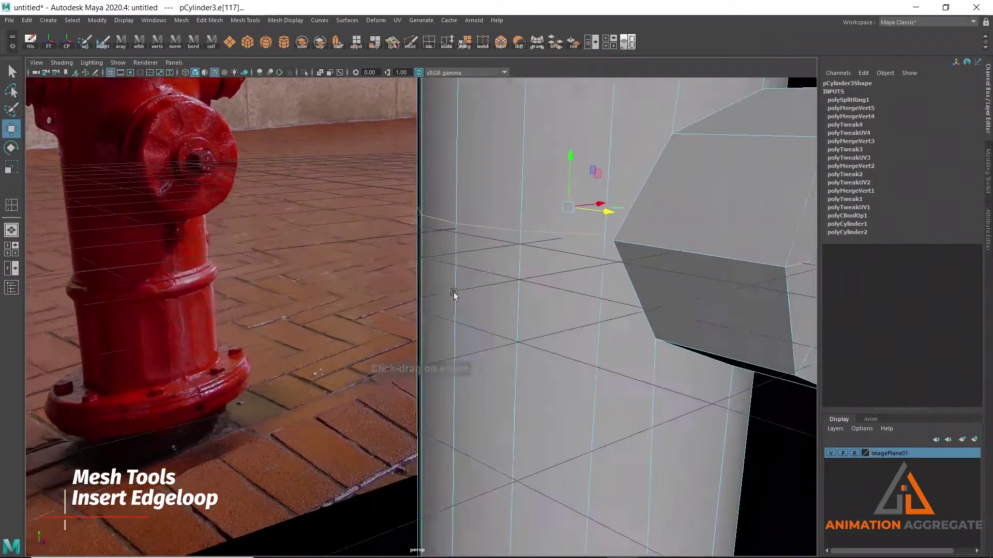
scroll(620, 256, up, 2)
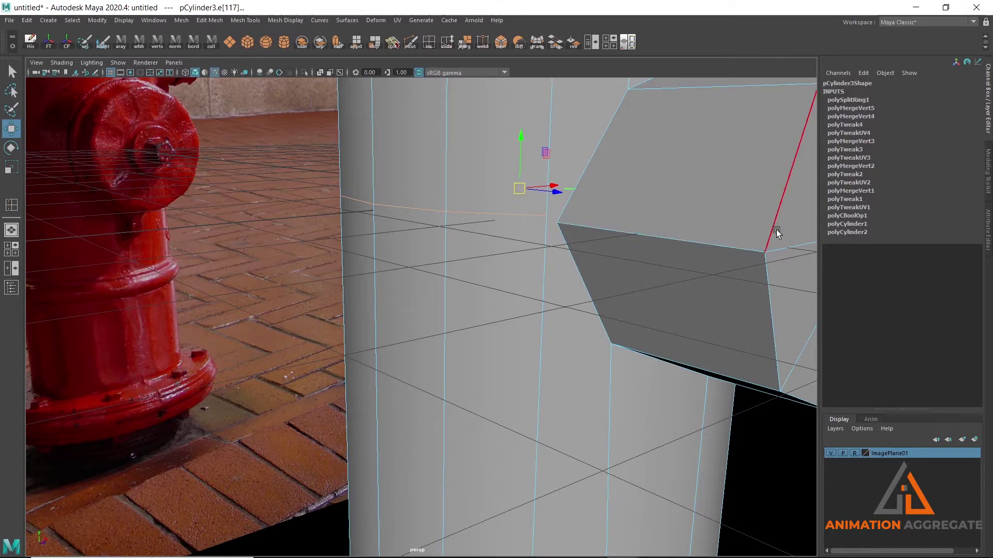
click(519, 140)
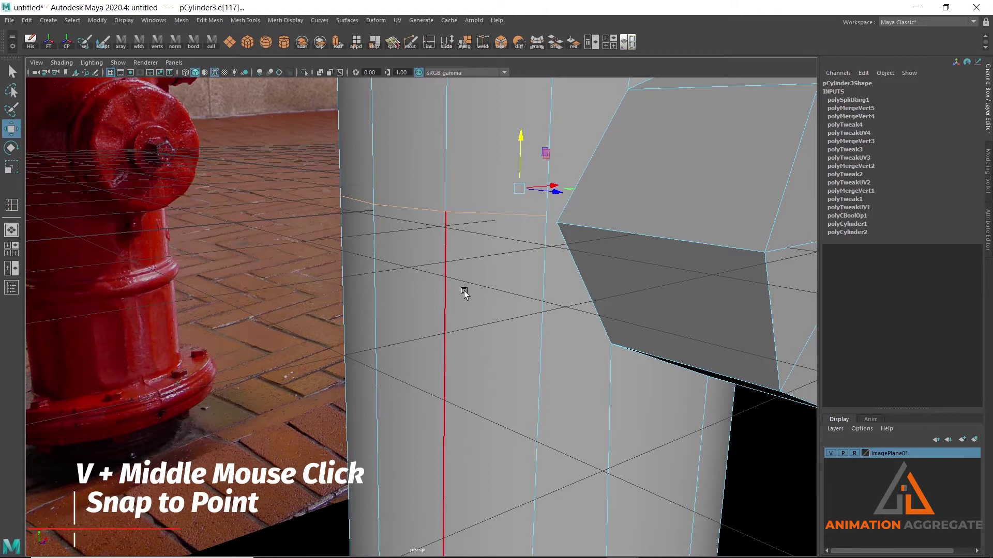
Try snapping the new loop to the nozzle's corner vertex, then undo the snap
key(v)
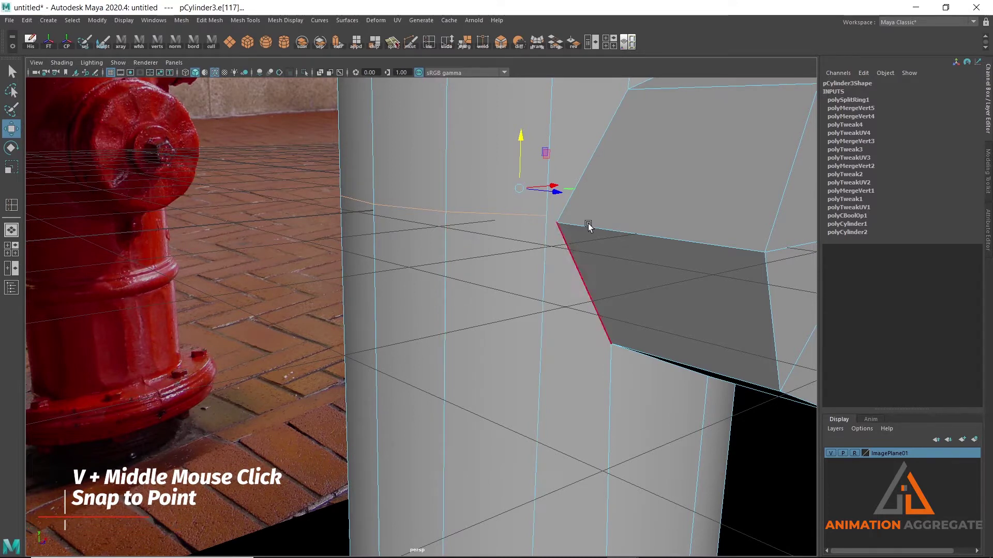
middle_click(559, 226)
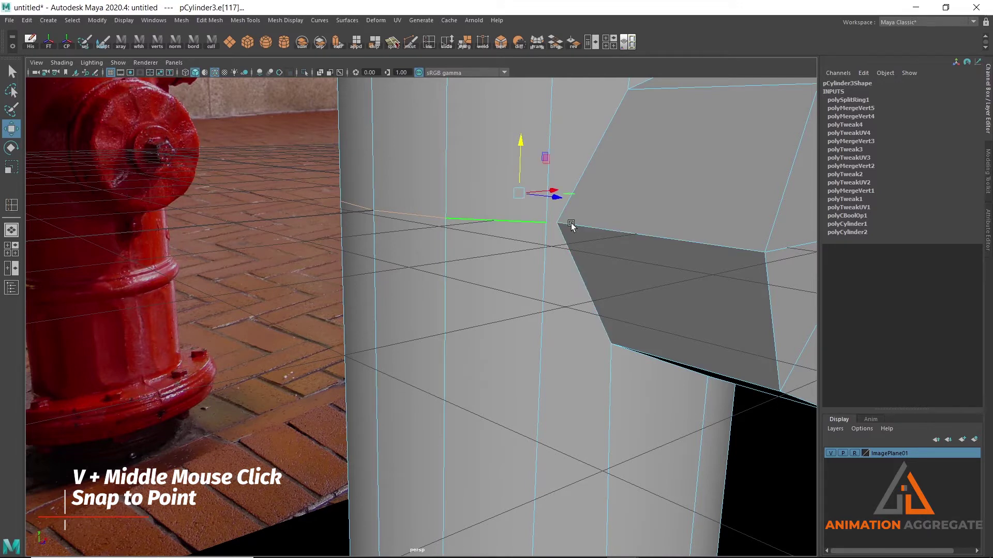
alt+drag(602, 275, 588, 232)
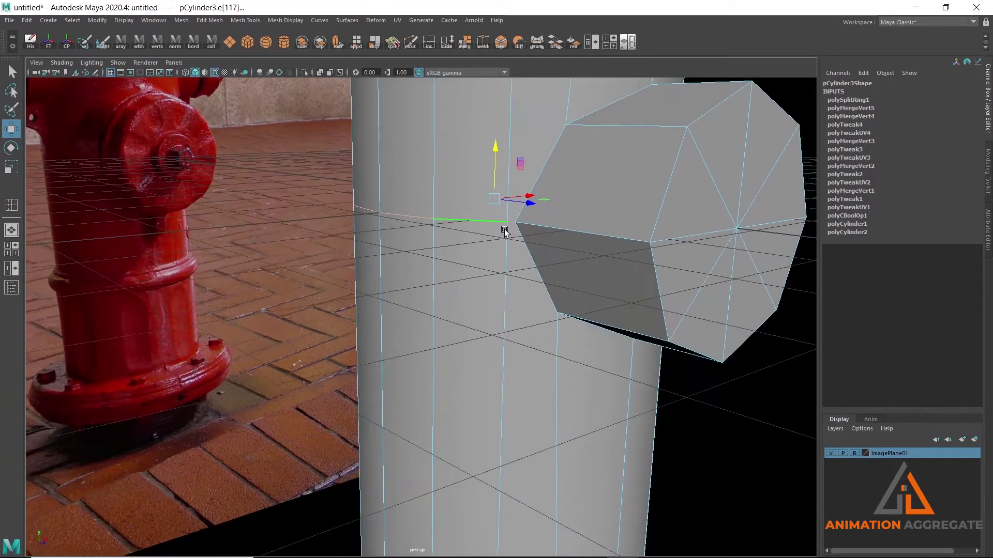
alt+drag(514, 249, 503, 219)
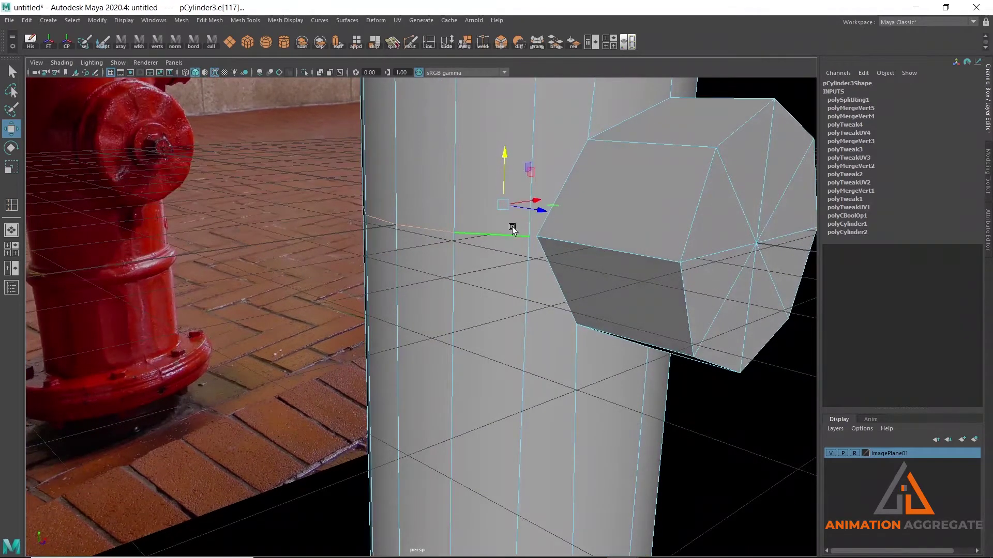
alt+drag(537, 197, 569, 237)
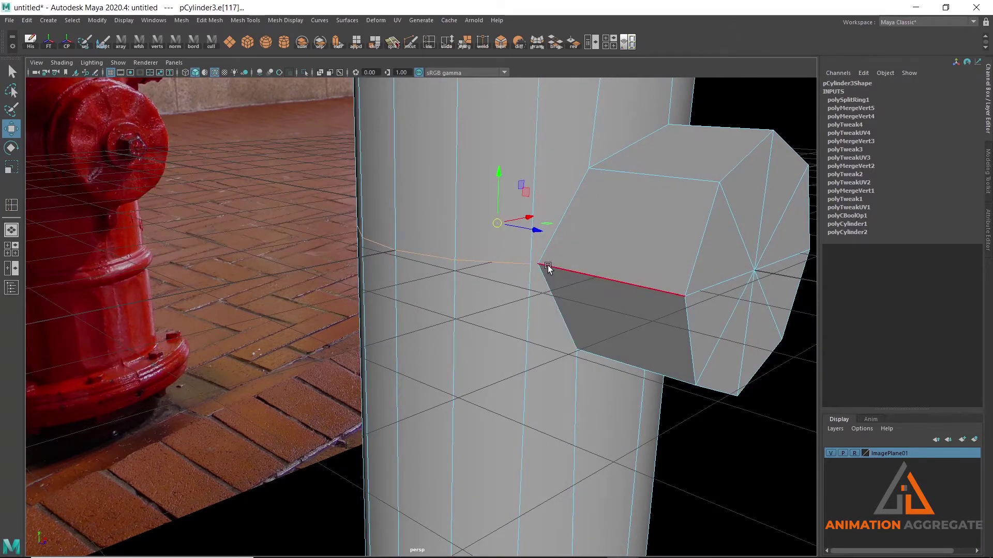
middle_drag(547, 270, 551, 267)
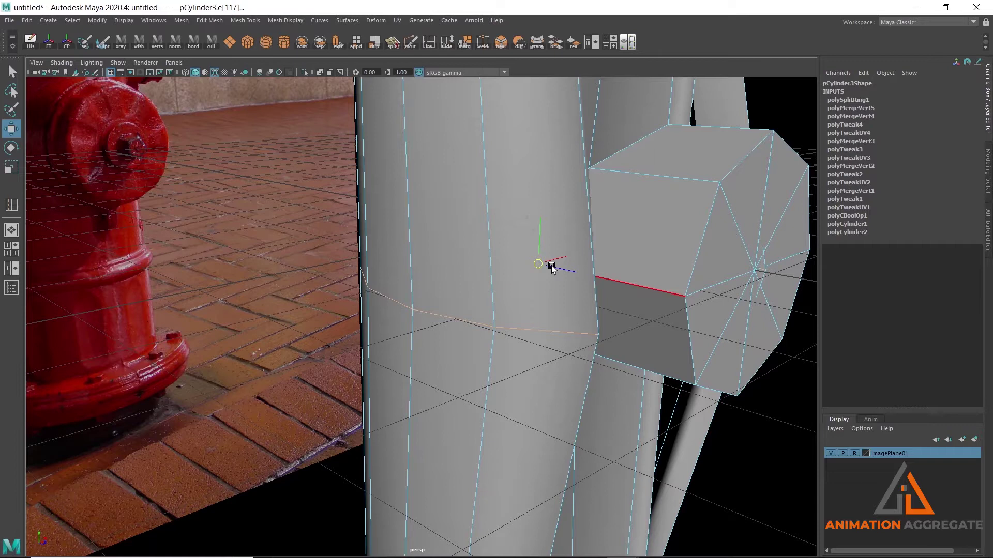
key(ctrl+z)
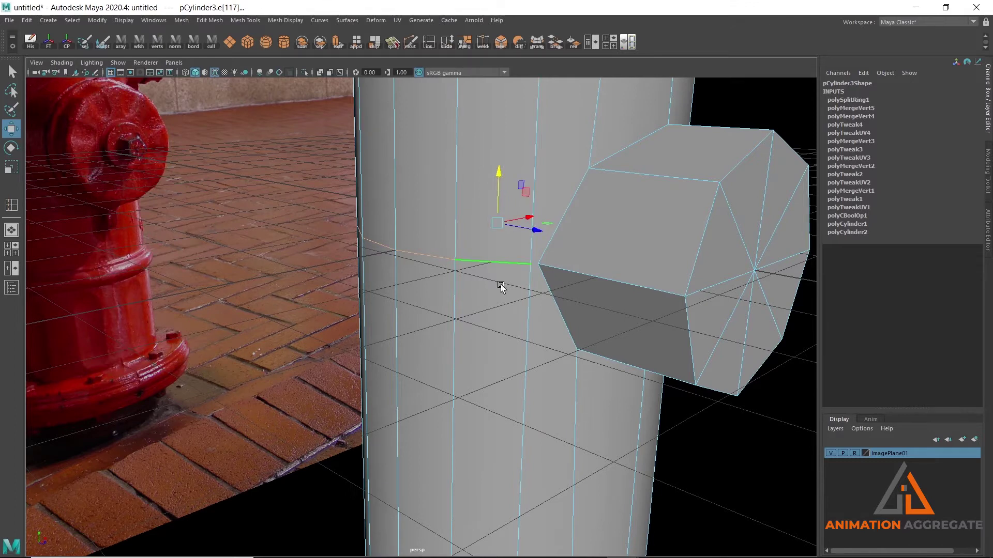
alt+drag(615, 315, 557, 263)
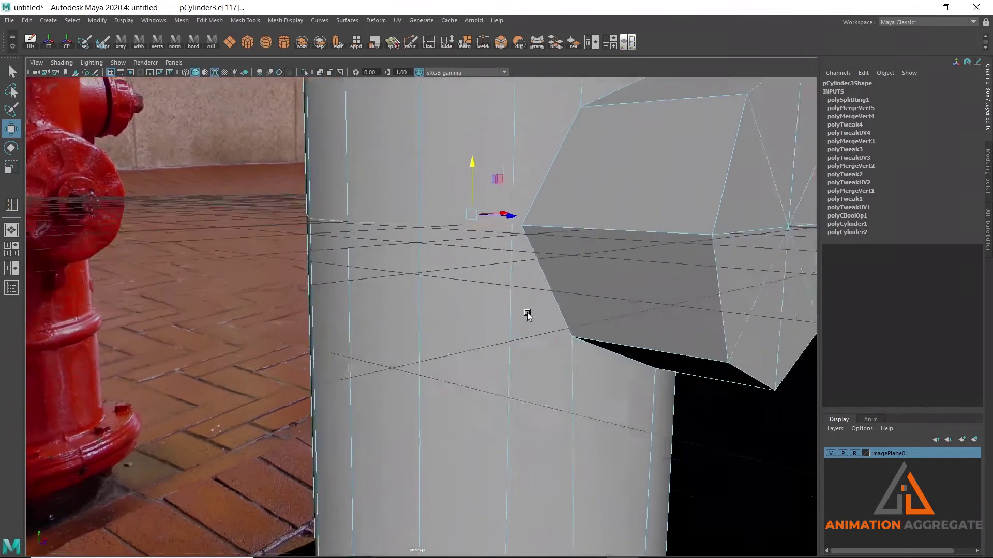
alt+right_drag(526, 271, 577, 209)
Select the slanted nozzle-base edge, start Multi-Cut, place two points, then cancel
click(593, 161)
shift+right_click(594, 162)
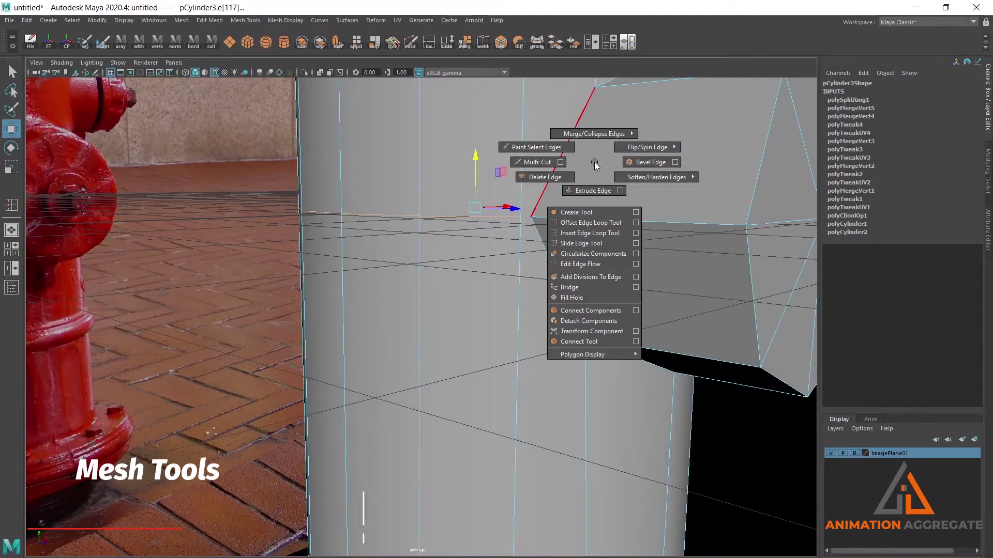
click(524, 164)
click(531, 218)
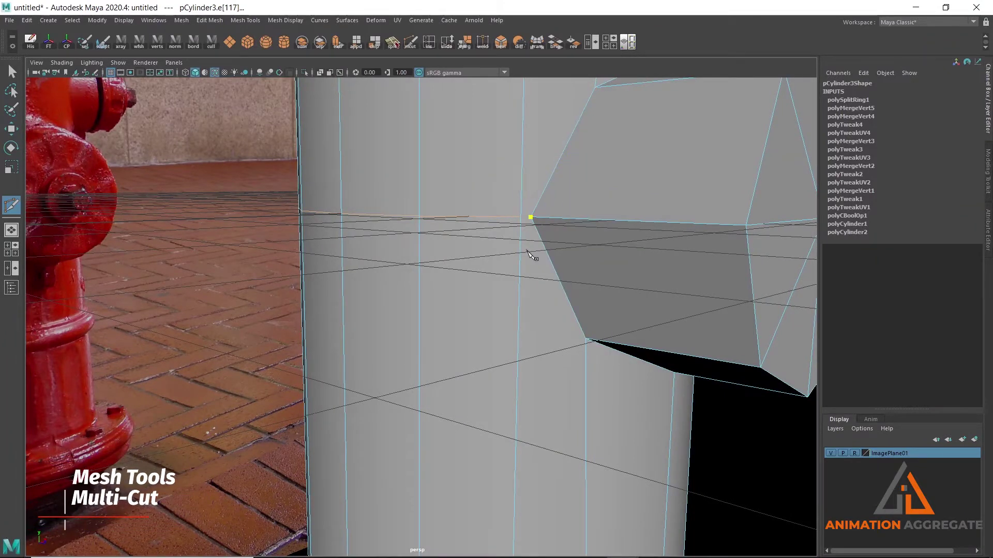
click(521, 217)
key(Return)
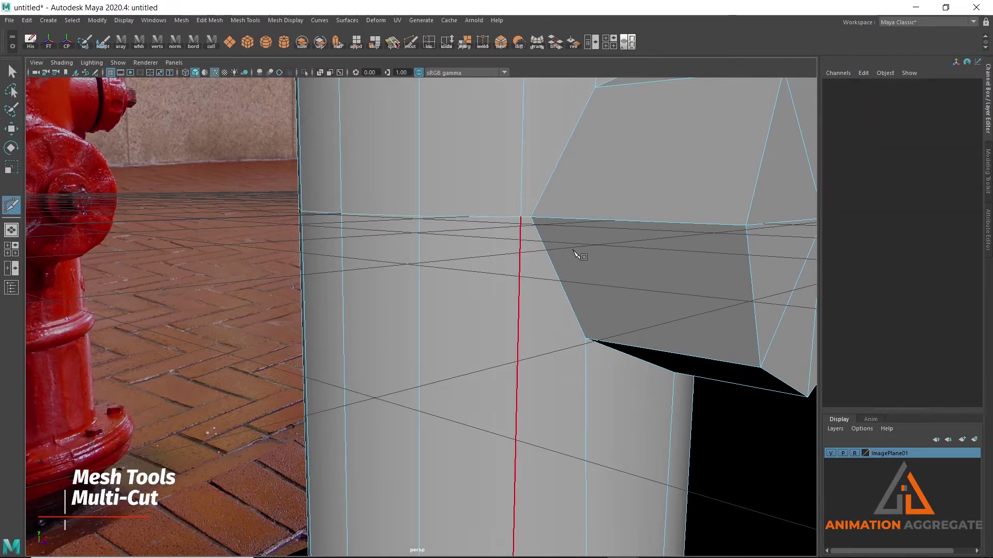
On the cylinder's other side, cut from the nozzle's corner vertex
mouse_move(653, 312)
alt+mouse_down()
mouse_move(339, 233)
mouse_move(581, 336)
mouse_move(543, 288)
alt+mouse_up()
click(539, 310)
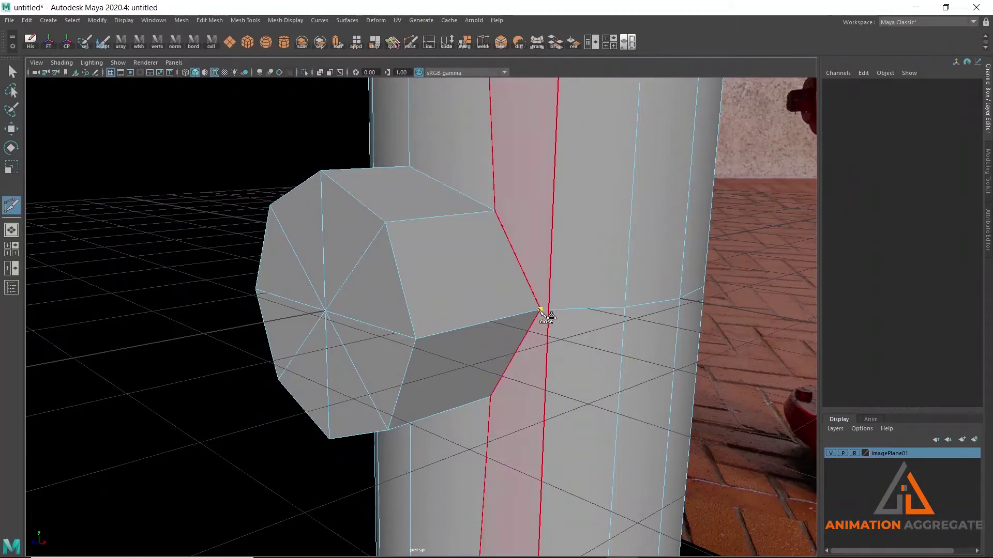
click(549, 311)
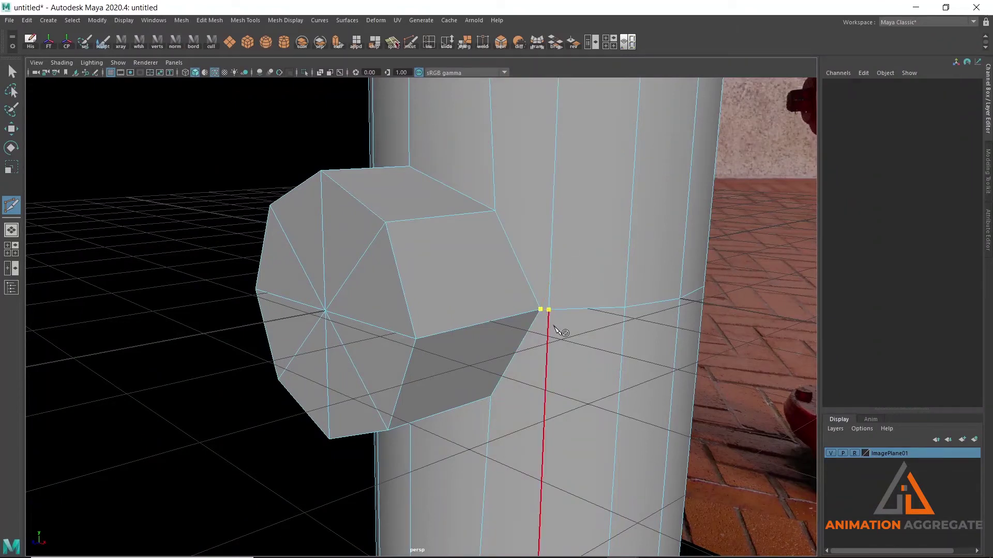
mouse_move(606, 315)
alt+mouse_down()
mouse_move(587, 299)
mouse_move(590, 326)
alt+mouse_up()
alt+right_drag(590, 329, 499, 284)
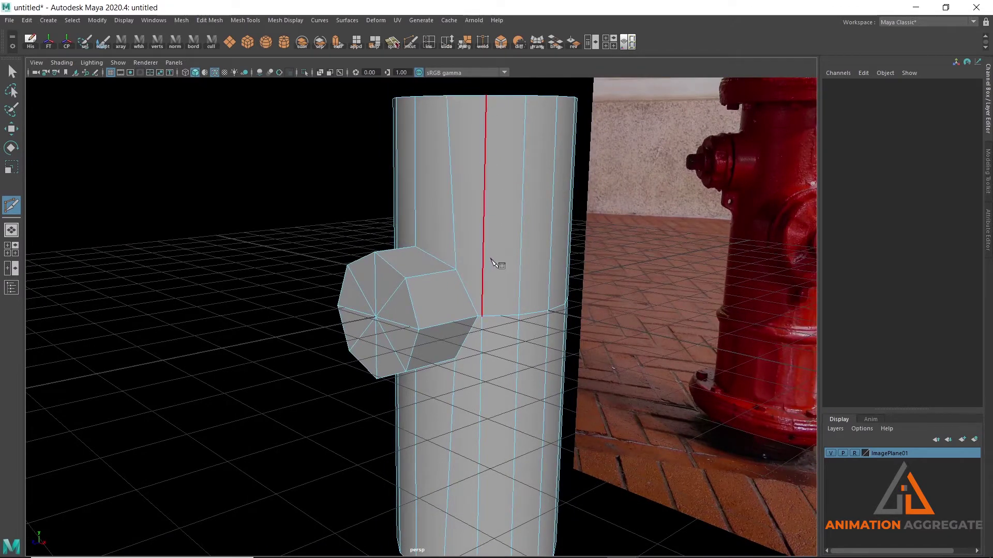
scroll(491, 243, up, 3)
Place cut points along the body's edge loop and lower edge
click(582, 309)
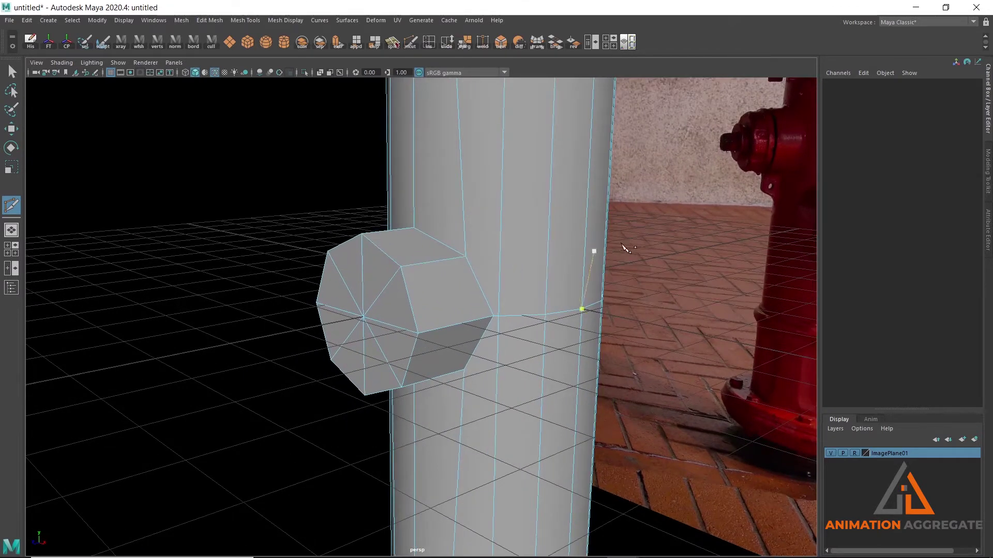
click(545, 312)
alt+middle_drag(525, 348, 524, 327)
alt+drag(519, 324, 481, 295)
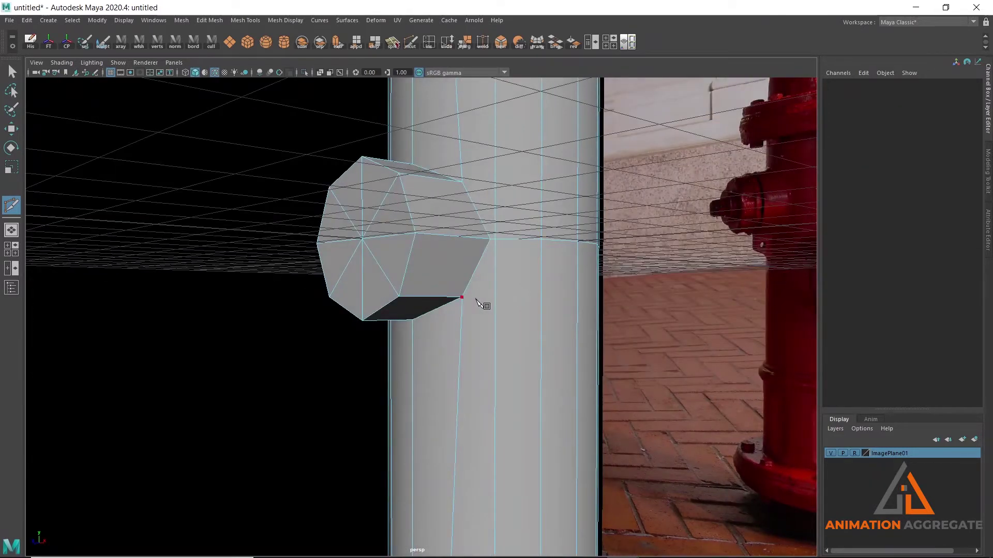
mouse_move(532, 275)
alt+mouse_down()
mouse_move(525, 295)
mouse_move(516, 290)
mouse_move(556, 290)
mouse_move(507, 244)
mouse_move(548, 333)
mouse_move(548, 309)
alt+mouse_up()
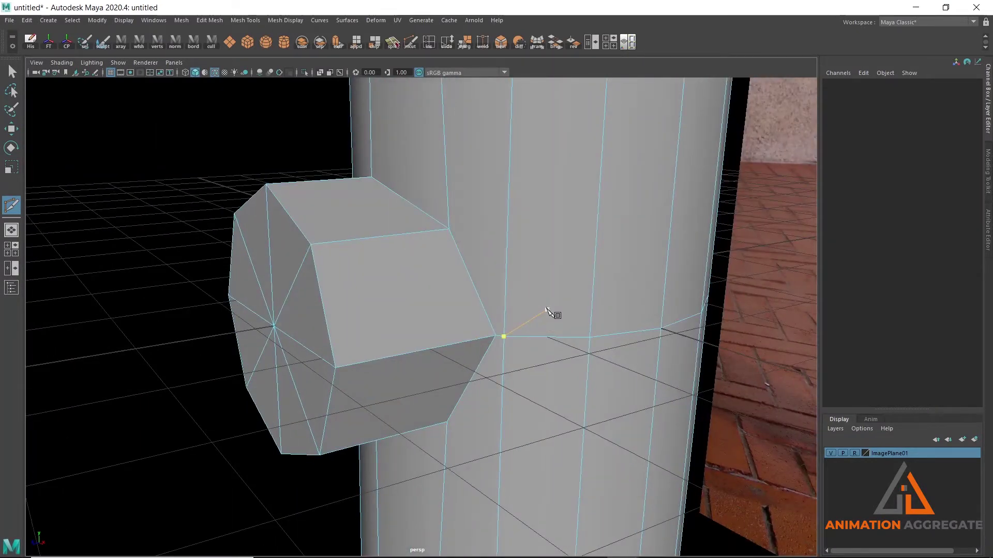
Ctrl-insert a full edge loop around the body level with the nozzle top
key(ctrl)
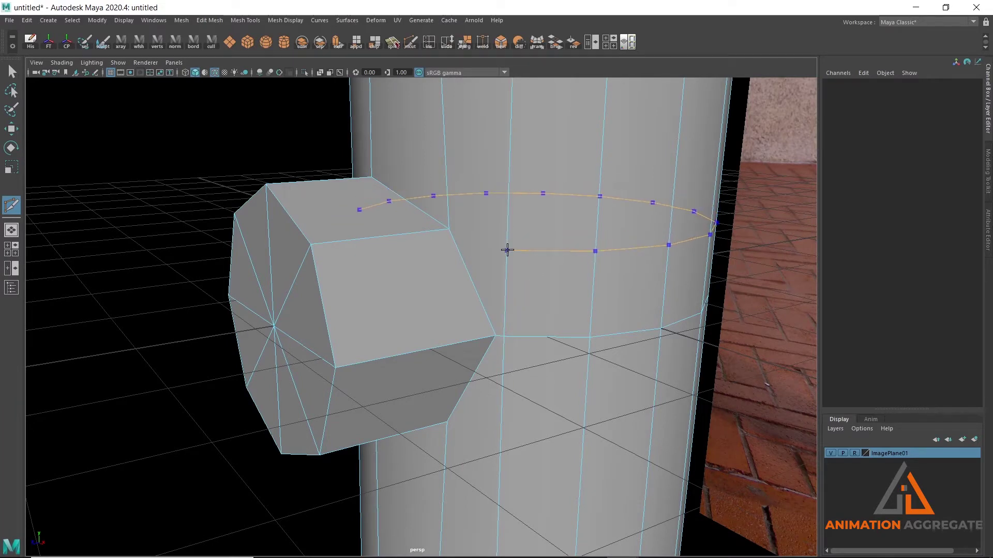
ctrl+click(509, 242)
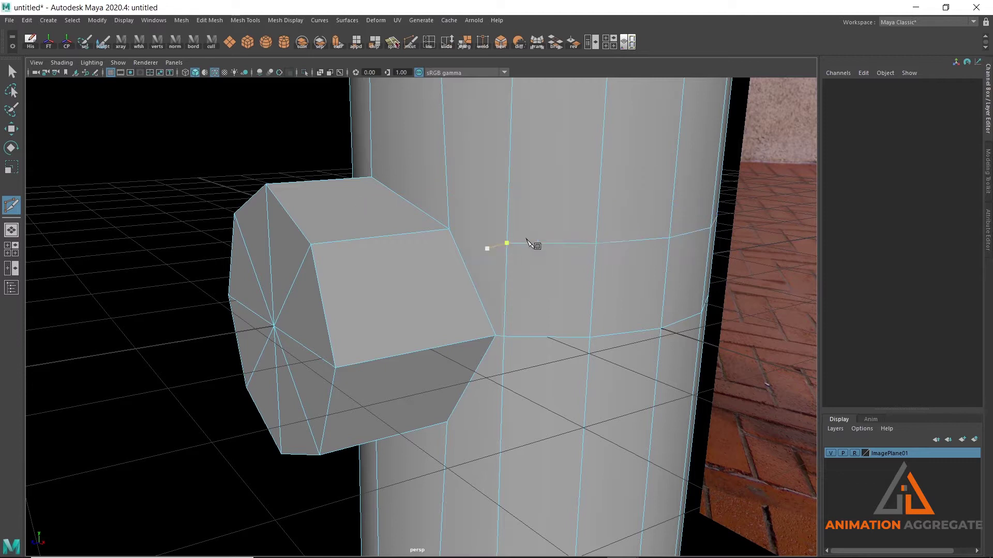
key(ctrl)
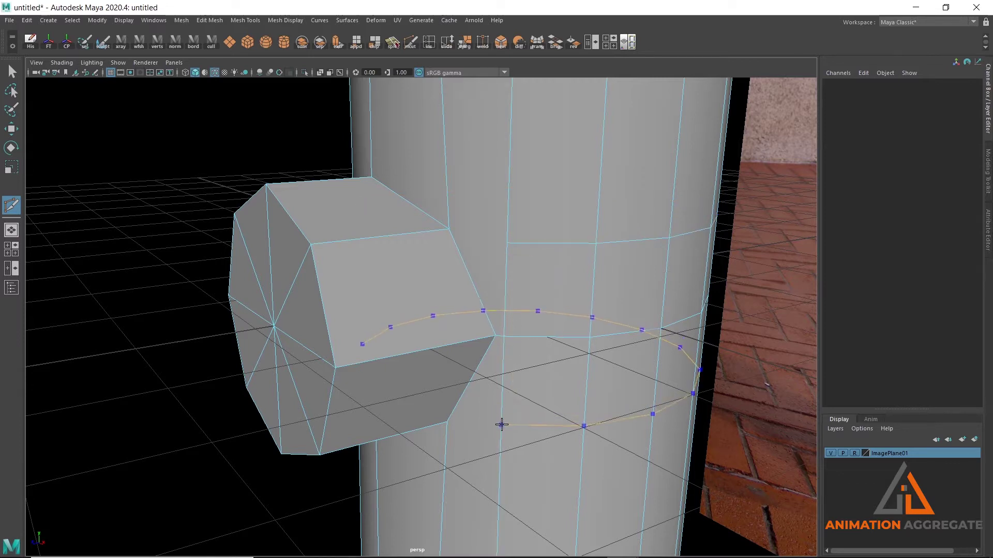
alt+drag(551, 361, 532, 339)
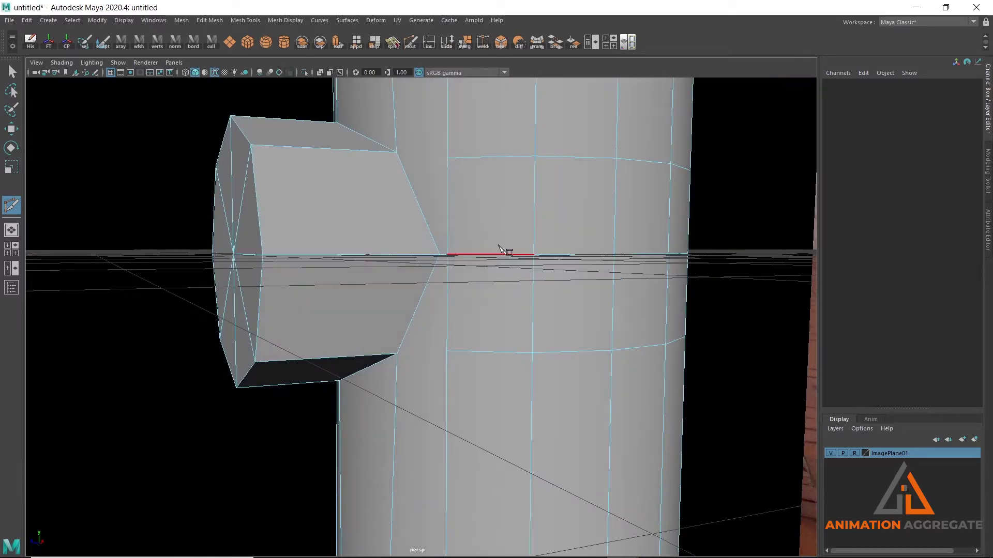
alt+drag(506, 251, 510, 311)
key(w)
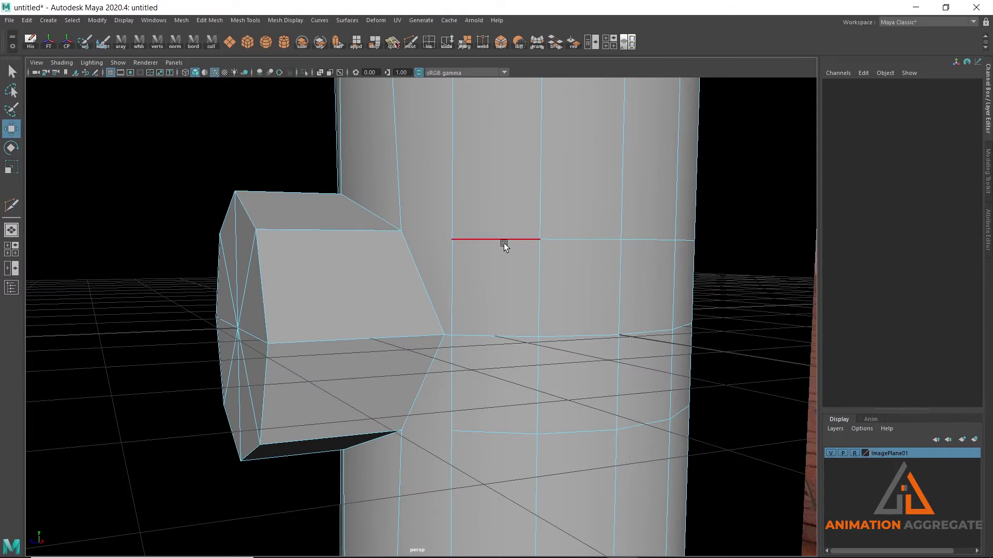
Double-click to select the upper and lower edge loops around the body
double_click(504, 241)
alt+drag(508, 302, 548, 241)
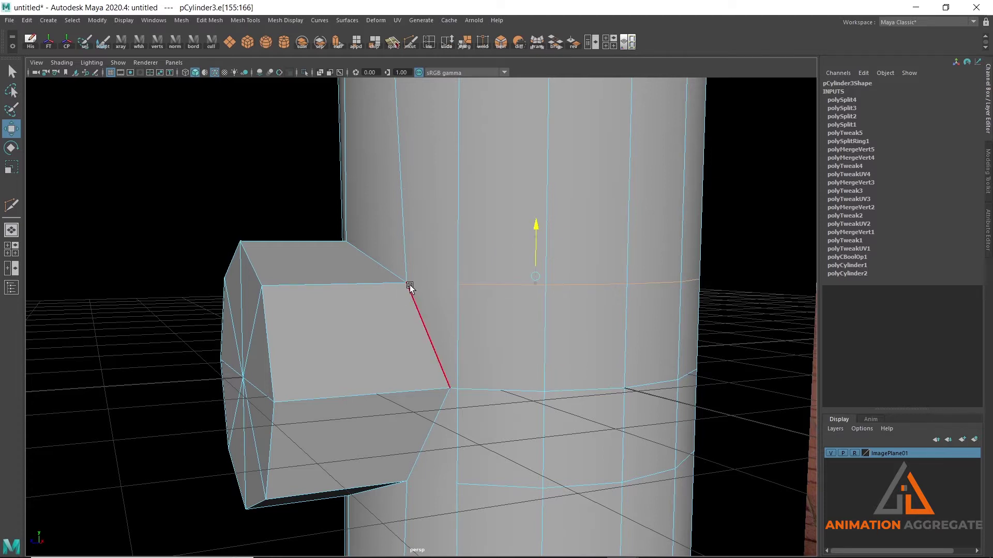
mouse_move(552, 379)
alt+mouse_down()
mouse_move(470, 379)
mouse_move(460, 296)
mouse_move(435, 304)
alt+mouse_up()
double_click(366, 365)
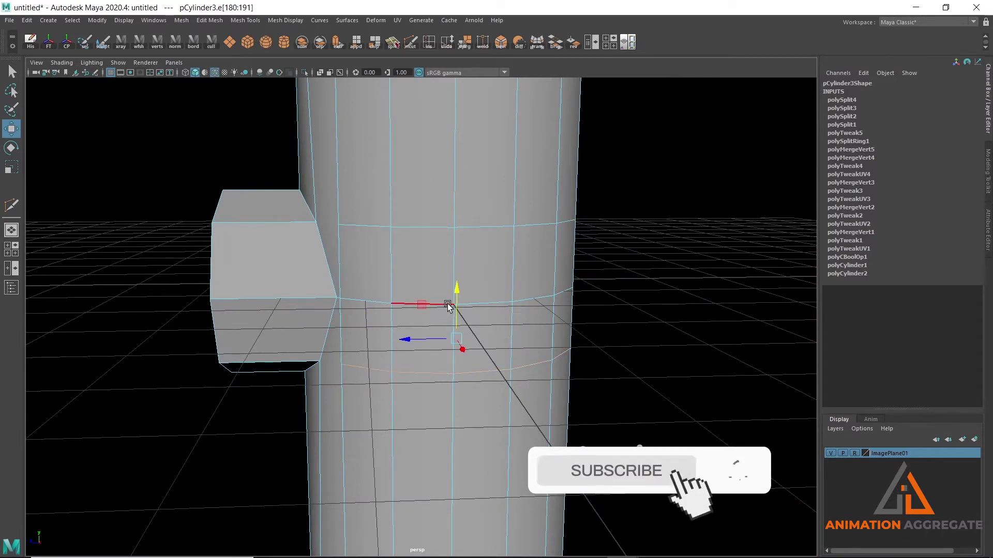
drag(448, 304, 472, 329)
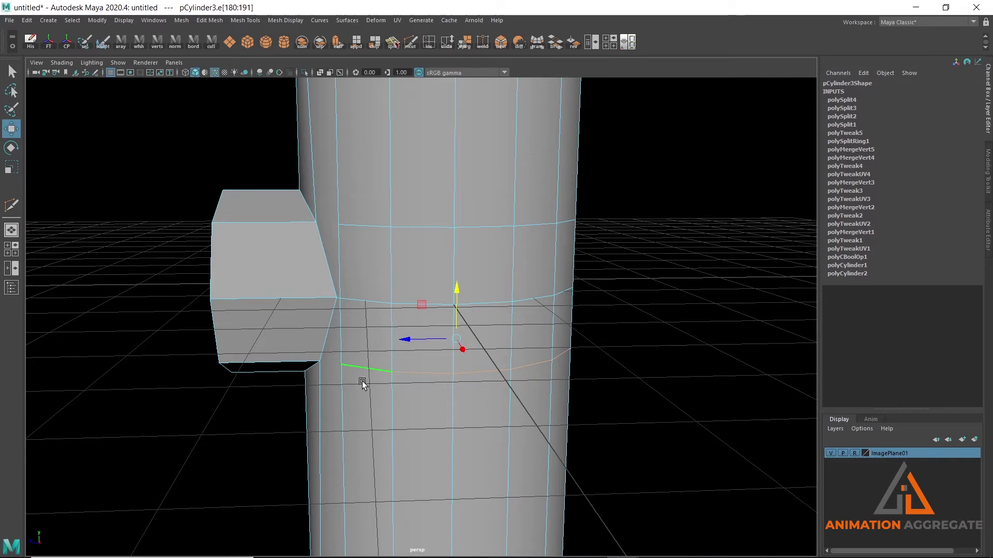
mouse_move(472, 332)
alt+mouse_down()
mouse_move(356, 237)
mouse_move(464, 204)
alt+mouse_up()
right_drag(463, 204, 511, 166)
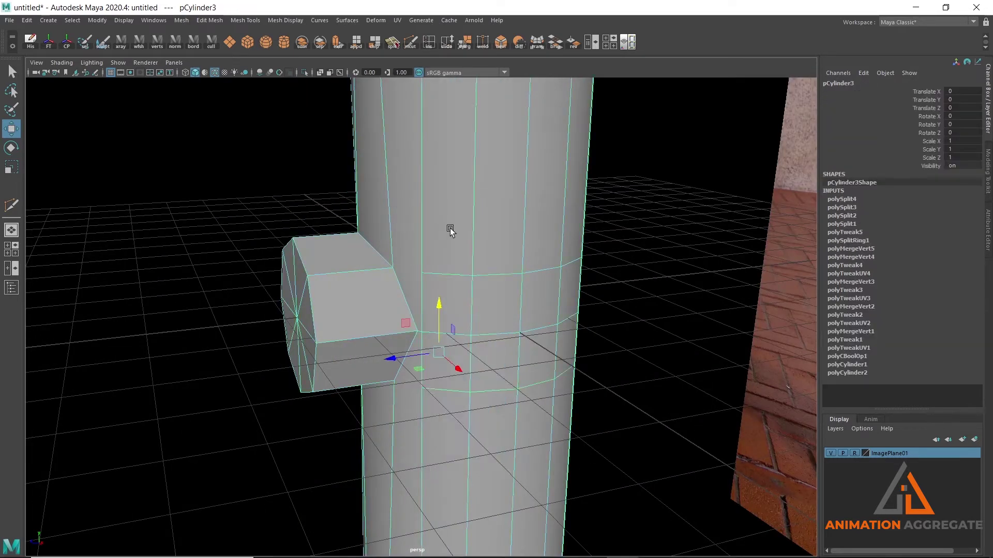
Deselect, reselect the cylindrical body mesh, and choose Multi-Cut
alt+drag(449, 228, 466, 250)
click(277, 175)
scroll(277, 174, up, 3)
mouse_move(277, 175)
alt+mouse_down()
mouse_move(332, 173)
mouse_move(216, 172)
alt+mouse_up()
mouse_move(400, 229)
alt+mouse_down()
mouse_move(367, 221)
mouse_move(363, 184)
mouse_move(439, 145)
alt+mouse_up()
shift+right_drag(440, 147, 423, 141)
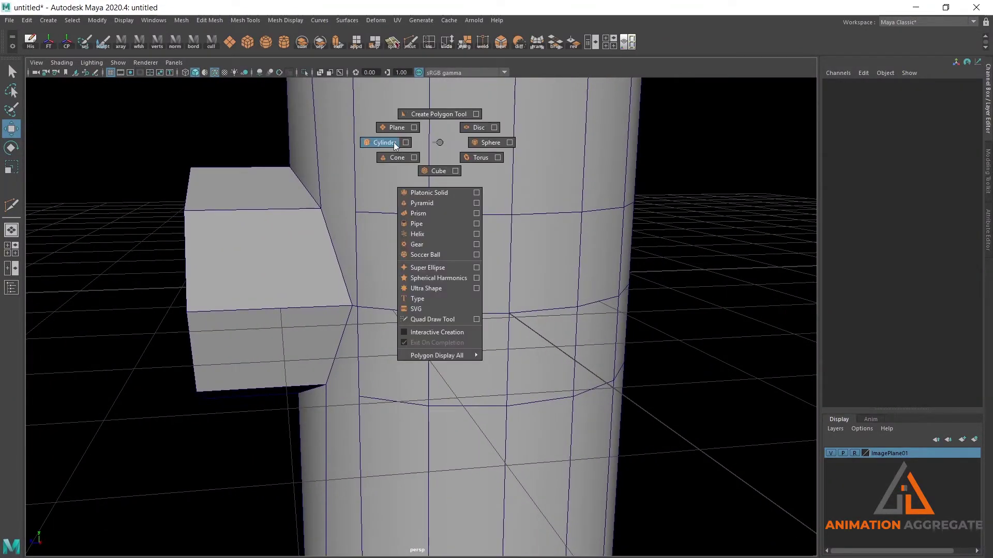
click(441, 124)
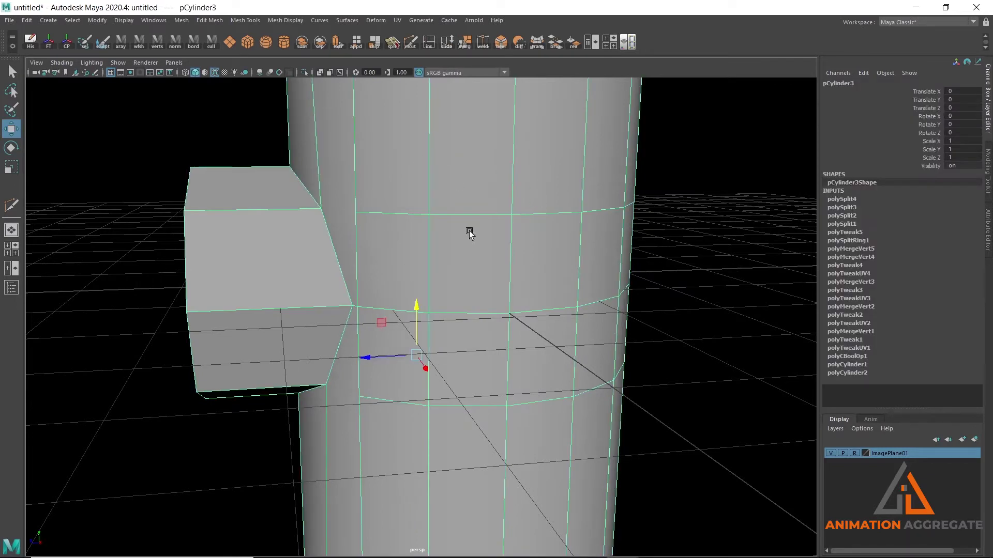
shift+right_drag(484, 121, 411, 126)
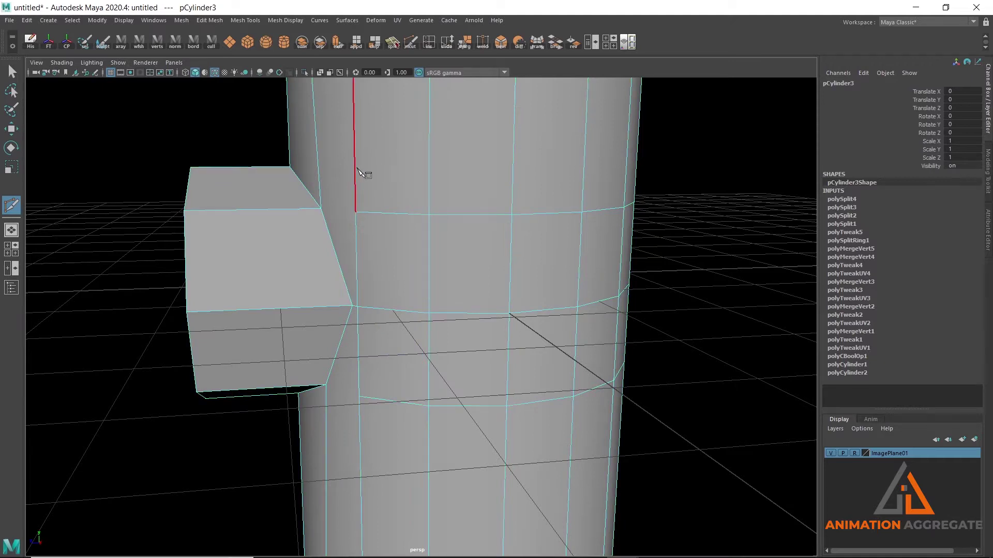
Cut from the body's edge loop to two nozzle corners and commit the cuts
click(356, 212)
click(322, 209)
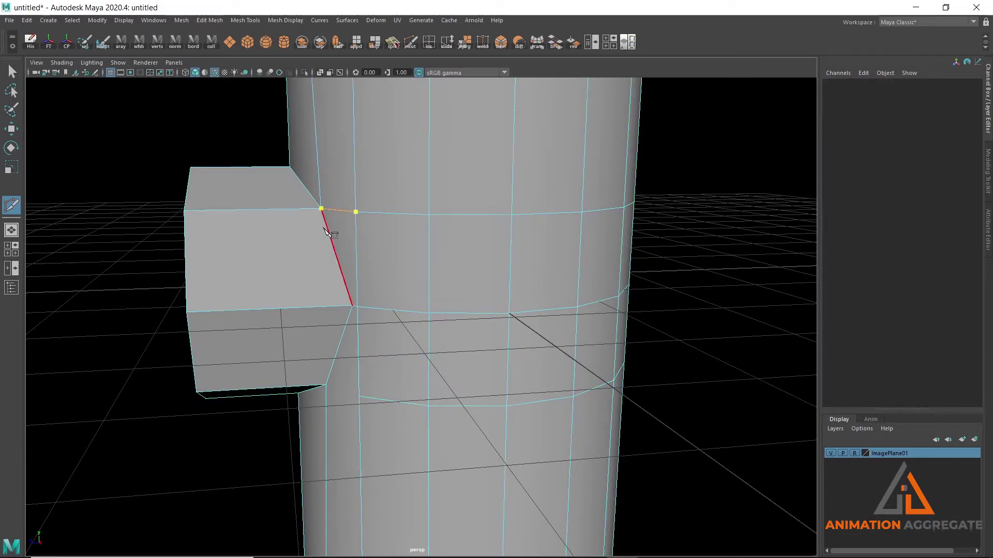
mouse_move(273, 247)
alt+mouse_down()
mouse_move(303, 204)
mouse_move(547, 166)
alt+mouse_up()
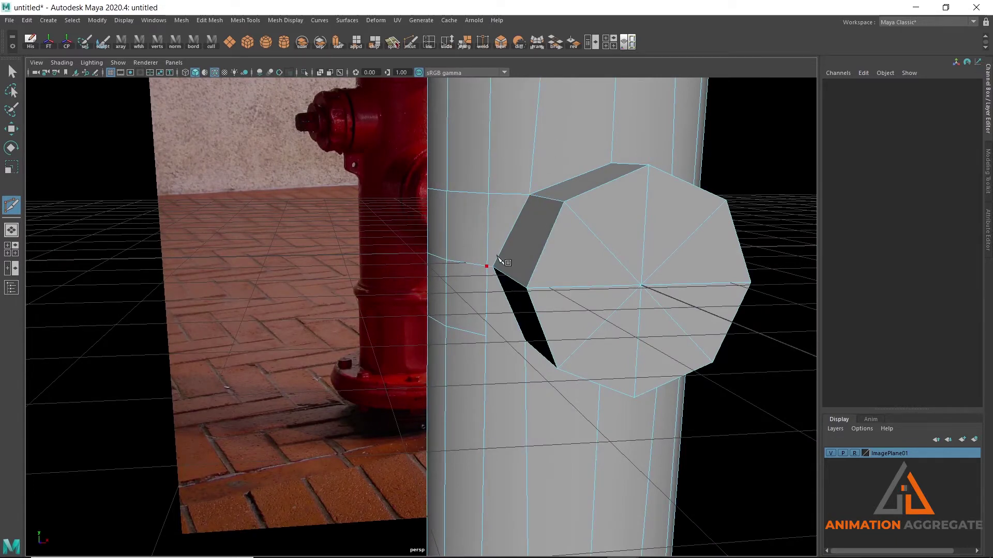
alt+drag(497, 256, 529, 279)
click(505, 349)
click(505, 322)
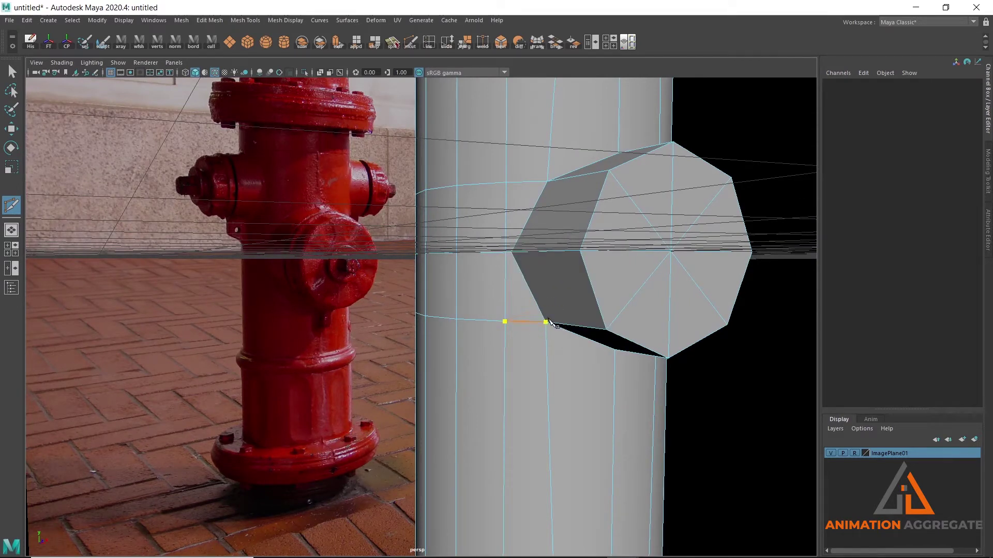
key(Return)
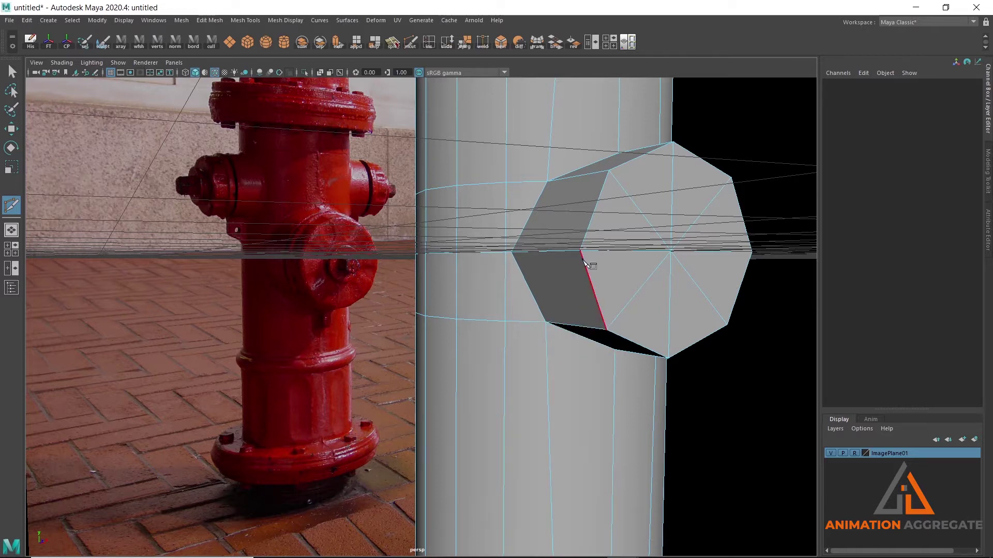
Return to object mode with the Move tool on the body
right_drag(584, 263, 633, 242)
key(w)
mouse_move(685, 266)
alt+mouse_down()
mouse_move(598, 265)
mouse_move(552, 248)
alt+mouse_up()
Multi-Cut a new edge from the nozzle's lower corner to the body's edge loop
shift+right_click(491, 175)
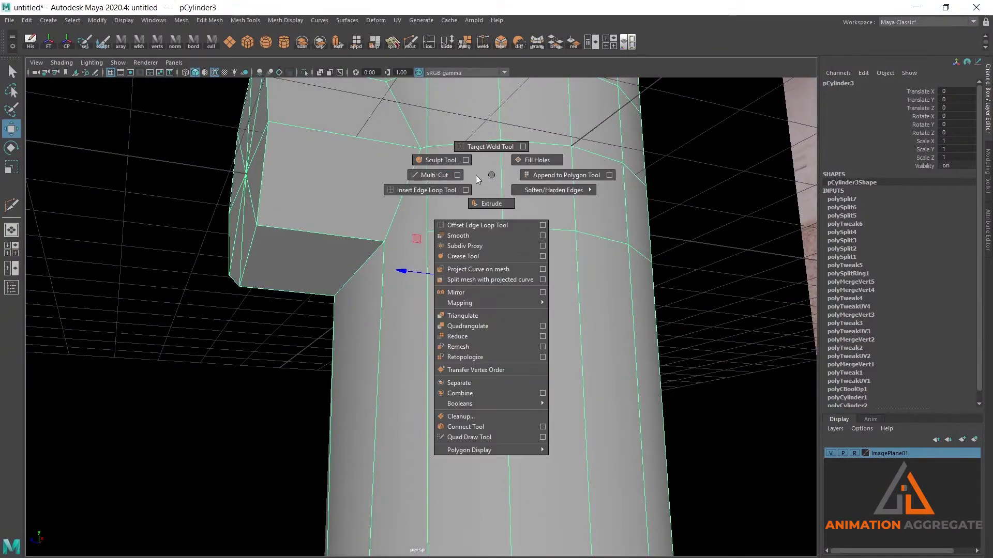
click(420, 176)
click(428, 249)
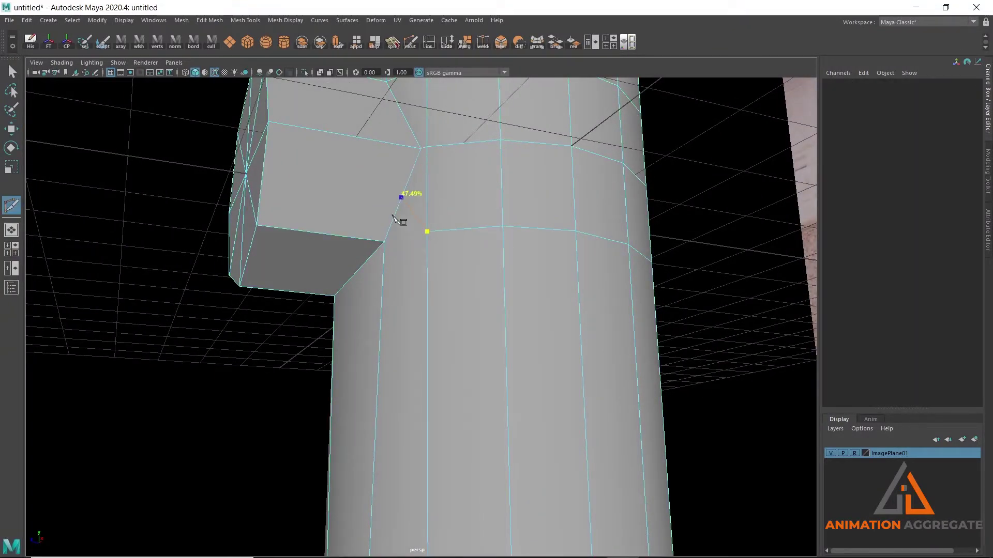
mouse_move(490, 220)
alt+mouse_down()
mouse_move(472, 282)
mouse_move(443, 208)
alt+mouse_up()
right_drag(440, 196, 484, 170)
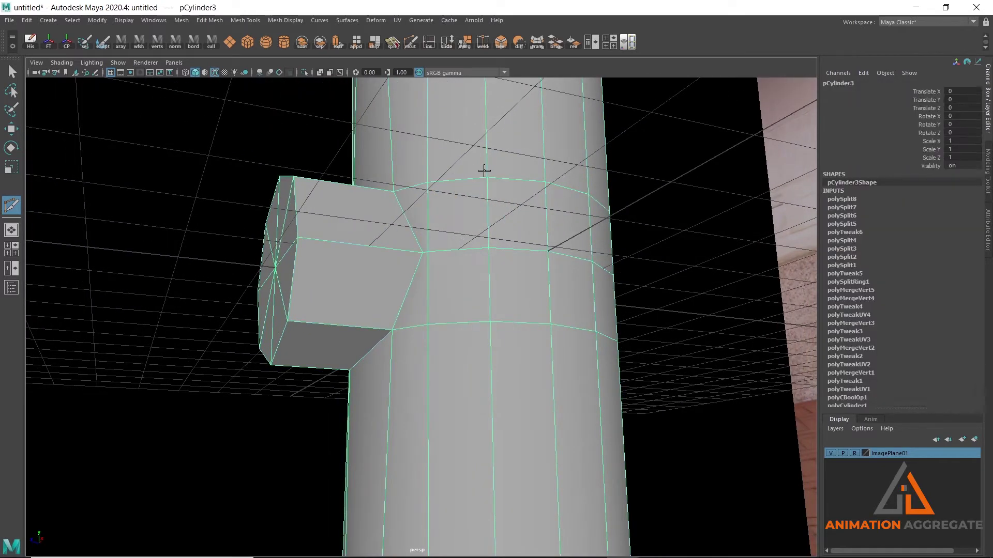
key(w)
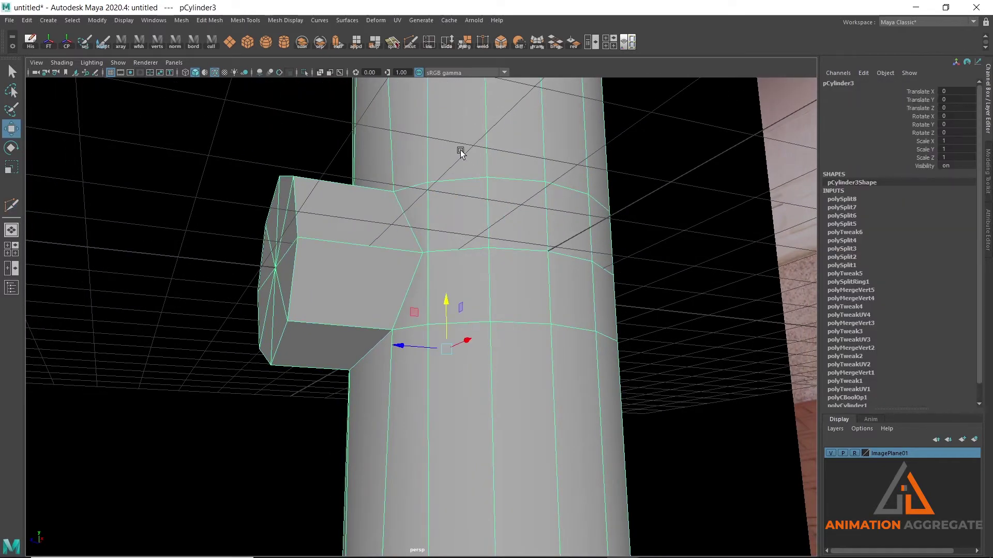
Toggle the smooth preview on and off to check the body around the nozzle
key(3)
mouse_move(569, 269)
alt+mouse_down()
mouse_move(408, 200)
mouse_move(505, 199)
mouse_move(571, 263)
alt+mouse_up()
mouse_move(498, 282)
alt+mouse_down()
mouse_move(582, 279)
mouse_move(509, 253)
alt+mouse_up()
key(1)
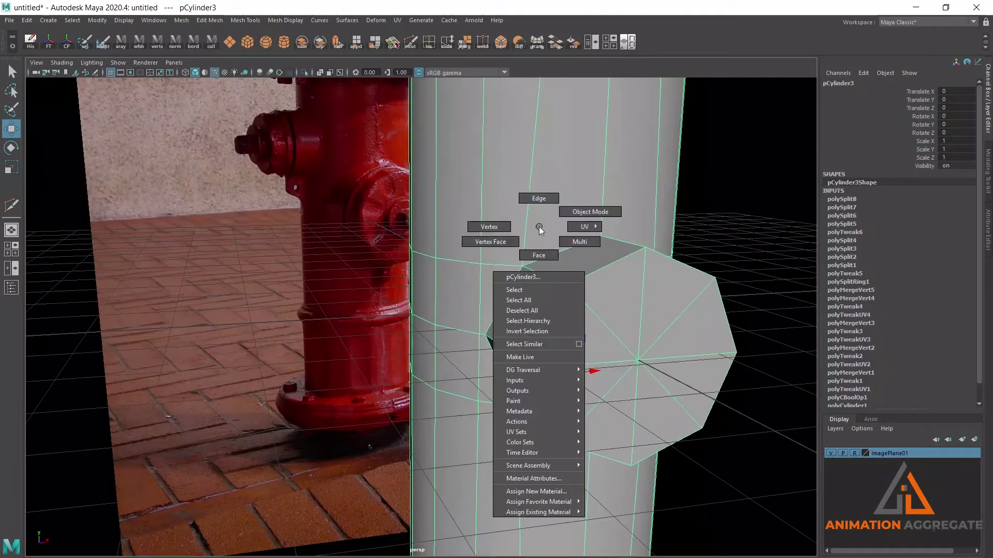
Switch the body to edge selection and select the edges at the nozzle base
right_drag(538, 226, 538, 207)
click(564, 256)
click(506, 391)
alt+drag(506, 391, 562, 240)
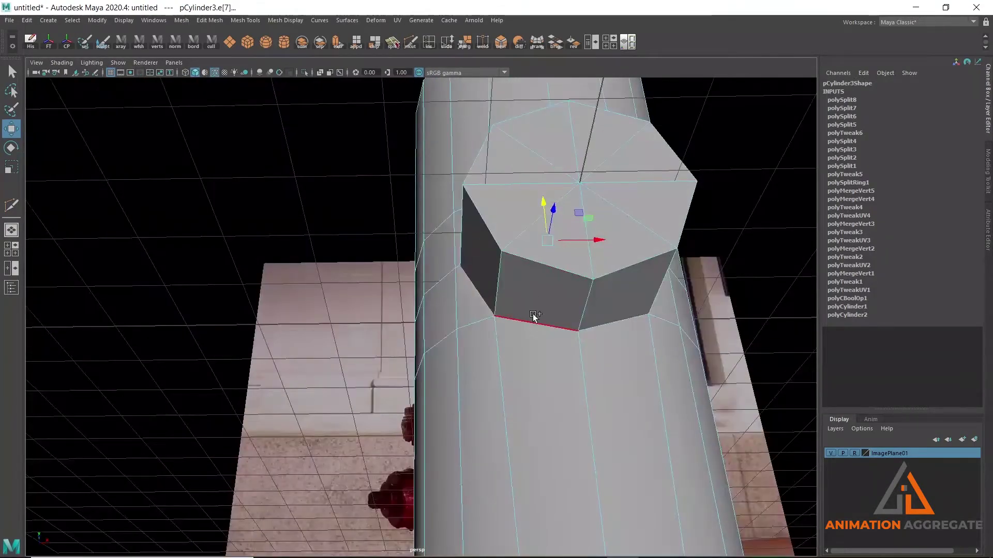
alt+drag(624, 277, 507, 288)
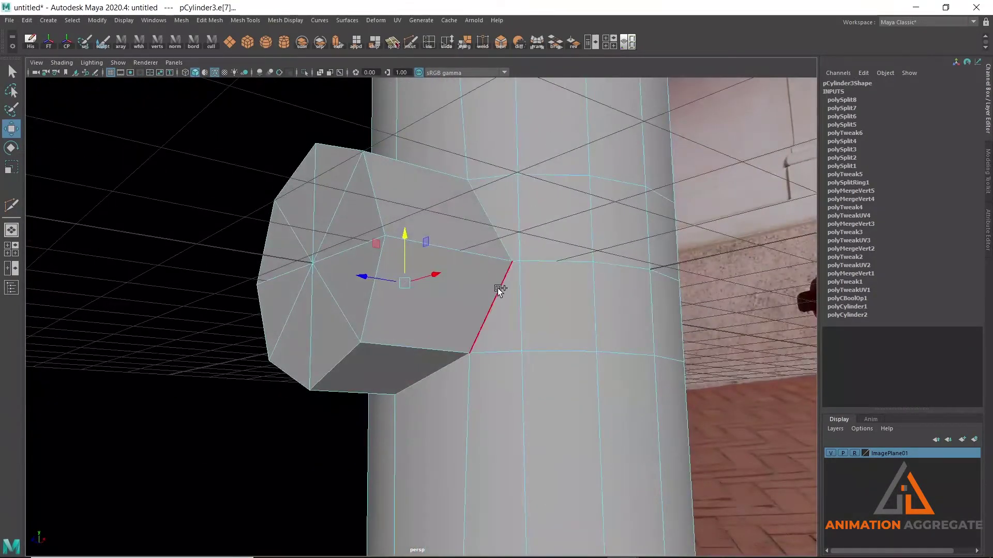
mouse_move(450, 219)
alt+mouse_down()
mouse_move(480, 247)
mouse_move(452, 265)
alt+mouse_up()
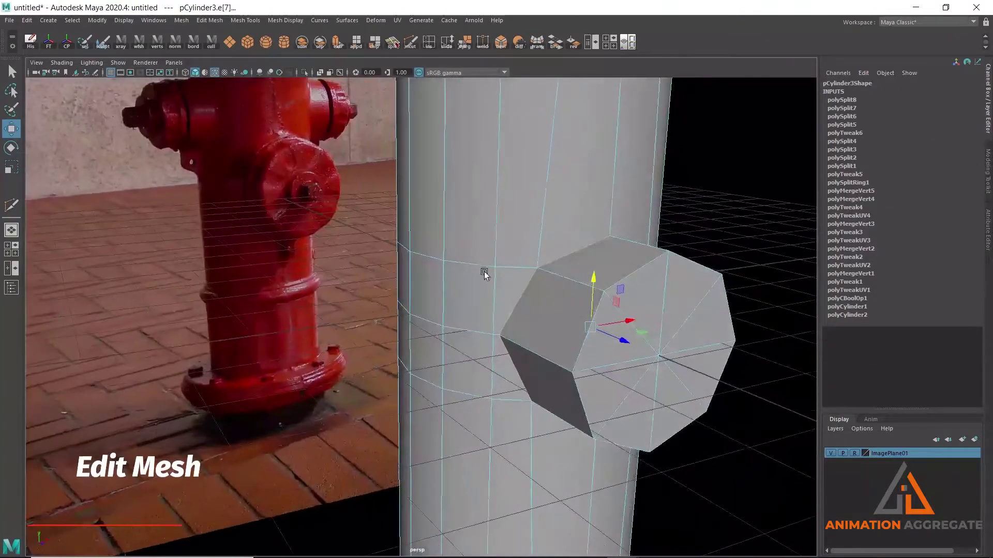
Bevel the nozzle base edges with 2 segments at a fraction of 0.04
click(208, 21)
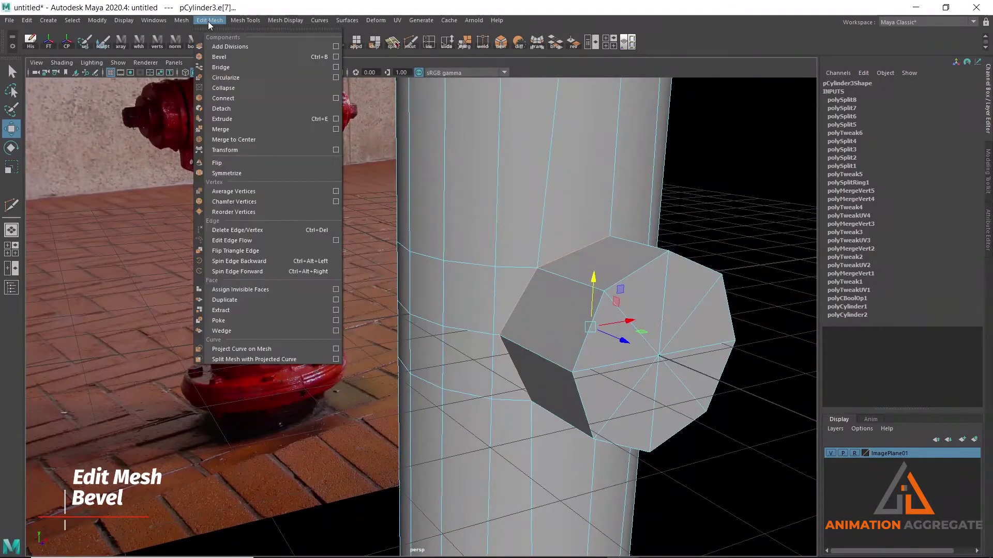
click(218, 57)
mouse_move(601, 187)
alt+mouse_down()
mouse_move(492, 186)
mouse_move(526, 218)
mouse_move(660, 268)
mouse_move(633, 279)
mouse_move(672, 284)
alt+mouse_up()
mouse_move(557, 243)
alt+mouse_down()
mouse_move(543, 249)
mouse_move(556, 226)
alt+mouse_up()
alt+middle_drag(557, 226, 523, 243)
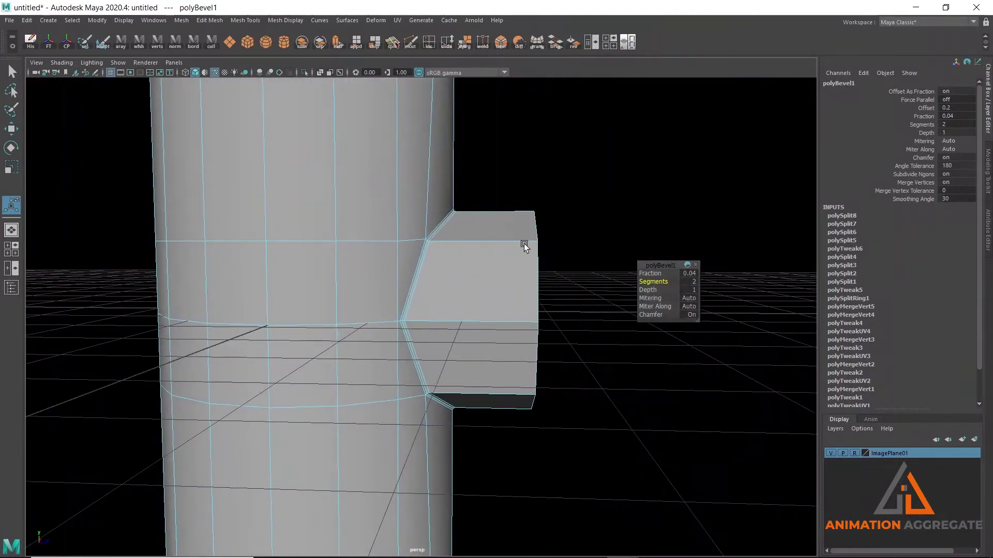
mouse_move(523, 237)
right_down()
mouse_move(575, 200)
mouse_move(465, 219)
right_up()
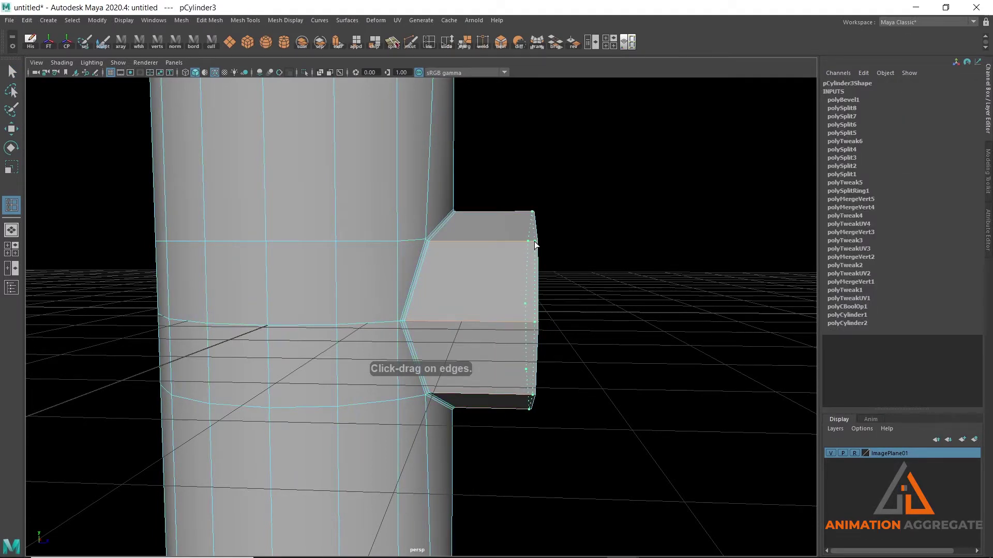
Switch the body to face selection and tumble to a higher view of its top
key(w)
mouse_move(554, 282)
alt+mouse_down()
mouse_move(576, 282)
mouse_move(477, 217)
mouse_move(436, 212)
alt+mouse_up()
right_drag(436, 211, 439, 227)
mouse_move(438, 227)
alt+mouse_down()
mouse_move(474, 250)
mouse_move(284, 132)
alt+mouse_up()
scroll(392, 187, down, 2)
Delete the cylindrical body's top cap faces
drag(455, 122, 548, 215)
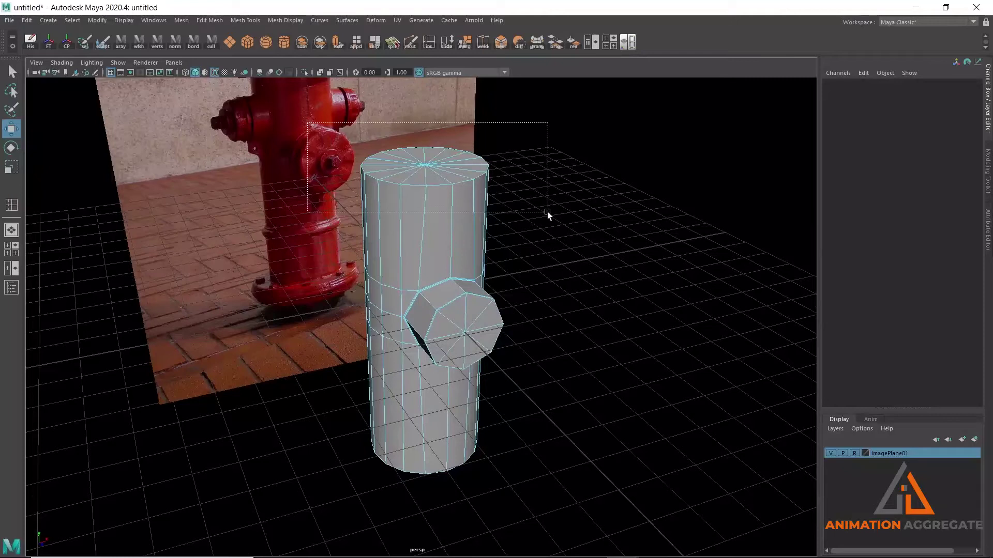
key(Delete)
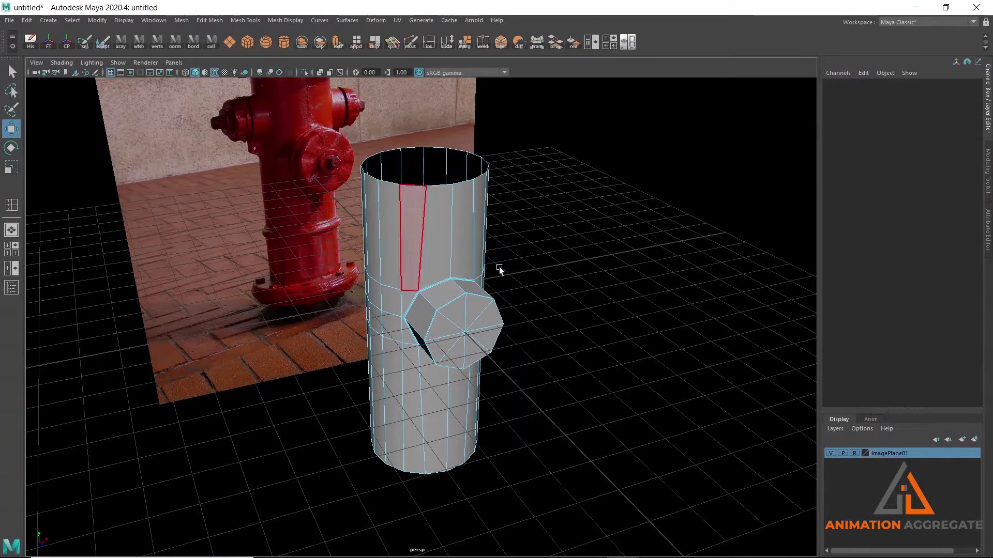
alt+drag(476, 268, 443, 311)
mouse_move(321, 331)
mouse_down()
mouse_move(584, 428)
mouse_move(275, 401)
mouse_up()
click(274, 400)
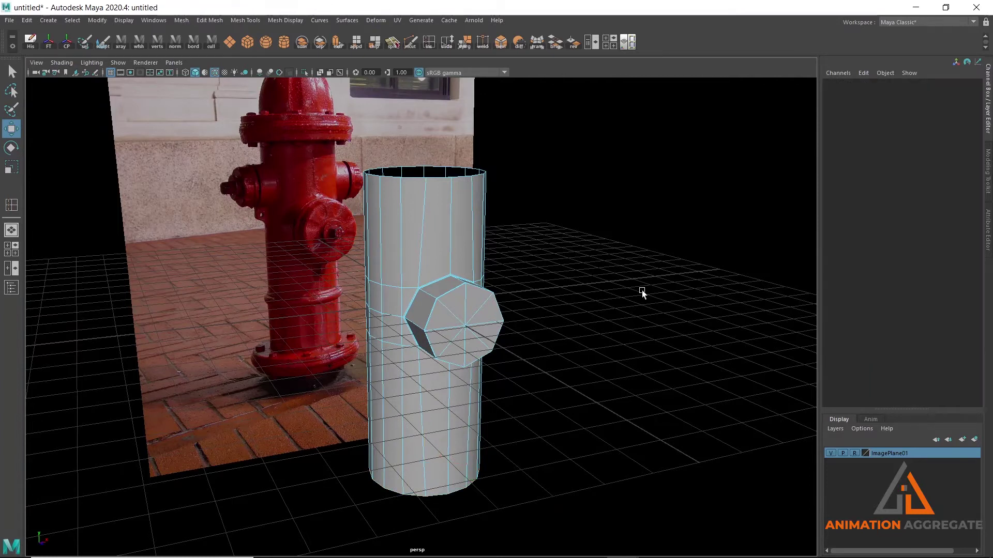
Reselect the body in object mode and box-select the vertices at the nozzle's end
alt+drag(428, 248, 436, 215)
right_drag(437, 215, 486, 220)
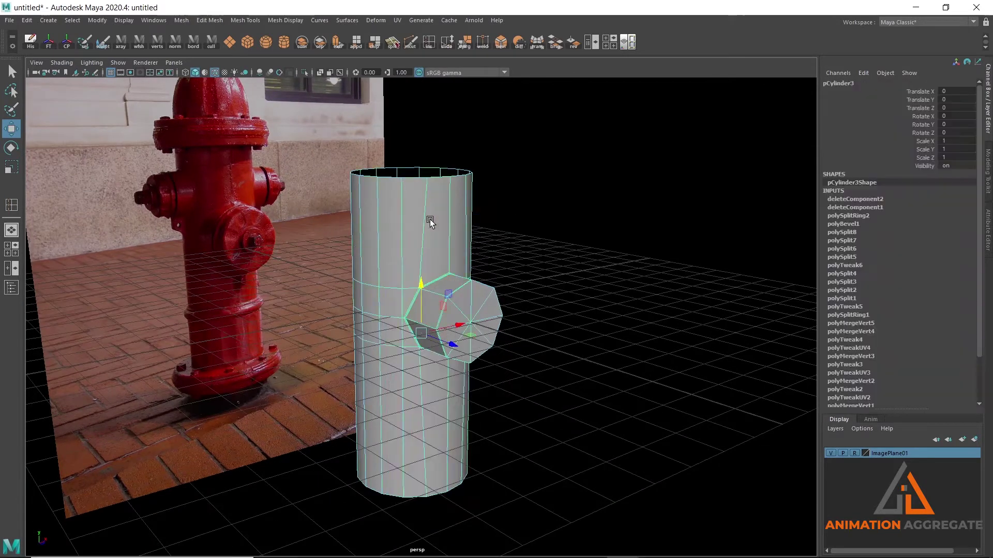
click(614, 195)
mouse_move(613, 195)
alt+mouse_down()
mouse_move(378, 217)
mouse_move(348, 241)
mouse_move(421, 321)
mouse_move(472, 283)
mouse_move(598, 309)
alt+mouse_up()
click(463, 292)
mouse_move(464, 293)
alt+mouse_down()
mouse_move(470, 273)
mouse_move(483, 270)
alt+mouse_up()
right_drag(480, 263, 422, 261)
mouse_move(462, 219)
mouse_down()
mouse_move(534, 370)
mouse_move(443, 396)
mouse_move(299, 381)
mouse_move(330, 362)
mouse_up()
Pull the nozzle's end vertices in along Z in the side view to shorten the nozzle
key(space)
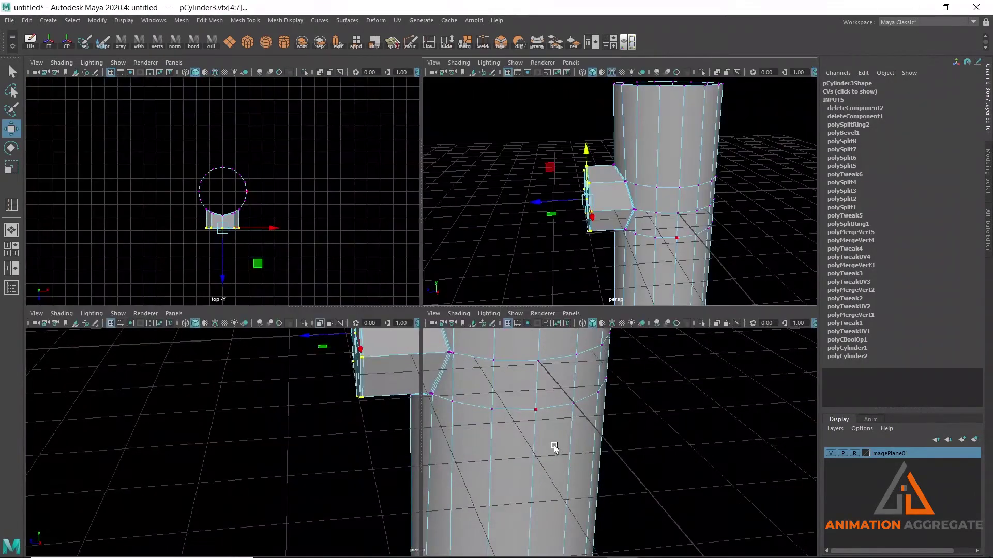
key(space)
scroll(283, 317, up, 1)
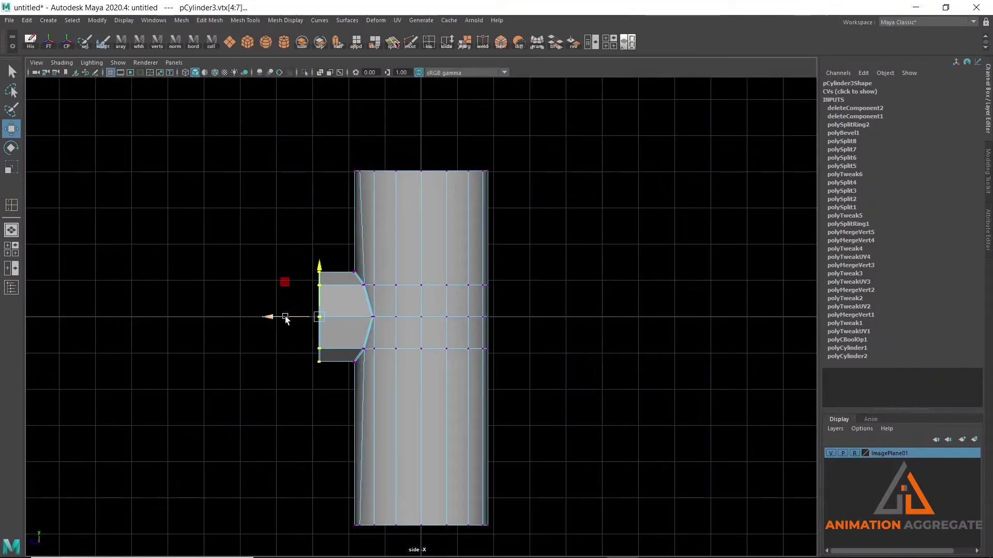
drag(275, 317, 299, 321)
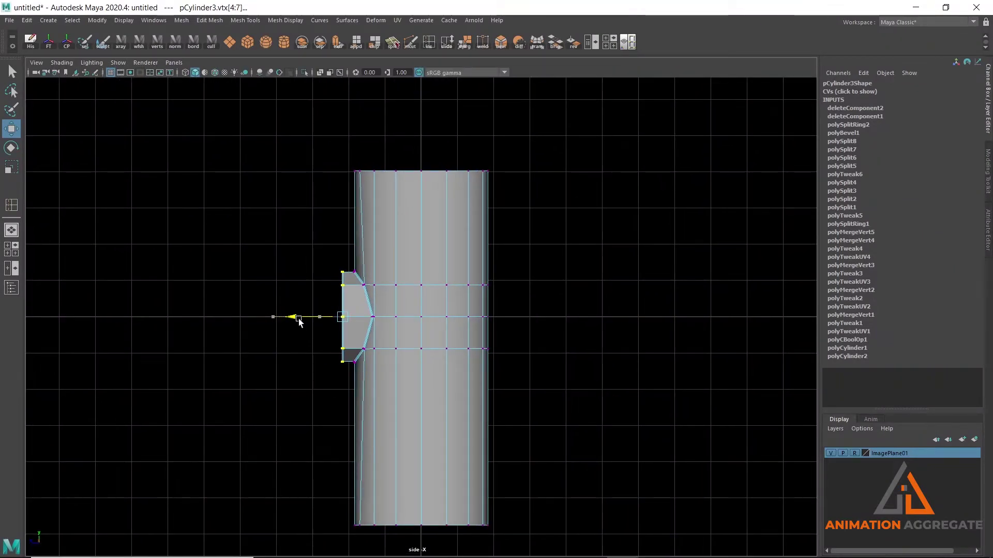
key(space)
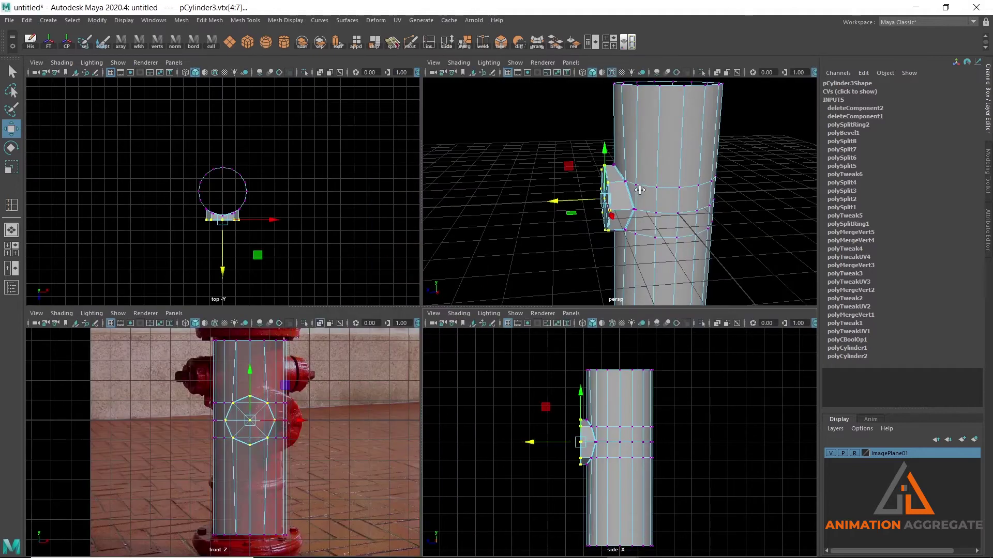
key(space)
mouse_move(483, 222)
alt+mouse_down()
mouse_move(625, 222)
mouse_move(463, 272)
mouse_move(441, 241)
mouse_move(433, 266)
alt+mouse_up()
right_drag(406, 220, 413, 218)
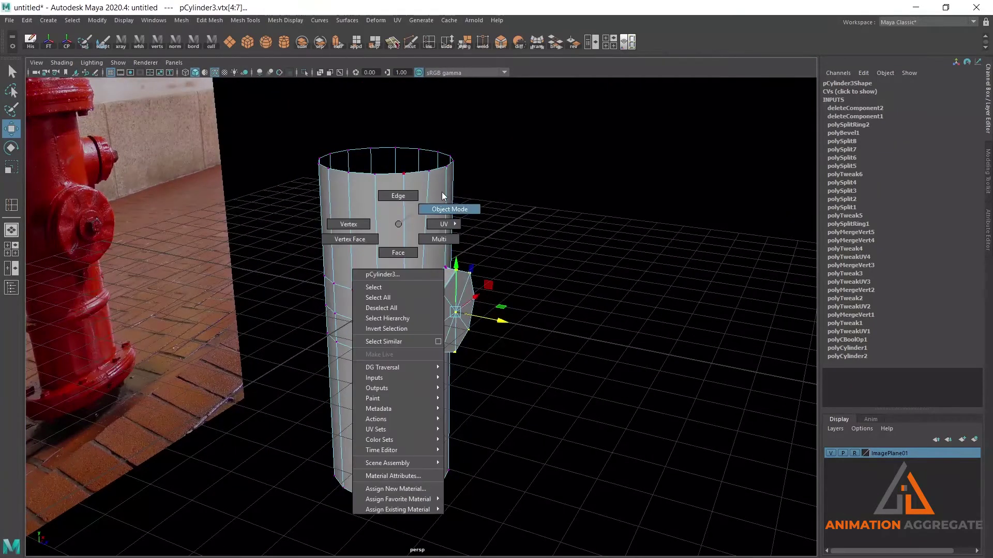
Save the scene over WaterPump01.ma, confirming the file replacement
click(12, 21)
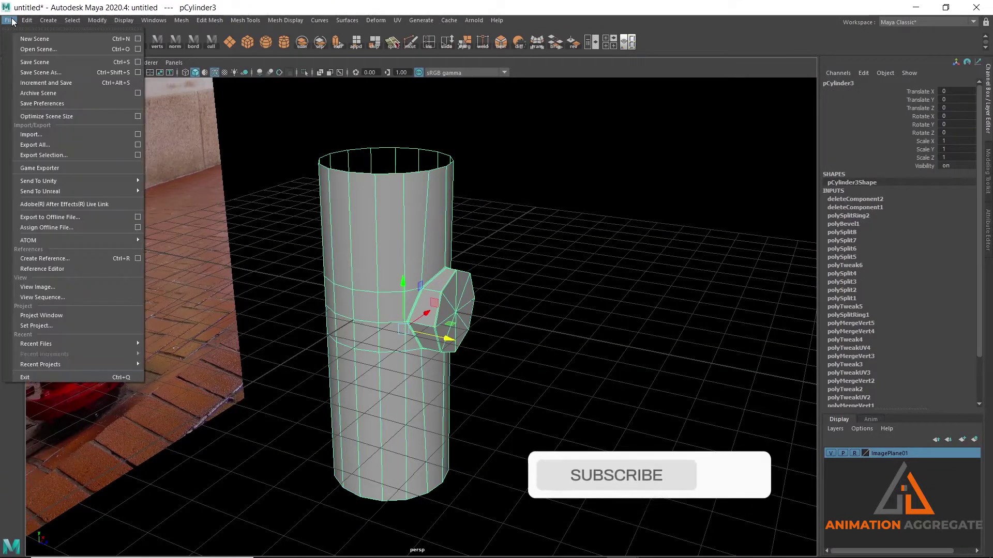
click(35, 72)
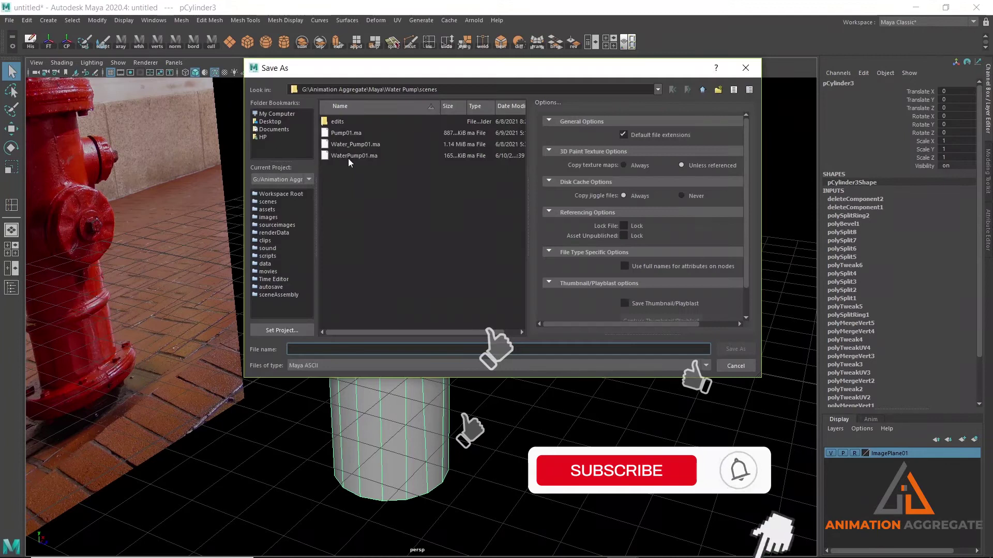
click(363, 155)
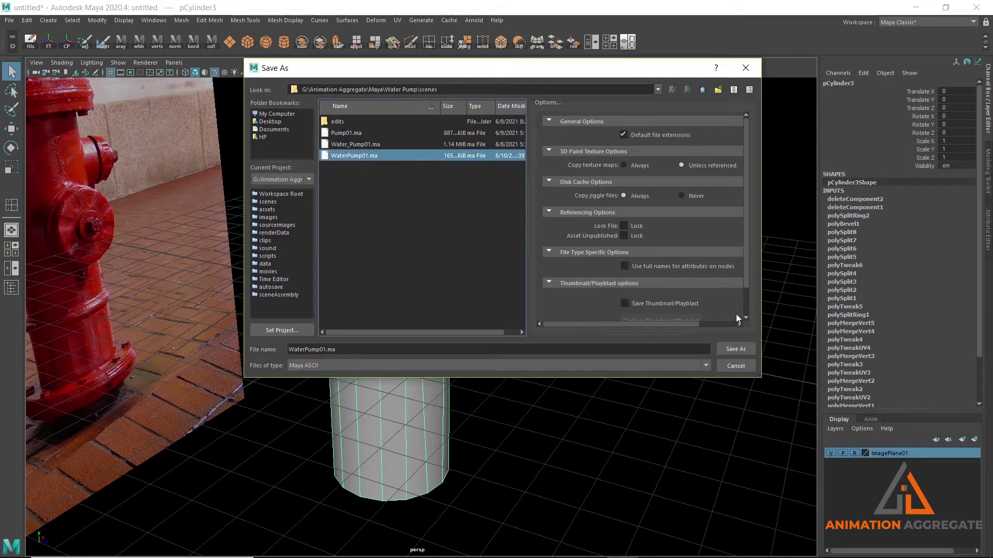
click(735, 349)
click(494, 243)
Zoom in and orbit the view around the body and reference image
alt+drag(473, 258, 492, 336)
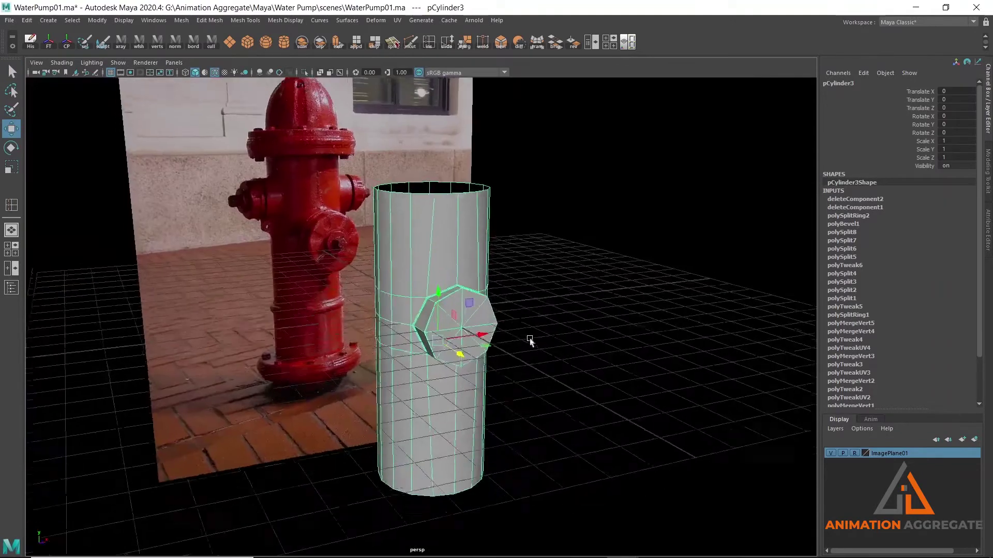
scroll(492, 337, up, 3)
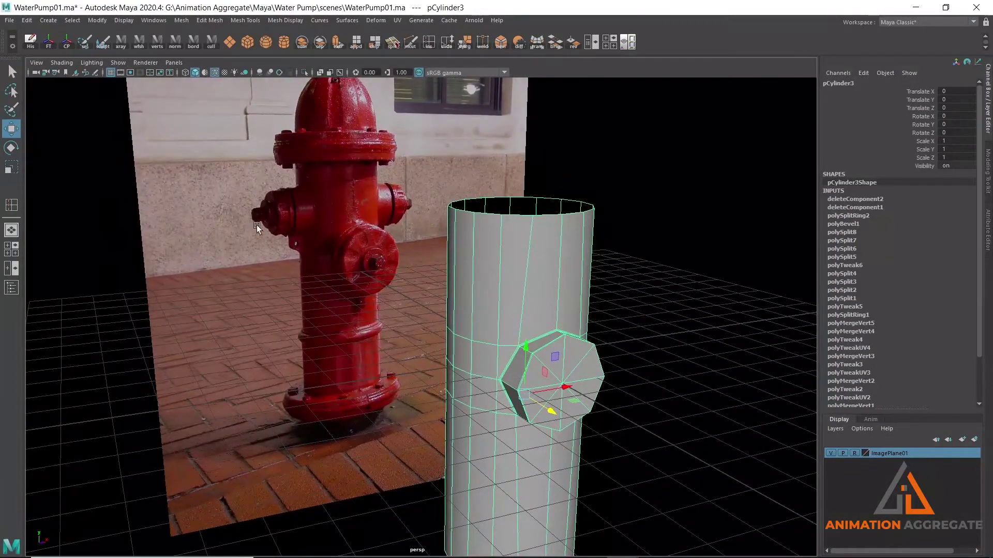
scroll(481, 263, up, 1)
scroll(439, 227, up, 3)
scroll(393, 202, up, 2)
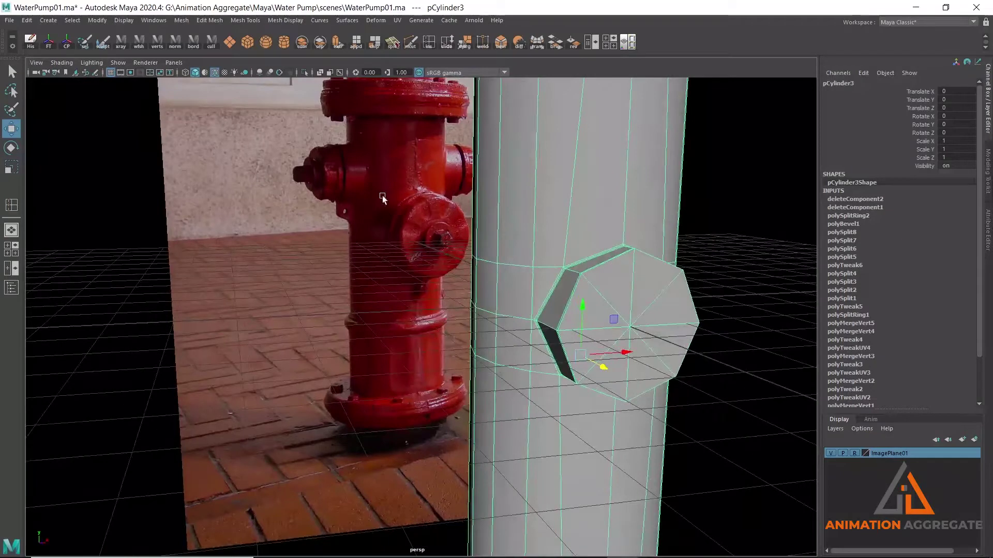
alt+drag(390, 169, 399, 189)
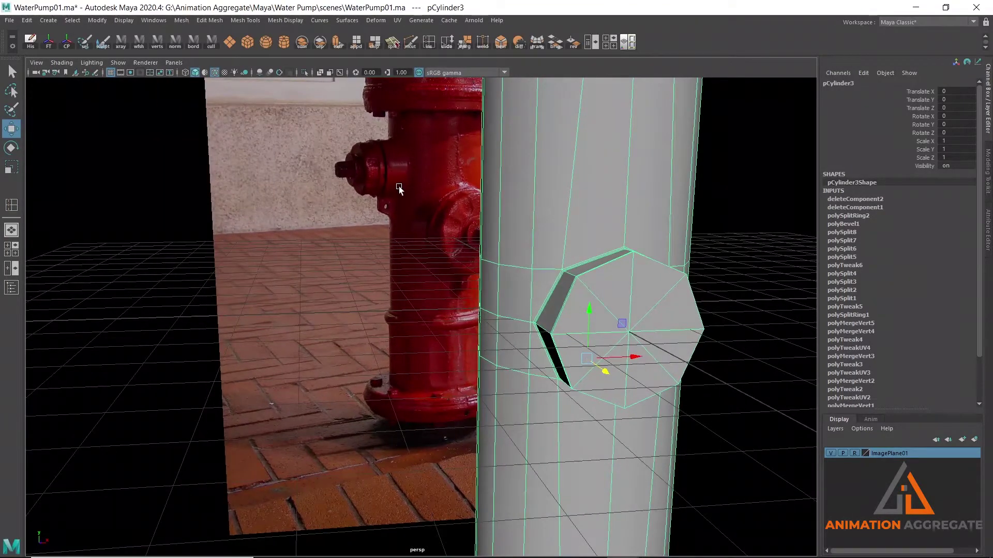
mouse_move(584, 199)
alt+mouse_down()
mouse_move(591, 233)
mouse_move(513, 194)
mouse_move(417, 179)
alt+mouse_up()
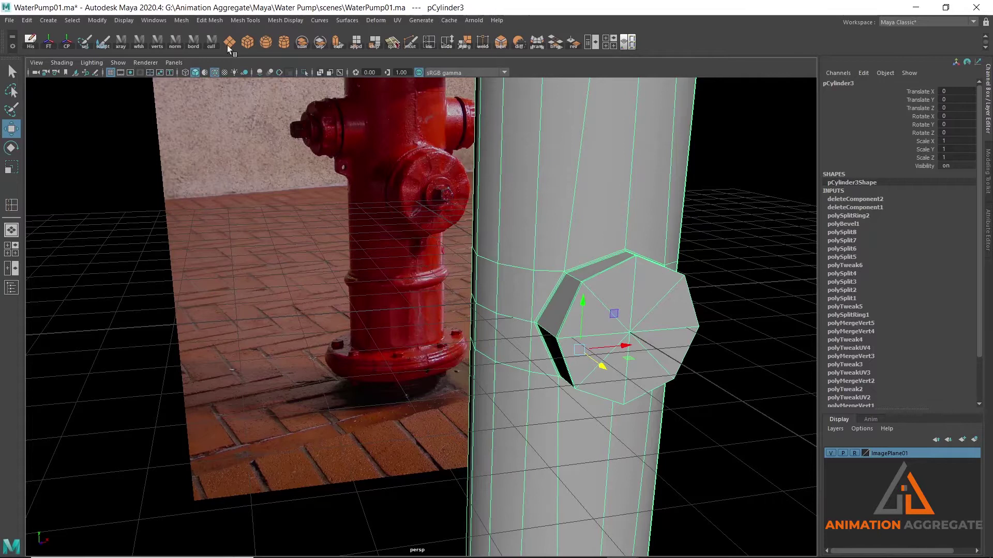
Create a polygon cylinder and rotate it 90° around Z so it lies sideways
click(49, 21)
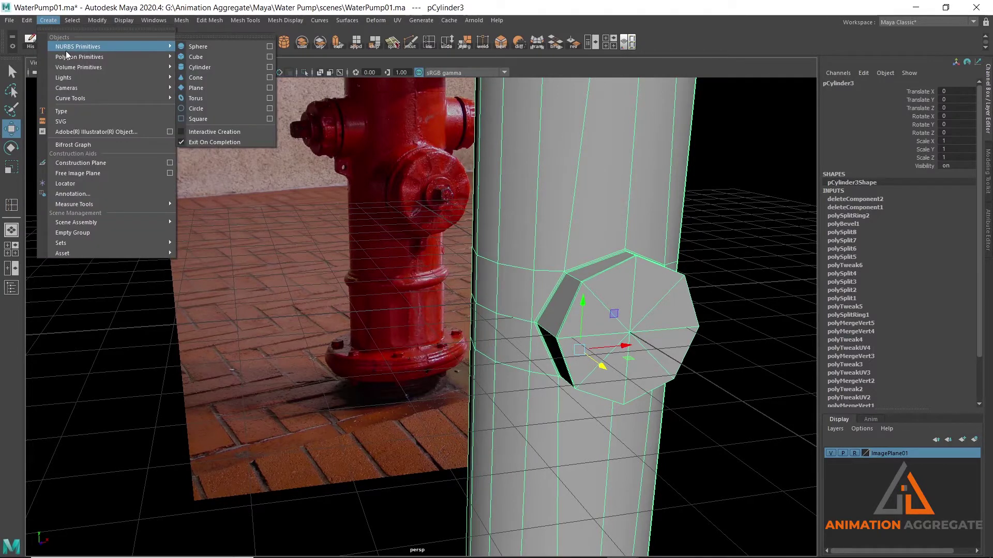
mouse_move(79, 57)
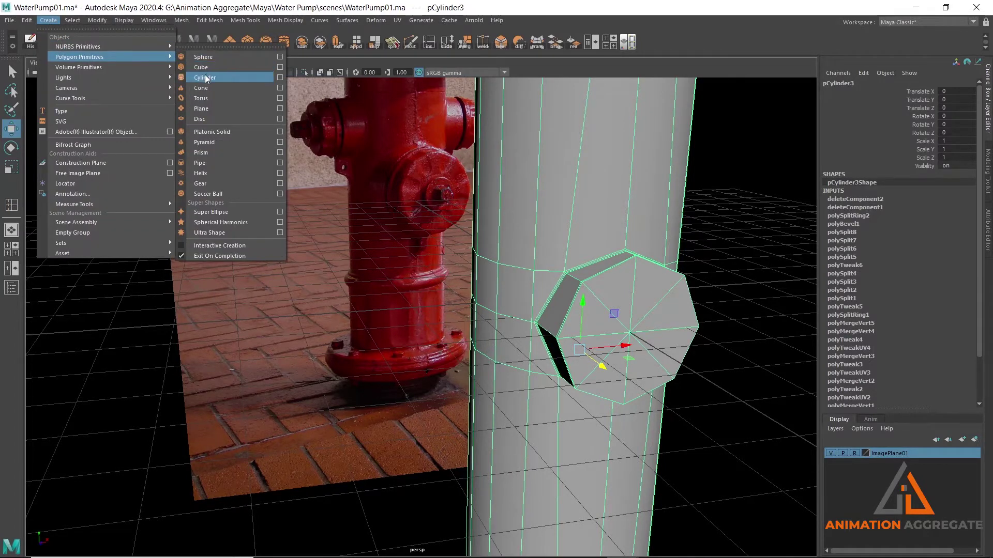
click(204, 78)
mouse_move(205, 82)
alt+mouse_down()
mouse_move(600, 313)
mouse_move(487, 304)
alt+mouse_up()
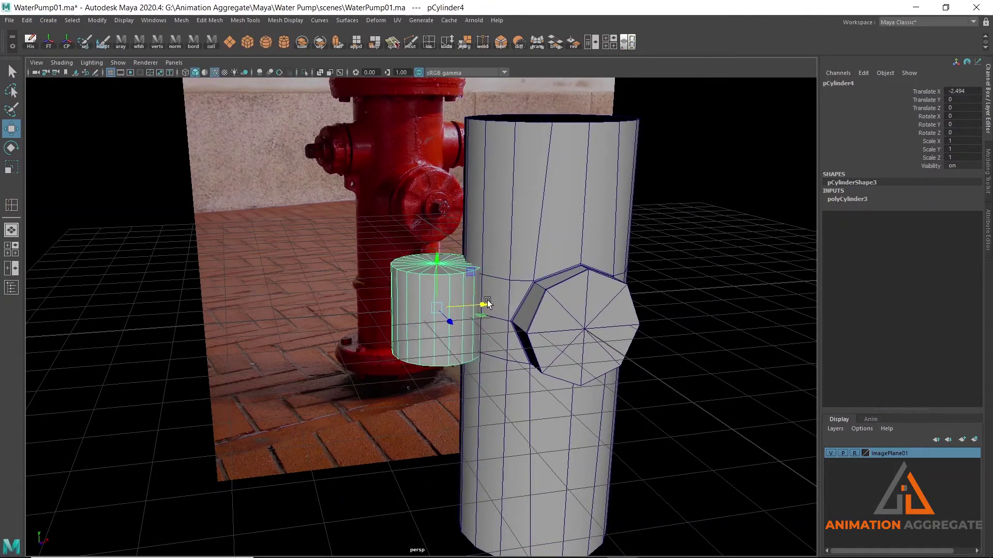
key(e)
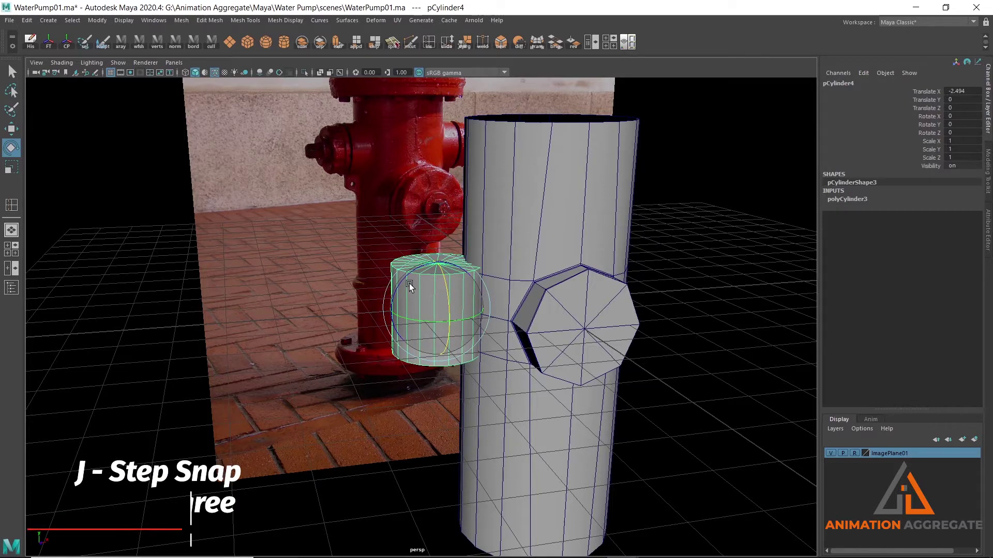
drag(407, 276, 395, 308)
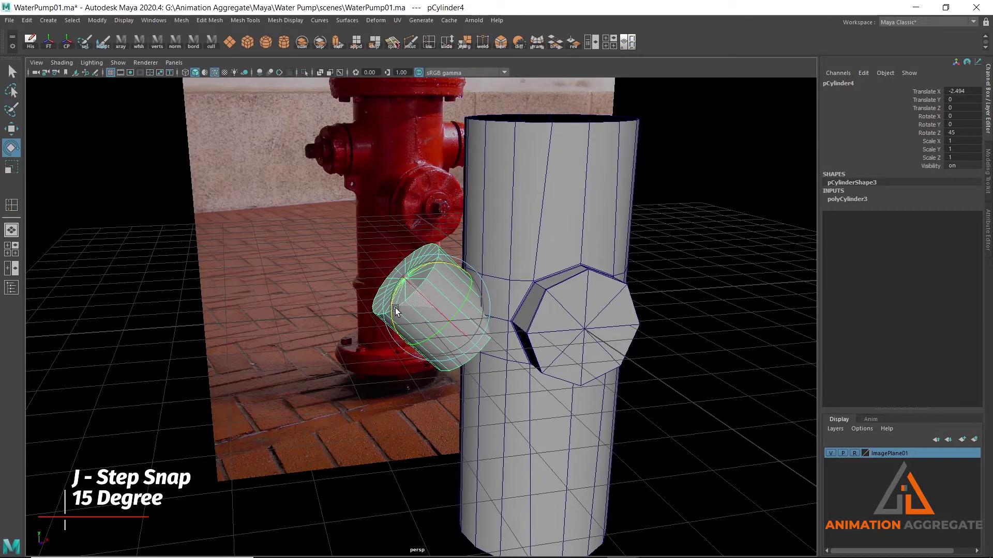
drag(395, 309, 398, 323)
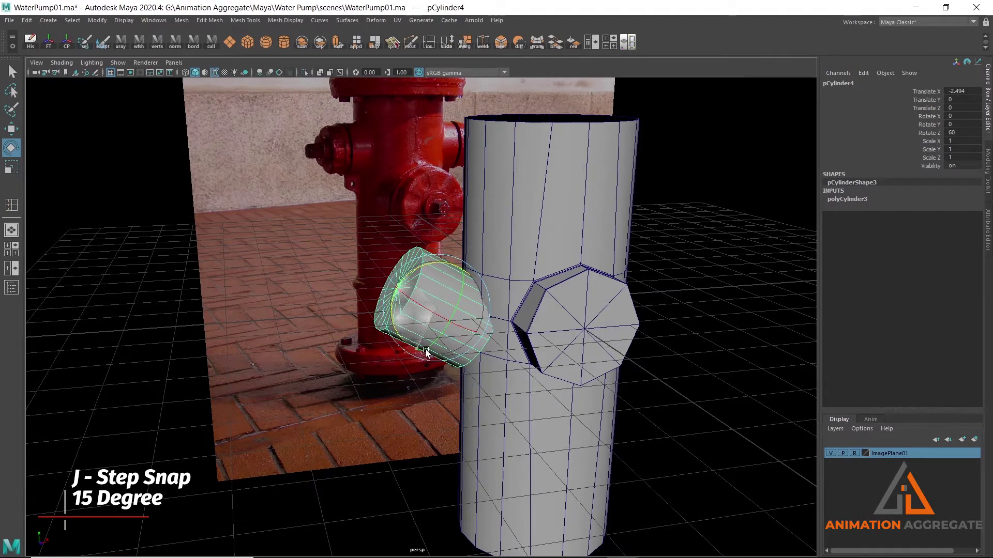
drag(422, 346, 400, 330)
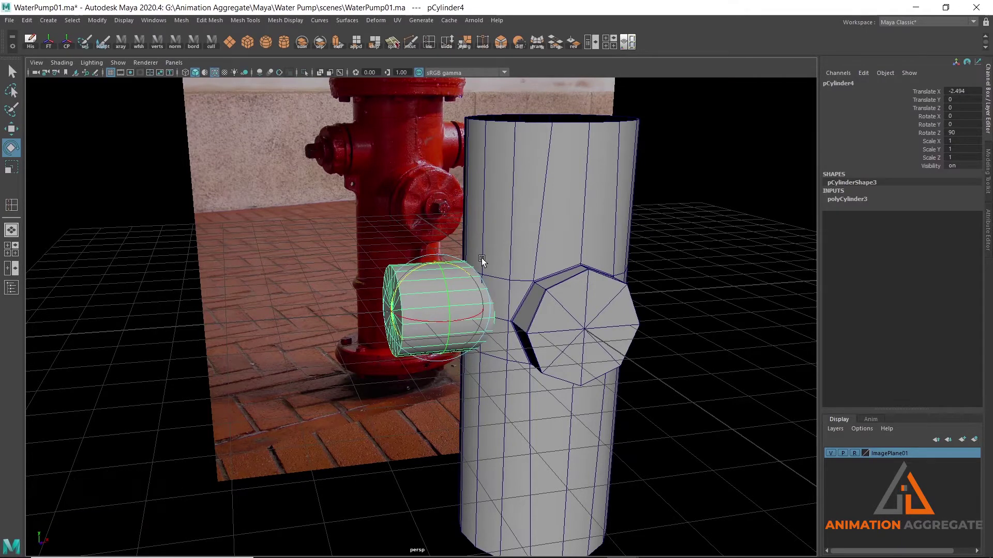
key(w)
alt+drag(379, 255, 483, 258)
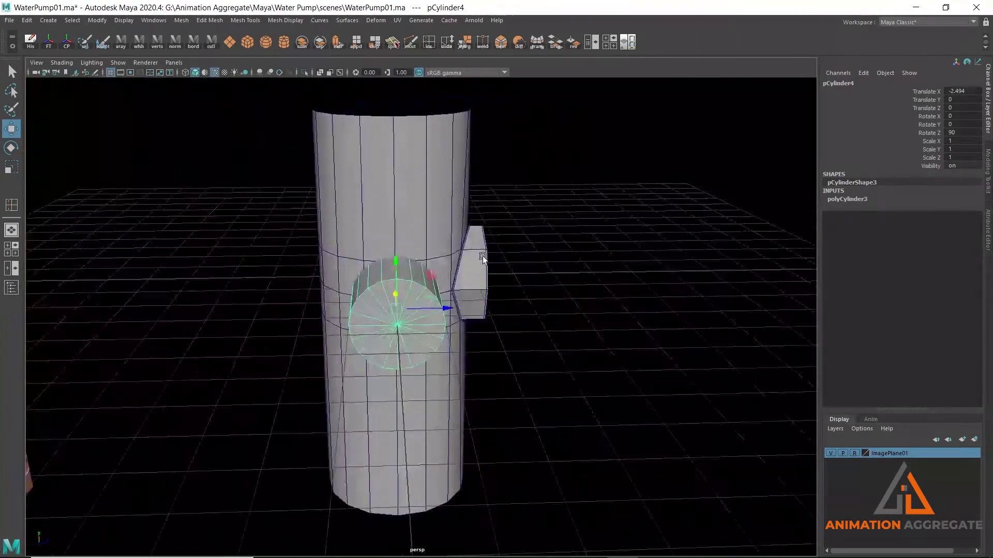
In the front view with wireframe on shaded, raise the cylinder to Y 2.059
key(space)
key(space)
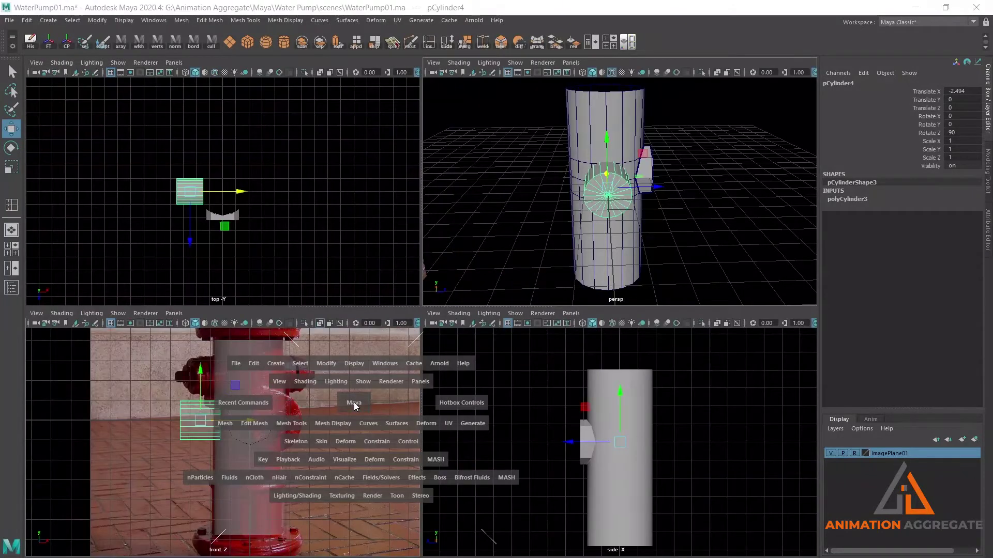
scroll(373, 280, up, 2)
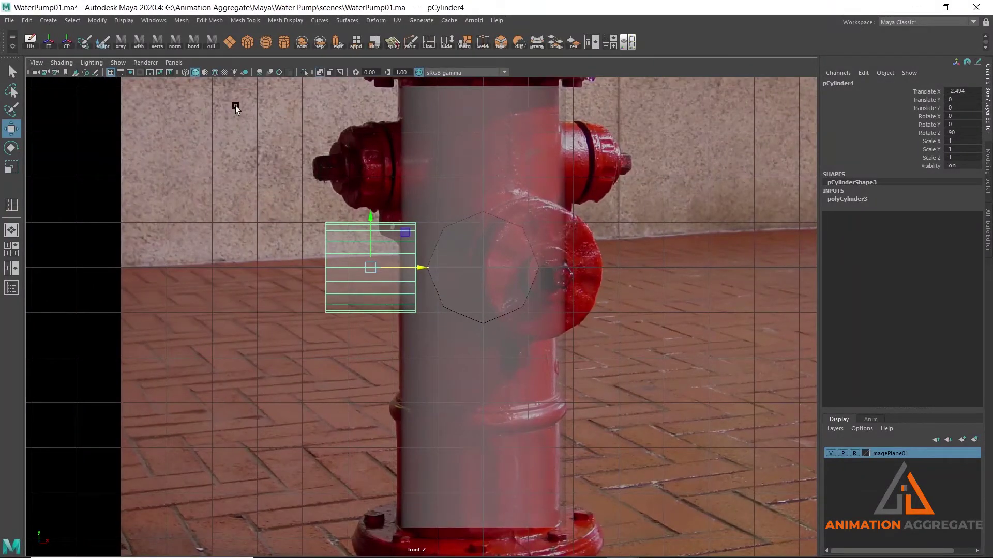
key(5)
alt+middle_drag(324, 169, 355, 250)
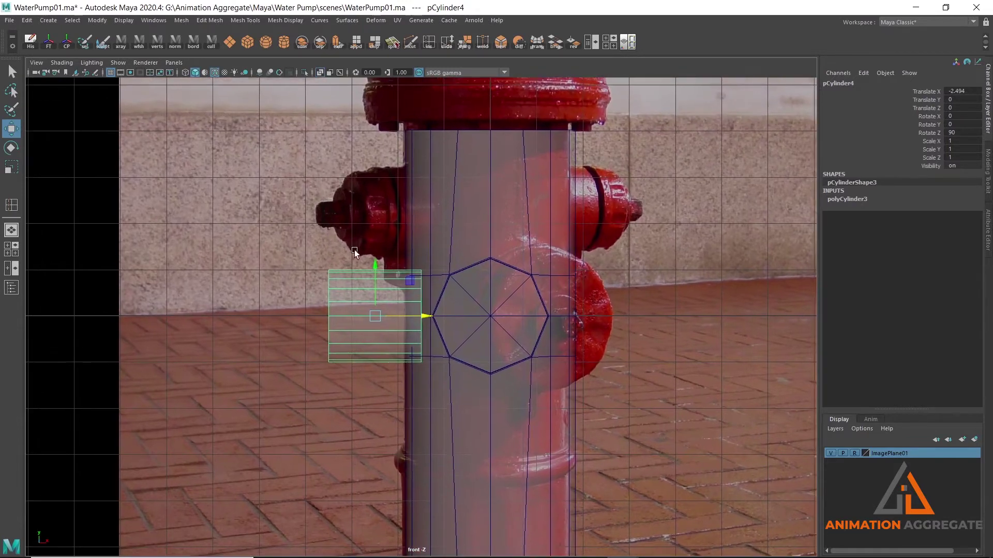
scroll(401, 201, up, 2)
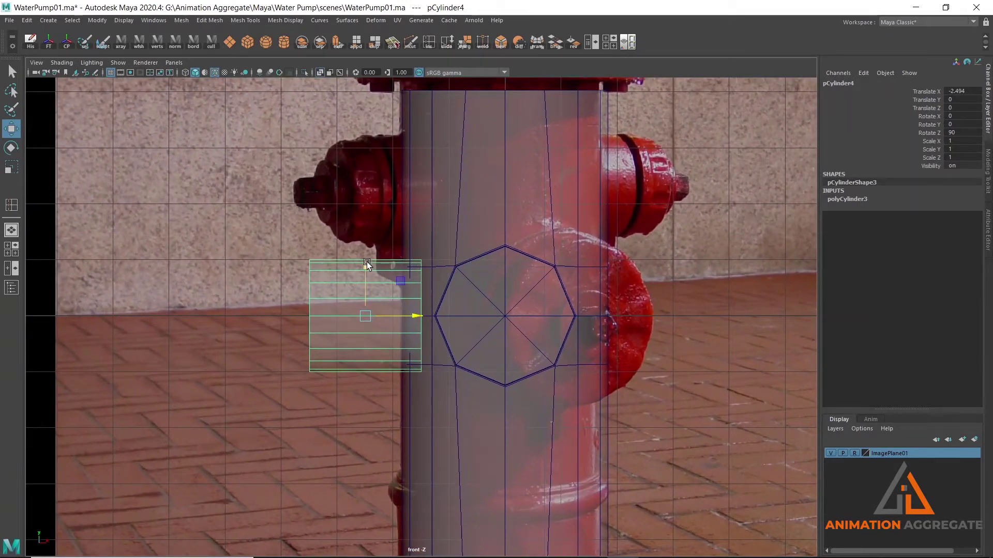
drag(367, 264, 357, 149)
Scale the cylinder to 0.808 and slide it to X -2.078 against the body
key(r)
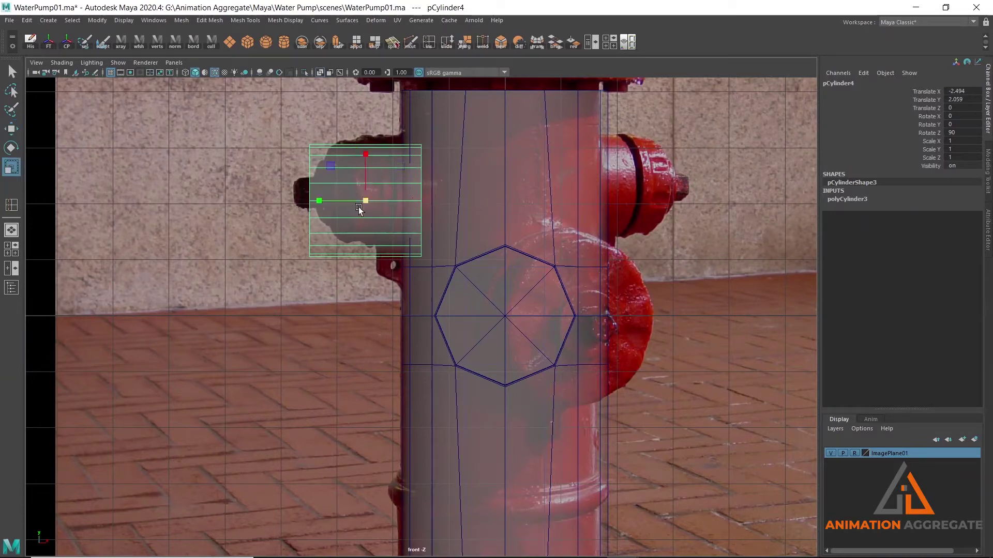
mouse_move(364, 204)
mouse_down()
mouse_move(336, 210)
mouse_move(346, 210)
mouse_up()
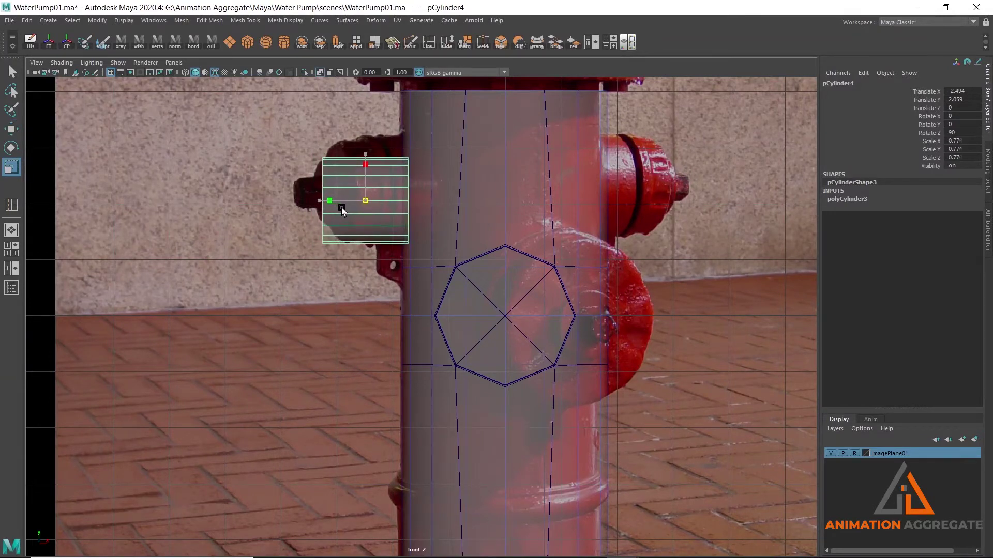
key(w)
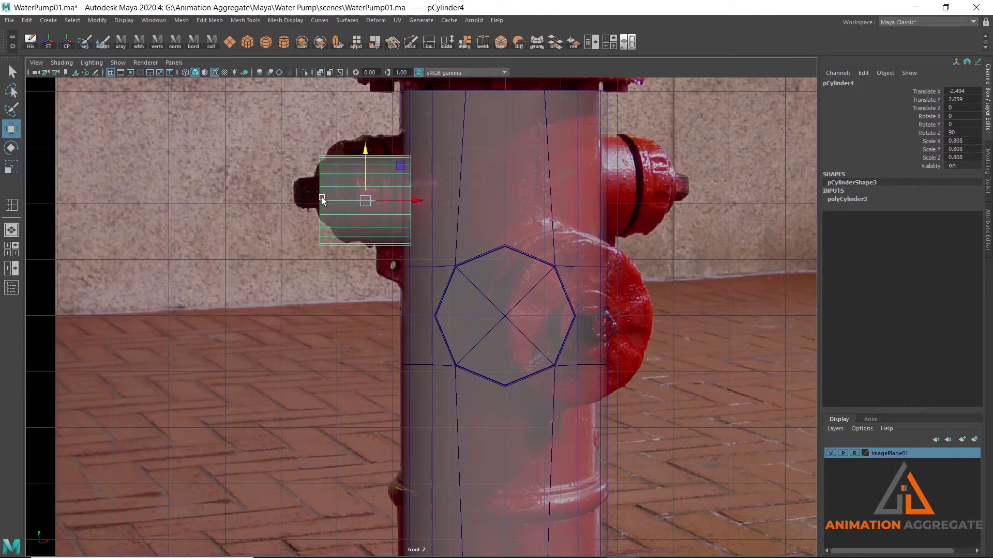
drag(406, 201, 434, 201)
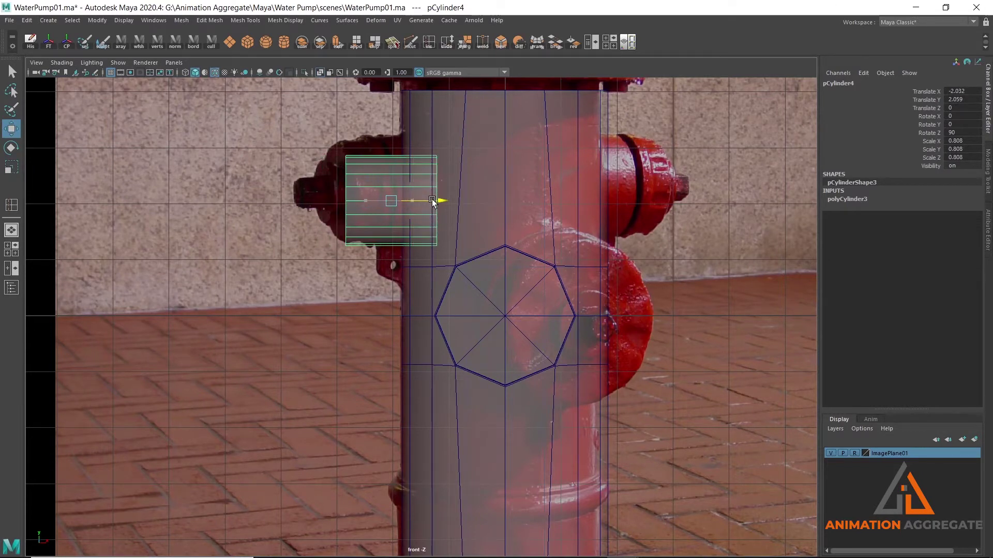
key(space)
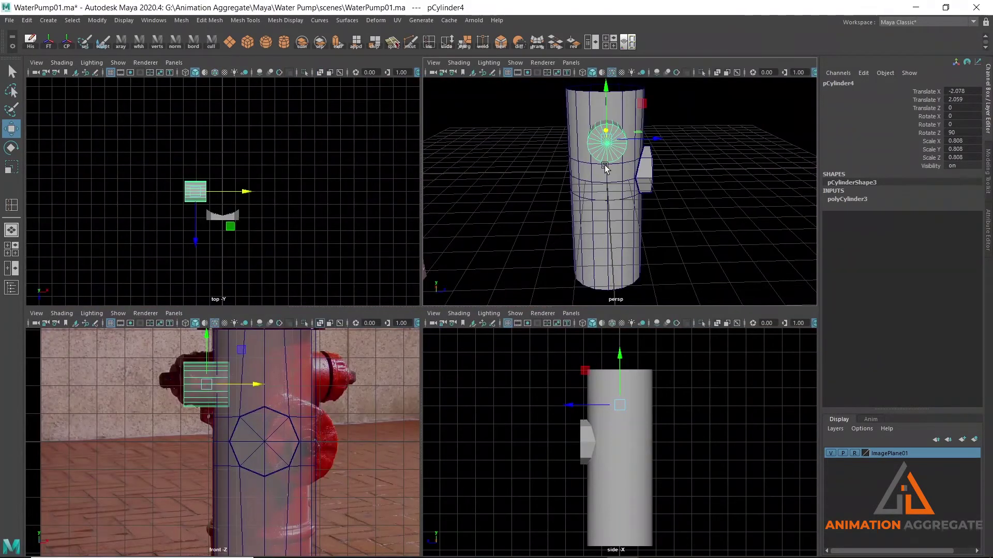
key(space)
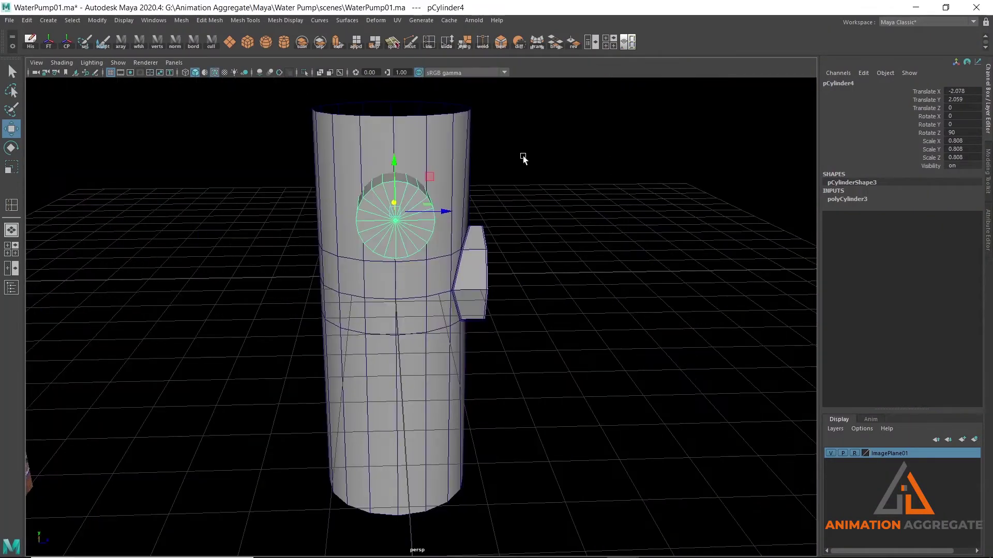
scroll(487, 189, up, 3)
scroll(464, 186, up, 3)
alt+drag(464, 186, 436, 191)
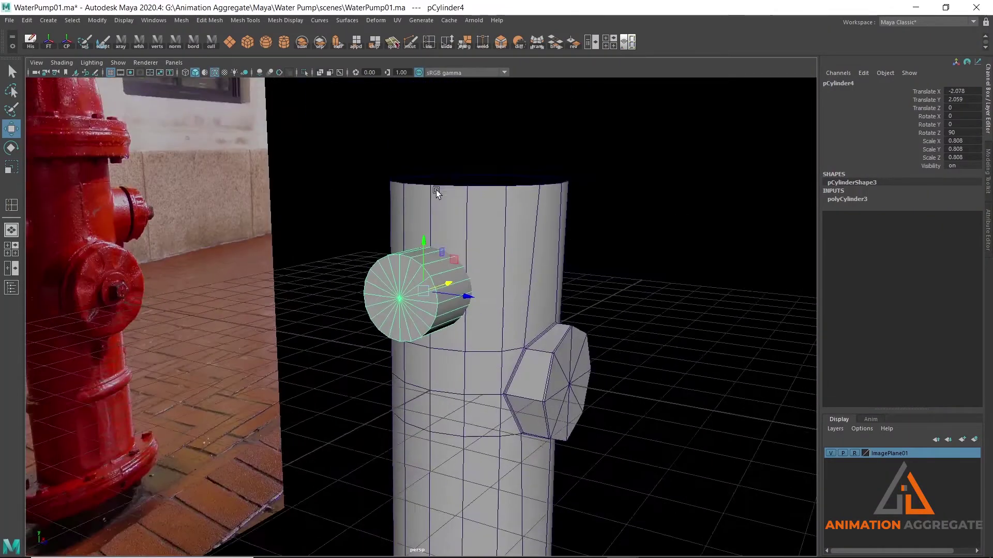
scroll(514, 287, up, 3)
mouse_move(514, 288)
alt+mouse_down()
mouse_move(550, 290)
mouse_move(538, 284)
alt+mouse_up()
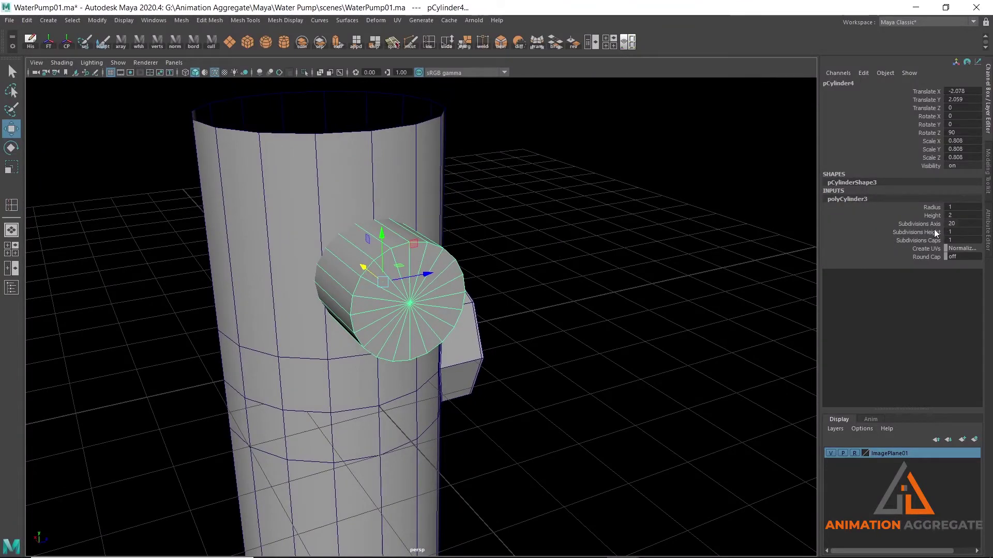
Reduce the nozzle cylinder's number of sides in its input settings
click(924, 223)
mouse_move(724, 220)
middle_down()
mouse_move(662, 224)
mouse_move(670, 225)
middle_up()
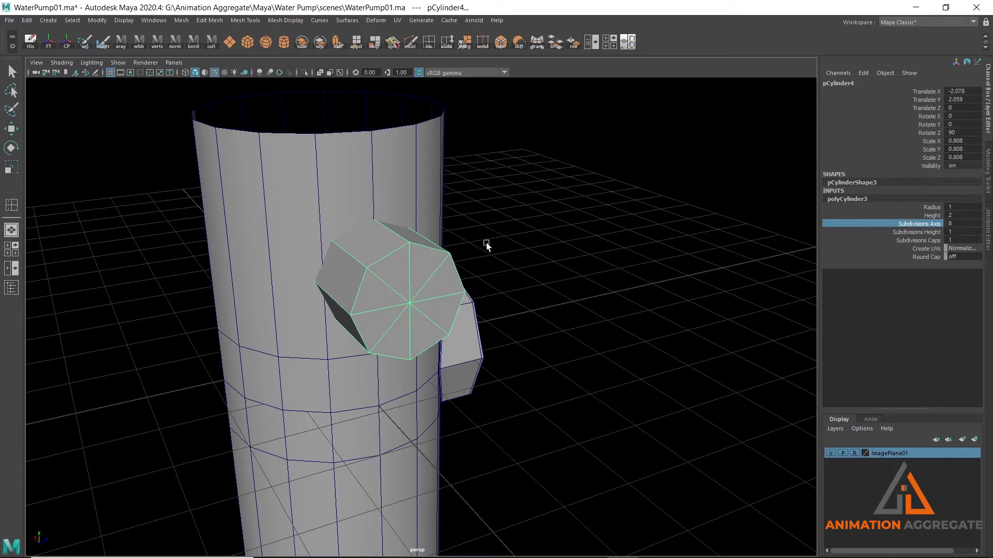
alt+drag(486, 245, 435, 247)
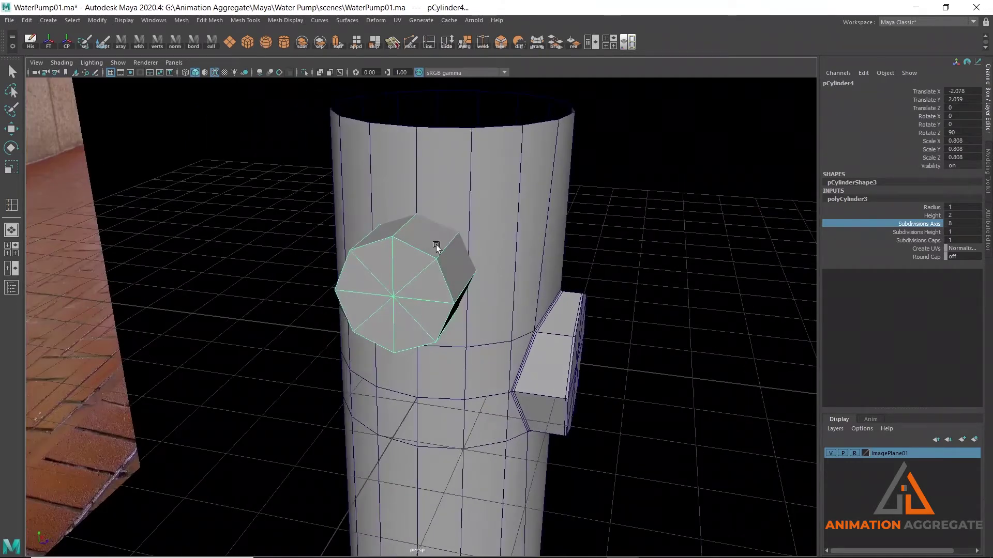
key(w)
alt+drag(445, 251, 457, 243)
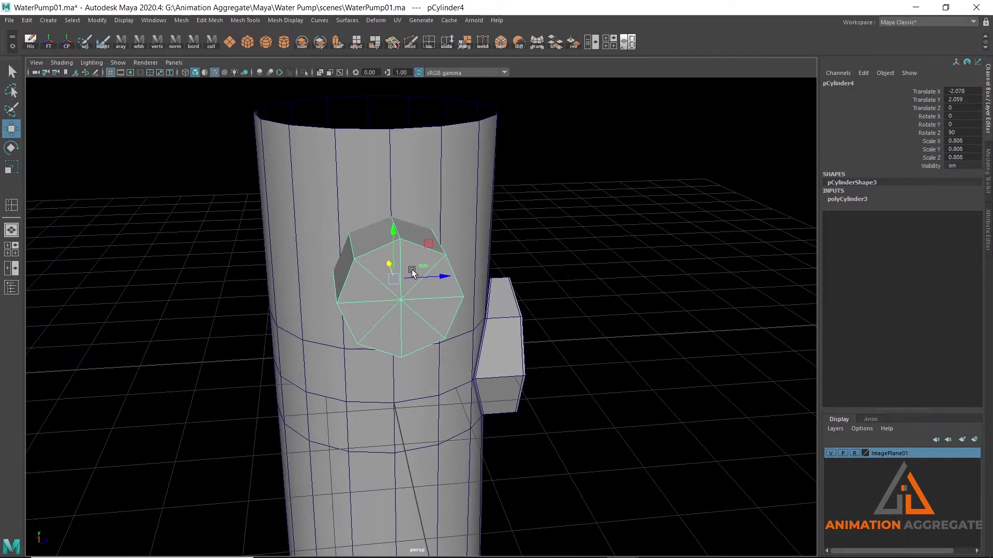
Scale the nozzle cylinder uniformly and set Scale X, Y and Z to 0.85
key(r)
drag(393, 278, 400, 279)
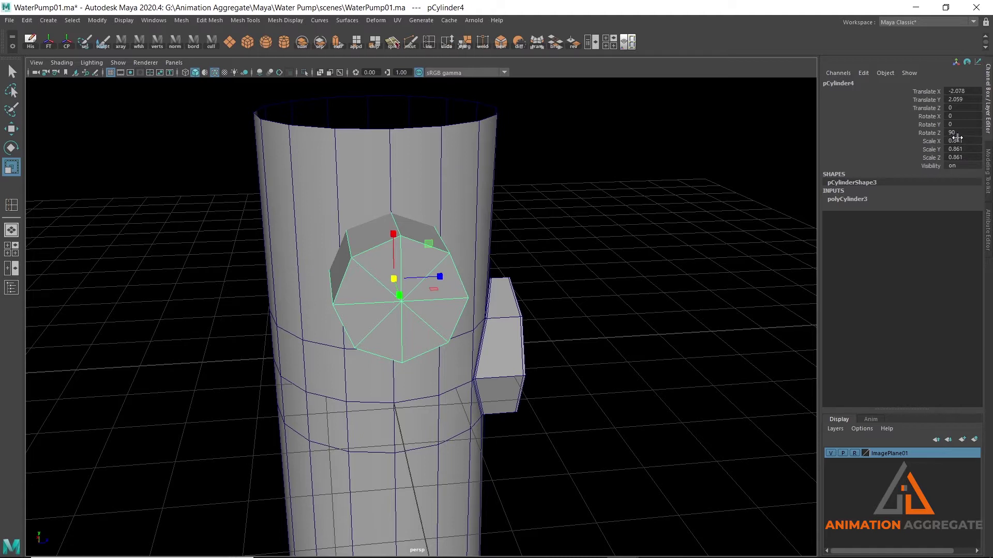
drag(957, 138, 961, 150)
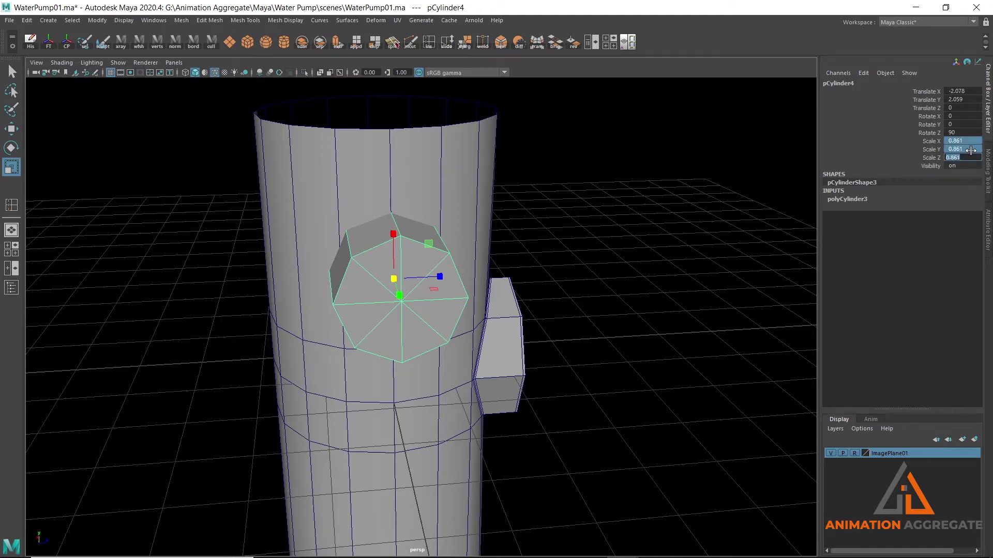
text(.85)
key(Return)
mouse_move(499, 247)
alt+mouse_down()
mouse_move(466, 182)
mouse_move(287, 217)
mouse_move(501, 244)
mouse_move(498, 230)
alt+mouse_up()
Boolean-union the pump body and nozzle cylinder into one mesh, pCylinder5
click(647, 246)
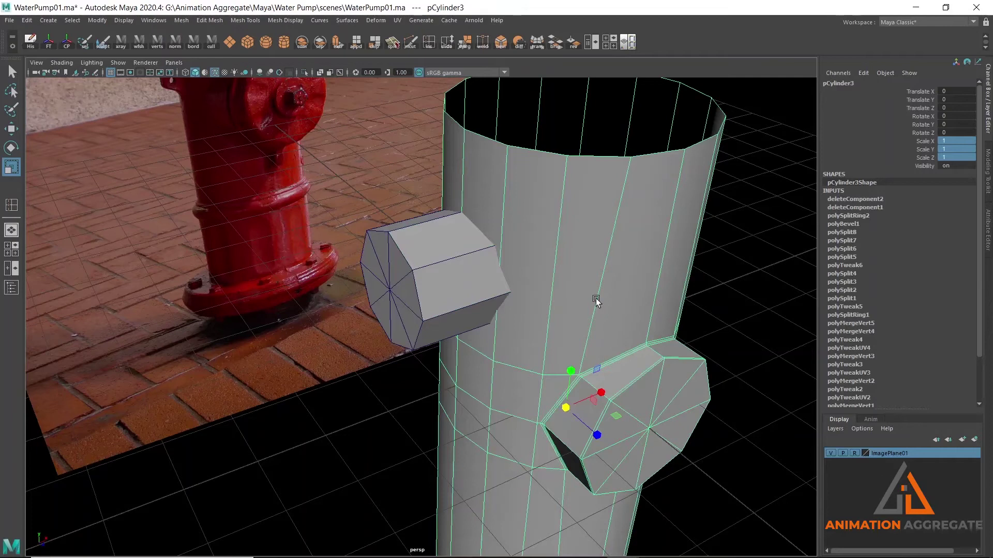
shift+click(414, 256)
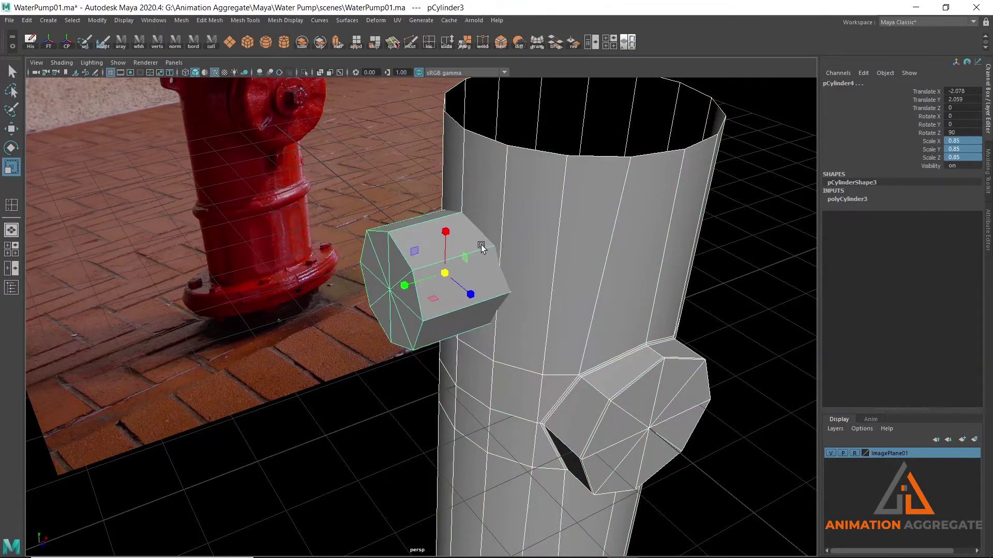
click(181, 20)
mouse_move(225, 46)
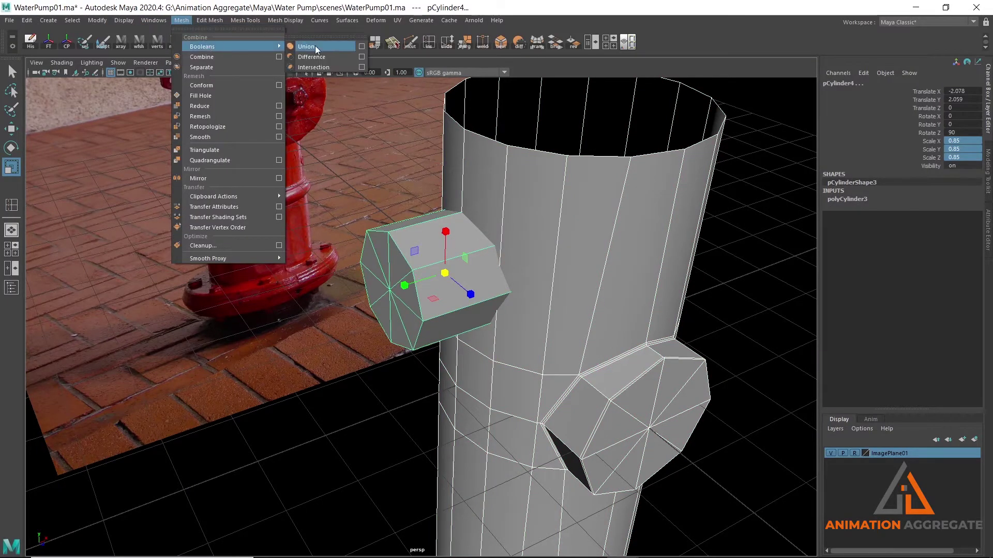
click(315, 45)
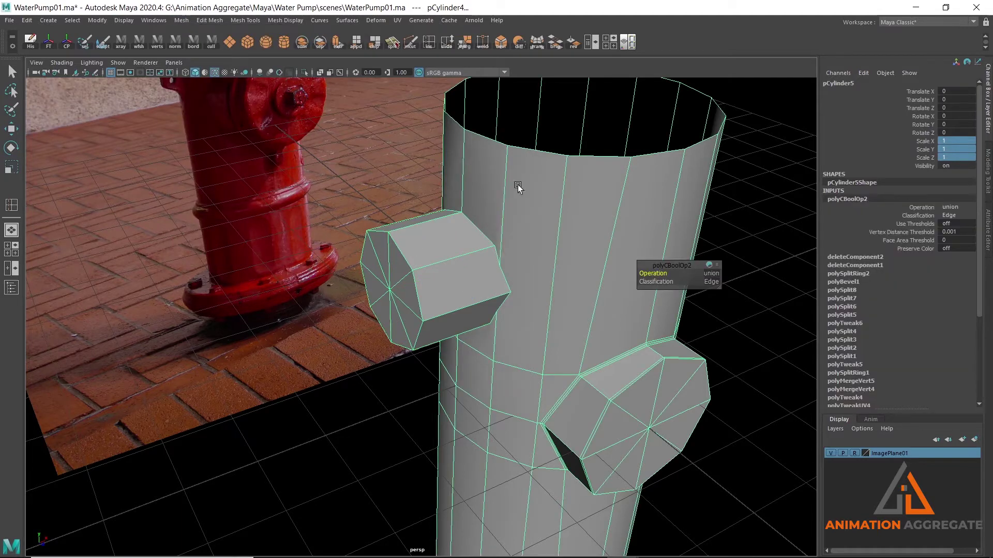
mouse_move(485, 216)
alt+mouse_down()
mouse_move(459, 275)
mouse_move(516, 291)
mouse_move(525, 230)
mouse_move(463, 253)
mouse_move(450, 274)
mouse_move(500, 265)
alt+mouse_up()
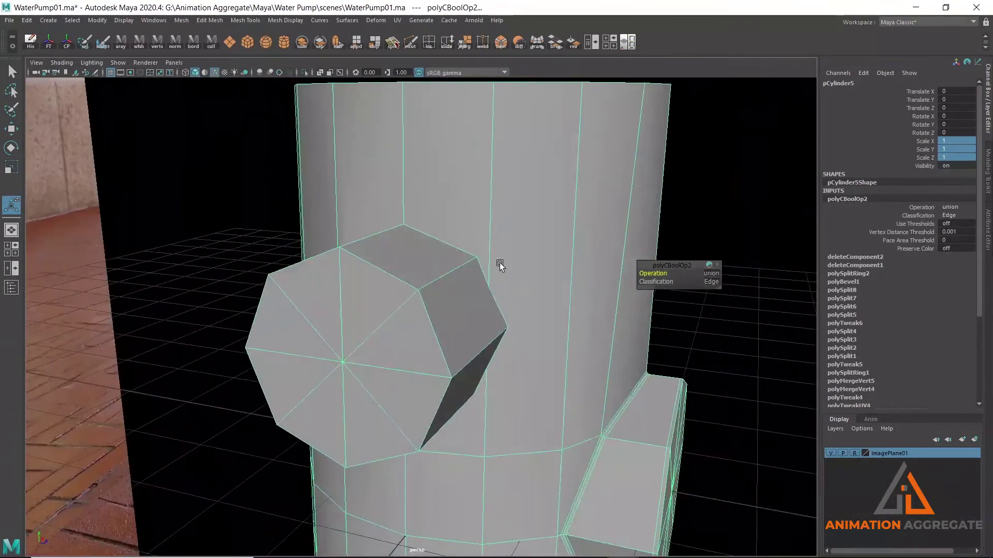
mouse_move(441, 247)
alt+mouse_down()
mouse_move(436, 259)
mouse_move(429, 197)
alt+mouse_up()
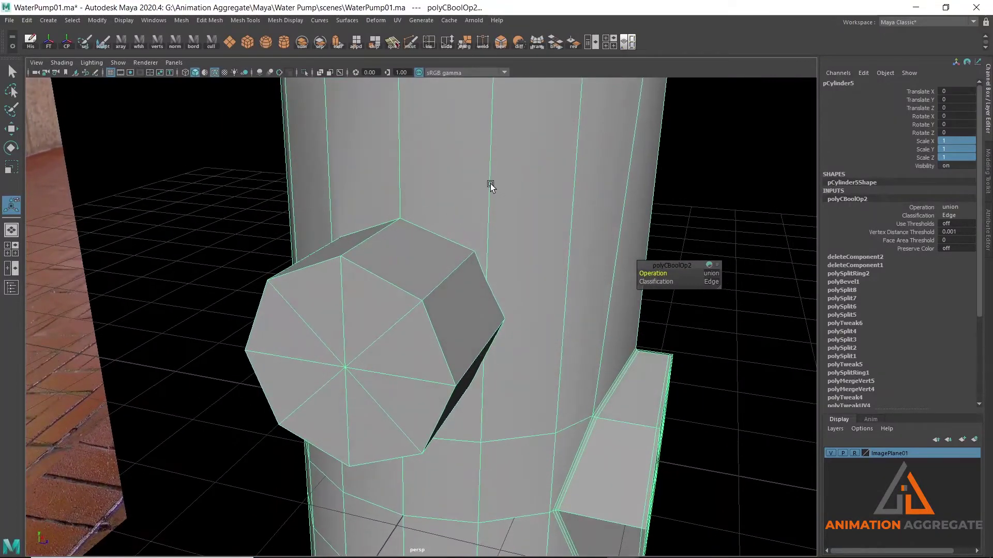
Target-weld the stray nozzle-base vertices onto the body's vertices
shift+right_drag(492, 209, 495, 180)
drag(477, 254, 490, 268)
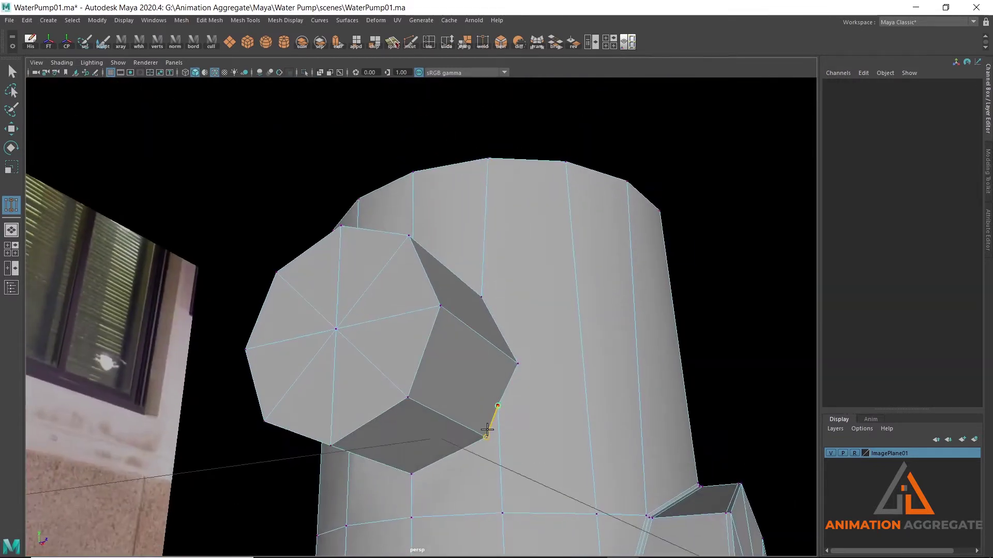
mouse_move(467, 369)
alt+mouse_down()
mouse_move(532, 366)
mouse_move(282, 393)
mouse_move(263, 424)
alt+mouse_up()
mouse_move(263, 424)
alt+mouse_down()
mouse_move(270, 394)
mouse_move(254, 330)
alt+mouse_up()
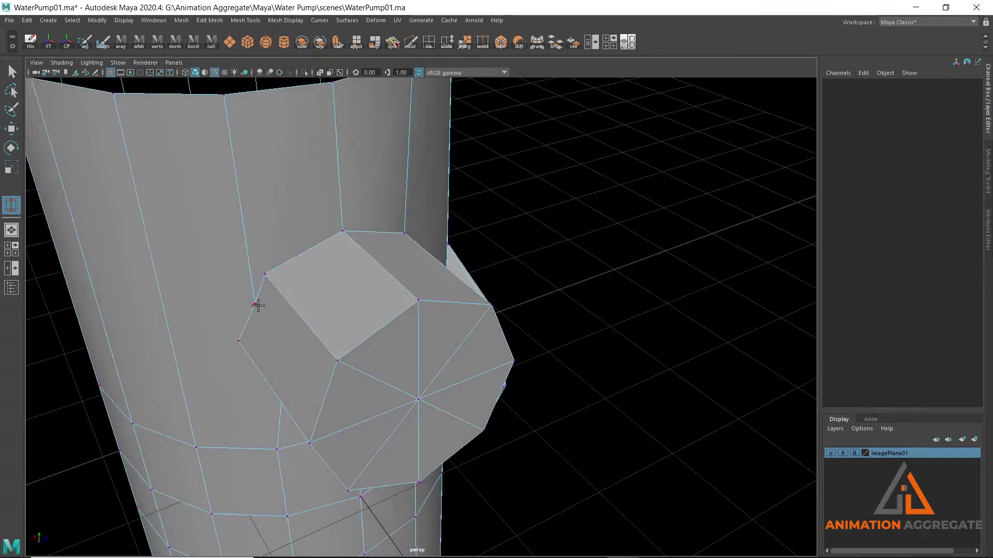
drag(267, 284, 265, 275)
mouse_move(264, 275)
alt+mouse_down()
mouse_move(347, 288)
mouse_move(333, 288)
alt+mouse_up()
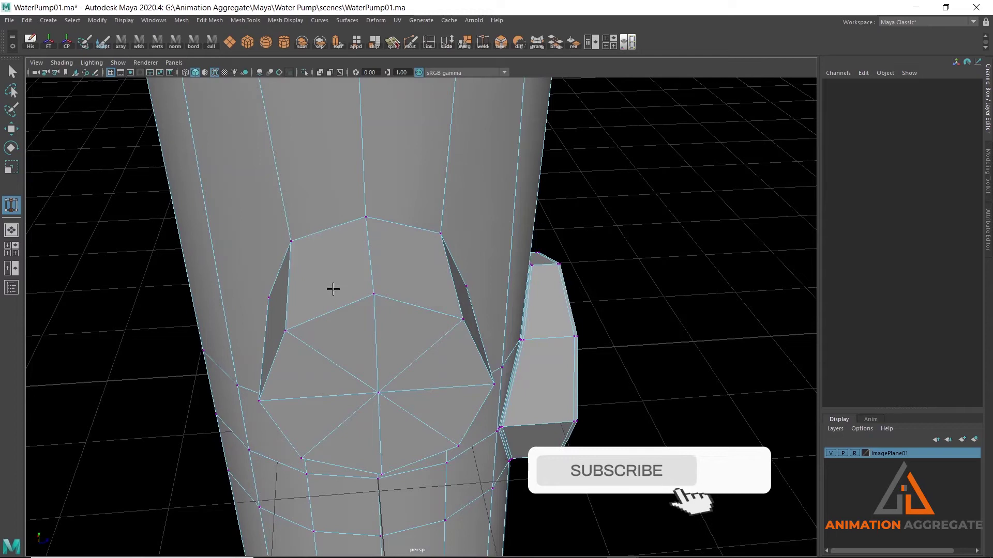
Return to object mode and check the mesh with smooth preview on and off
right_click(397, 262)
right_drag(399, 274, 435, 249)
alt+drag(532, 304, 449, 268)
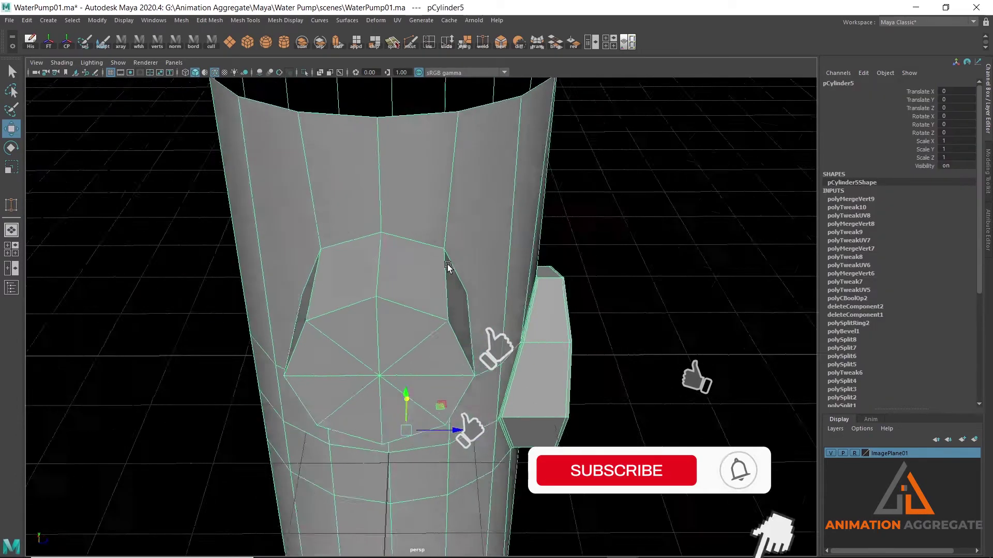
scroll(448, 266, up, 3)
key(e)
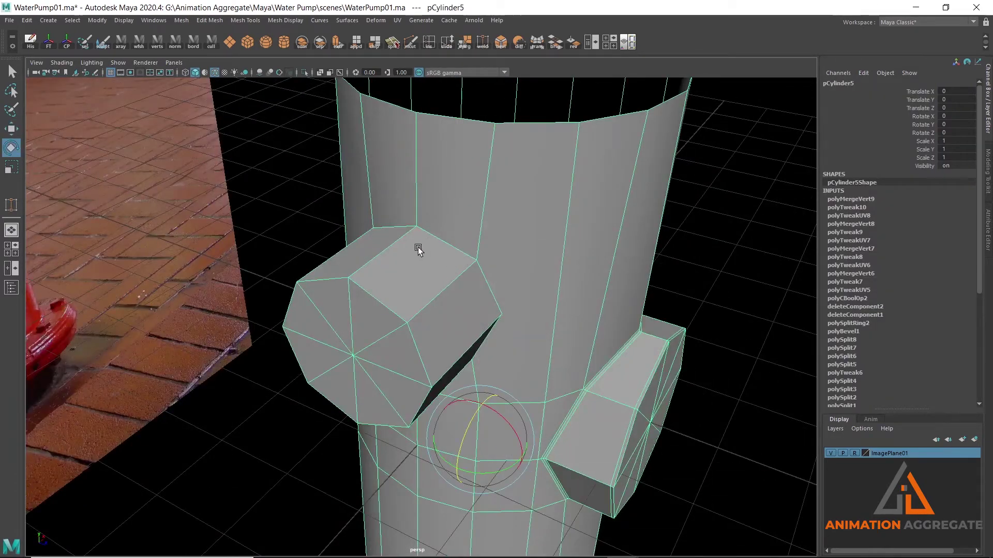
key(3)
scroll(516, 299, down, 3)
mouse_move(434, 257)
alt+mouse_down()
mouse_move(463, 233)
mouse_move(467, 272)
alt+mouse_up()
key(1)
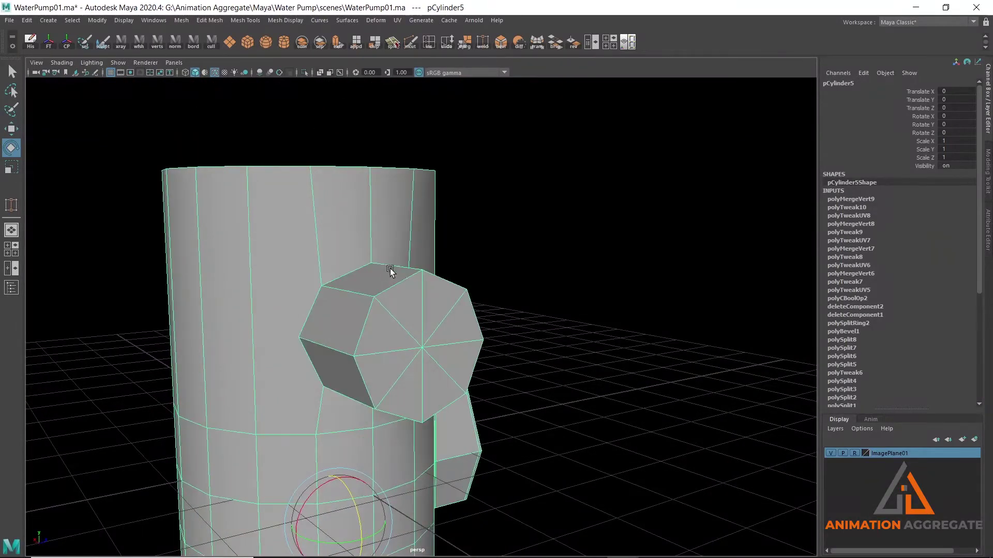
alt+drag(390, 268, 379, 309)
Box-select the vertices at the nozzle top and merge them at threshold 0.01
right_click(416, 263)
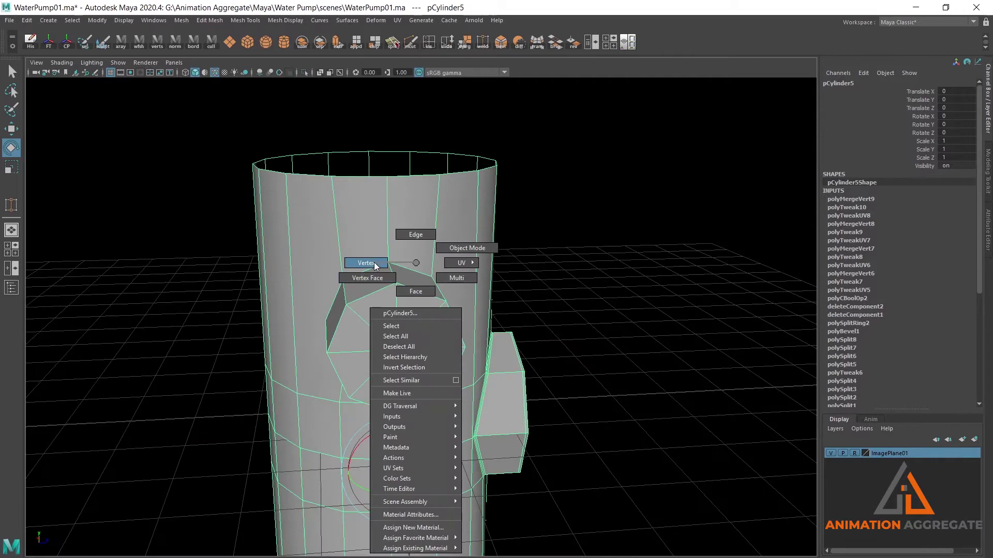
right_drag(416, 280, 371, 262)
drag(352, 133, 436, 443)
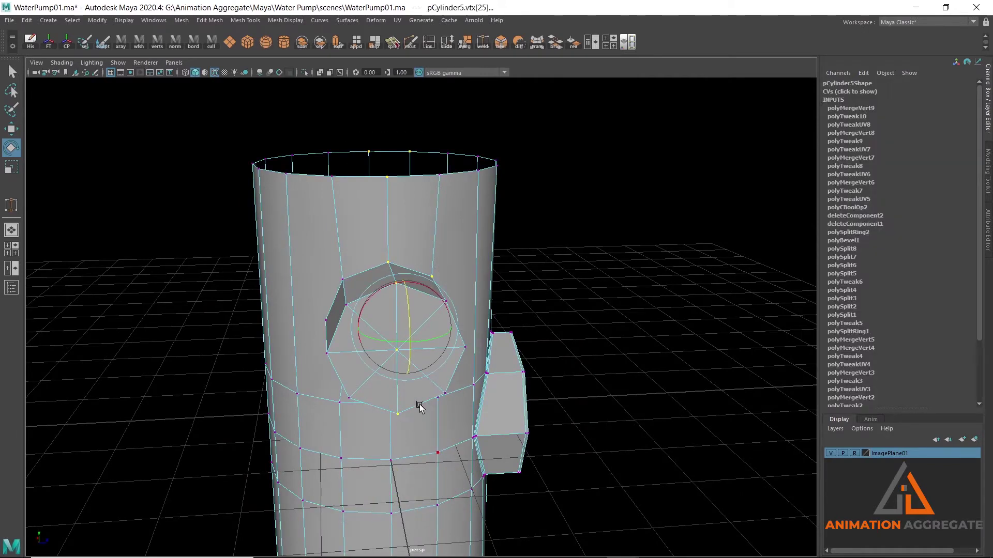
mouse_move(405, 274)
shift+right_down()
mouse_move(404, 227)
mouse_move(458, 214)
shift+right_up()
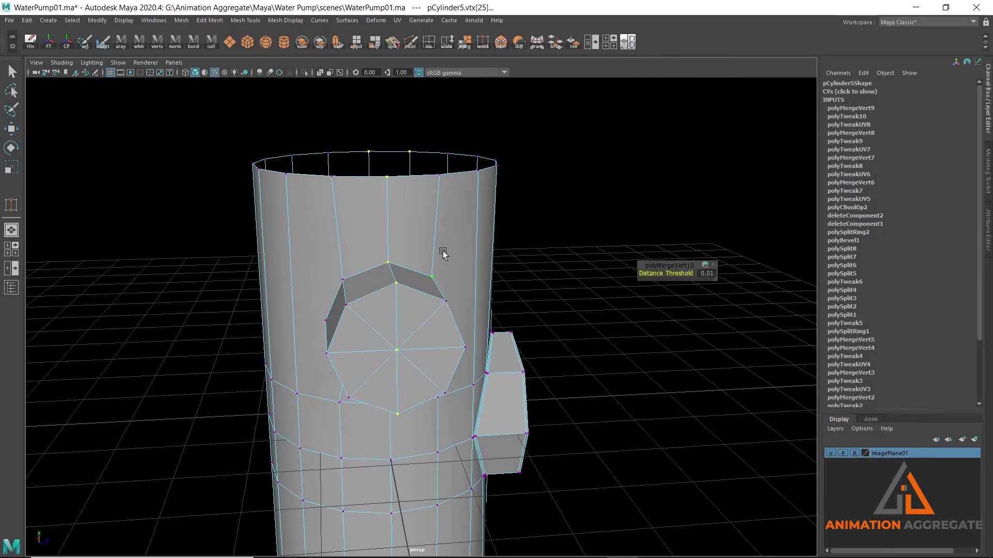
alt+drag(443, 250, 381, 237)
scroll(424, 319, up, 5)
alt+drag(423, 318, 414, 268)
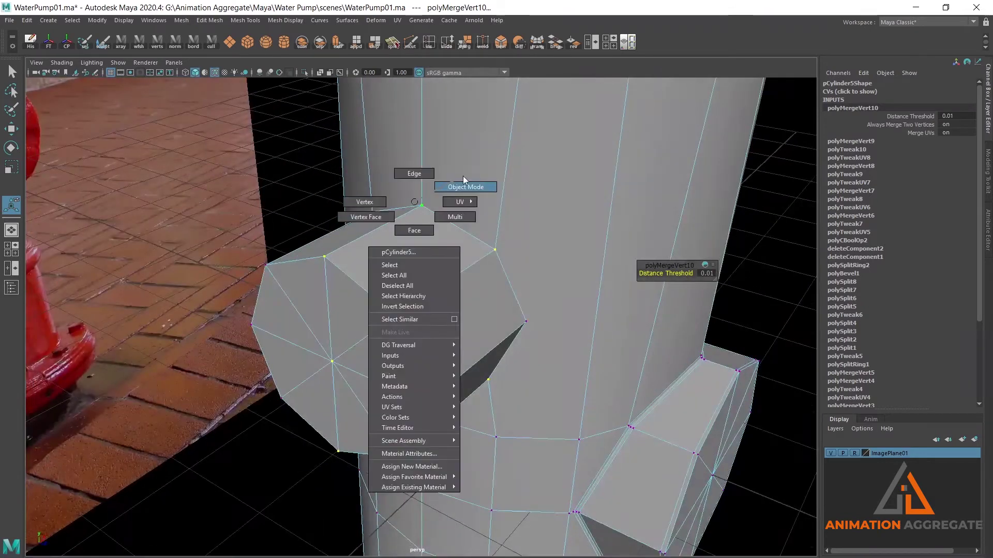
right_drag(412, 206, 463, 175)
mouse_move(376, 243)
alt+mouse_down()
mouse_move(255, 343)
mouse_move(467, 228)
mouse_move(452, 224)
alt+mouse_up()
Insert an edge loop across the cylinder body and slide it down
shift+right_drag(361, 206, 289, 228)
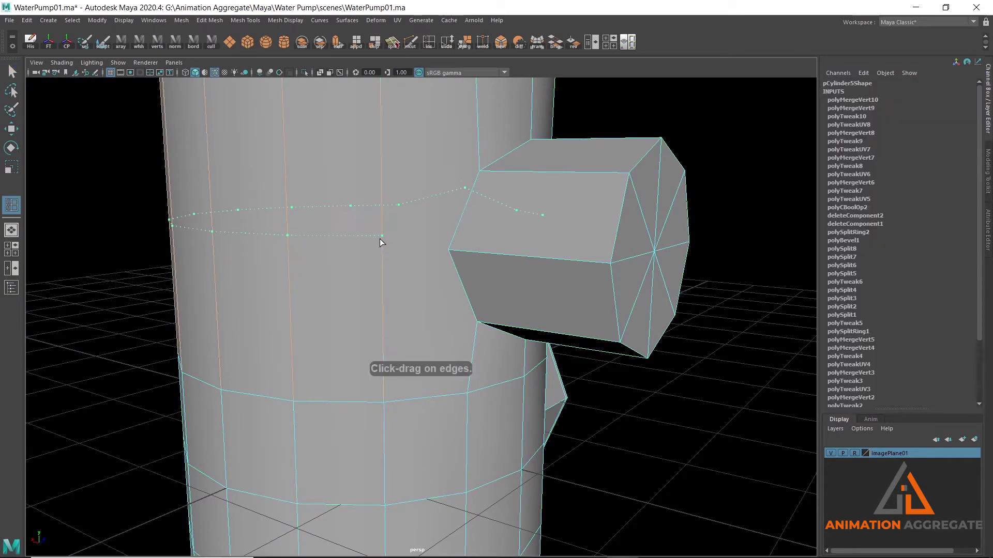
click(379, 240)
key(w)
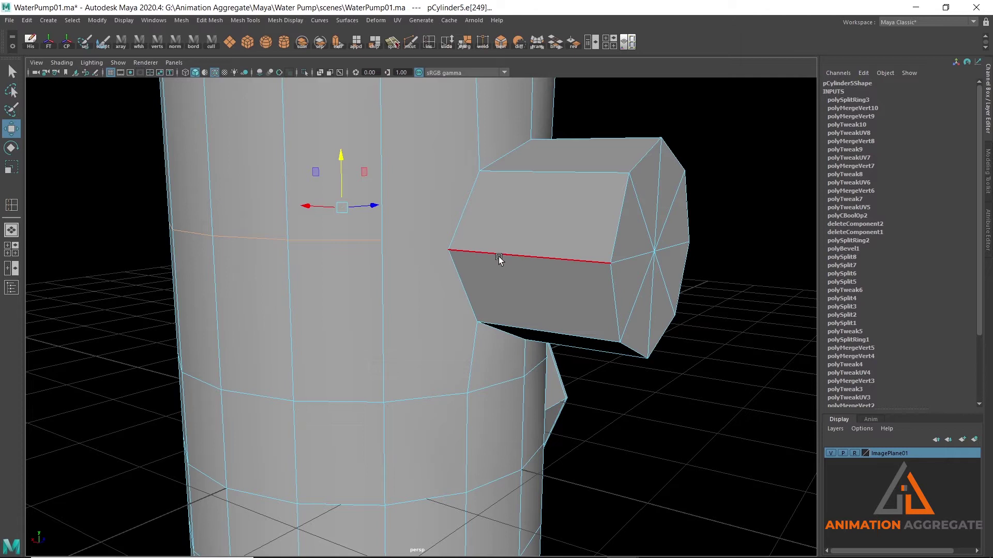
middle_drag(455, 251, 448, 252)
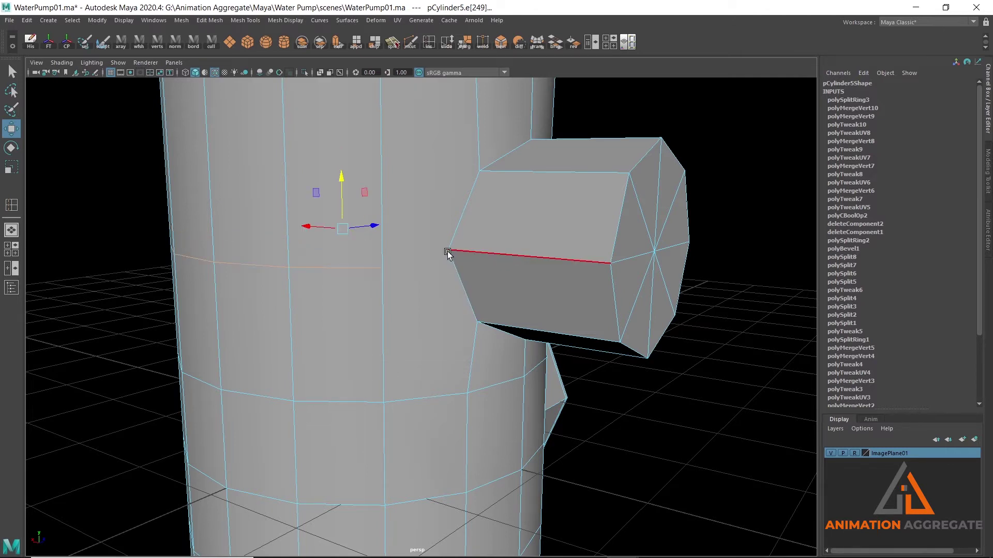
Add another edge loop on the body and select the upper loop
shift+right_drag(426, 134, 363, 139)
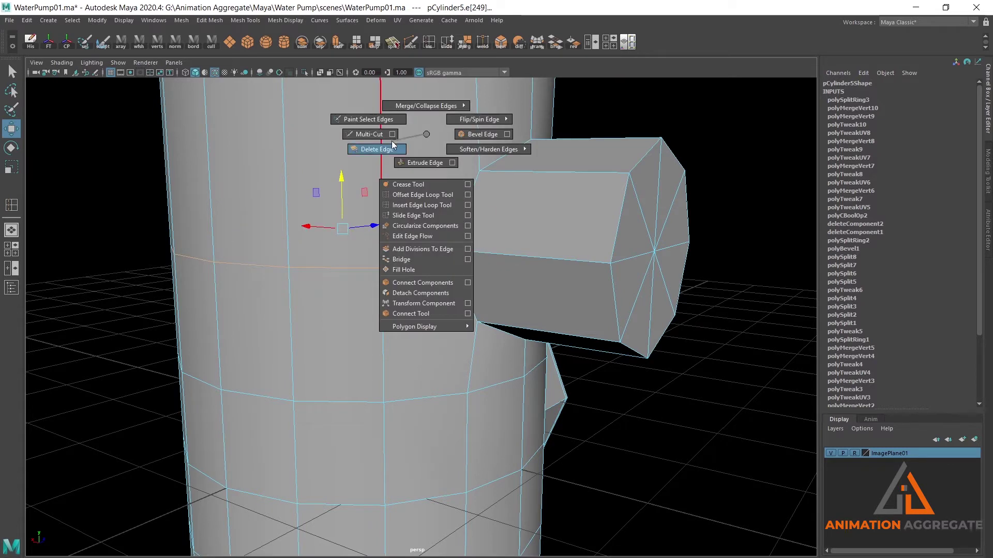
mouse_move(363, 140)
shift+right_down()
mouse_move(424, 137)
mouse_move(475, 150)
shift+right_up()
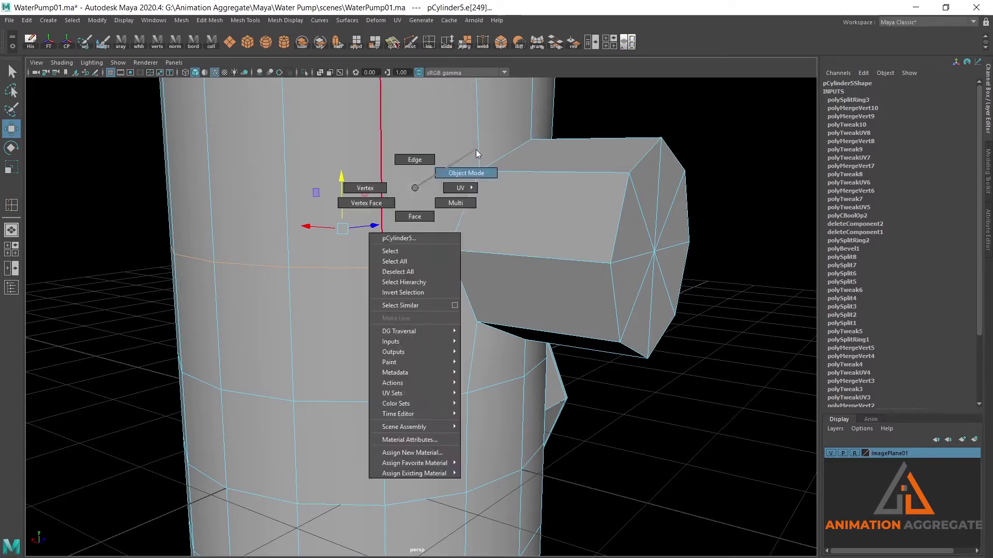
shift+right_click(433, 131)
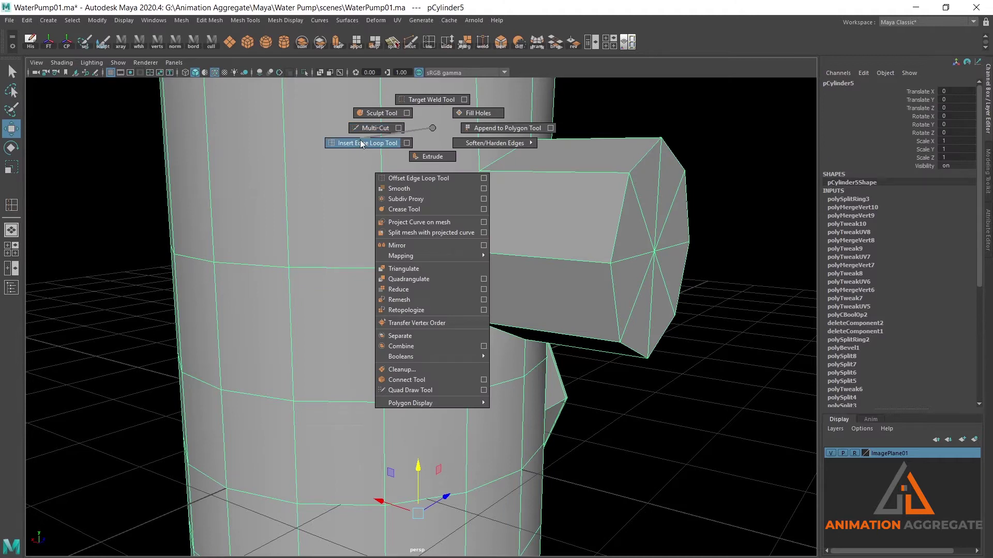
click(360, 140)
click(383, 173)
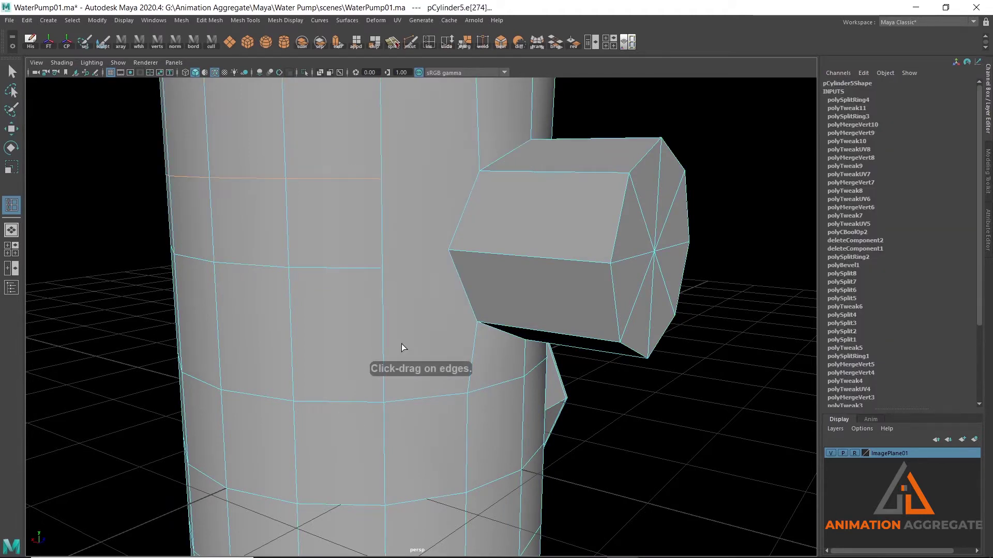
alt+middle_drag(401, 343, 394, 235)
drag(388, 243, 390, 242)
key(w)
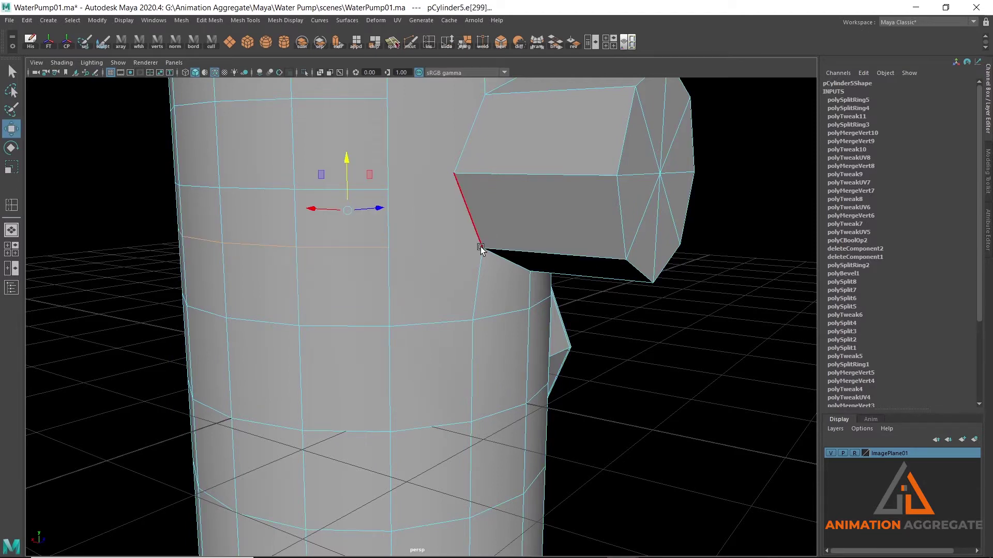
double_click(330, 99)
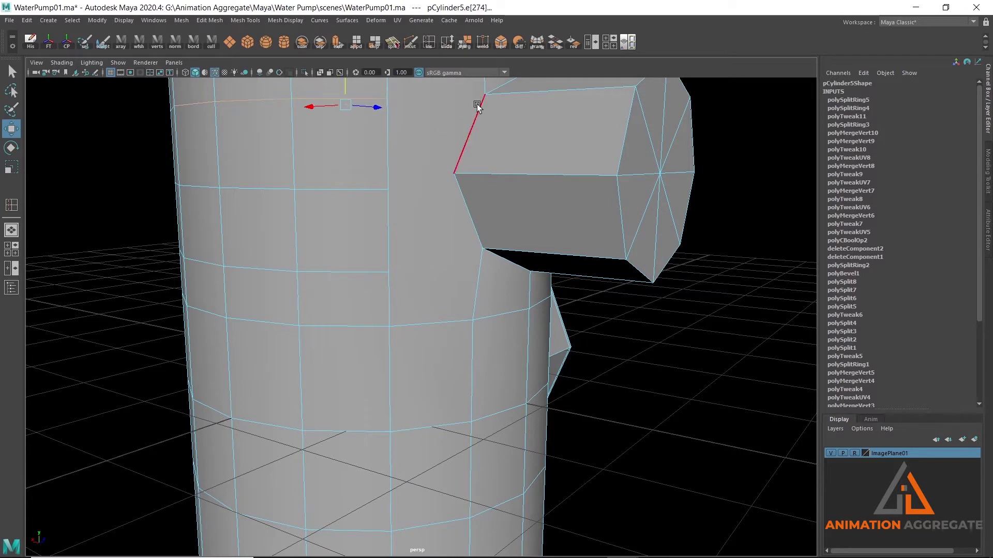
Multi-Cut edges from the nozzle's front corner vertices to the cylinder's vertical edges
alt+drag(476, 246, 431, 162)
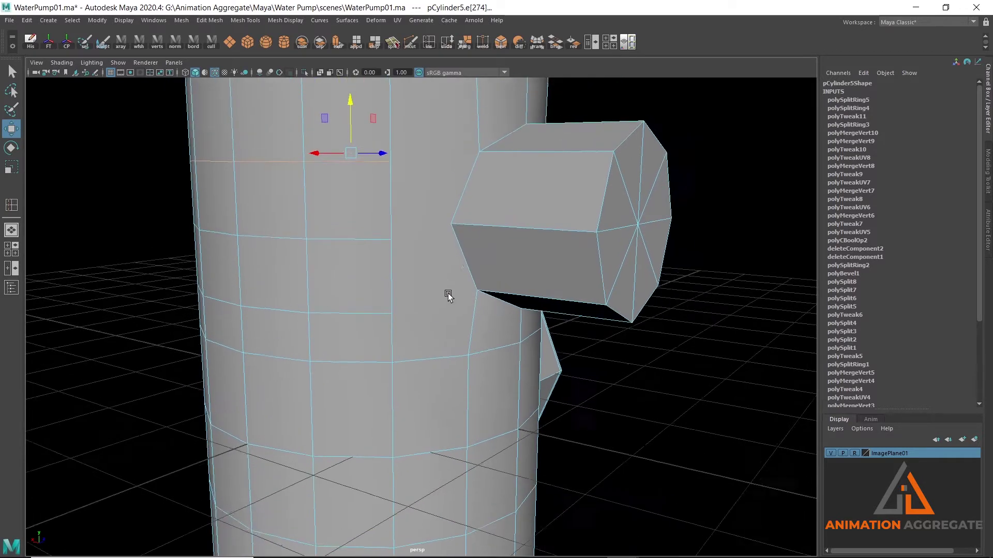
shift+right_drag(431, 162, 365, 163)
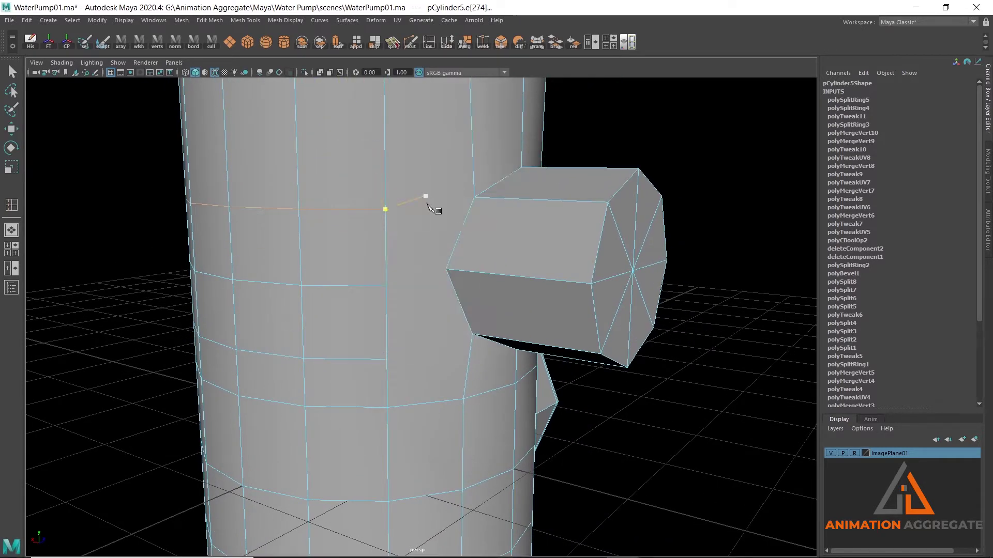
mouse_move(415, 299)
alt+mouse_down()
mouse_move(441, 283)
mouse_move(467, 224)
alt+mouse_up()
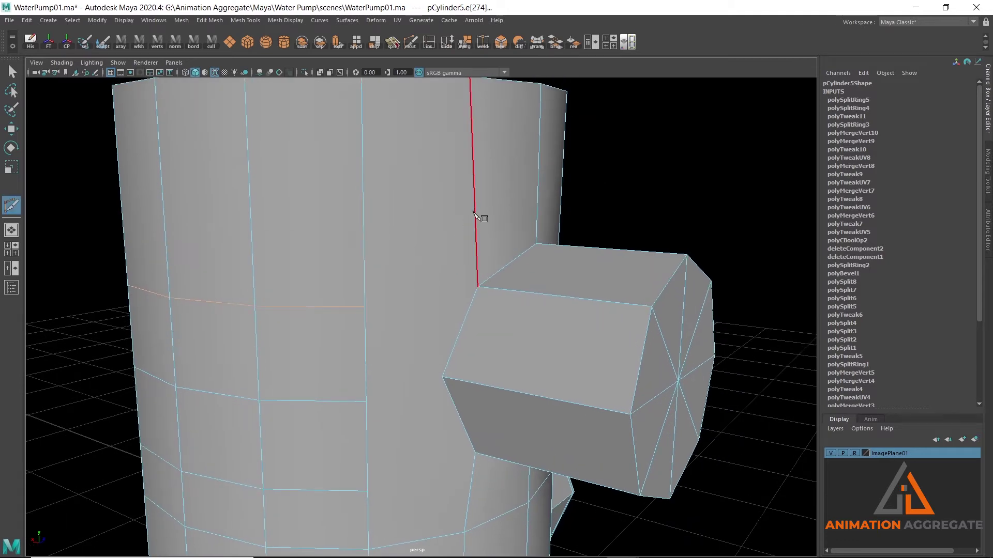
click(477, 286)
key(Return)
click(457, 372)
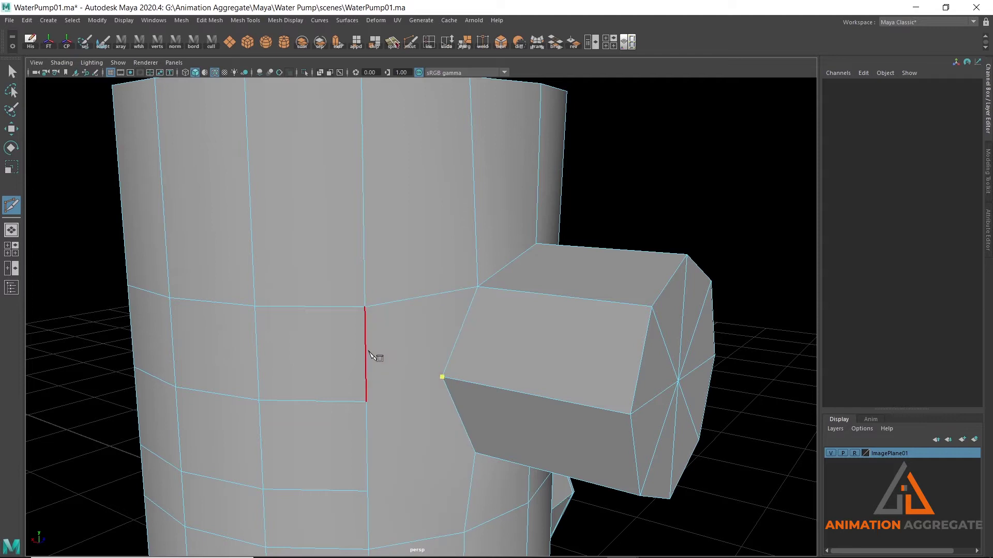
key(Return)
click(367, 491)
key(Return)
click(442, 377)
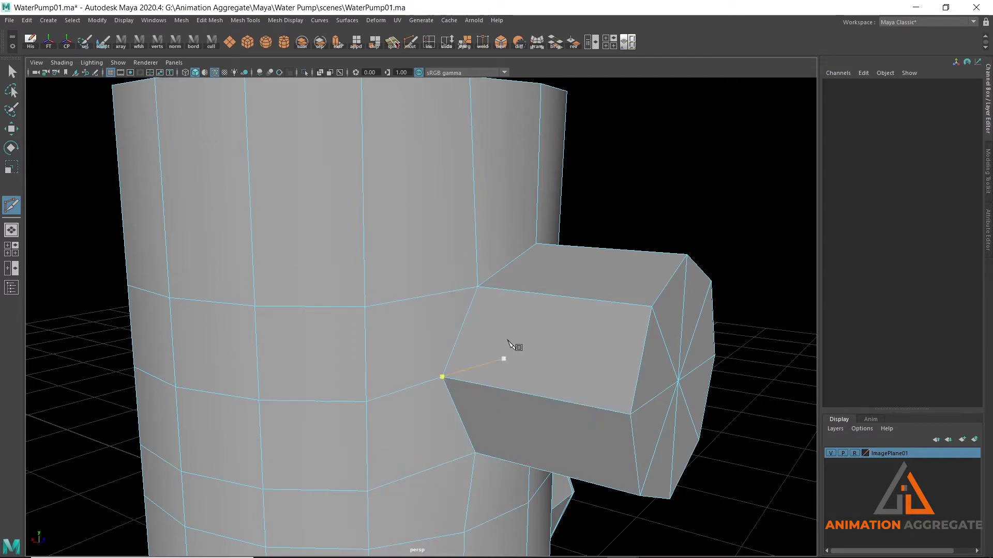
Cut edges from the nozzle's other-side and lower corners across the cylinder body
mouse_move(563, 385)
alt+mouse_down()
mouse_move(466, 337)
mouse_move(343, 343)
mouse_move(460, 315)
mouse_move(439, 269)
alt+mouse_up()
click(426, 297)
click(525, 284)
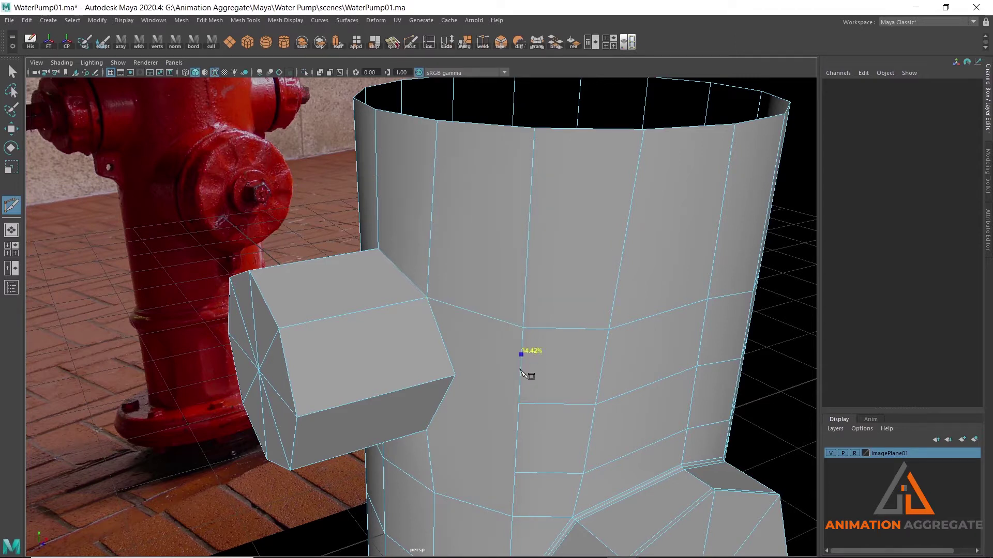
click(453, 377)
key(Return)
click(514, 472)
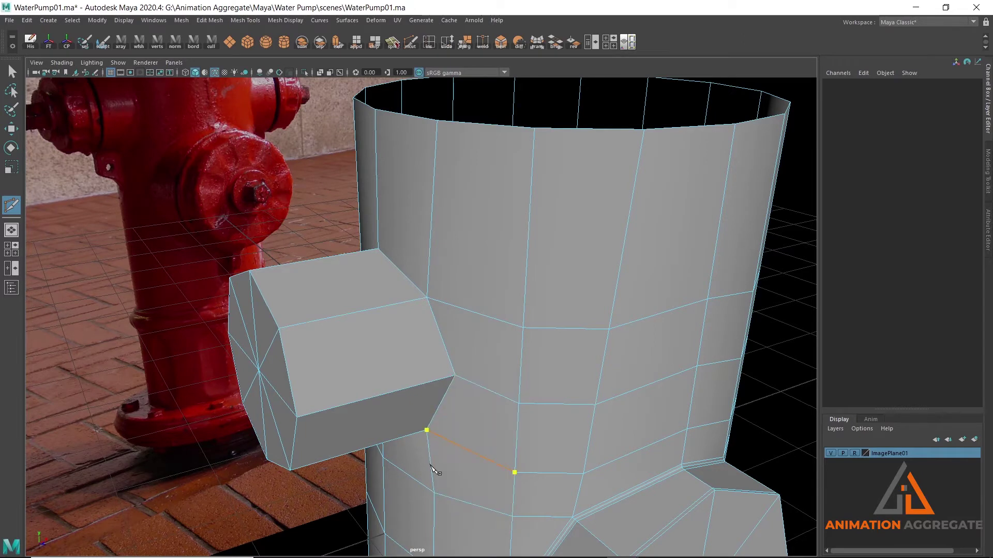
mouse_move(598, 357)
alt+mouse_down()
mouse_move(499, 348)
mouse_move(503, 328)
alt+mouse_up()
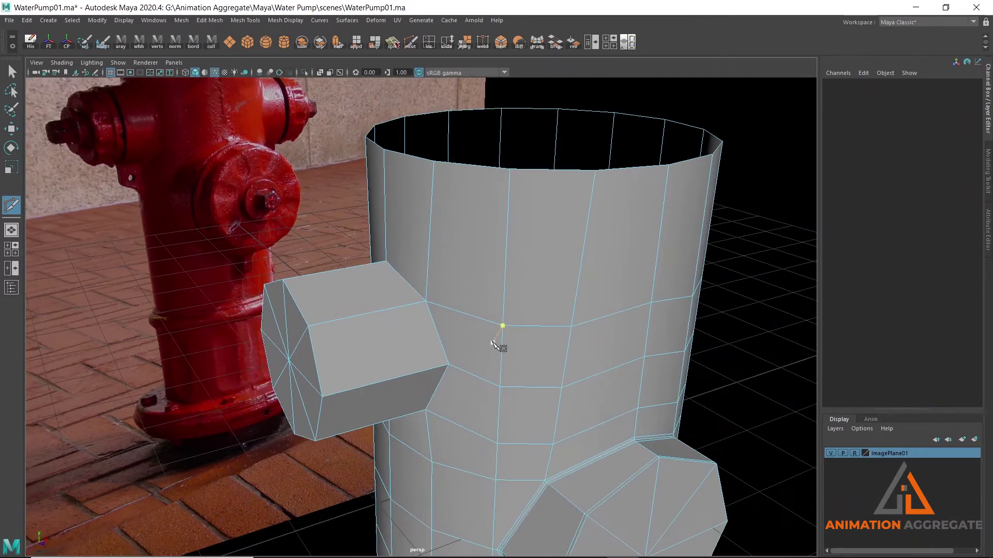
Select the edge at the nozzle's base in edge mode
key(w)
right_drag(493, 299, 541, 247)
mouse_move(541, 246)
alt+mouse_down()
mouse_move(575, 271)
mouse_move(443, 288)
mouse_move(388, 278)
alt+mouse_up()
scroll(419, 287, up, 3)
right_drag(437, 274, 437, 236)
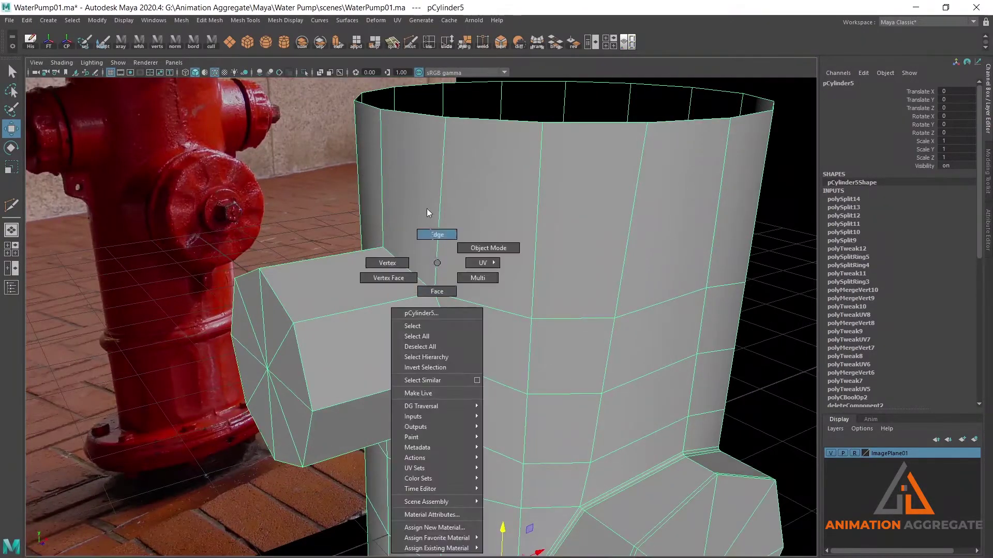
click(408, 273)
scroll(424, 269, up, 2)
mouse_move(450, 288)
alt+mouse_down()
mouse_move(476, 305)
mouse_move(523, 288)
mouse_move(472, 326)
mouse_move(540, 338)
mouse_move(461, 337)
mouse_move(445, 279)
mouse_move(473, 272)
alt+mouse_up()
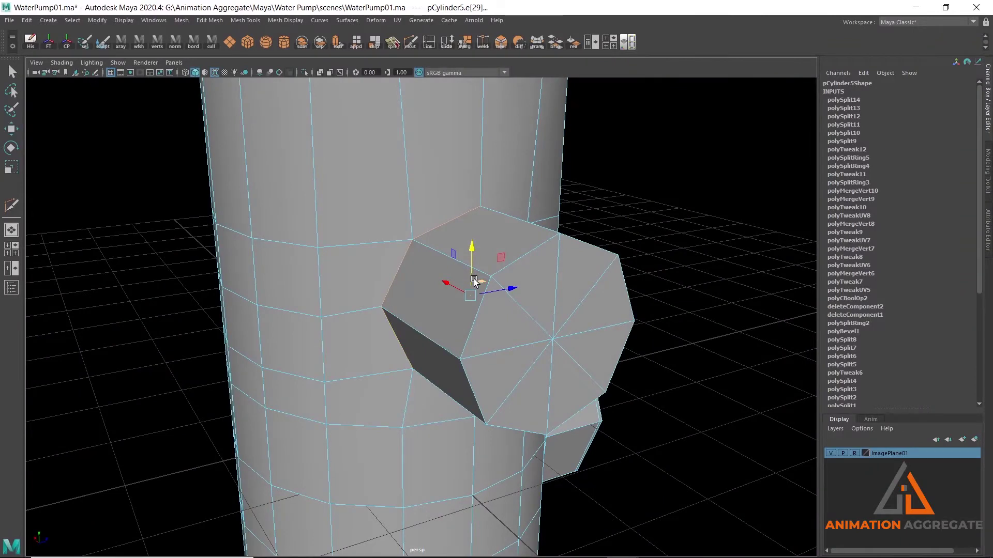
Bevel the nozzle's base edges at fraction 0.1 with 2 segments, previewing smoothed
key(ctrl+b)
mouse_move(489, 290)
alt+mouse_down()
mouse_move(457, 239)
mouse_move(407, 234)
mouse_move(421, 272)
mouse_move(438, 273)
alt+mouse_up()
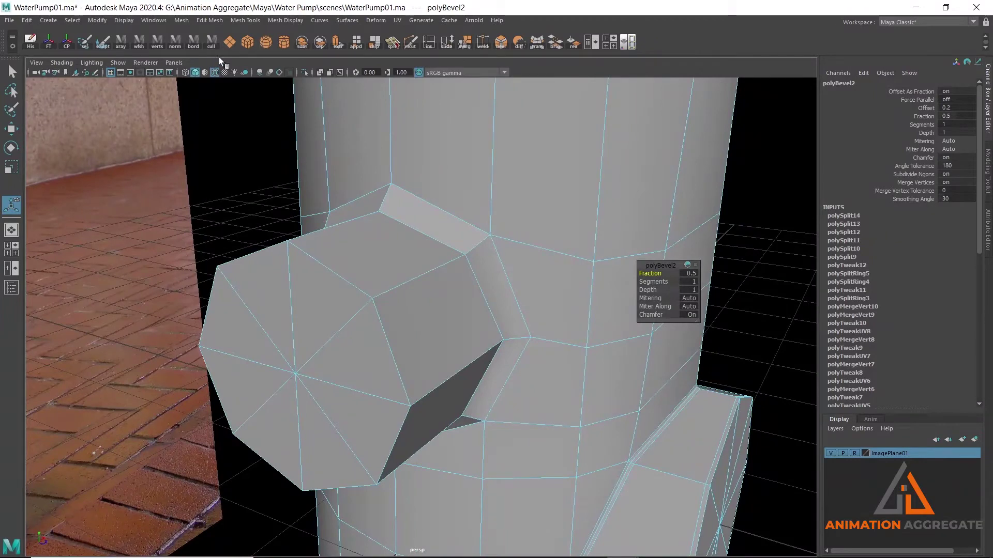
click(213, 22)
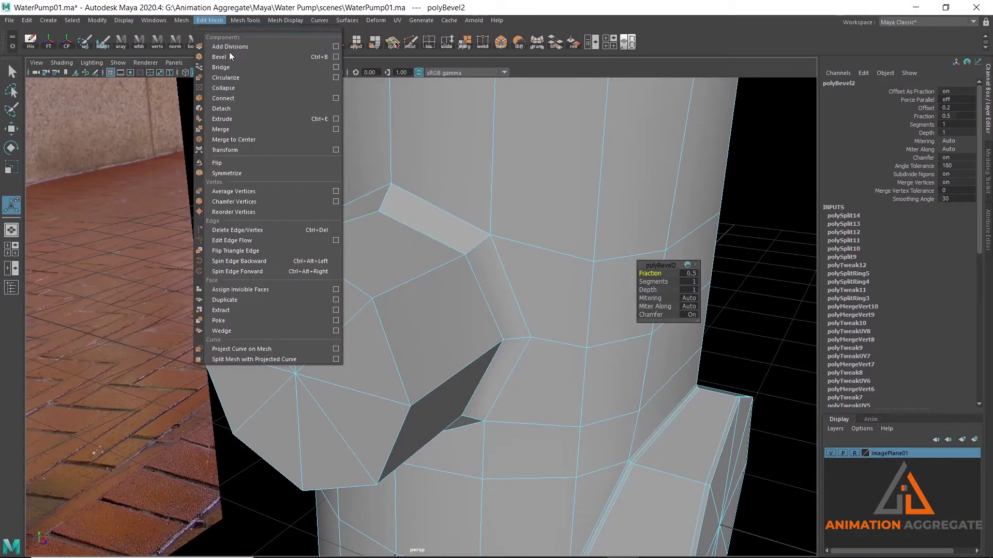
key(Escape)
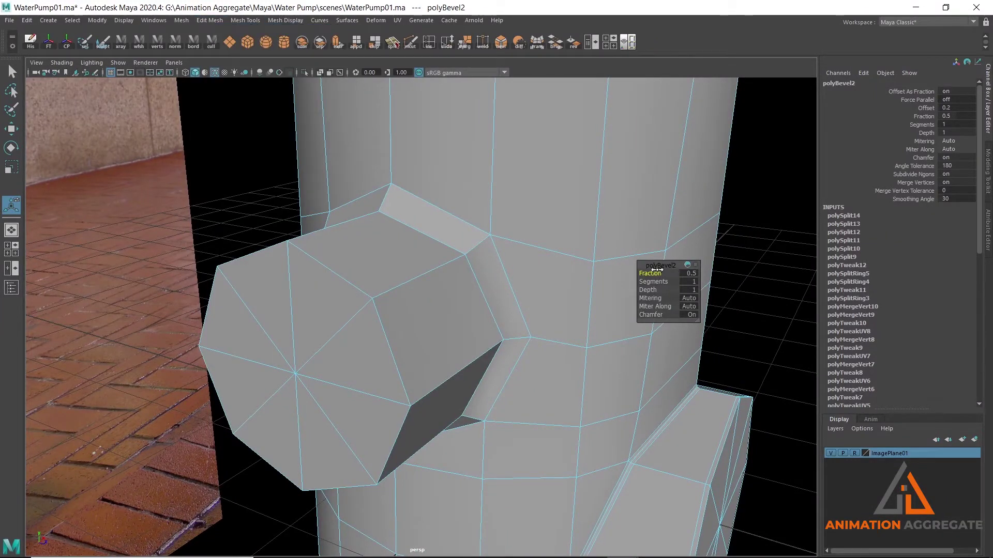
drag(656, 273, 639, 279)
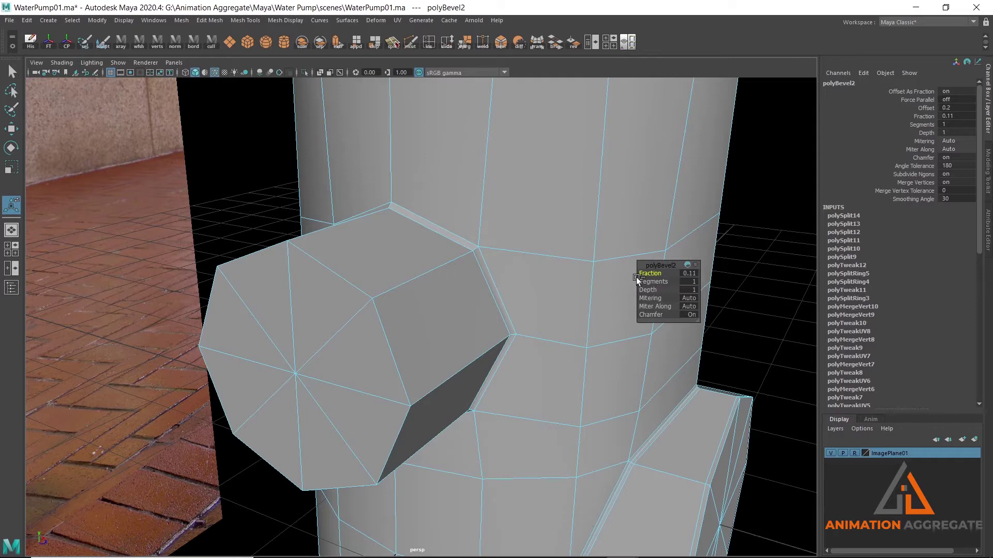
drag(636, 277, 635, 277)
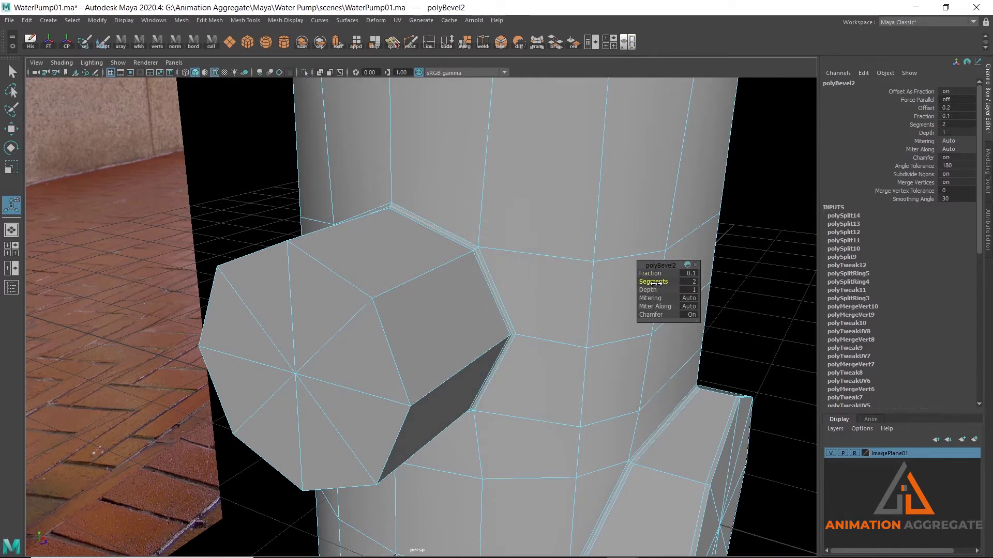
right_drag(467, 235, 513, 212)
key(3)
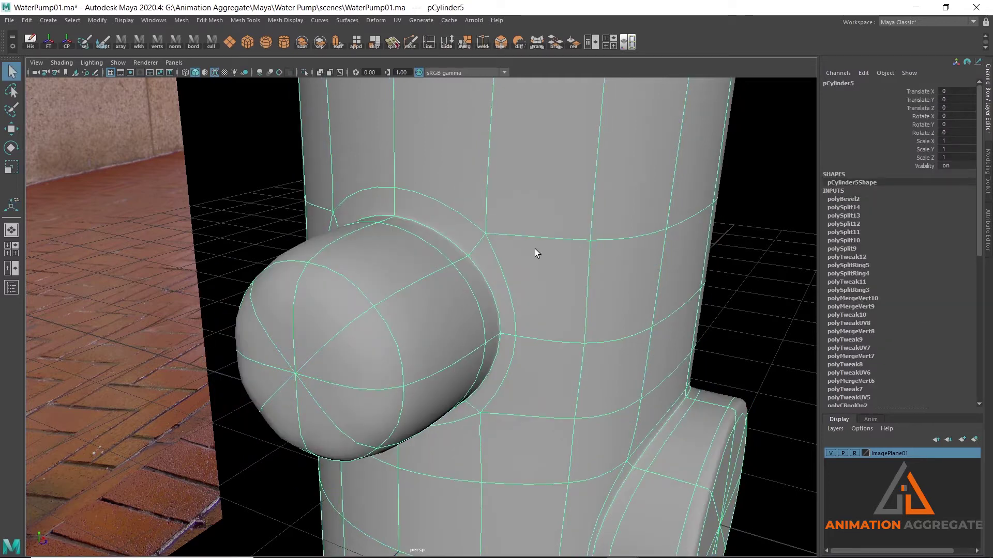
mouse_move(545, 270)
alt+mouse_down()
mouse_move(450, 243)
mouse_move(526, 244)
mouse_move(513, 222)
alt+mouse_up()
Marquee-select the upper nozzle's outer end vertices in the front view
key(1)
alt+drag(407, 254, 376, 270)
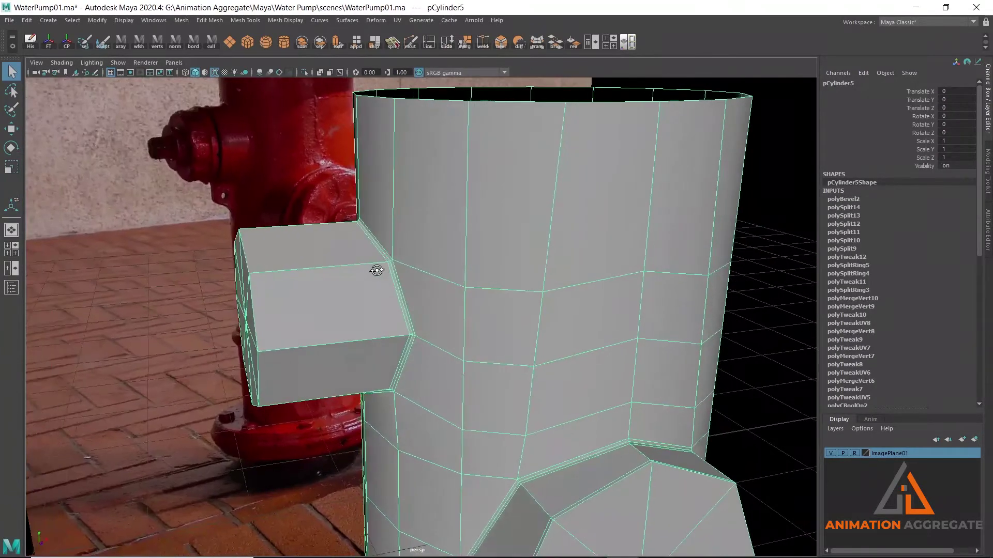
right_drag(331, 260, 199, 228)
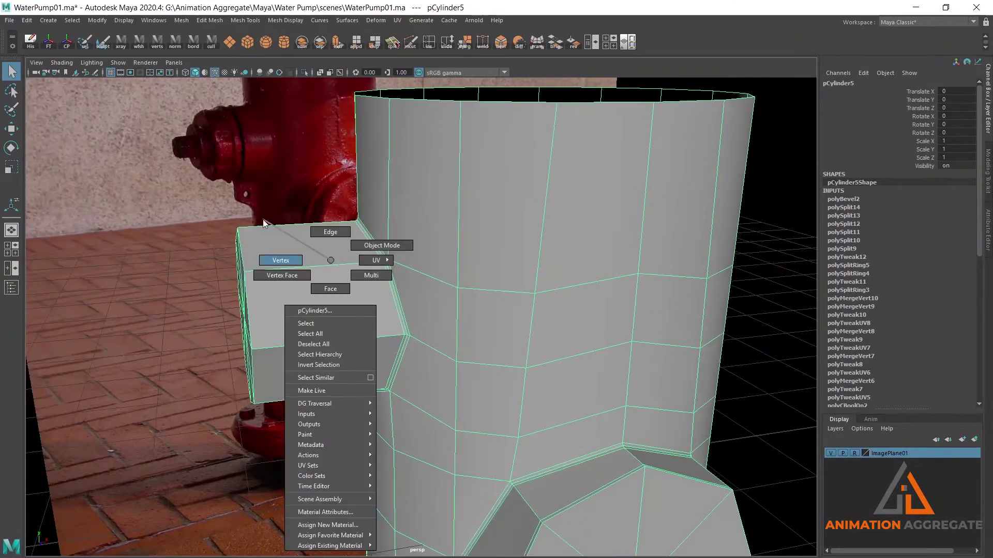
mouse_move(197, 230)
alt+mouse_down()
mouse_move(244, 296)
mouse_move(529, 408)
alt+mouse_up()
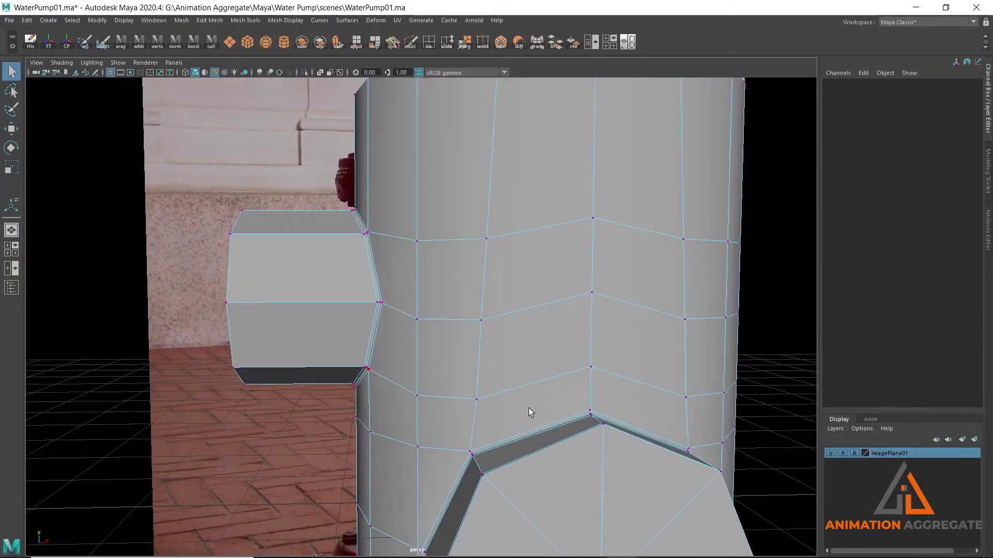
key(space)
key(space)
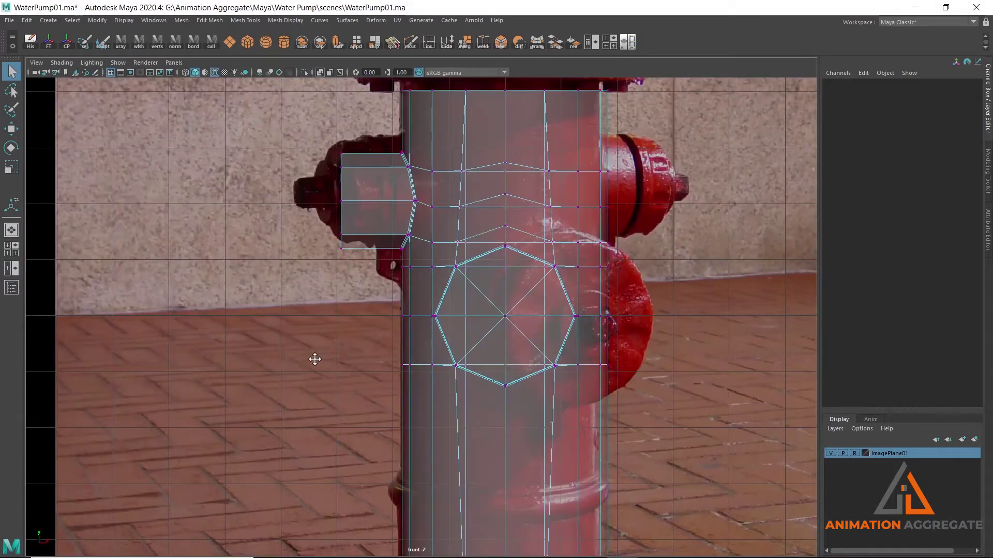
alt+middle_drag(314, 356, 316, 401)
drag(293, 173, 363, 335)
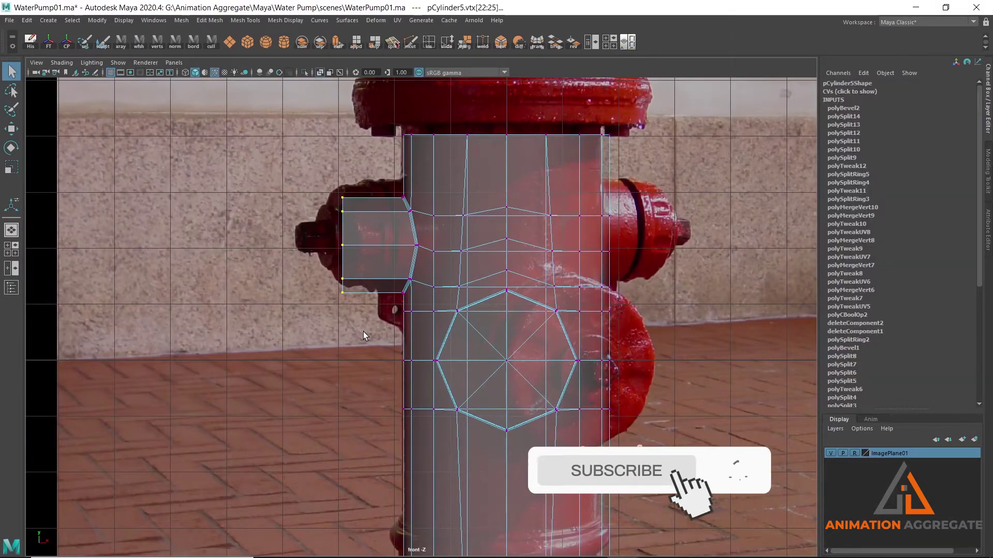
Move the nozzle's end vertices along X to match the reference, then review in perspective
key(w)
drag(387, 250, 429, 250)
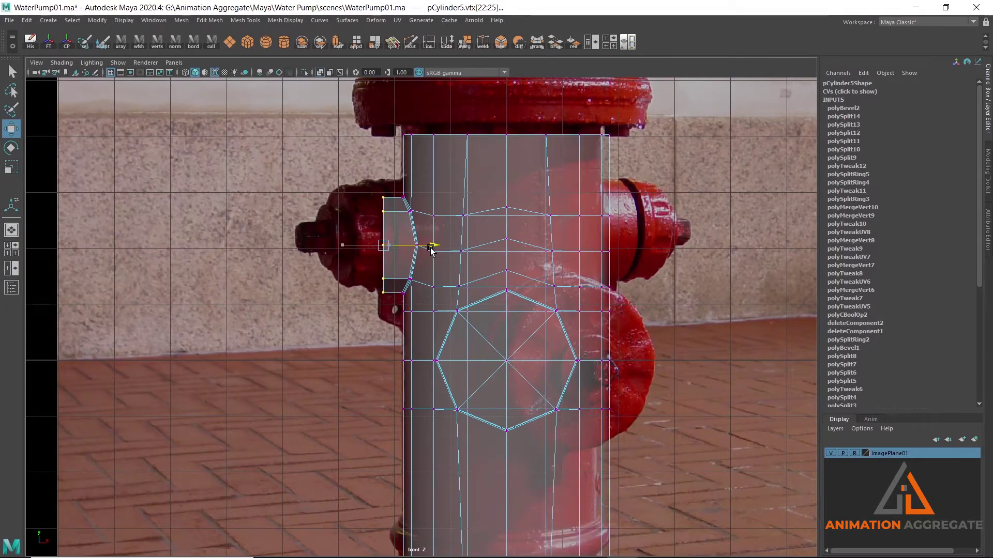
drag(431, 251, 429, 251)
key(space)
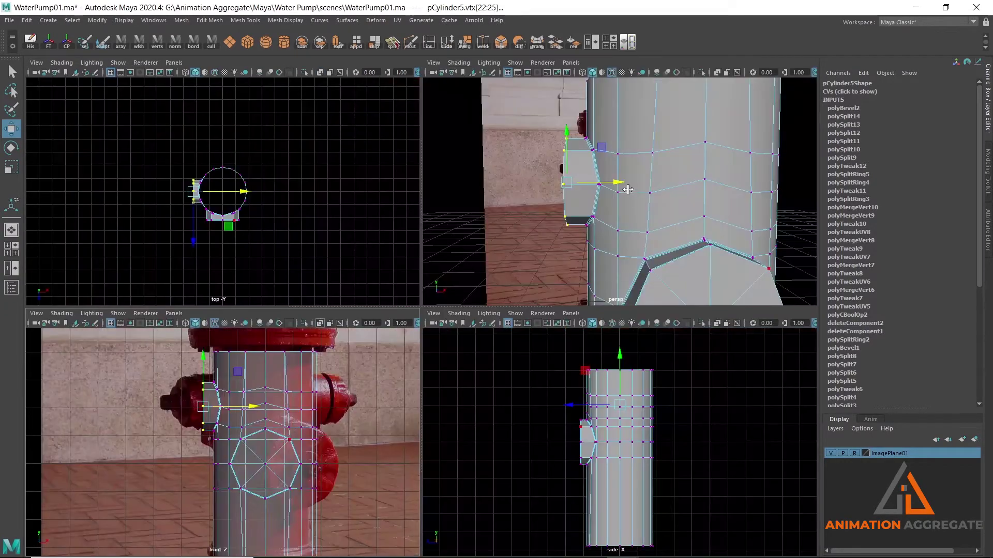
key(space)
mouse_move(552, 175)
alt+mouse_down()
mouse_move(466, 245)
mouse_move(540, 269)
mouse_move(533, 251)
mouse_move(575, 286)
mouse_move(367, 287)
alt+mouse_up()
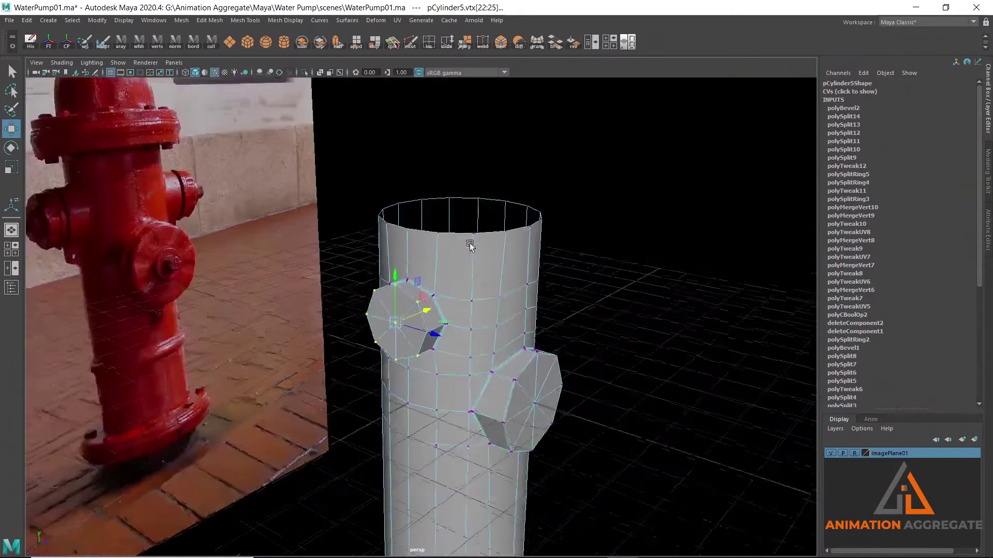
alt+drag(474, 258, 696, 275)
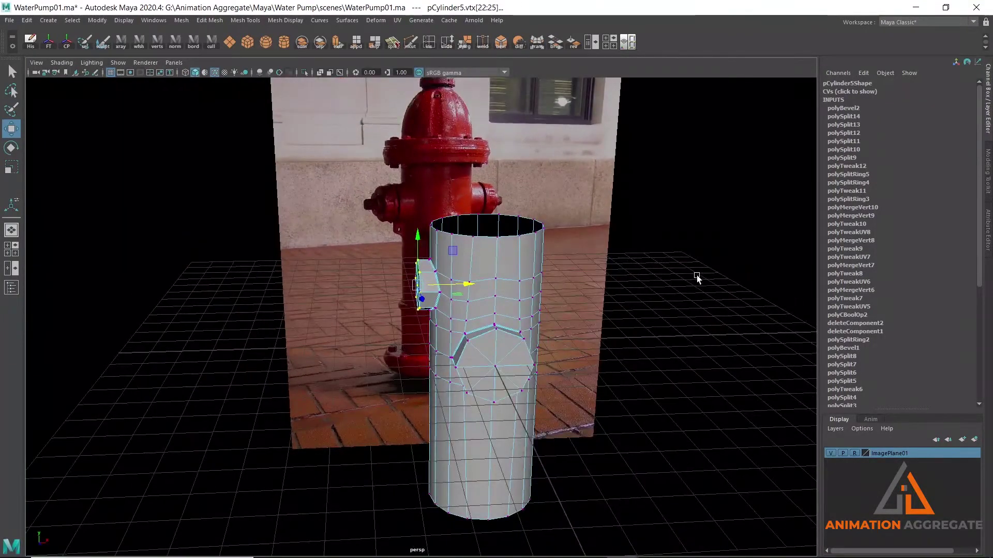
alt+drag(531, 270, 525, 297)
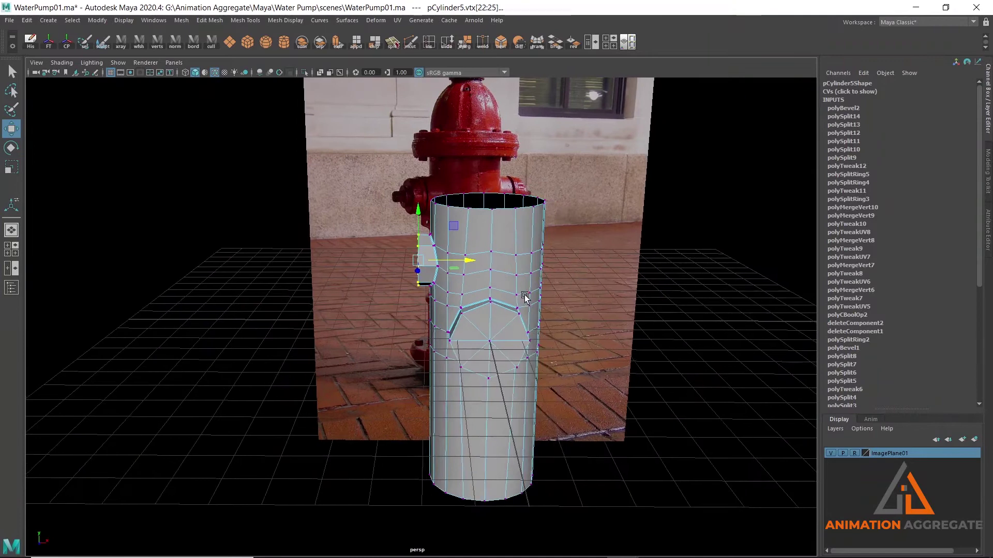
alt+drag(375, 257, 527, 274)
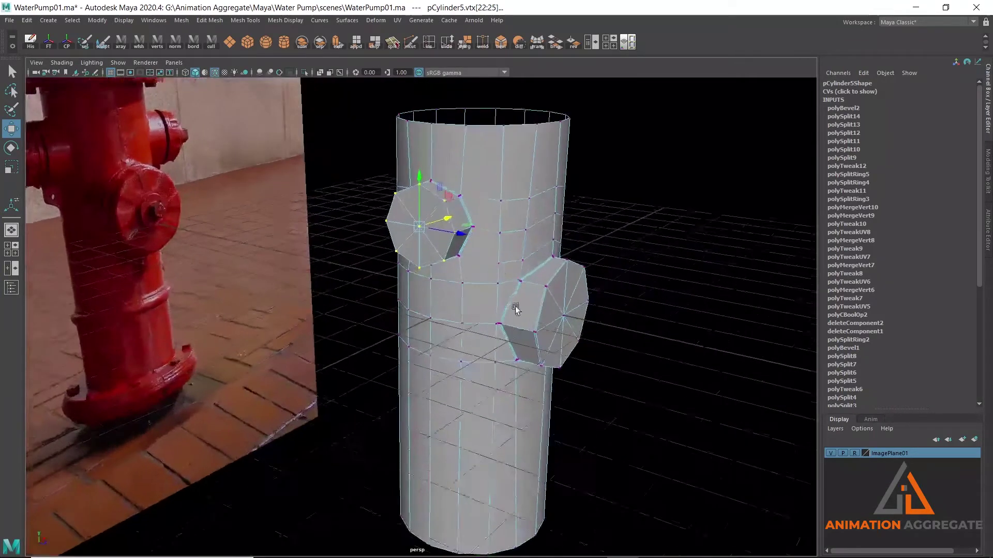
scroll(616, 289, up, 3)
alt+drag(617, 290, 236, 194)
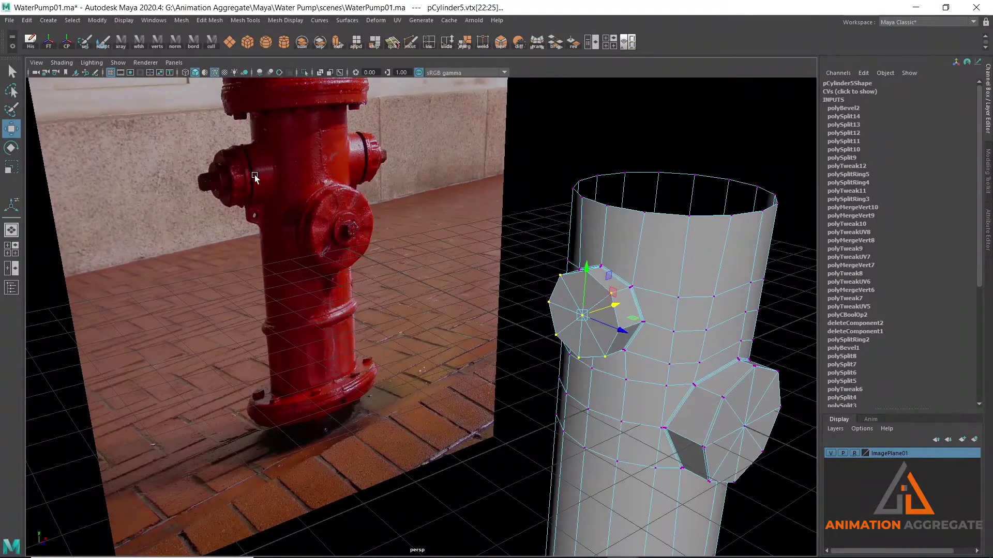
mouse_move(277, 193)
alt+right_down()
mouse_move(293, 239)
mouse_move(340, 197)
alt+right_up()
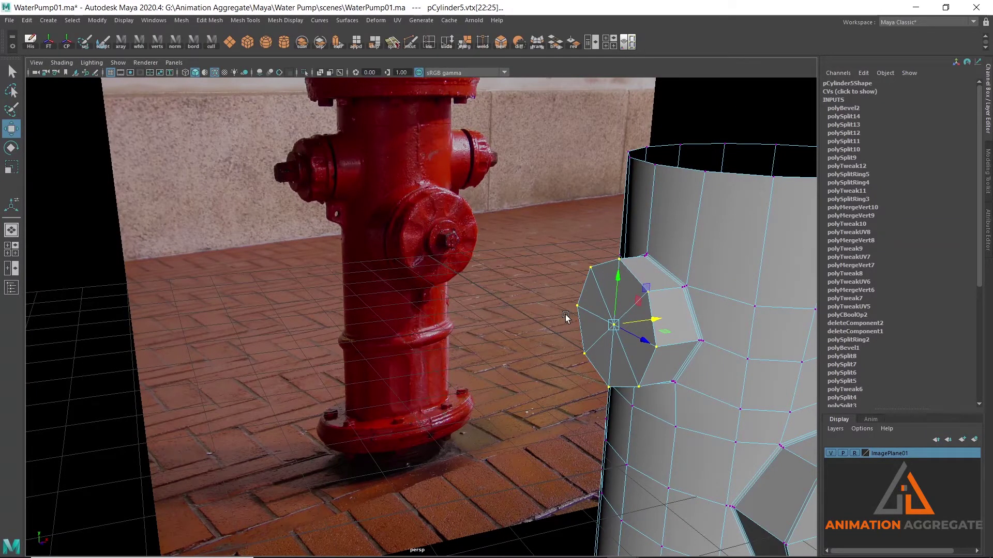
scroll(408, 227, up, 2)
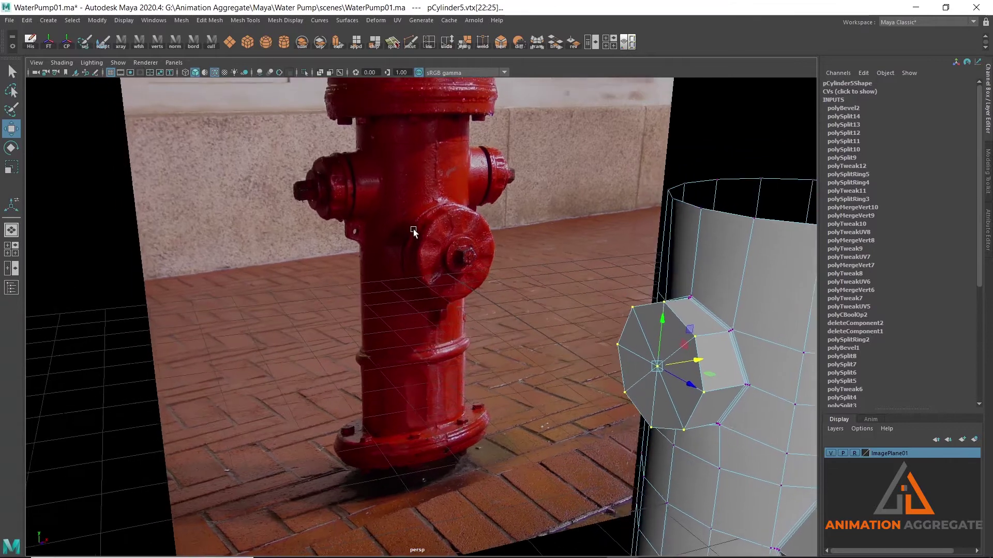
alt+drag(327, 194, 345, 196)
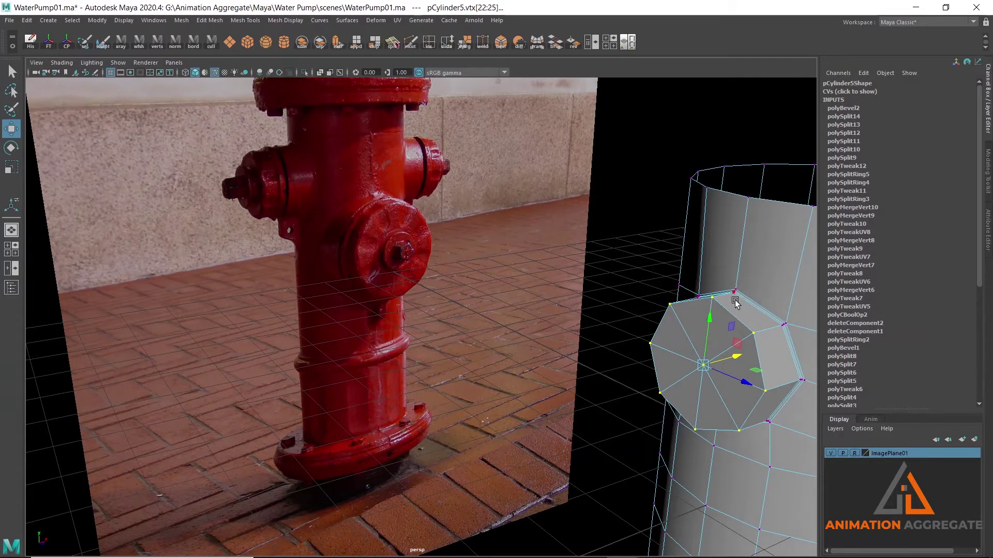
alt+right_drag(735, 302, 413, 286)
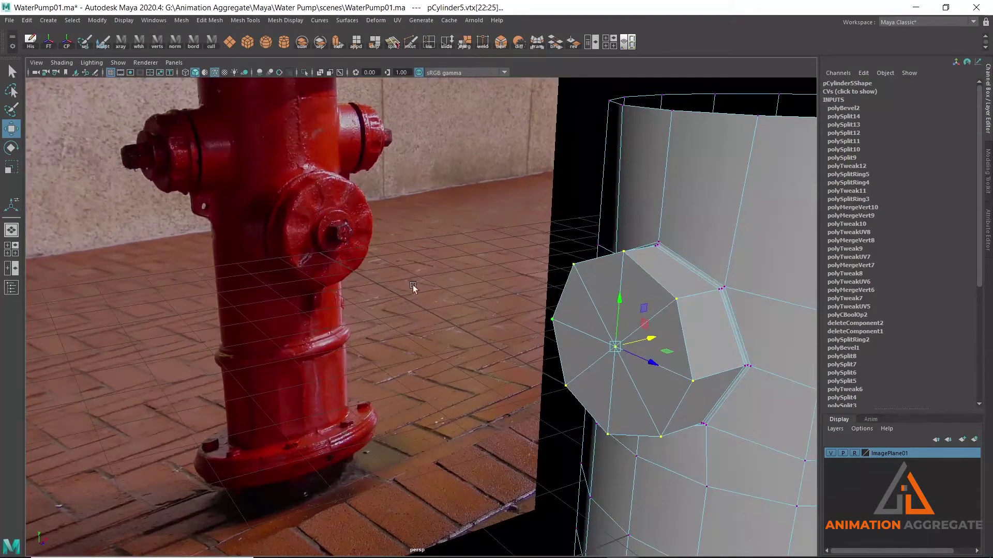
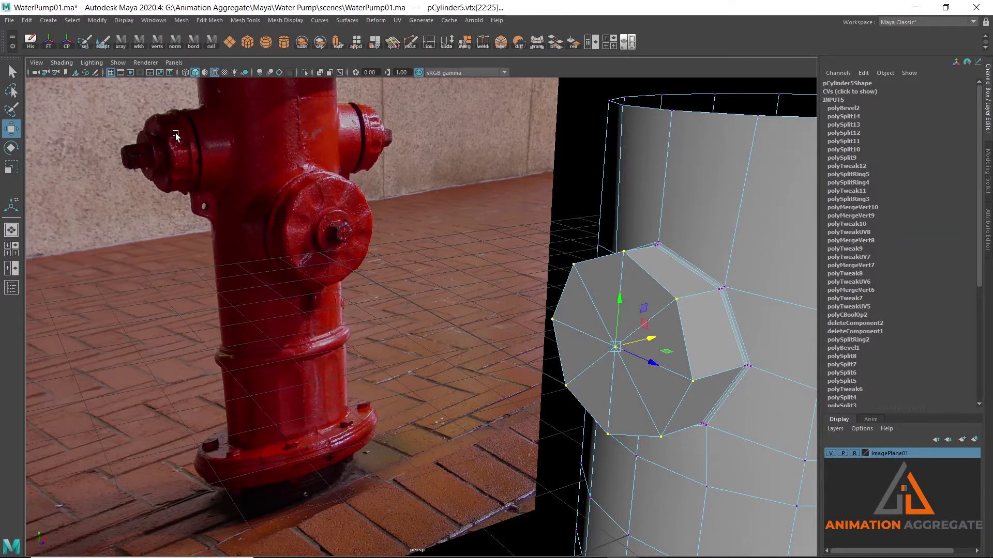
Switch to Face mode and select faces on the nozzle's end and bevel
mouse_move(447, 260)
alt+middle_down()
mouse_move(427, 200)
mouse_move(135, 119)
alt+middle_up()
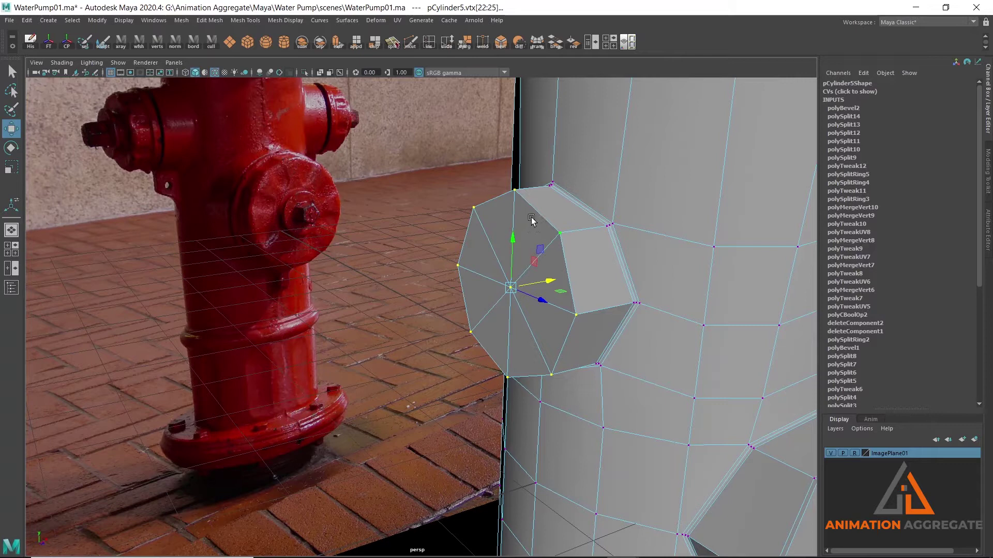
right_drag(531, 219, 535, 234)
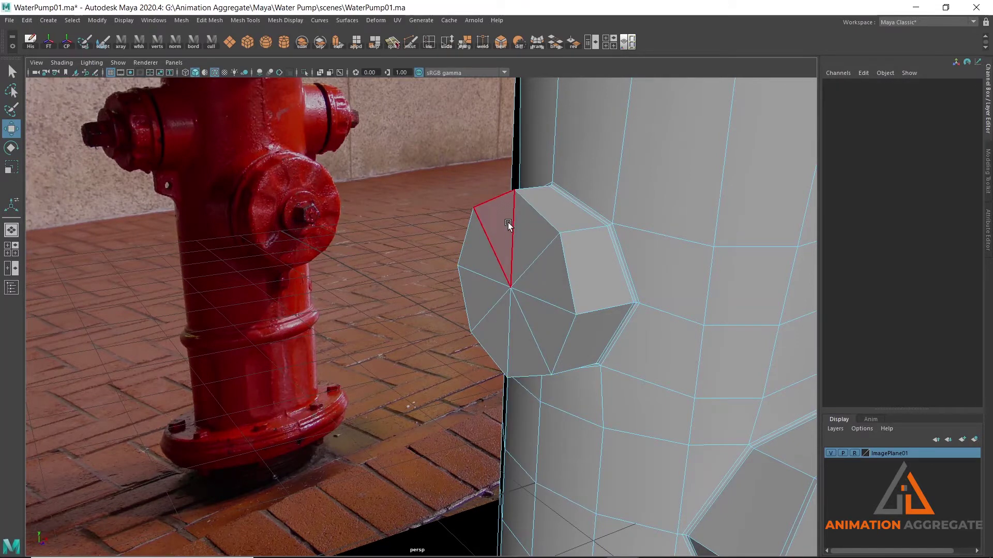
click(508, 222)
click(570, 216)
mouse_move(591, 241)
alt+mouse_down()
mouse_move(532, 200)
mouse_move(505, 217)
alt+mouse_up()
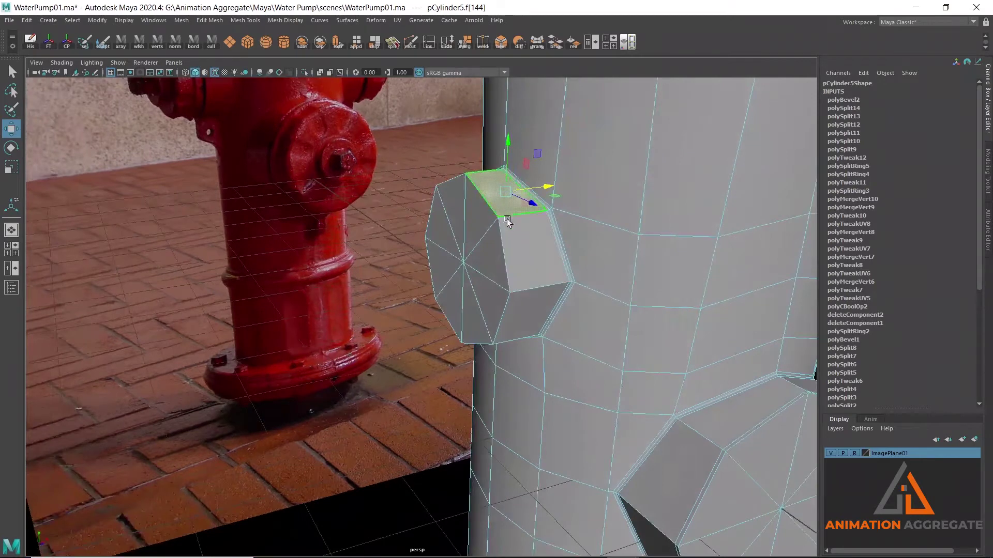
double_click(517, 246)
mouse_move(445, 244)
alt+mouse_down()
mouse_move(523, 220)
mouse_move(423, 218)
alt+mouse_up()
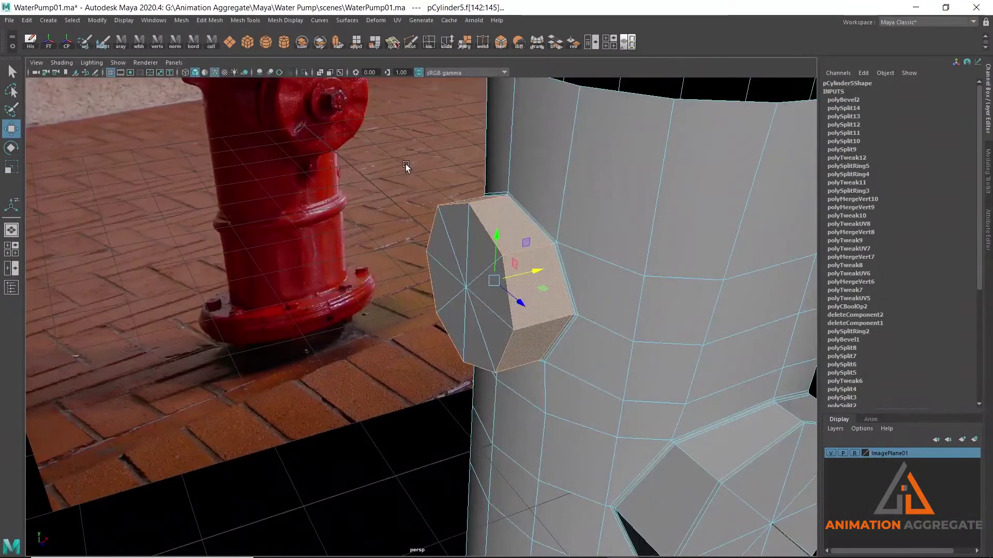
Clear that selection and select all triangles of the nozzle's octagonal end cap
click(405, 164)
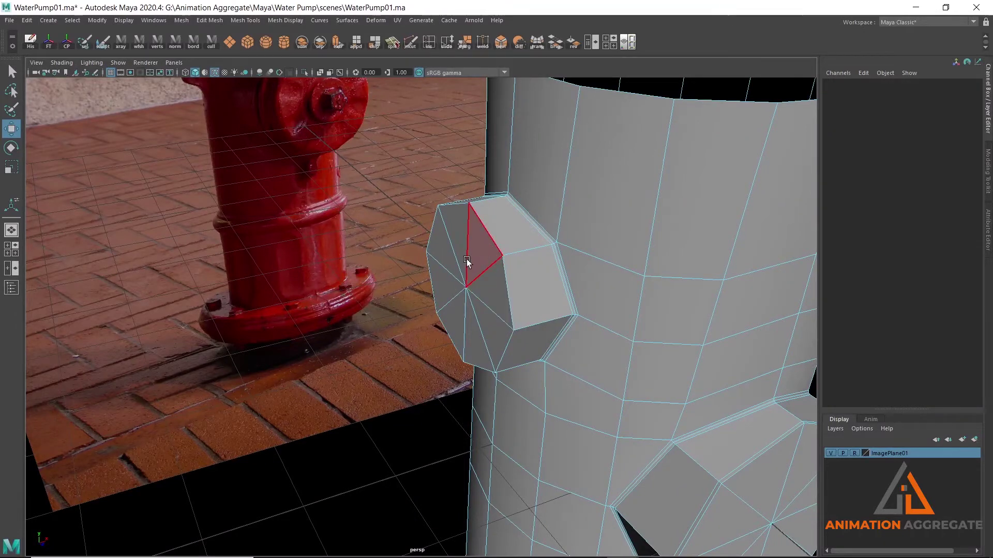
alt+drag(466, 259, 445, 222)
click(451, 227)
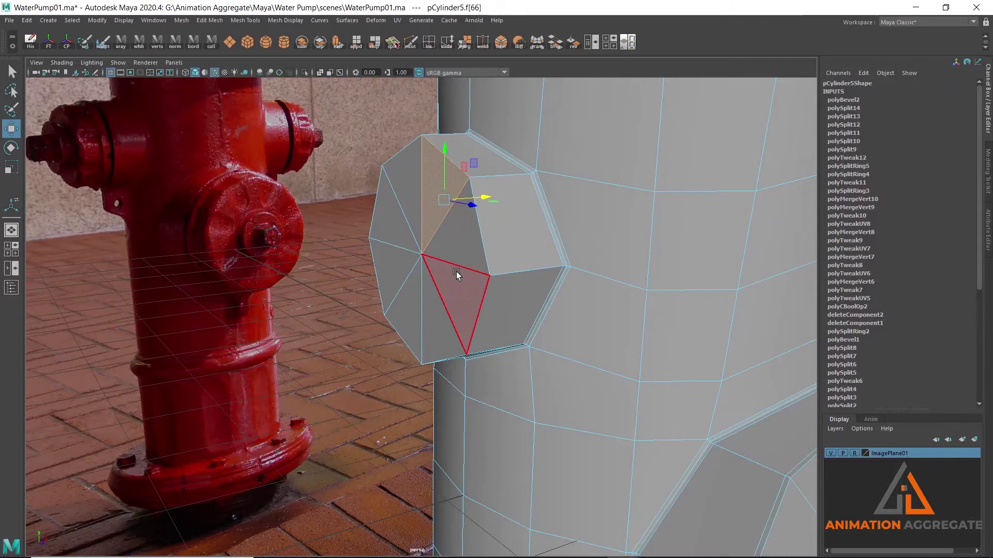
mouse_move(420, 222)
mouse_down()
mouse_move(443, 222)
mouse_move(392, 252)
mouse_up()
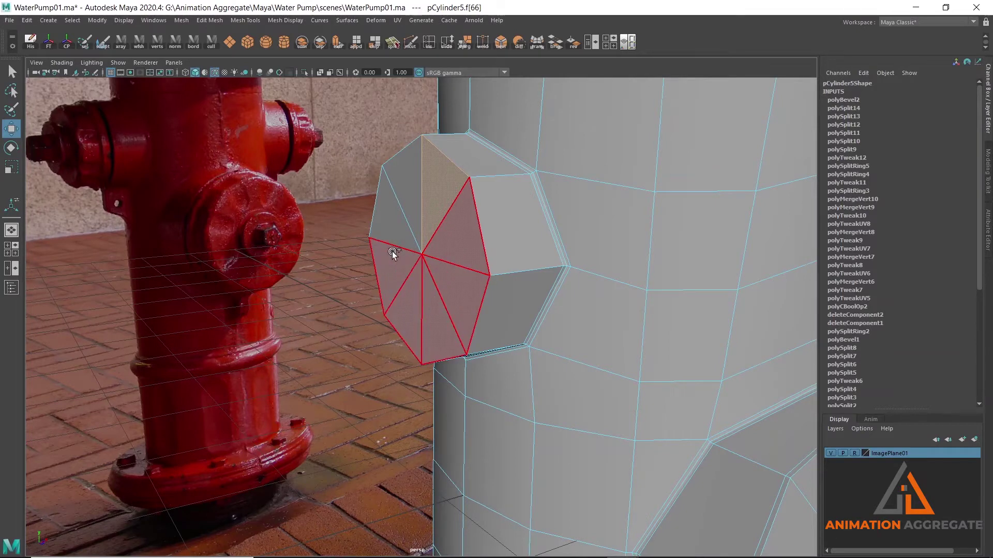
drag(408, 202, 408, 221)
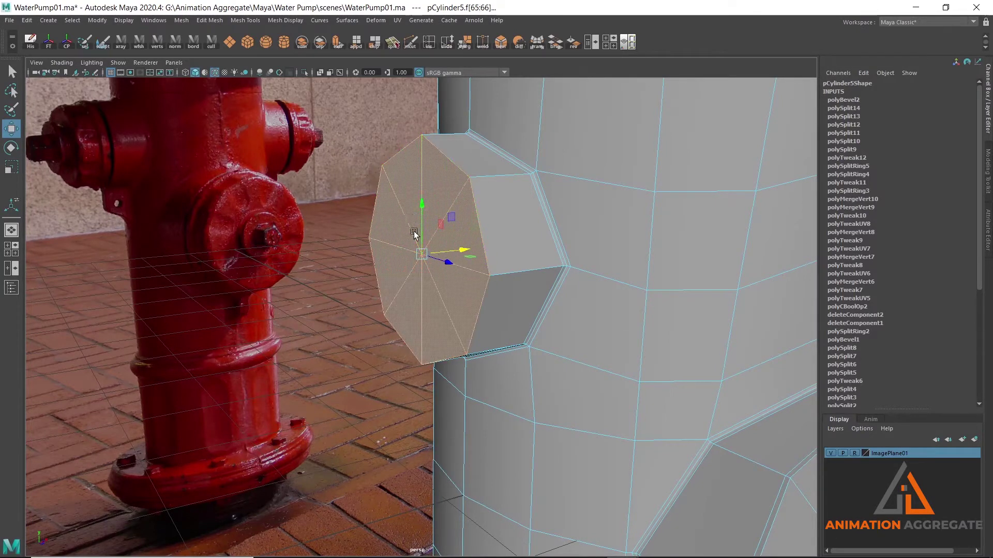
mouse_move(465, 269)
alt+mouse_down()
mouse_move(436, 211)
mouse_move(408, 223)
alt+mouse_up()
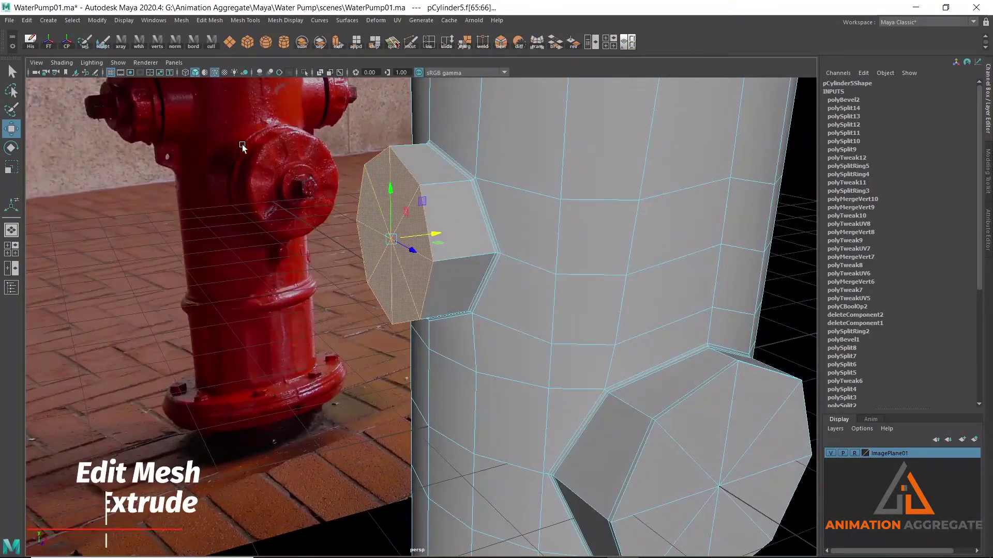
Extrude the selected end-cap faces with an inset offset of 0.16
shift+right_drag(294, 136, 300, 156)
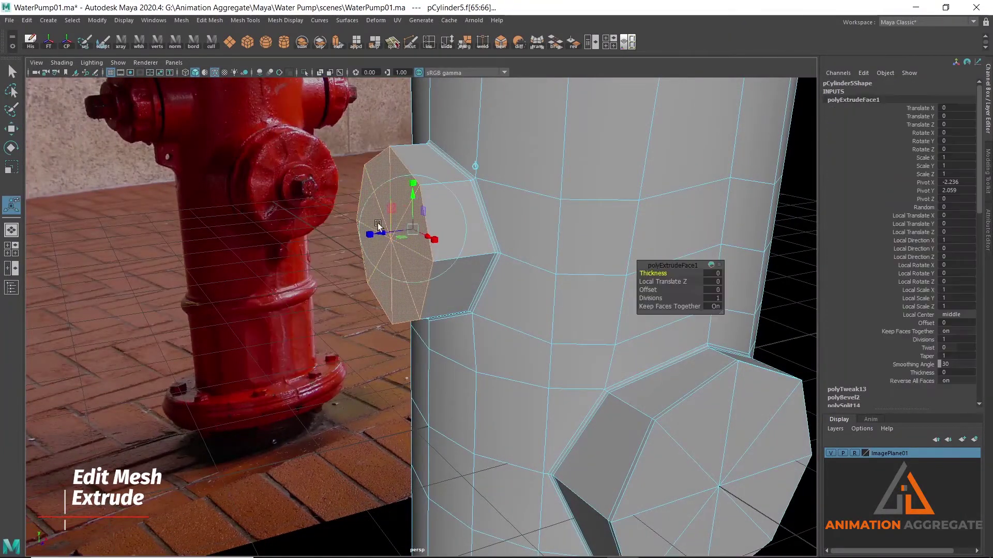
key(f)
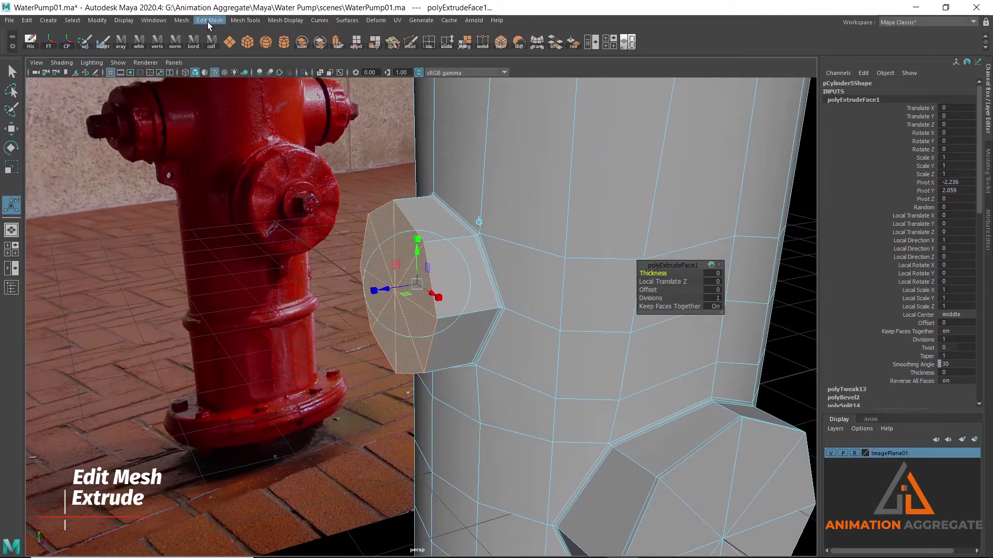
click(208, 20)
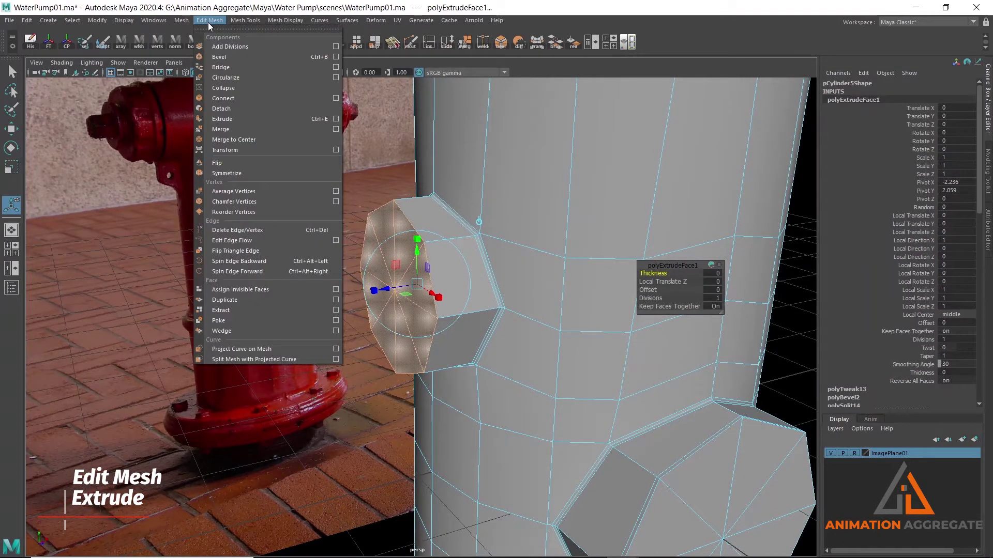
key(Escape)
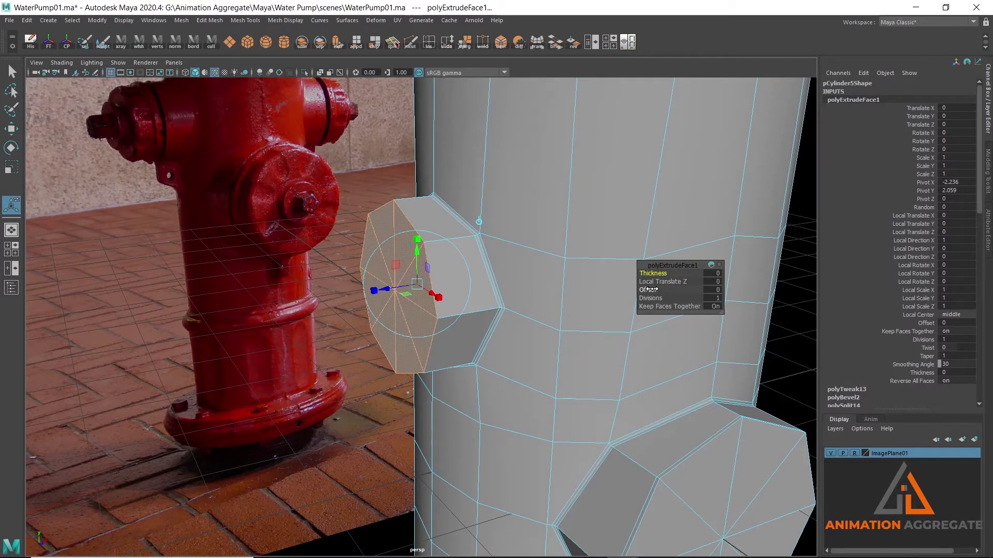
drag(649, 289, 660, 290)
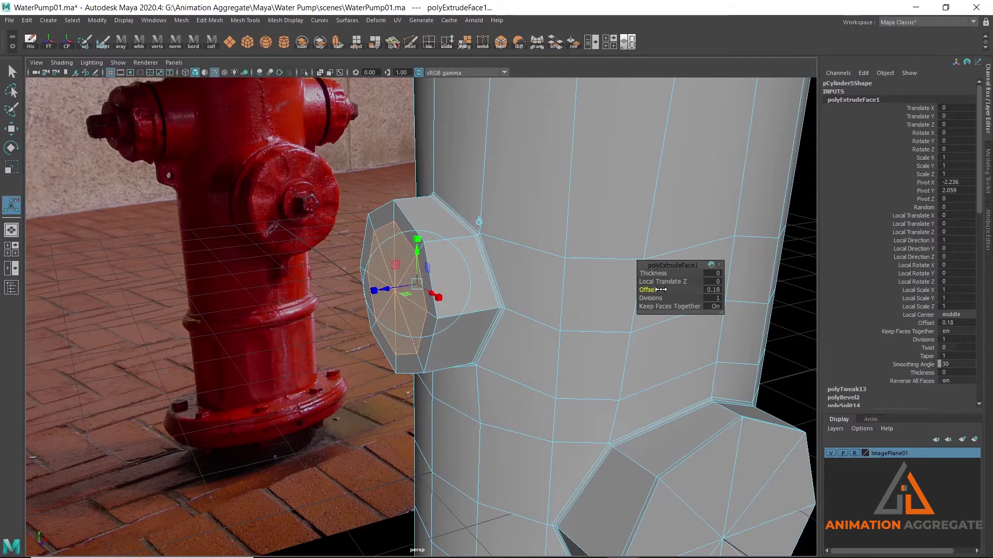
Extrude the end face again as a thin 0.07-thick step
shift+right_drag(370, 200, 370, 165)
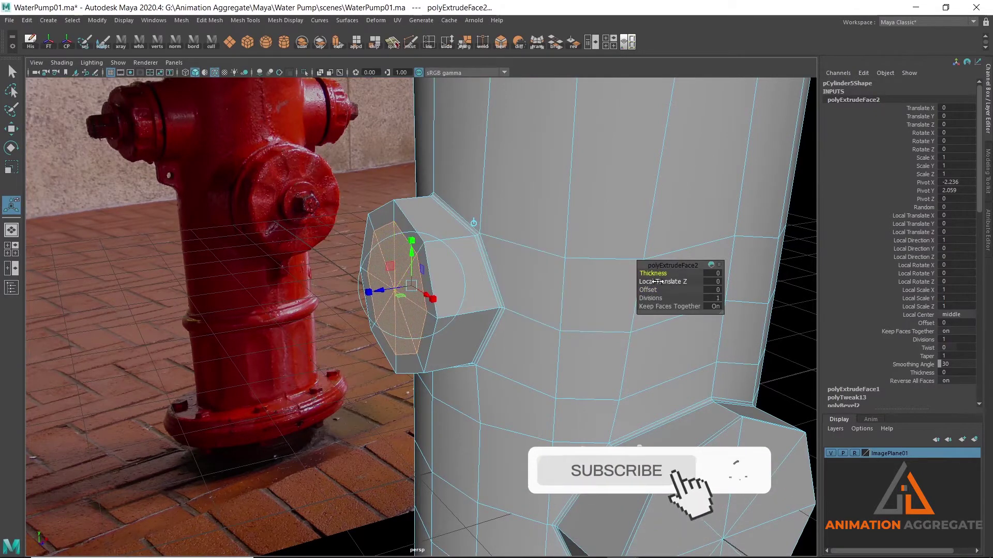
drag(653, 273, 654, 277)
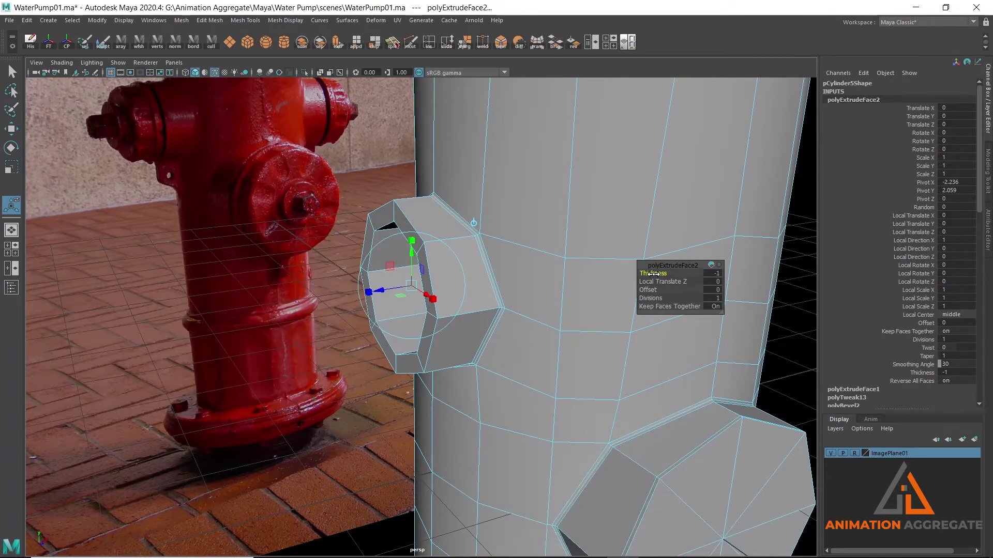
drag(661, 276, 708, 282)
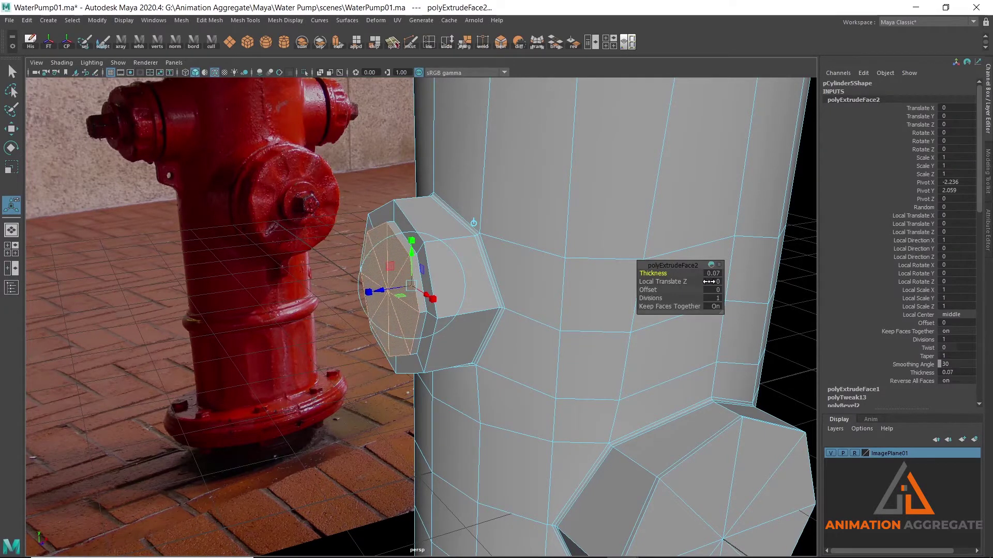
Flare a third extrusion into a wider rim ring at offset -0.24, then extrude again in front view
shift+right_drag(352, 175, 370, 173)
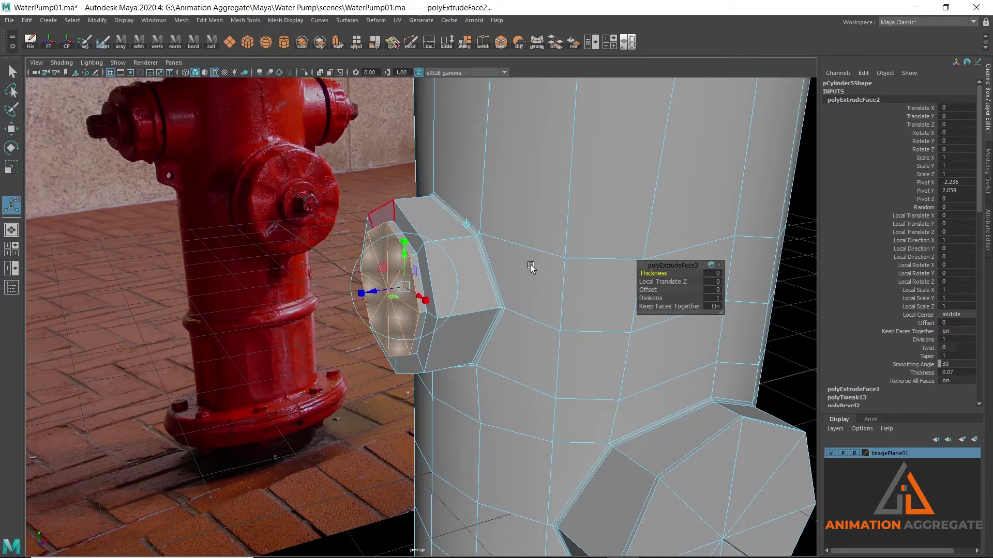
drag(650, 291, 346, 246)
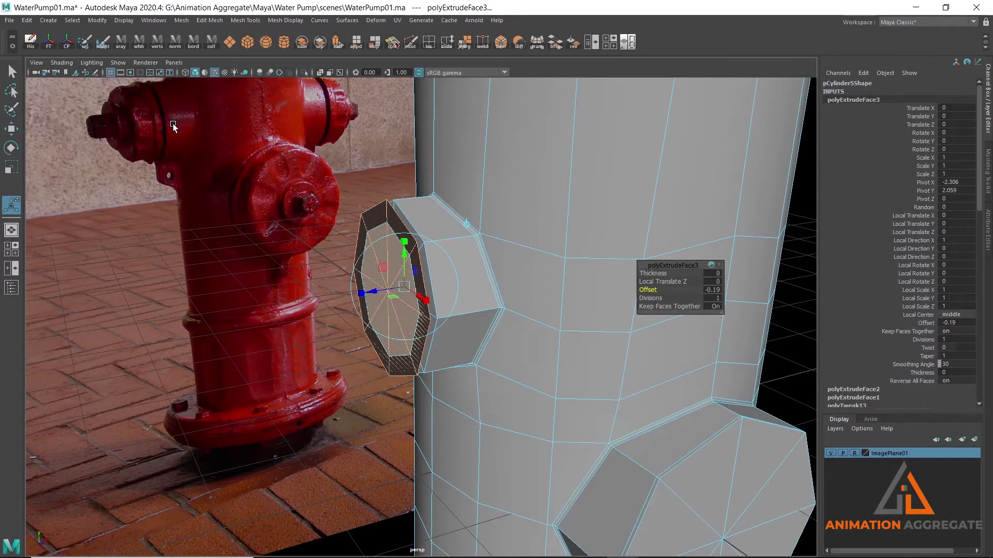
alt+drag(365, 213, 218, 164)
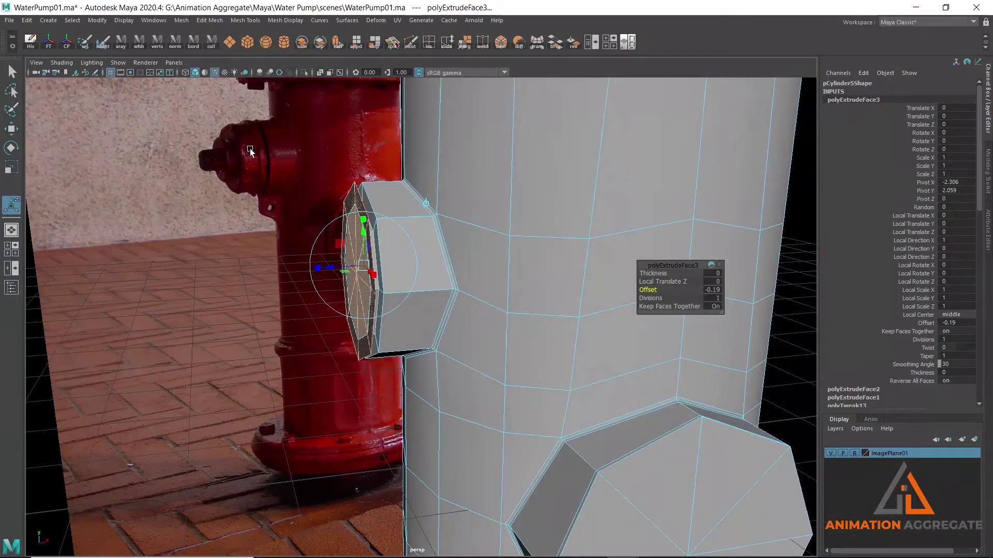
mouse_move(250, 150)
alt+mouse_down()
mouse_move(388, 222)
mouse_move(300, 316)
alt+mouse_up()
key(space)
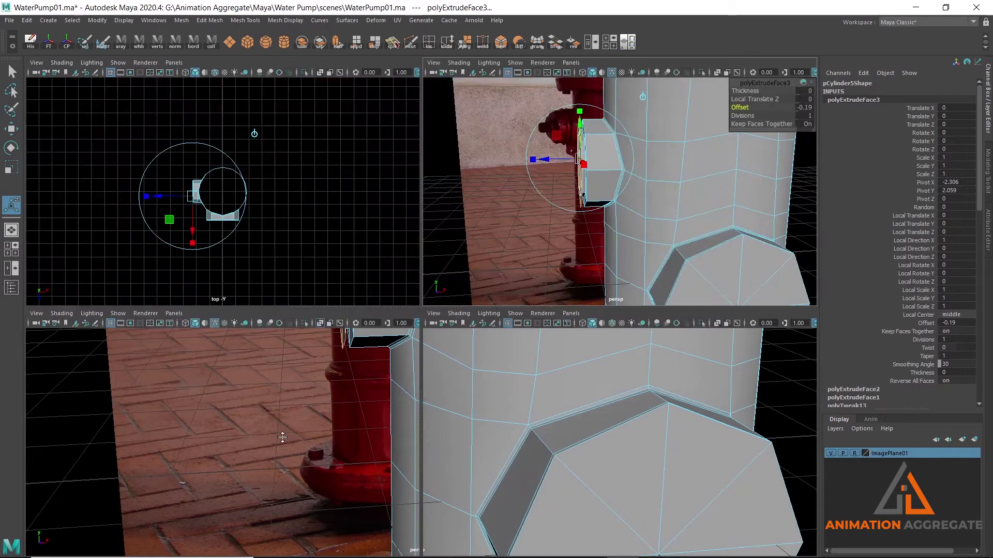
key(space)
scroll(419, 215, up, 2)
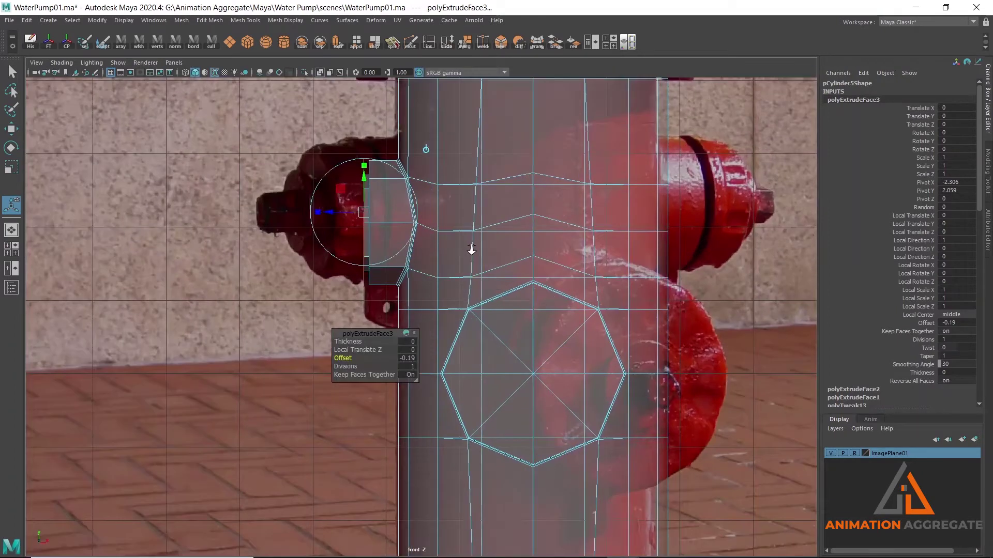
scroll(419, 216, up, 1)
scroll(418, 215, up, 1)
scroll(419, 215, up, 1)
scroll(421, 229, up, 1)
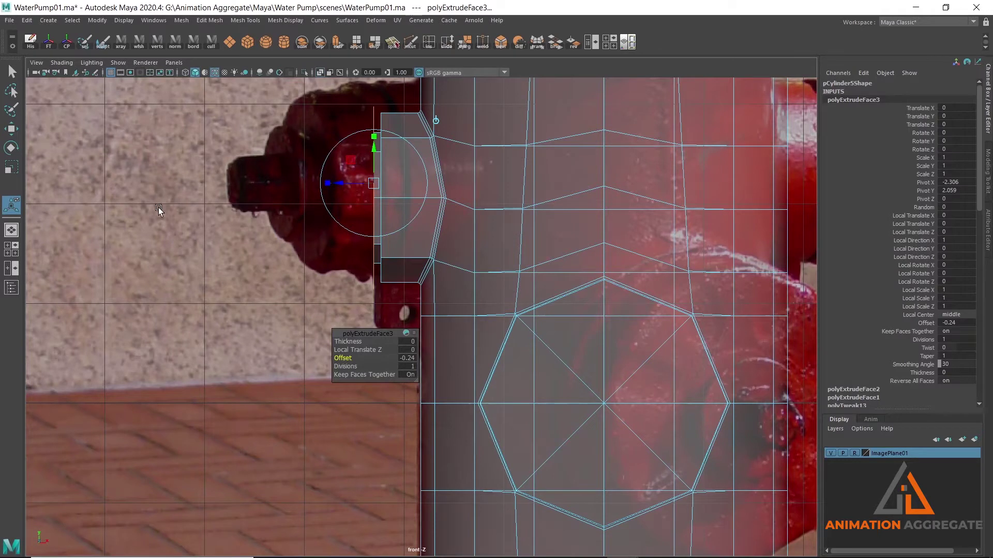
shift+right_drag(140, 147, 136, 173)
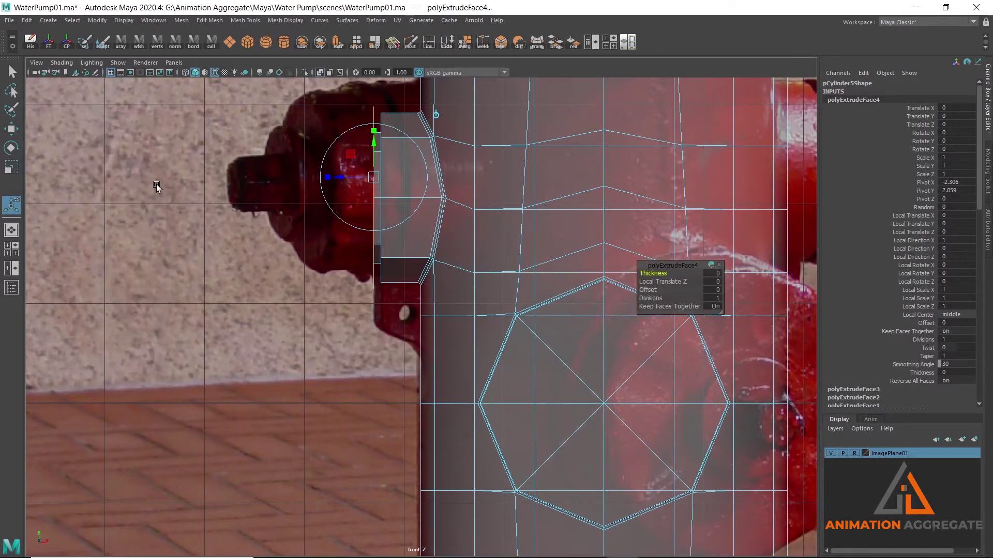
Push the extruded ring outward, then extrude again with a 0.11 inset
key(w)
drag(424, 200, 410, 199)
shift+right_drag(231, 126, 234, 153)
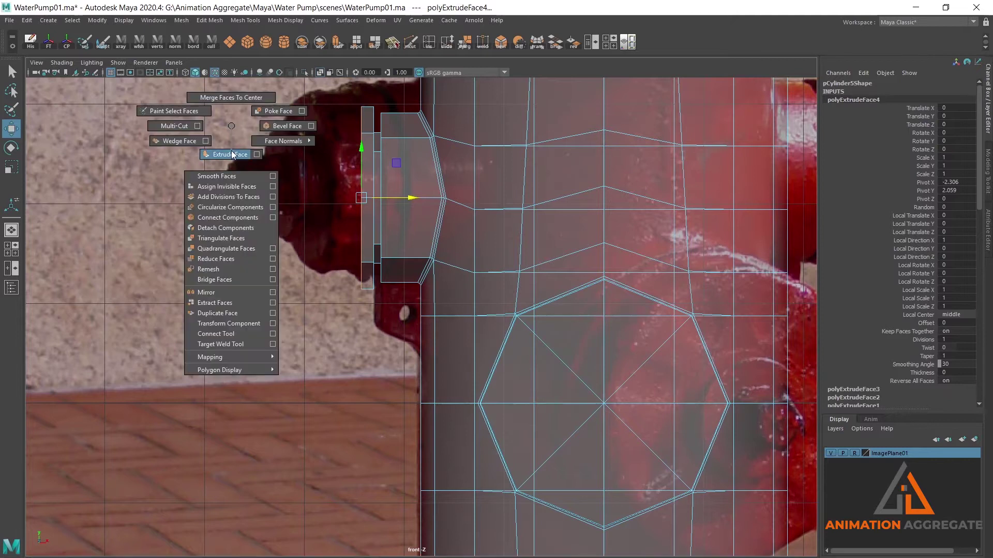
key(space)
key(space)
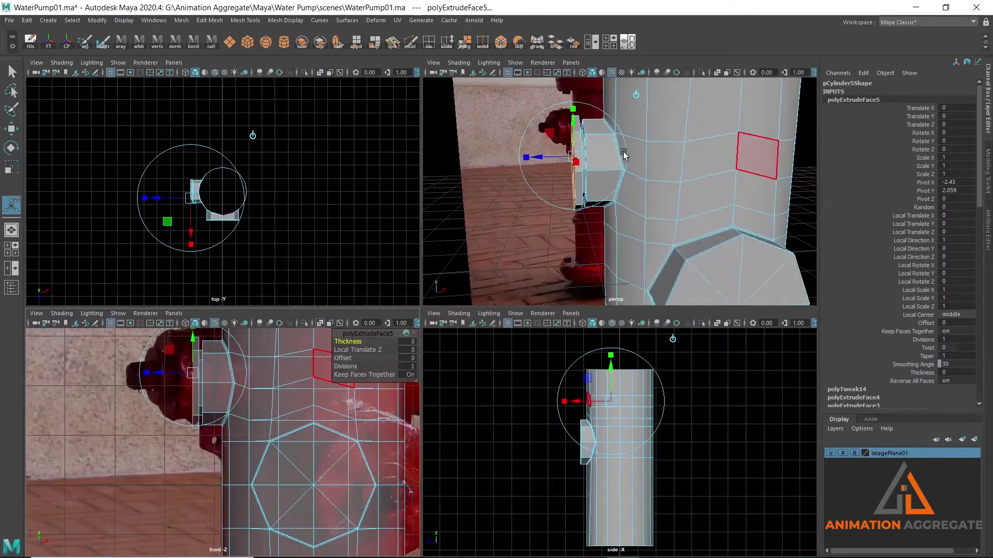
key(space)
alt+drag(427, 205, 333, 335)
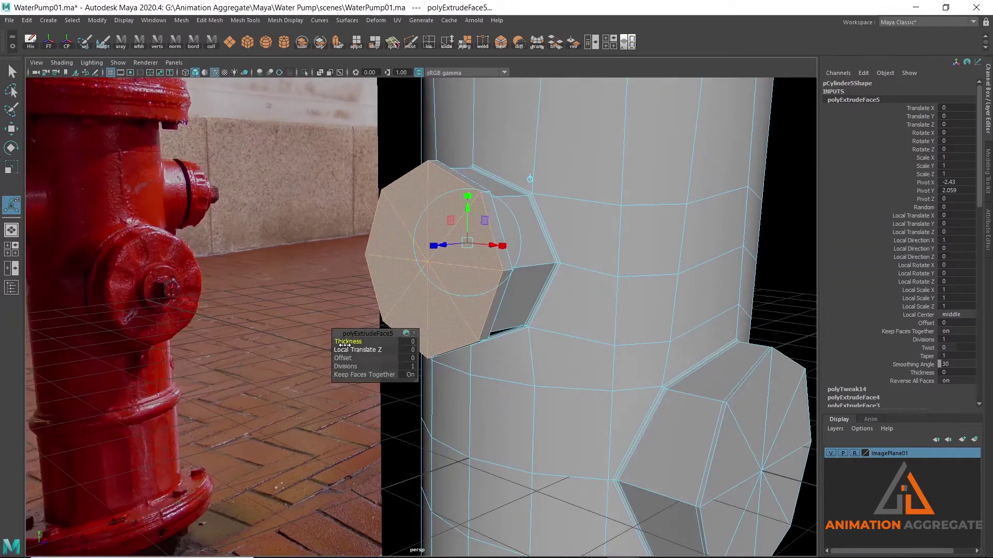
drag(343, 358, 377, 238)
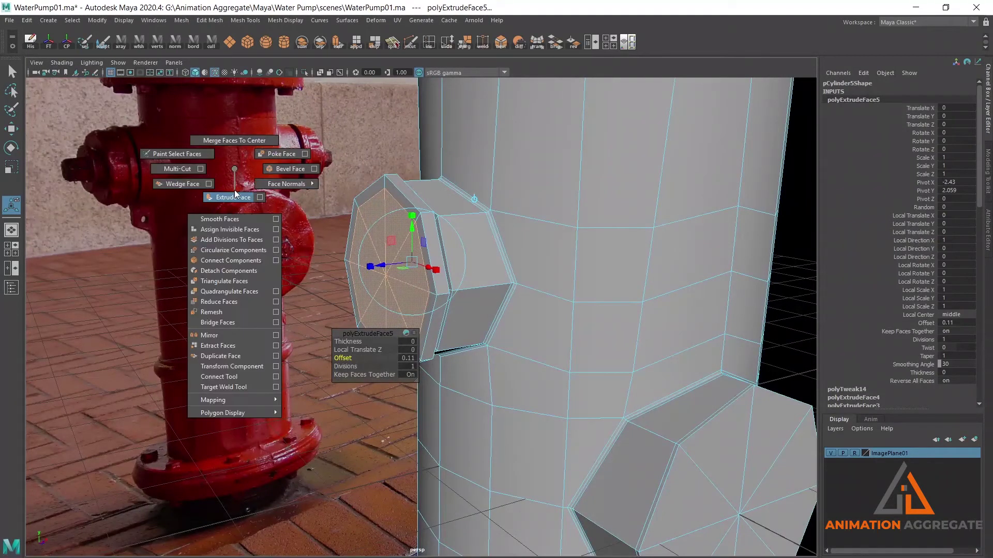
Extrude the cap face outward to lengthen the nozzle, then extrude its octagonal end face
shift+right_drag(233, 169, 234, 150)
key(w)
drag(424, 274, 400, 281)
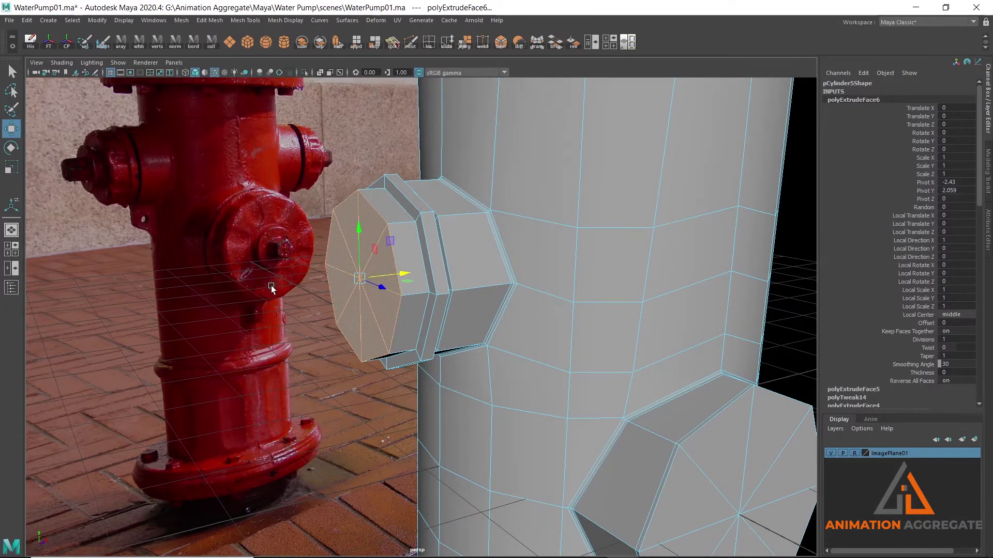
scroll(246, 232, up, 3)
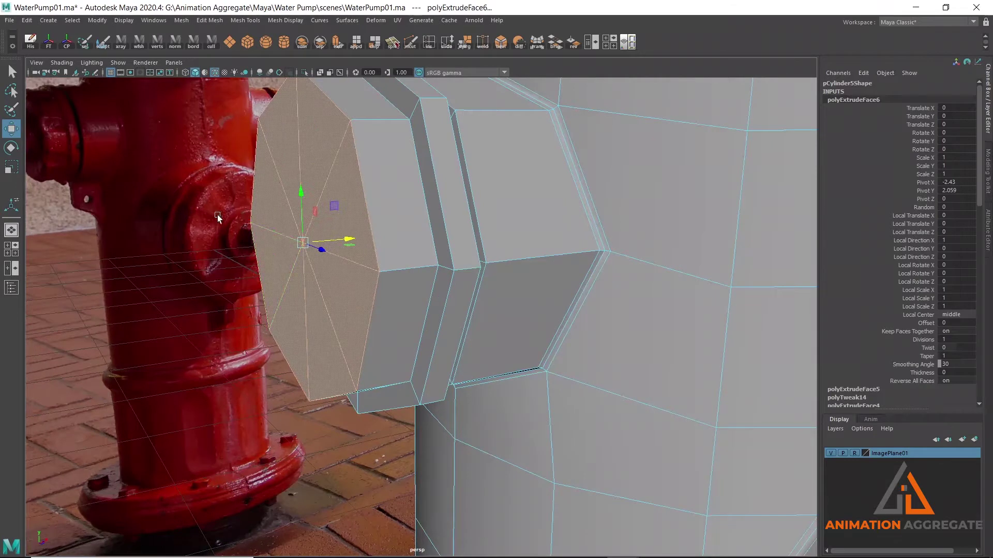
alt+middle_drag(217, 218, 349, 234)
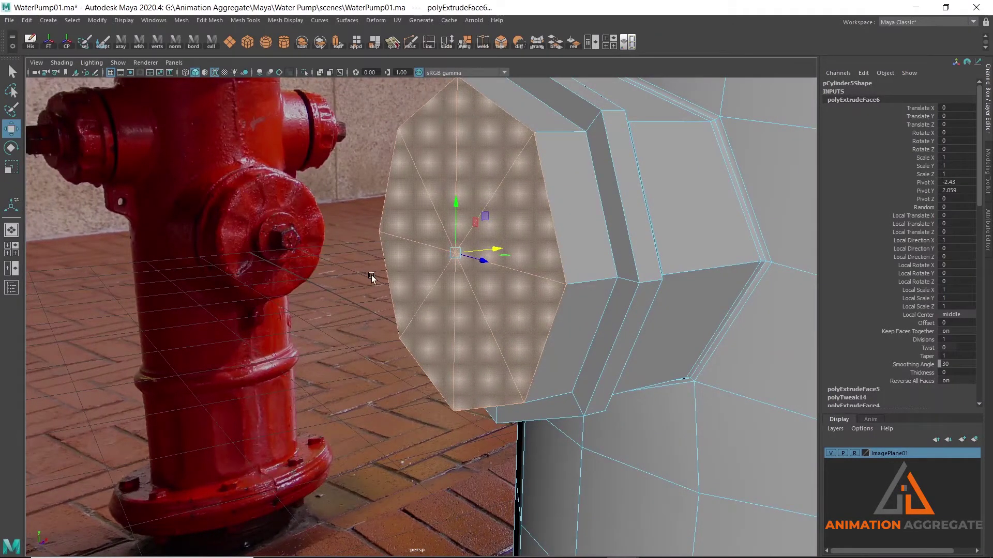
shift+right_drag(279, 142, 284, 165)
Scale the new extrusion inward into a smaller central octagon
key(r)
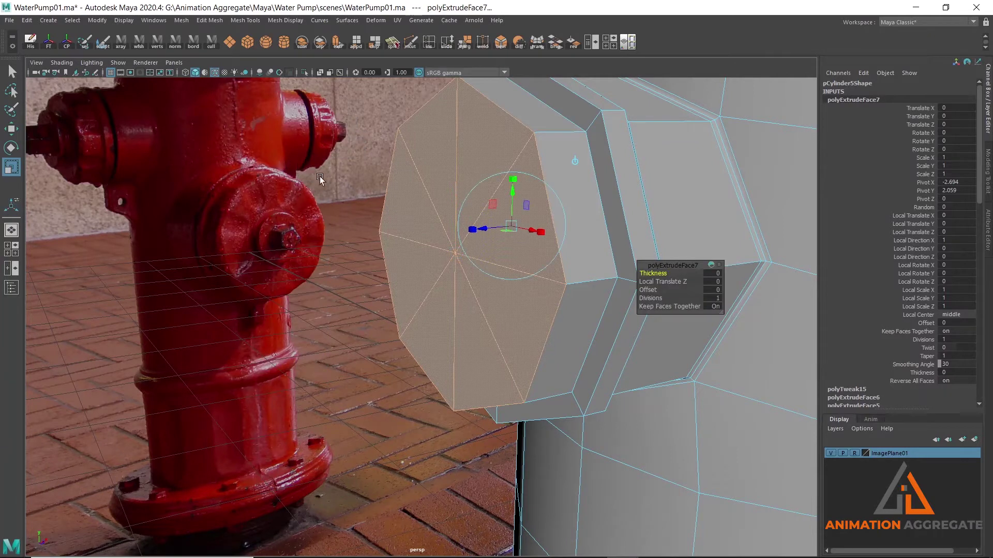
mouse_move(447, 254)
mouse_down()
mouse_move(328, 276)
mouse_move(417, 256)
mouse_up()
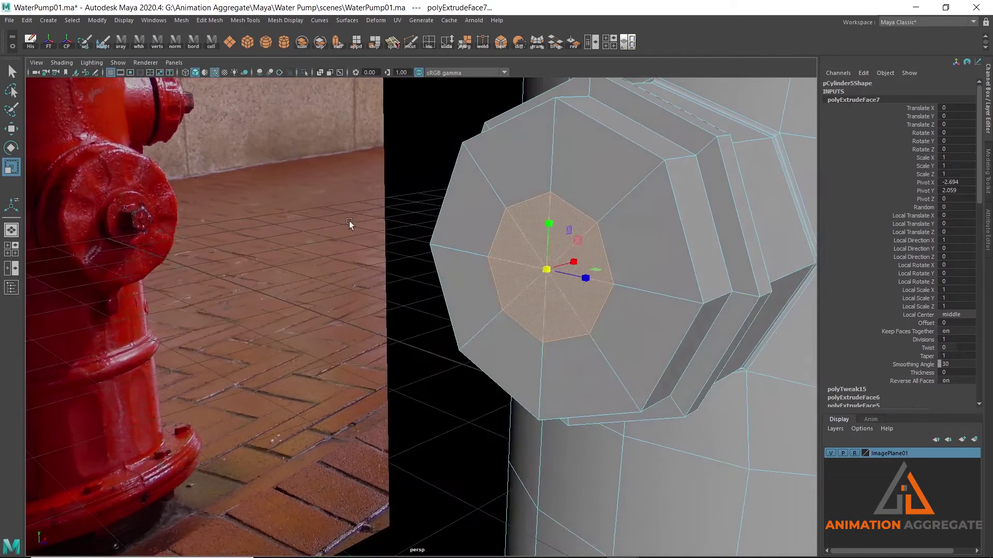
shift+right_drag(315, 156, 316, 176)
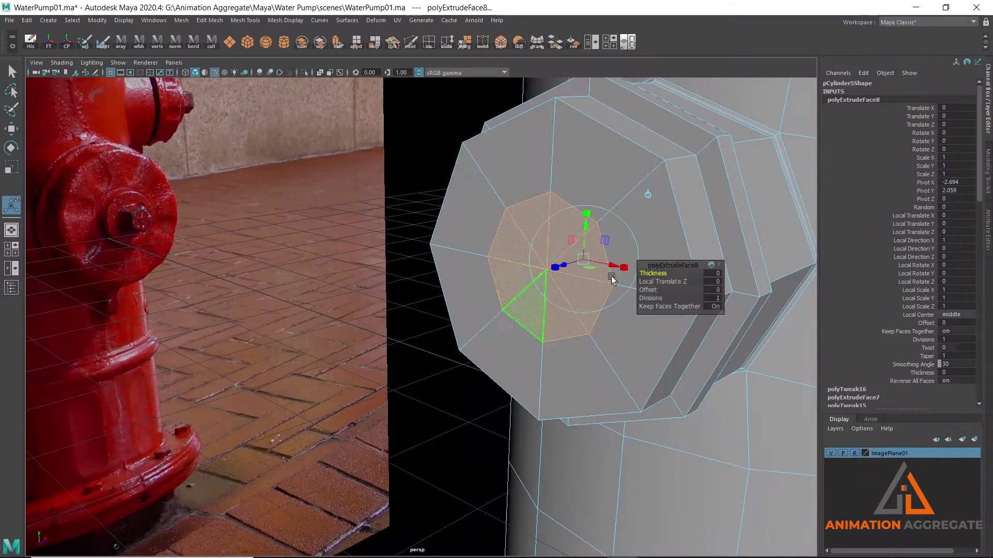
click(591, 281)
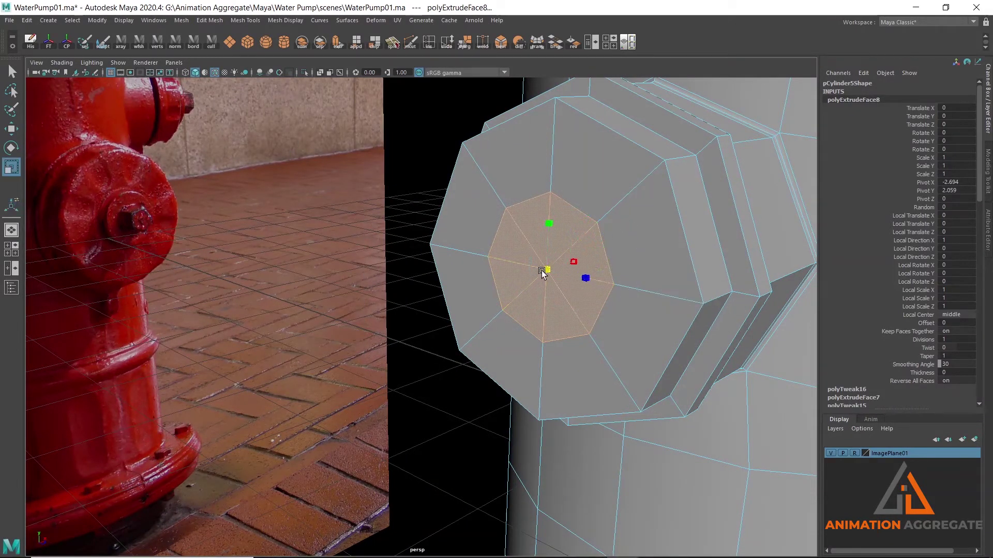
Extrude the inset octagon along its normal and return to object mode to inspect the cap
shift+right_click(267, 166)
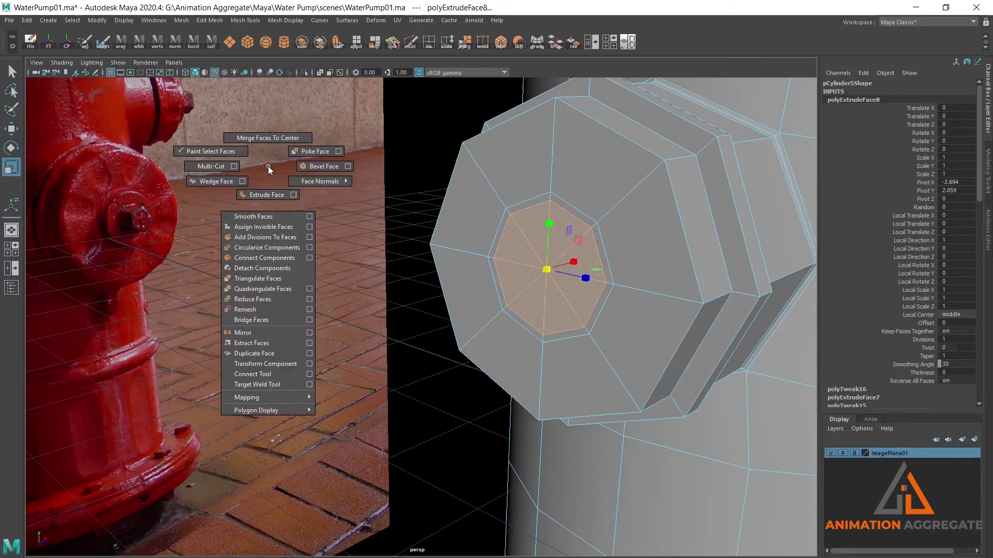
shift+right_drag(267, 165, 270, 180)
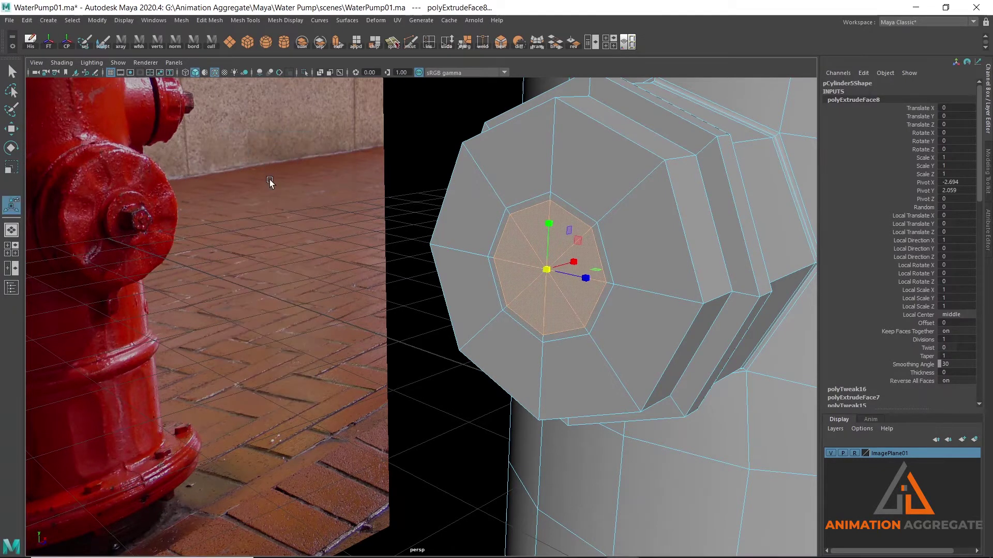
mouse_move(576, 259)
mouse_down()
mouse_move(594, 277)
mouse_move(548, 219)
mouse_up()
scroll(593, 278, down, 3)
right_drag(548, 219, 613, 313)
key(F8)
scroll(613, 313, down, 3)
mouse_move(569, 269)
alt+mouse_down()
mouse_move(554, 255)
mouse_move(465, 243)
alt+mouse_up()
scroll(447, 237, up, 3)
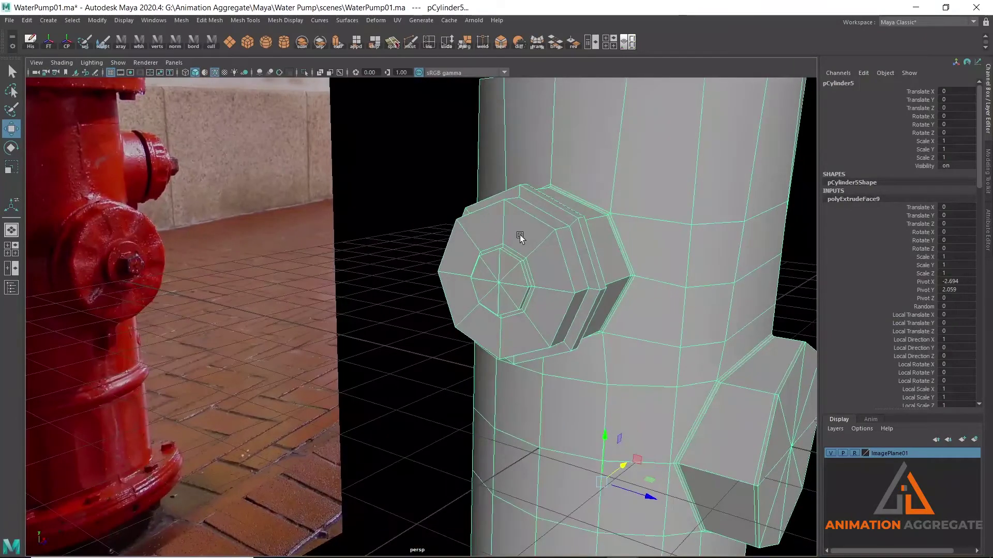
scroll(465, 253, down, 3)
scroll(497, 281, up, 5)
scroll(467, 277, up, 2)
mouse_move(467, 276)
alt+mouse_down()
mouse_move(390, 240)
mouse_move(521, 251)
alt+mouse_up()
scroll(514, 251, up, 2)
scroll(508, 301, up, 2)
Select spoke and rim edges of the inset octagon and zoom in on the recess
scroll(508, 301, up, 1)
right_drag(528, 234, 525, 205)
click(553, 252)
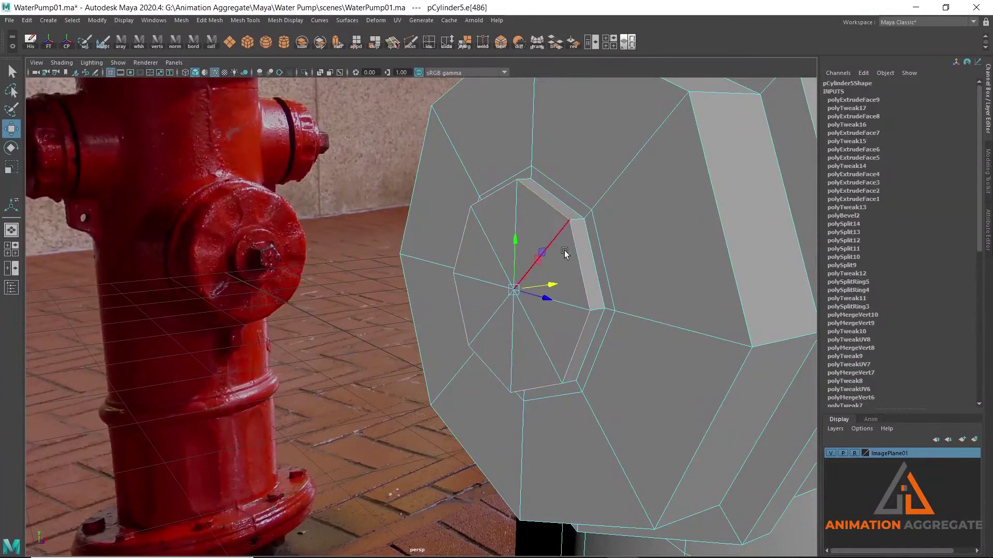
click(601, 260)
alt+drag(580, 259, 564, 261)
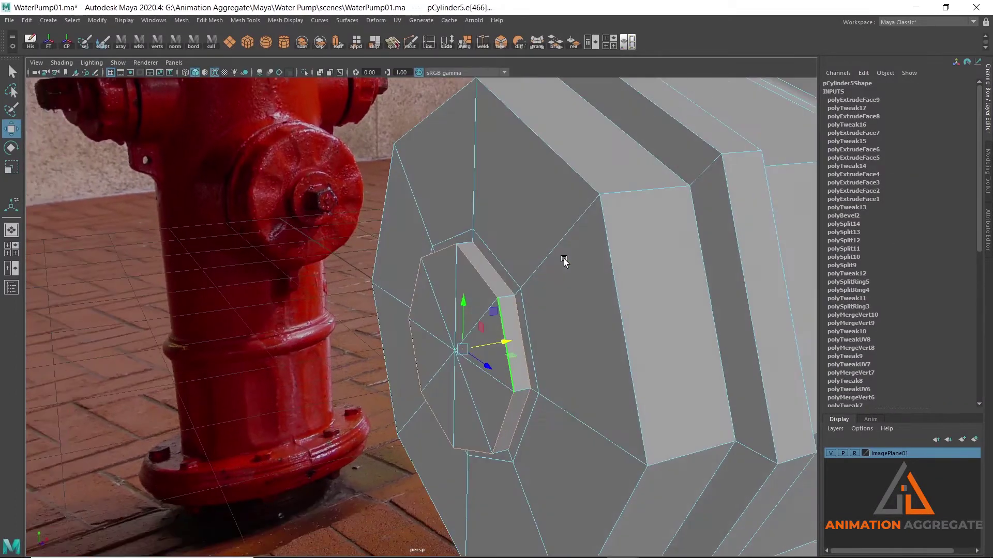
alt+drag(493, 268, 485, 329)
scroll(485, 329, up, 3)
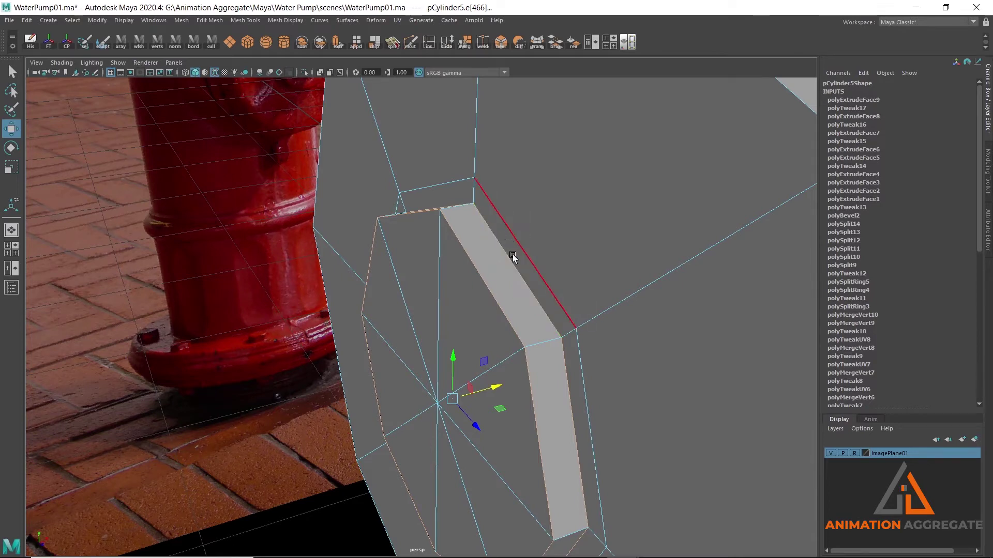
scroll(511, 249, down, 3)
scroll(499, 227, down, 1)
scroll(499, 227, down, 1)
scroll(500, 228, down, 1)
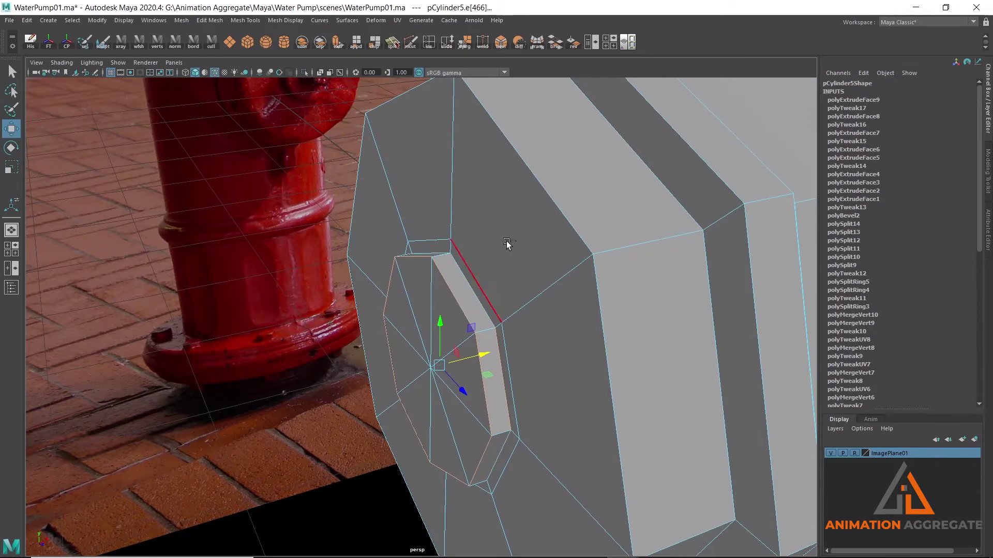
Undo back to the inset face, shrink it, and extrude it inward into a recess
key(ctrl+z)
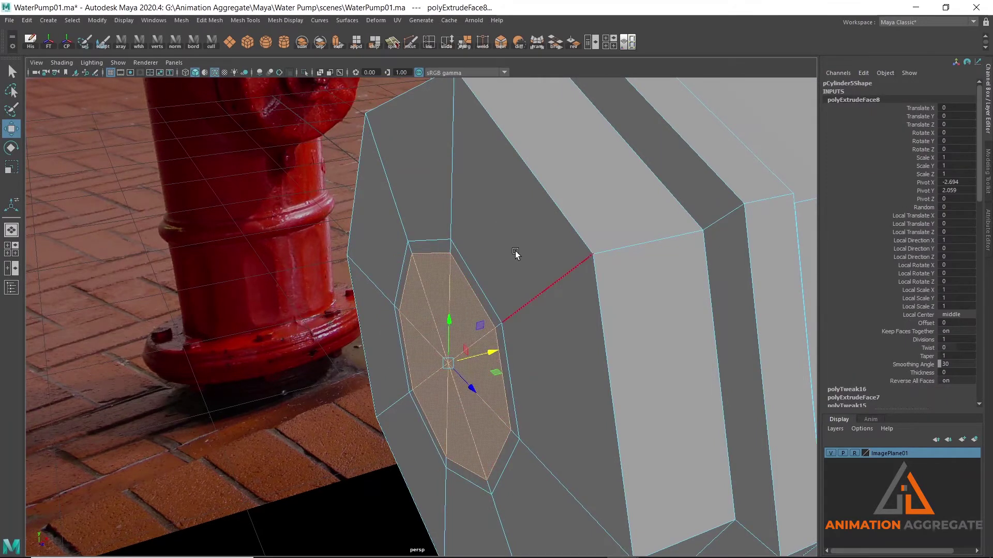
key(ctrl+z)
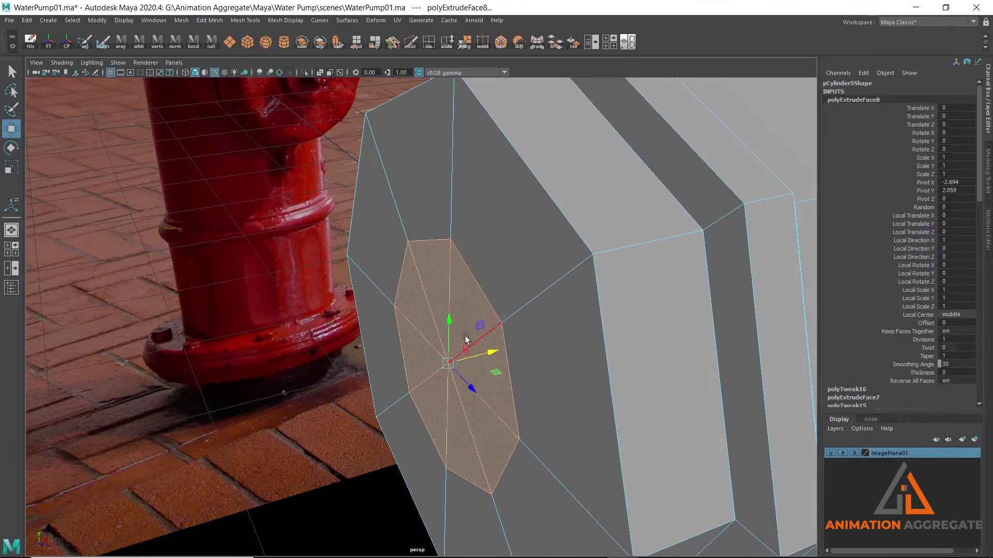
key(r)
drag(448, 363, 463, 221)
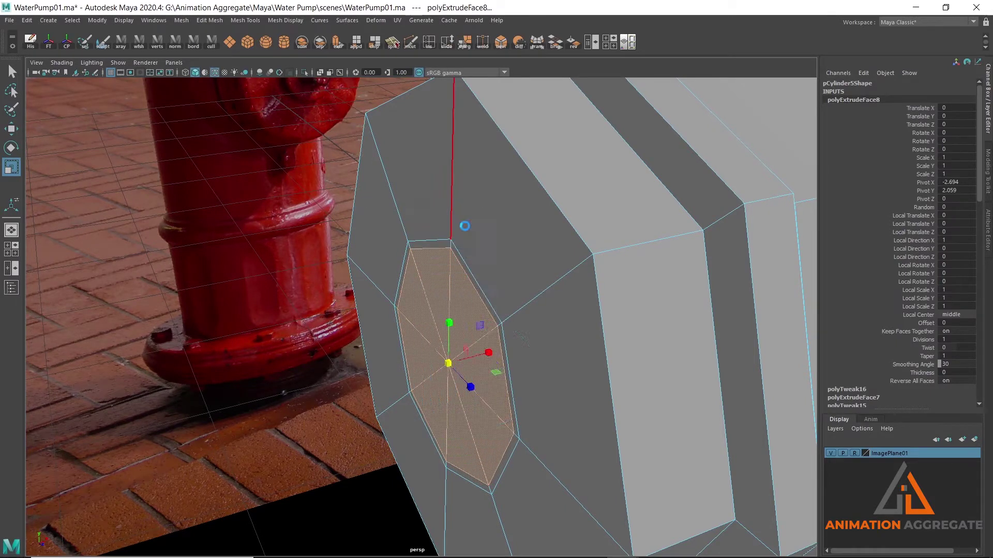
key(ctrl+e)
key(w)
drag(491, 353, 488, 354)
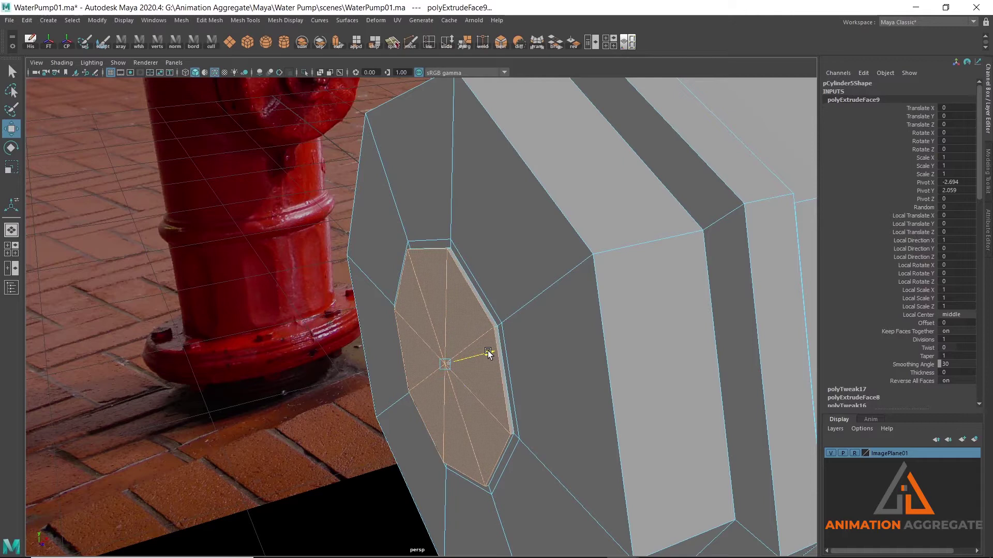
Extrude the recessed octagon twice more, pulling it back out into a raised lip
shift+right_drag(478, 194, 484, 212)
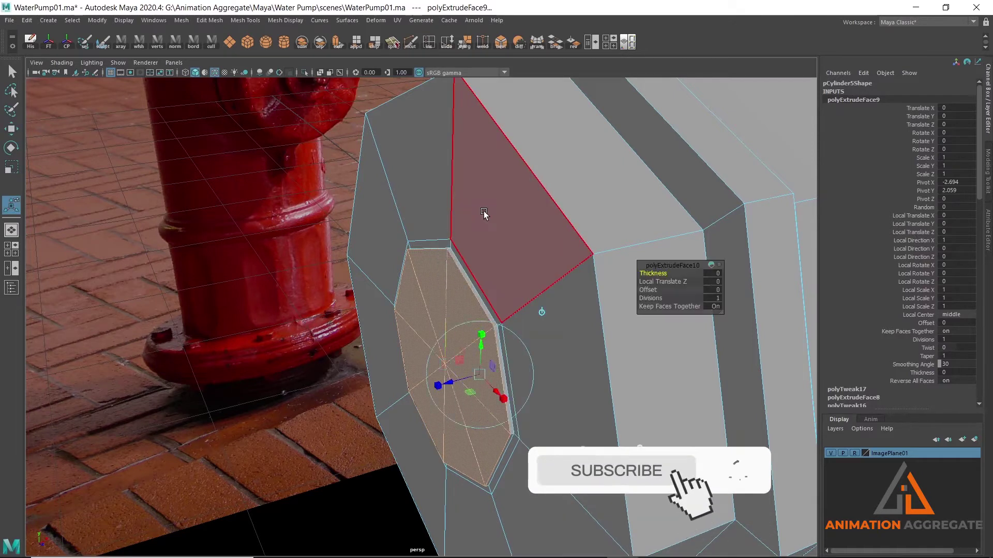
key(r)
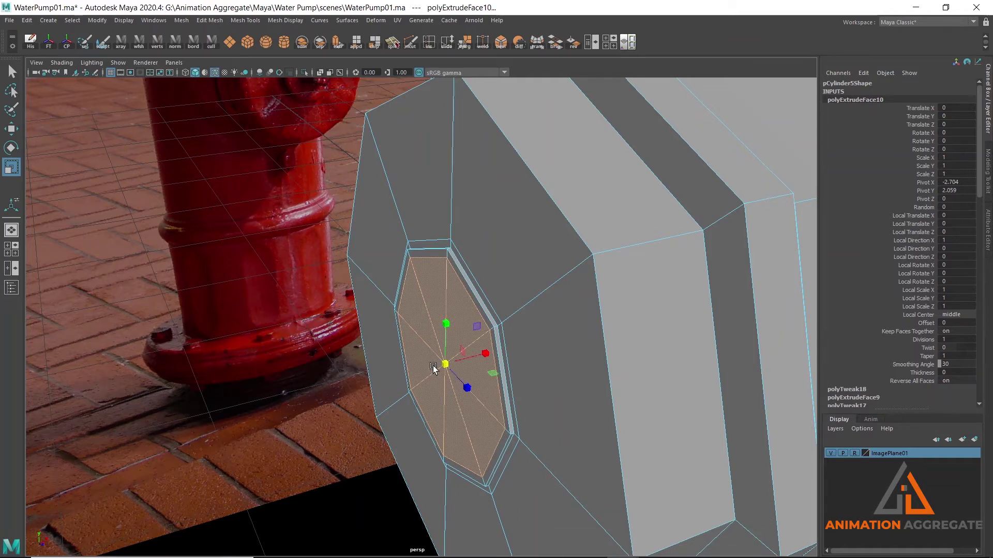
key(w)
shift+right_drag(506, 200, 504, 229)
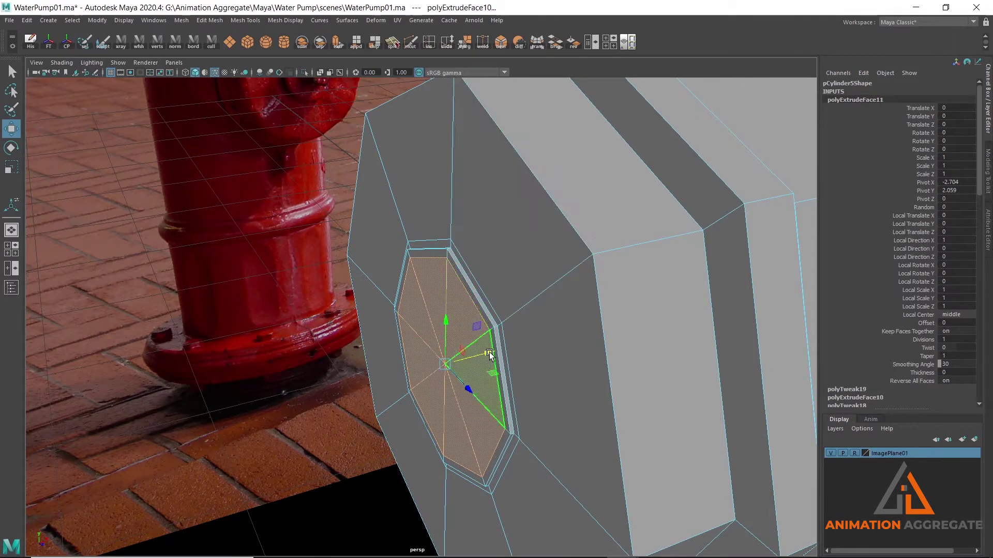
drag(486, 354, 483, 355)
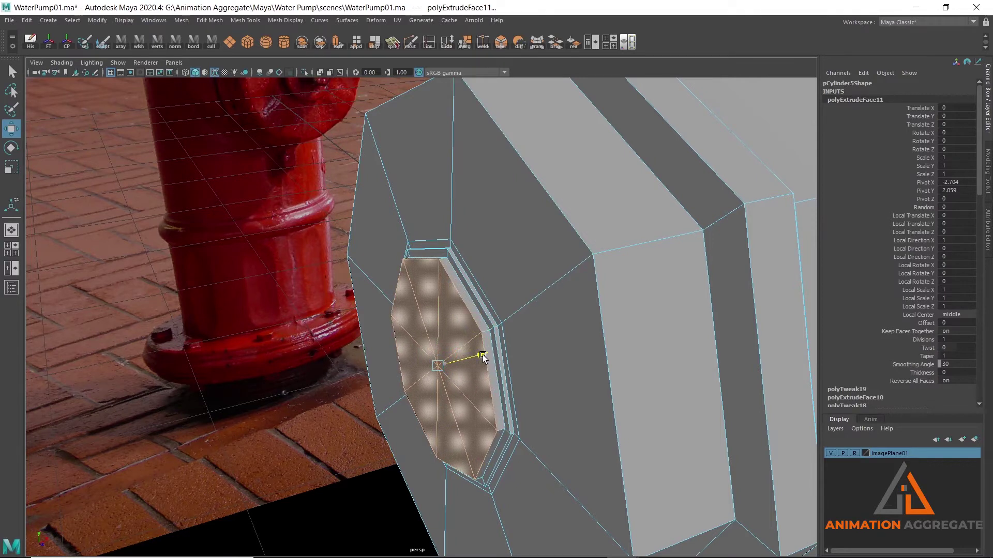
mouse_move(450, 299)
alt+mouse_down()
mouse_move(389, 236)
mouse_move(412, 254)
mouse_move(443, 181)
mouse_move(554, 163)
alt+mouse_up()
right_drag(554, 164, 568, 171)
alt+drag(569, 171, 567, 244)
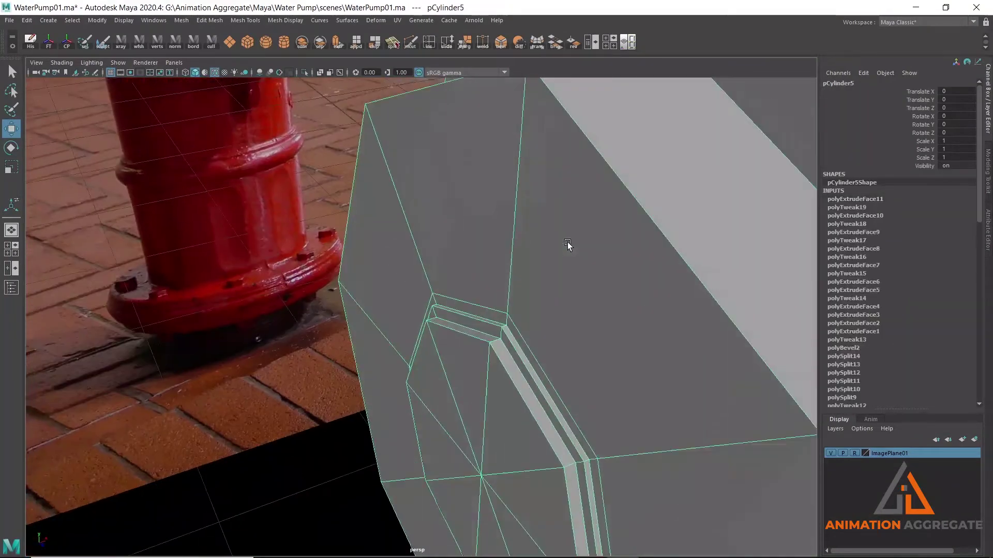
right_drag(484, 277, 496, 255)
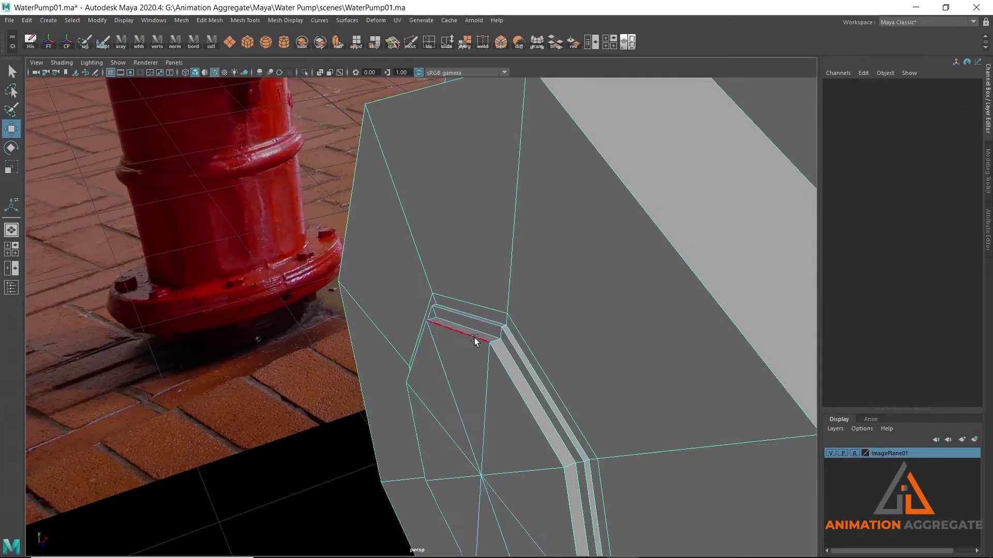
Select the edge loop around the recess rim and neighbouring edges on the cap
double_click(474, 337)
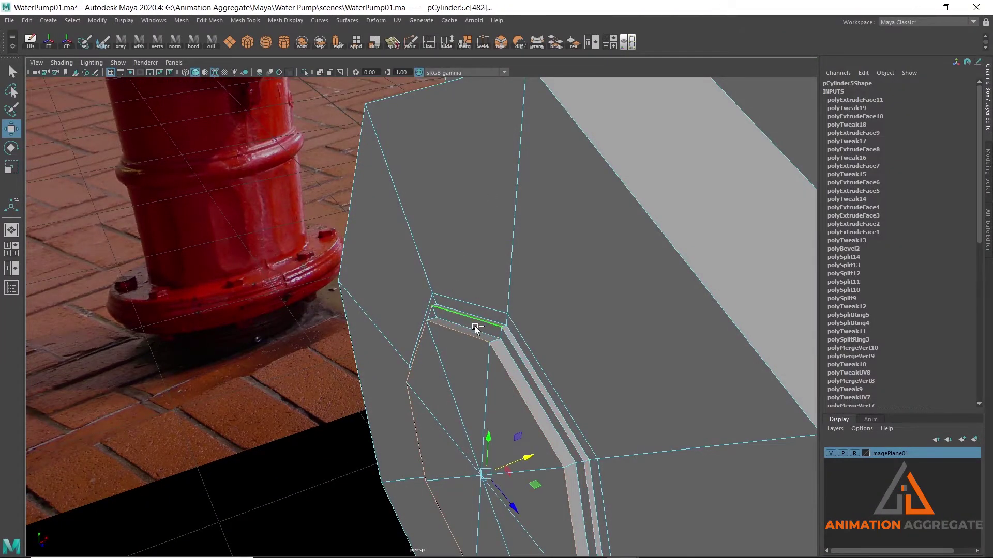
mouse_move(571, 364)
alt+mouse_down()
mouse_move(478, 281)
mouse_move(526, 333)
mouse_move(610, 291)
mouse_move(590, 310)
mouse_move(325, 285)
mouse_move(388, 282)
mouse_move(400, 234)
alt+mouse_up()
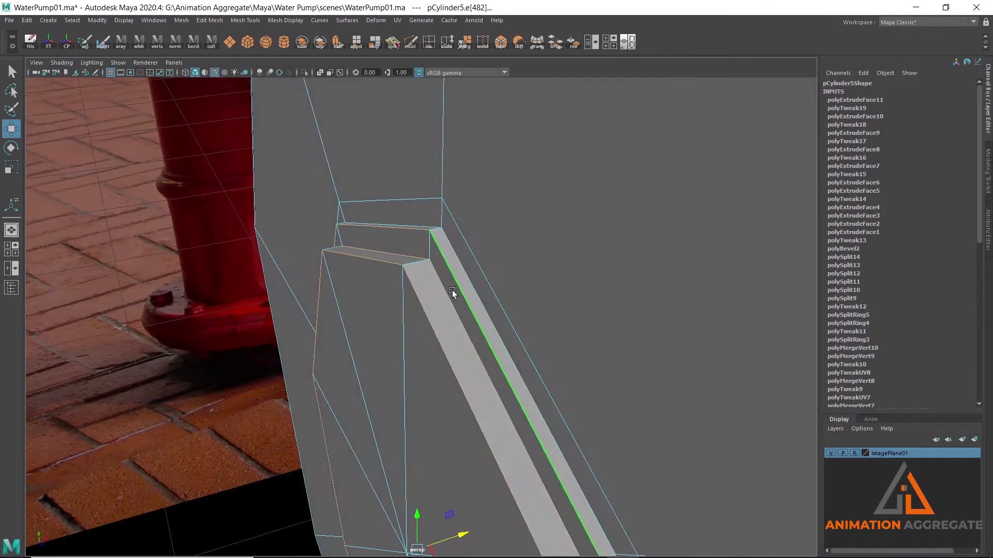
scroll(455, 299, up, 5)
alt+drag(460, 304, 481, 360)
click(481, 368)
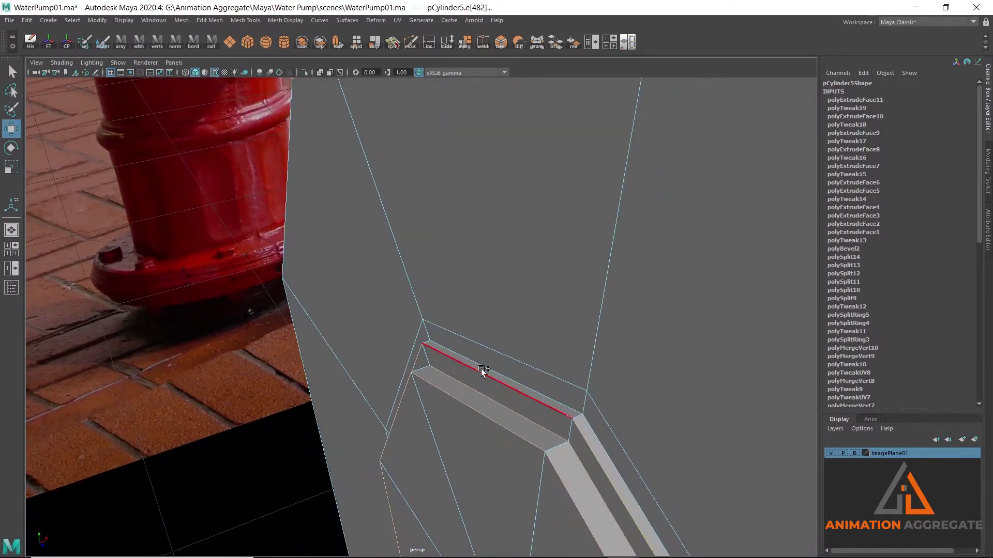
click(531, 382)
scroll(620, 362, down, 5)
mouse_move(584, 283)
alt+mouse_down()
mouse_move(550, 284)
mouse_move(474, 337)
alt+mouse_up()
click(473, 337)
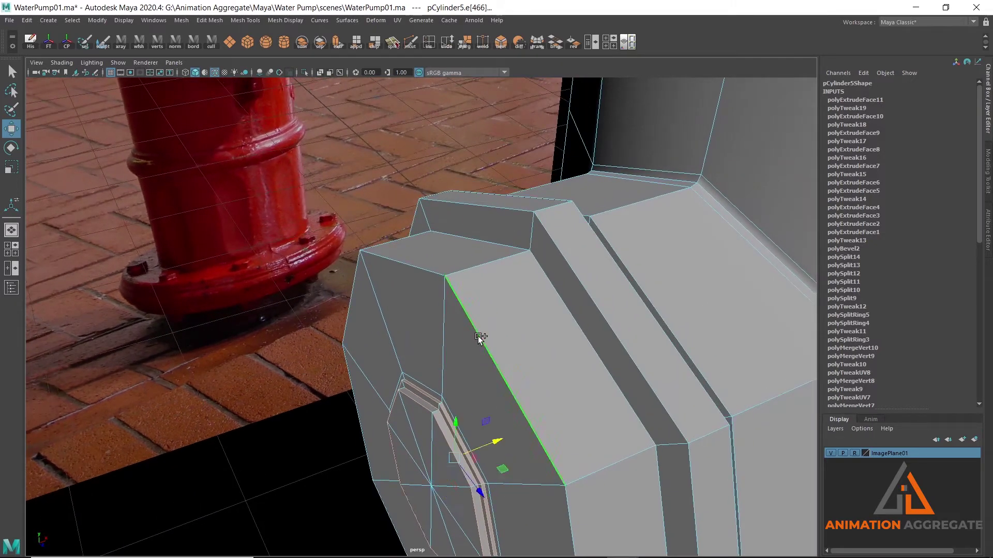
click(560, 318)
click(598, 301)
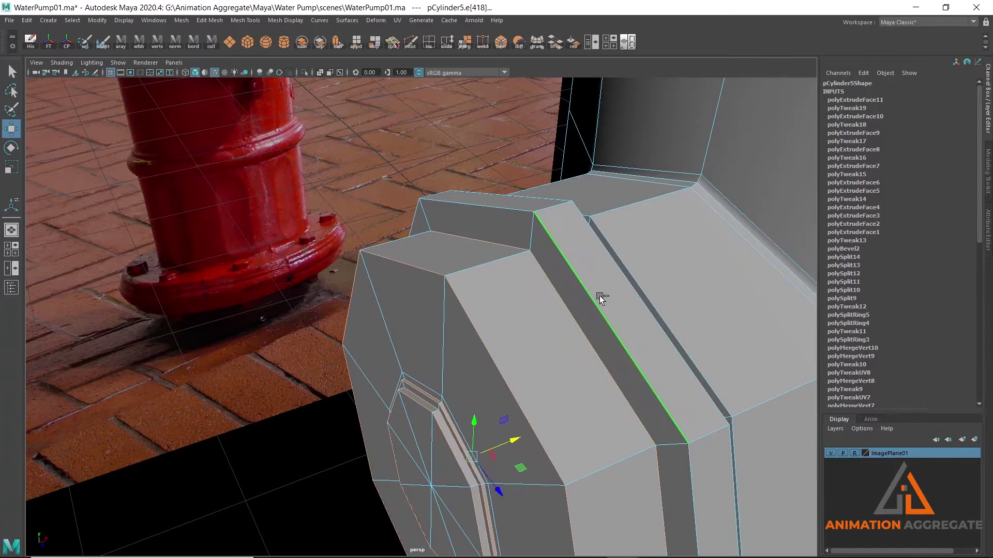
Add the side block's rim edges (e[26:27]) to the selection and bevel them
scroll(516, 328, up, 3)
alt+drag(516, 328, 290, 243)
click(310, 282)
scroll(342, 314, down, 2)
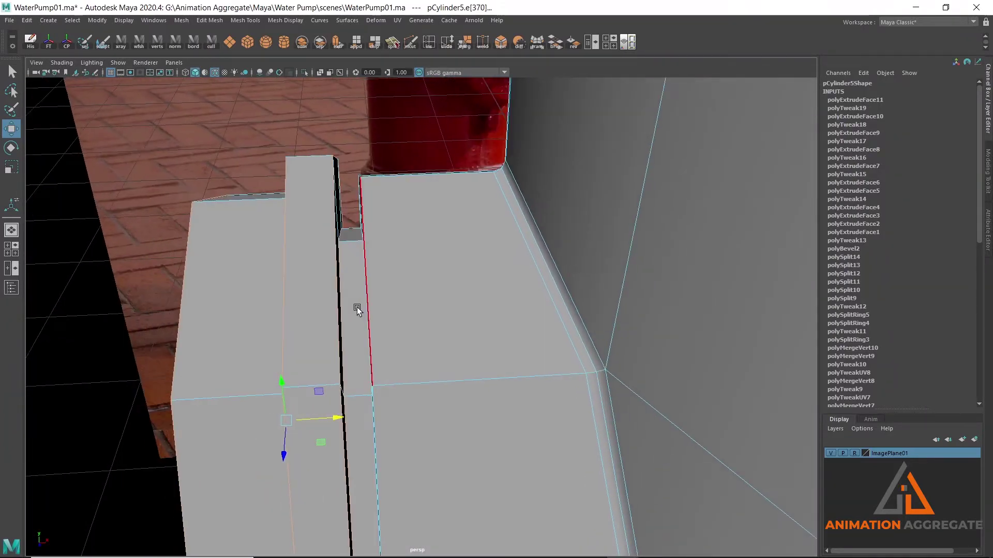
alt+drag(356, 308, 361, 309)
click(393, 331)
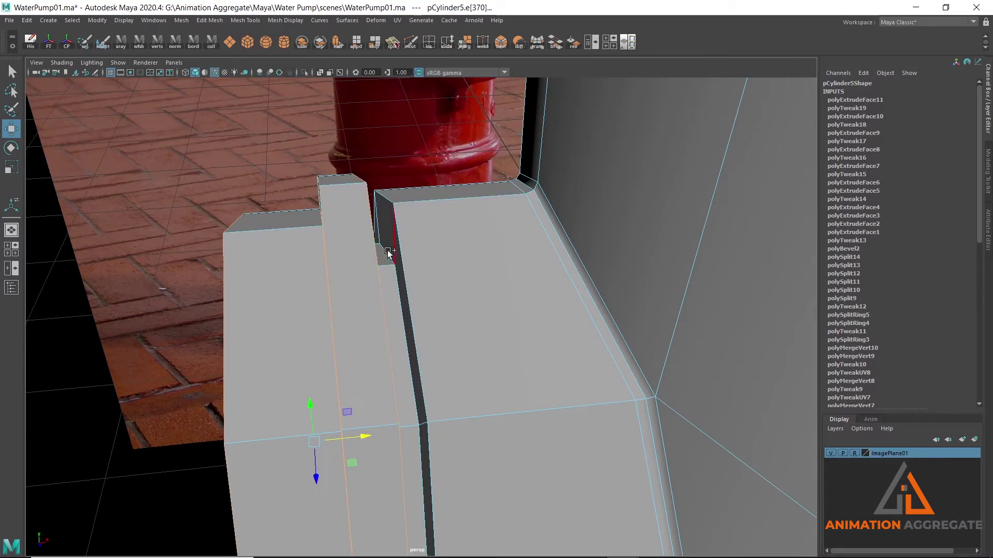
click(397, 289)
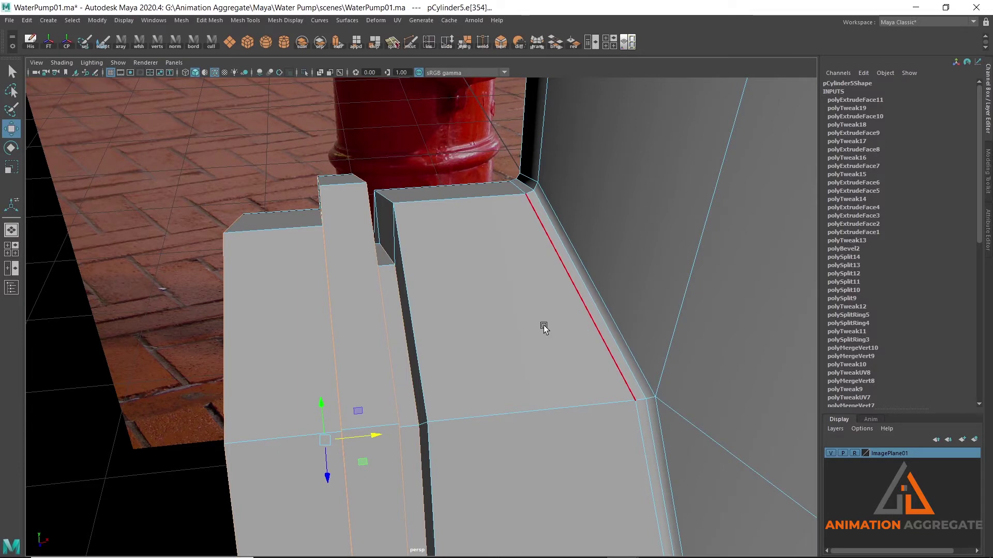
alt+drag(543, 327, 455, 276)
scroll(436, 250, up, 2)
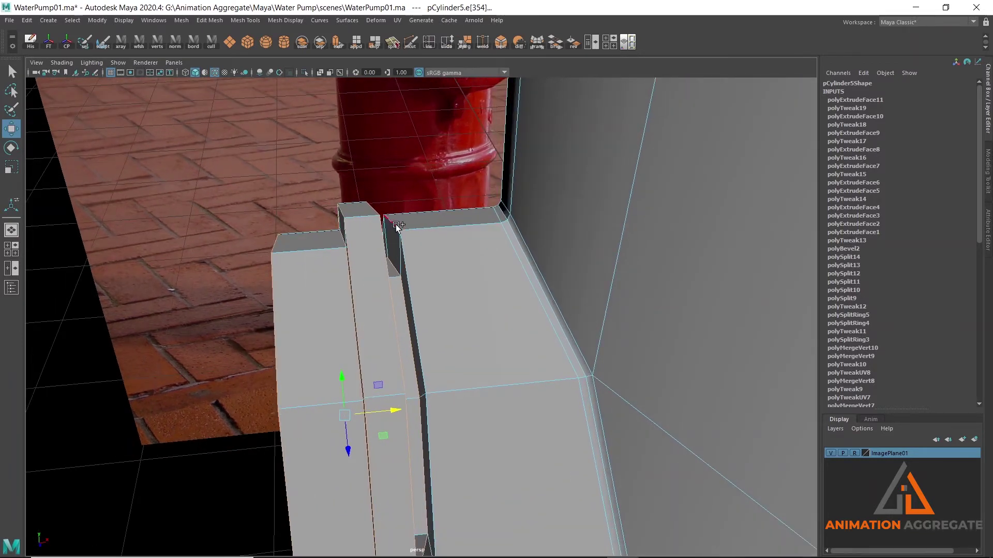
click(520, 254)
mouse_move(492, 273)
alt+mouse_down()
mouse_move(458, 307)
mouse_move(438, 253)
alt+mouse_up()
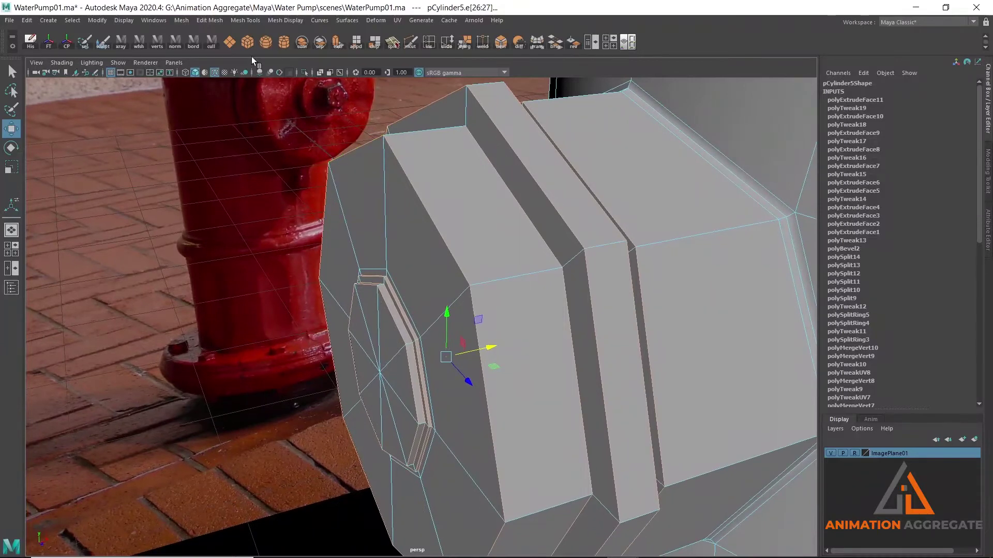
click(209, 20)
click(212, 64)
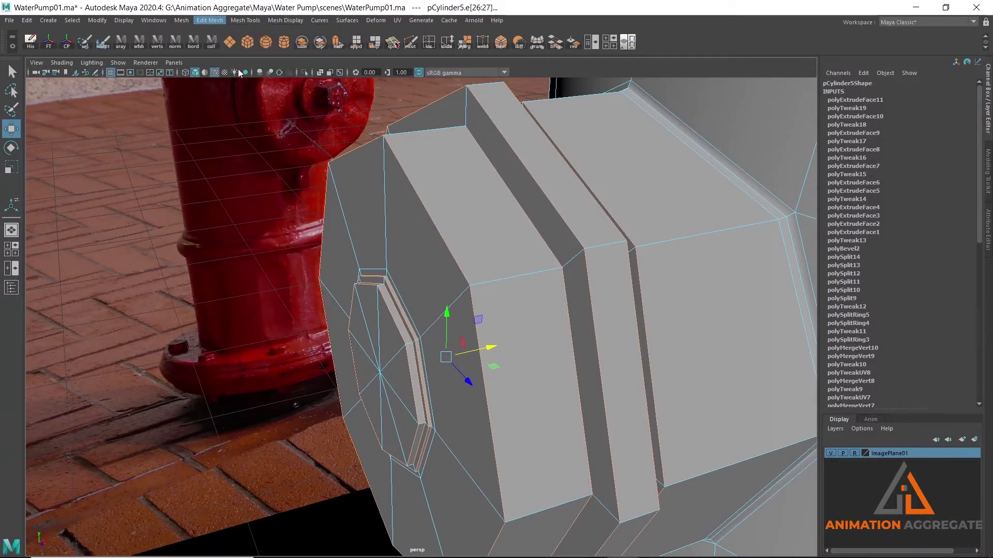
Set the rim bevel to fraction 0.66 with 2 segments, then view the whole pump body
mouse_move(404, 147)
alt+right_down()
mouse_move(421, 225)
mouse_move(612, 292)
alt+right_up()
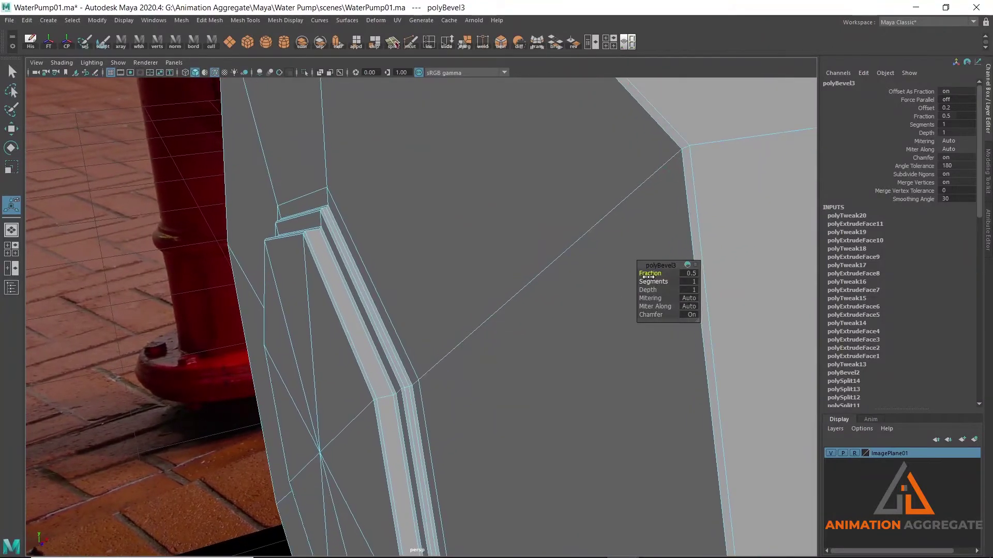
drag(650, 274, 662, 275)
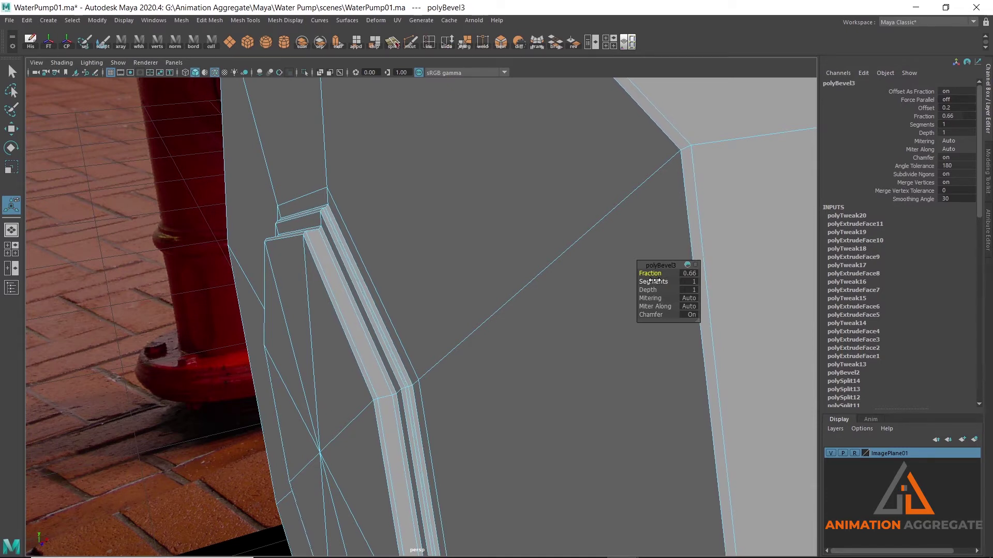
drag(654, 282, 659, 282)
right_drag(463, 212, 528, 176)
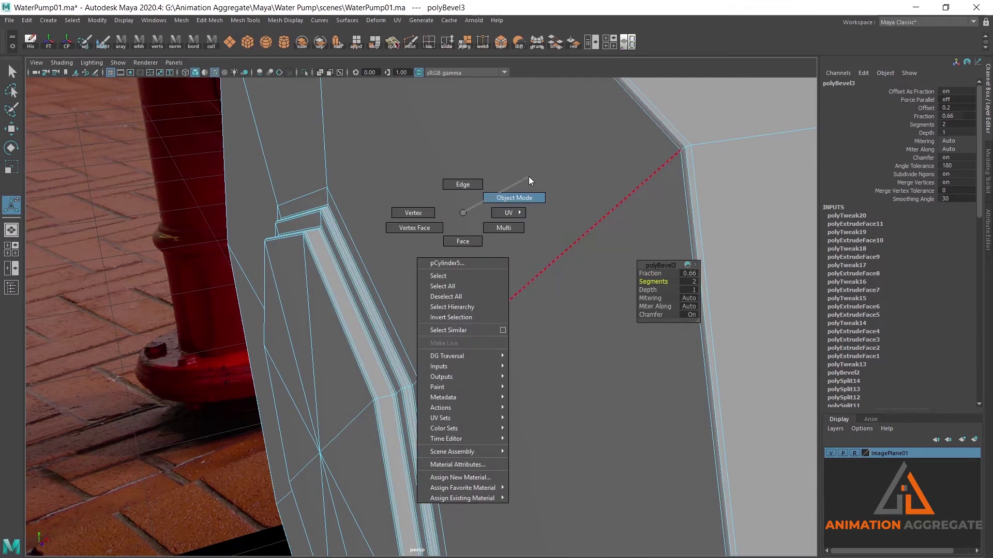
alt+right_drag(573, 149, 622, 269)
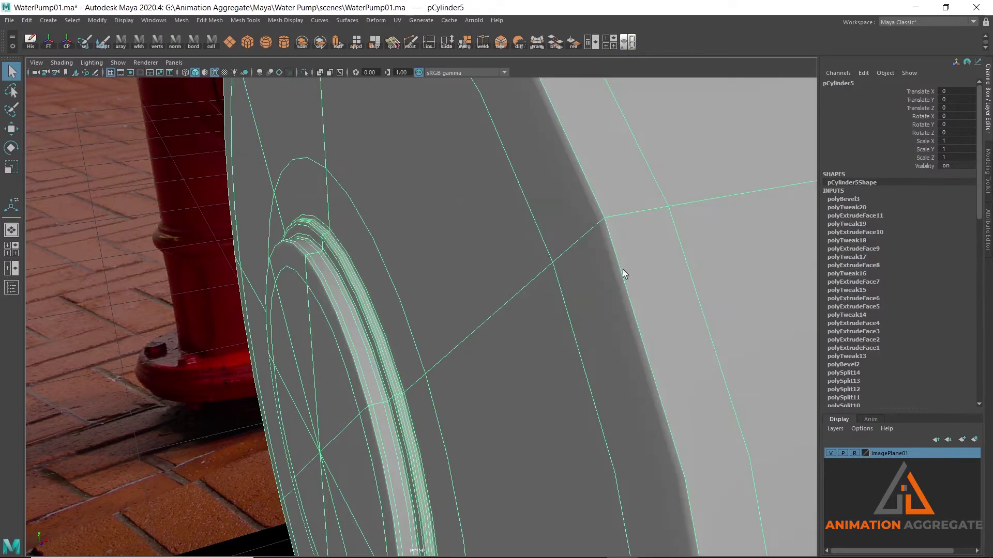
alt+drag(622, 269, 352, 180)
click(353, 180)
alt+drag(367, 244, 496, 217)
Orbit around the pump and maximise the front view
alt+right_drag(496, 218, 517, 248)
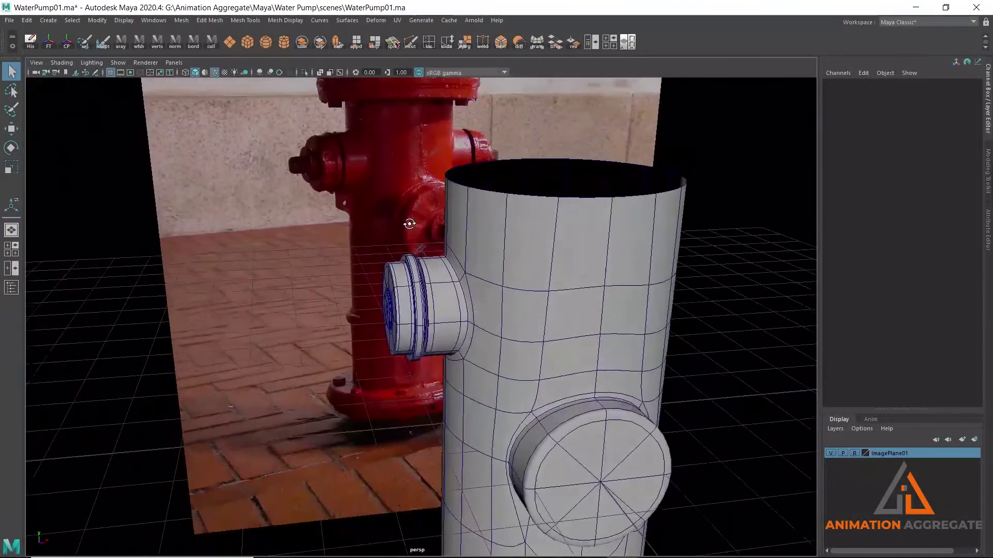
alt+middle_drag(517, 155, 485, 92)
mouse_move(484, 92)
alt+mouse_down()
mouse_move(472, 195)
mouse_move(368, 206)
mouse_move(450, 195)
mouse_move(511, 169)
mouse_move(527, 212)
mouse_move(491, 197)
alt+mouse_up()
scroll(511, 169, down, 5)
key(space)
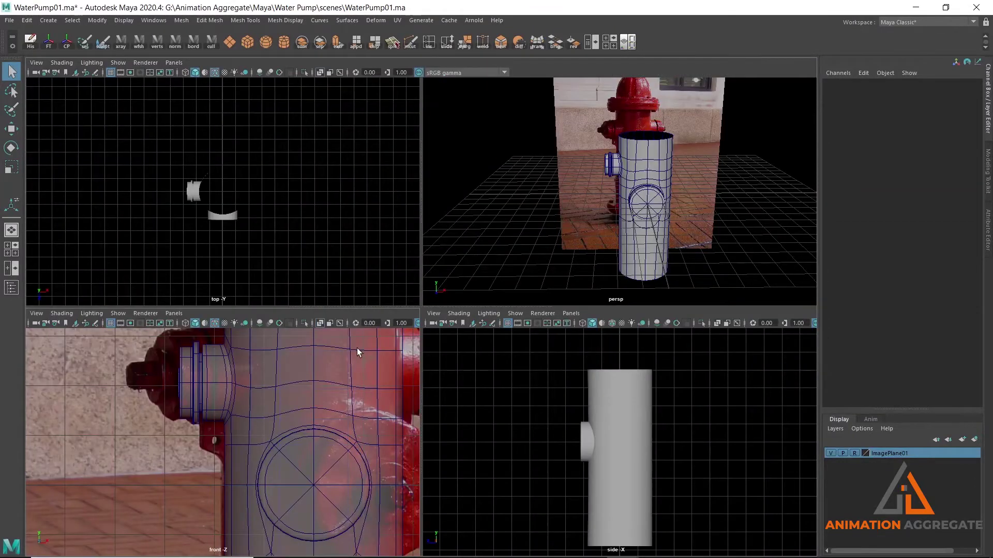
key(space)
scroll(443, 343, down, 5)
Marquee-select the right-half faces of pCylinder5, delete them, and return to object mode
click(487, 290)
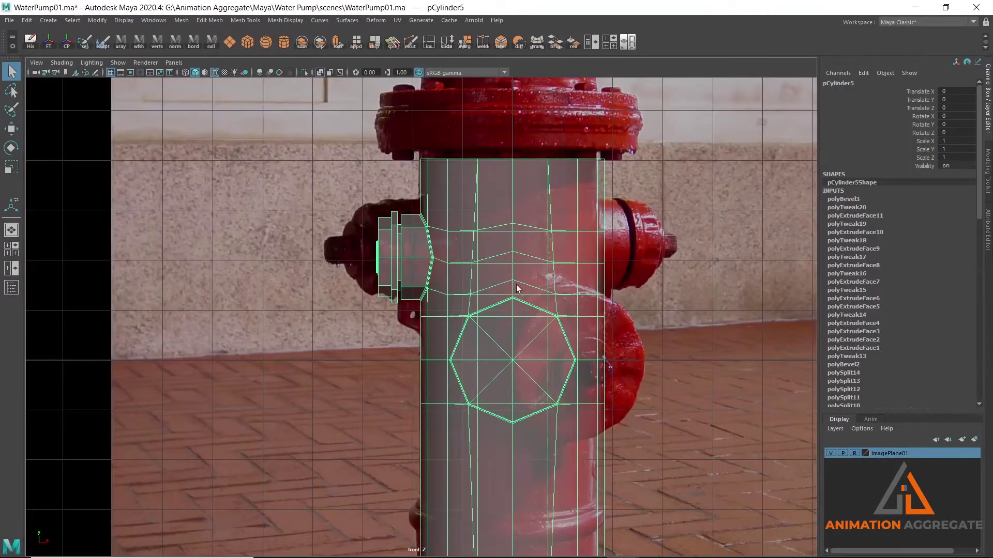
scroll(455, 220, down, 3)
right_click(455, 219)
click(543, 134)
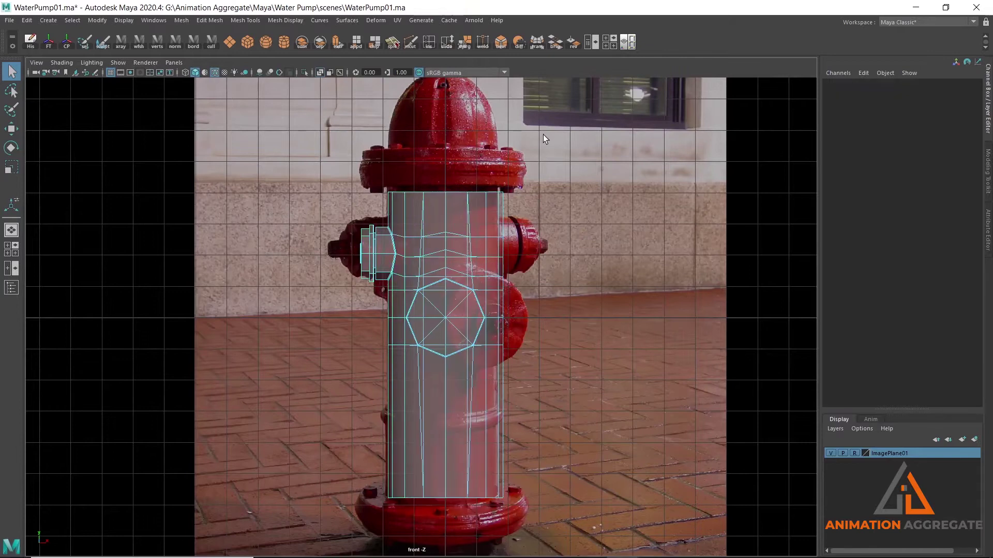
drag(518, 213, 460, 538)
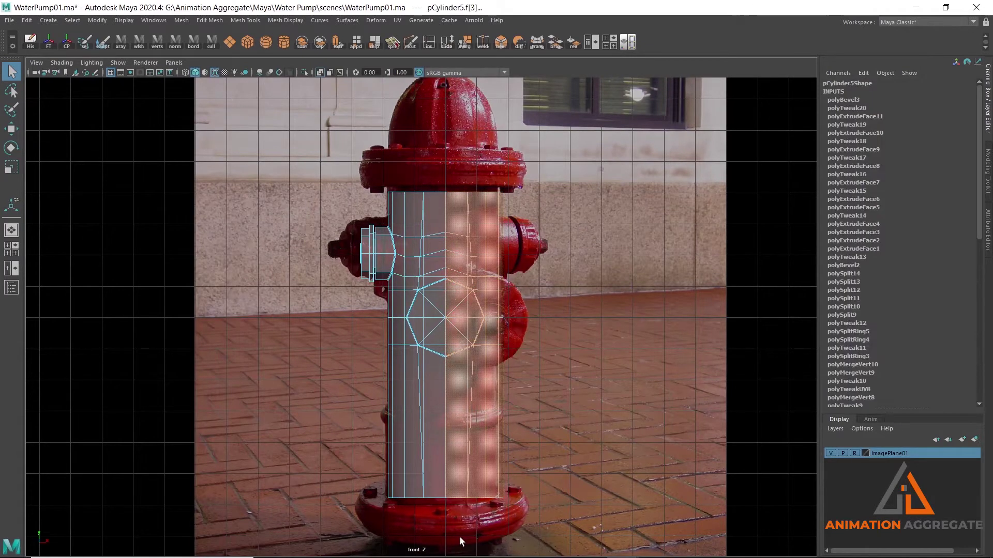
key(Delete)
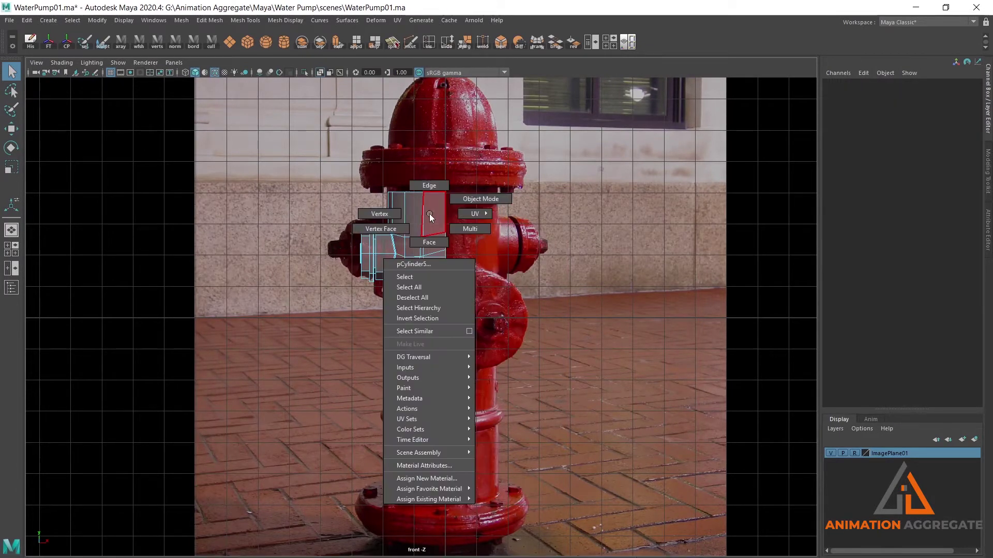
right_drag(430, 213, 428, 232)
Snap the half body's pivot onto a vertex of its centre seam using D
key(w)
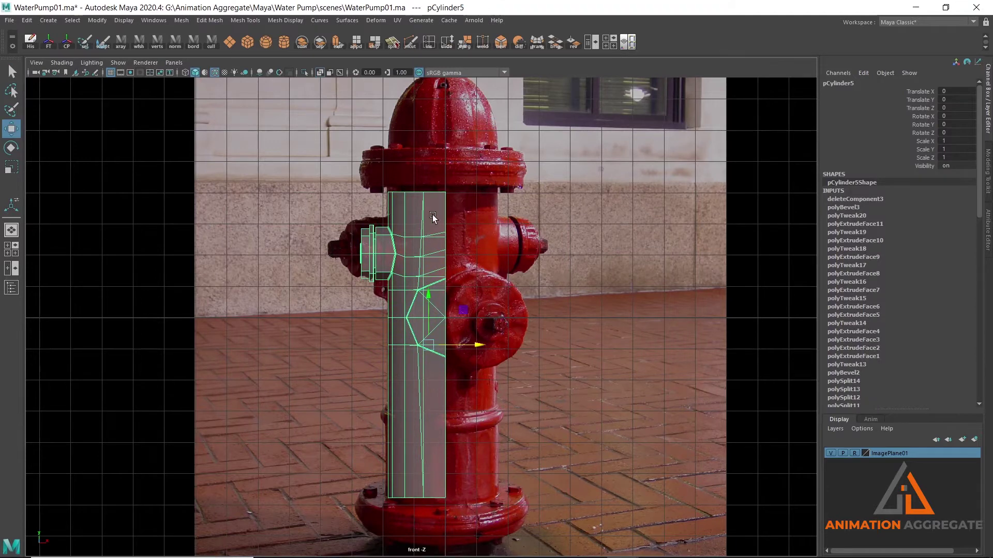
scroll(436, 221, up, 2)
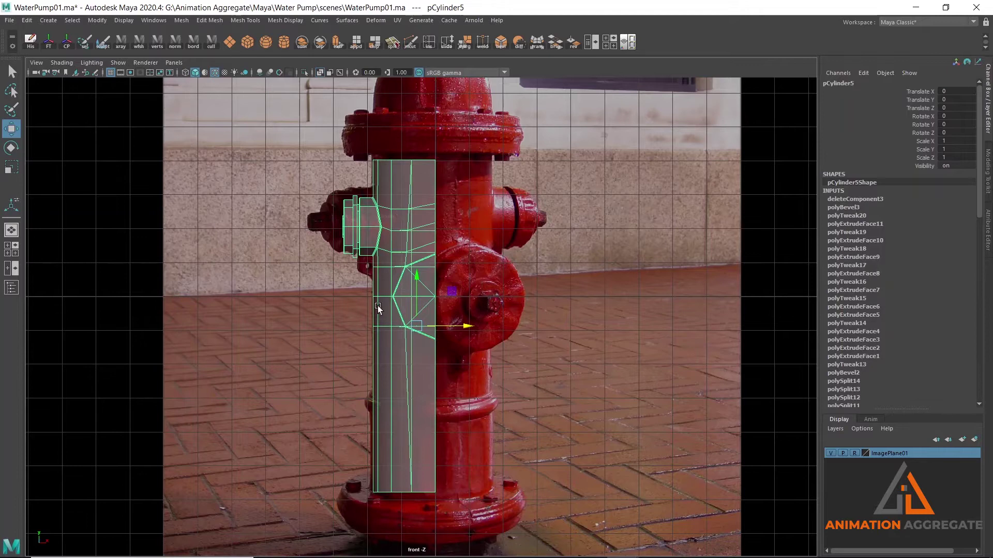
scroll(423, 294, up, 1)
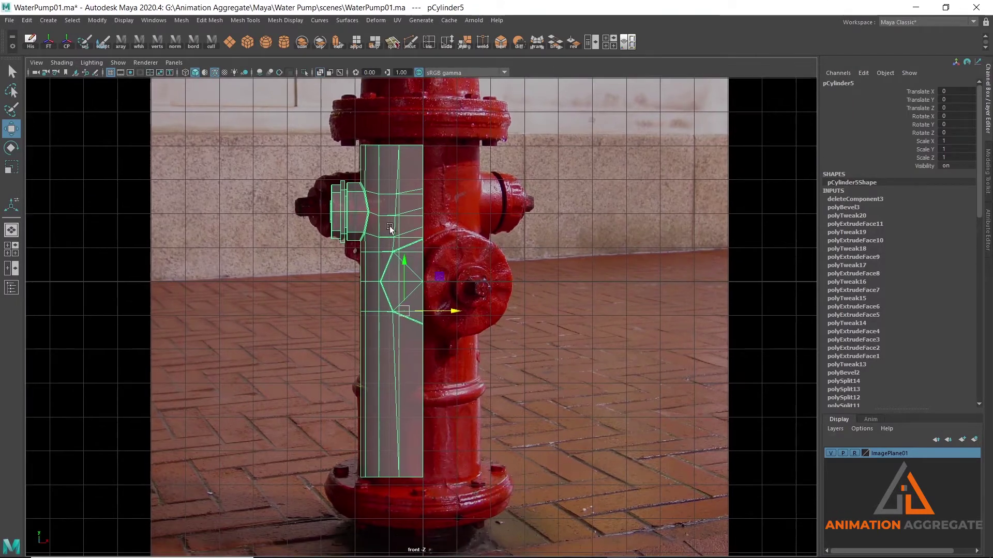
scroll(423, 289, up, 1)
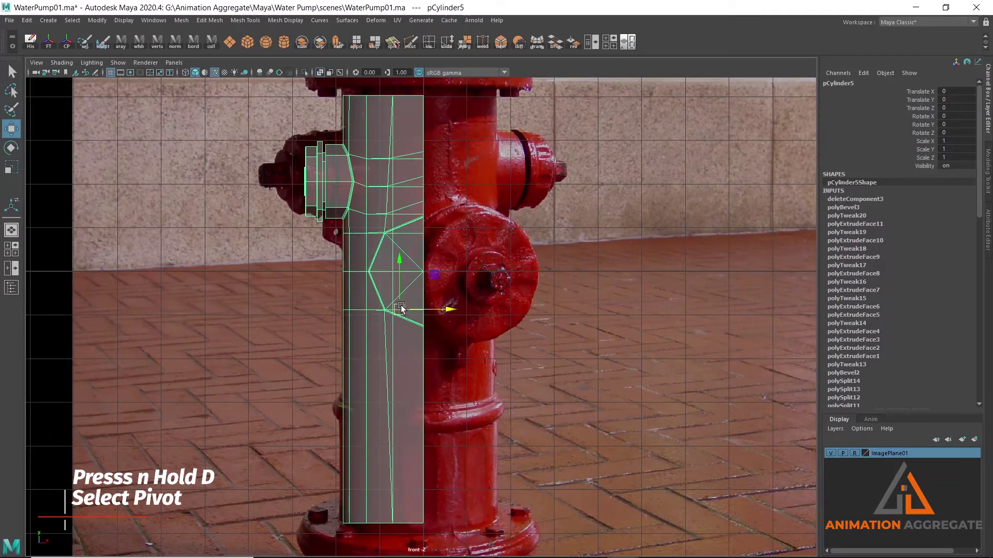
key(d)
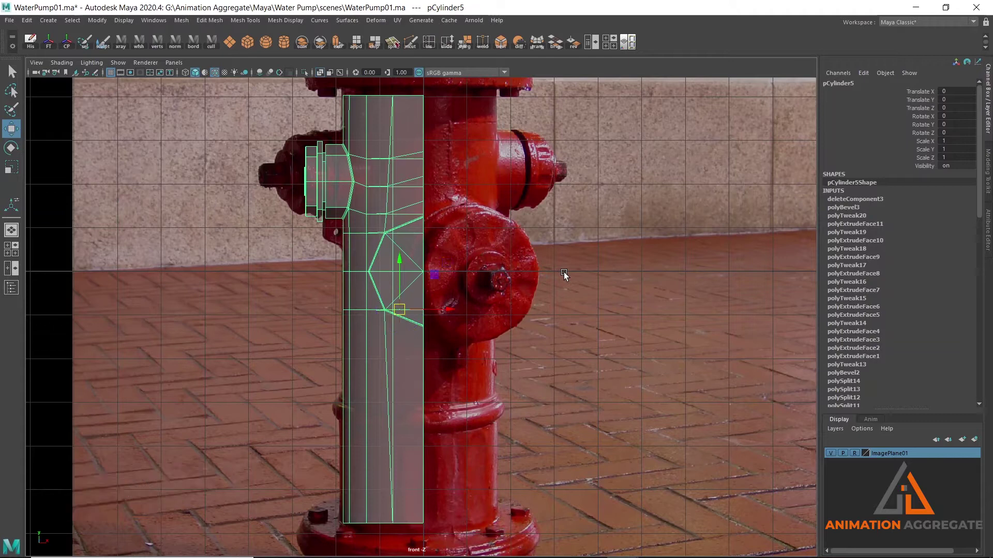
key(d)
key(d)
click(427, 274)
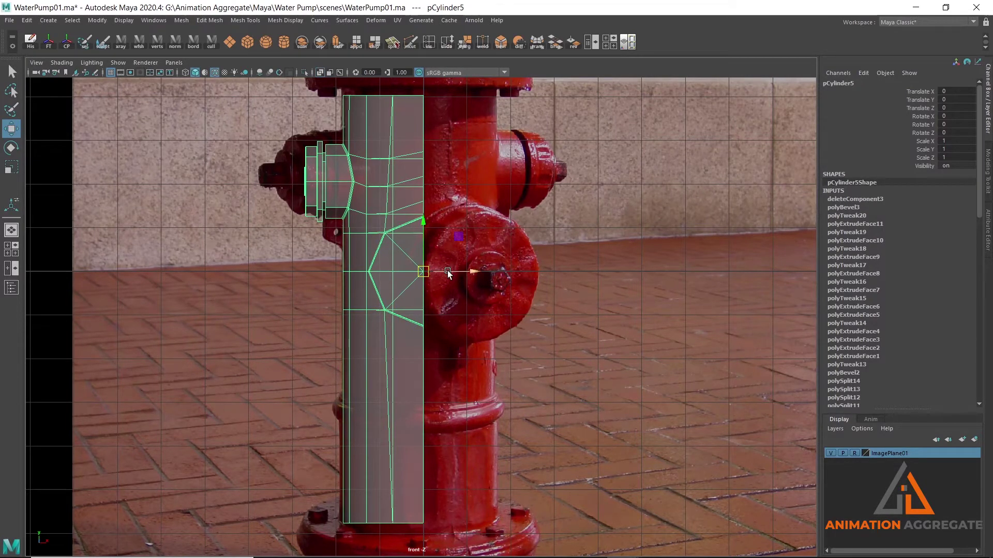
scroll(445, 303, down, 1)
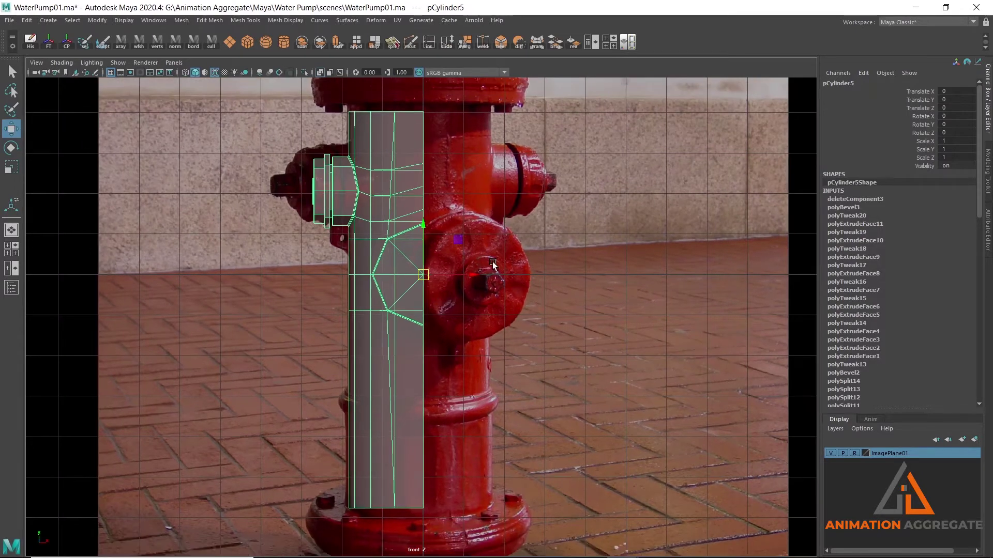
scroll(460, 228, down, 1)
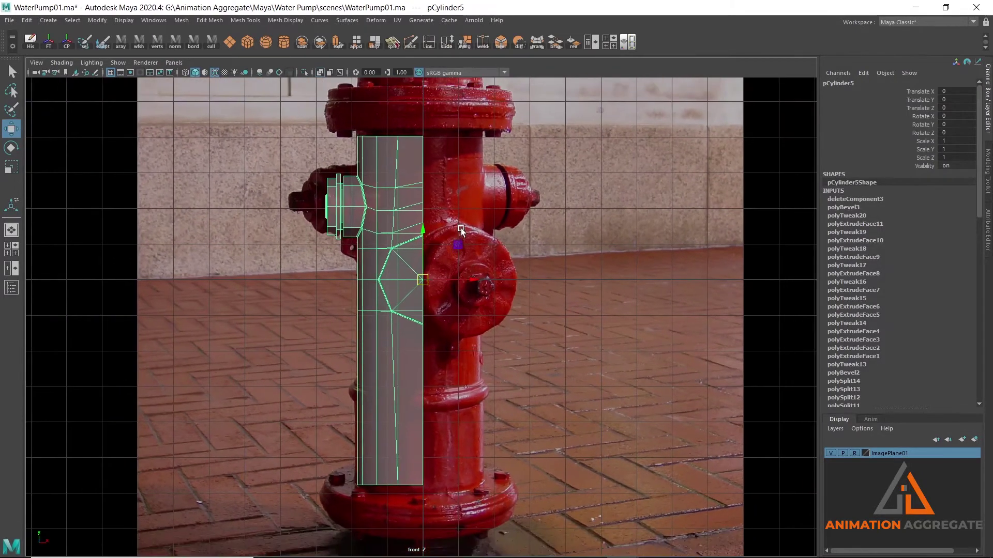
click(26, 20)
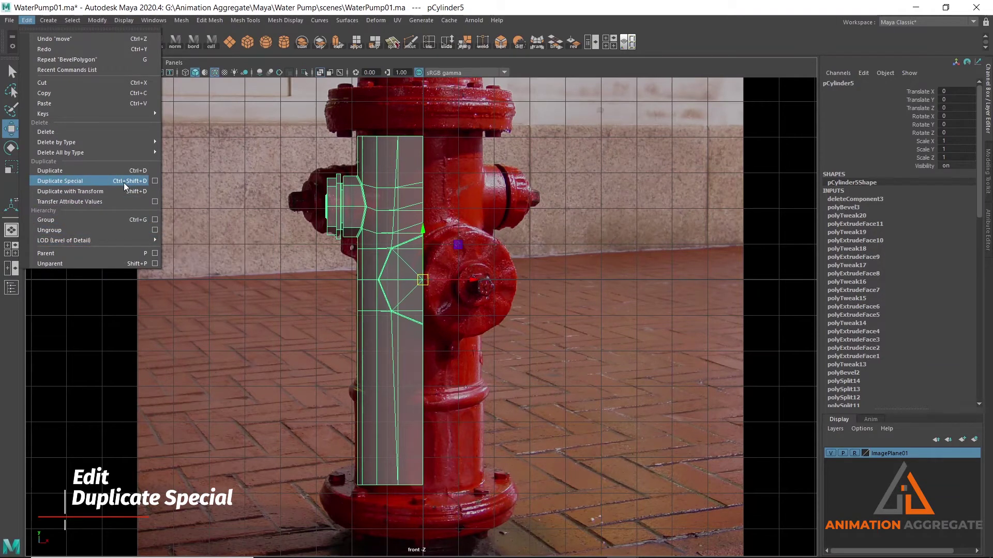
Mirror the half body with Duplicate Special, using reset options and Scale X -1, shown in perspective
click(154, 181)
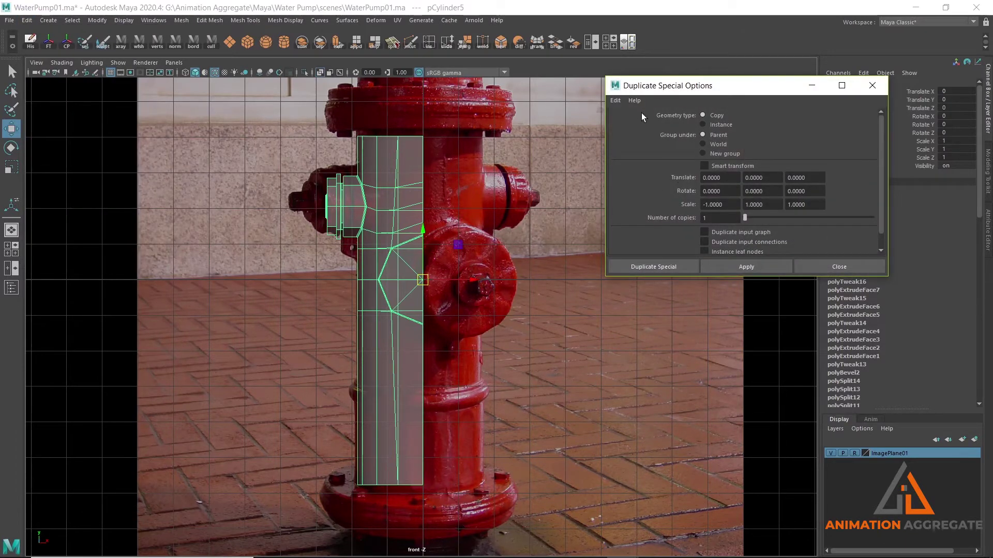
click(616, 101)
click(625, 120)
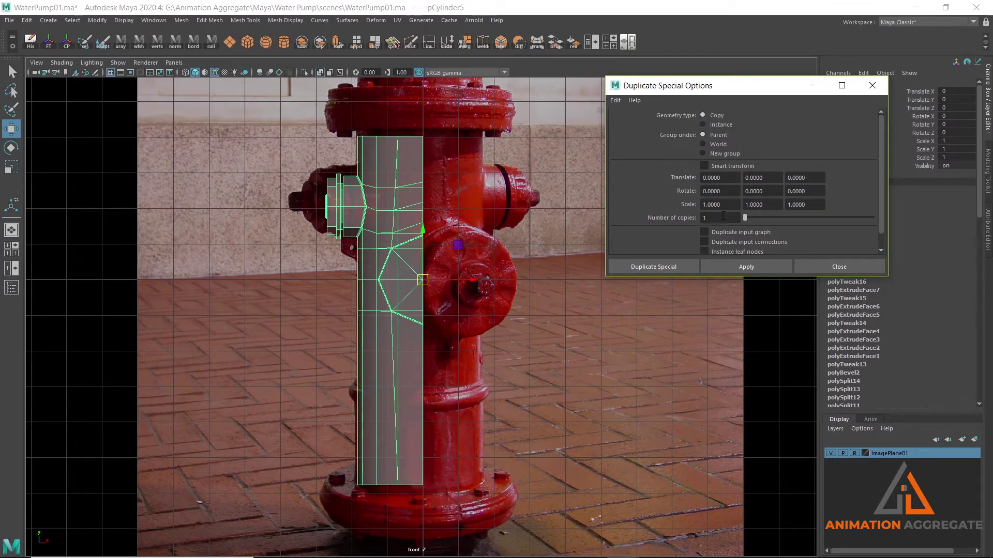
drag(726, 204, 653, 206)
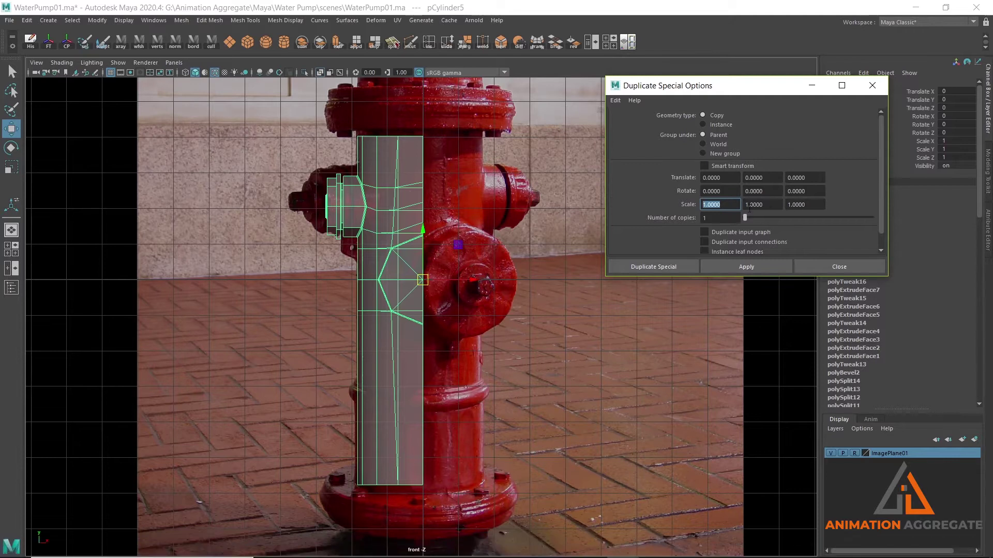
text(-1)
key(Return)
click(636, 266)
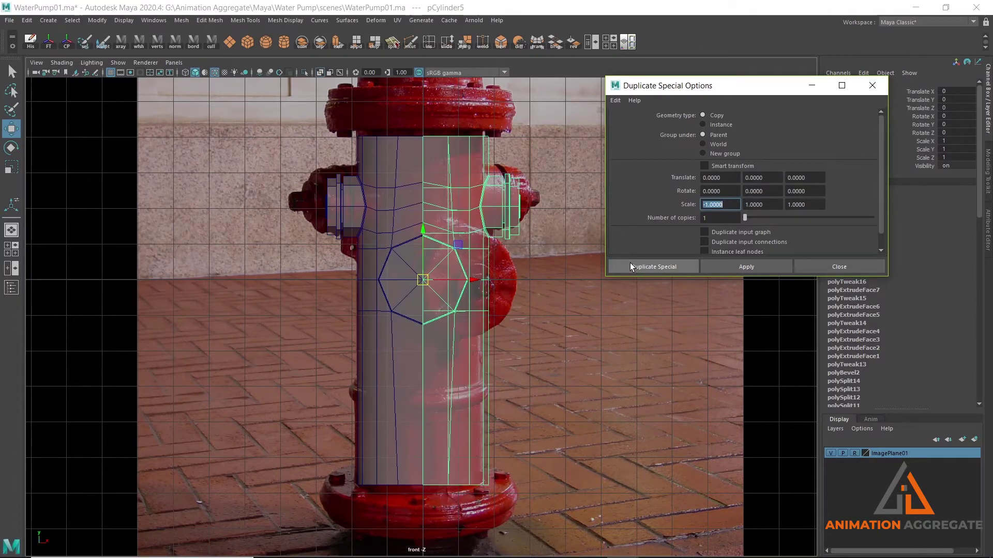
key(space)
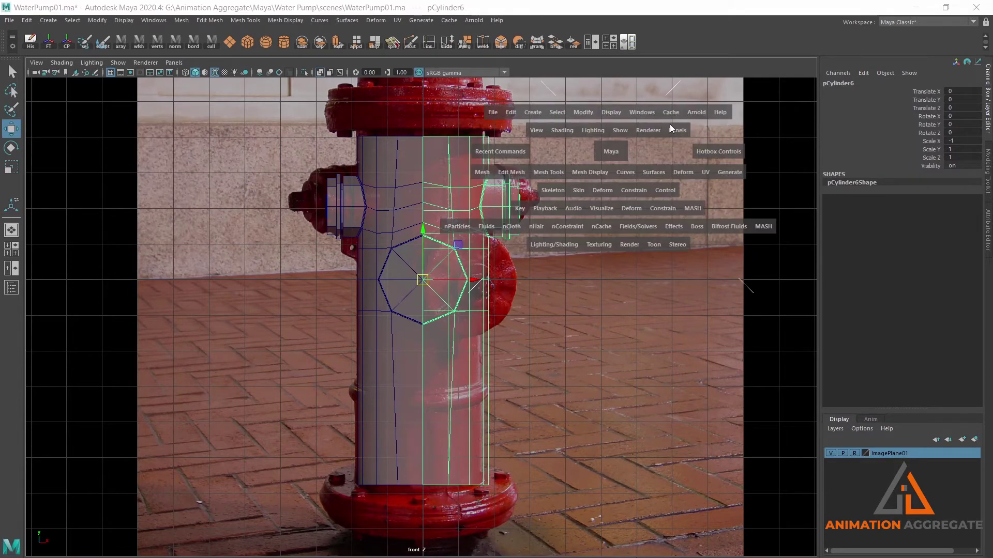
key(space)
mouse_move(645, 176)
alt+mouse_down()
mouse_move(603, 181)
mouse_move(662, 176)
mouse_move(556, 194)
alt+mouse_up()
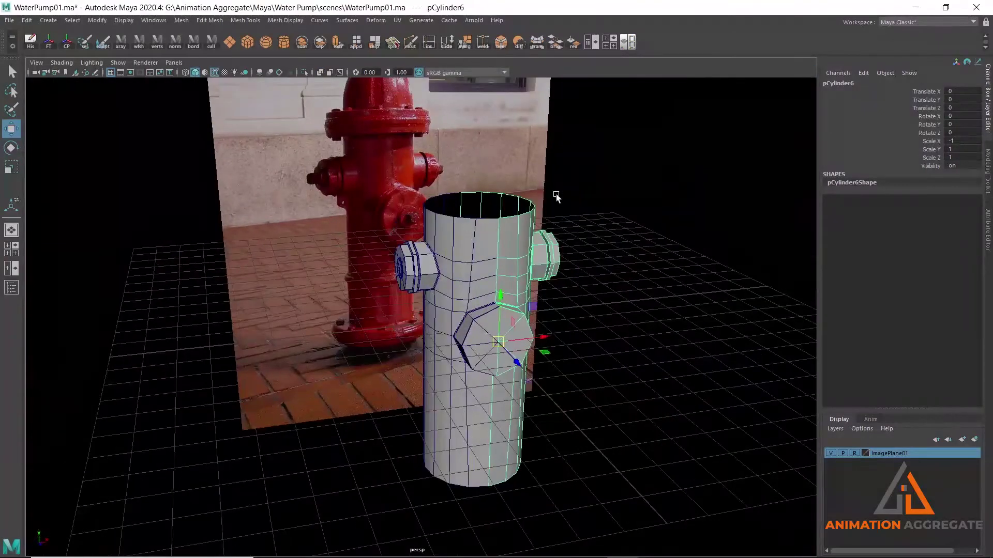
Select both body halves and combine them into one mesh with Mesh > Combine
click(641, 233)
click(486, 232)
shift+click(540, 227)
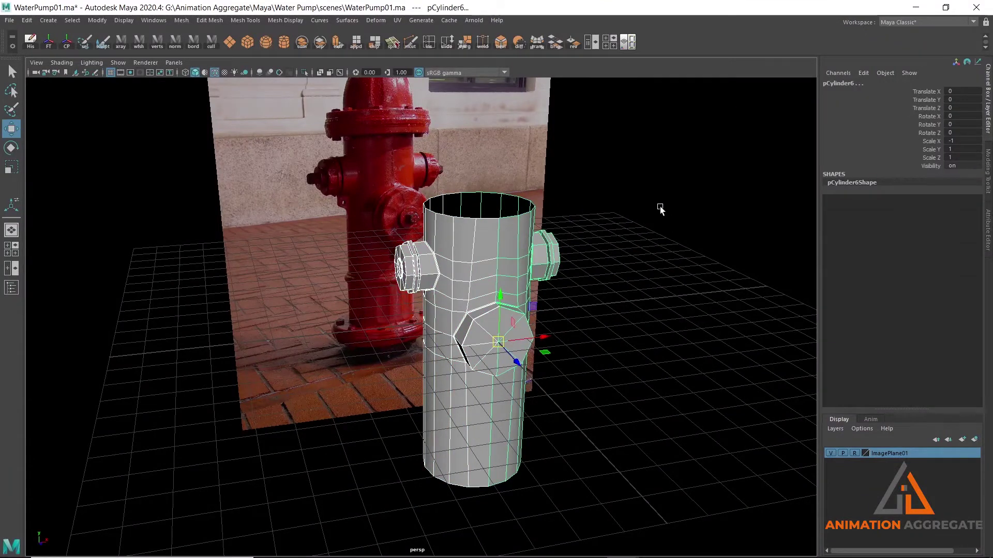
alt+drag(661, 211, 632, 213)
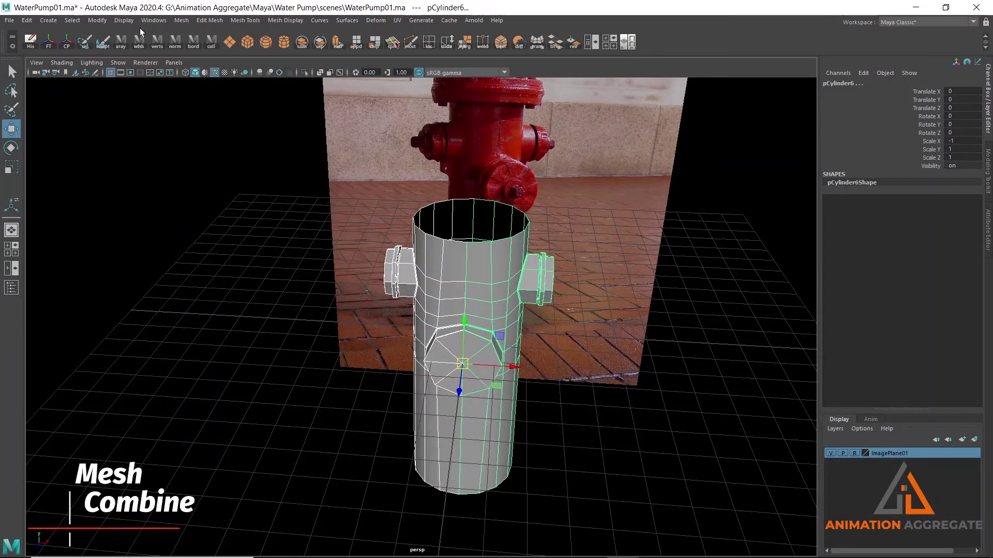
click(178, 20)
click(194, 57)
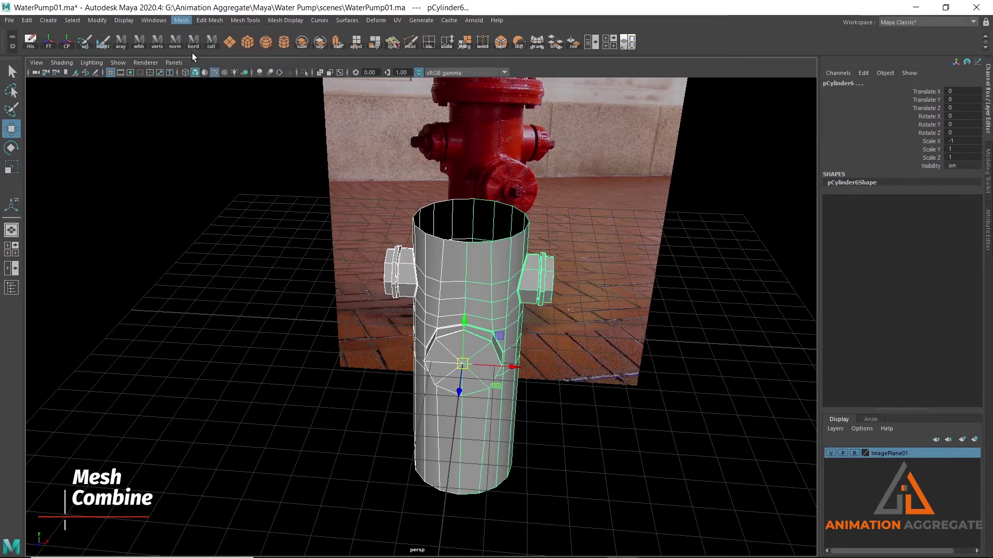
alt+drag(553, 255, 518, 254)
Pick a top-rim vertex on the combined mesh and nudge it sideways
right_drag(488, 258, 451, 242)
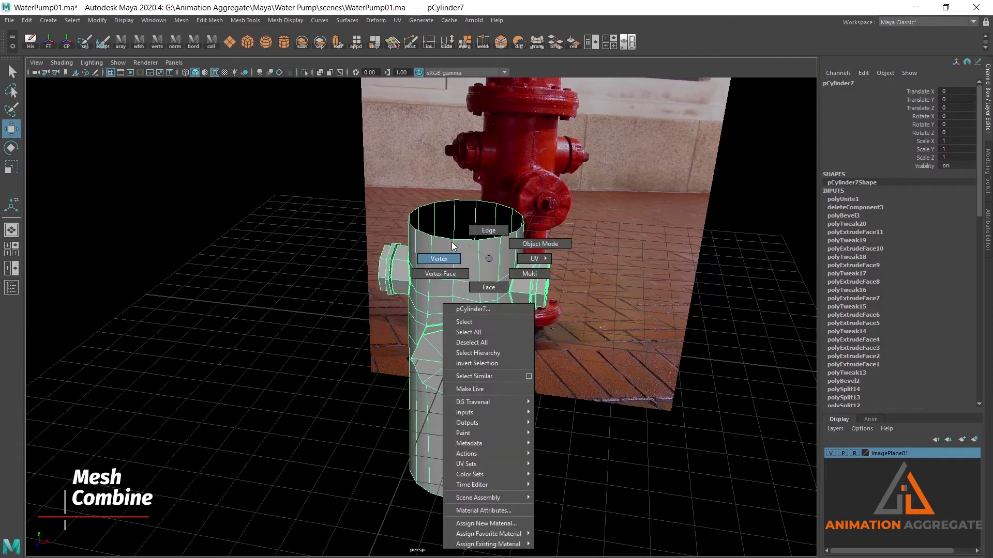
click(458, 243)
drag(458, 243, 449, 245)
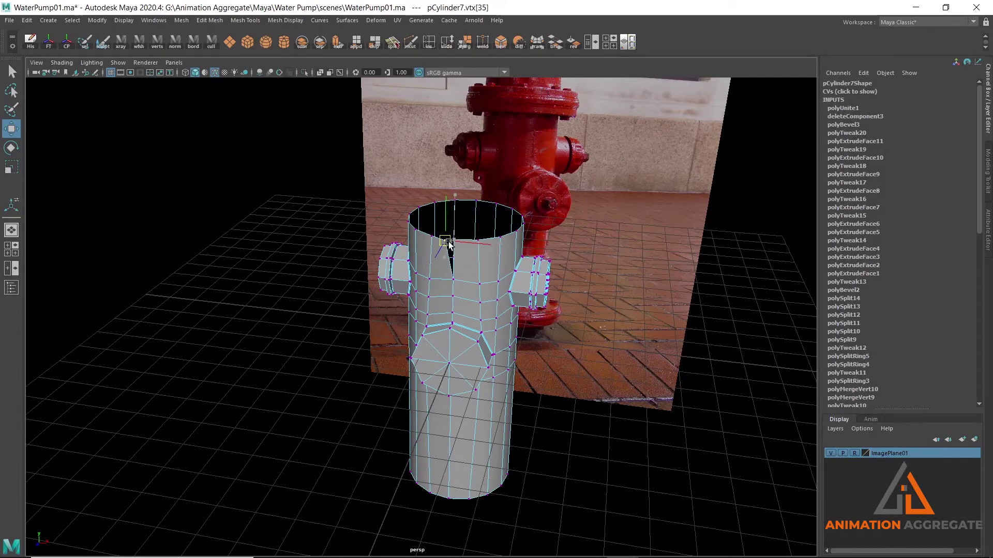
scroll(461, 247, up, 5)
alt+middle_drag(461, 246, 546, 298)
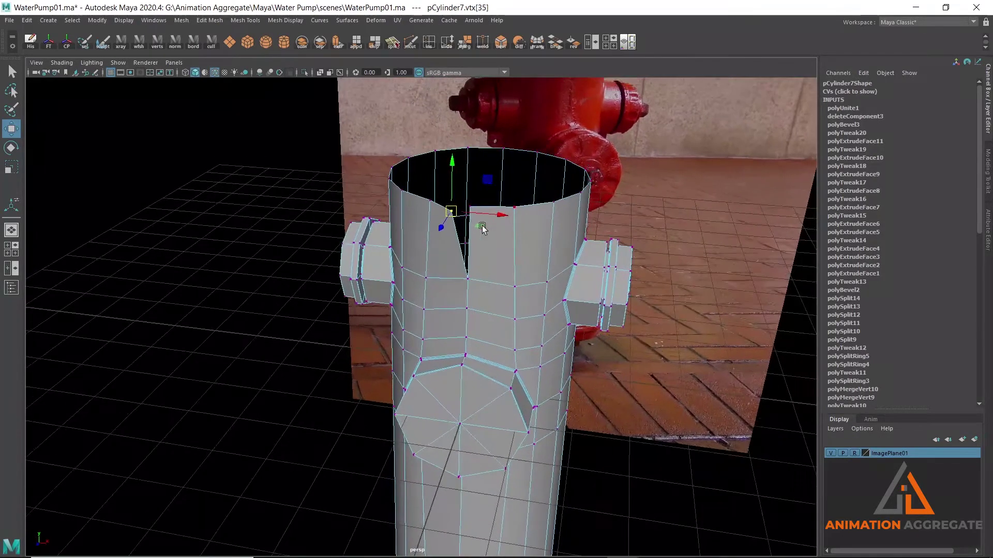
In the front view, select the vertices along the centre seam column
key(space)
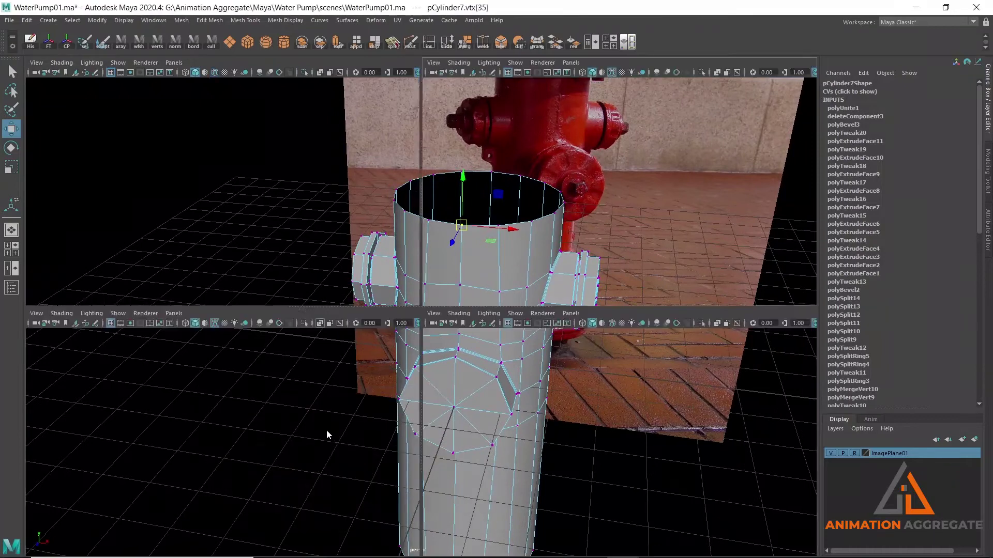
key(space)
scroll(397, 374, down, 1)
right_drag(447, 203, 398, 193)
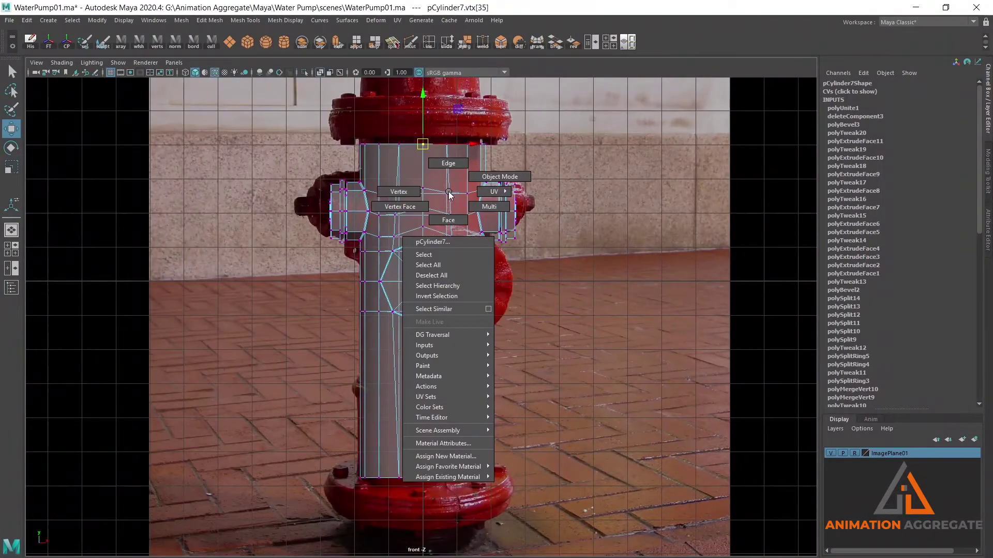
drag(408, 119, 436, 516)
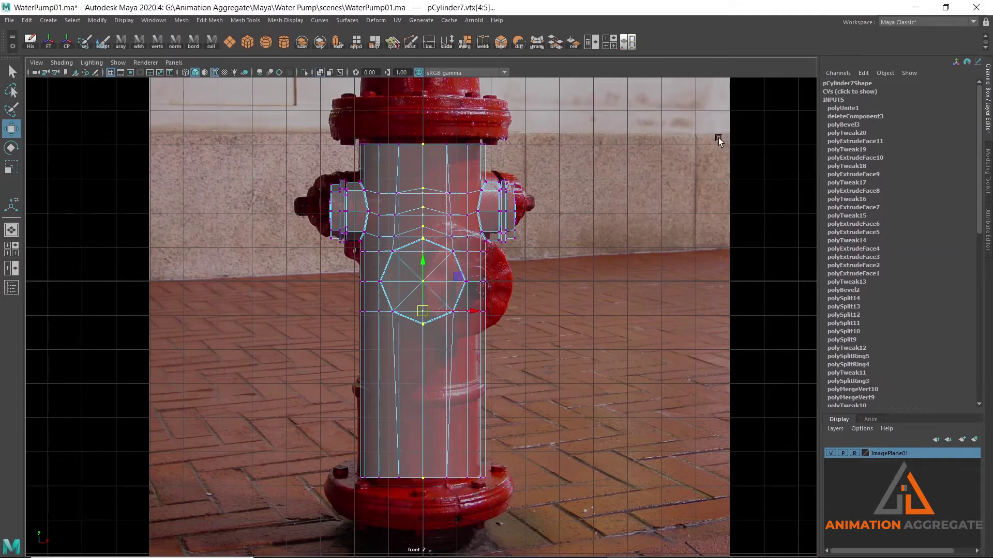
key(space)
key(space)
alt+drag(670, 184, 525, 225)
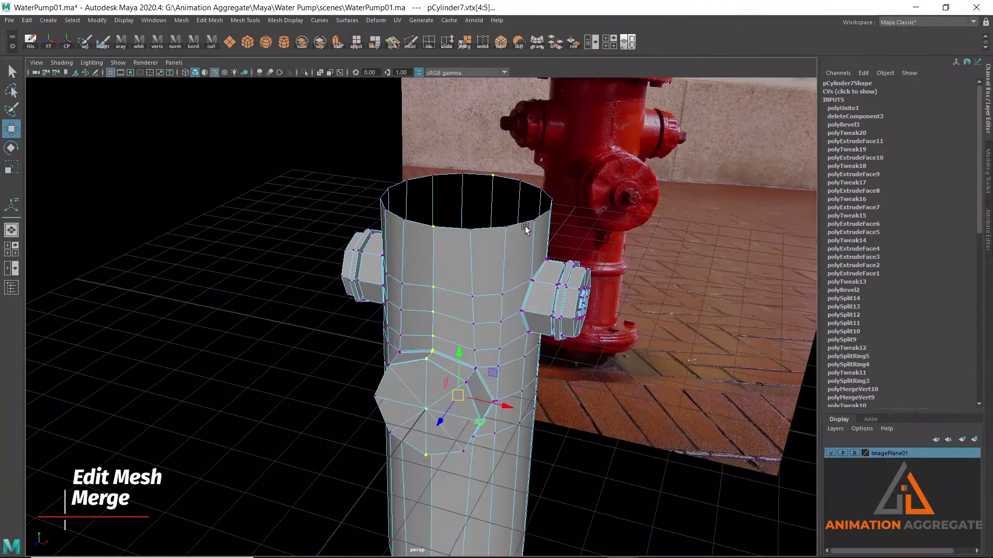
Merge the selected seam vertices, settling on a 0.01 distance threshold
shift+right_drag(354, 200, 355, 123)
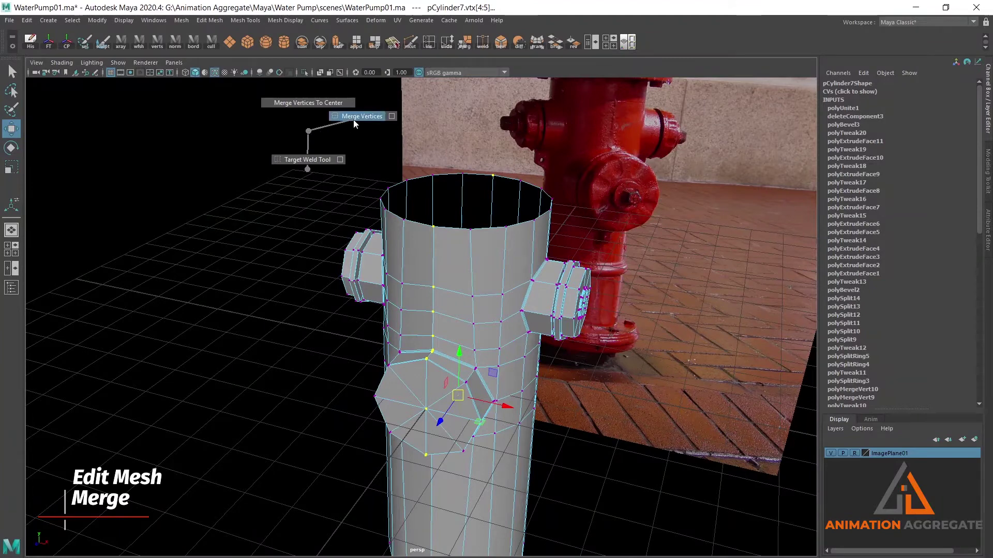
click(355, 122)
scroll(468, 257, up, 2)
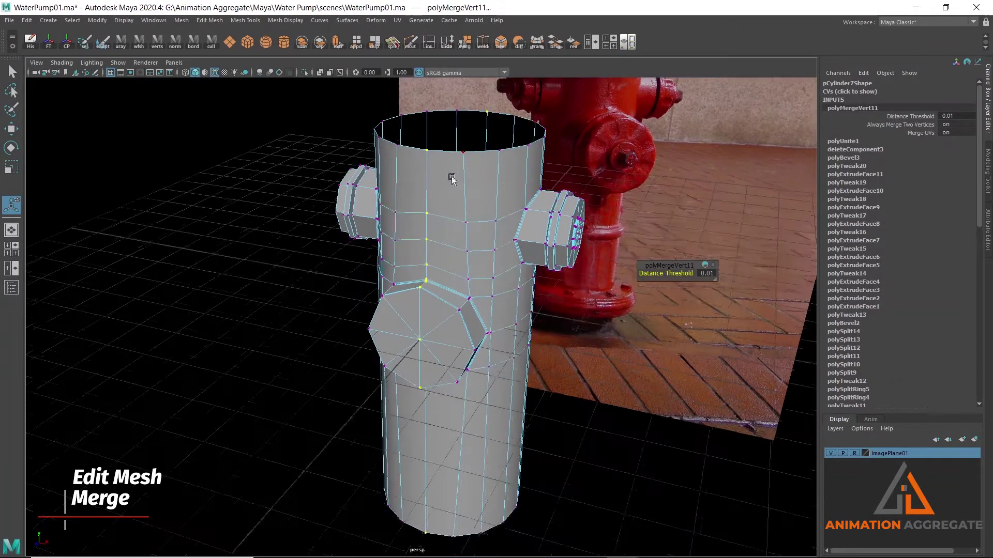
scroll(528, 294, up, 2)
scroll(370, 178, up, 2)
scroll(476, 295, up, 2)
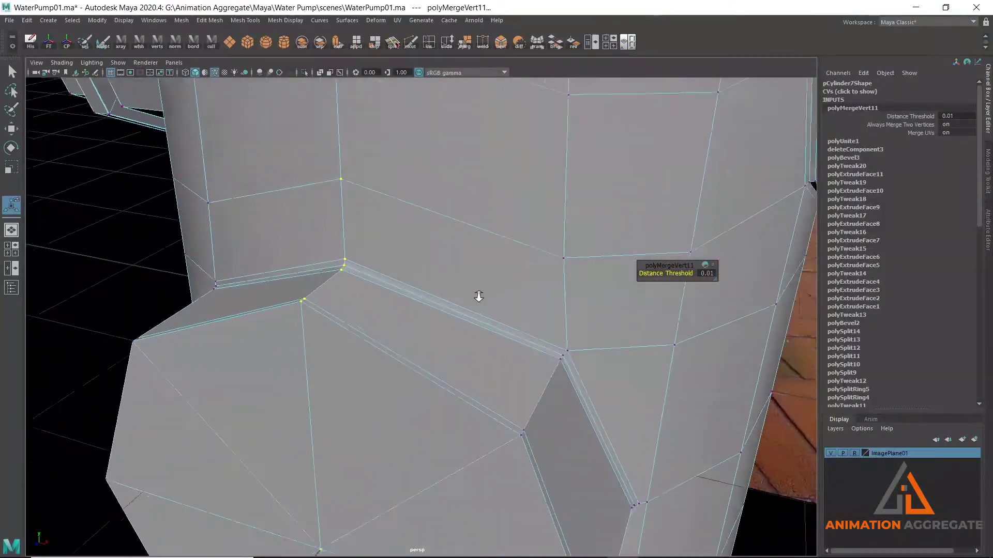
scroll(286, 325, up, 1)
scroll(332, 215, down, 1)
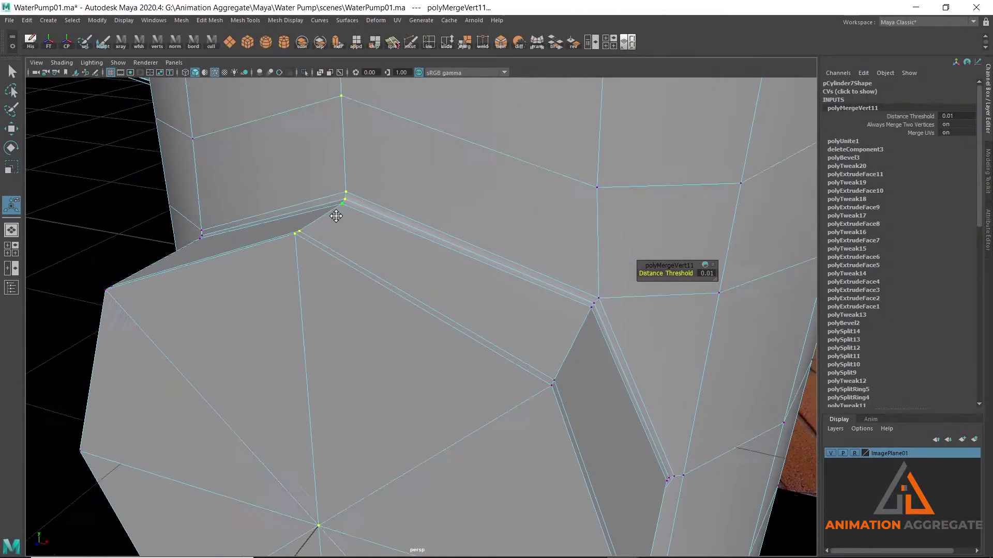
scroll(321, 156, down, 2)
scroll(328, 203, down, 2)
scroll(292, 189, down, 1)
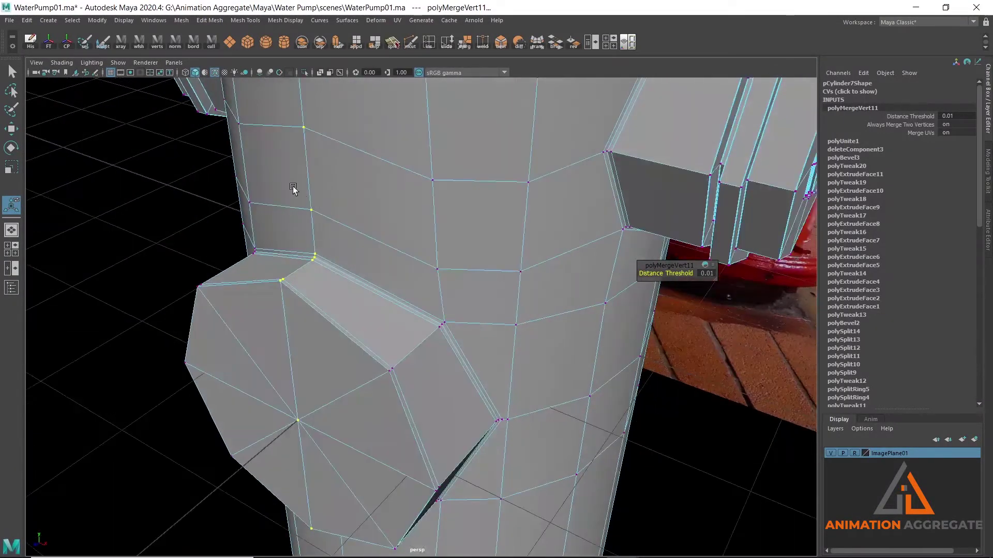
scroll(292, 189, up, 2)
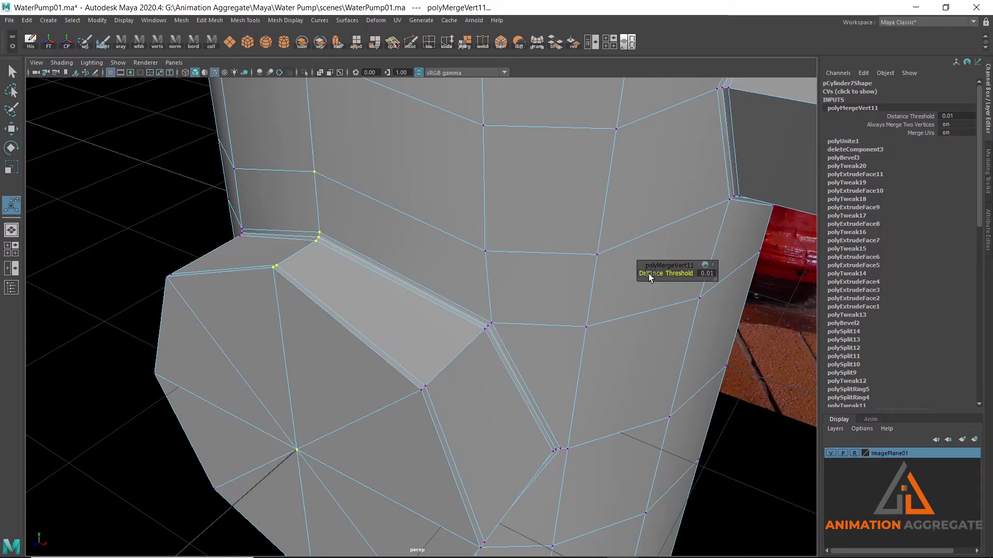
drag(653, 273, 653, 278)
middle_drag(426, 234, 423, 235)
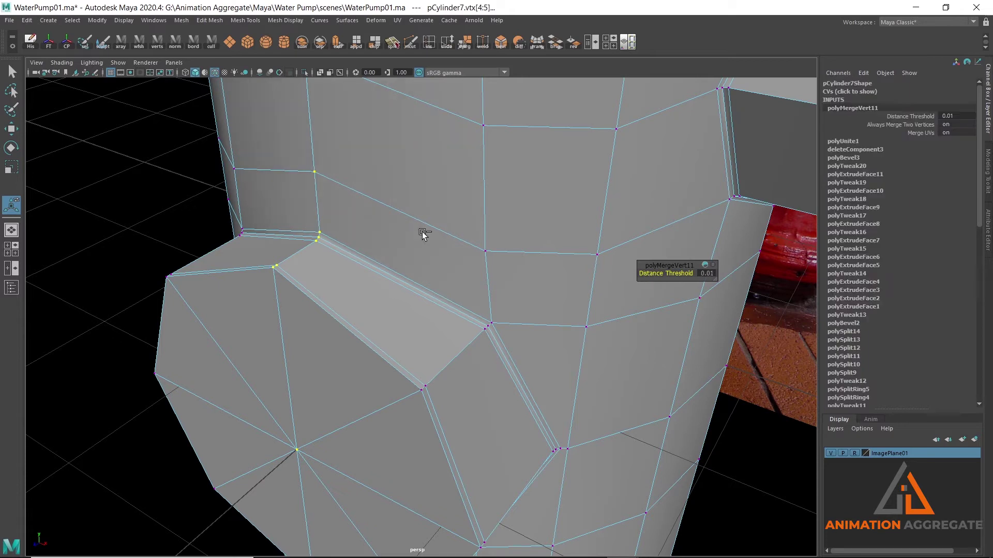
mouse_move(423, 241)
alt+mouse_down()
mouse_move(417, 221)
mouse_move(419, 271)
alt+mouse_up()
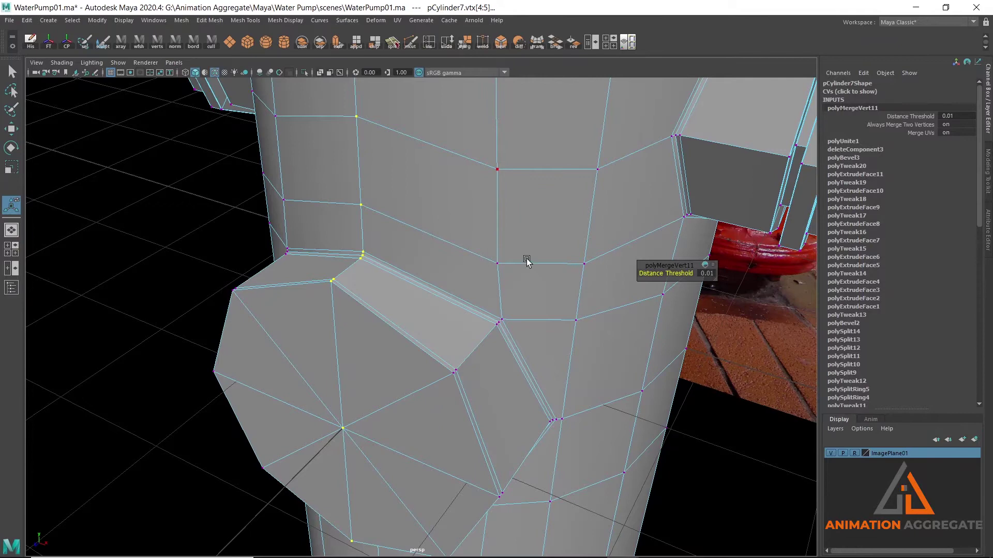
alt+drag(526, 260, 442, 145)
Return to object selection mode and turn on the smooth mesh preview
key(F8)
key(q)
scroll(500, 164, down, 2)
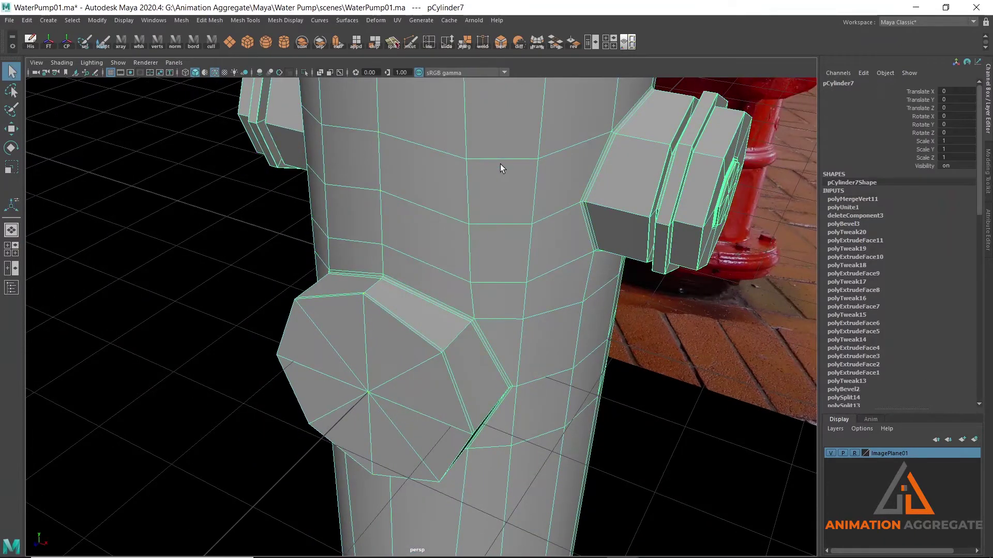
key(3)
mouse_move(553, 262)
alt+mouse_down()
mouse_move(429, 194)
mouse_move(556, 244)
alt+mouse_up()
scroll(556, 244, down, 2)
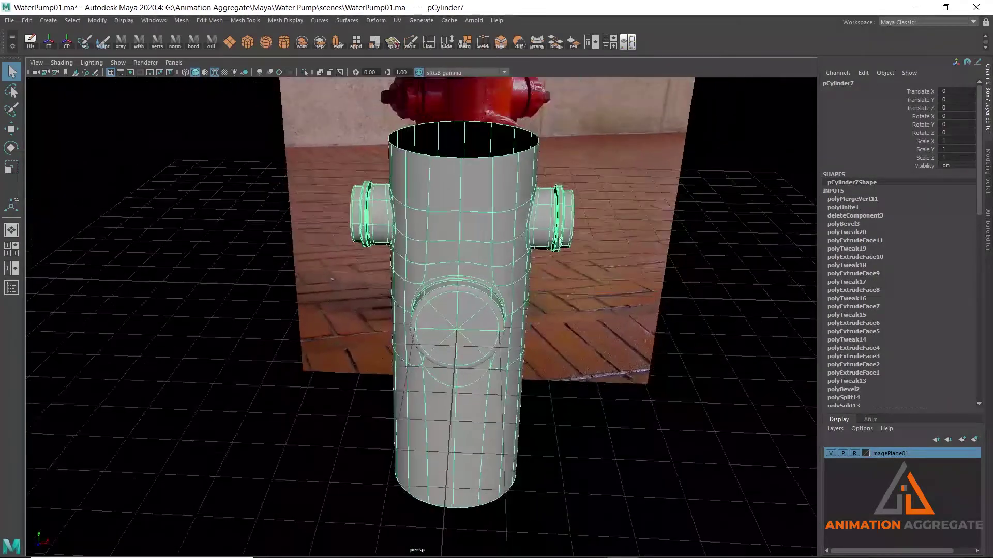
scroll(511, 219, down, 1)
alt+drag(511, 219, 472, 216)
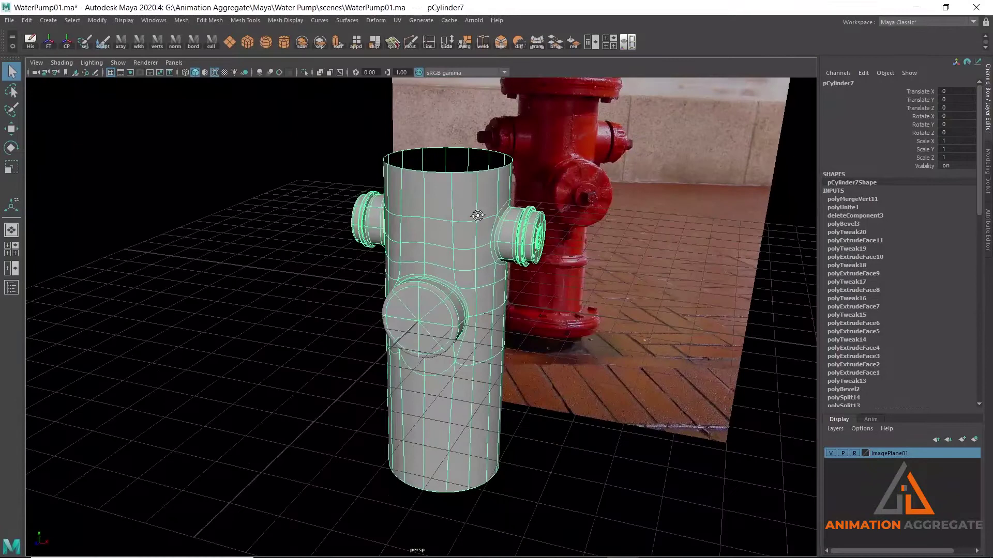
Save the scene as a new version named WaterPump02.ma
click(11, 21)
click(41, 72)
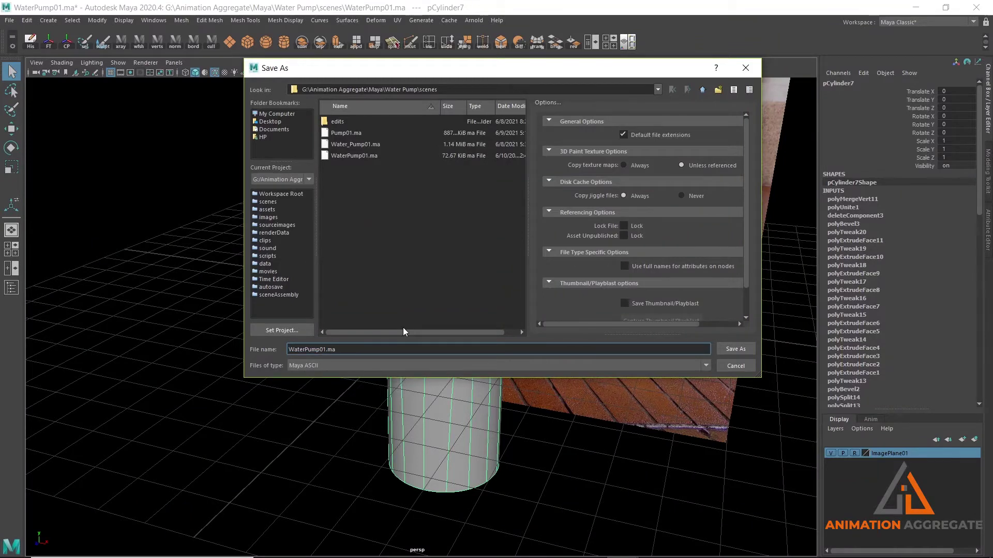
key(BackSpace)
text(2)
key(Return)
scroll(403, 326, up, 5)
key(w)
mouse_move(454, 264)
alt+mouse_down()
mouse_move(417, 264)
mouse_move(436, 210)
alt+mouse_up()
Switch back to the low-poly cage and select an edge on the lower cap
key(1)
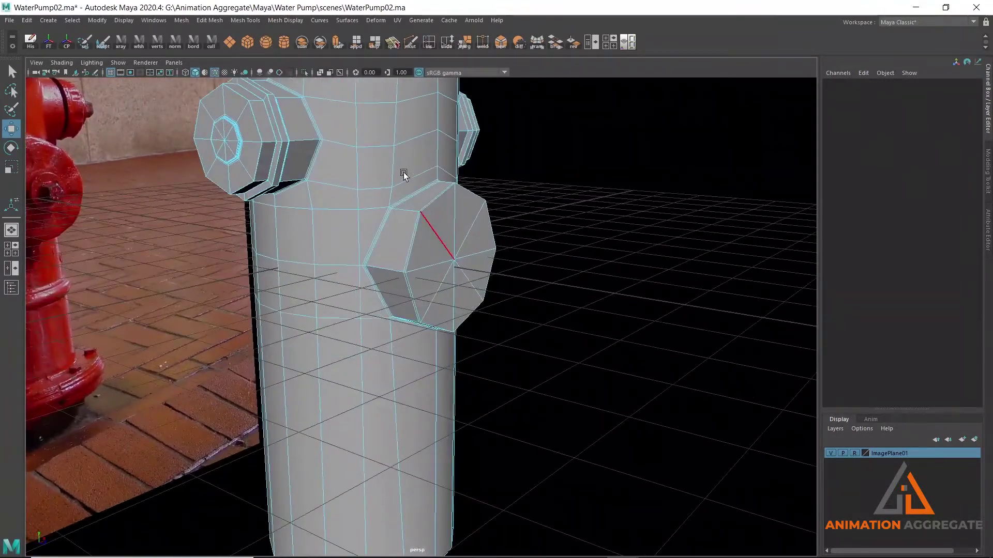
scroll(447, 206, up, 2)
scroll(397, 212, up, 1)
scroll(395, 224, up, 3)
scroll(401, 218, up, 2)
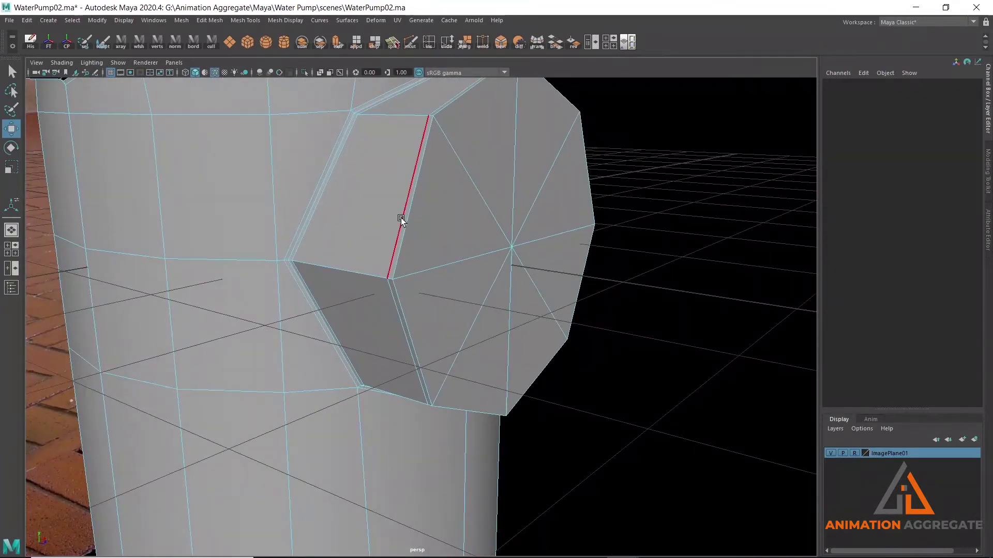
click(401, 218)
alt+drag(370, 236, 406, 236)
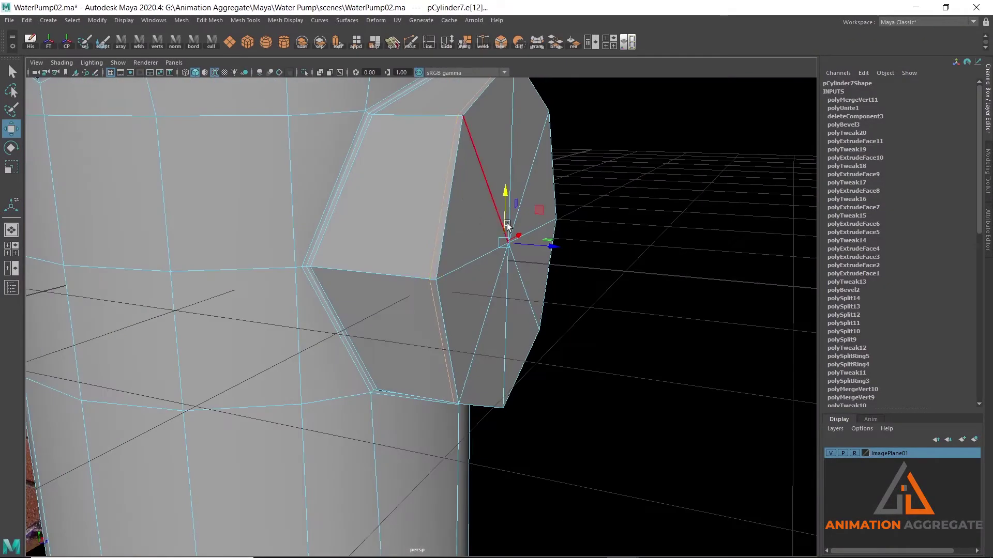
mouse_move(503, 283)
alt+mouse_down()
mouse_move(460, 210)
mouse_move(472, 270)
alt+mouse_up()
Select a different cap edge and remove it with Edit Mesh > Delete Edge/Vertex
click(460, 211)
scroll(498, 302, up, 2)
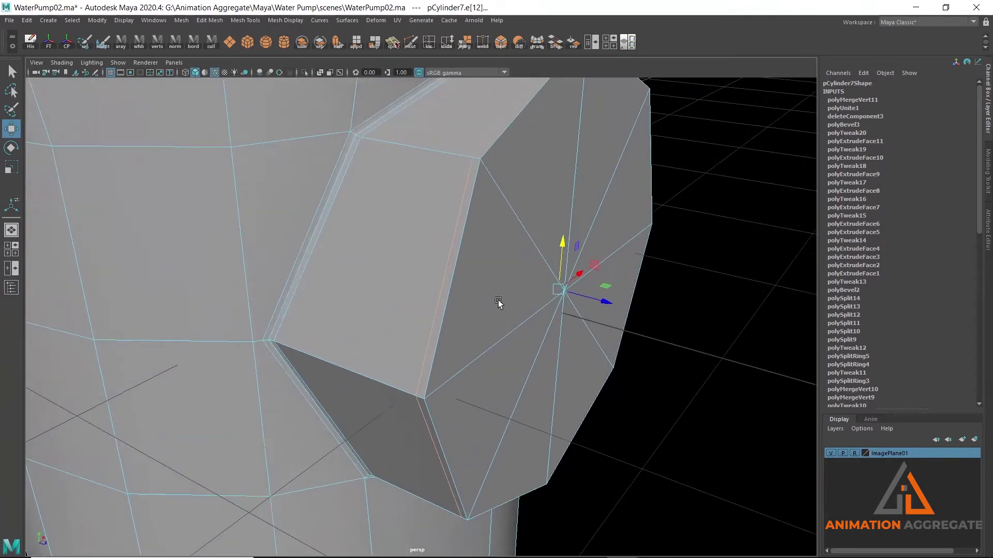
alt+drag(498, 302, 459, 250)
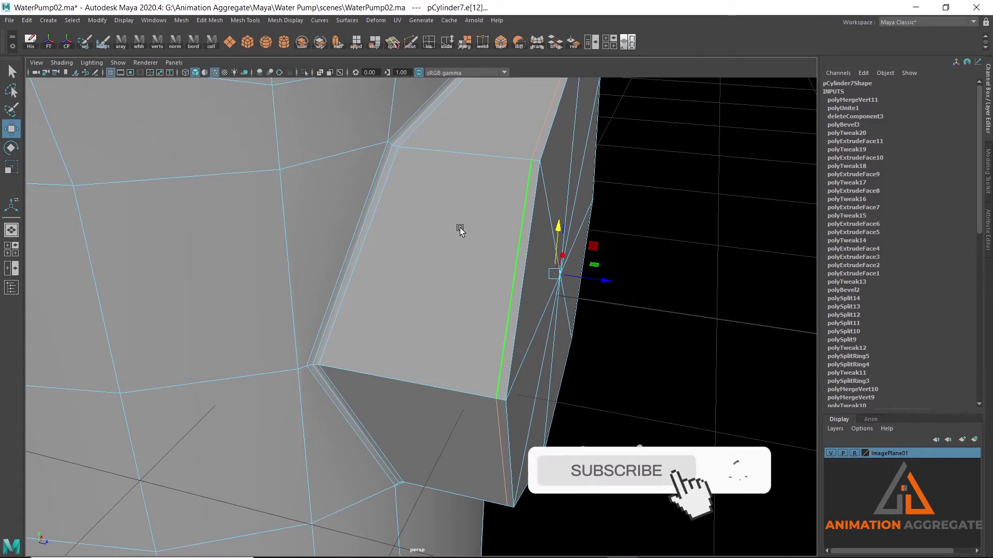
shift+right_click(471, 187)
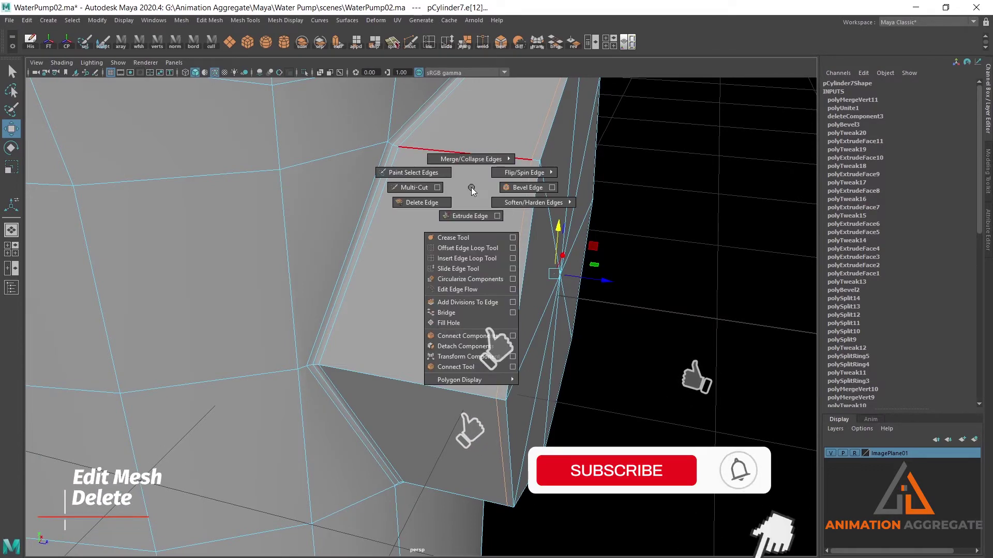
click(218, 20)
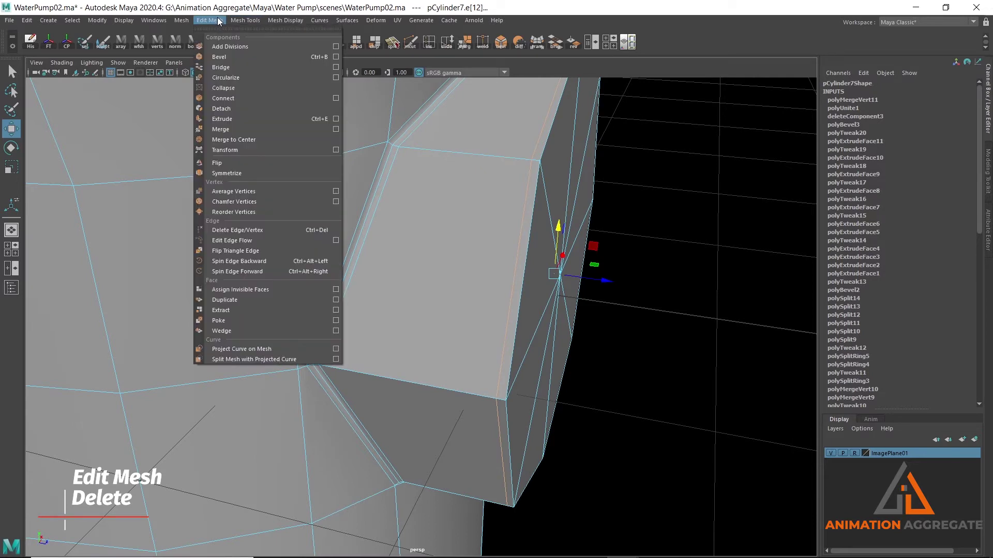
click(229, 229)
mouse_move(502, 197)
alt+mouse_down()
mouse_move(504, 228)
mouse_move(309, 228)
mouse_move(307, 219)
mouse_move(321, 220)
alt+mouse_up()
click(321, 217)
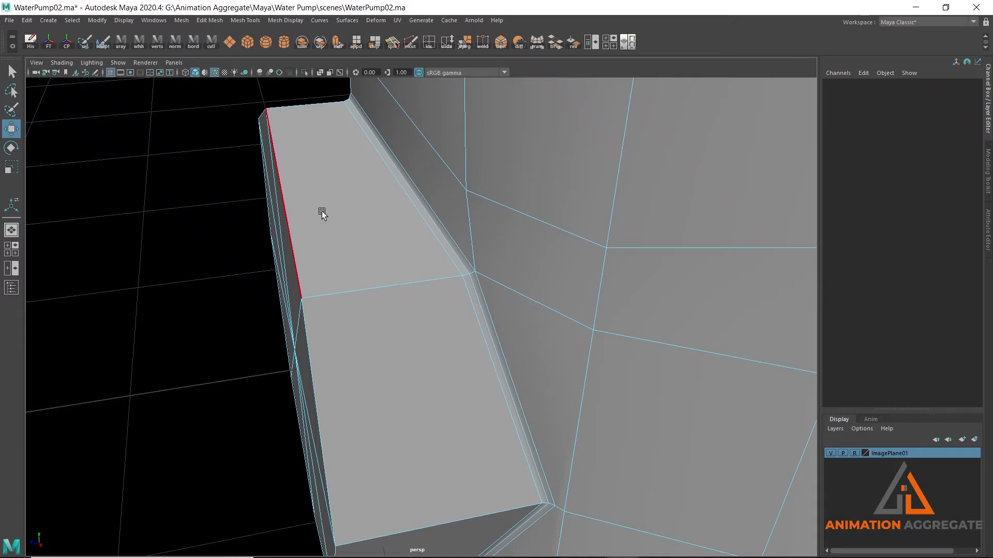
Undo the last change and delete the stray flange edge with Delete Edge/Vertex
right_click(383, 226)
click(321, 212)
mouse_move(321, 211)
alt+mouse_down()
mouse_move(373, 222)
mouse_move(334, 155)
alt+mouse_up()
scroll(351, 199, down, 3)
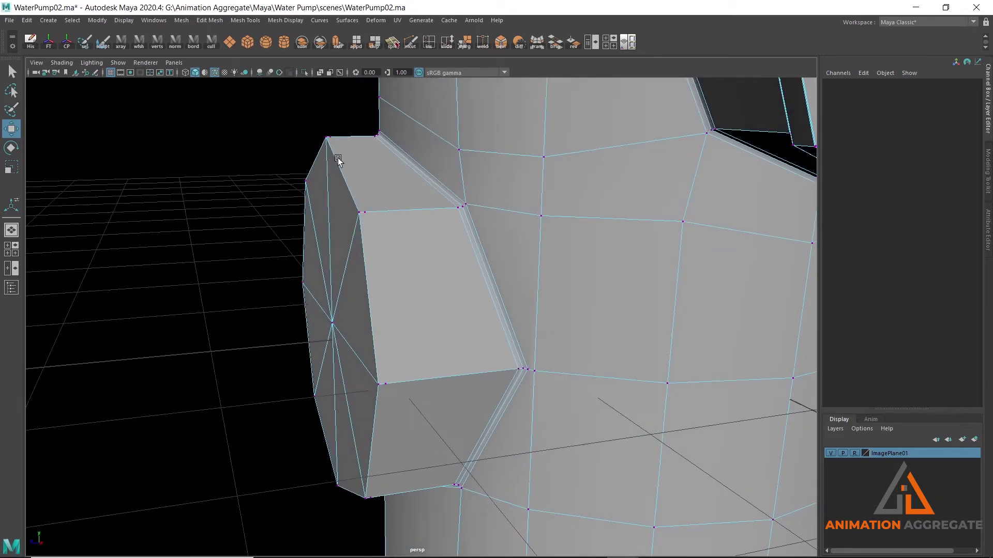
scroll(362, 161, up, 3)
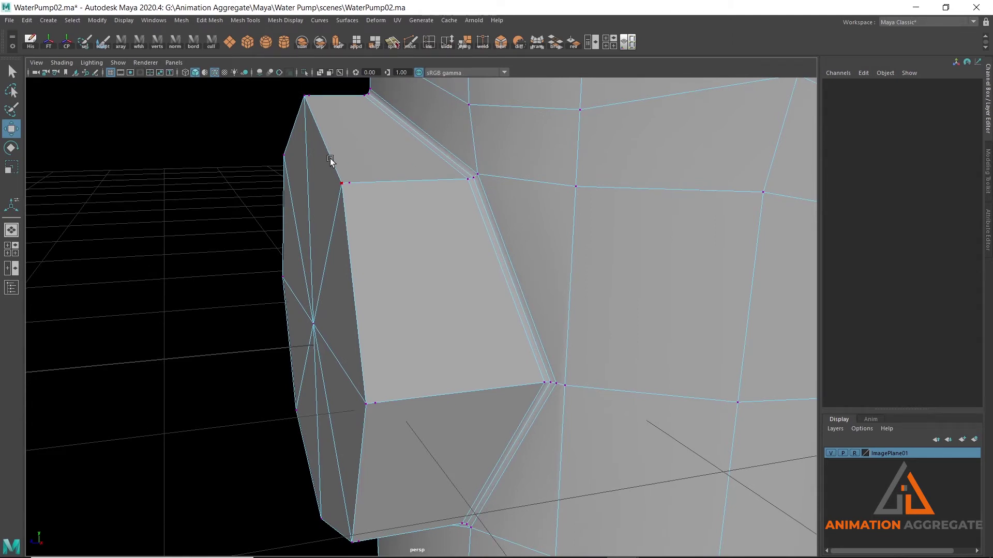
key(ctrl+z)
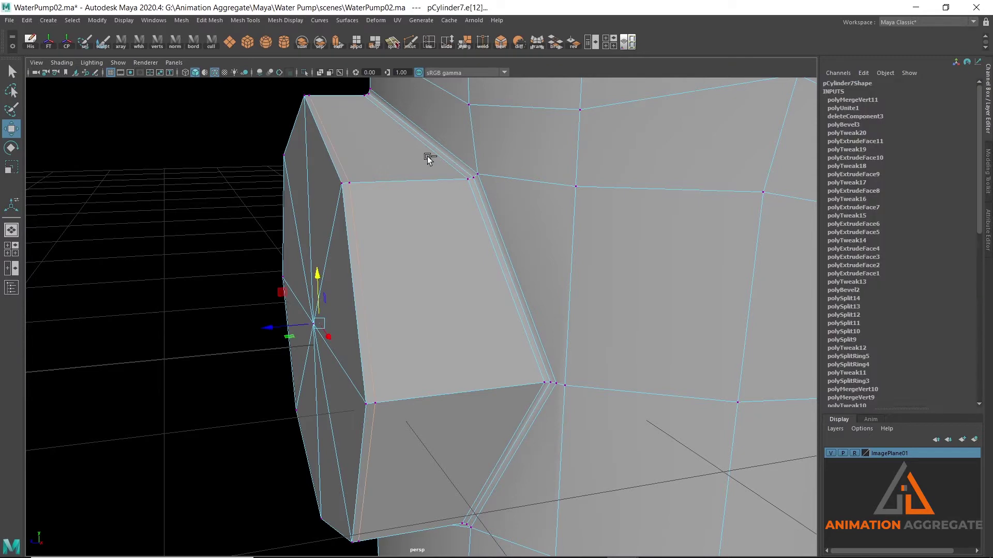
alt+drag(379, 180, 384, 190)
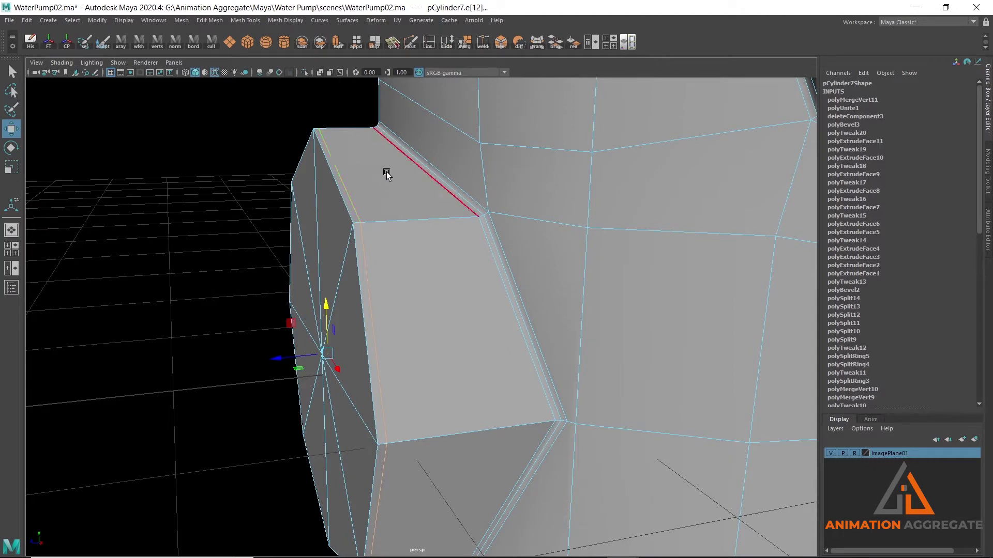
click(212, 21)
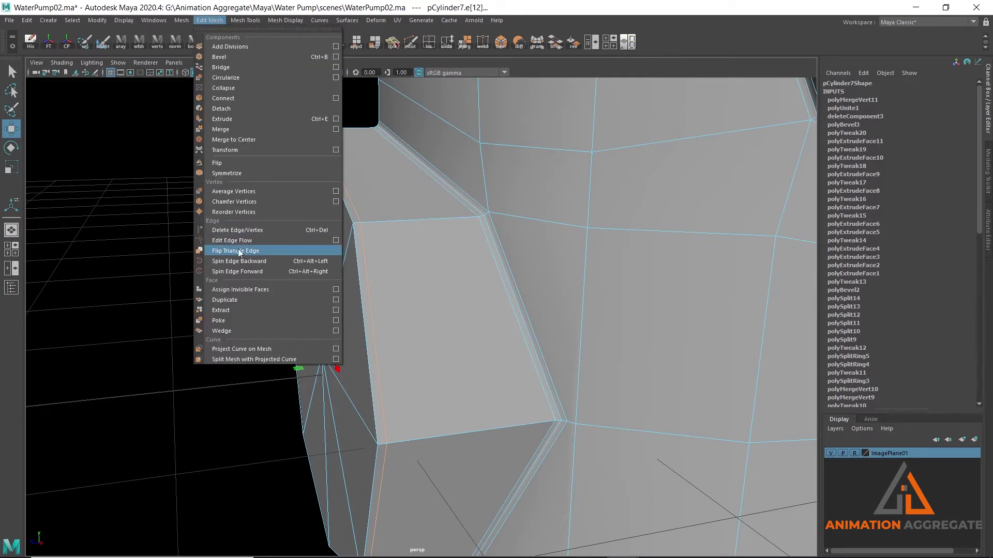
click(248, 230)
mouse_move(406, 270)
alt+mouse_down()
mouse_move(416, 205)
mouse_move(467, 239)
mouse_move(547, 180)
mouse_move(476, 241)
mouse_move(251, 247)
mouse_move(436, 230)
mouse_move(470, 250)
mouse_move(491, 204)
alt+mouse_up()
Select the flange's outer faces, extrude them, and scale the extrusion inward
right_click(507, 177)
click(498, 187)
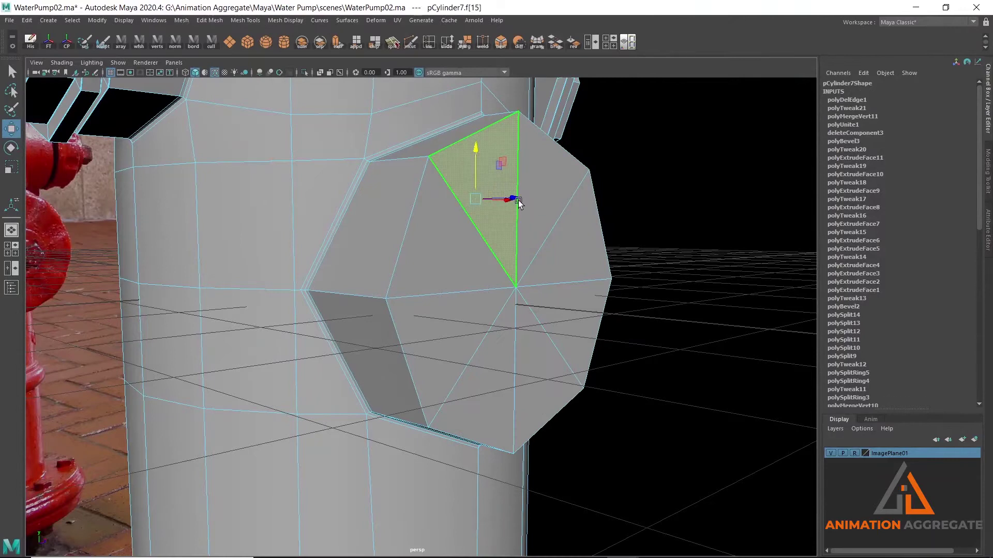
mouse_move(553, 319)
shift+mouse_down()
mouse_move(547, 240)
mouse_move(515, 215)
shift+mouse_up()
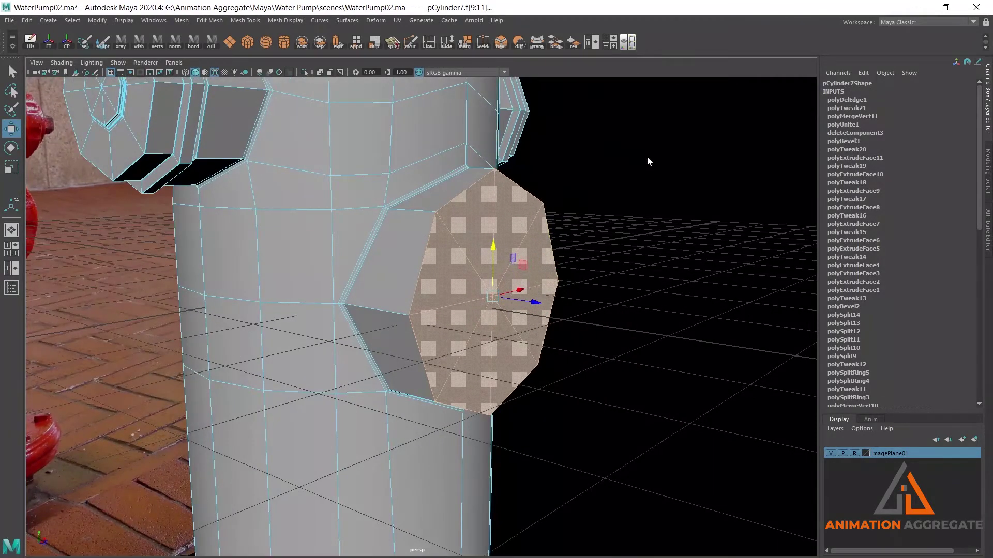
key(ctrl+e)
alt+drag(624, 181, 554, 187)
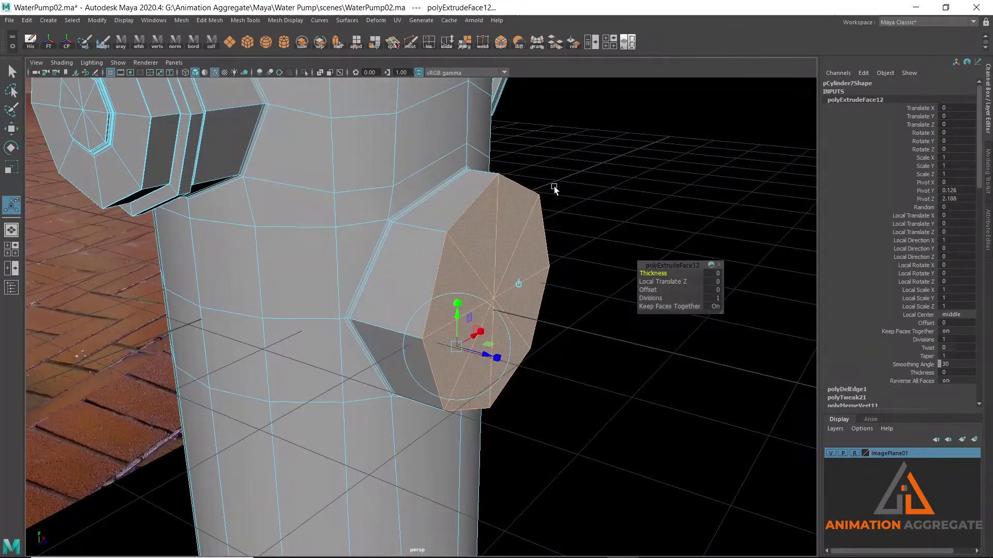
key(r)
drag(494, 297, 467, 292)
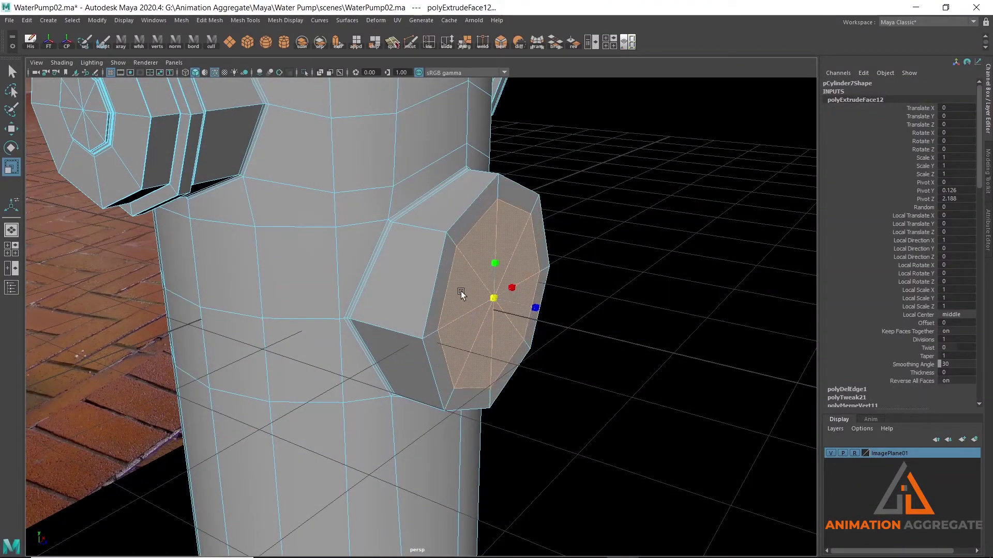
Extrude the face outward, then extrude and scale it up to flare the cap lip
shift+right_drag(588, 159, 586, 173)
key(w)
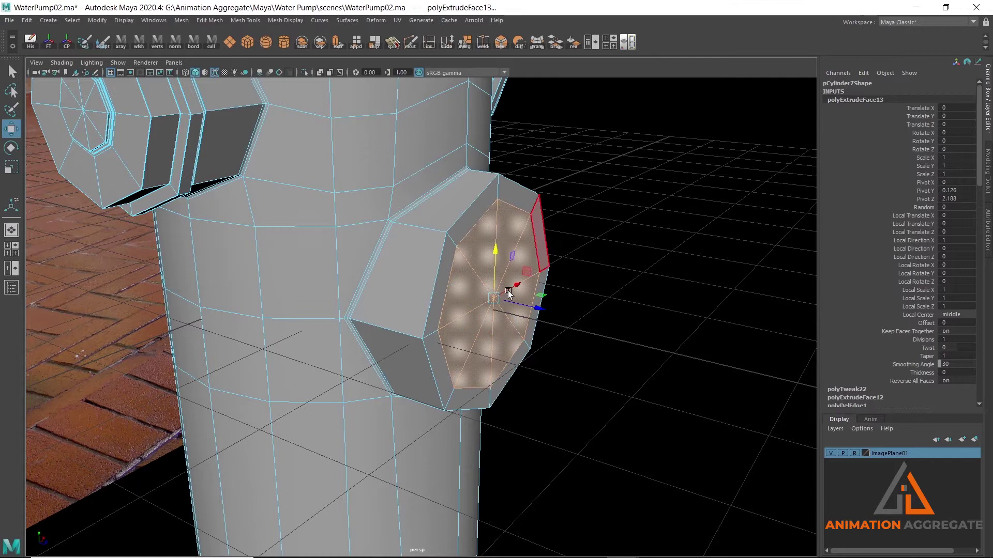
mouse_move(530, 306)
mouse_down()
mouse_move(542, 311)
mouse_move(290, 154)
mouse_up()
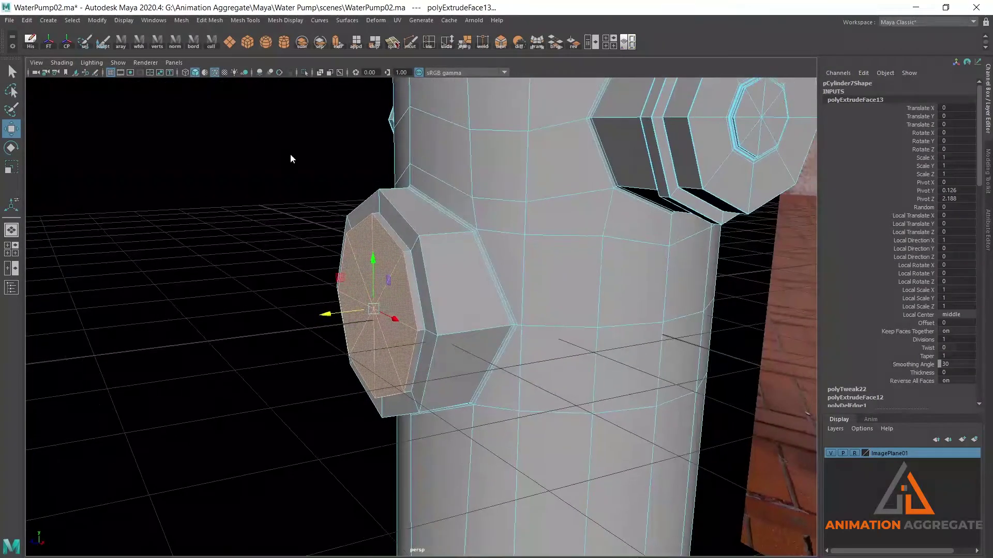
shift+right_drag(290, 153, 290, 182)
key(r)
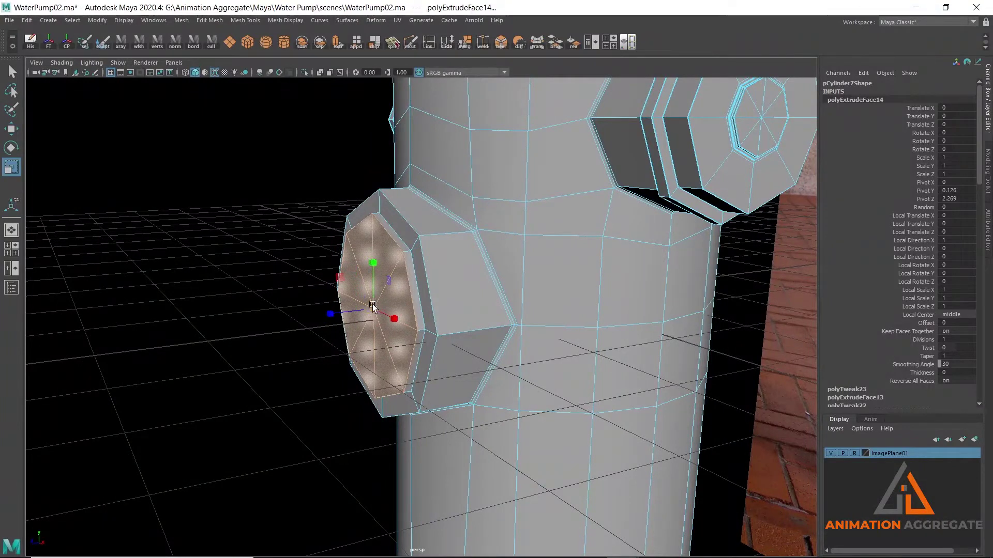
mouse_move(374, 309)
mouse_down()
mouse_move(398, 299)
mouse_move(404, 327)
mouse_move(634, 309)
mouse_up()
key(space)
key(space)
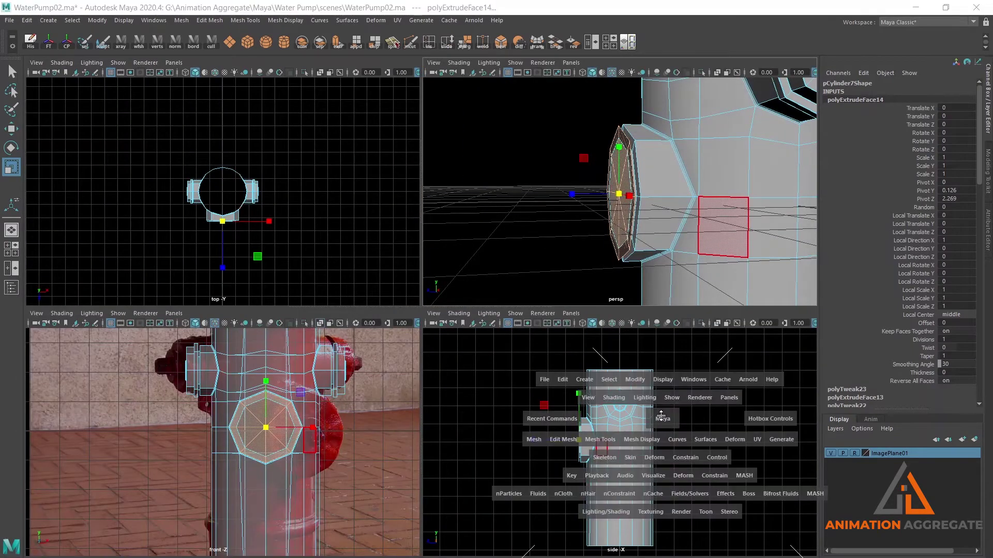
Extrude the nozzle cap's end faces and pull the extrusion outward to the left
scroll(623, 366, up, 2)
scroll(622, 365, up, 2)
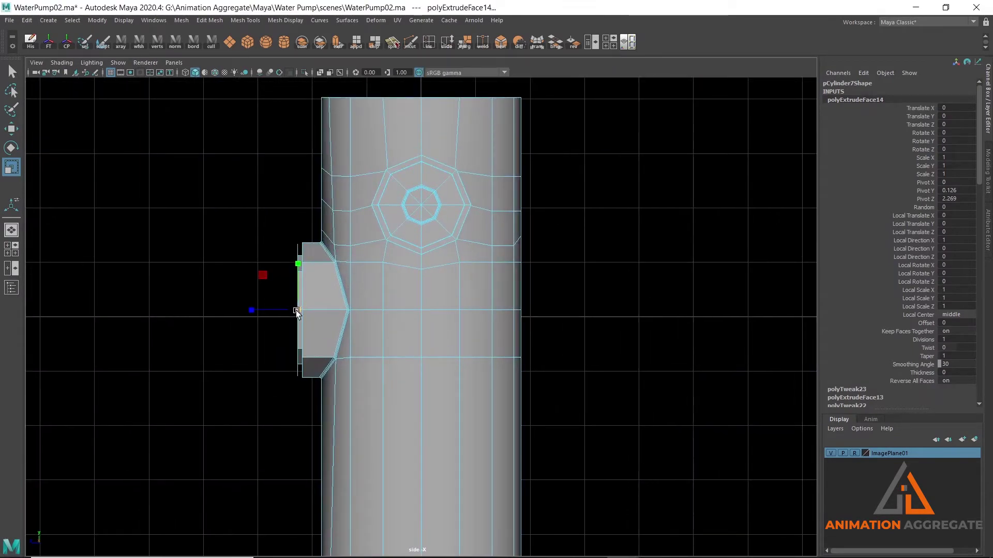
shift+right_drag(236, 170, 278, 227)
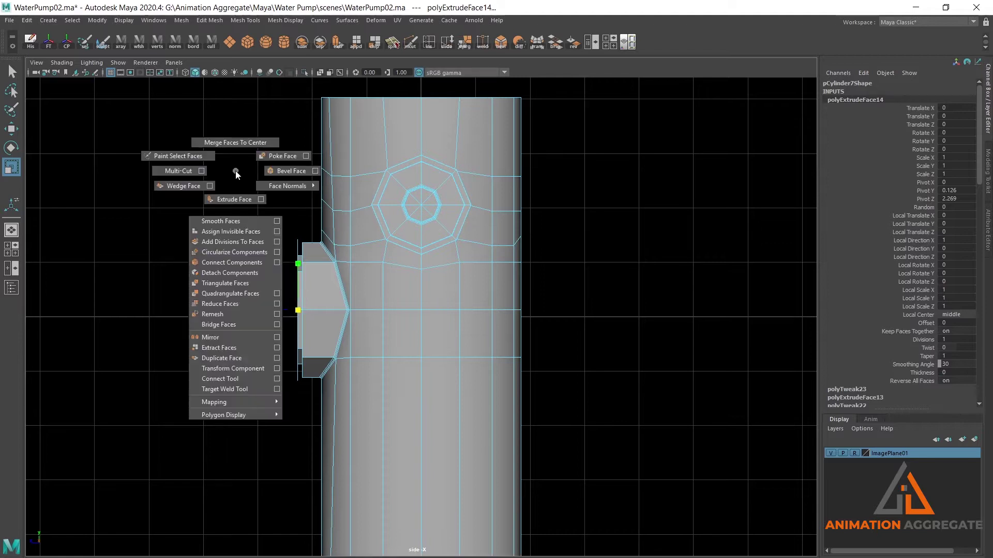
key(ctrl+e)
key(w)
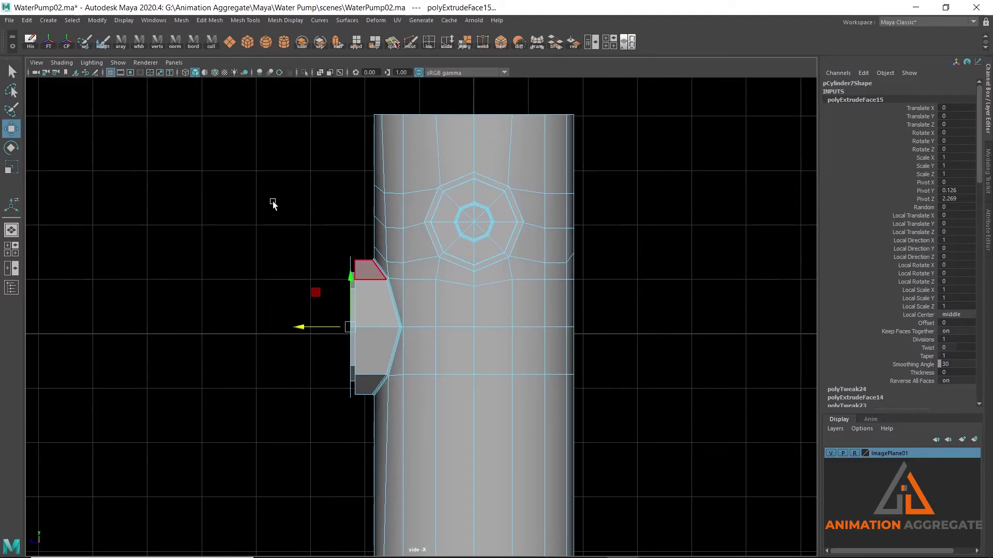
scroll(282, 269, up, 2)
drag(289, 332, 270, 335)
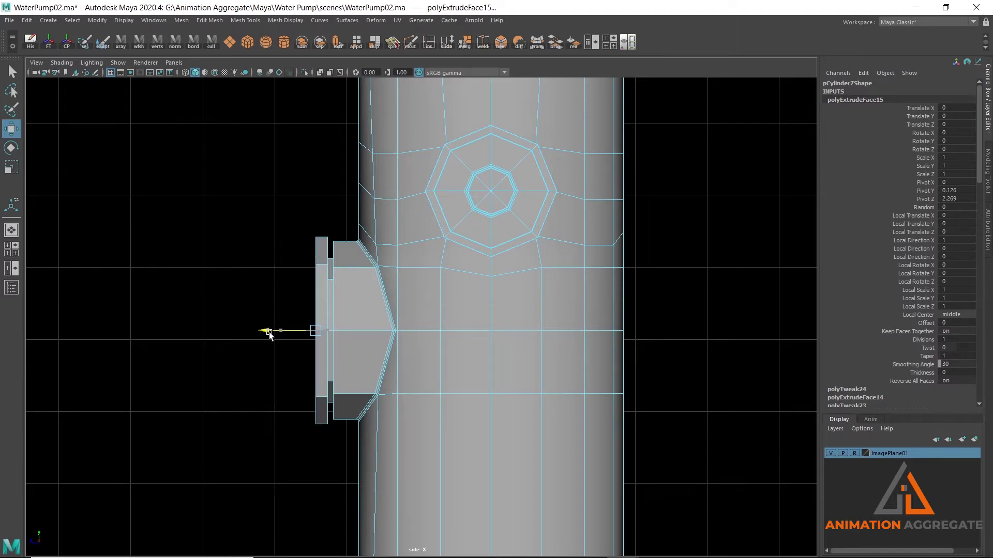
key(ctrl+e)
key(r)
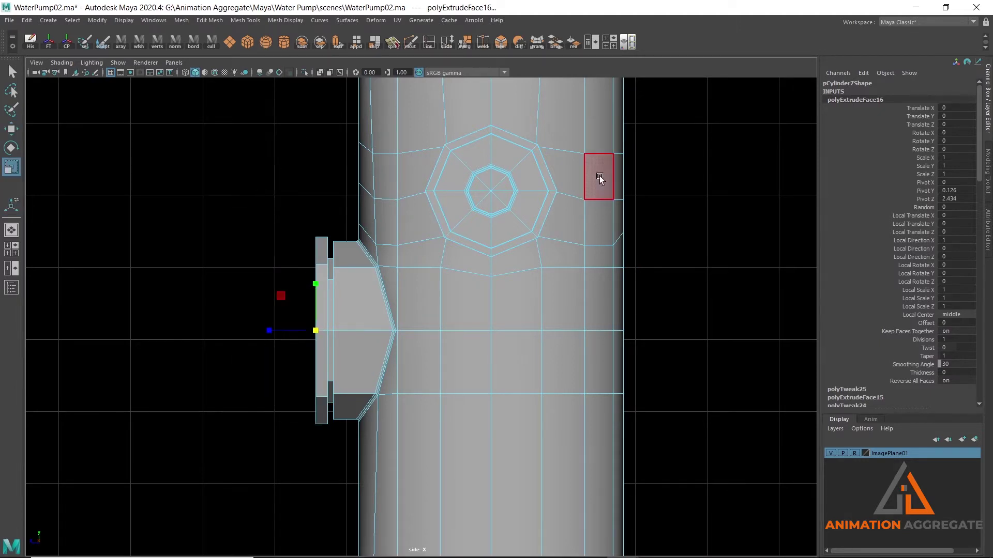
key(space)
key(space)
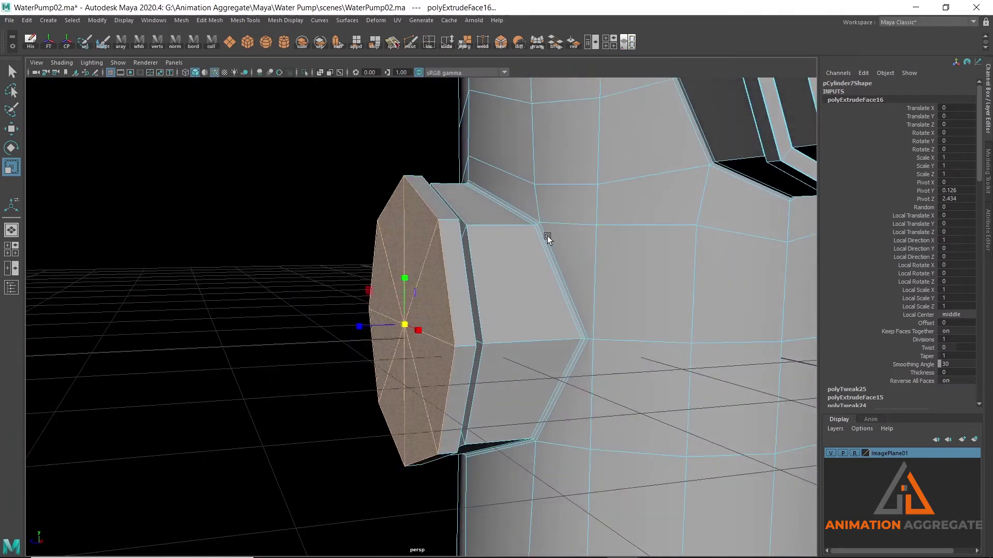
Extrude the cap's end face again and pull it further outward
mouse_move(375, 347)
alt+mouse_down()
mouse_move(389, 297)
mouse_move(392, 324)
alt+mouse_up()
scroll(411, 327, up, 3)
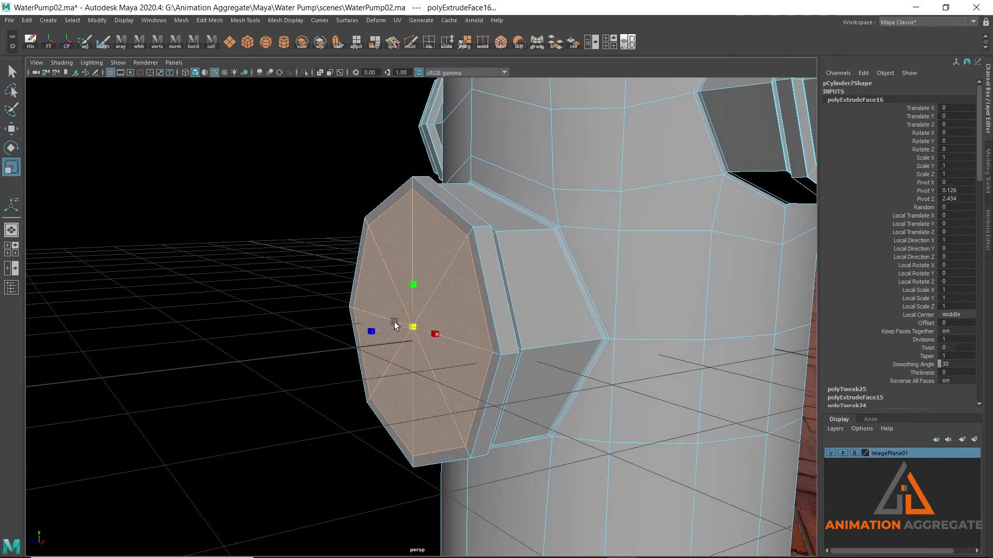
alt+drag(391, 322, 379, 287)
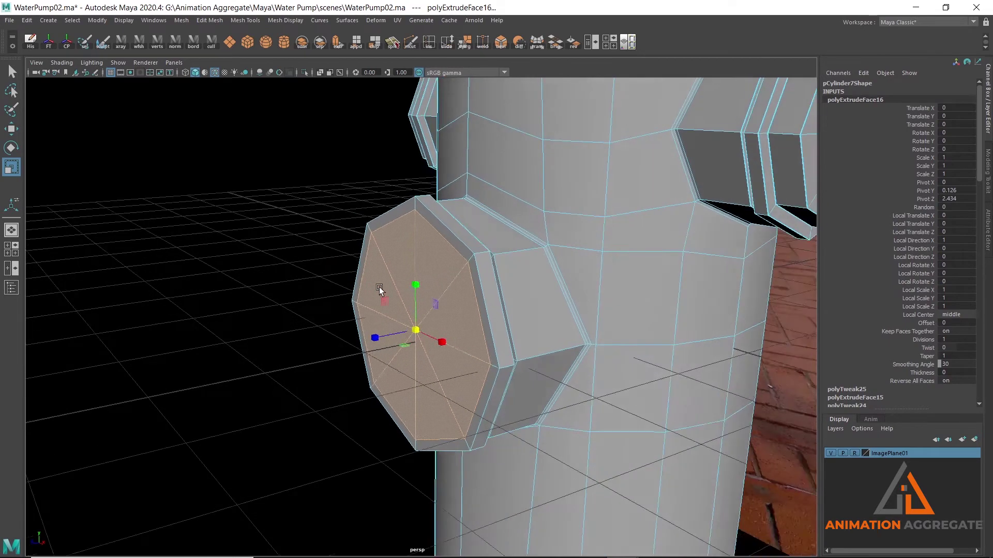
key(w)
alt+drag(474, 323, 301, 196)
shift+right_drag(301, 205, 300, 168)
alt+drag(439, 248, 426, 254)
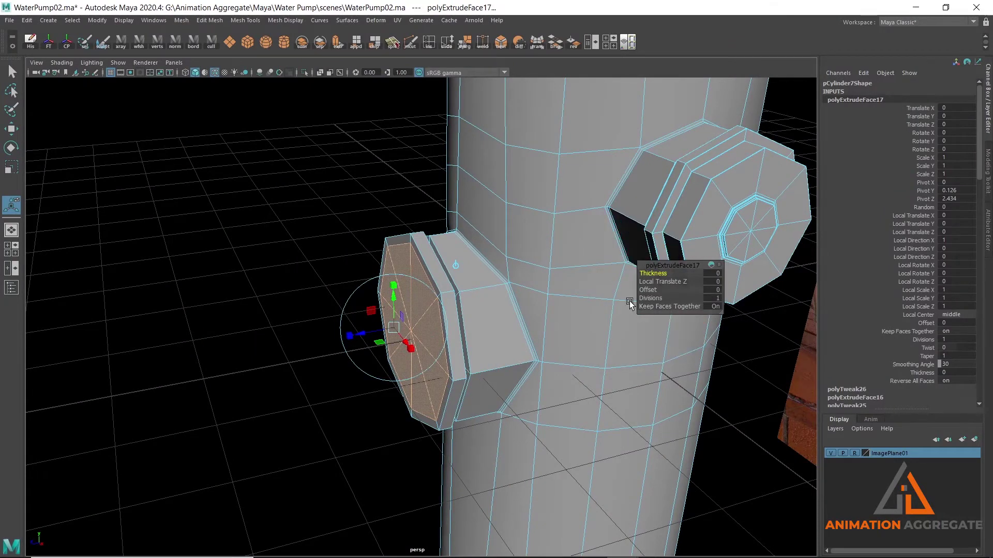
alt+drag(429, 336, 439, 263)
key(w)
mouse_move(371, 345)
mouse_down()
mouse_move(344, 343)
mouse_move(470, 263)
mouse_move(554, 288)
mouse_move(476, 314)
mouse_move(408, 290)
mouse_move(402, 259)
mouse_move(499, 344)
mouse_up()
In the side view, move the cap's end face further out to the left
key(space)
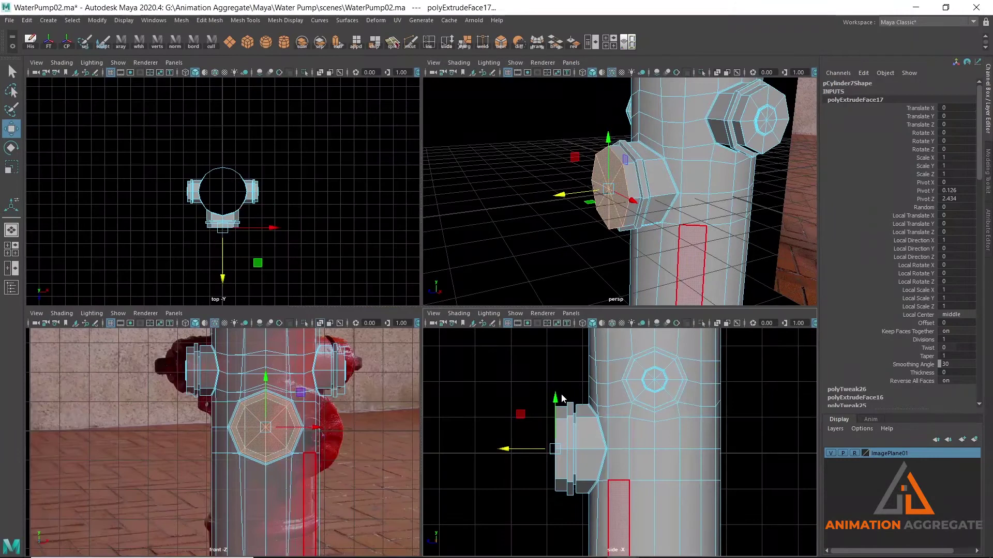
key(space)
scroll(472, 290, up, 2)
scroll(399, 284, up, 2)
drag(334, 299, 305, 296)
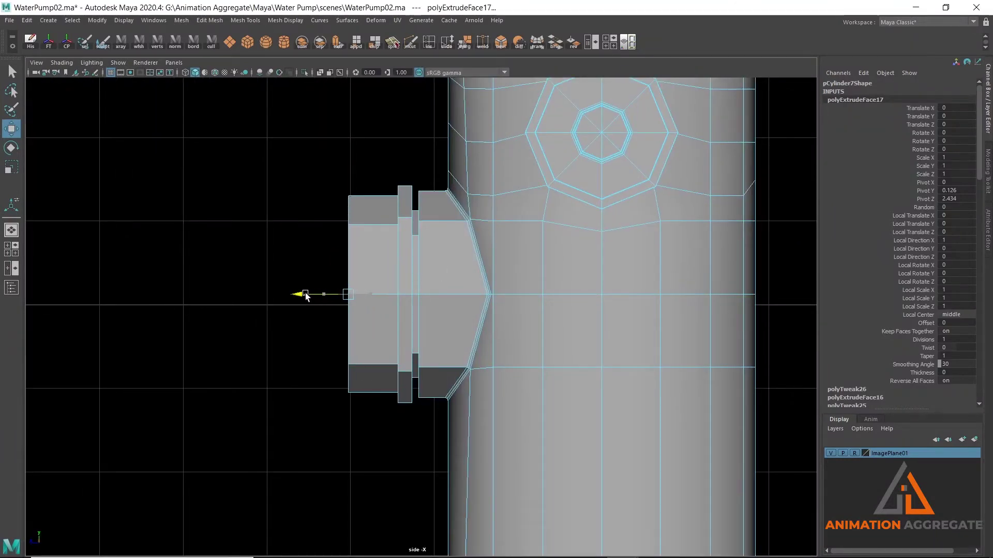
drag(306, 296, 295, 293)
key(space)
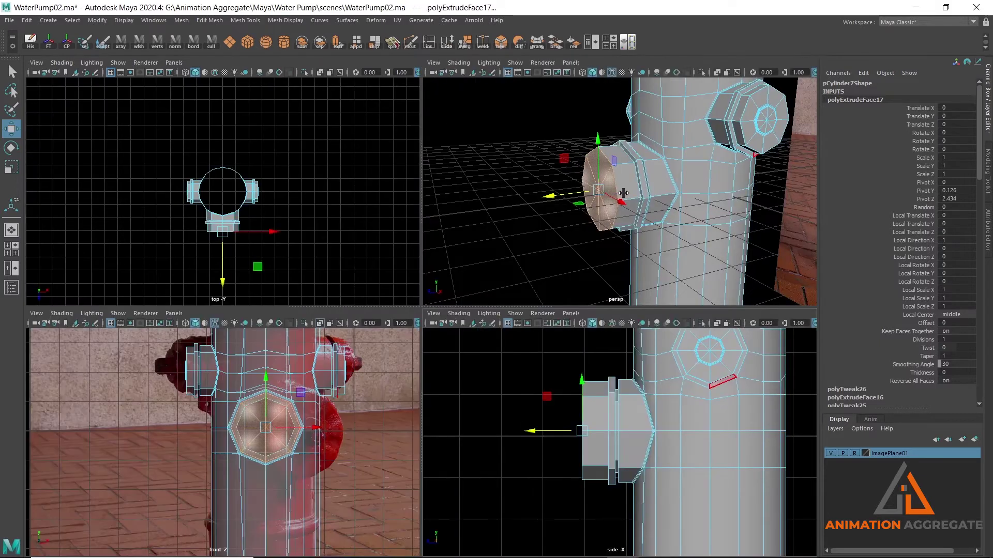
key(space)
mouse_move(598, 215)
alt+mouse_down()
mouse_move(478, 258)
mouse_move(317, 237)
mouse_move(299, 246)
alt+mouse_up()
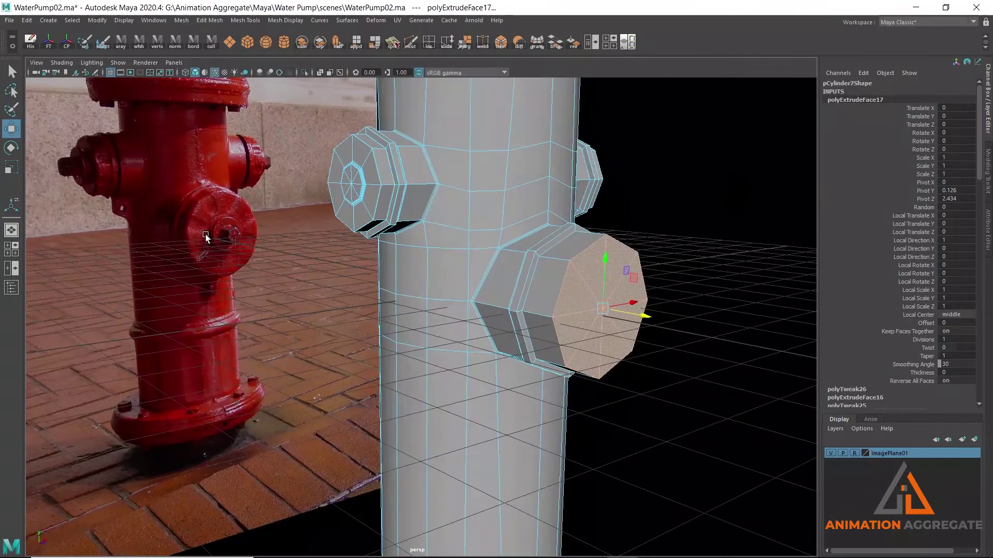
alt+drag(206, 234, 517, 247)
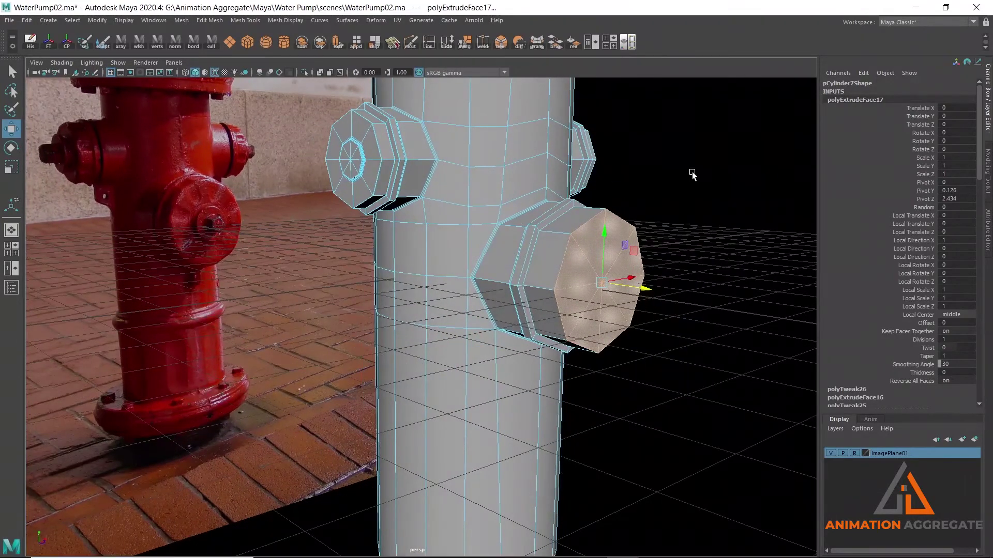
Extrude the spout's end face, inset it, and slide it outward into a band
key(ctrl+e)
mouse_move(589, 283)
mouse_down()
mouse_move(542, 274)
mouse_move(585, 321)
mouse_up()
shift+right_drag(705, 205, 706, 223)
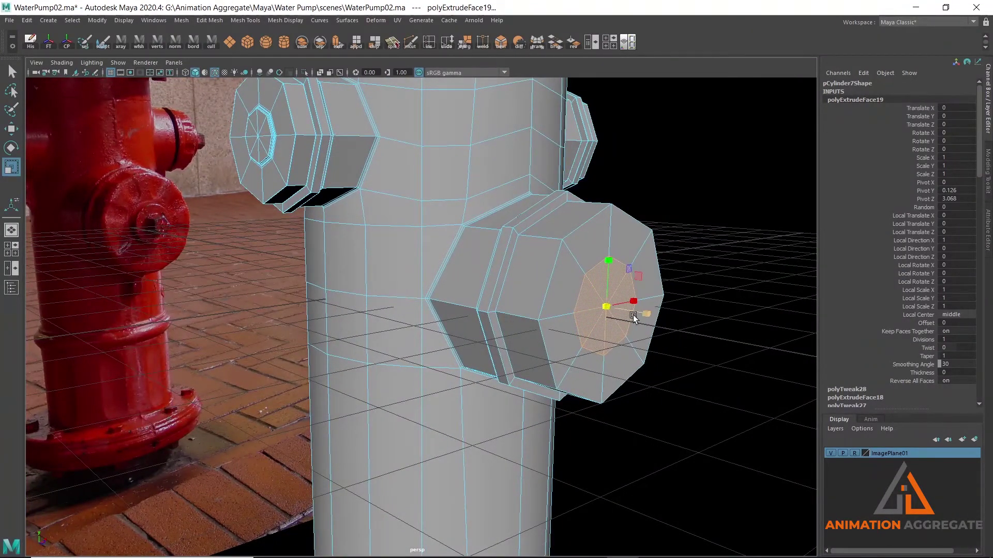
key(w)
mouse_move(644, 315)
mouse_down()
mouse_move(725, 317)
mouse_move(696, 150)
mouse_up()
shift+right_drag(696, 147, 700, 166)
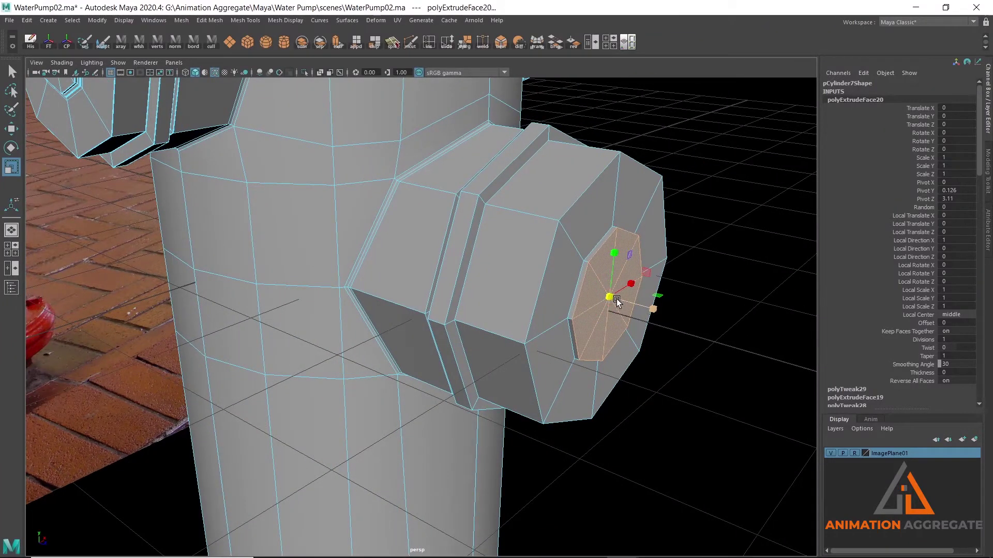
drag(599, 299, 596, 299)
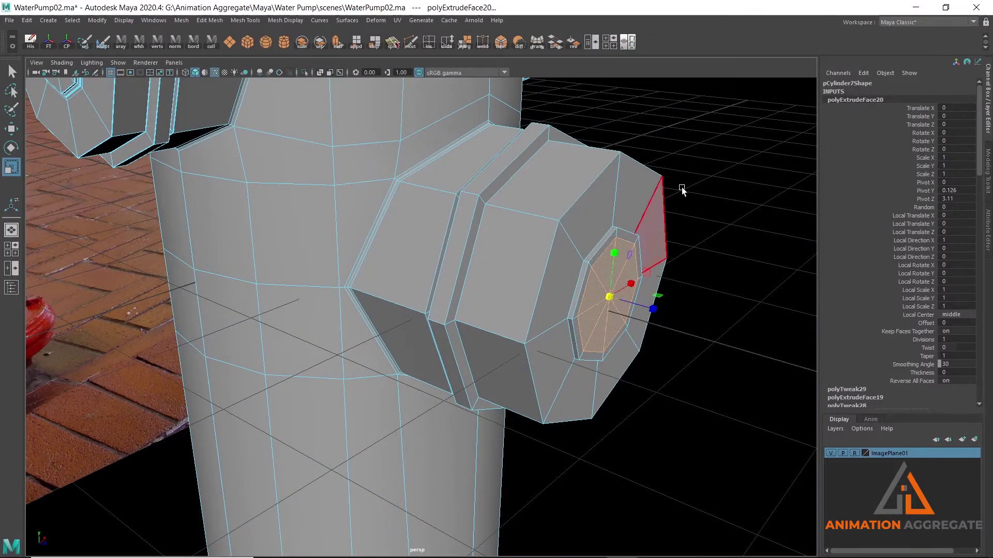
Extrude the inset spout face again and push it outward to form the stepped rim
shift+right_drag(683, 193, 682, 200)
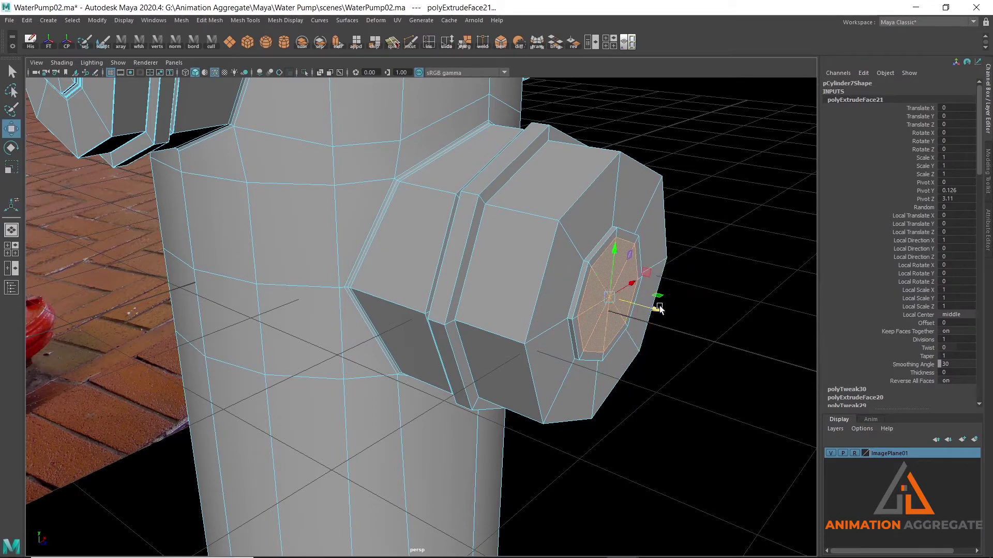
drag(660, 309, 663, 313)
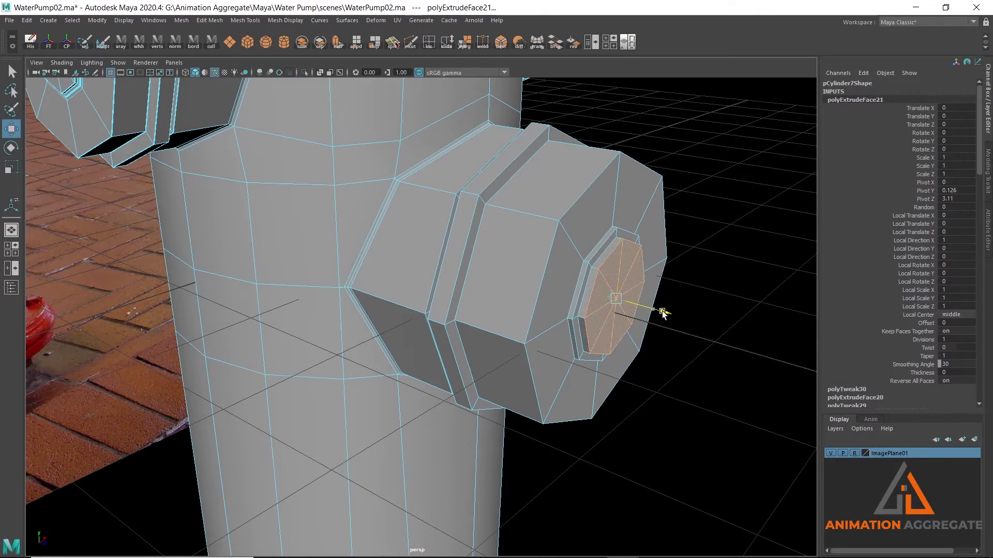
mouse_move(663, 313)
alt+mouse_down()
mouse_move(500, 235)
mouse_move(403, 166)
alt+mouse_up()
key(space)
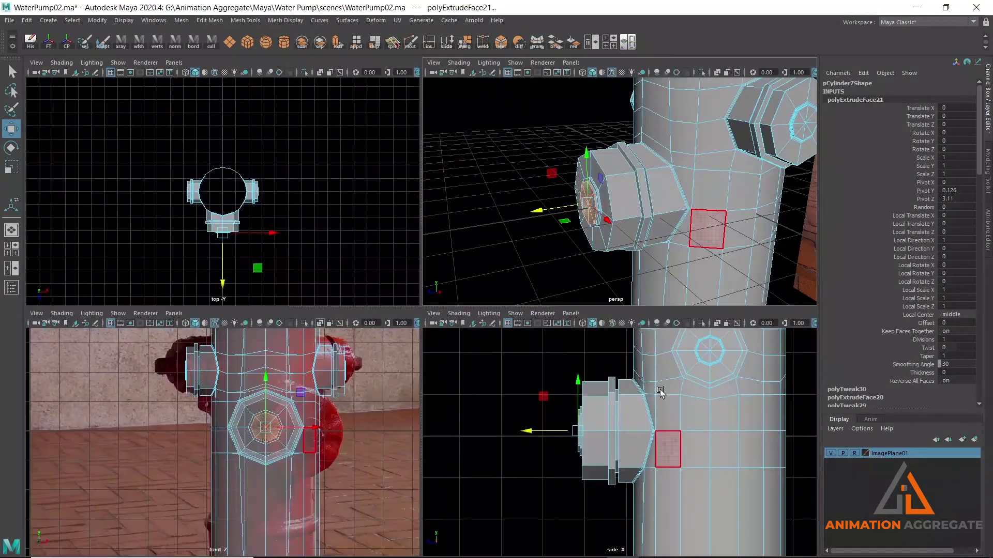
key(space)
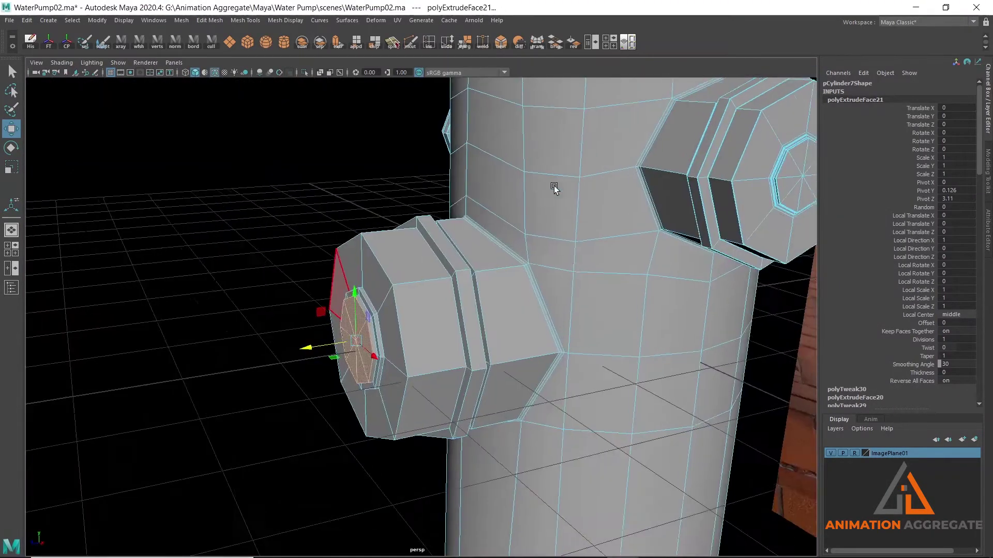
scroll(474, 221, up, 3)
Select the inner octagon edge loop plus the groove edge loops on the nozzle cap
alt+drag(448, 232, 535, 163)
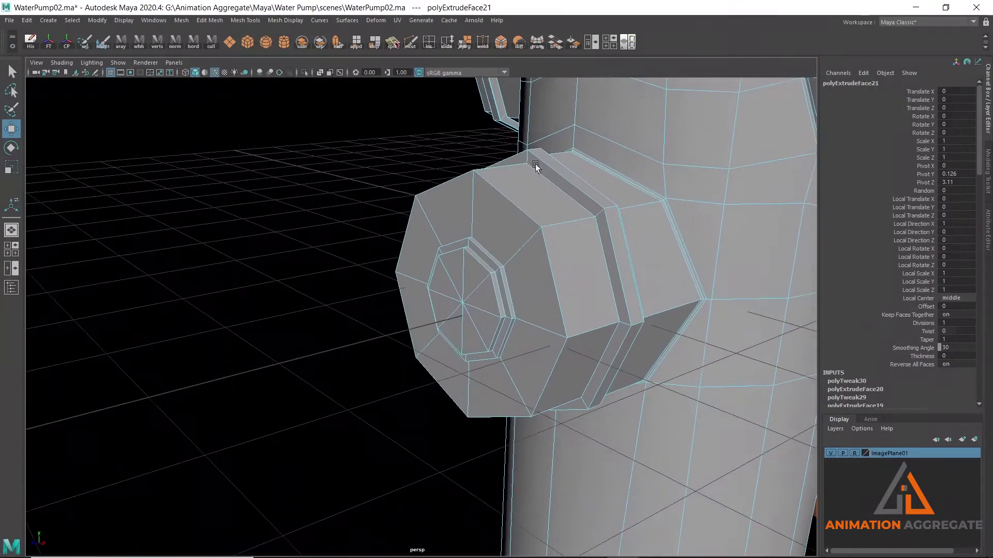
scroll(516, 201, up, 3)
double_click(569, 176)
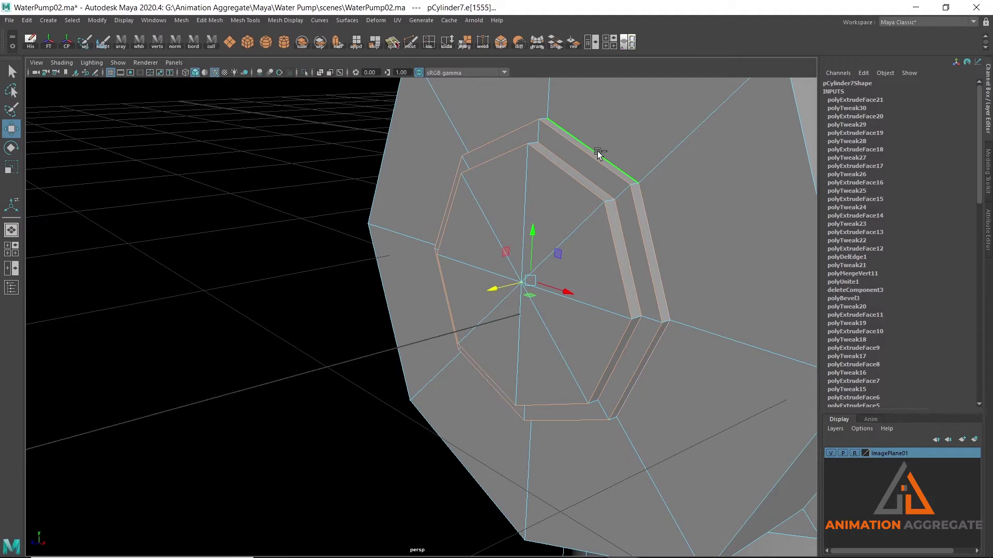
scroll(597, 151, down, 2)
scroll(566, 210, down, 2)
shift+double_click(621, 141)
shift+double_click(641, 122)
mouse_move(646, 154)
alt+mouse_down()
mouse_move(493, 140)
mouse_move(404, 172)
mouse_move(432, 188)
alt+mouse_up()
click(393, 181)
key(f)
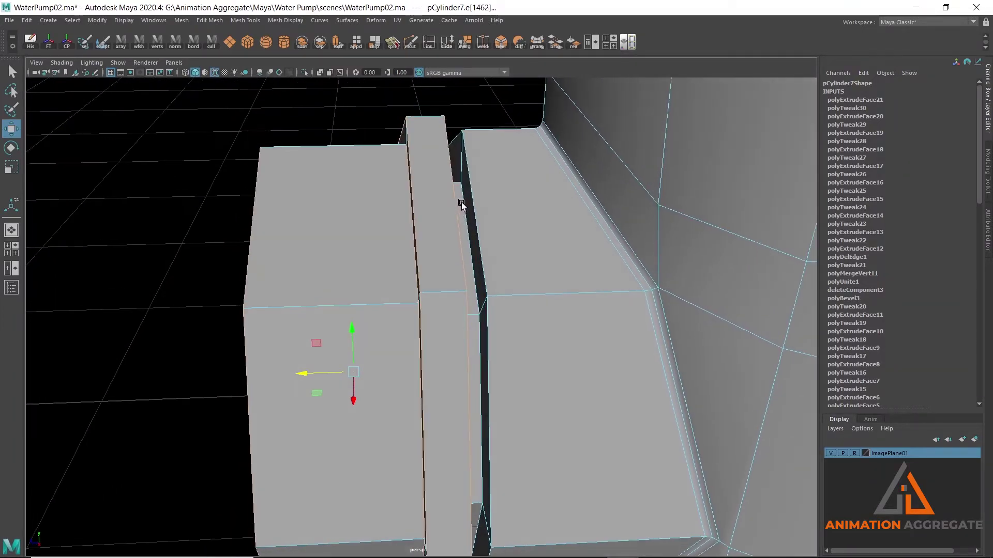
click(467, 193)
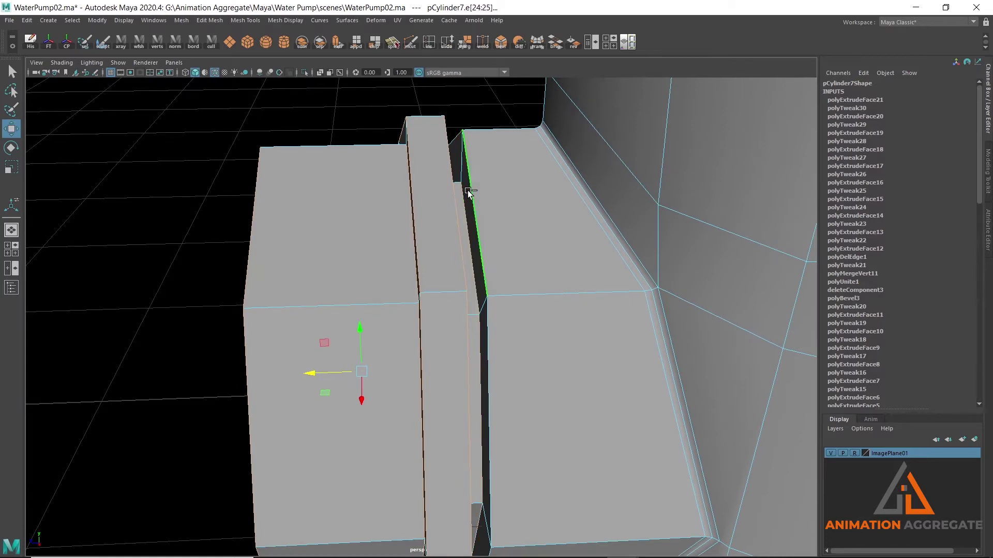
key(ctrl+z)
key(f)
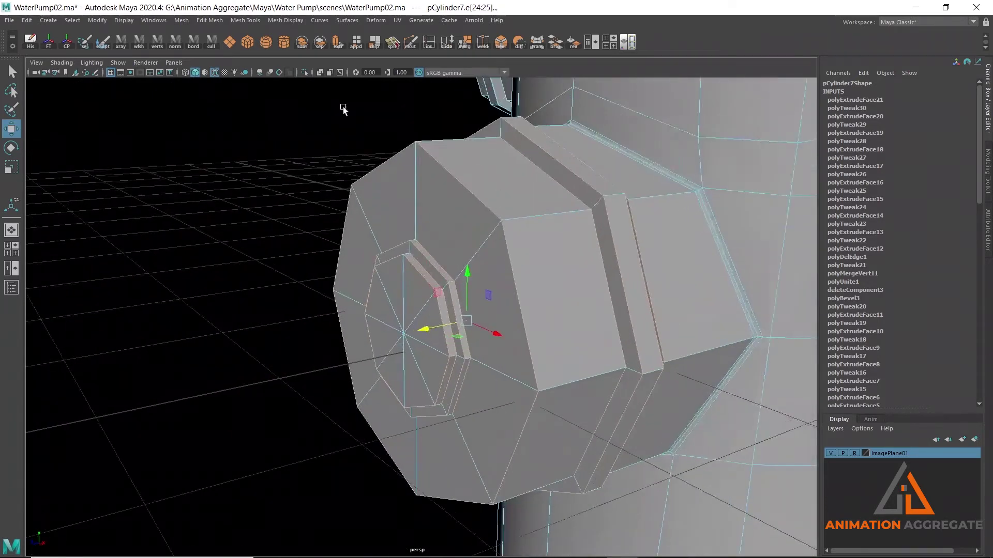
Bevel the selected cap edges with 2 segments, then return to object mode
key(ctrl+b)
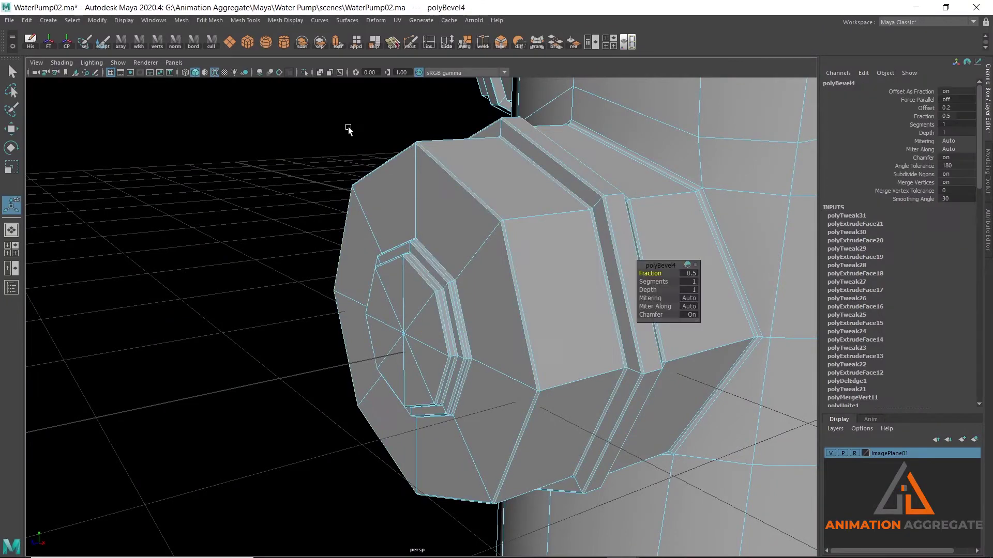
scroll(495, 250, up, 2)
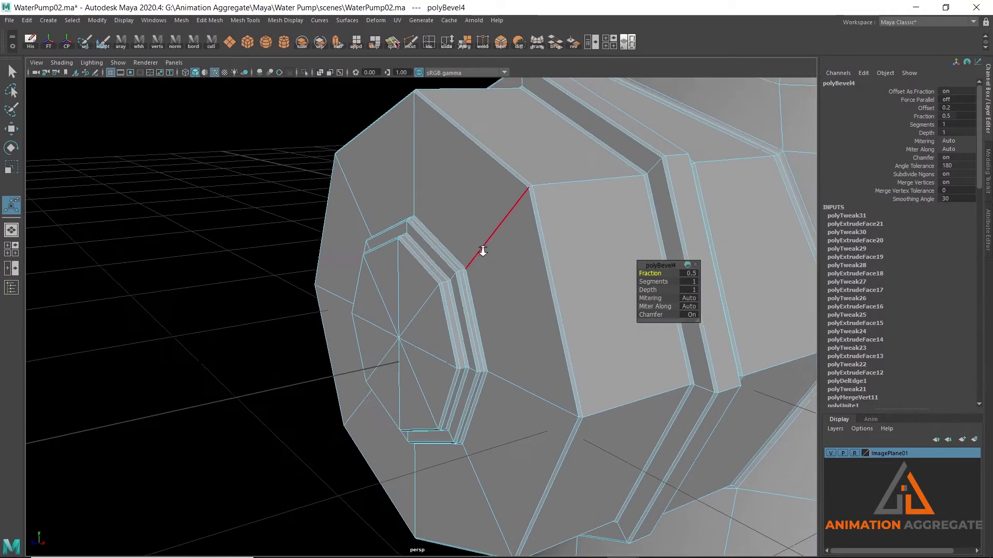
scroll(483, 259, up, 2)
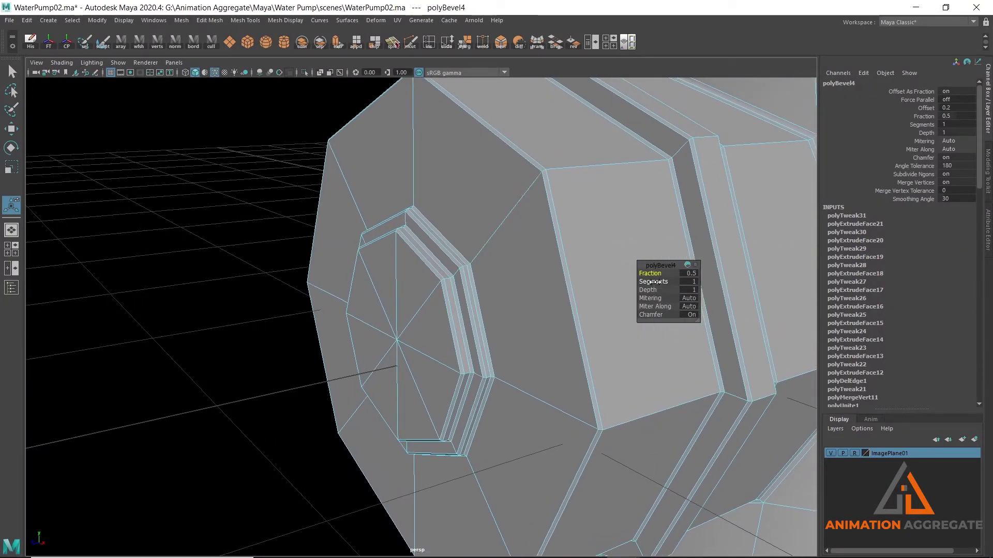
drag(654, 282, 655, 282)
right_drag(530, 202, 594, 179)
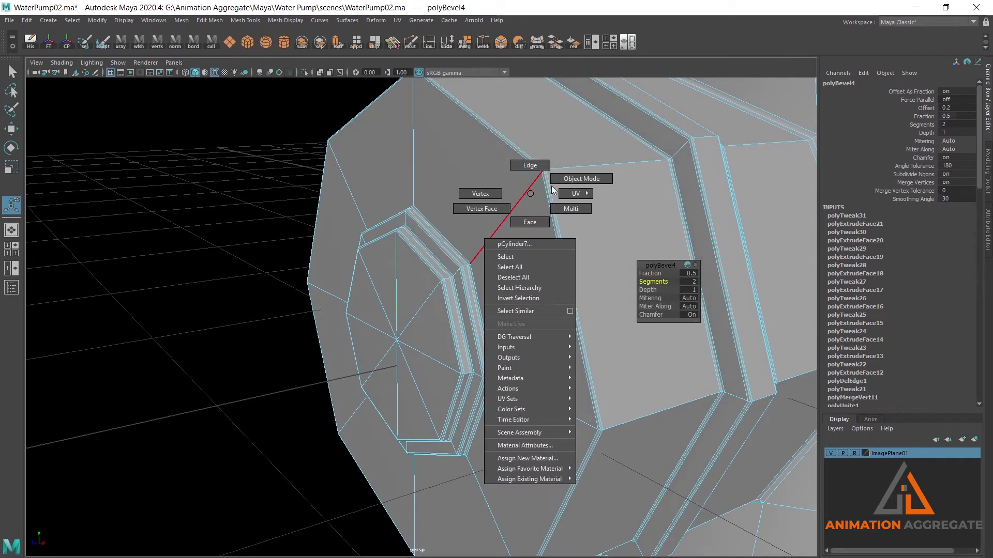
alt+drag(563, 250, 559, 209)
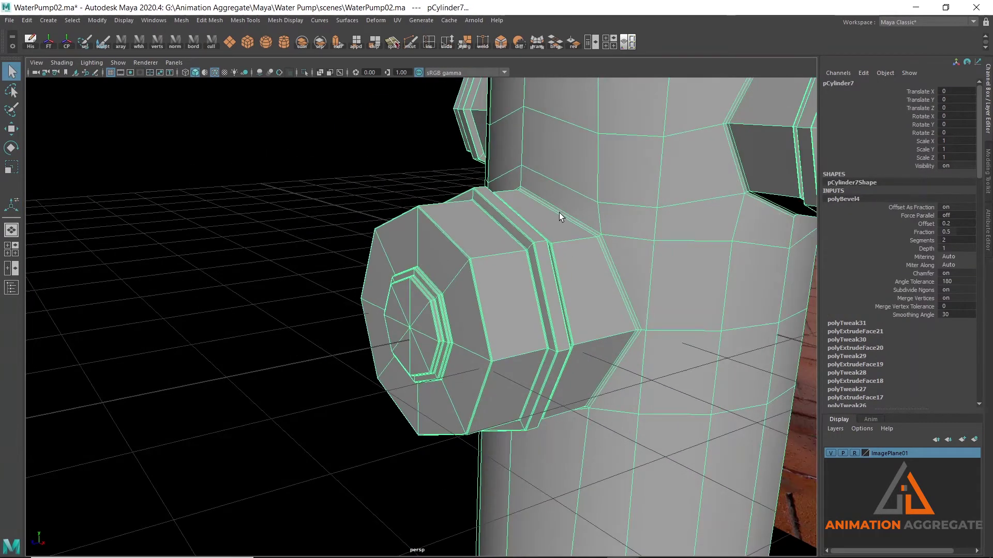
scroll(343, 142, down, 3)
In the front view, select the hydrant body with smooth preview off and enter vertex mode
click(343, 142)
mouse_move(343, 142)
alt+mouse_down()
mouse_move(570, 238)
mouse_move(519, 234)
mouse_move(476, 297)
mouse_move(427, 250)
mouse_move(486, 259)
mouse_move(591, 250)
mouse_move(538, 259)
mouse_move(538, 326)
mouse_move(299, 404)
alt+mouse_up()
key(space)
key(space)
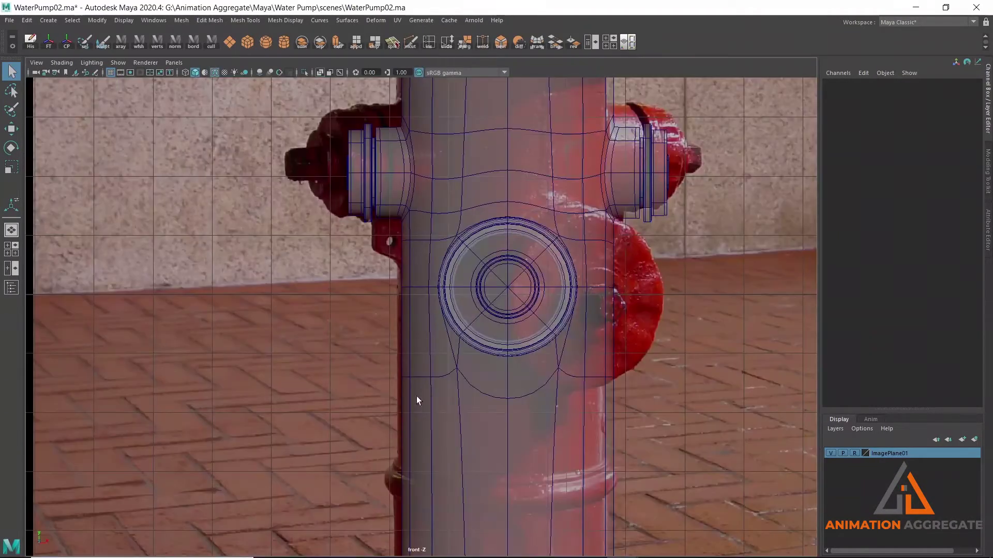
scroll(511, 398, down, 2)
scroll(516, 361, down, 2)
scroll(510, 381, down, 1)
mouse_move(507, 277)
alt+middle_down()
mouse_move(523, 222)
mouse_move(523, 371)
alt+middle_up()
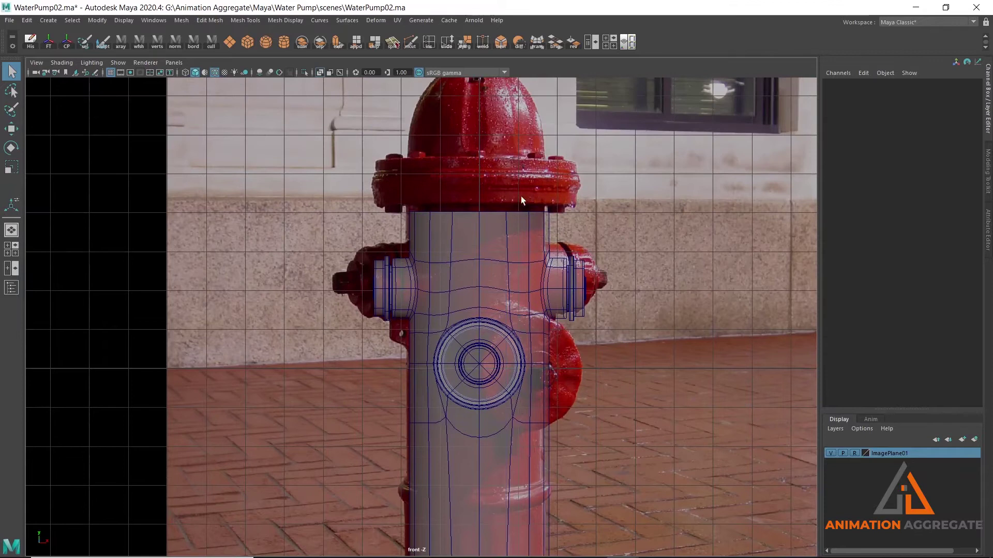
click(507, 224)
key(1)
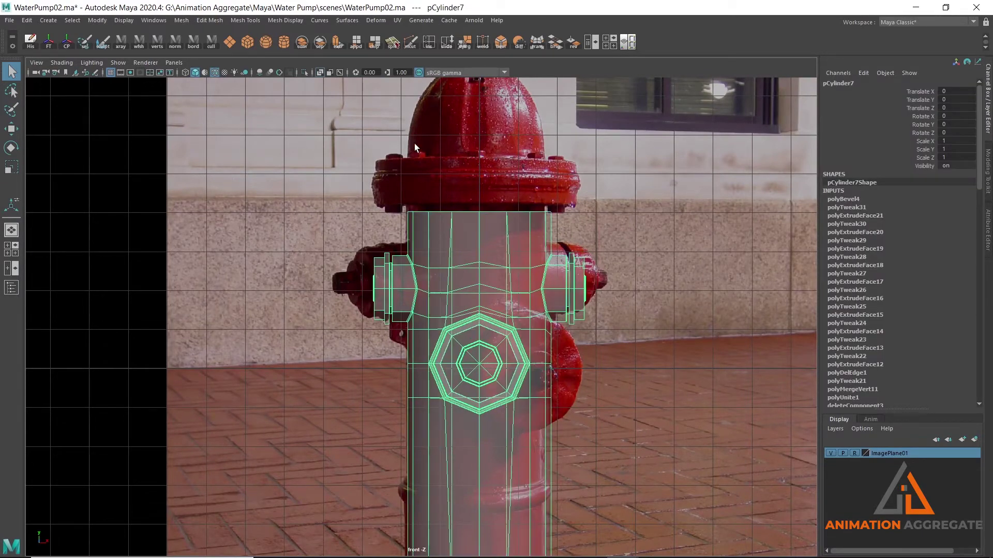
scroll(547, 221, up, 3)
right_drag(547, 222, 547, 188)
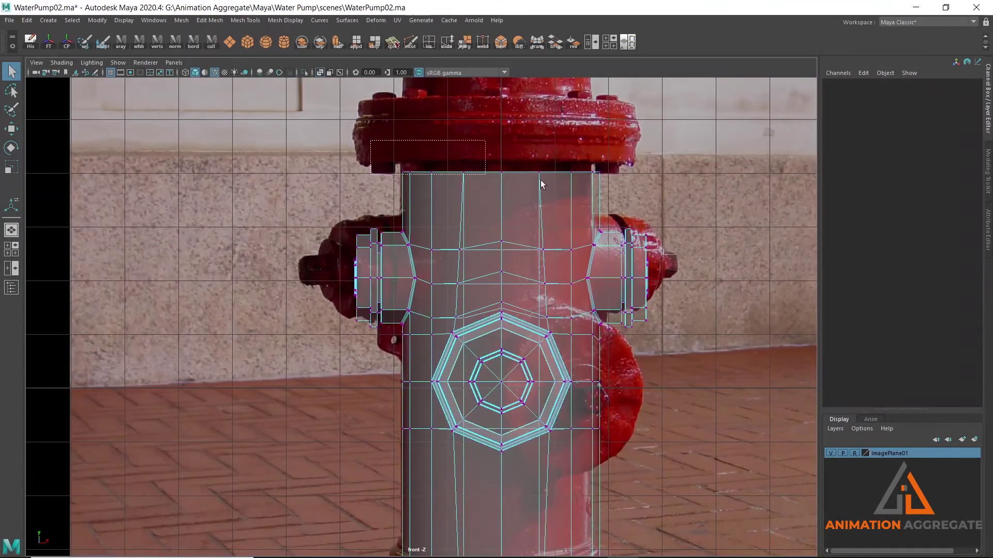
Raise the top vertex row and the middle nozzle rows to match the reference photo
key(w)
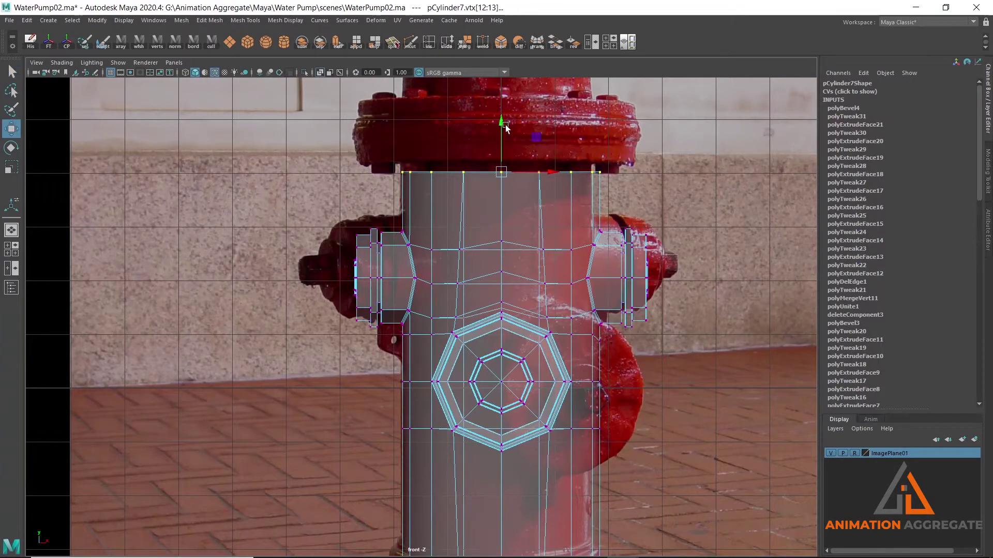
drag(503, 121, 506, 115)
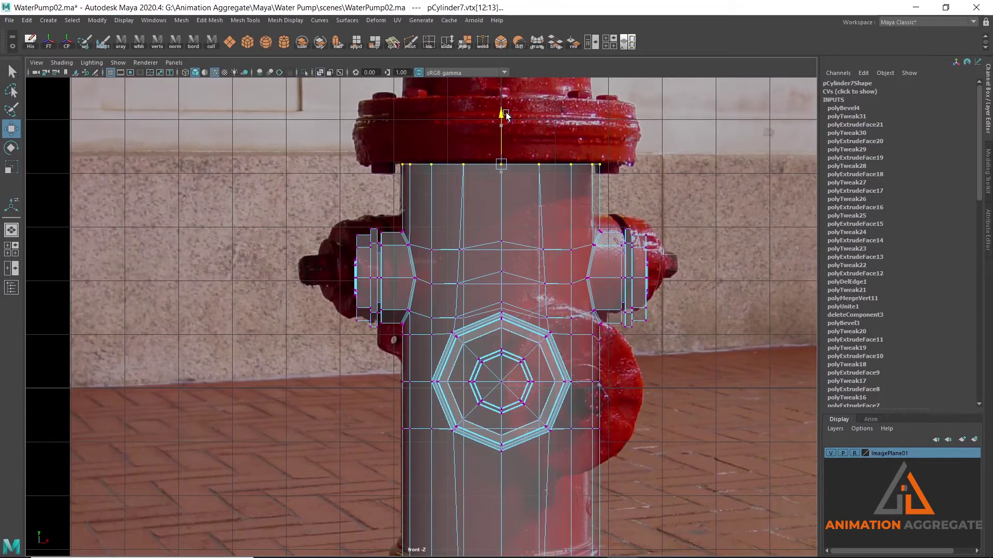
alt+middle_drag(605, 170, 605, 191)
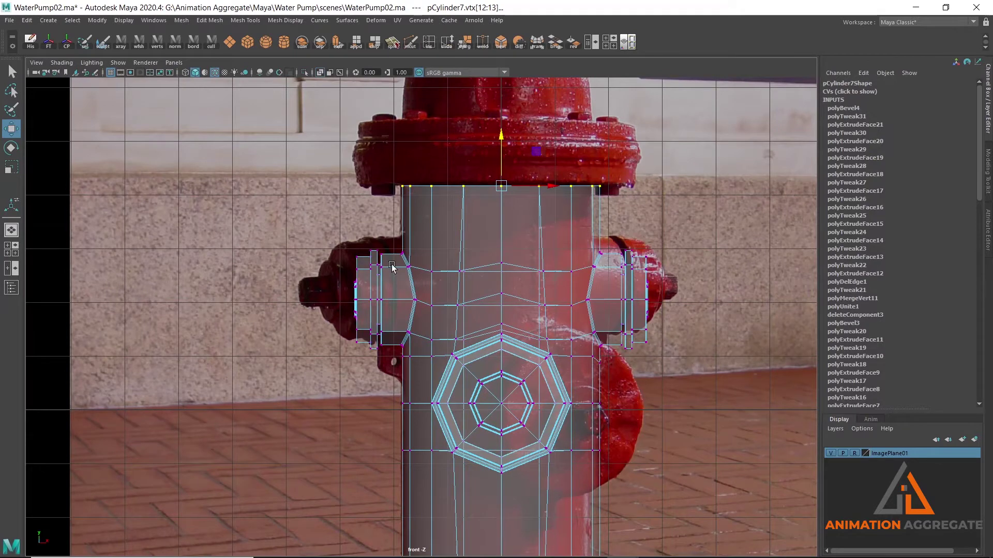
drag(232, 223, 810, 500)
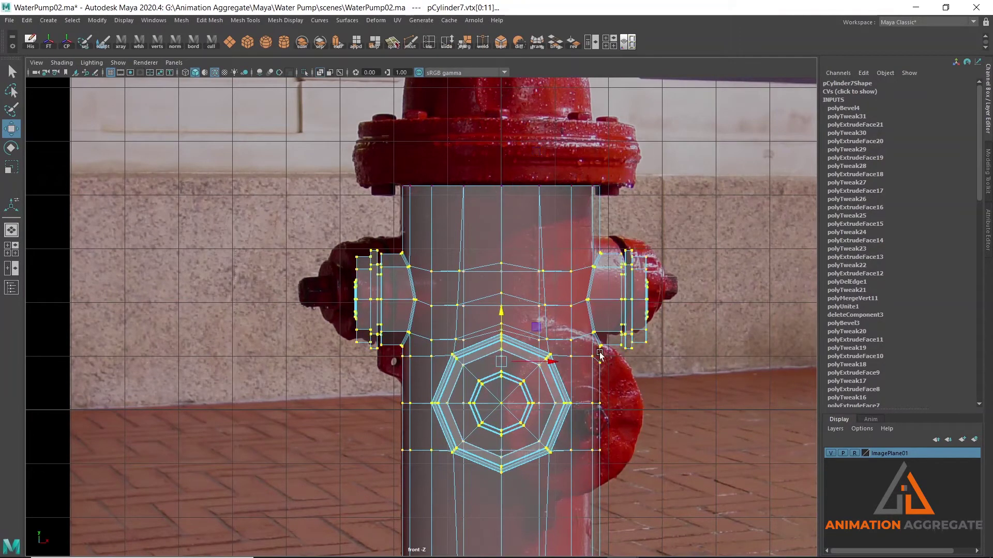
drag(498, 337, 496, 323)
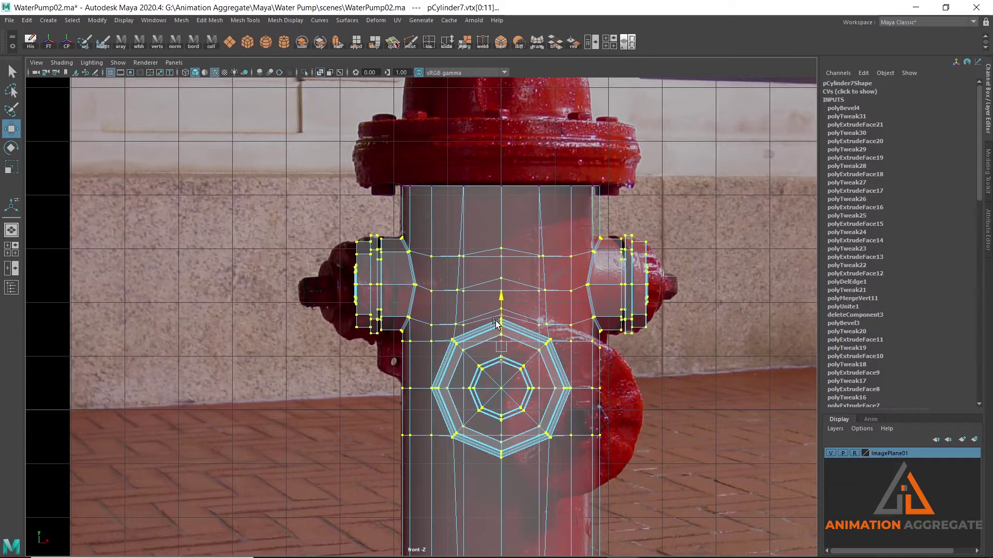
alt+middle_drag(498, 228, 484, 299)
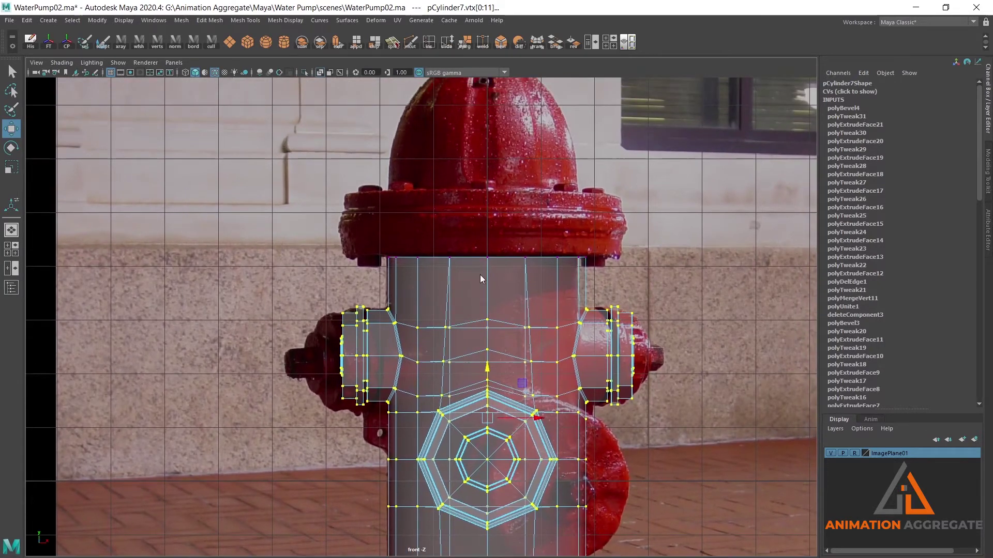
key(space)
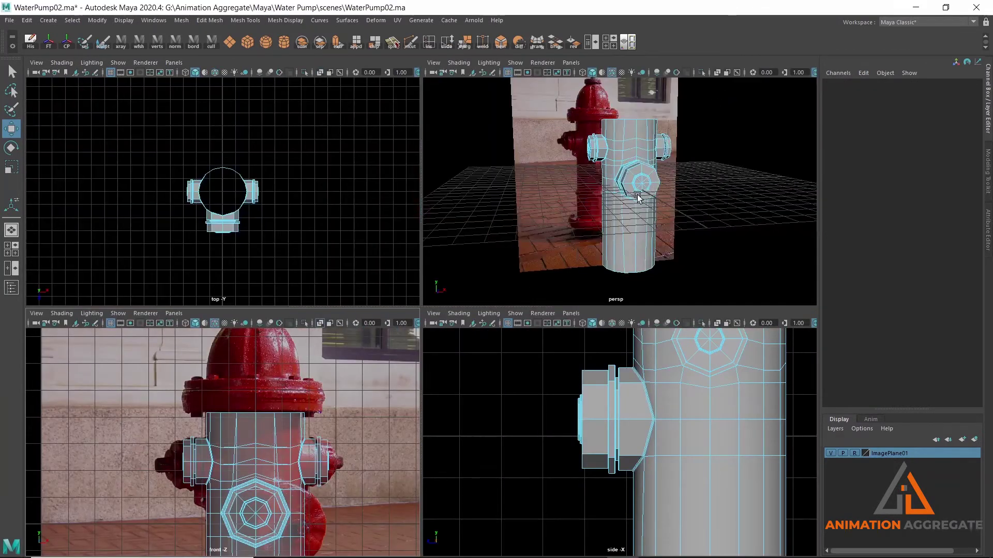
key(space)
key(space)
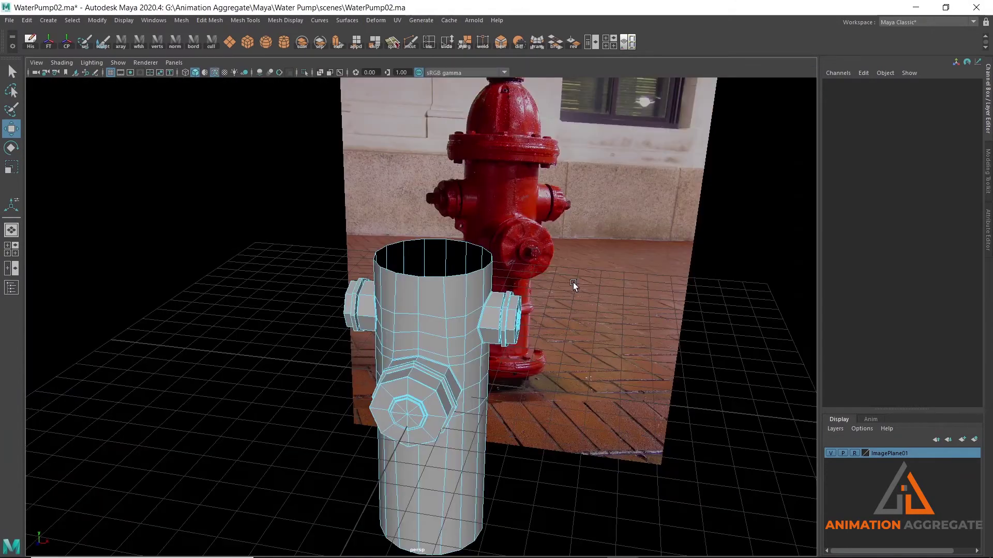
scroll(433, 225, up, 2)
Extrude the body's top rim edges, scale them, and pull them up into a collar
click(431, 246)
alt+drag(431, 245, 576, 191)
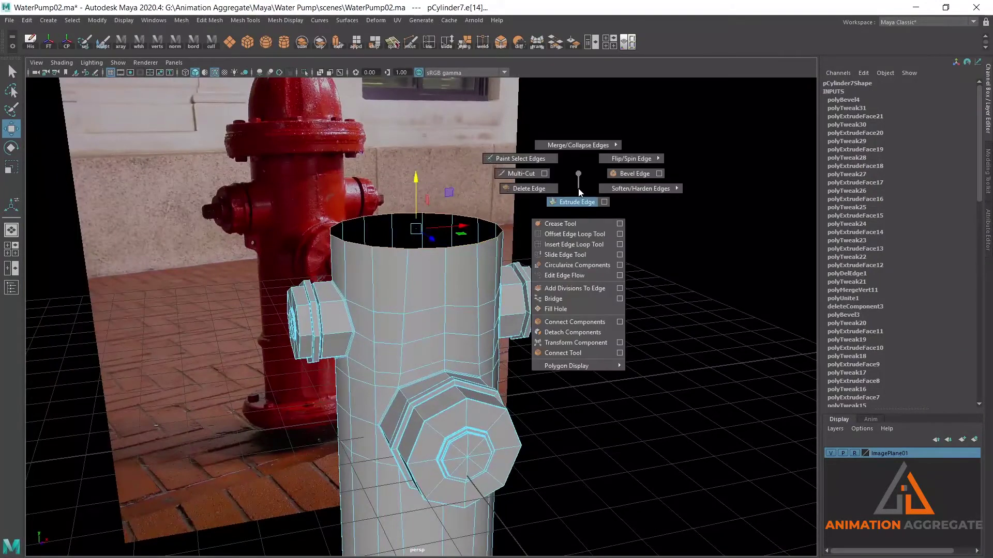
shift+right_drag(576, 191, 632, 171)
key(r)
mouse_move(427, 250)
alt+mouse_down()
mouse_move(424, 239)
mouse_move(438, 228)
mouse_move(454, 233)
mouse_move(649, 160)
alt+mouse_up()
shift+right_drag(650, 178, 651, 258)
key(w)
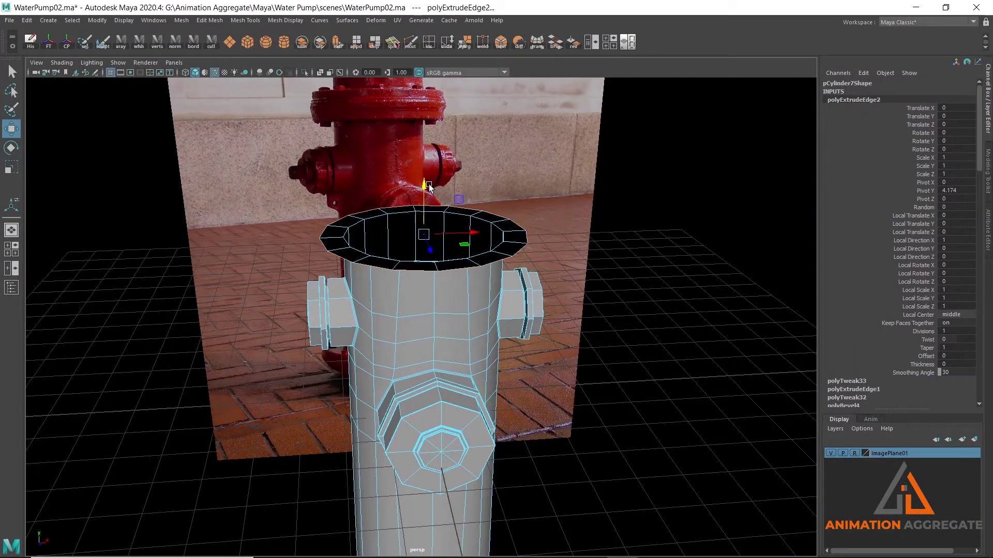
key(space)
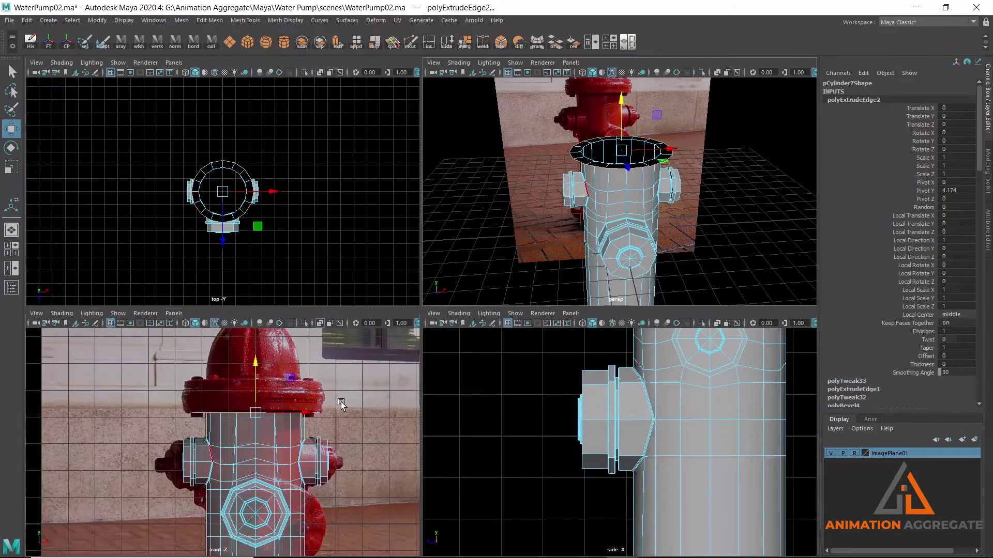
key(space)
drag(486, 203, 487, 149)
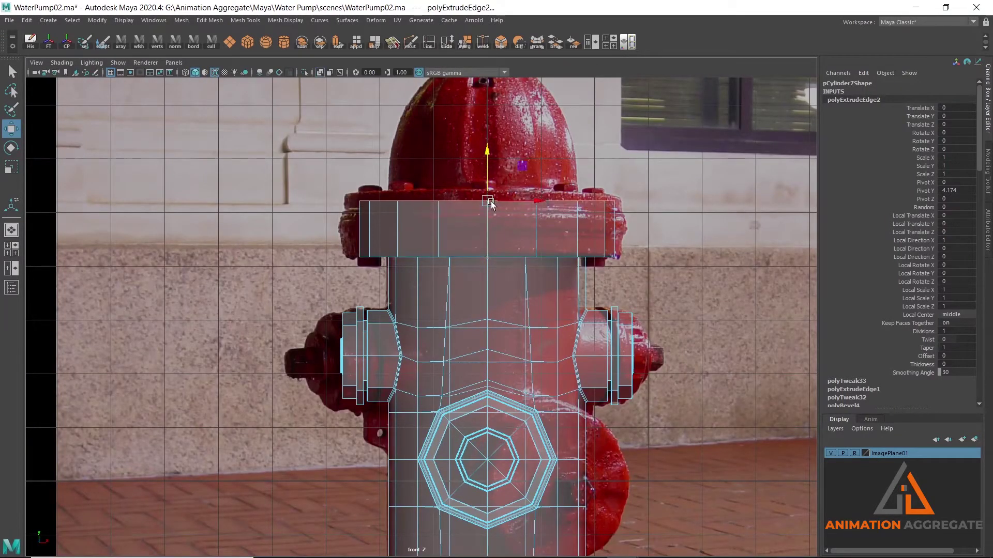
Undo the collar, re-extrude the top rim edges, and raise them into a tall flange band
key(ctrl+z)
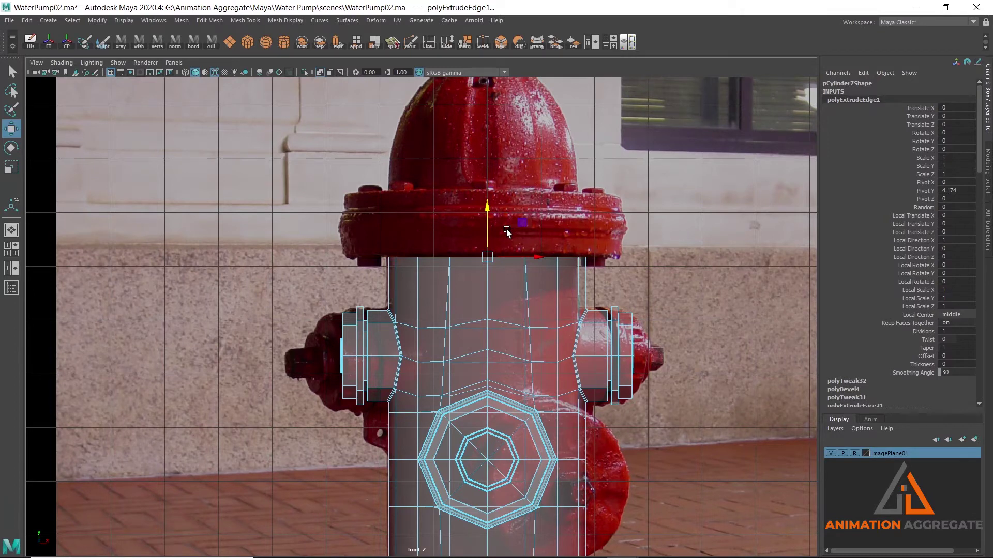
key(r)
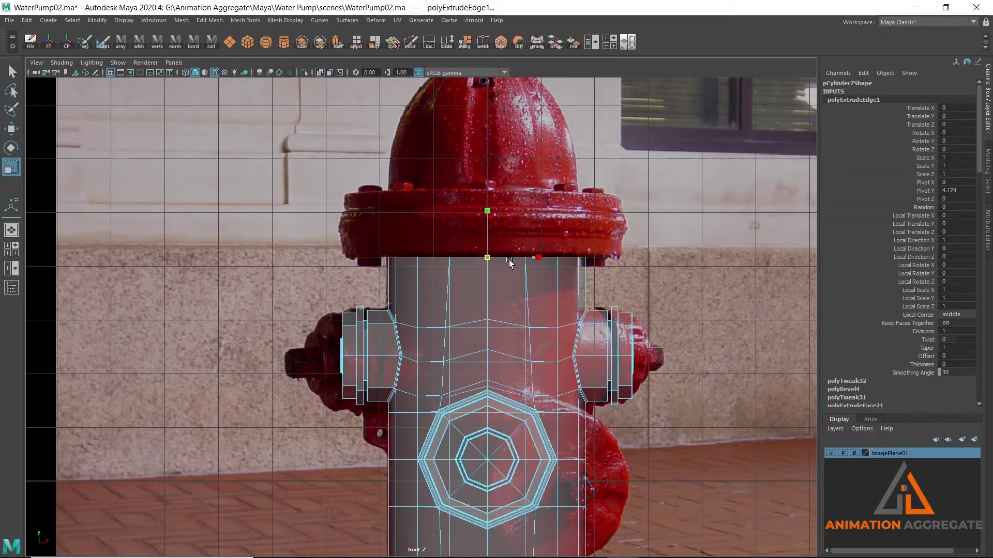
shift+right_drag(580, 217, 514, 208)
drag(489, 208, 492, 147)
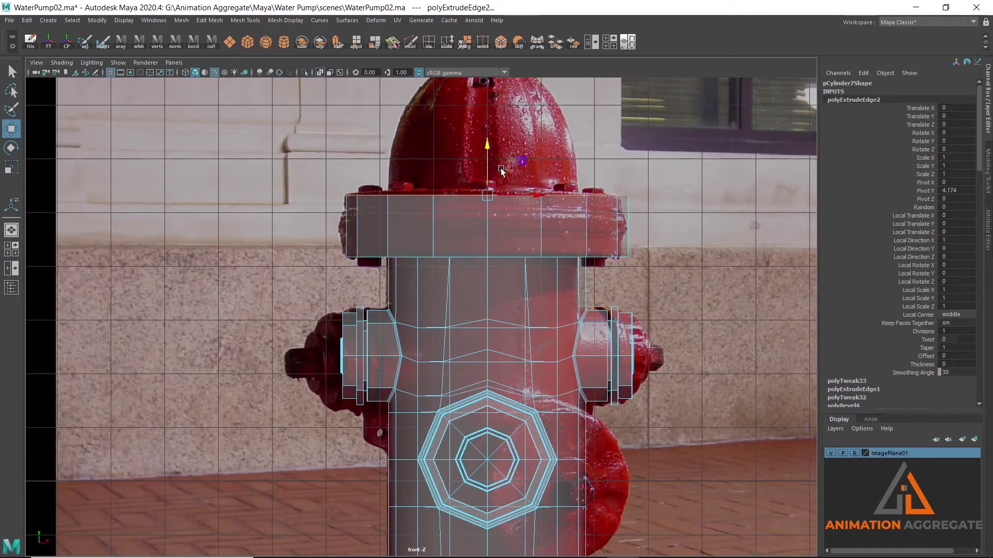
alt+middle_drag(492, 148, 485, 199)
key(space)
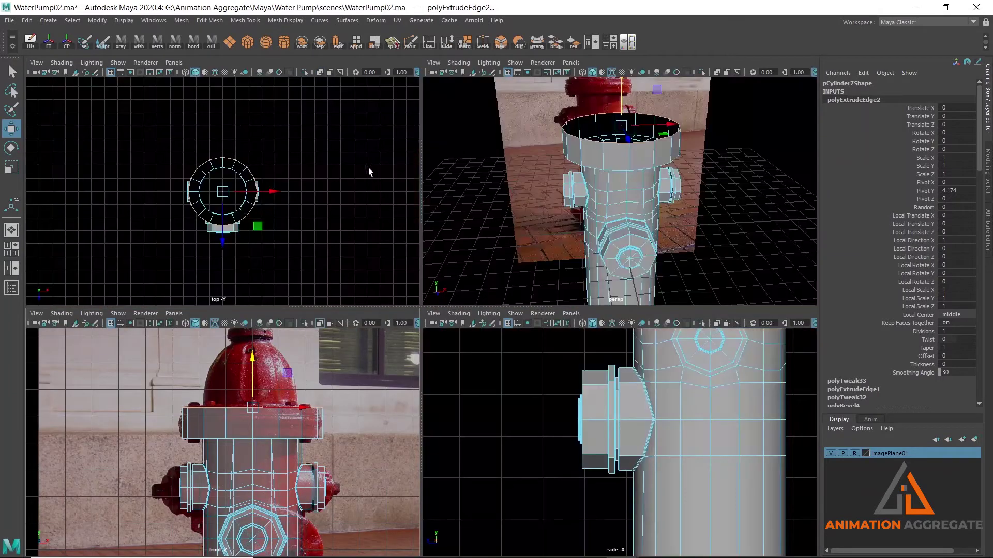
In the top view, extrude the body's top border edges and scale them inward into a ring
key(space)
scroll(434, 266, up, 2)
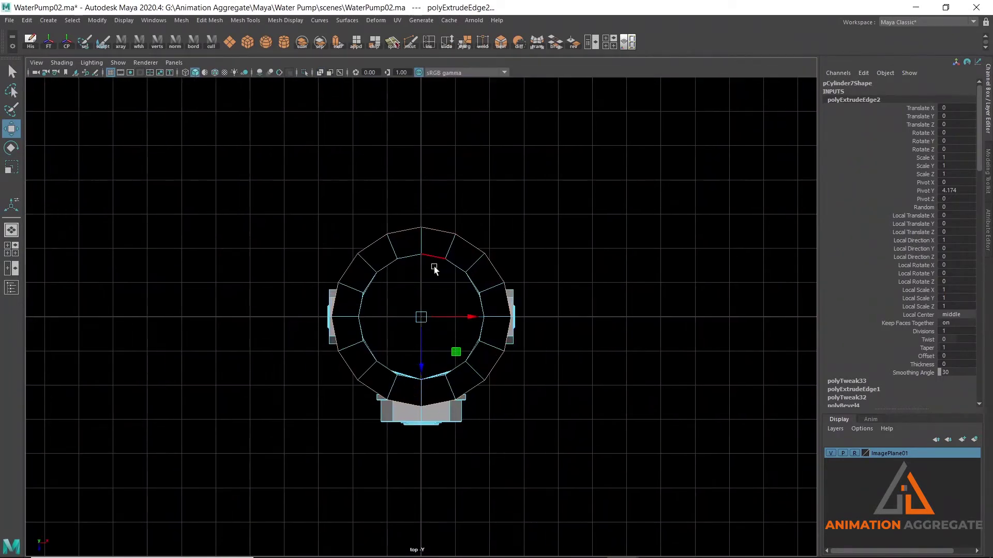
shift+right_drag(541, 119, 541, 145)
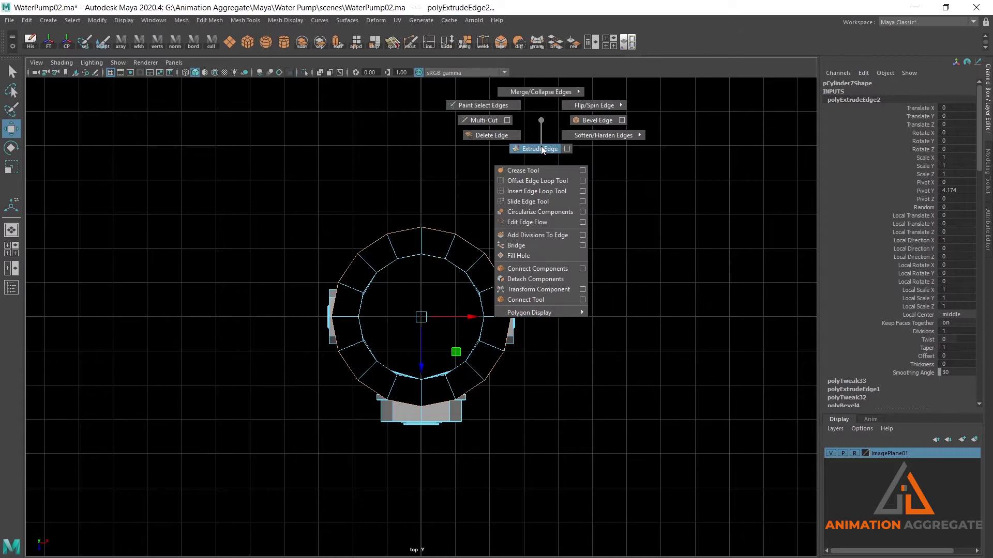
key(r)
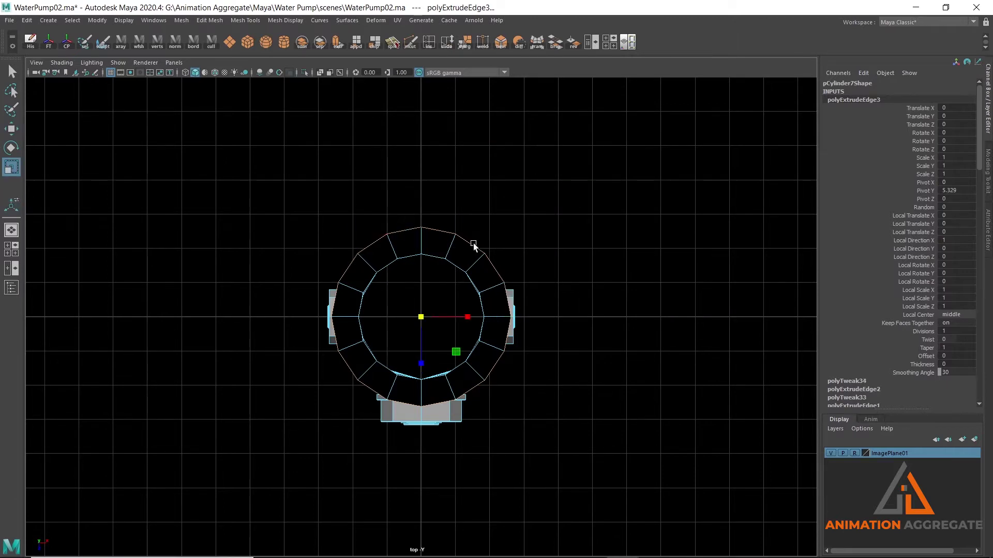
drag(421, 321, 385, 324)
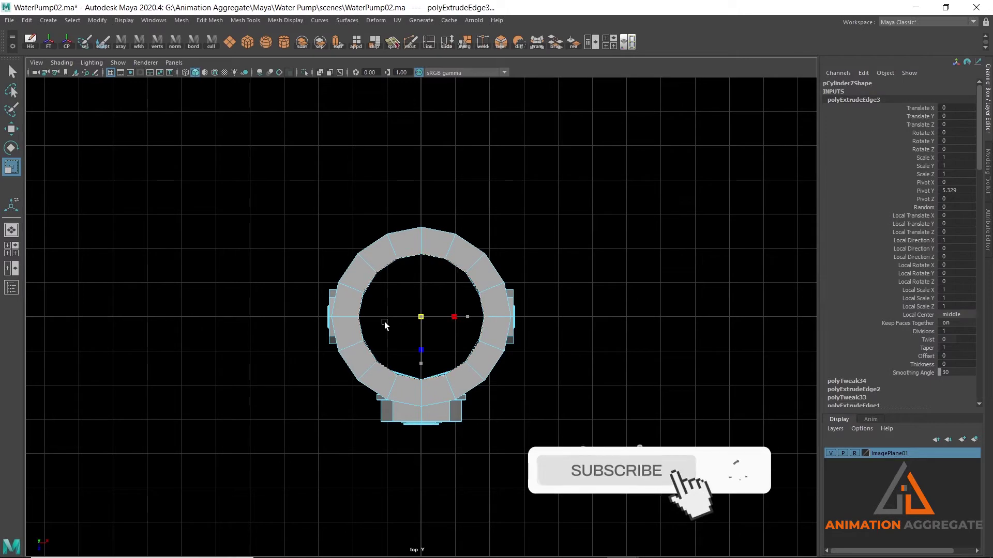
key(space)
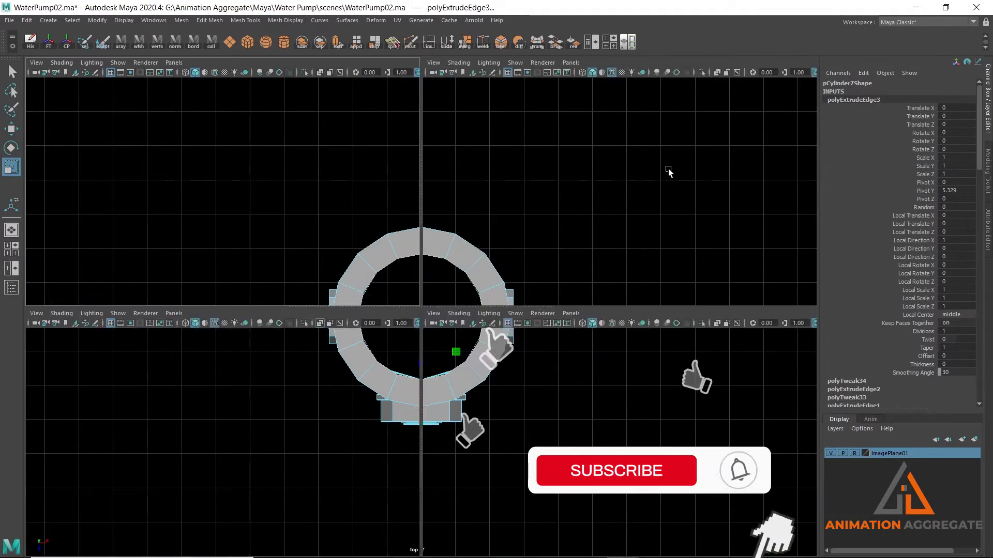
key(space)
mouse_move(639, 200)
alt+mouse_down()
mouse_move(581, 237)
mouse_move(472, 131)
alt+mouse_up()
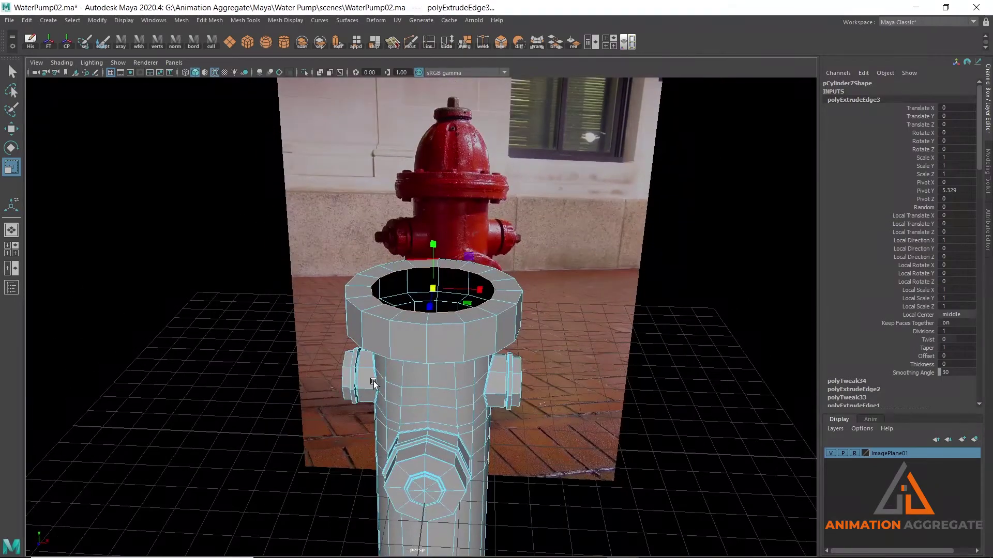
key(space)
key(space)
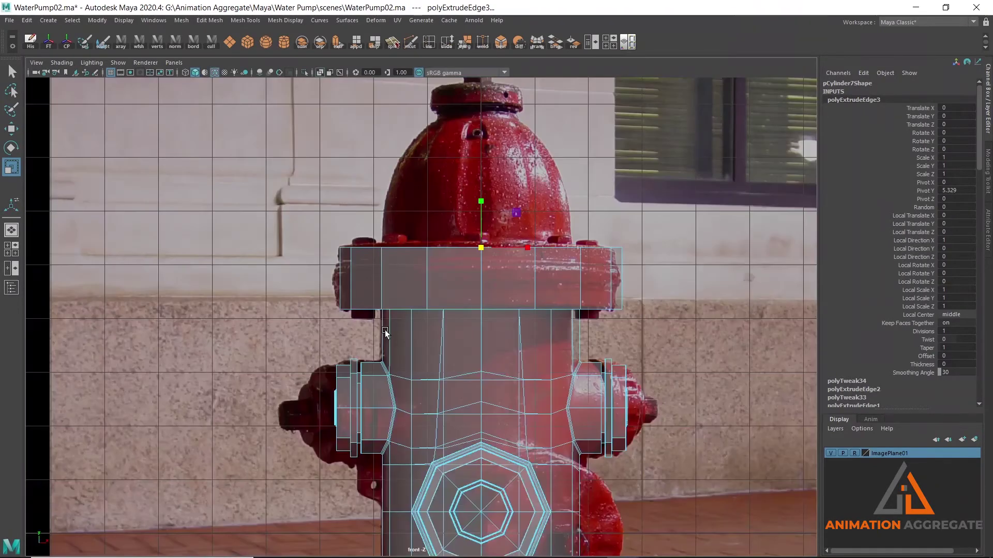
scroll(392, 367, down, 1)
Extrude the inner loop upward, taper it into the dome, and raise another loop to the cap base
shift+right_drag(589, 205, 589, 223)
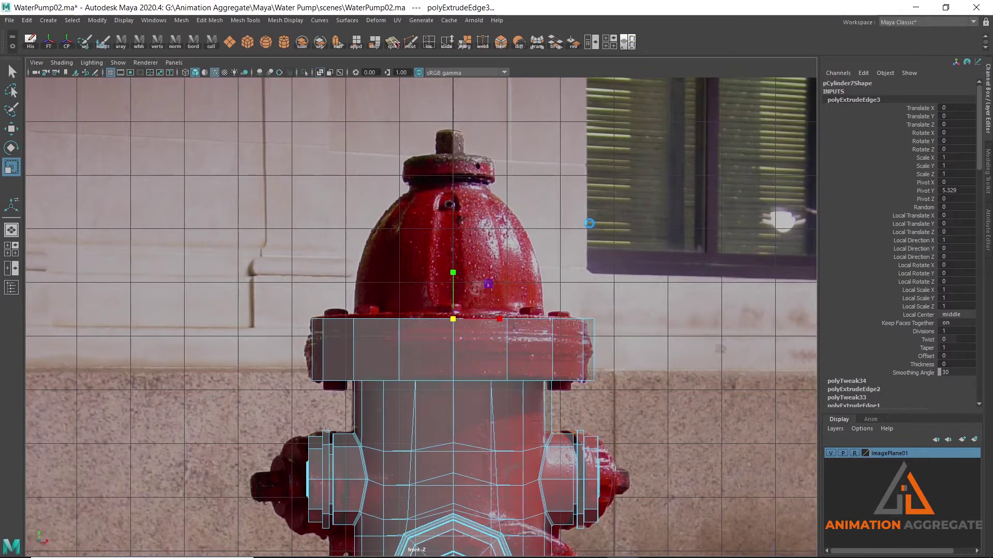
key(w)
drag(452, 268, 462, 147)
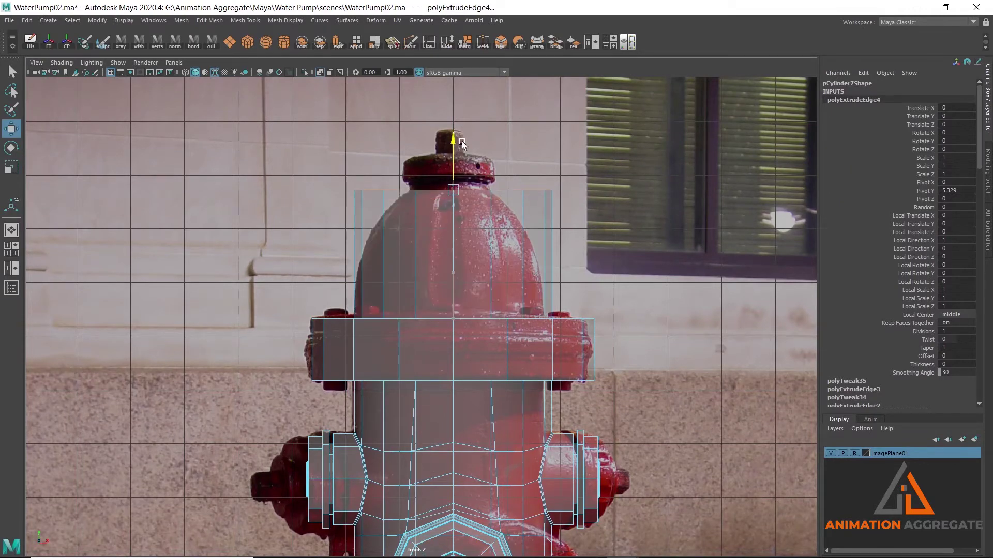
alt+middle_drag(465, 155, 482, 239)
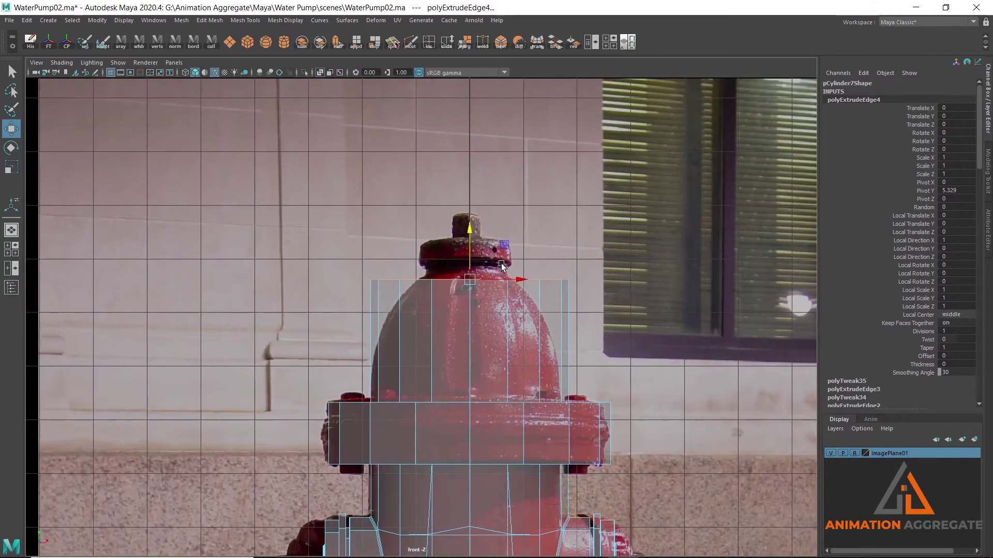
key(r)
drag(470, 281, 406, 284)
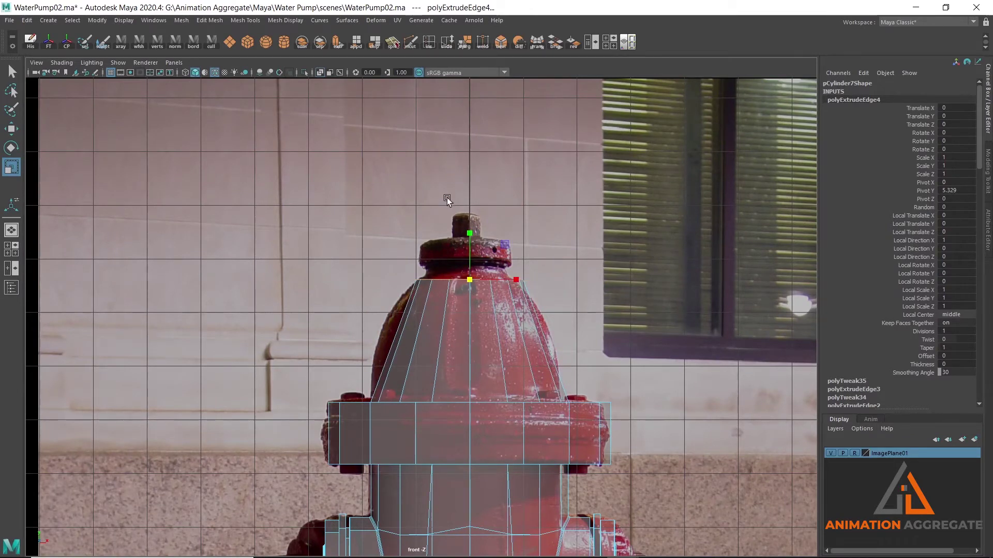
alt+right_drag(447, 197, 560, 194)
alt+middle_drag(570, 127, 538, 175)
shift+right_drag(538, 173, 548, 191)
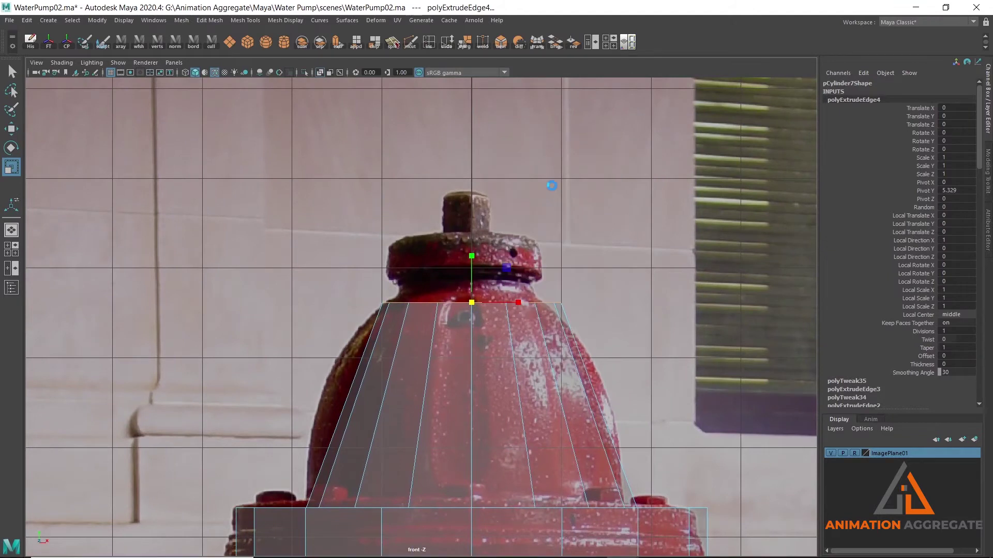
drag(474, 258, 475, 233)
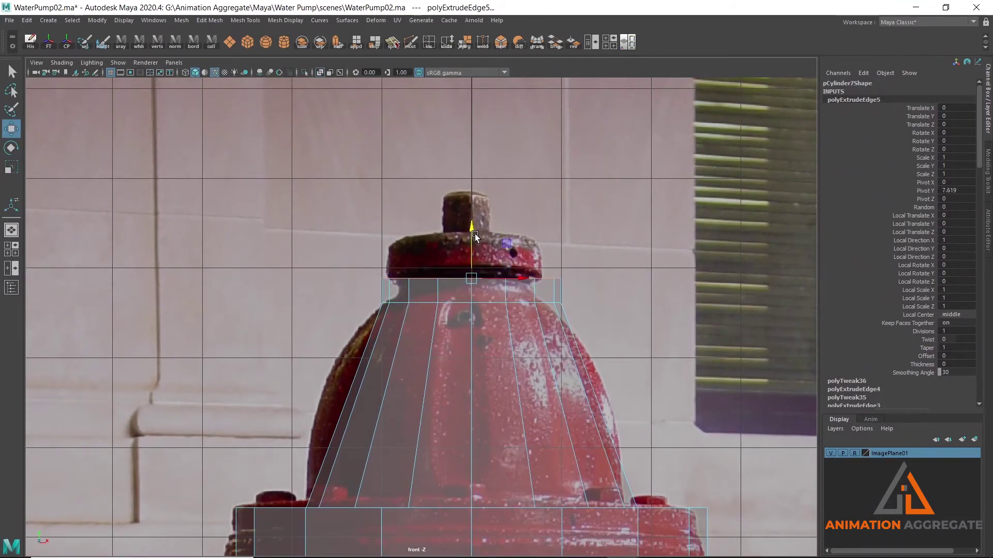
Shrink the dome's shoulder and top edge loops to round the dome
scroll(514, 348, up, 2)
scroll(506, 258, up, 1)
scroll(545, 237, up, 1)
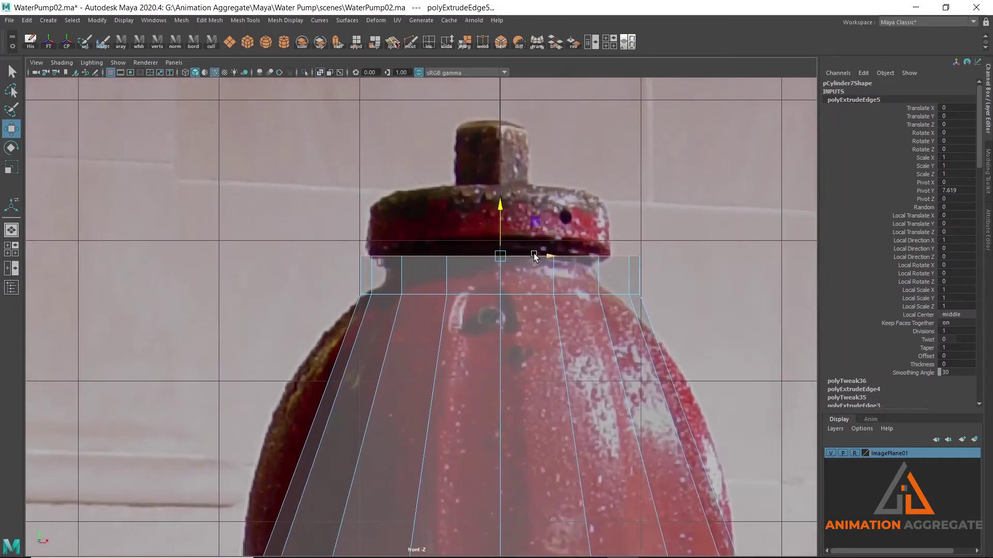
double_click(430, 296)
key(r)
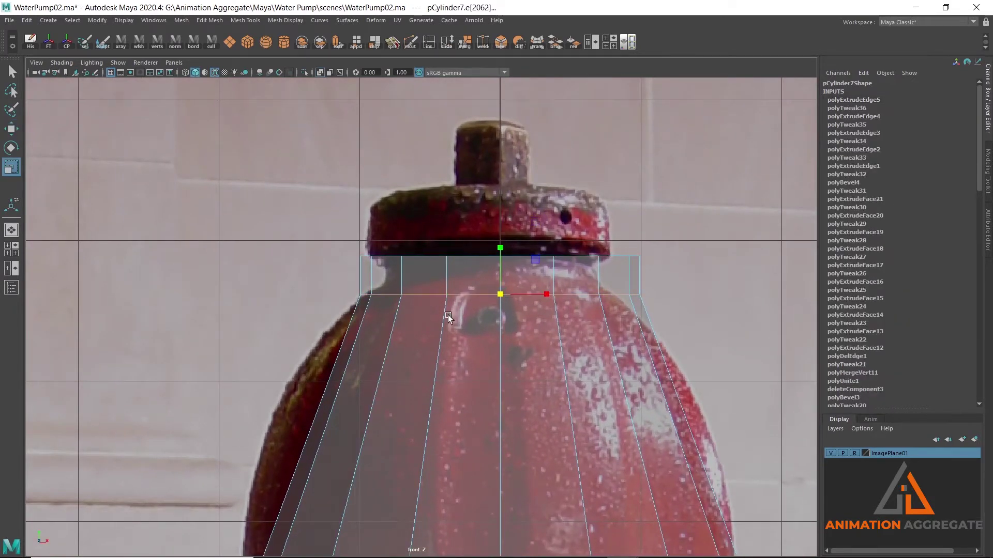
drag(499, 296, 488, 299)
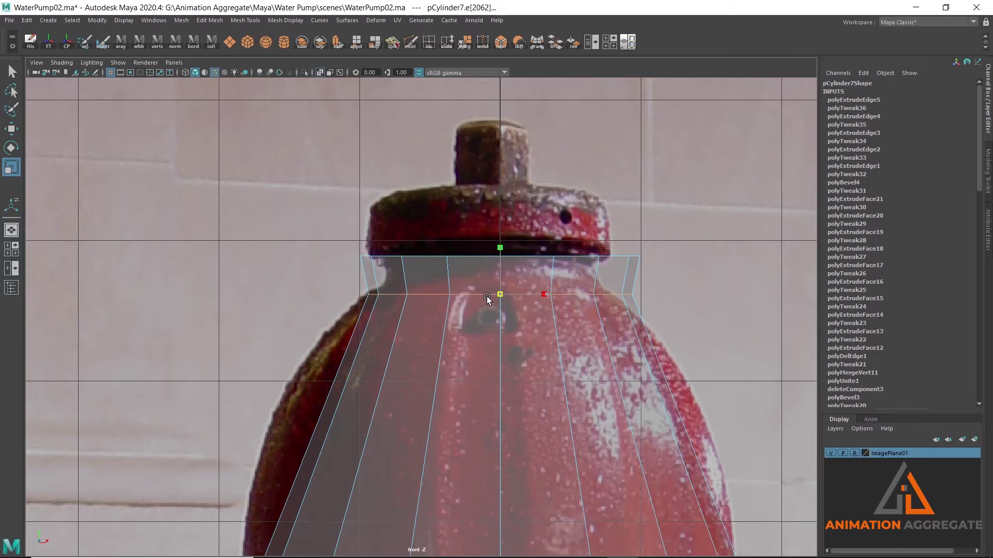
double_click(476, 259)
drag(504, 256, 489, 264)
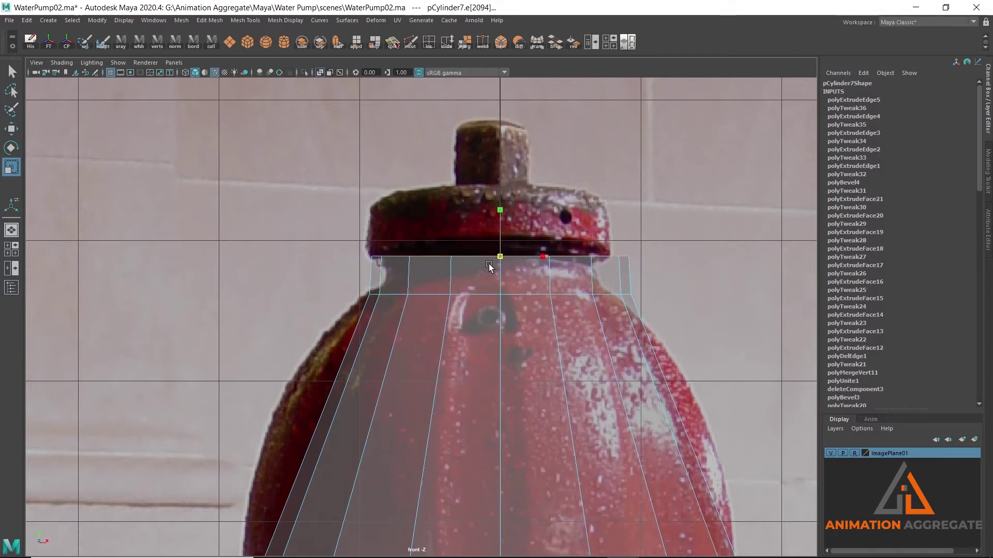
Extrude the top loop several more times into a lip and pull it up into the cap band
shift+right_drag(508, 250, 617, 191)
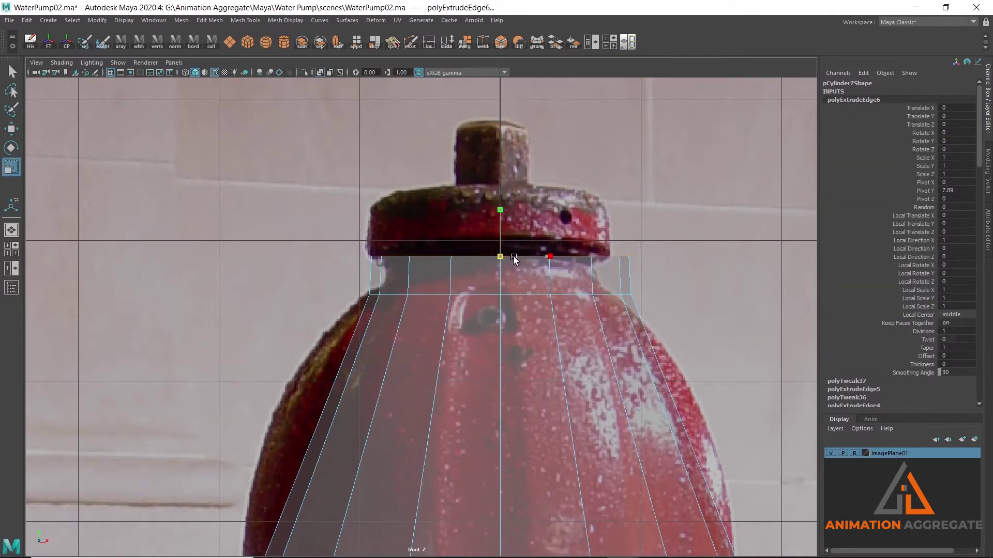
shift+right_drag(514, 259, 604, 193)
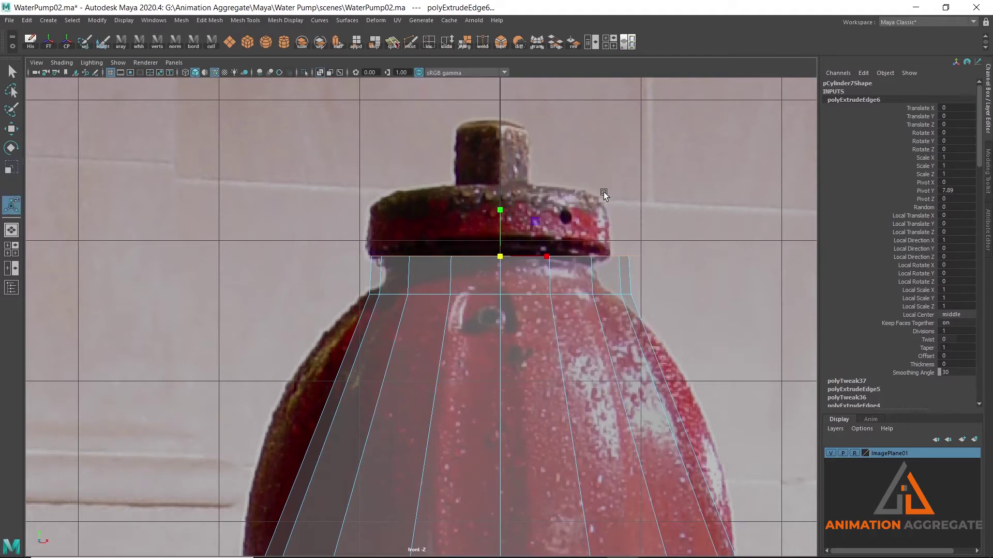
drag(504, 206, 503, 203)
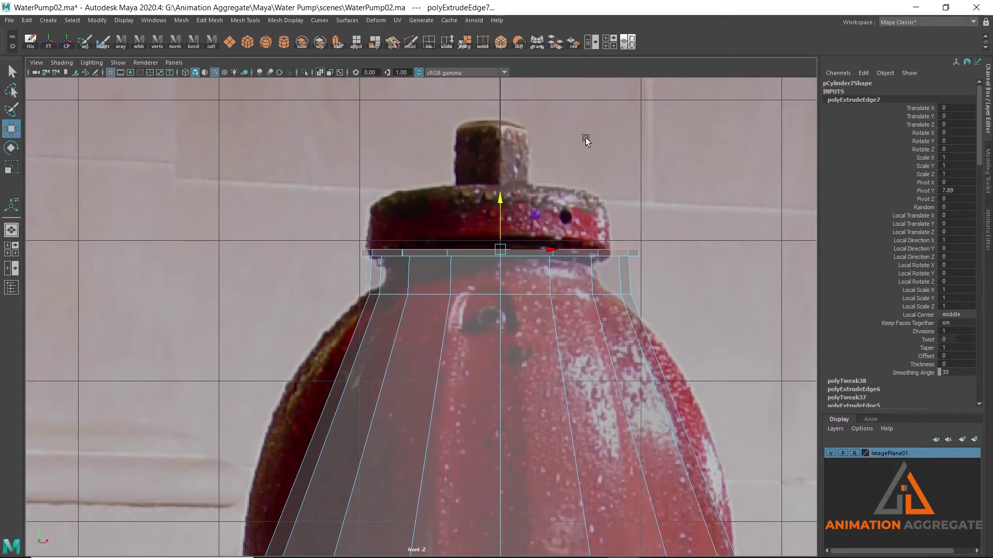
shift+right_drag(586, 155, 626, 111)
click(500, 251)
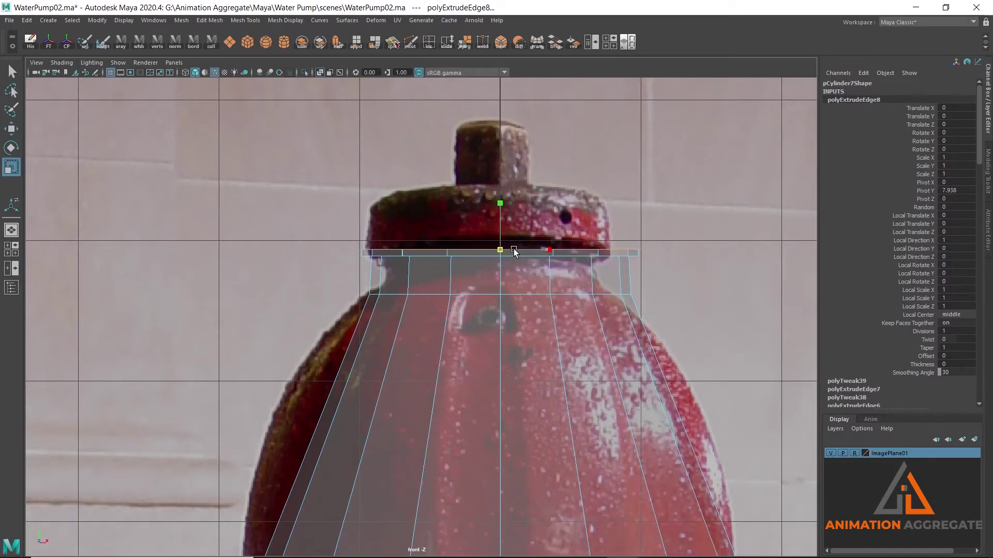
shift+right_drag(557, 173, 556, 172)
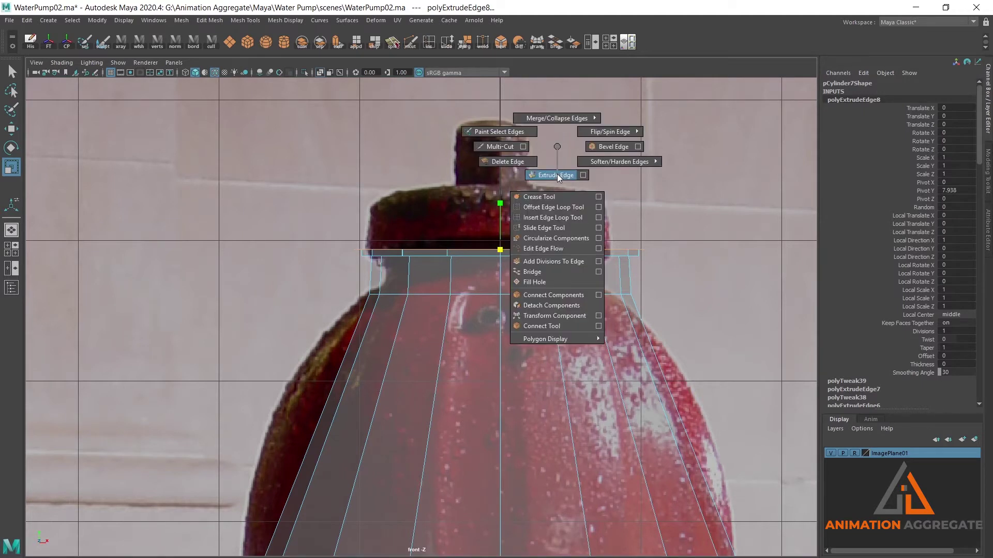
drag(501, 197, 504, 130)
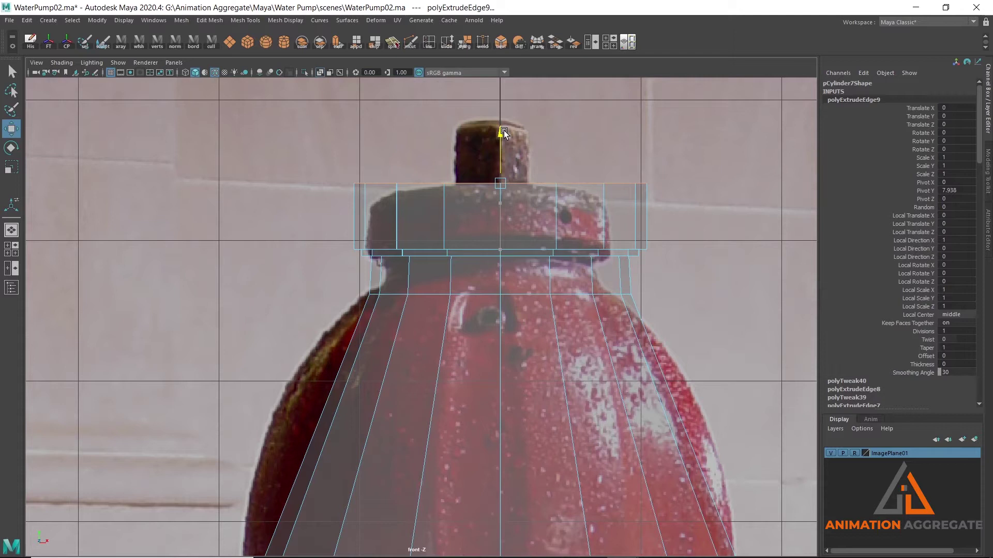
Extrude the cap's top edge loop twice and scale the inner loop into a small hole
key(space)
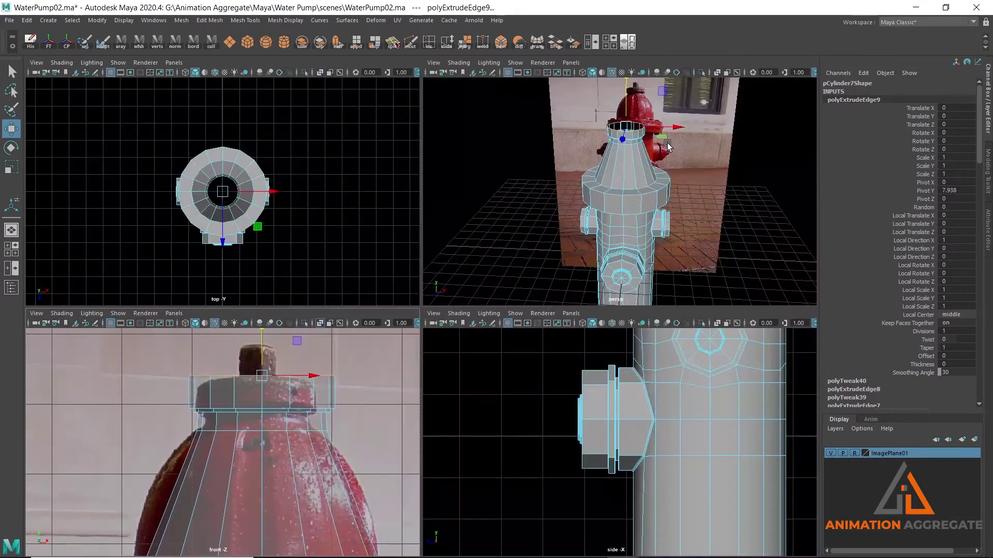
key(space)
alt+drag(667, 143, 498, 201)
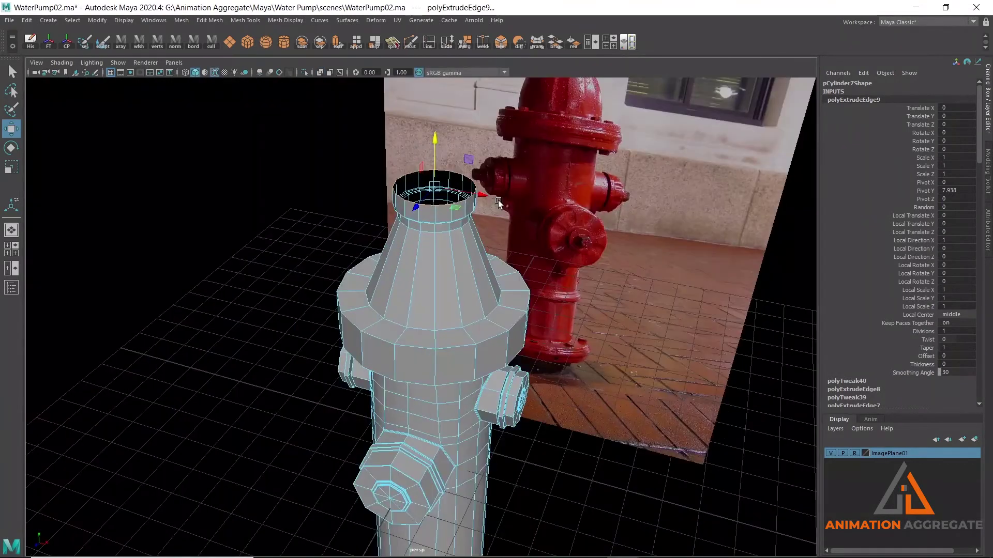
shift+right_drag(331, 136, 328, 148)
key(r)
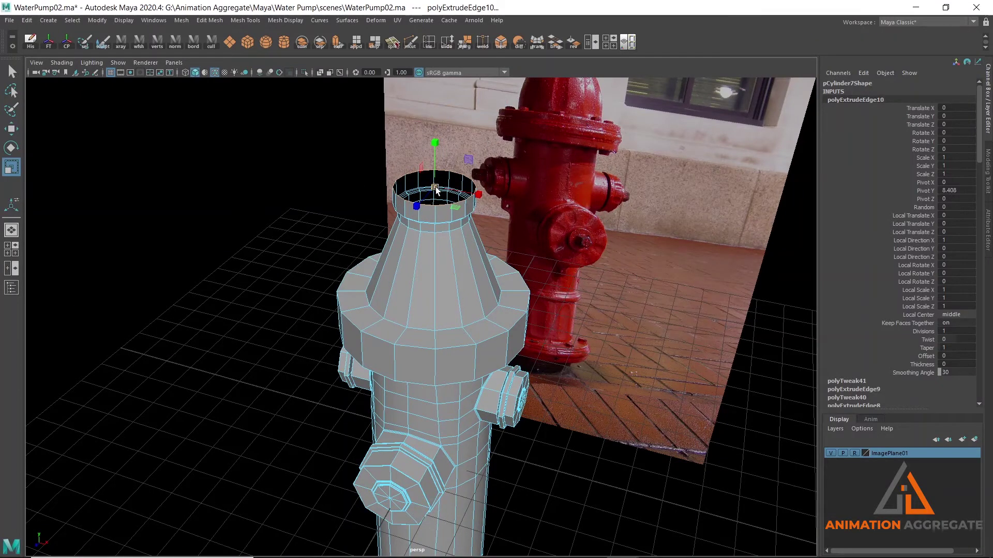
scroll(347, 192, up, 3)
scroll(325, 198, up, 3)
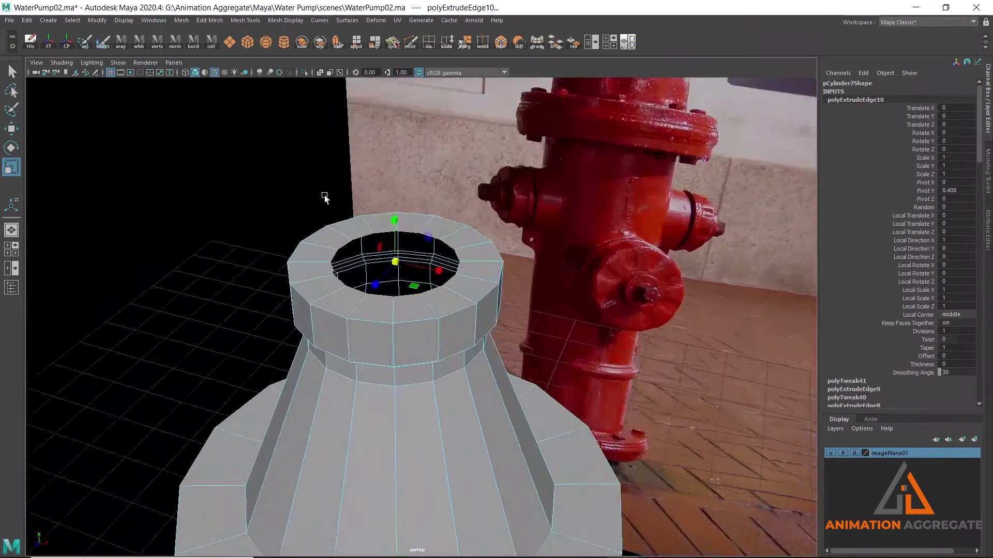
shift+right_drag(232, 139, 233, 158)
mouse_move(403, 268)
mouse_down()
mouse_move(348, 262)
mouse_move(381, 277)
mouse_up()
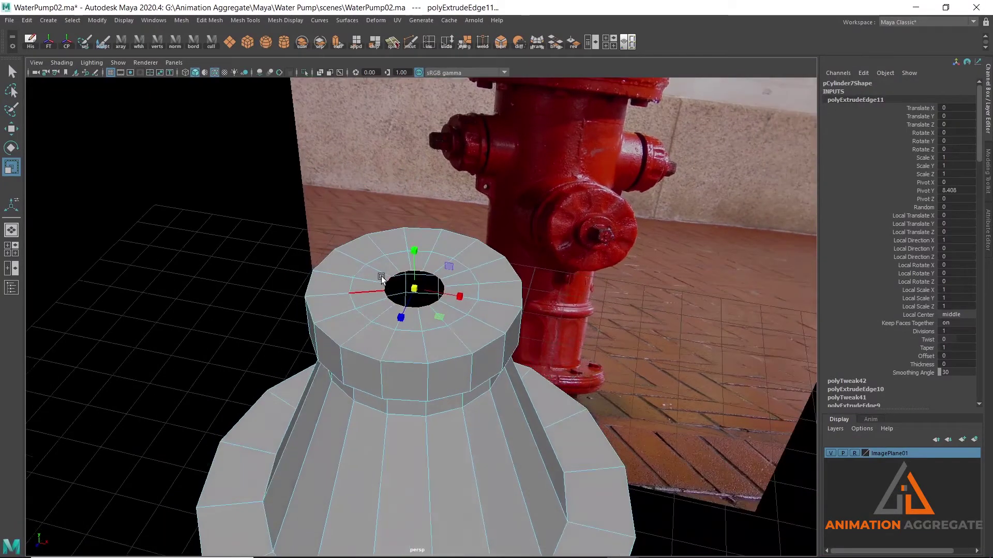
Close the cap's top opening with Fill Hole and return to Object Mode
click(182, 20)
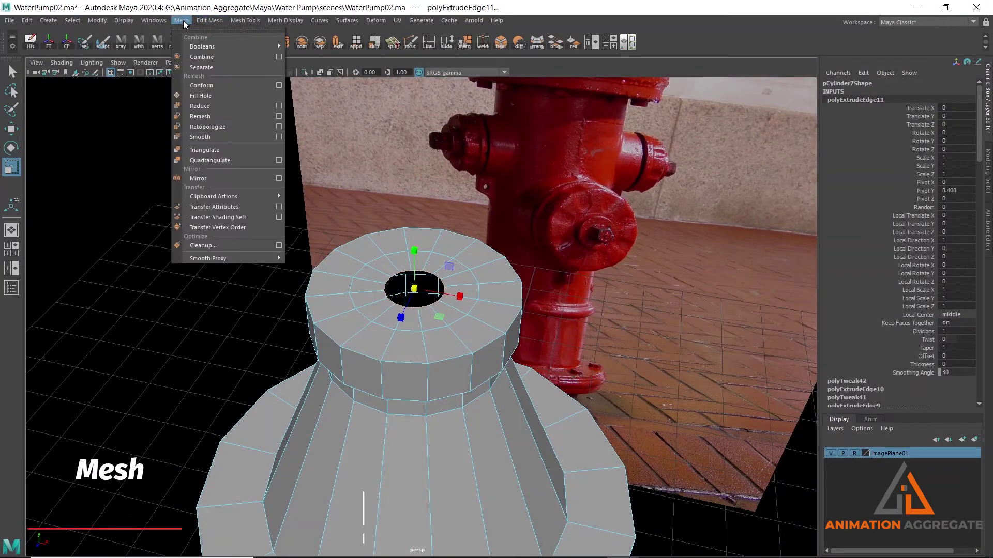
click(207, 98)
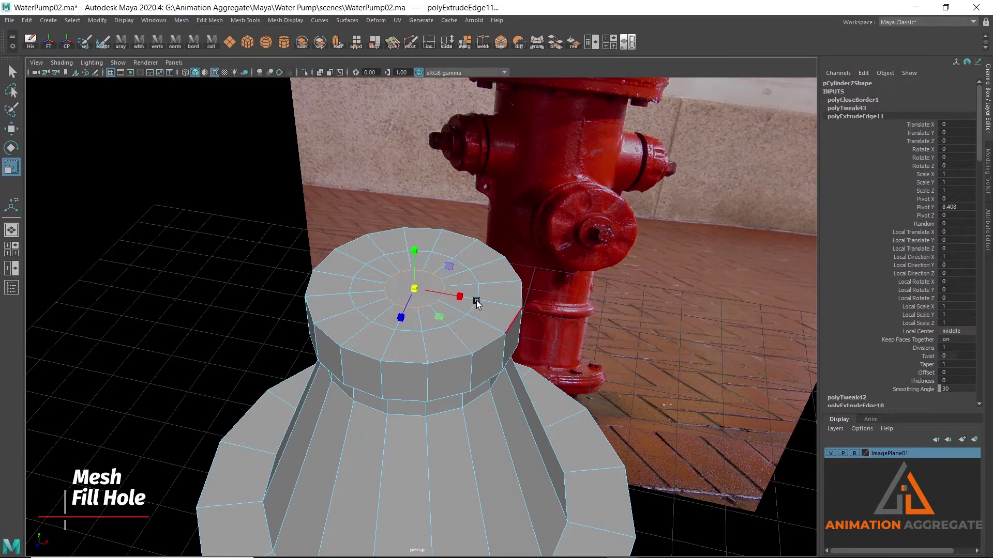
alt+drag(356, 259, 403, 255)
right_drag(403, 255, 440, 242)
mouse_move(337, 207)
alt+mouse_down()
mouse_move(373, 237)
mouse_move(465, 237)
mouse_move(414, 197)
mouse_move(430, 253)
mouse_move(373, 262)
alt+mouse_up()
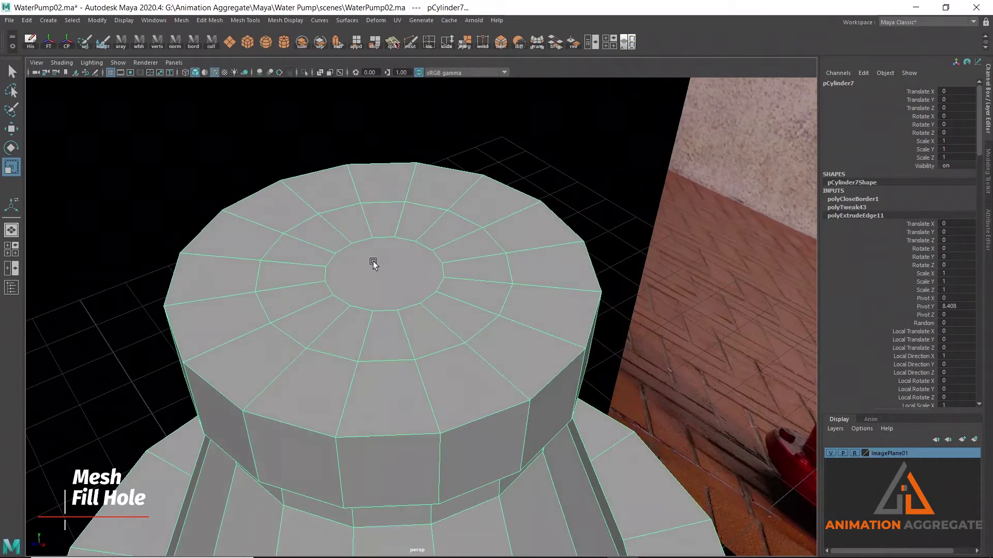
Start a Multi-Cut from a point on the new cap face to the inner ring
shift+right_click(436, 222)
click(382, 222)
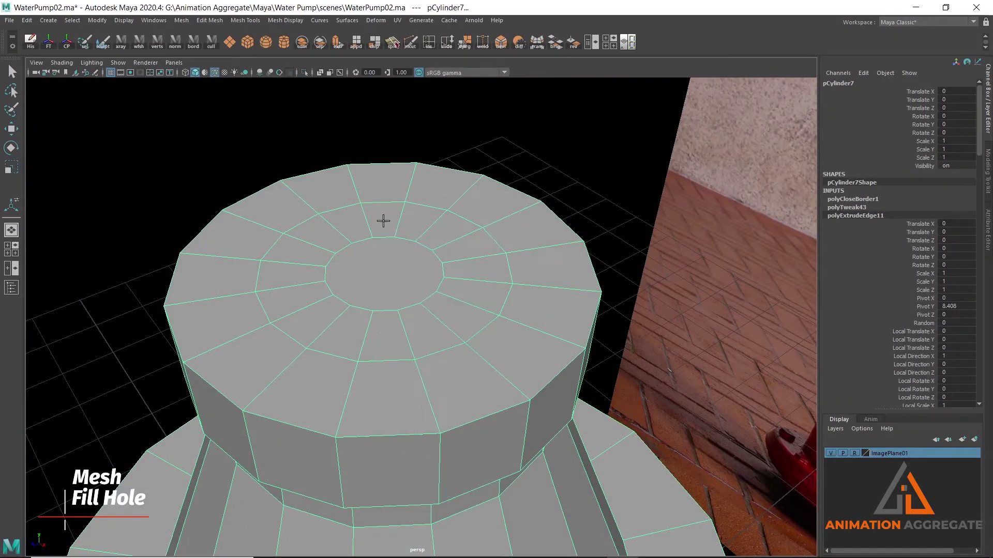
click(372, 238)
click(398, 310)
key(Return)
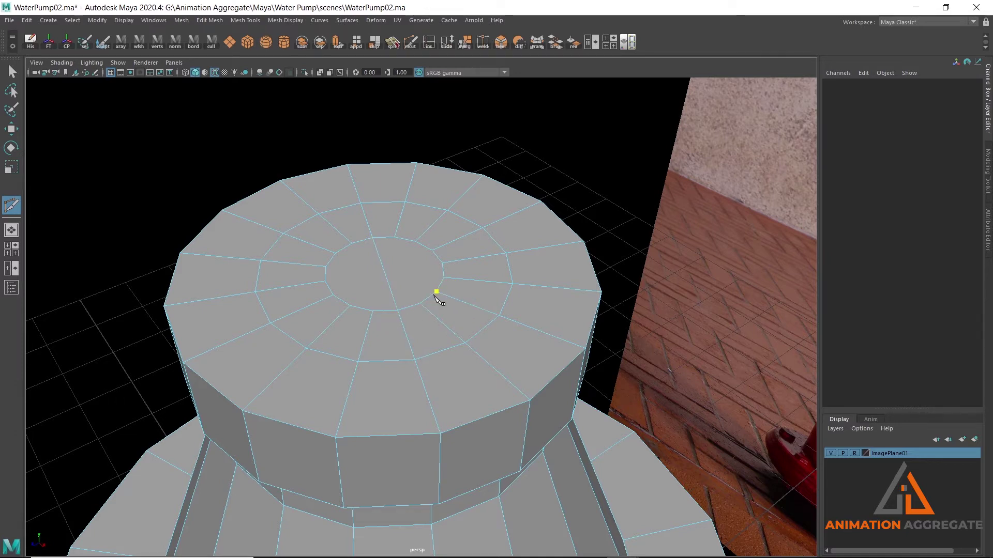
Discard the stray cut and slice the cap's centre face vertex-to-vertex through its middle
key(BackSpace)
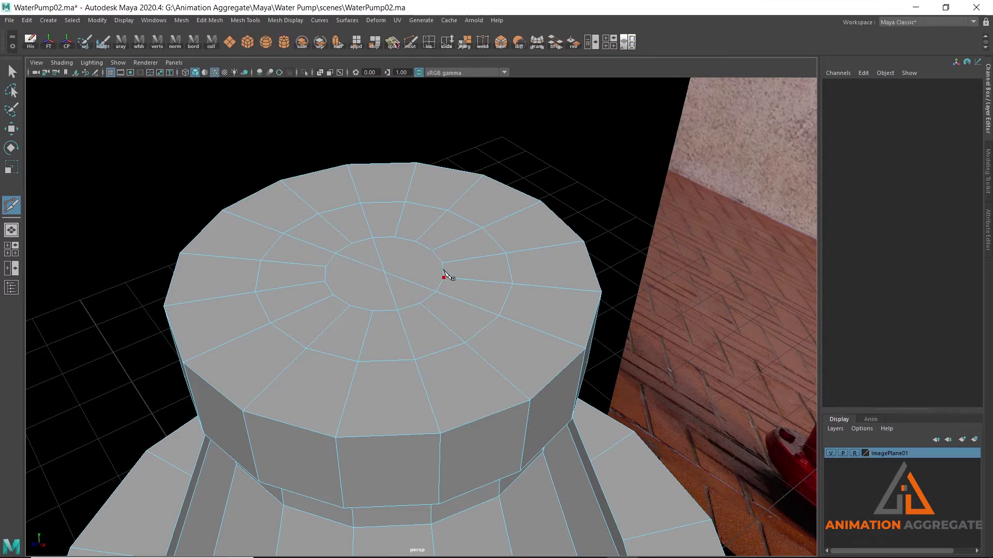
click(442, 263)
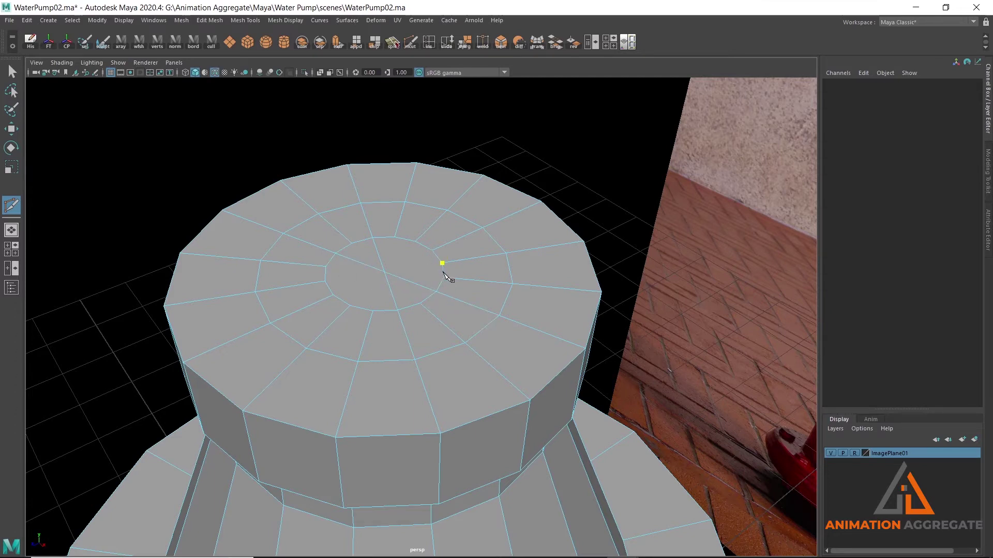
click(325, 280)
click(432, 250)
click(415, 241)
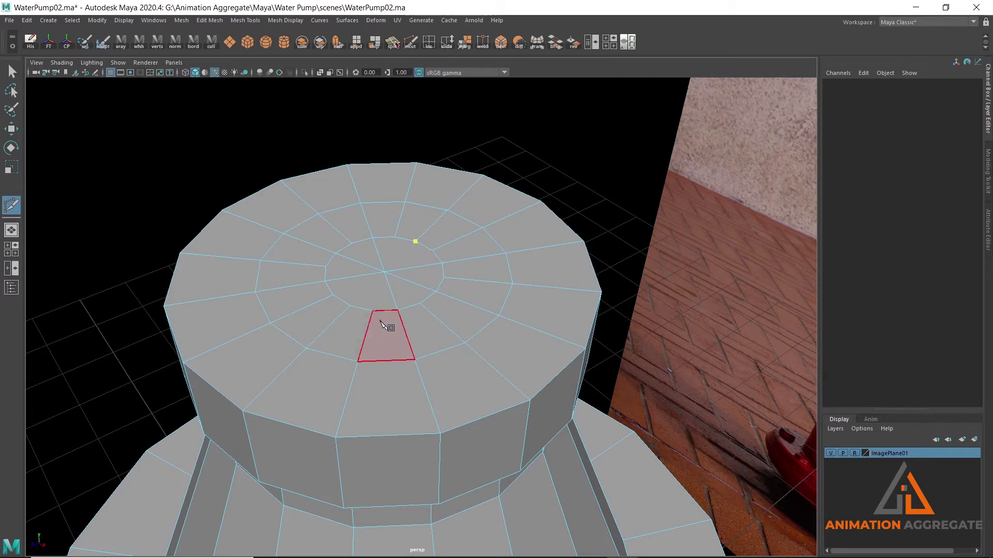
click(350, 306)
key(Return)
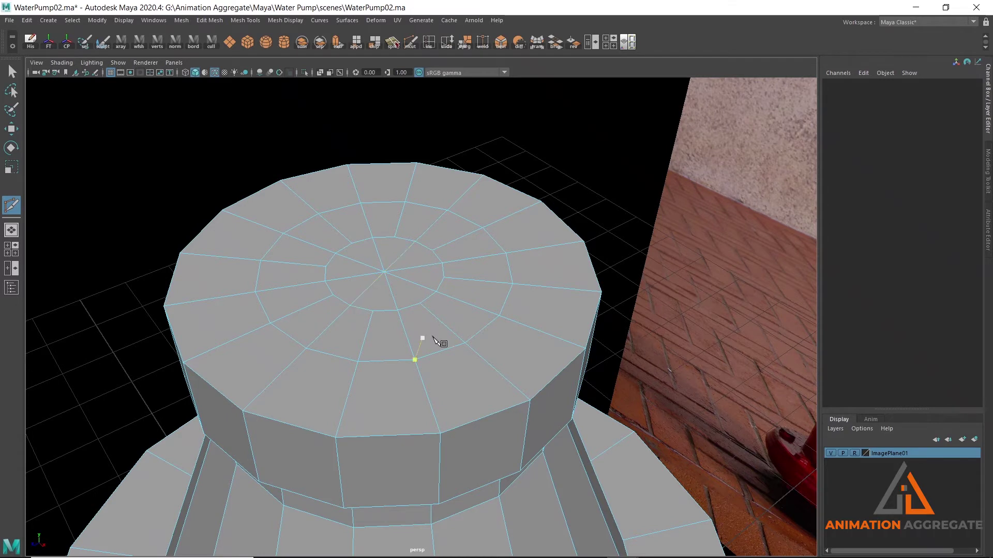
Check the radially cut cap in 3 smooth preview, then return to faceted display with 1
alt+drag(429, 339, 397, 283)
right_drag(397, 285, 446, 243)
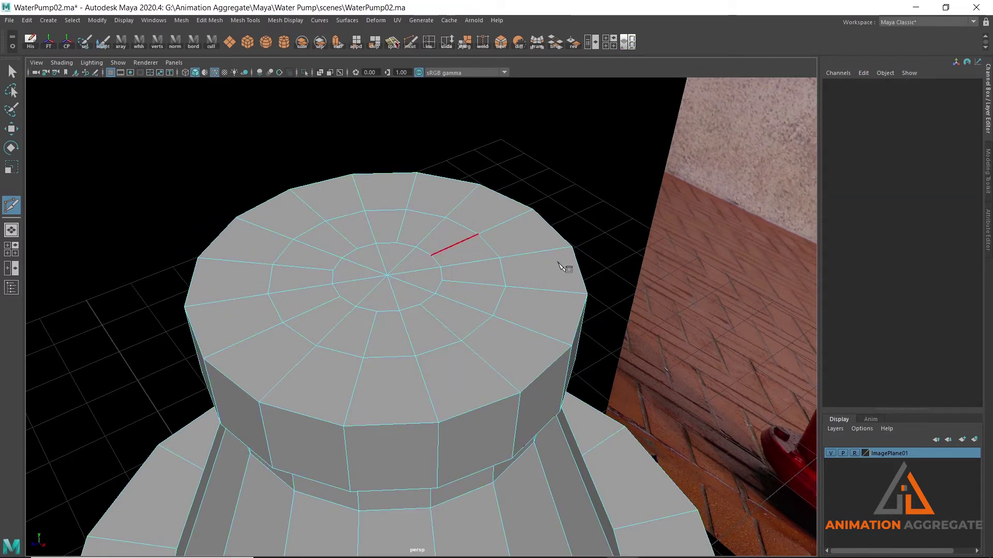
right_drag(452, 262, 520, 216)
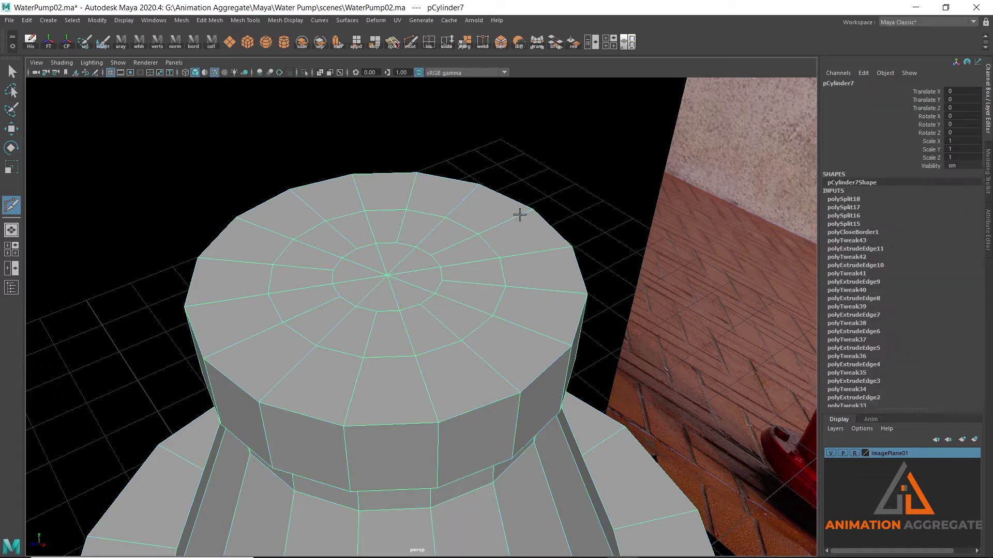
key(w)
key(3)
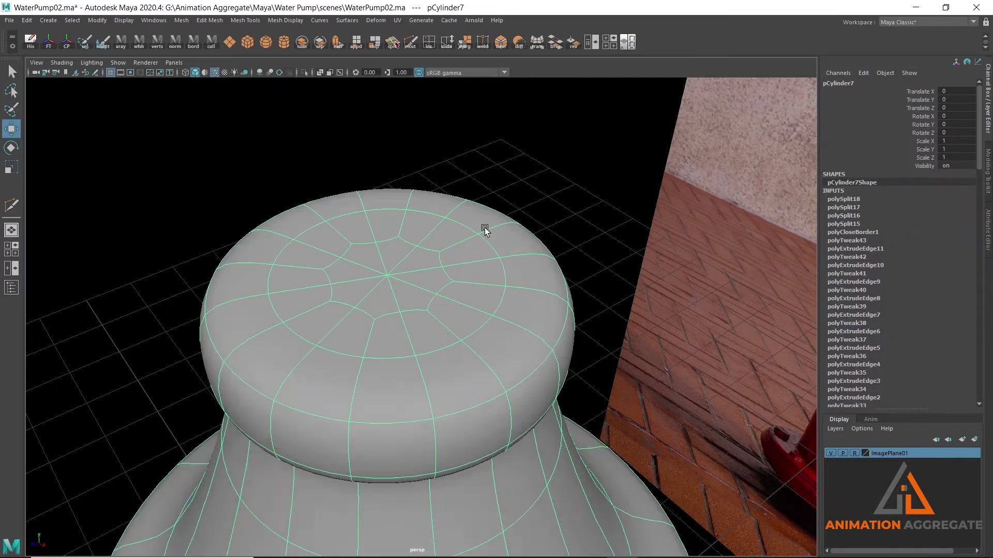
mouse_move(407, 287)
alt+mouse_down()
mouse_move(459, 285)
mouse_move(435, 286)
mouse_move(486, 323)
alt+mouse_up()
key(1)
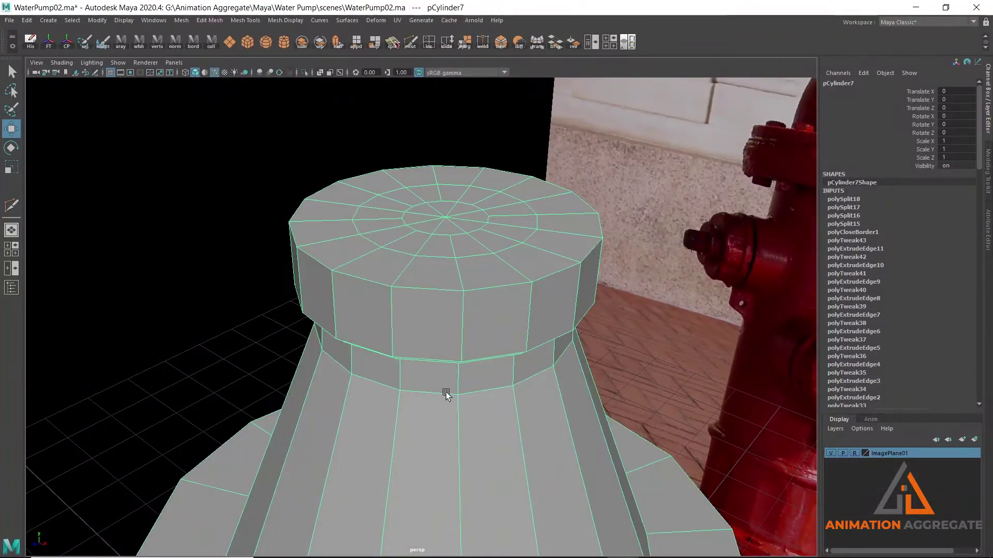
Switch to the four-view layout and maximise the front view
scroll(431, 375, down, 3)
key(space)
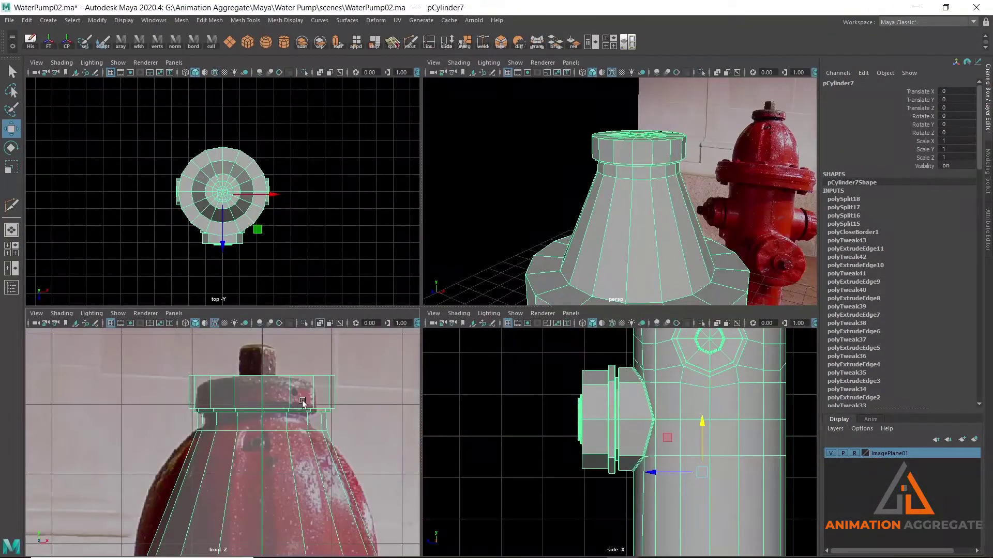
key(space)
scroll(362, 397, down, 3)
scroll(417, 395, down, 3)
Split the upper body's edge ring into several loops using Multi split type with raised divisions
mouse_move(413, 263)
right_down()
mouse_move(412, 311)
mouse_move(417, 217)
right_up()
click(427, 272)
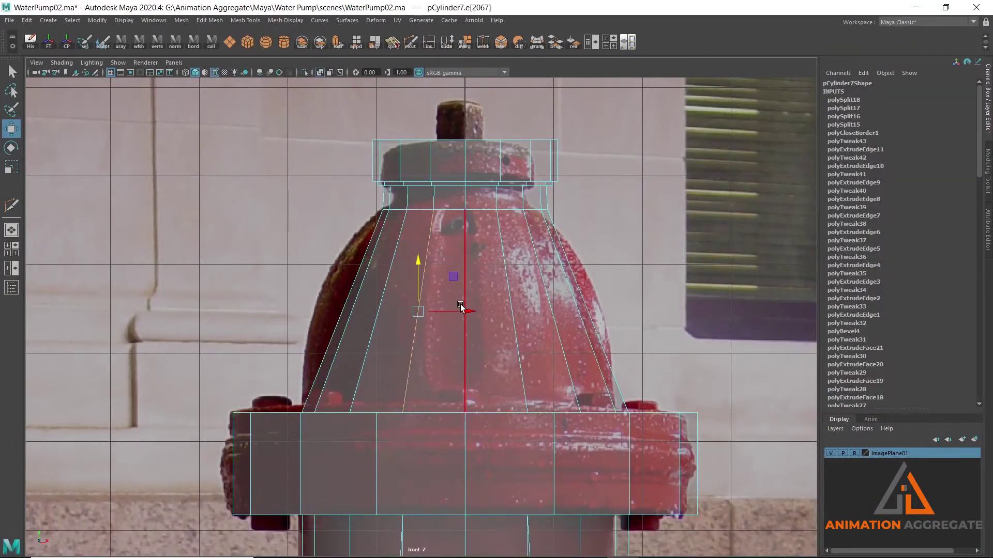
shift+right_drag(633, 152, 642, 191)
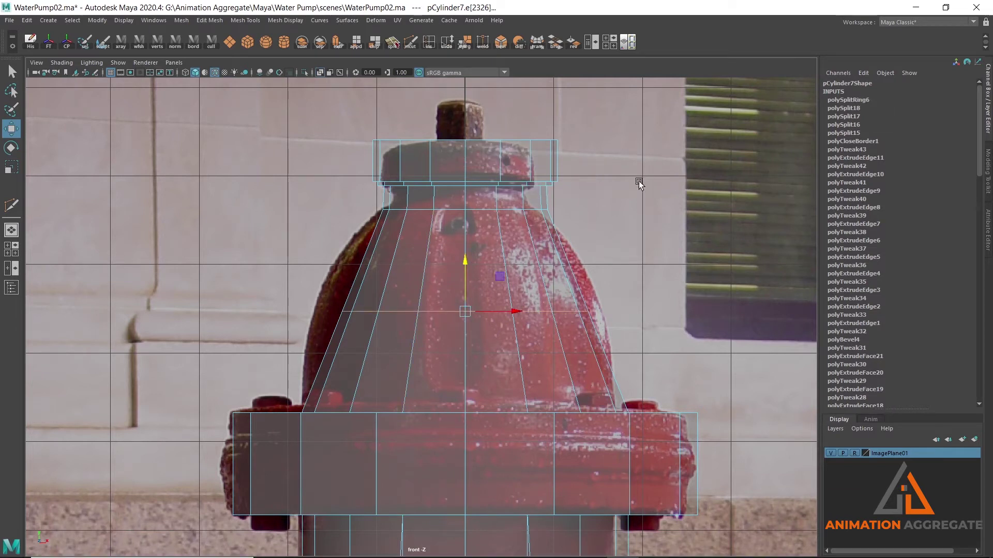
click(848, 100)
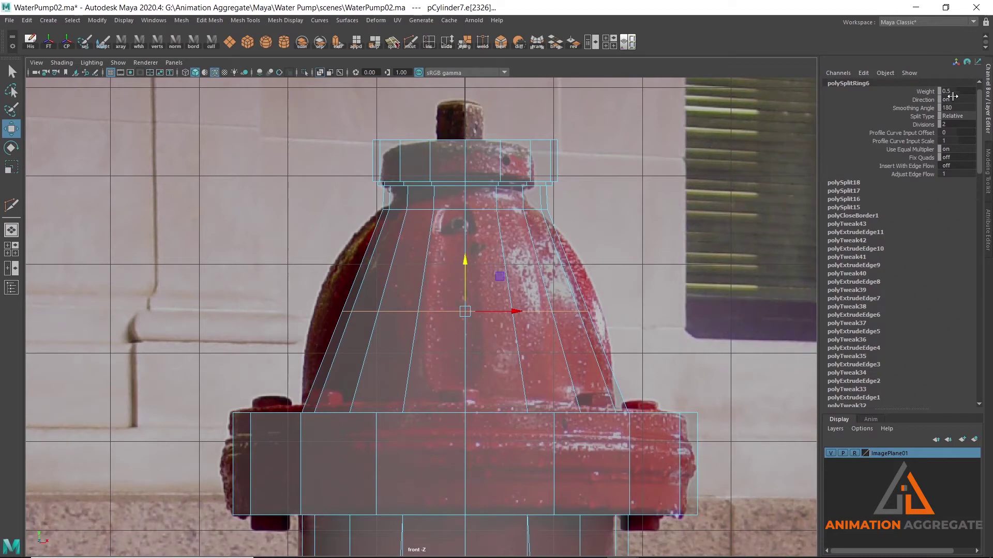
click(951, 113)
click(944, 142)
click(952, 115)
click(953, 145)
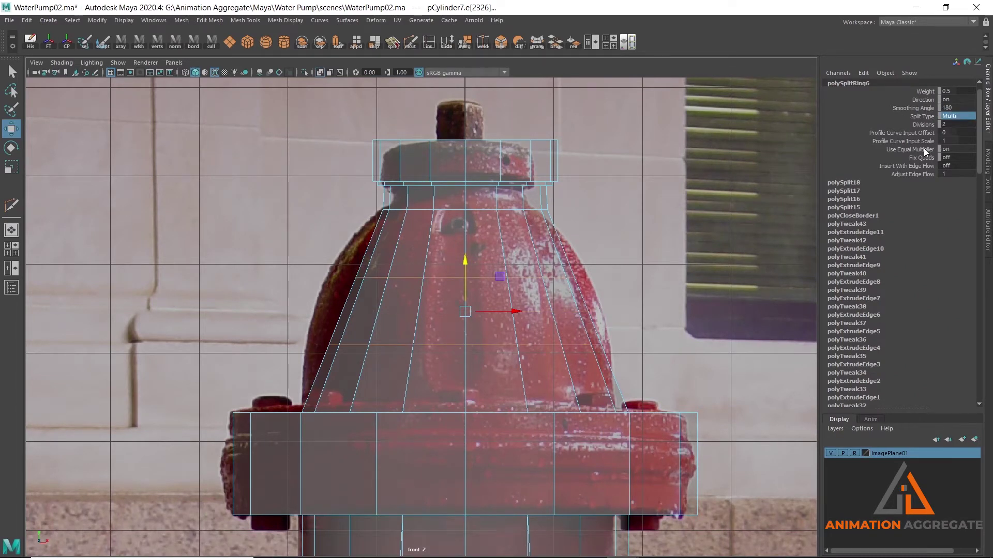
click(923, 125)
middle_drag(614, 130, 616, 133)
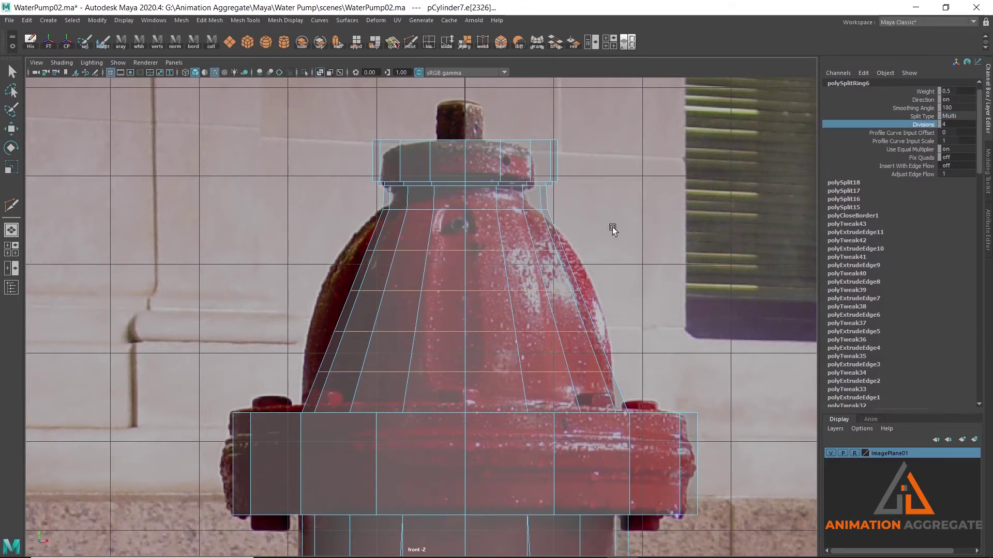
Scale the four new edge loops outward to form the rounded dome
key(w)
click(441, 374)
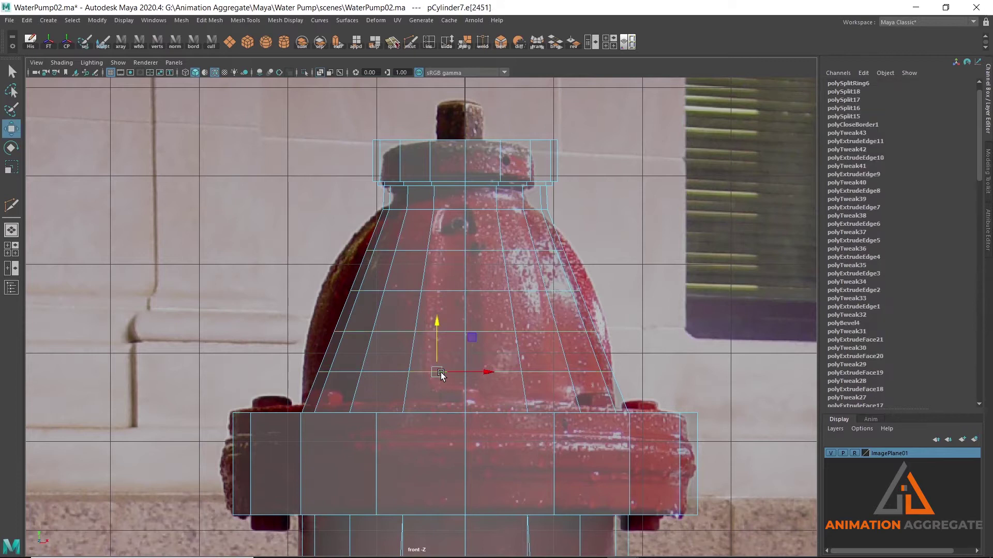
double_click(390, 372)
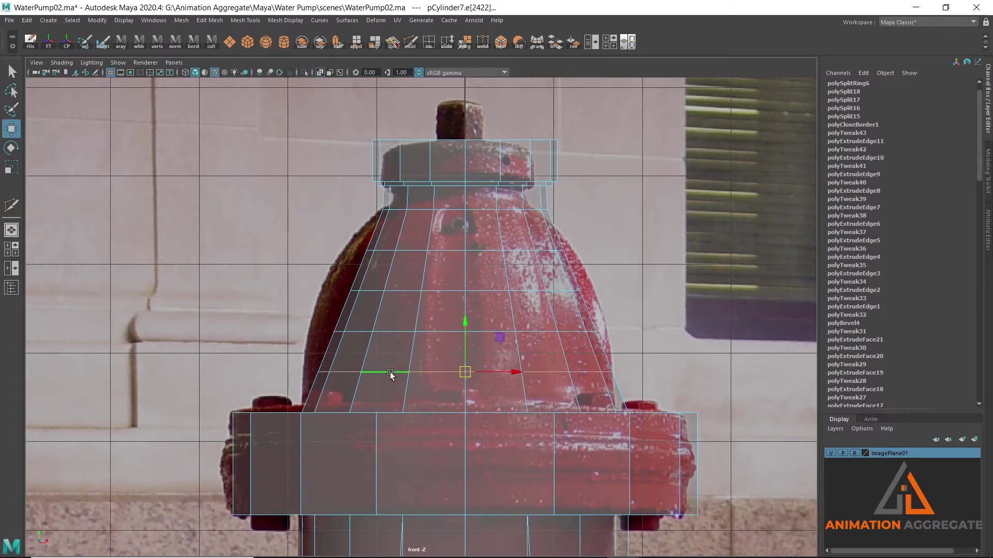
key(r)
drag(467, 374, 477, 372)
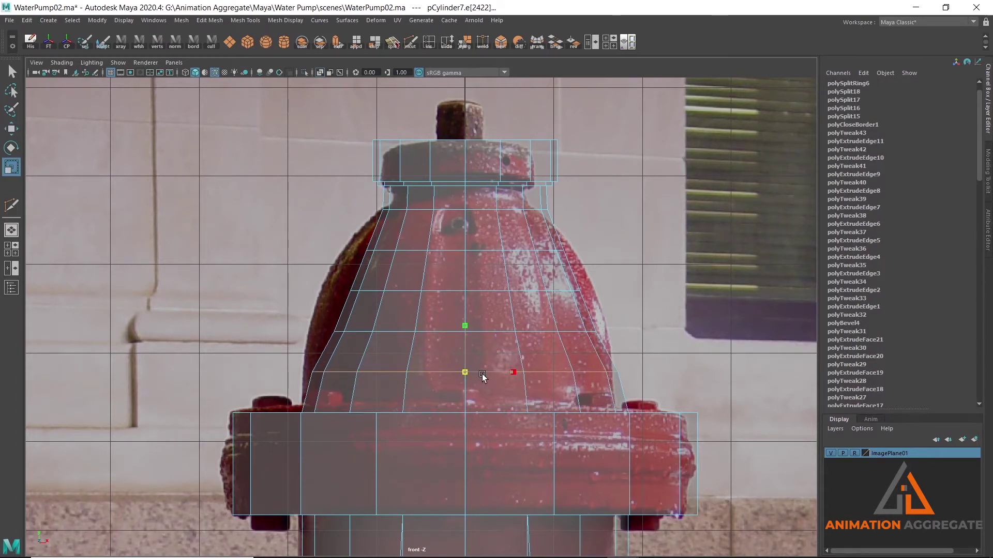
double_click(455, 332)
drag(465, 332, 506, 342)
double_click(483, 292)
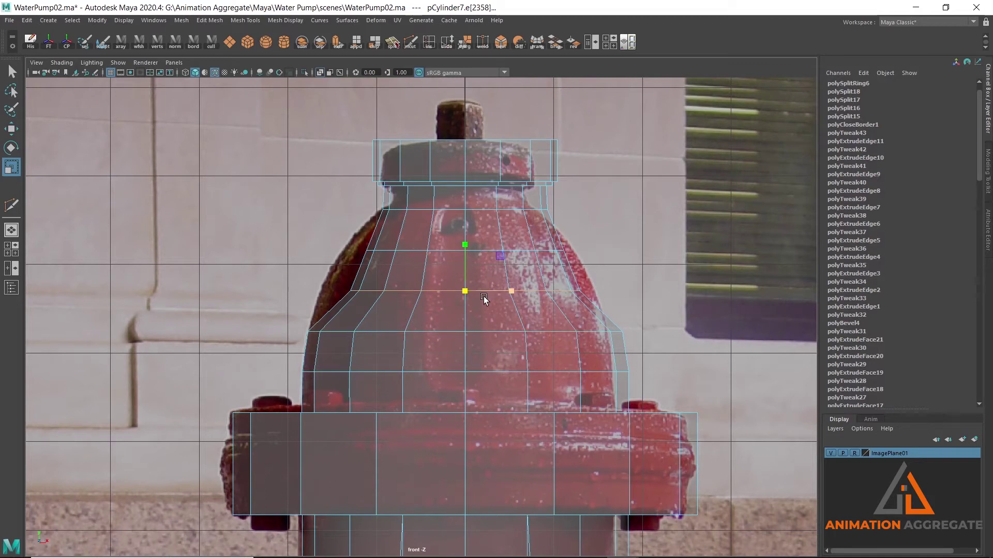
drag(497, 304, 502, 306)
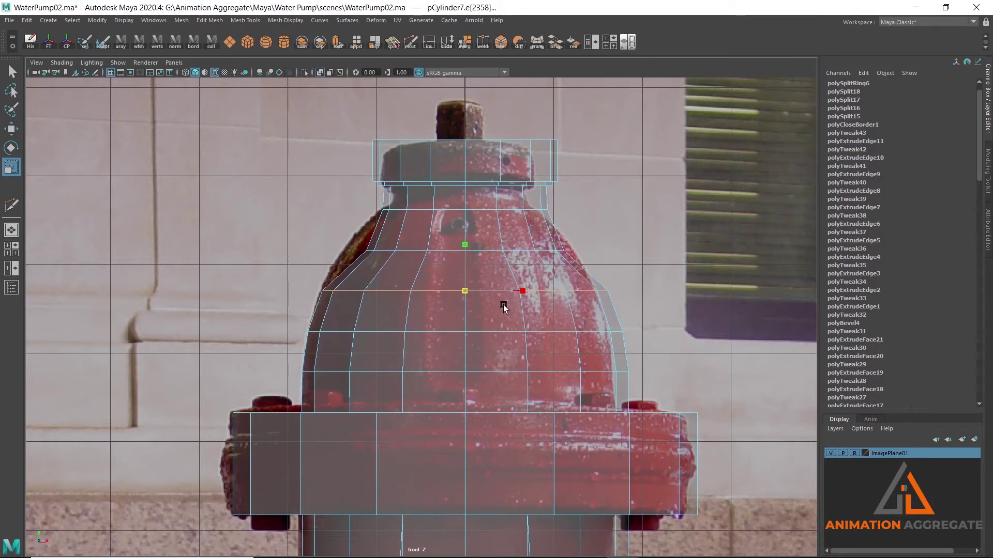
double_click(450, 251)
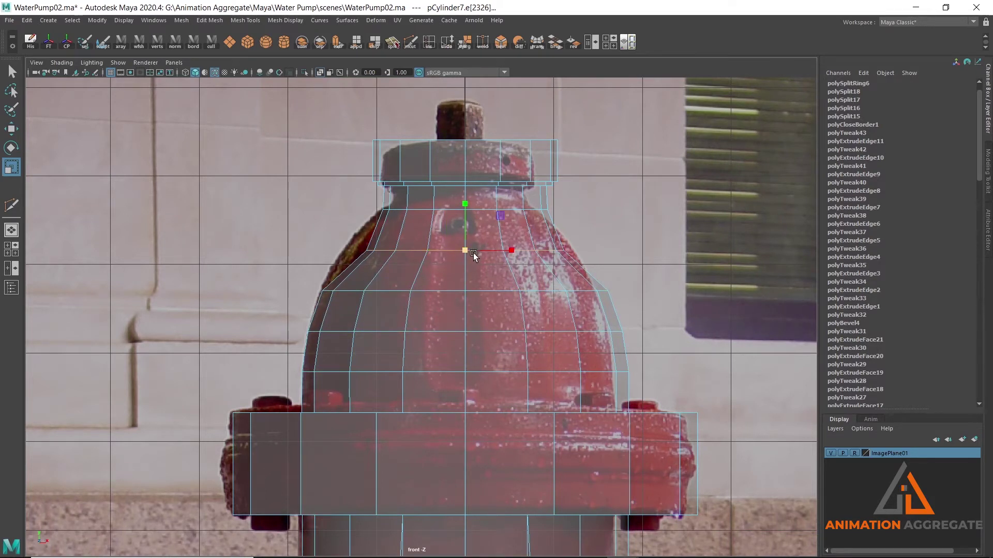
drag(476, 252, 500, 262)
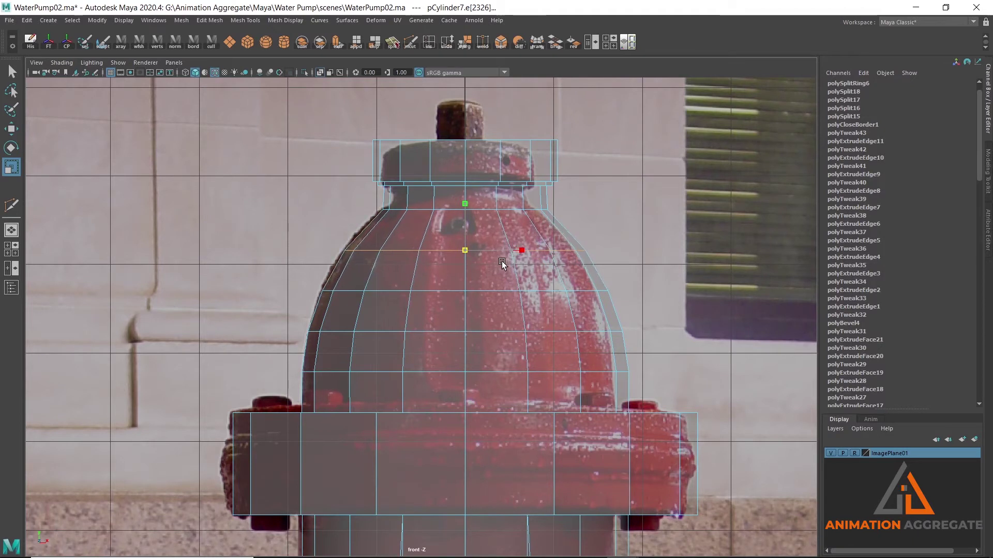
Scale the neck edge ring under the cap inward to narrow it
scroll(422, 259, up, 2)
alt+middle_drag(287, 103, 287, 196)
shift+right_drag(271, 174, 200, 209)
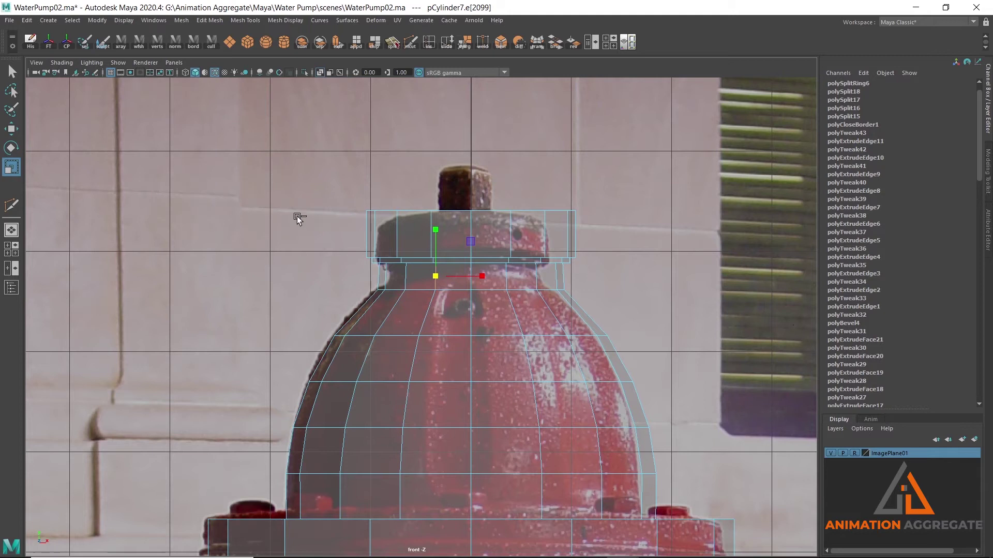
scroll(421, 310, up, 3)
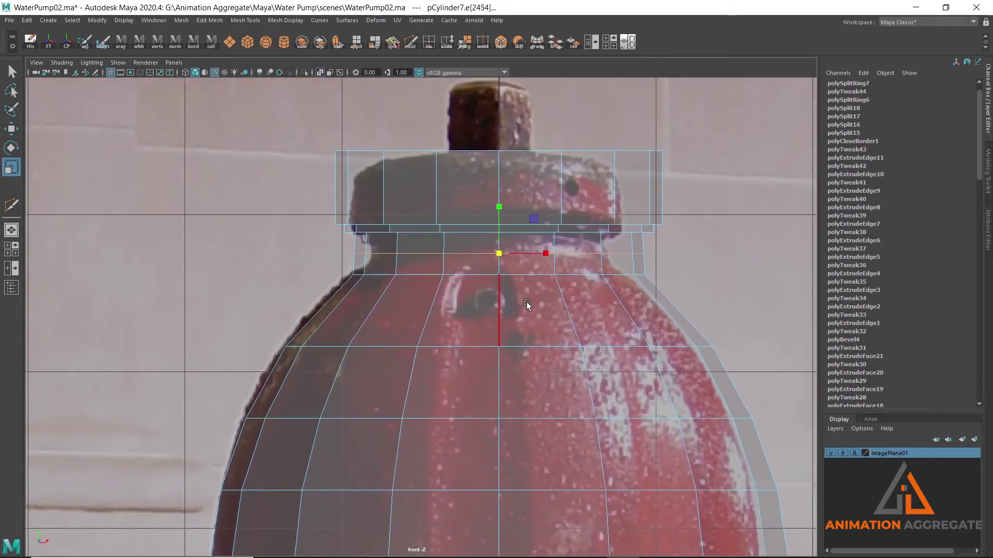
drag(497, 254, 489, 255)
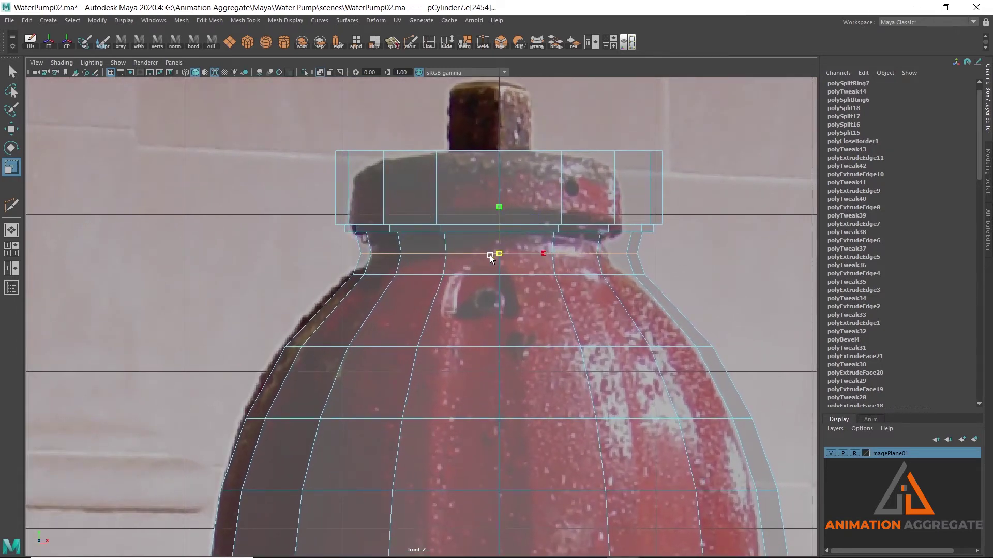
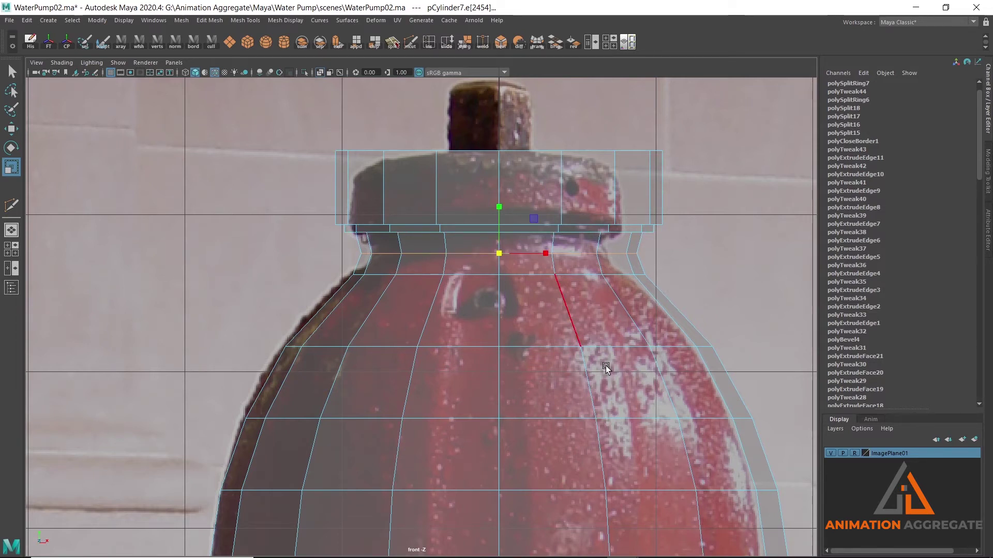
Widen the pump neck's edge loop slightly
scroll(682, 336, up, 2)
alt+middle_drag(455, 304, 446, 344)
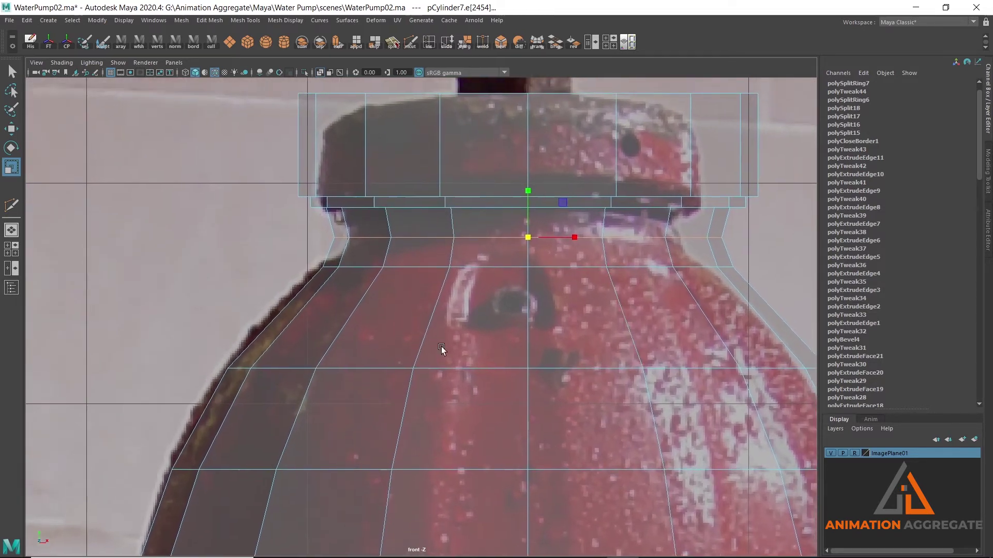
double_click(356, 297)
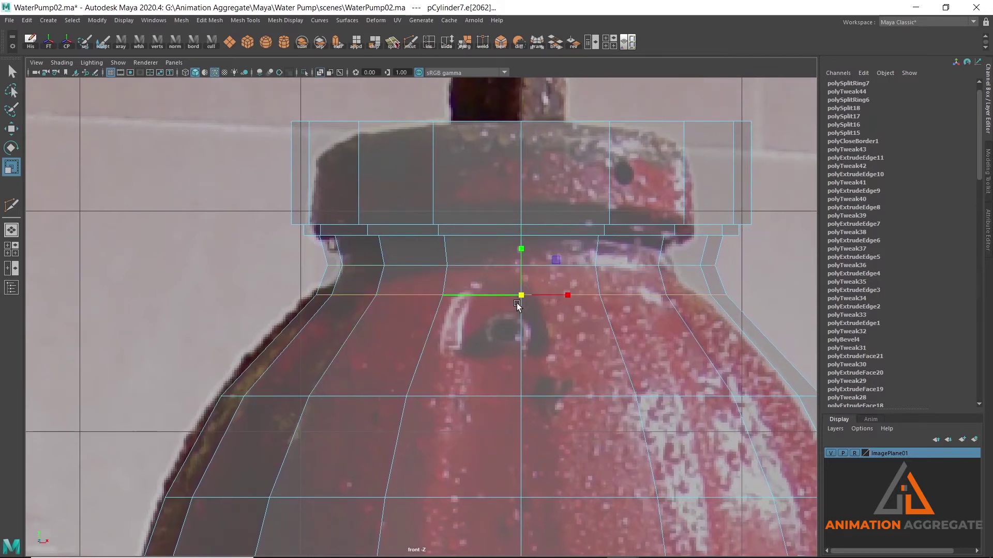
drag(524, 296, 526, 297)
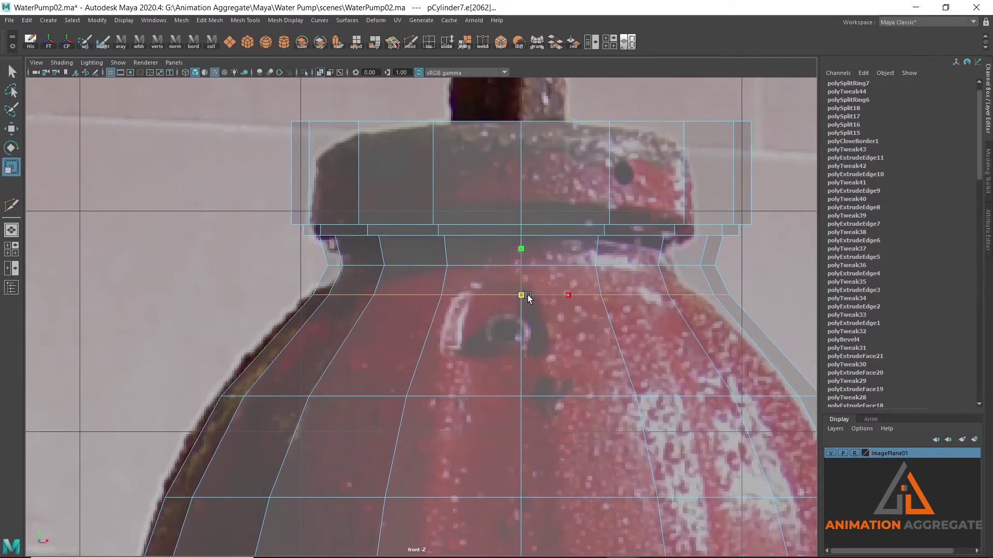
Scale the cap's top-band vertices slightly inward in X, then show all four views
right_drag(406, 243, 318, 244)
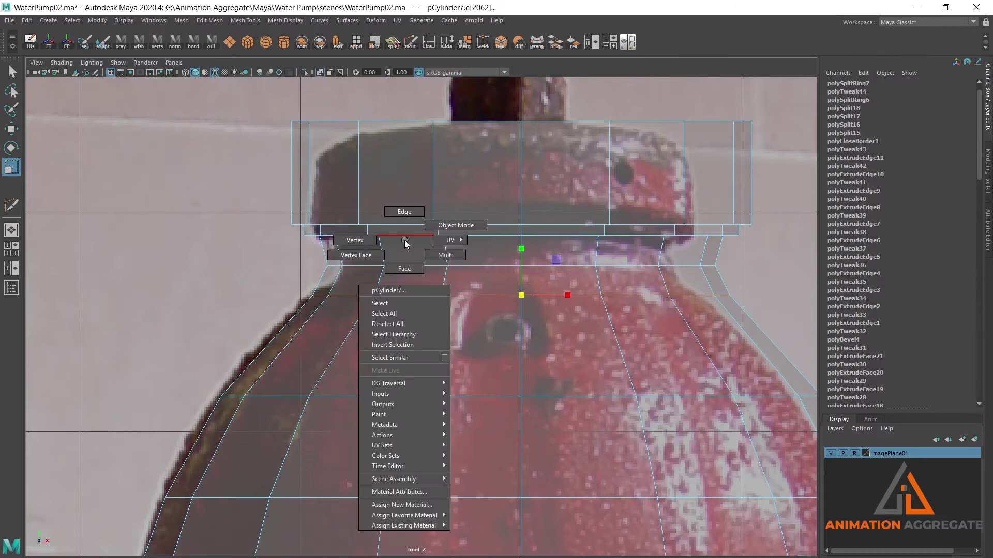
drag(293, 231, 762, 257)
drag(239, 97, 755, 244)
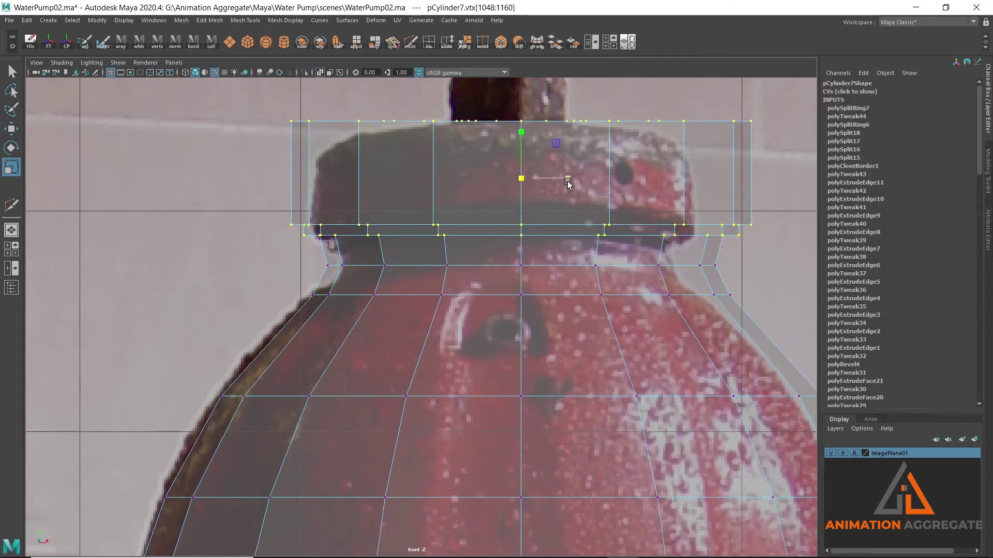
drag(524, 182, 520, 189)
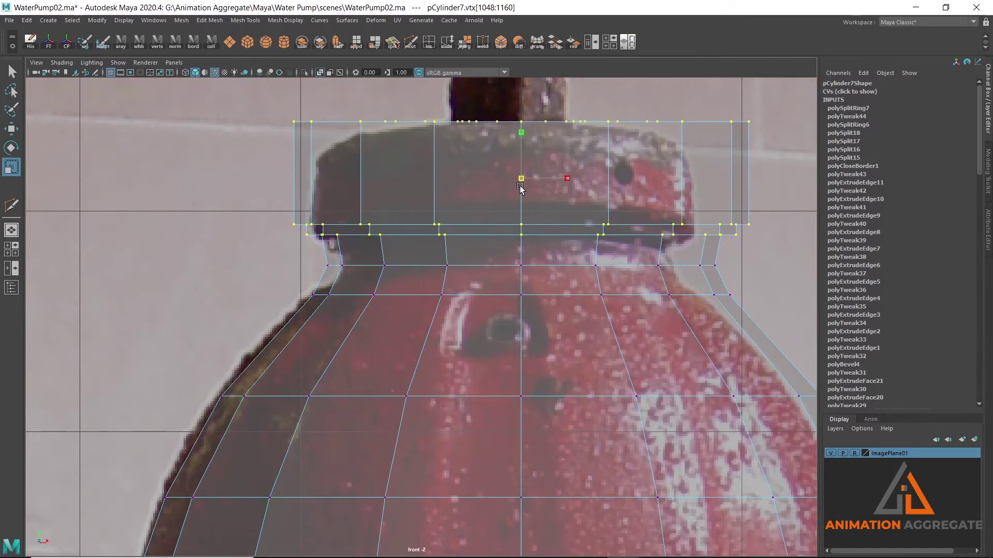
scroll(542, 302, down, 3)
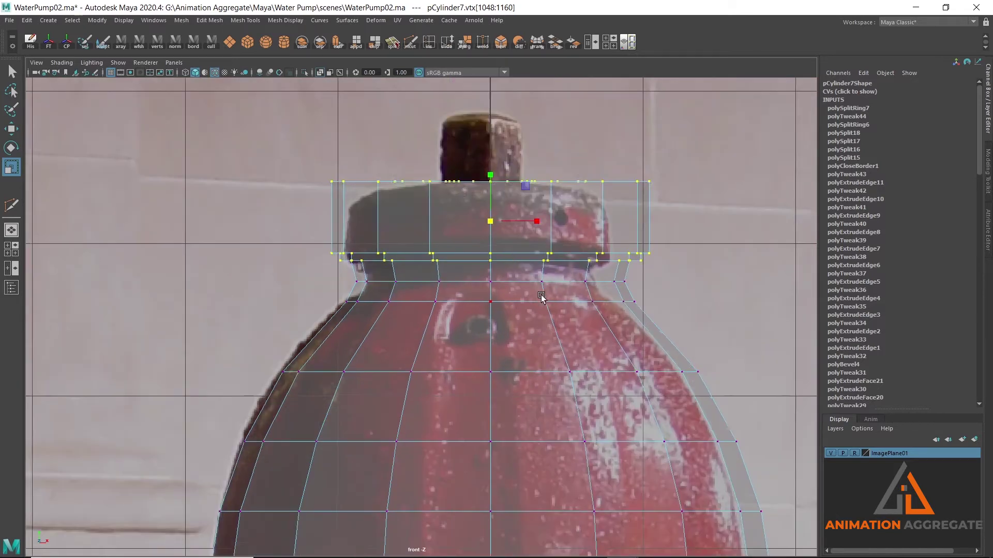
key(space)
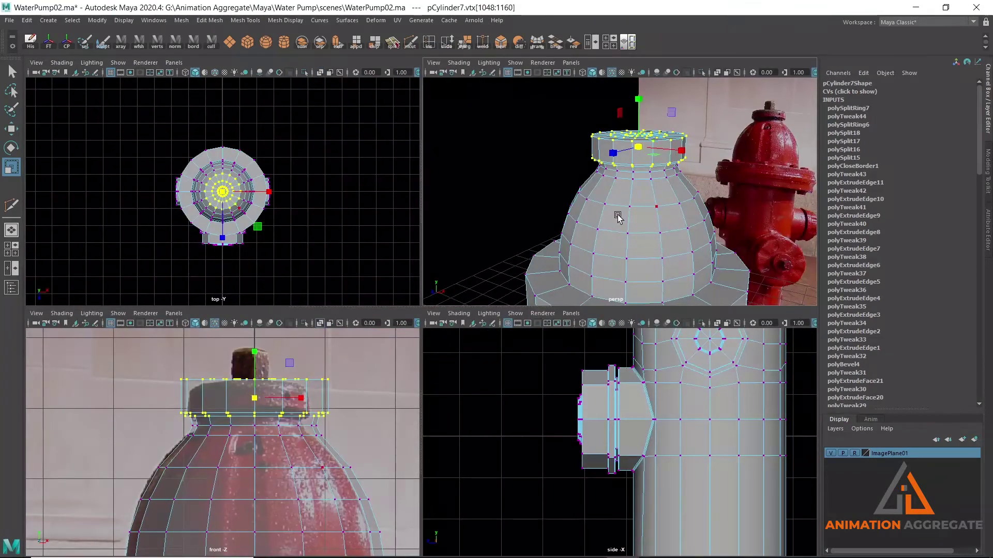
Maximize the perspective view and select the edge loop at the top of the pump cap
key(space)
alt+drag(527, 224, 455, 235)
right_drag(409, 229, 406, 237)
mouse_move(407, 237)
alt+mouse_down()
mouse_move(386, 230)
mouse_move(399, 276)
alt+mouse_up()
right_drag(399, 276, 397, 251)
double_click(396, 250)
scroll(377, 252, up, 2)
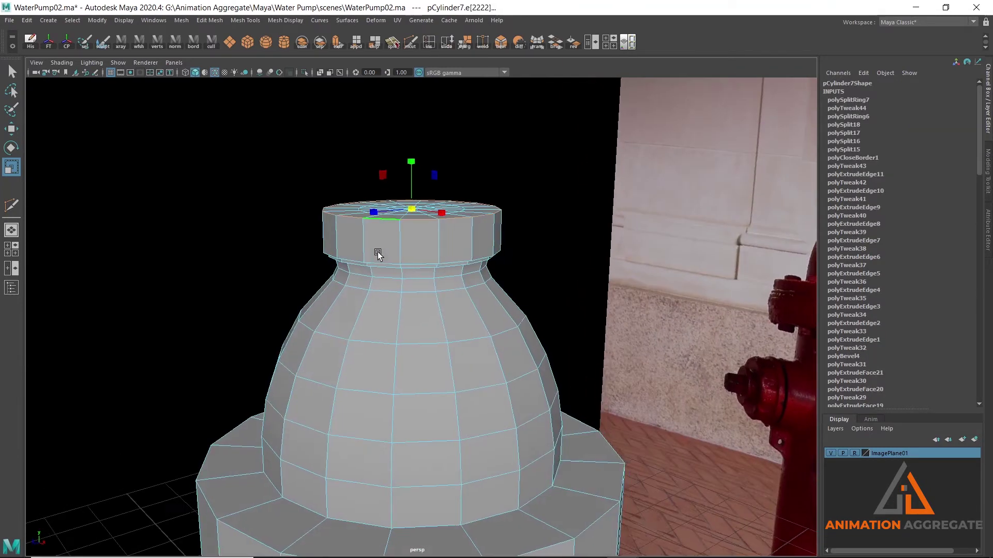
scroll(361, 297, up, 2)
scroll(365, 277, up, 2)
scroll(365, 277, down, 1)
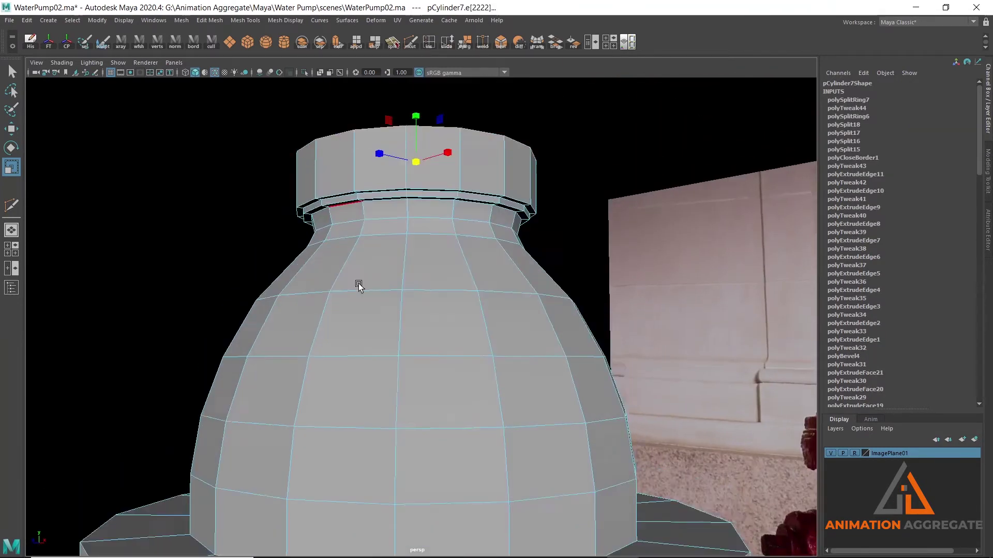
scroll(356, 283, up, 3)
scroll(344, 338, up, 2)
alt+drag(351, 323, 336, 302)
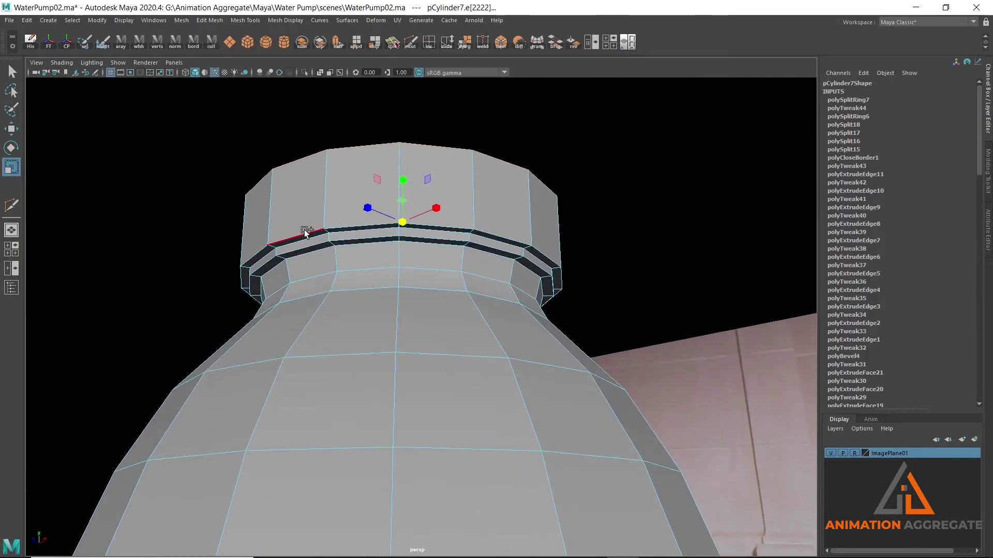
Add the groove's lower, upper and another beneath-cap edge loop to the selection
double_click(302, 239)
double_click(351, 201)
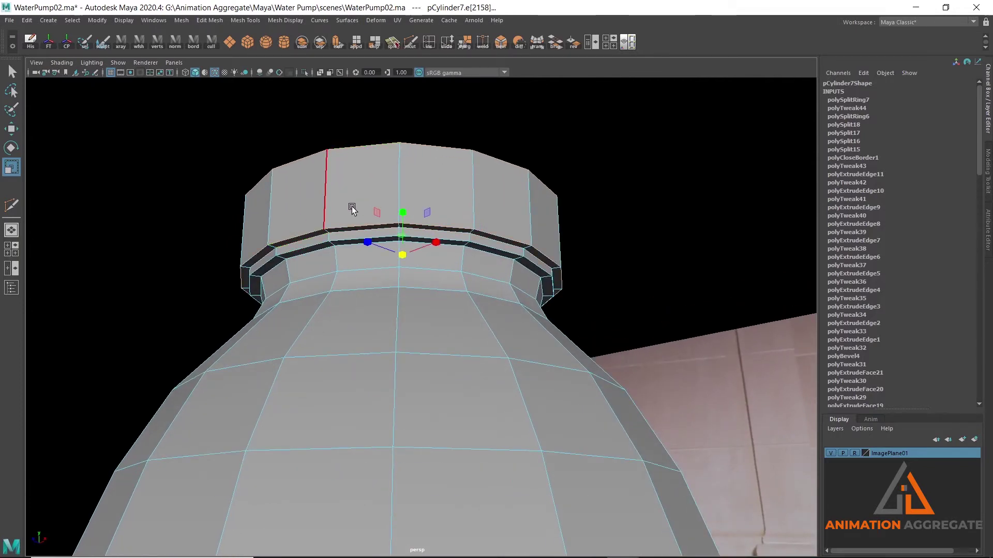
alt+drag(351, 207, 327, 364)
mouse_move(426, 381)
alt+mouse_down()
mouse_move(410, 374)
mouse_move(399, 249)
alt+mouse_up()
scroll(410, 374, up, 5)
scroll(441, 459, down, 5)
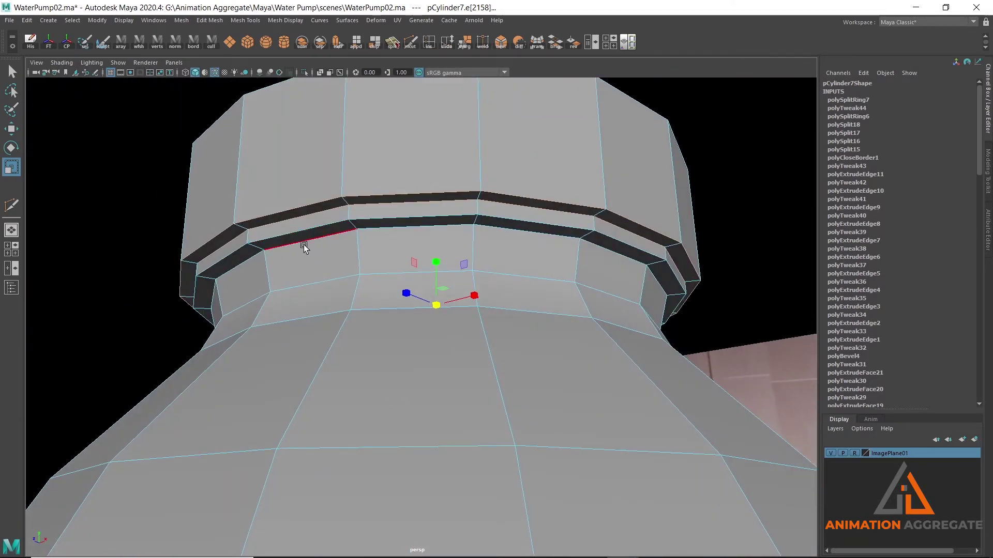
double_click(300, 244)
scroll(324, 328, down, 3)
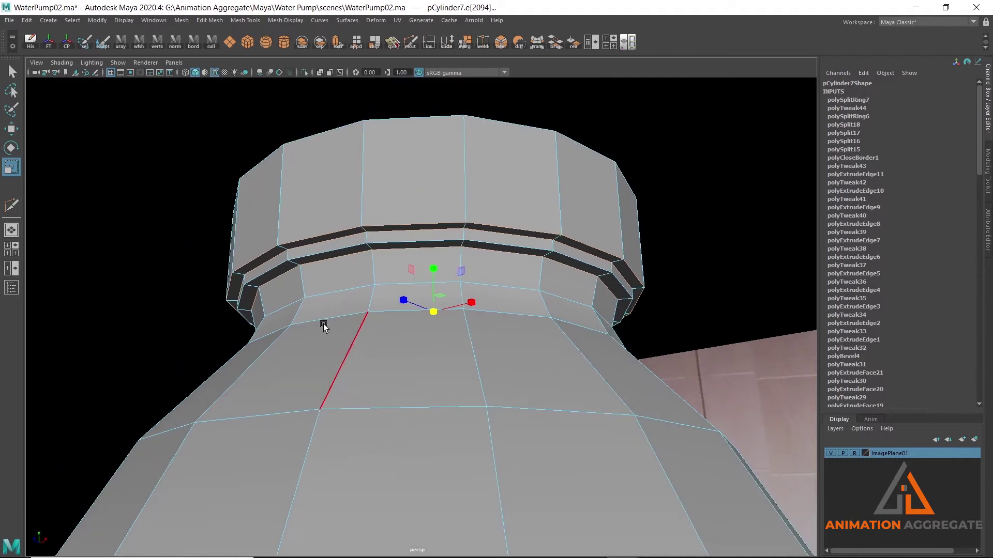
scroll(324, 339, down, 3)
scroll(324, 333, down, 3)
scroll(397, 401, down, 2)
scroll(397, 401, down, 2)
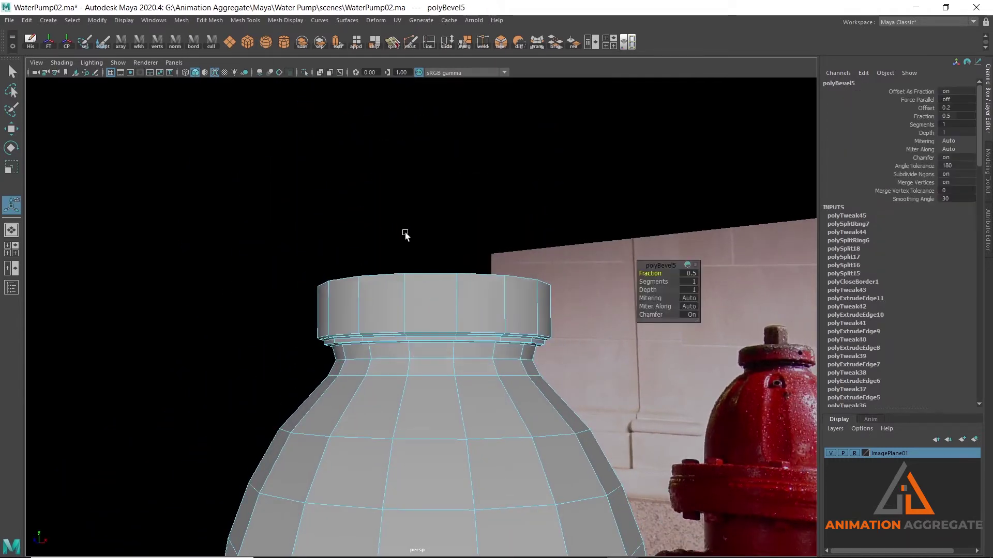
Check the cap grooves in smooth preview, then turn the preview back off
scroll(333, 251, up, 3)
scroll(373, 315, up, 3)
scroll(389, 305, up, 1)
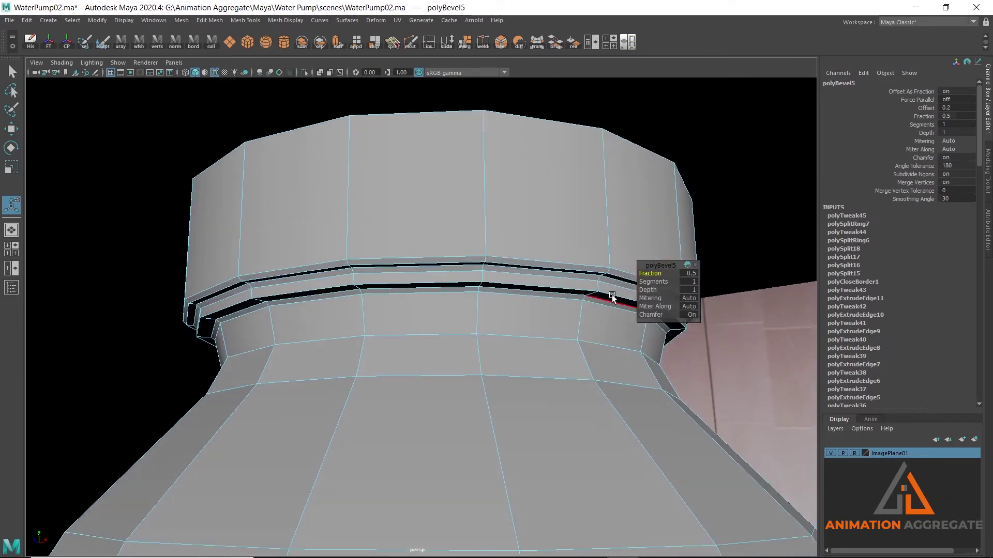
right_drag(488, 231, 482, 188)
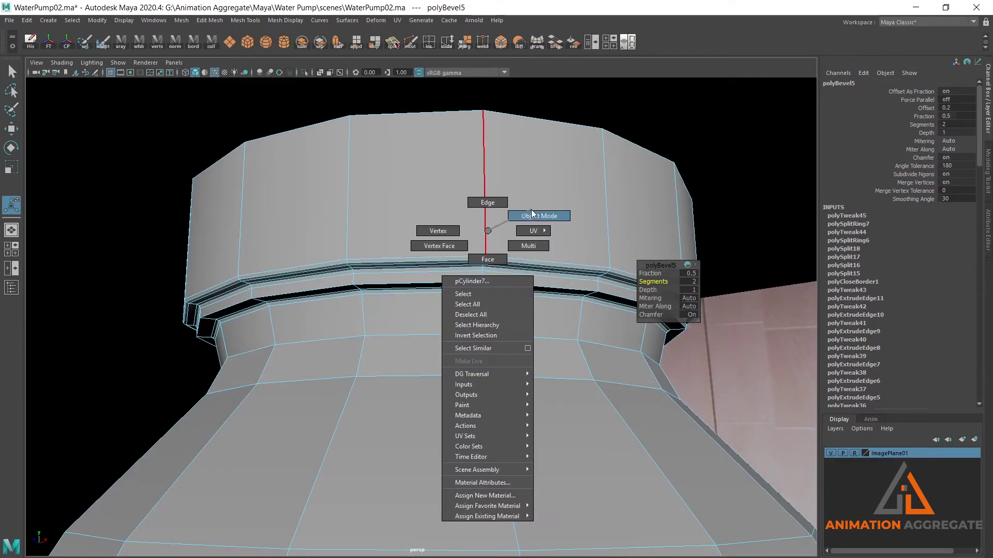
key(3)
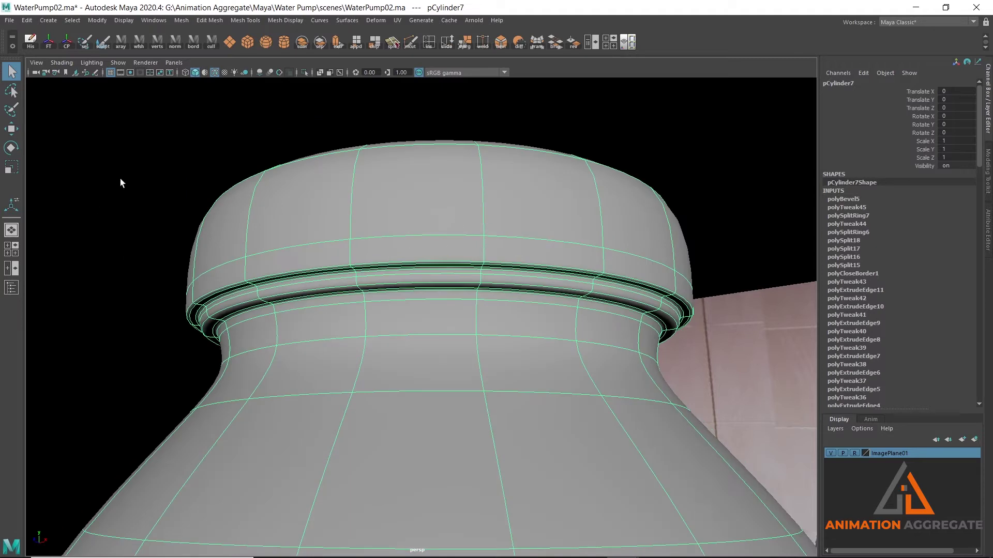
click(120, 178)
scroll(309, 285, up, 3)
scroll(309, 285, down, 3)
alt+drag(291, 230, 261, 231)
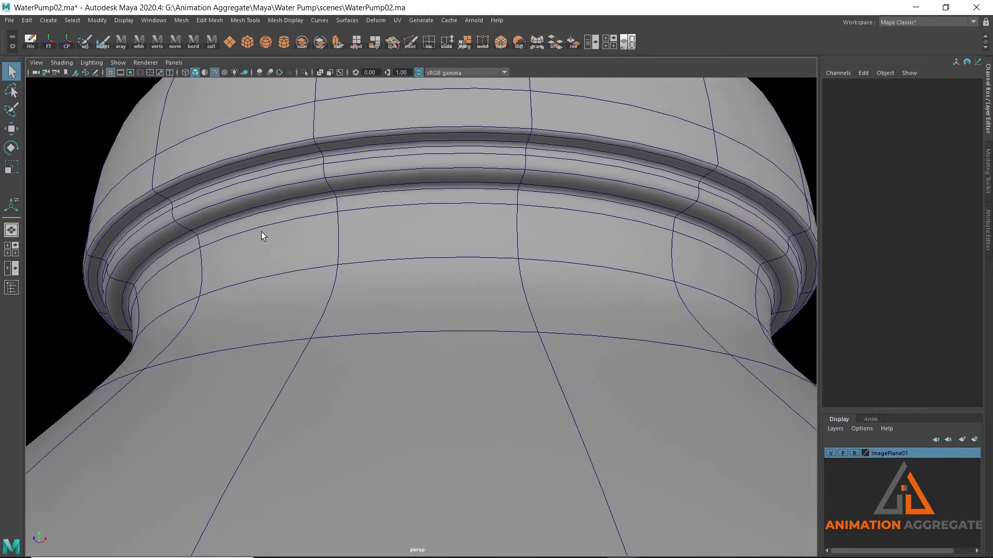
click(244, 194)
key(1)
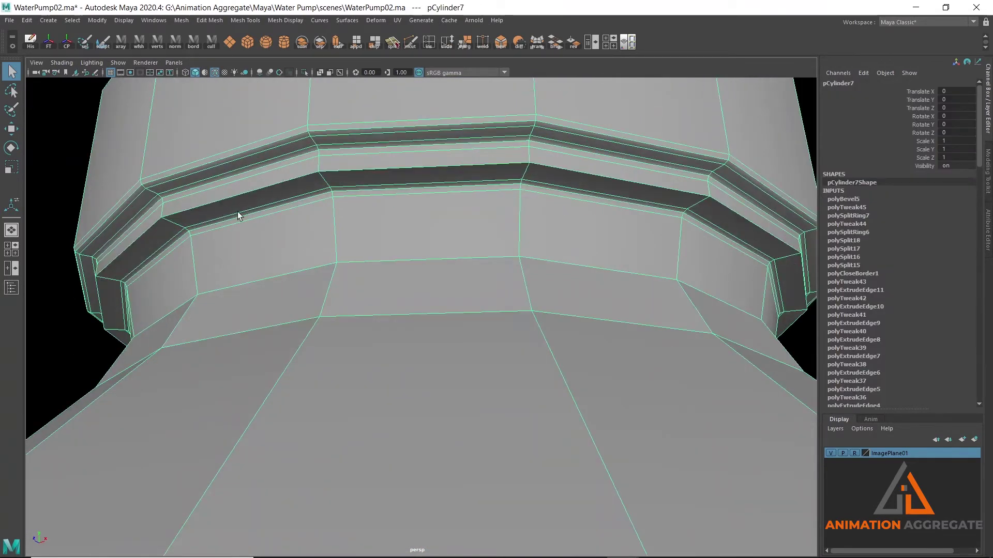
Insert an extra edge loop around the groove ring and review it smoothed
shift+right_drag(243, 183, 324, 188)
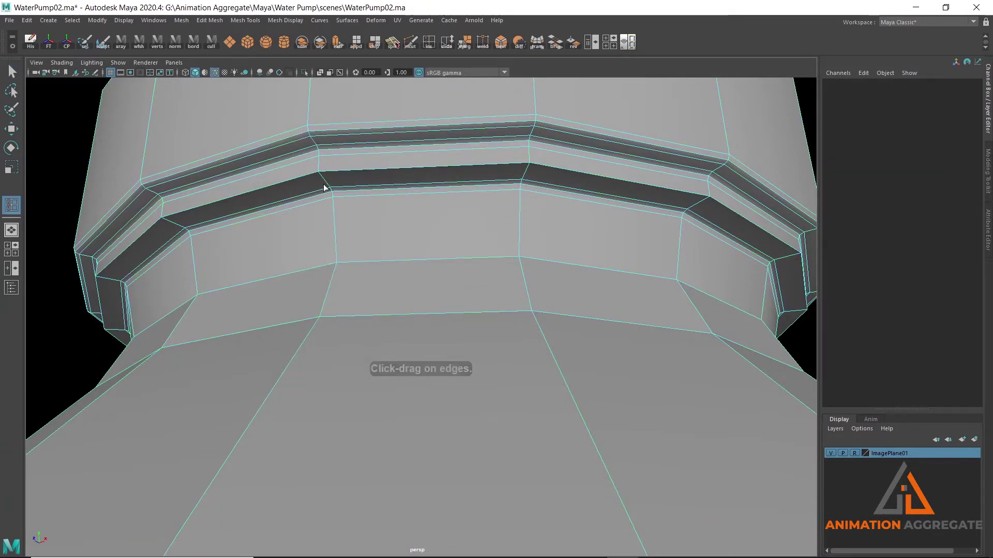
click(322, 179)
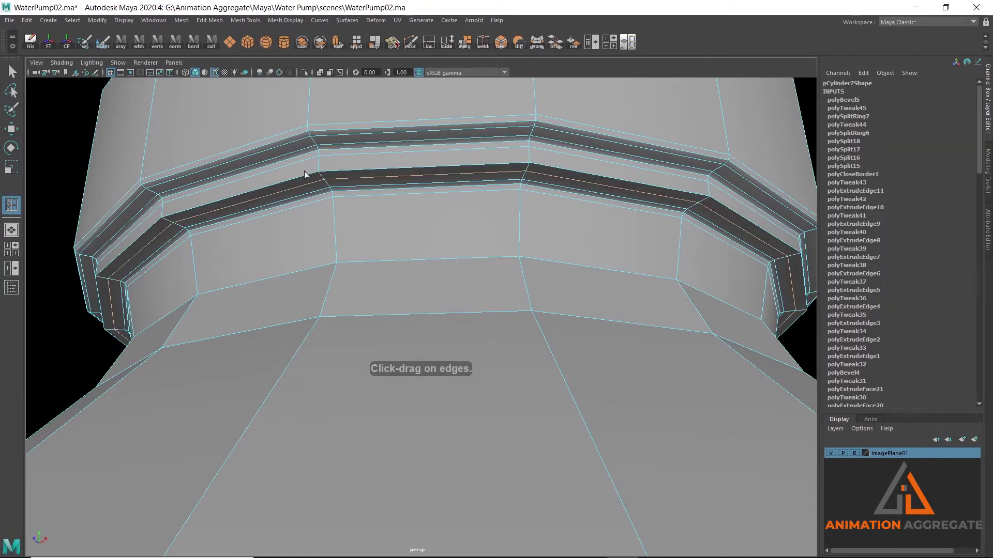
right_drag(315, 160, 354, 131)
key(w)
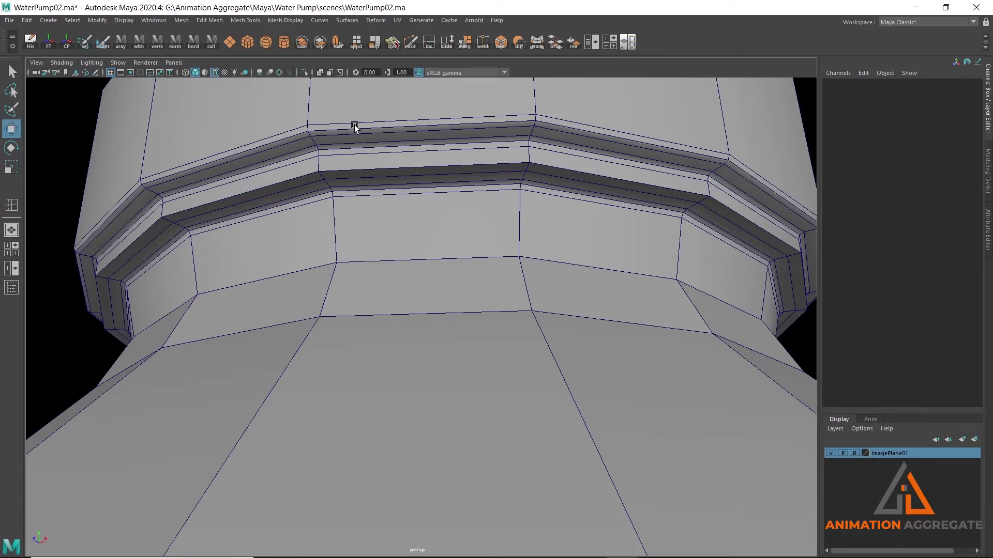
click(354, 127)
key(3)
scroll(406, 260, down, 4)
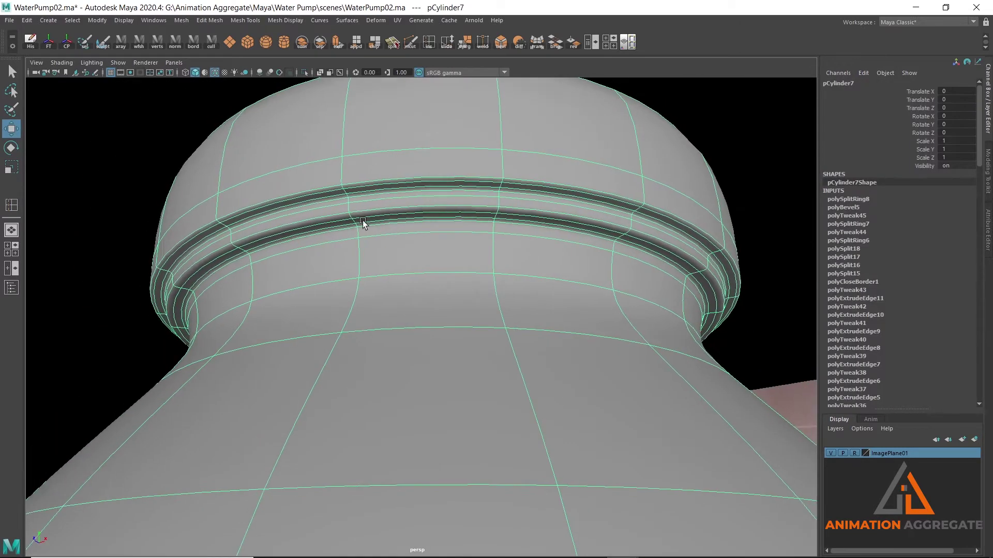
click(125, 159)
scroll(322, 323, down, 3)
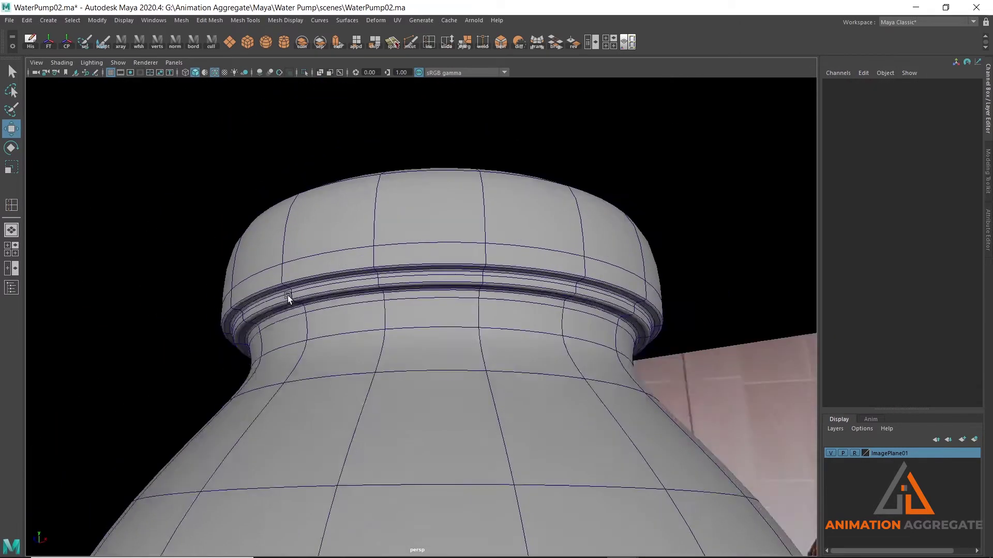
scroll(288, 294, down, 3)
scroll(361, 299, down, 2)
With smooth preview off, select the cap's whole top rim edge loop
alt+drag(337, 280, 344, 308)
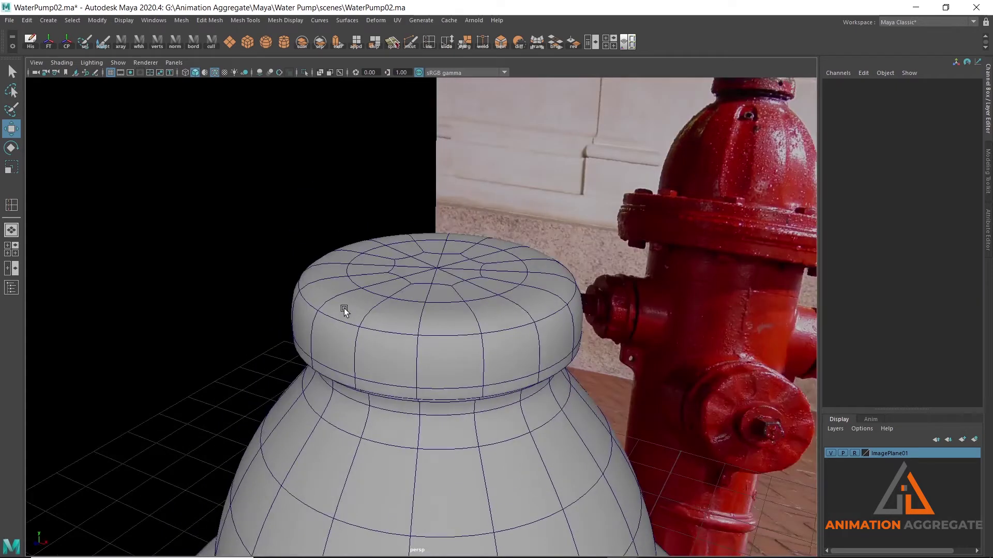
click(386, 346)
key(1)
right_drag(383, 334, 390, 236)
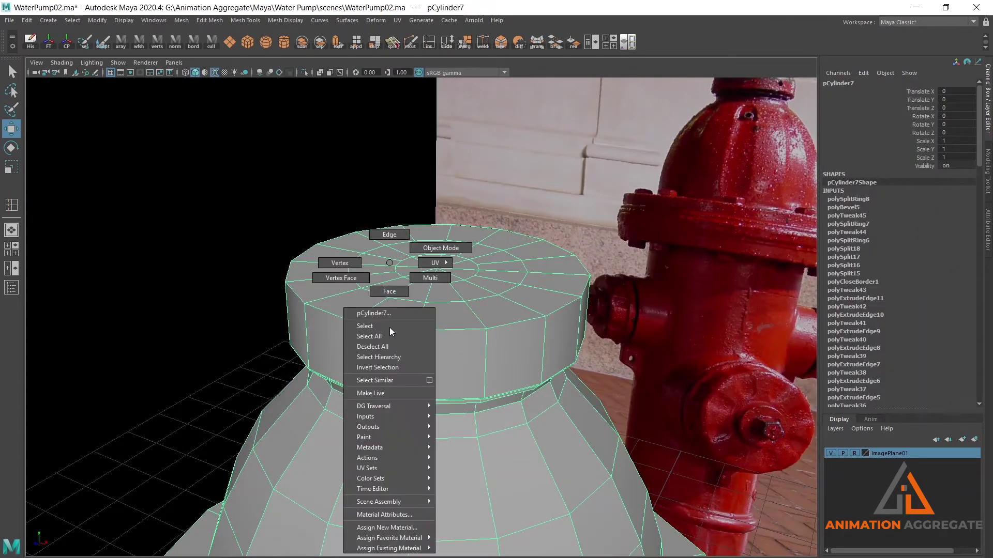
click(391, 327)
double_click(391, 327)
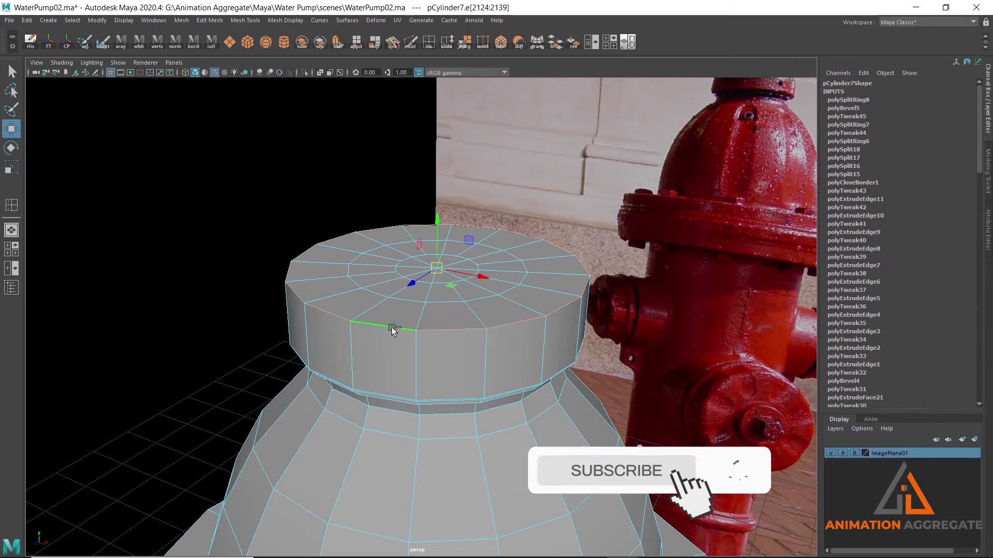
Bevel the cap rim loop at Fraction 0.31 with 2 segments
key(ctrl+b)
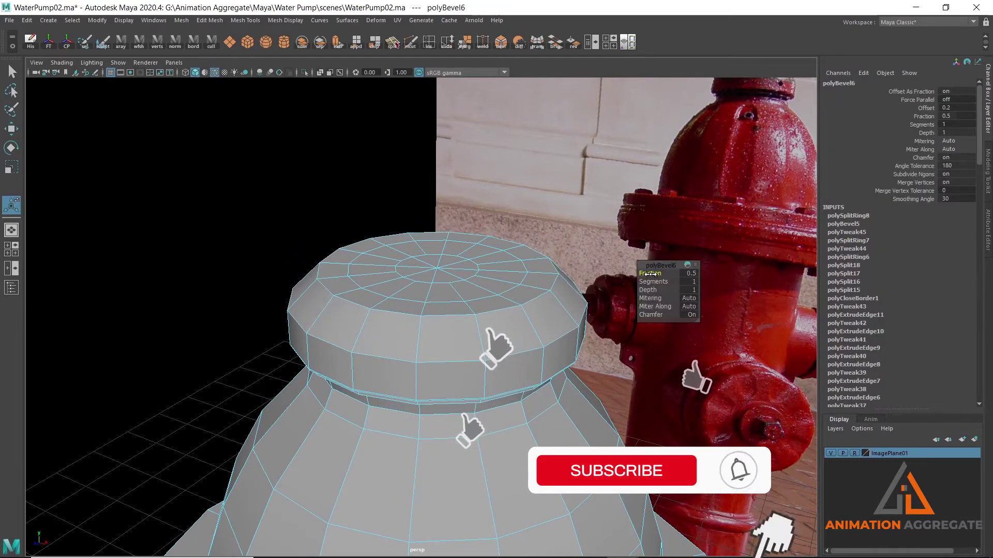
drag(646, 290, 639, 280)
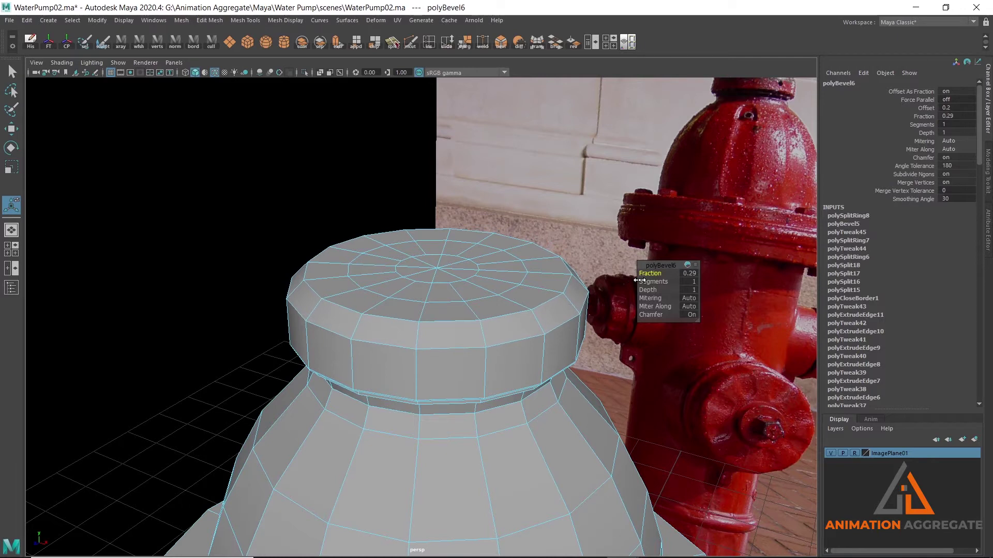
drag(640, 280, 665, 273)
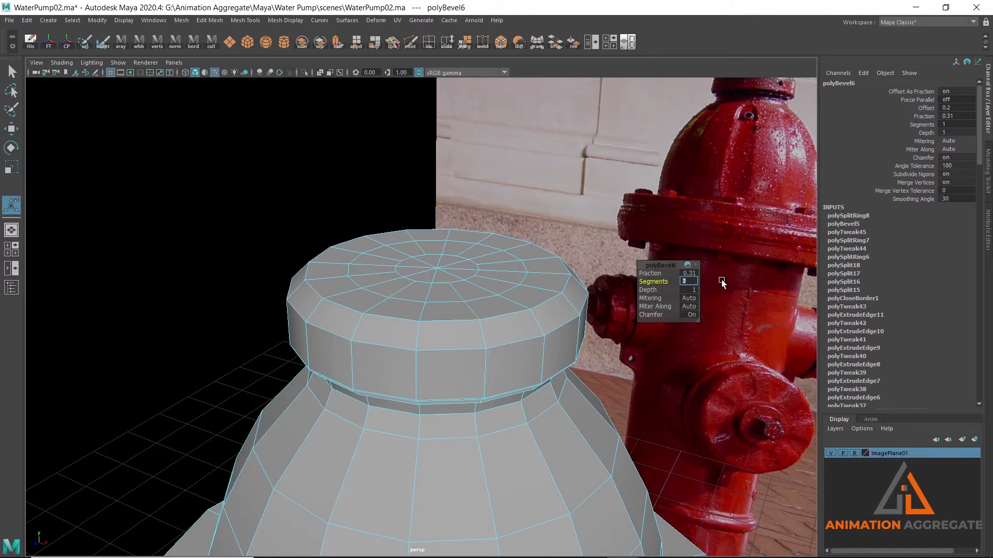
text(2)
key(Return)
right_drag(450, 262, 494, 258)
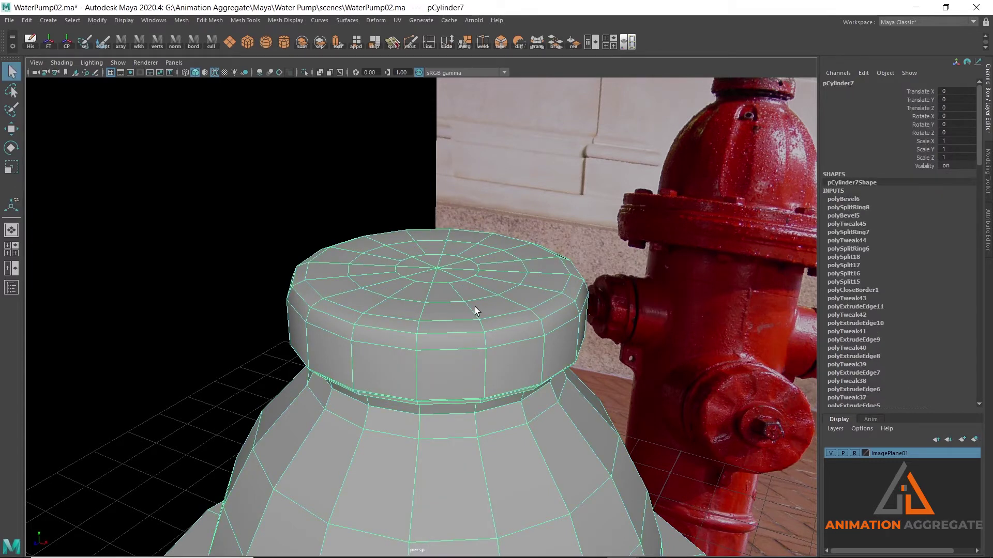
click(215, 211)
Scale the neck edge loop and the loop just below it outward to match the photo
mouse_move(421, 331)
alt+mouse_down()
mouse_move(388, 313)
mouse_move(277, 433)
mouse_move(319, 364)
alt+mouse_up()
alt+right_drag(318, 364, 421, 392)
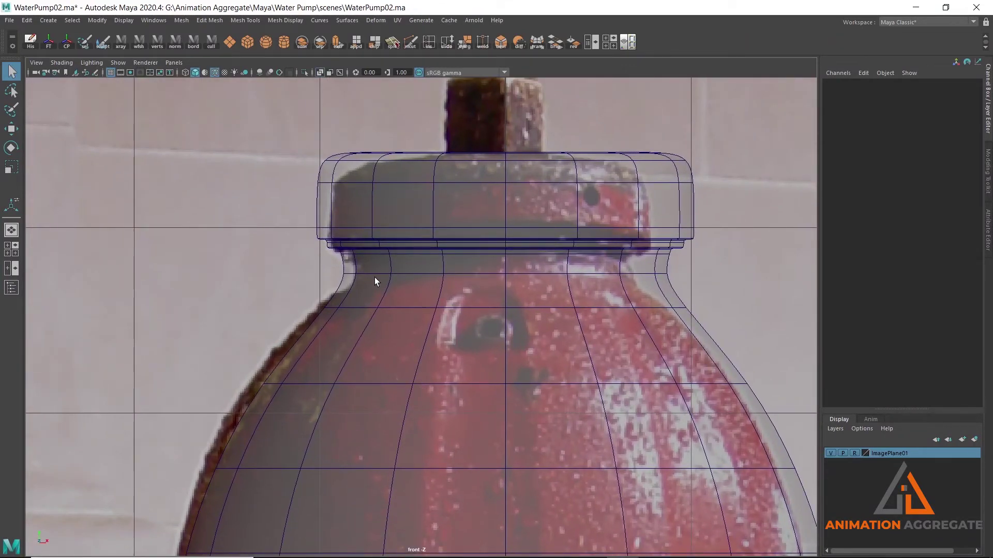
right_drag(374, 277, 380, 238)
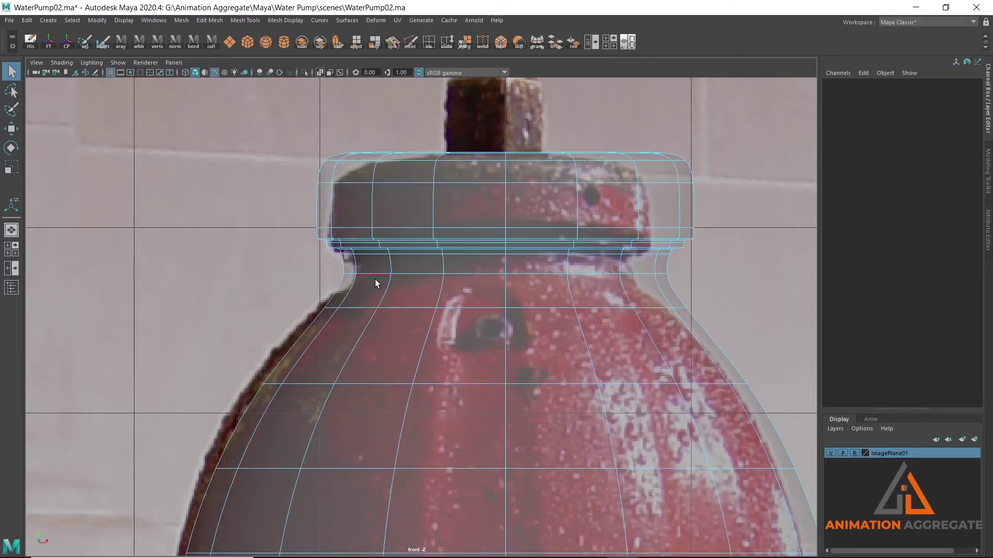
double_click(372, 273)
key(r)
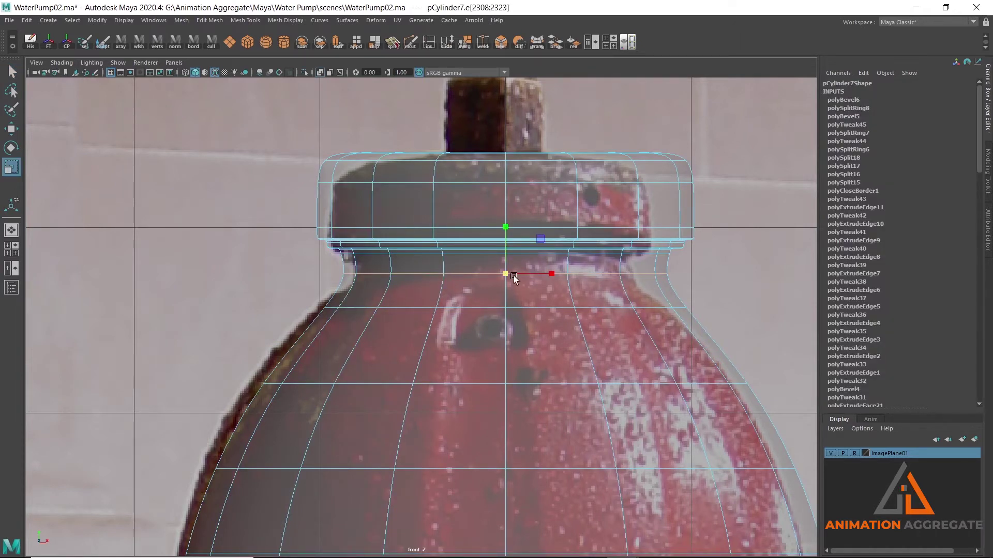
mouse_move(508, 274)
mouse_down()
mouse_move(518, 278)
mouse_move(501, 277)
mouse_up()
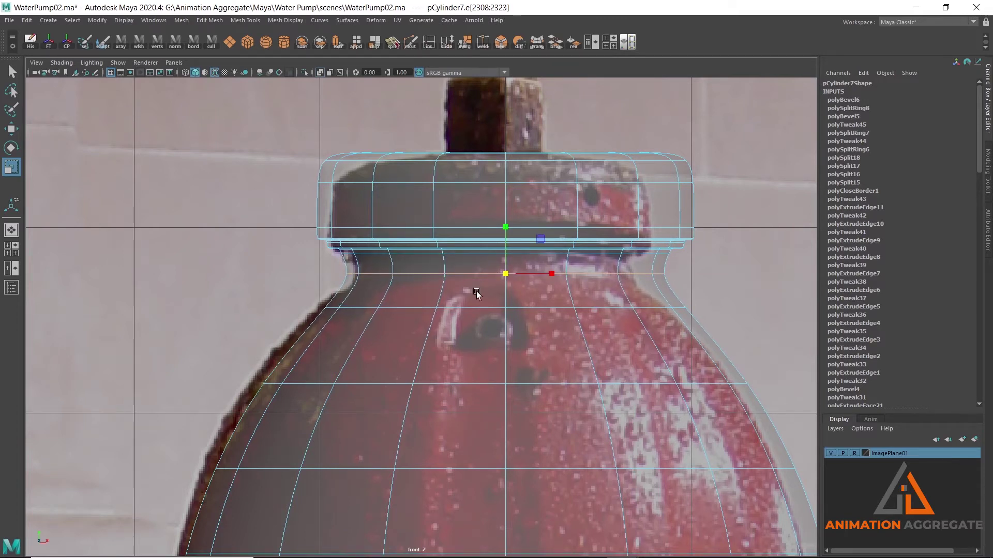
double_click(360, 385)
drag(504, 385, 520, 392)
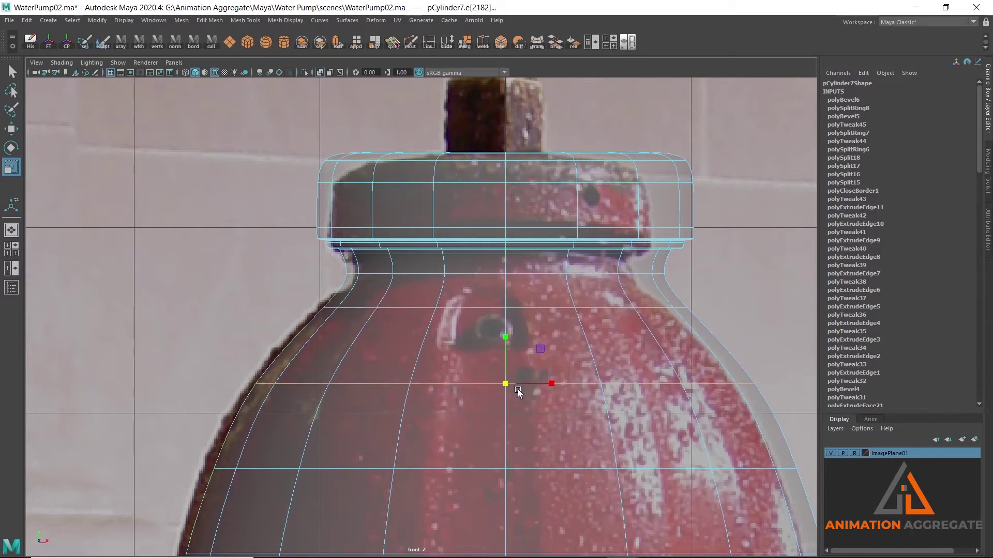
Push three dome edge loops outward to follow the photo's outline
alt+middle_drag(519, 392, 505, 296)
double_click(426, 380)
drag(486, 377, 508, 380)
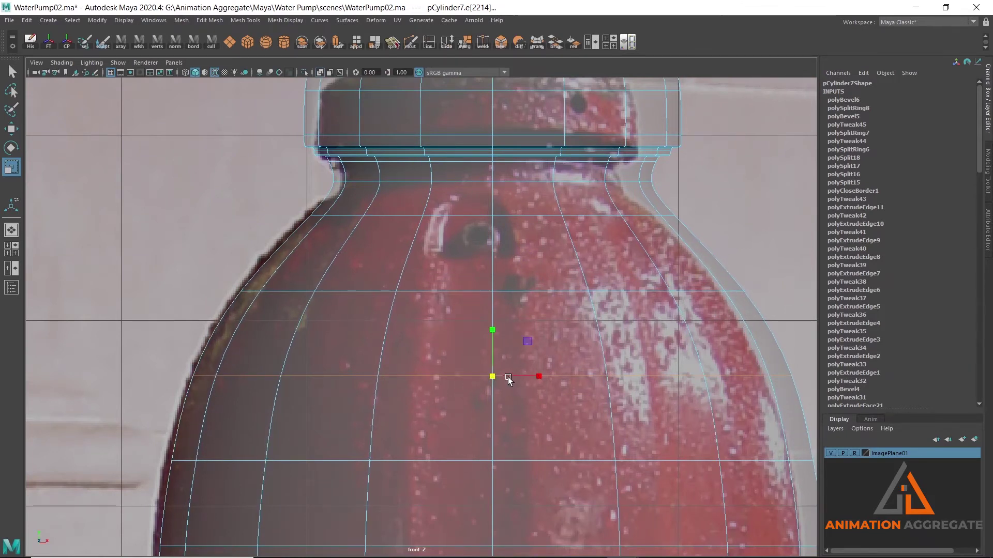
alt+middle_drag(511, 380, 465, 349)
double_click(470, 339)
drag(496, 343, 504, 345)
double_click(461, 424)
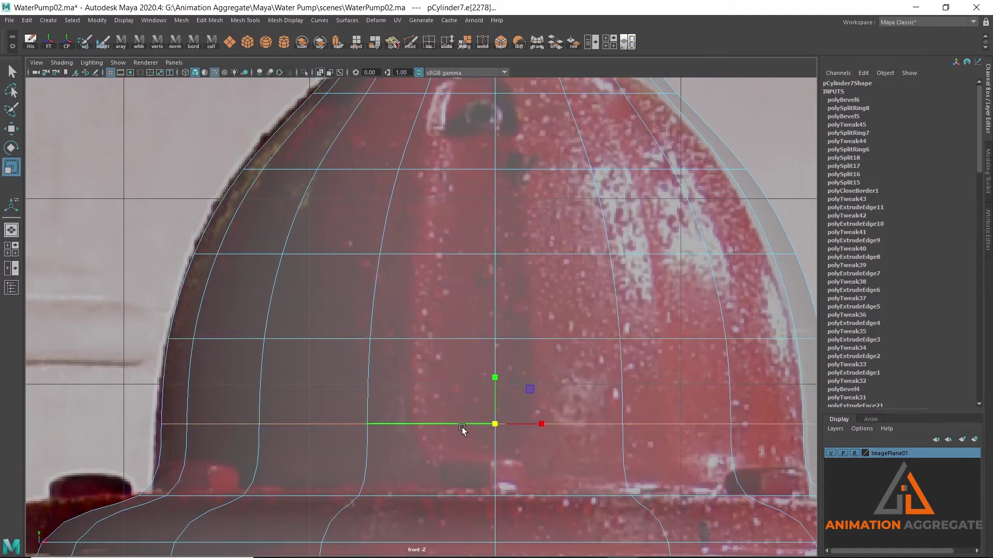
drag(498, 425, 505, 427)
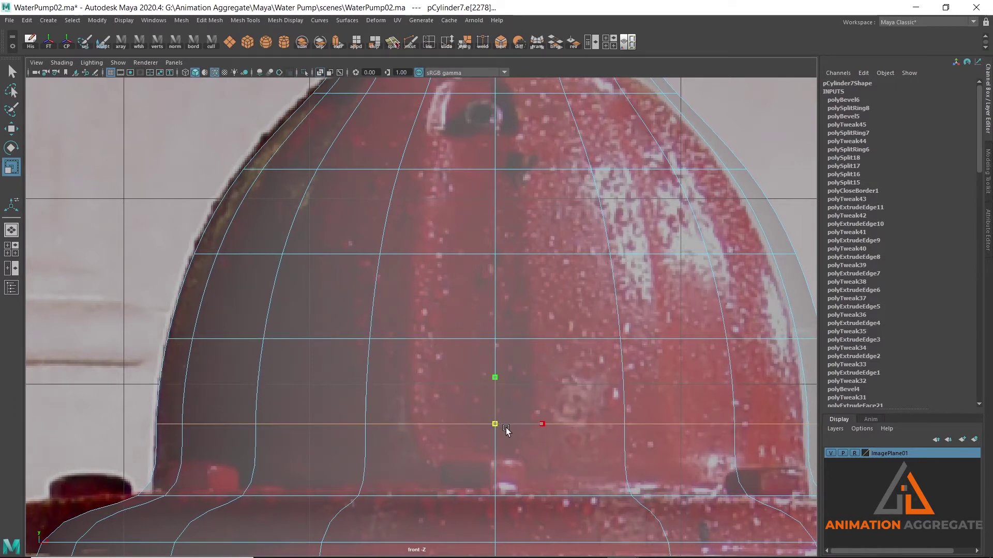
scroll(459, 337, down, 5)
Maximize the perspective view with smooth preview off to show the low-poly hydrant
right_drag(459, 305, 490, 266)
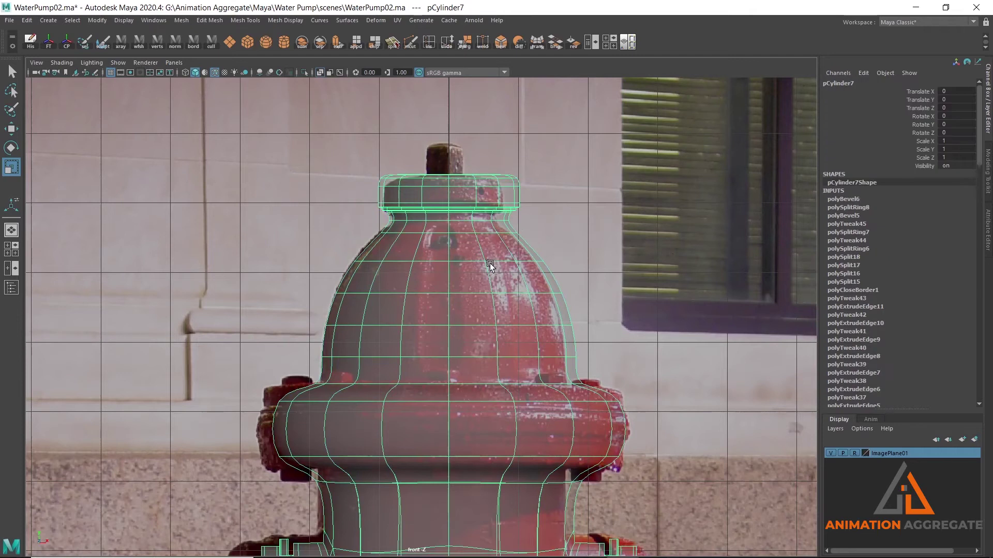
key(space)
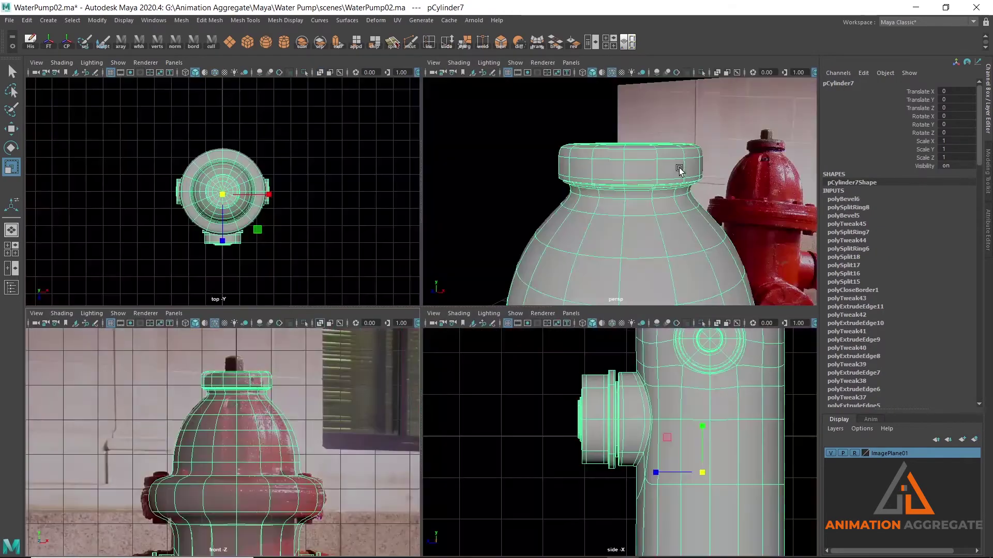
scroll(494, 225, down, 3)
scroll(494, 225, down, 3)
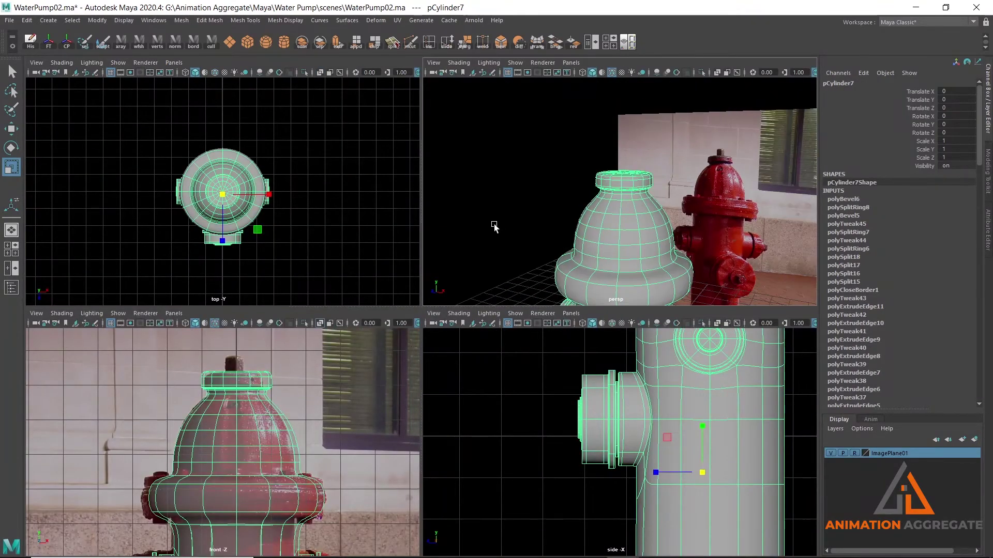
key(space)
scroll(442, 265, up, 3)
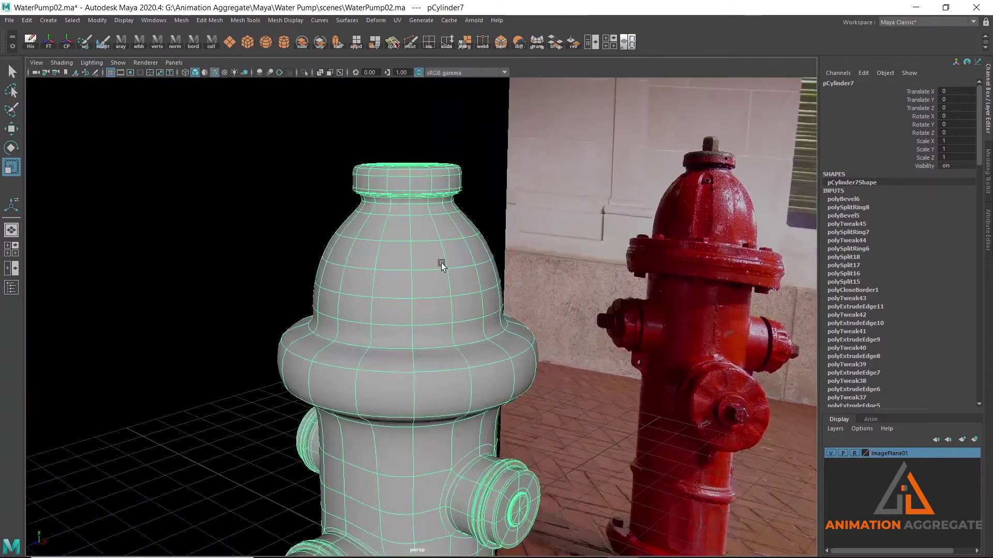
key(1)
mouse_move(443, 264)
alt+mouse_down()
mouse_move(488, 284)
mouse_move(480, 244)
alt+mouse_up()
Extrude the collar's face loop and inset it into a narrower band
scroll(480, 244, up, 2)
right_drag(470, 268, 473, 303)
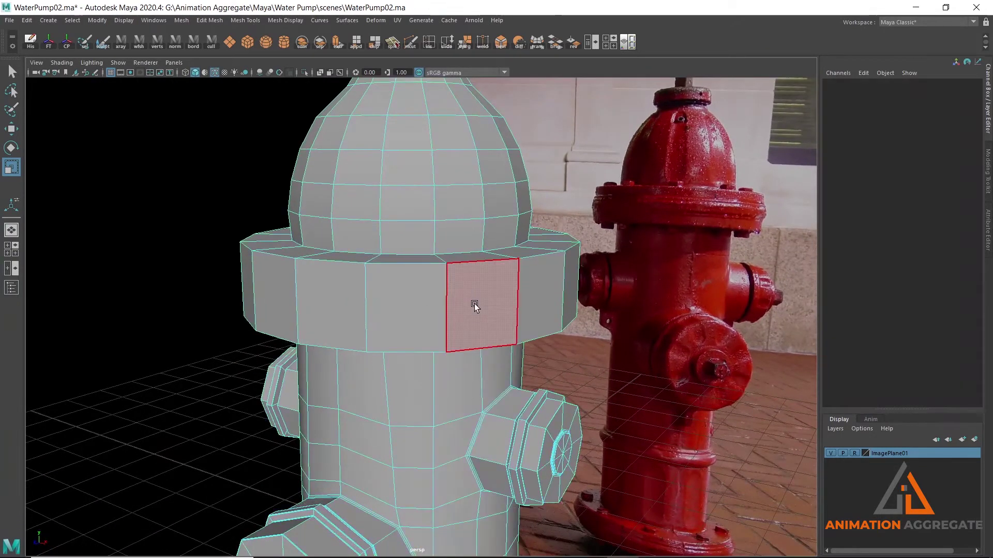
click(476, 298)
shift+double_click(409, 293)
shift+right_drag(170, 149, 170, 173)
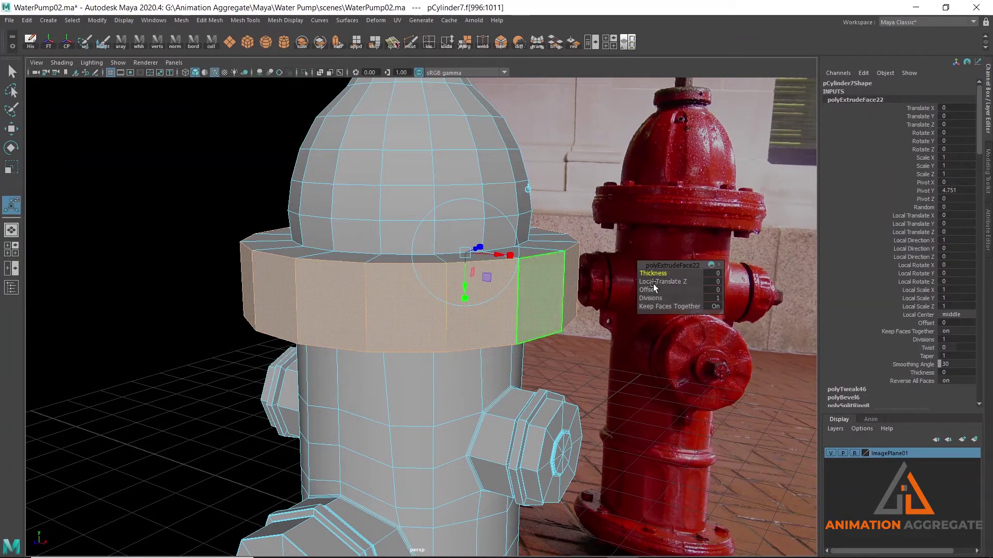
drag(652, 291, 661, 292)
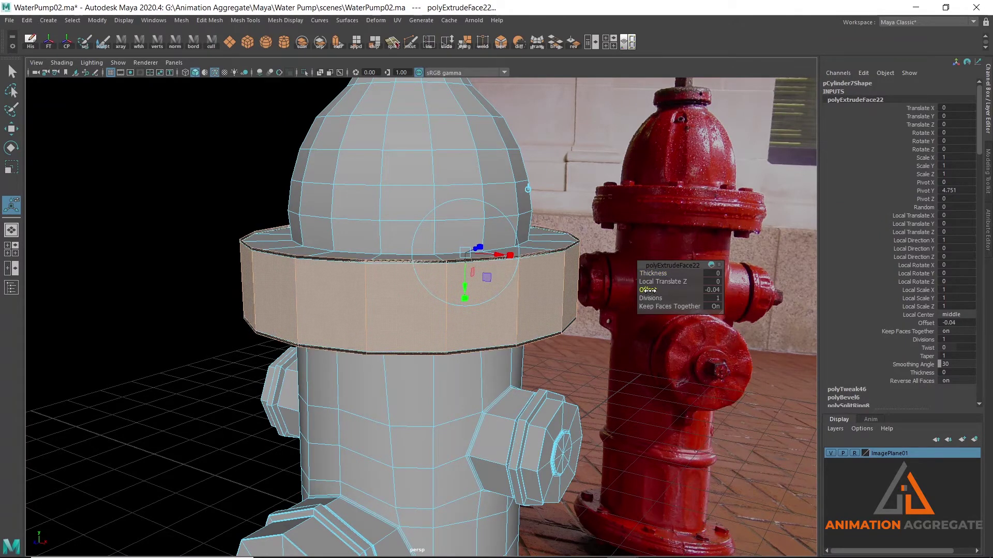
drag(661, 292, 668, 291)
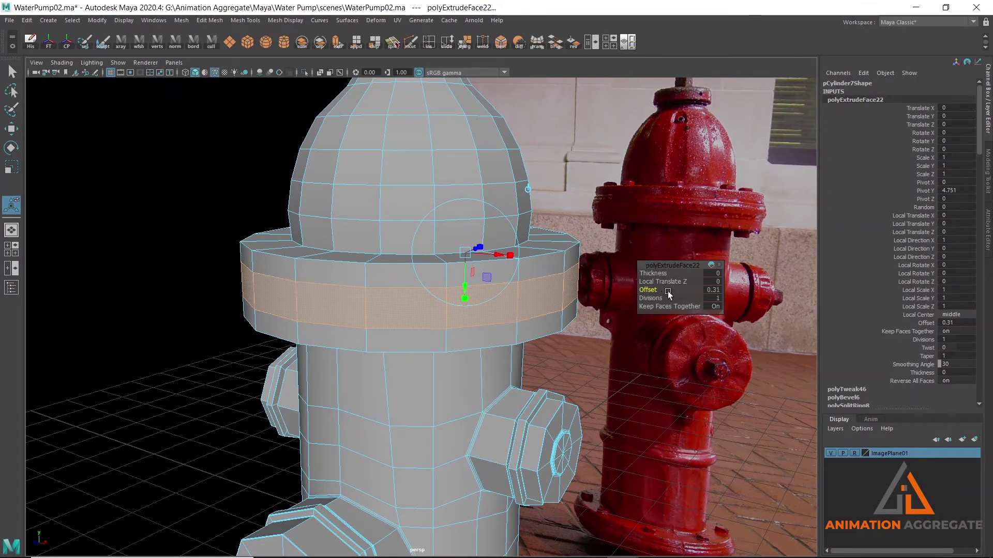
Extrude the inset band again, scale it outward, and extrude once more
shift+right_drag(211, 153, 212, 179)
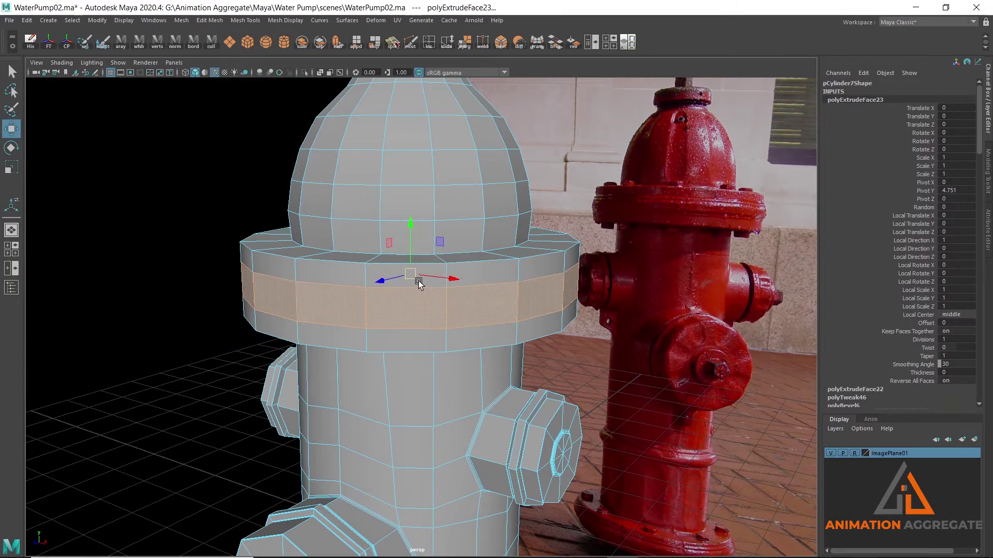
key(r)
drag(411, 279, 414, 279)
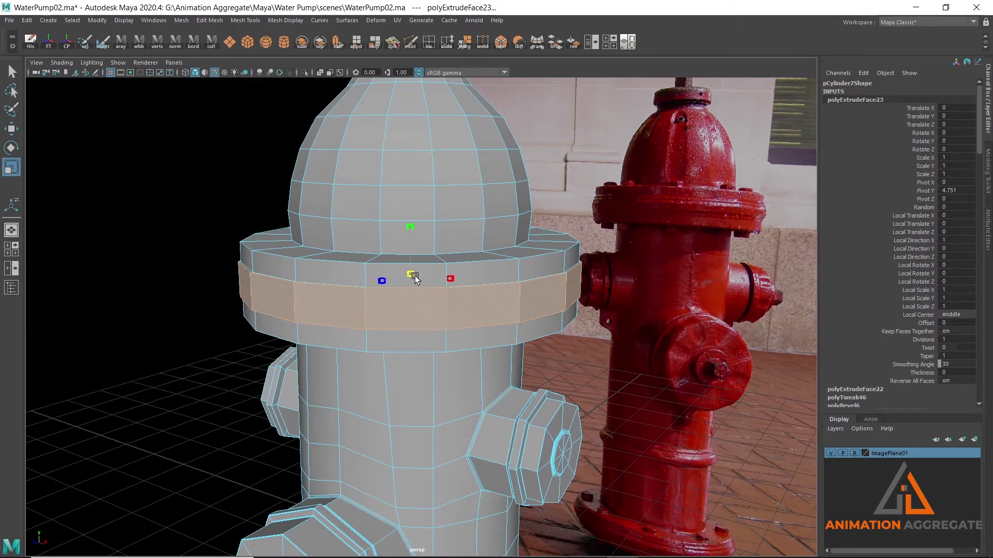
shift+right_drag(211, 172, 210, 186)
key(ctrl+e)
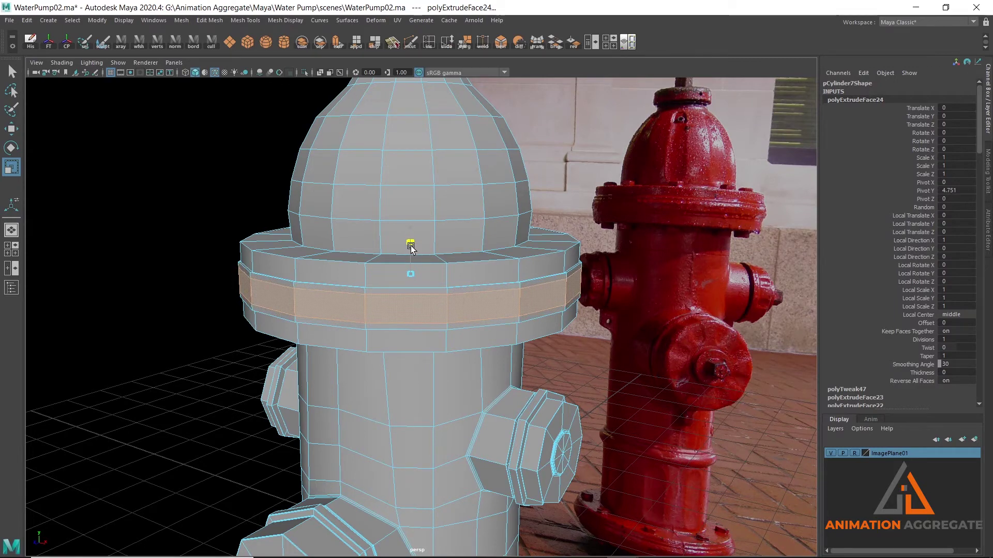
Extrude the collar band again and thicken it outward to 0.07
right_drag(253, 182, 256, 195)
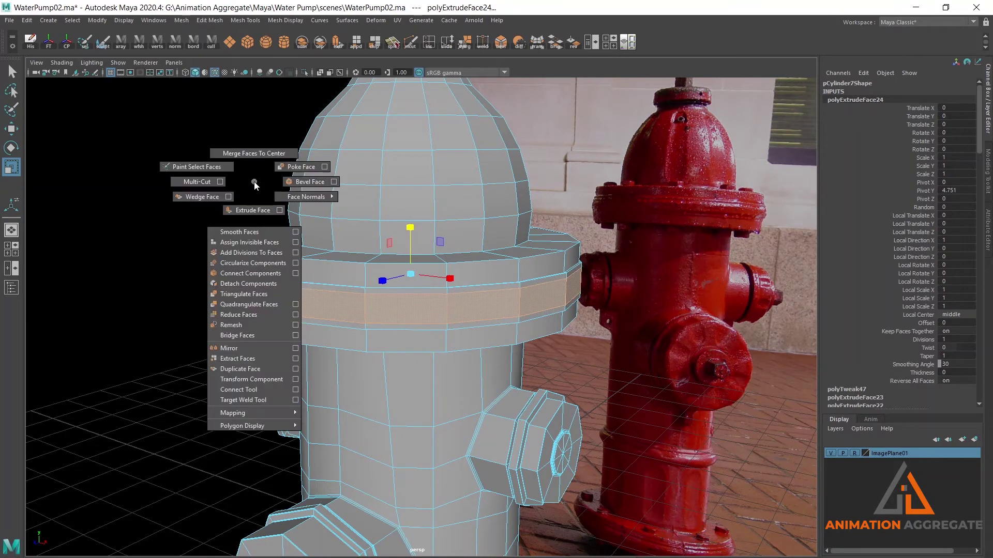
key(ctrl+e)
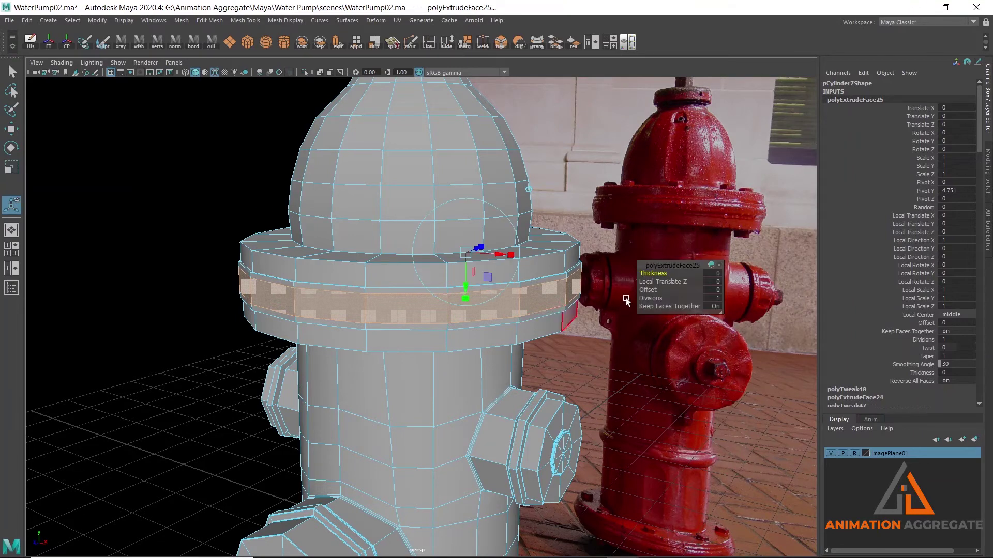
drag(654, 273, 655, 273)
alt+drag(533, 274, 512, 310)
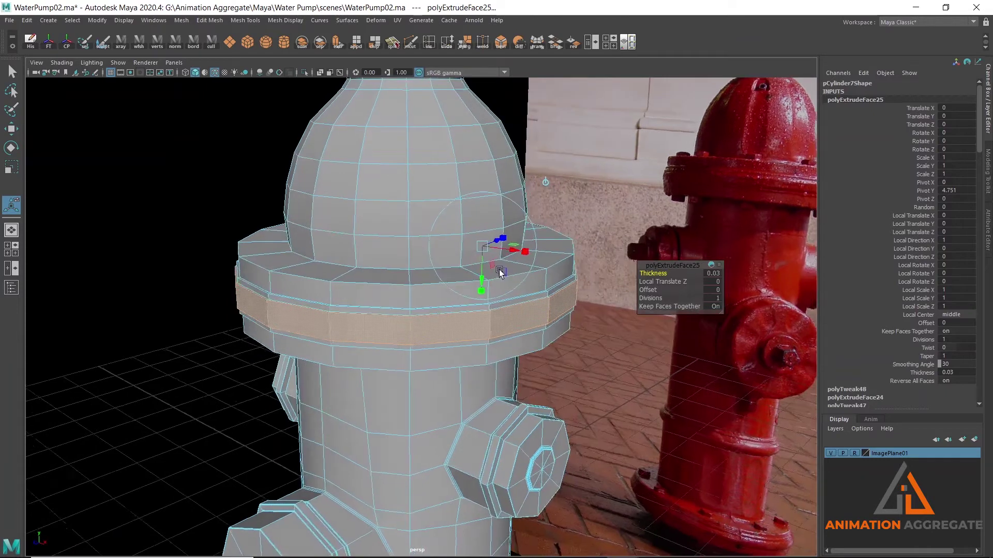
alt+right_drag(511, 311, 477, 350)
alt+drag(476, 350, 452, 350)
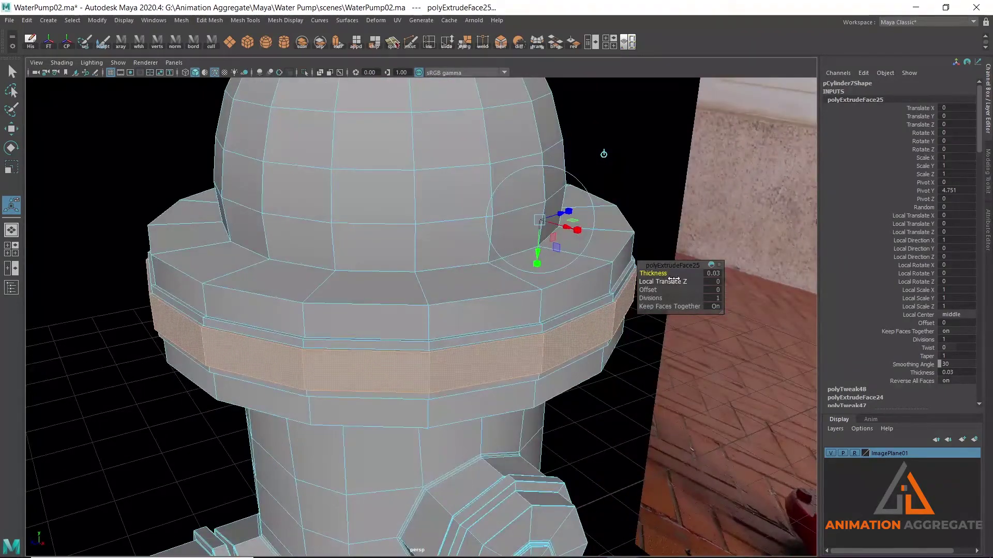
drag(660, 273, 667, 274)
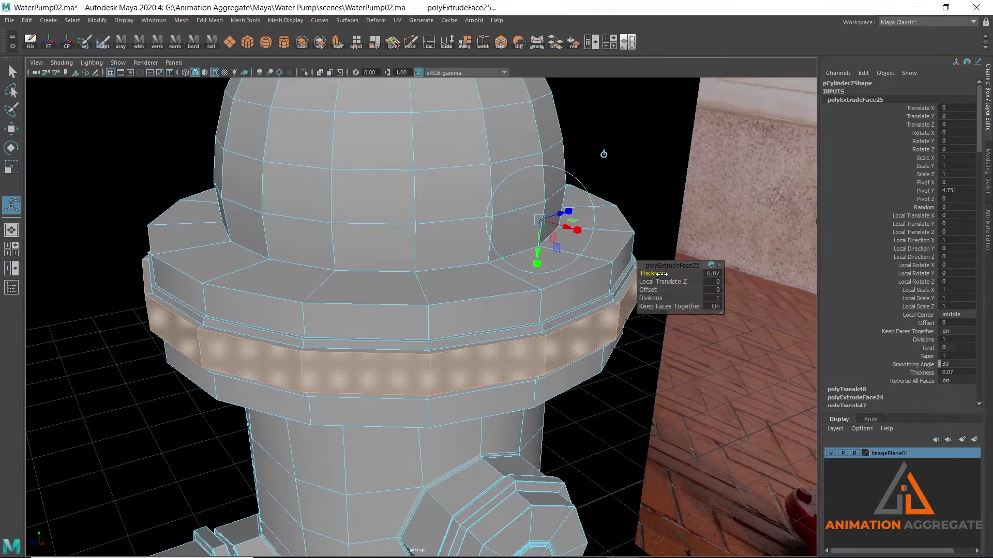
Extrude the band once more with a 0.06 inset, then view the top from below
shift+right_click(643, 163)
click(640, 182)
key(ctrl+e)
drag(654, 290, 651, 273)
right_drag(275, 262, 307, 300)
alt+drag(308, 300, 321, 229)
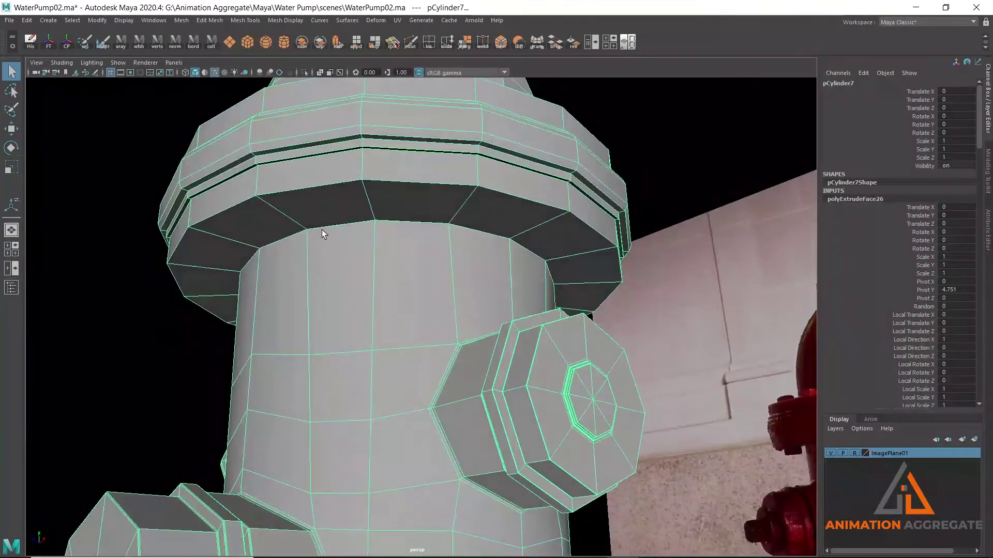
Select edges on the flange band's lower and top rims
key(F10)
click(333, 221)
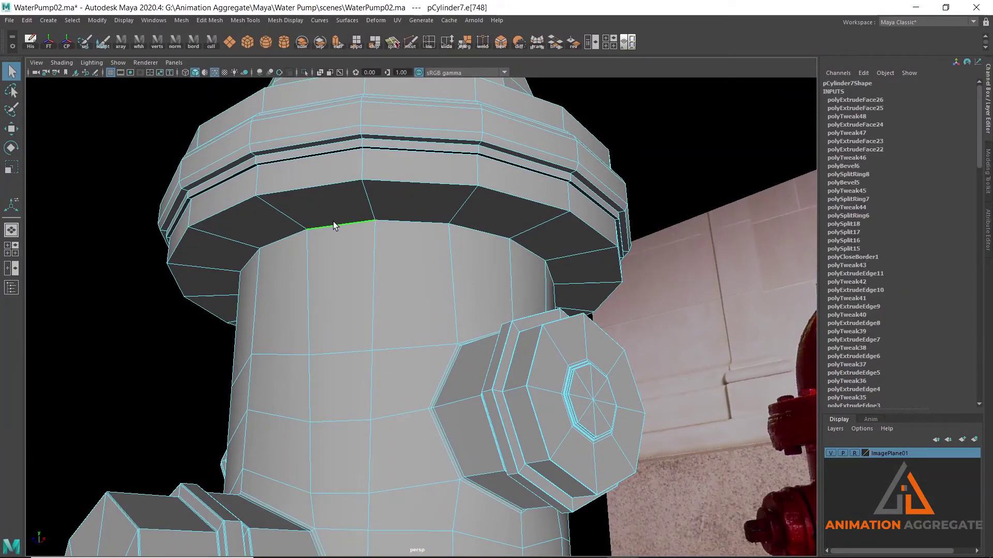
click(330, 185)
mouse_move(310, 213)
alt+mouse_down()
mouse_move(326, 370)
mouse_move(304, 274)
mouse_move(342, 302)
alt+mouse_up()
alt+right_drag(343, 302, 323, 396)
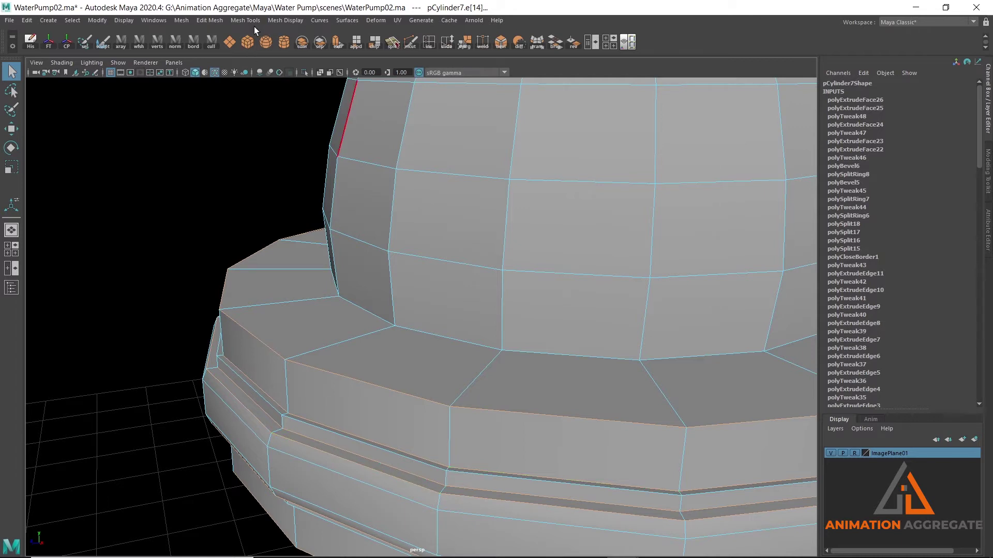
Bevel the rim edges with 2 segments and inspect the result in smooth preview
key(ctrl+b)
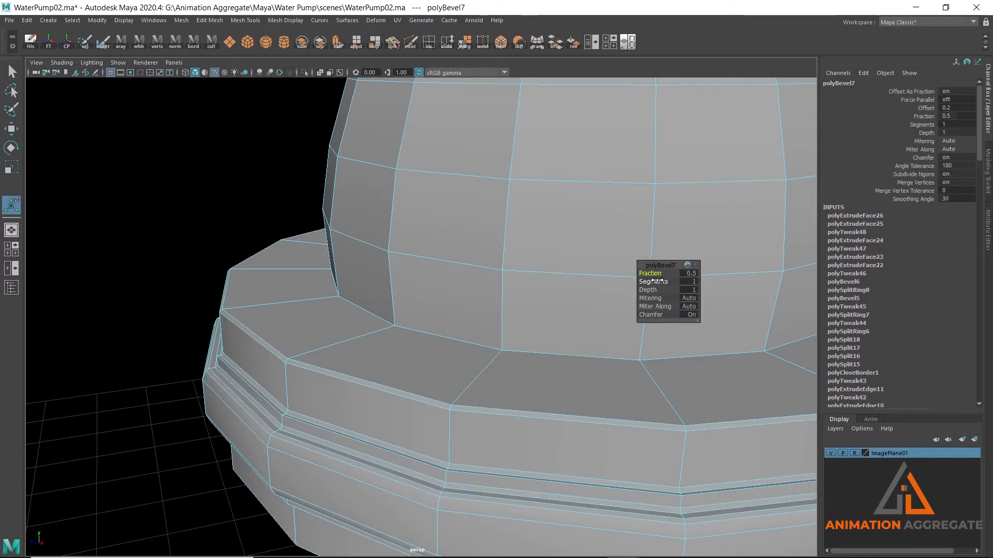
drag(661, 282, 672, 281)
mouse_move(563, 314)
alt+right_down()
mouse_move(442, 280)
mouse_move(352, 296)
mouse_move(401, 249)
alt+right_up()
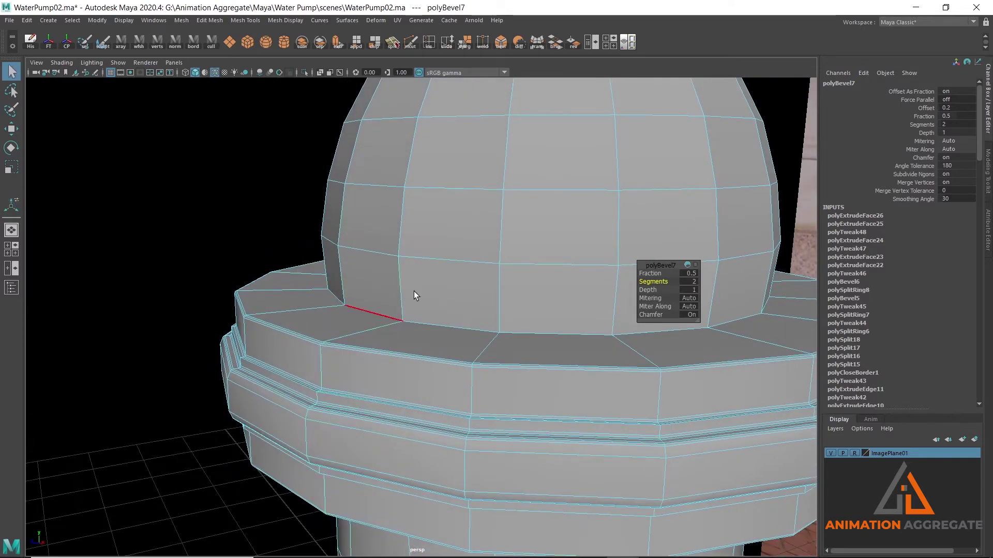
key(3)
click(238, 208)
mouse_move(238, 209)
alt+mouse_down()
mouse_move(453, 311)
mouse_move(436, 299)
alt+mouse_up()
click(499, 331)
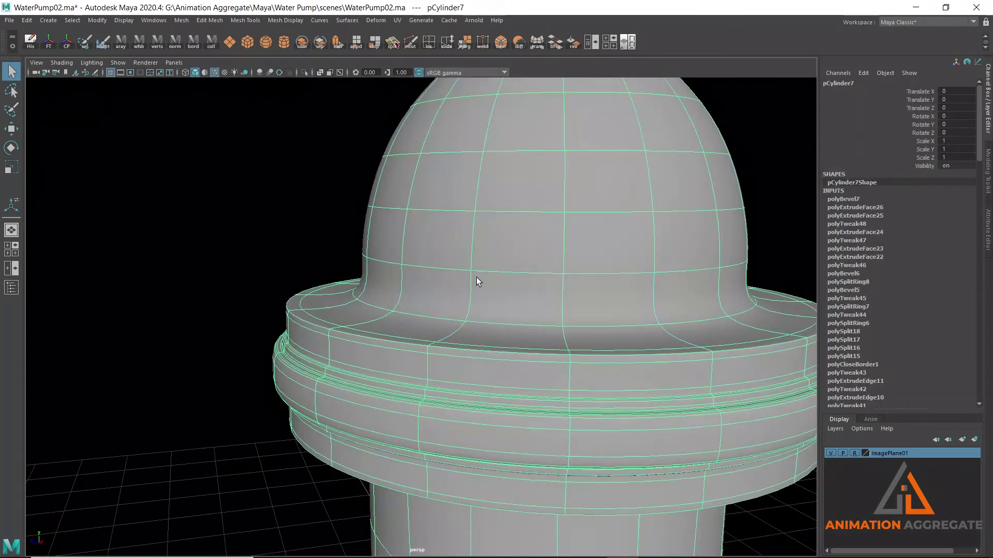
Bevel the dome's base edge loop at Fraction 0.16 with 2 segments
key(1)
right_drag(420, 261, 418, 217)
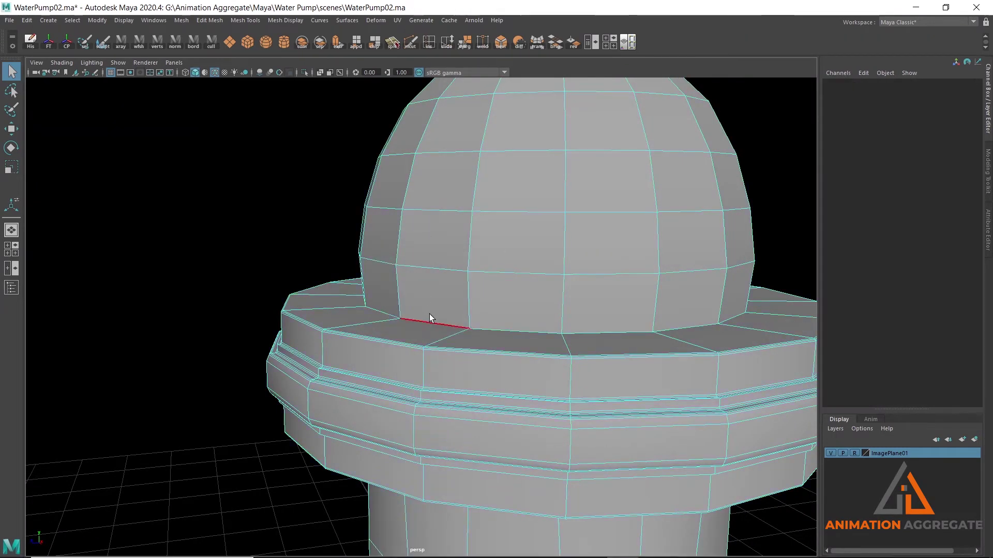
click(432, 319)
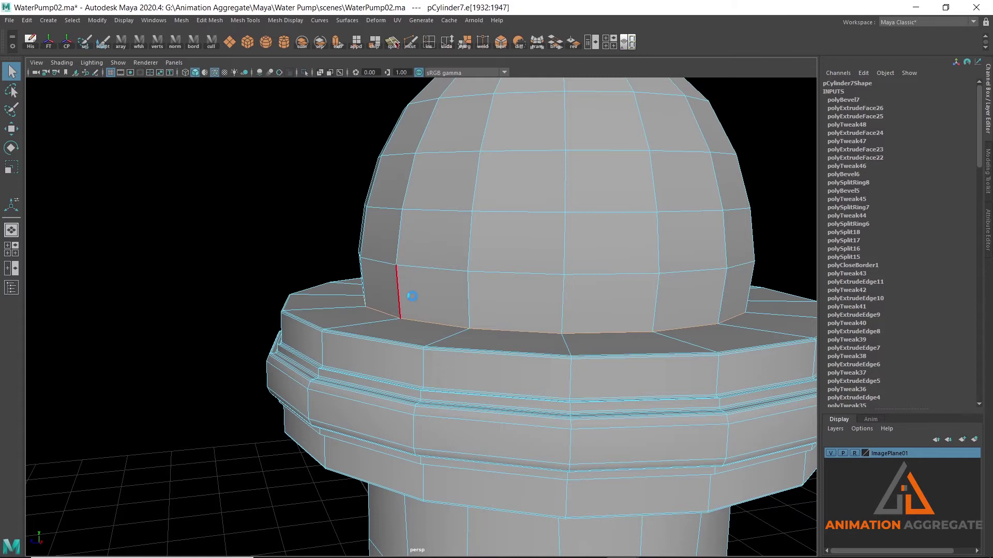
key(ctrl+b)
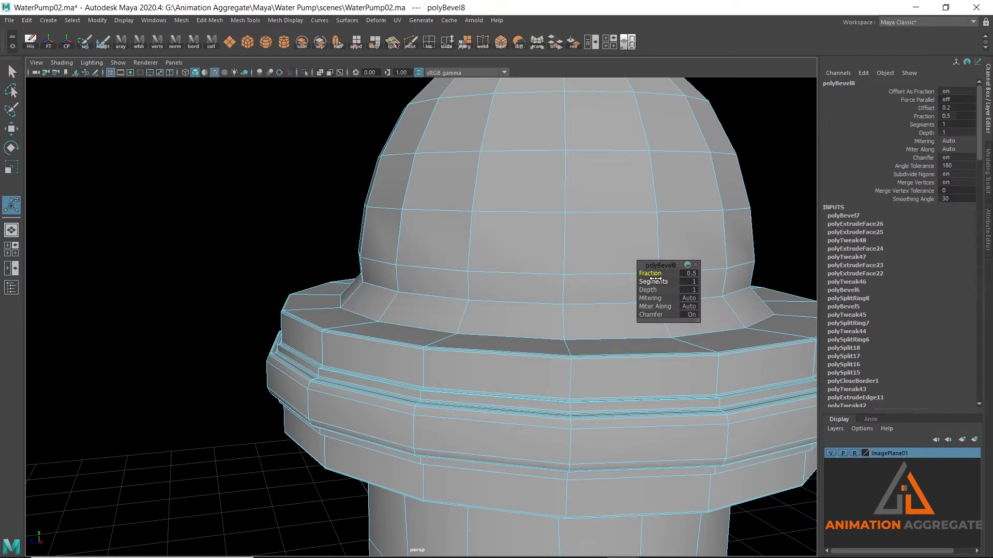
drag(658, 279, 606, 281)
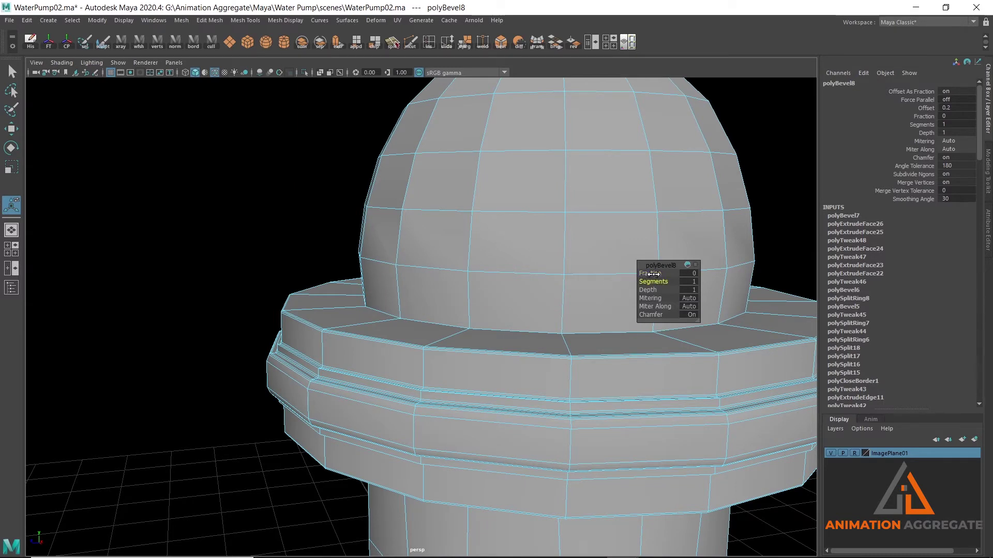
mouse_move(654, 274)
mouse_down()
mouse_move(669, 274)
mouse_move(658, 282)
mouse_up()
right_drag(569, 234, 605, 216)
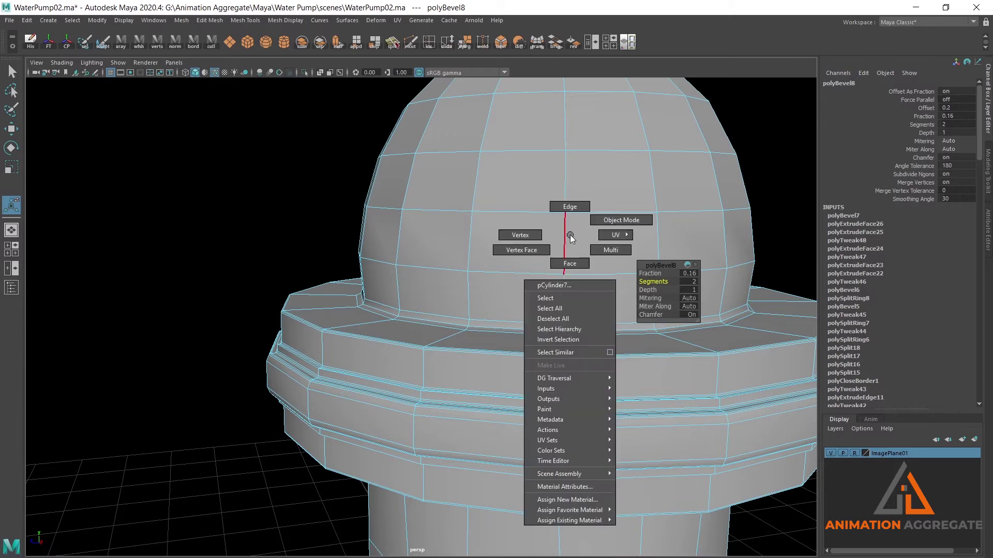
scroll(602, 217, down, 2)
Orbit out and zoom the front view to compare the hydrant top with the reference photo
click(297, 231)
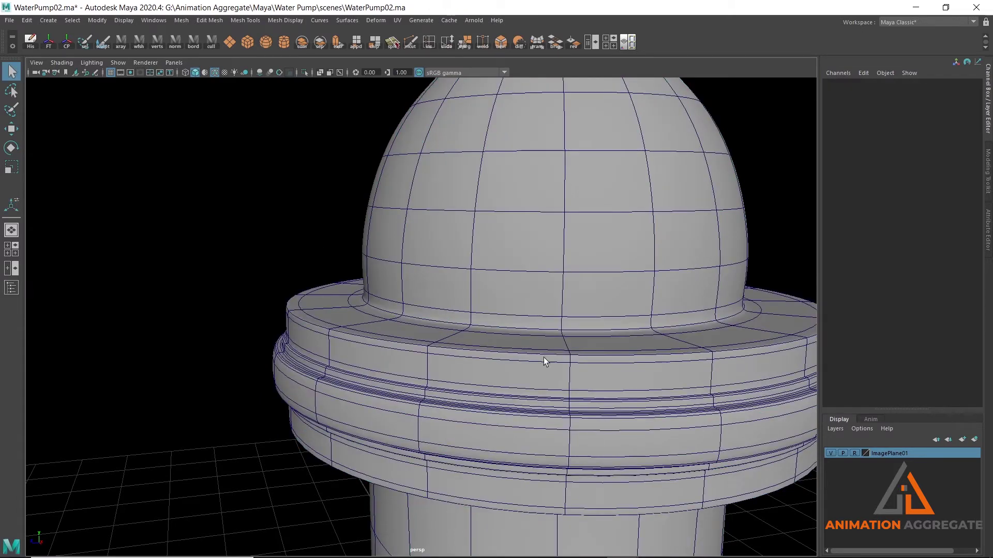
alt+drag(543, 358, 514, 258)
scroll(452, 279, down, 3)
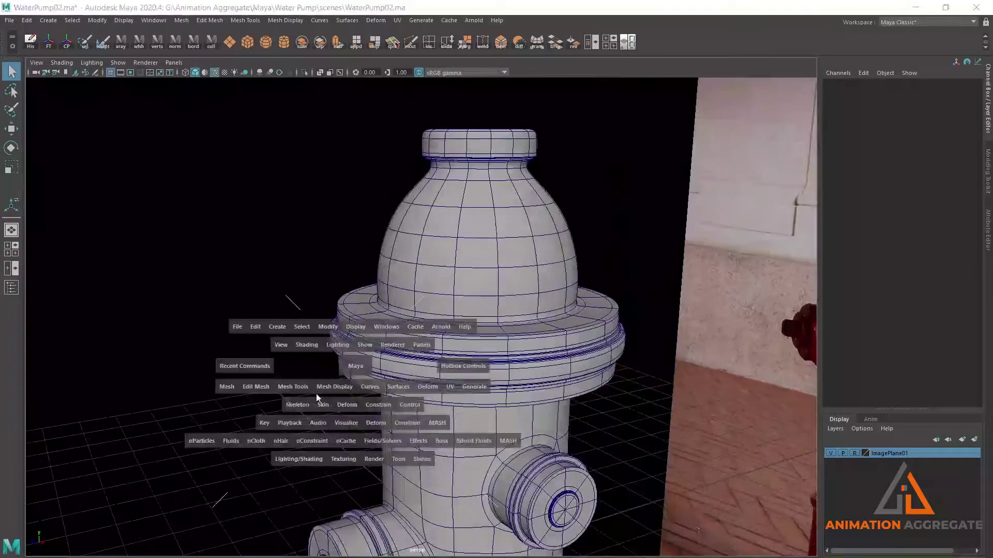
key(space)
key(space)
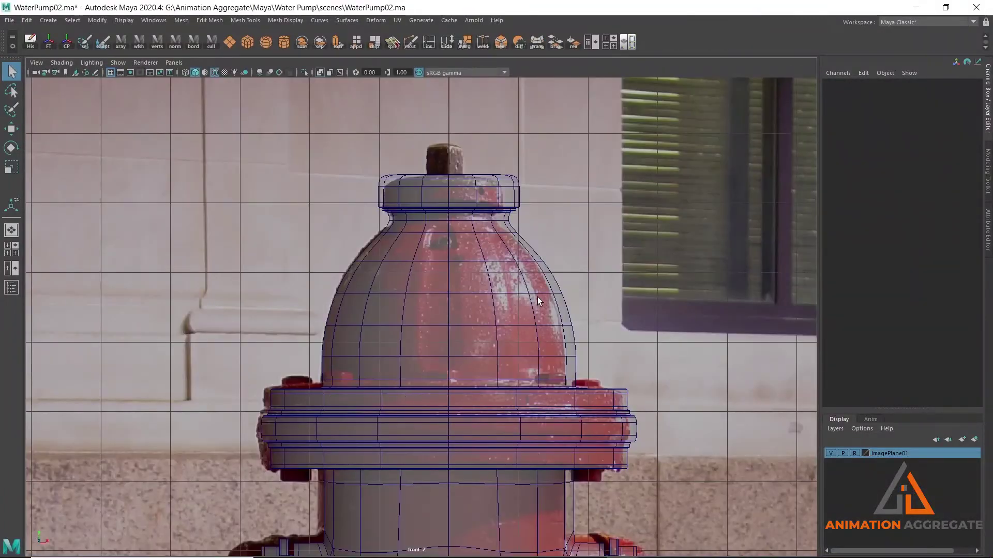
click(540, 279)
scroll(507, 204, up, 2)
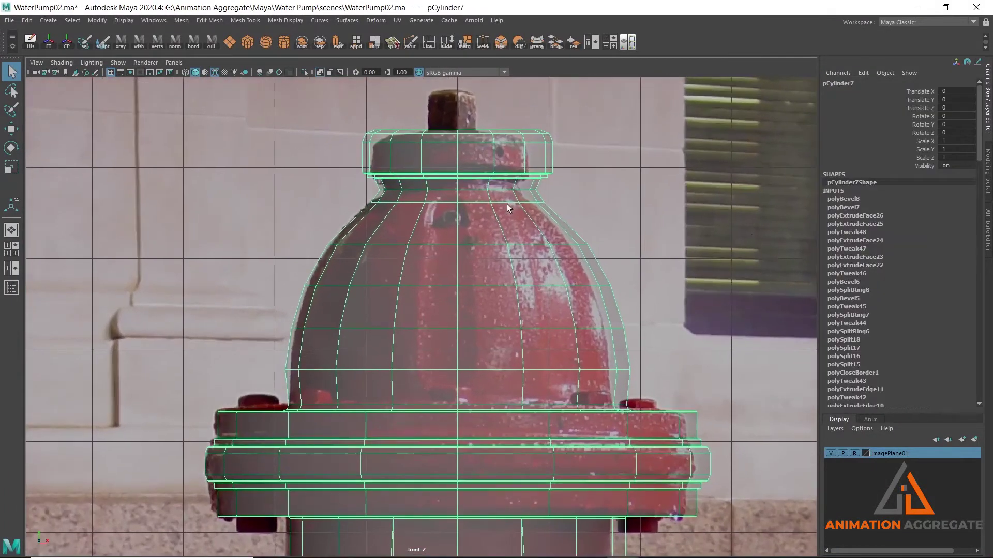
alt+right_drag(507, 204, 417, 249)
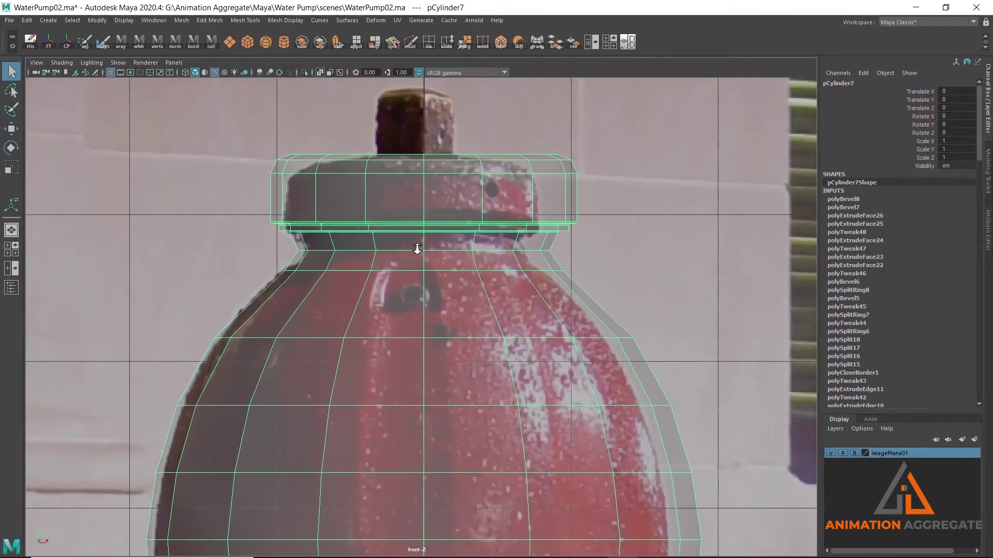
scroll(416, 249, down, 5)
key(space)
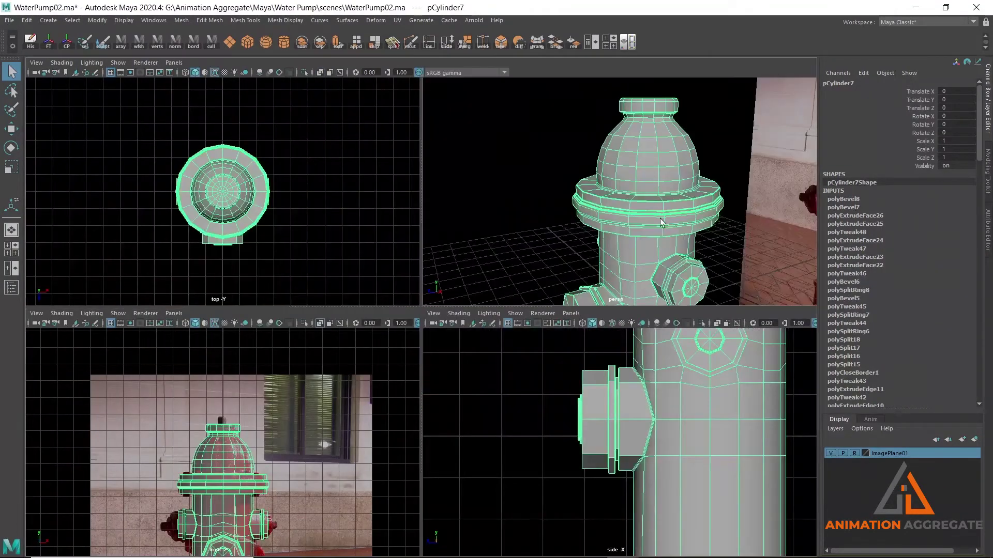
Maximize the perspective view and move in close to inspect the hydrant's top against the photo
key(space)
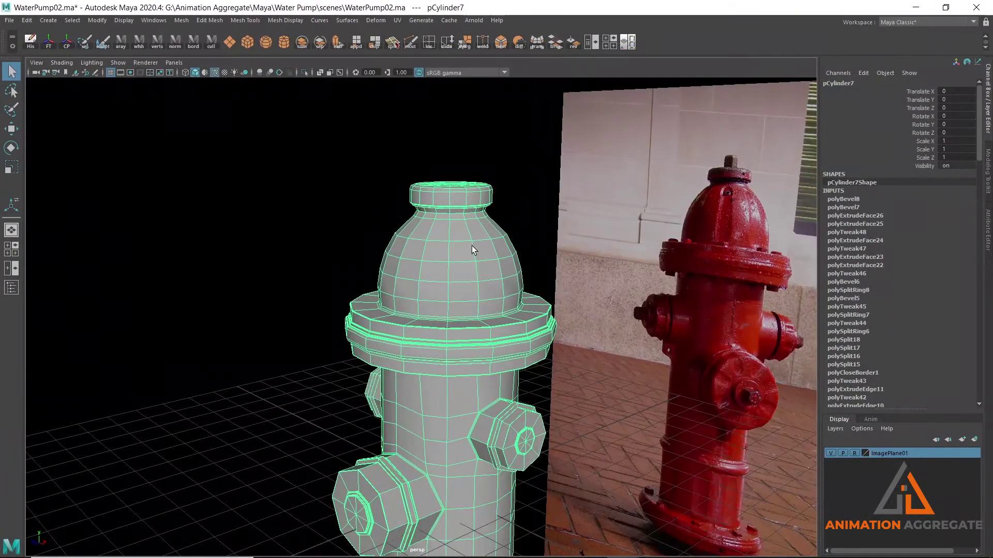
key(F10)
mouse_move(442, 305)
alt+mouse_down()
mouse_move(521, 277)
mouse_move(442, 274)
alt+mouse_up()
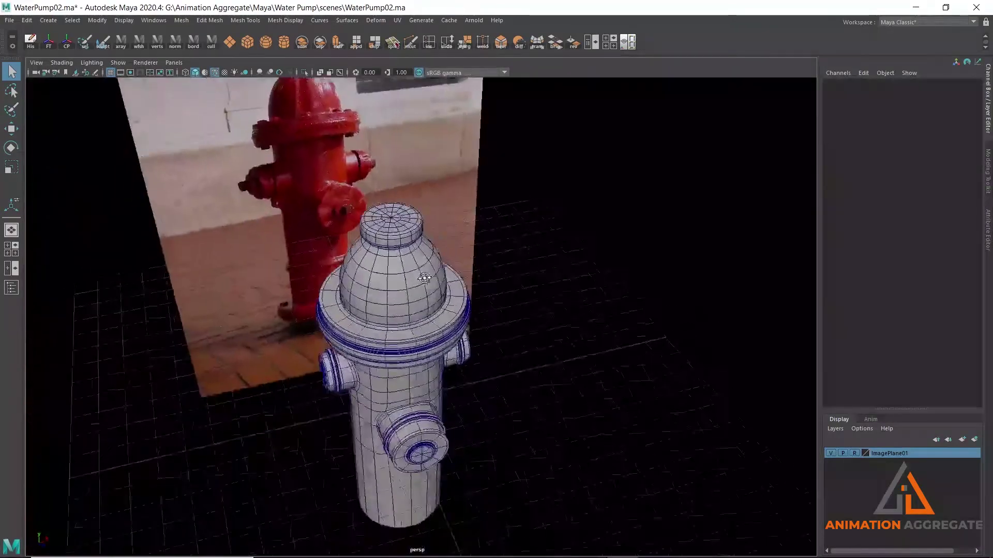
click(442, 269)
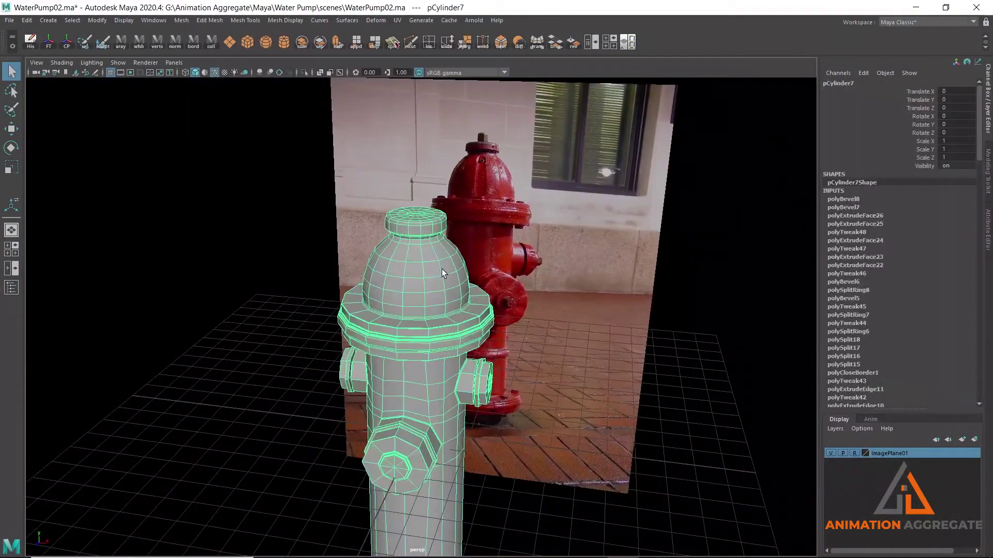
alt+right_drag(411, 211, 498, 140)
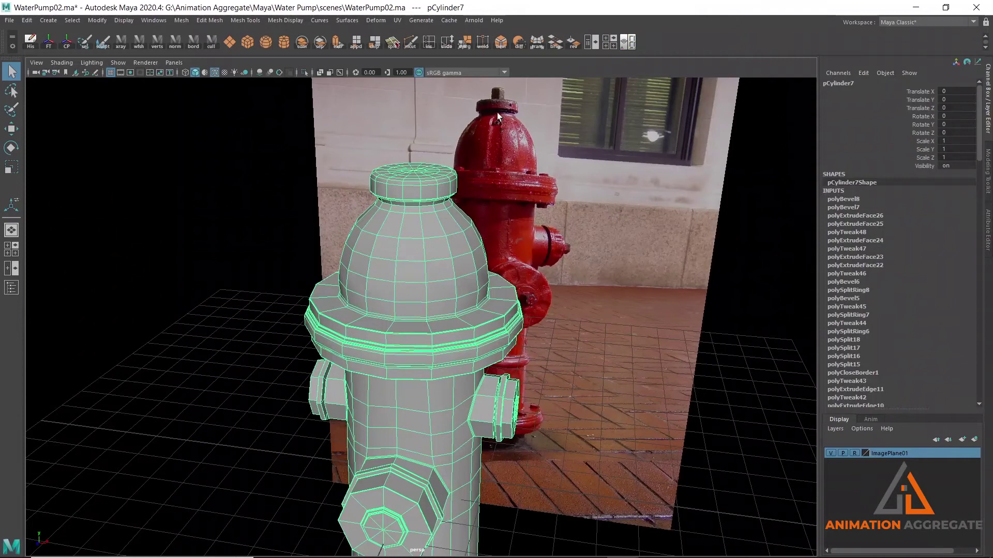
mouse_move(456, 214)
alt+right_down()
mouse_move(452, 261)
mouse_move(409, 327)
alt+right_up()
alt+right_drag(410, 219, 409, 249)
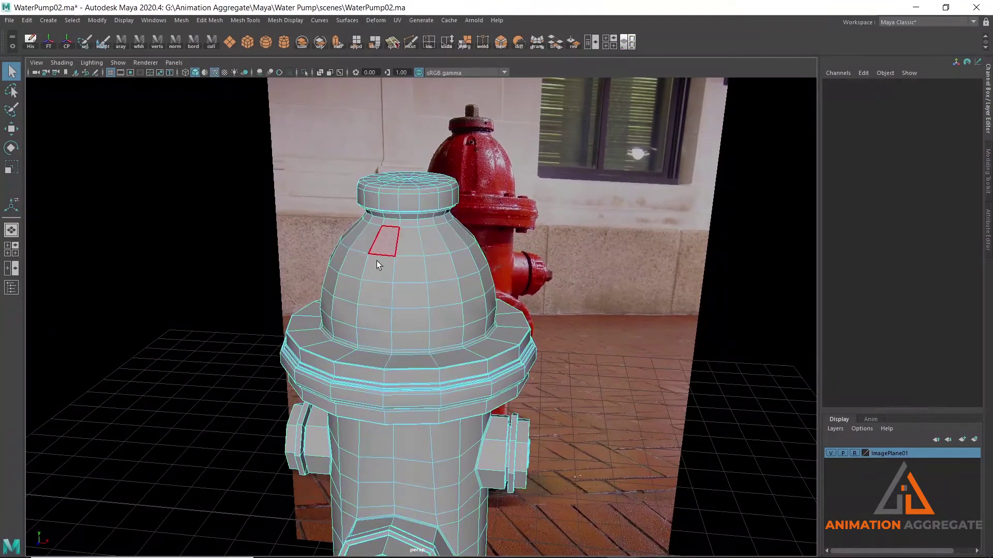
alt+drag(377, 261, 327, 419)
key(space)
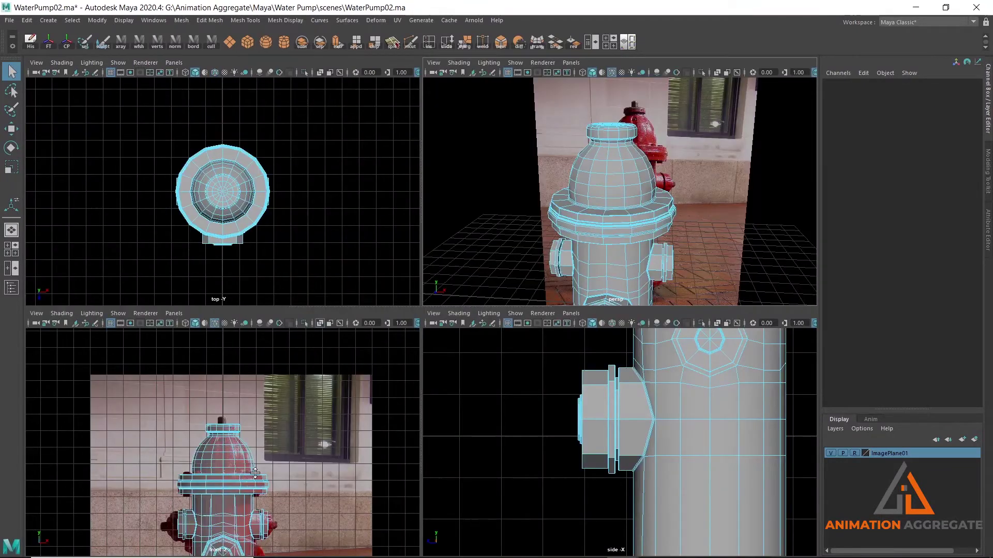
Maximize the front view and center it on the hydrant cap
key(space)
scroll(344, 343, up, 3)
scroll(455, 304, down, 1)
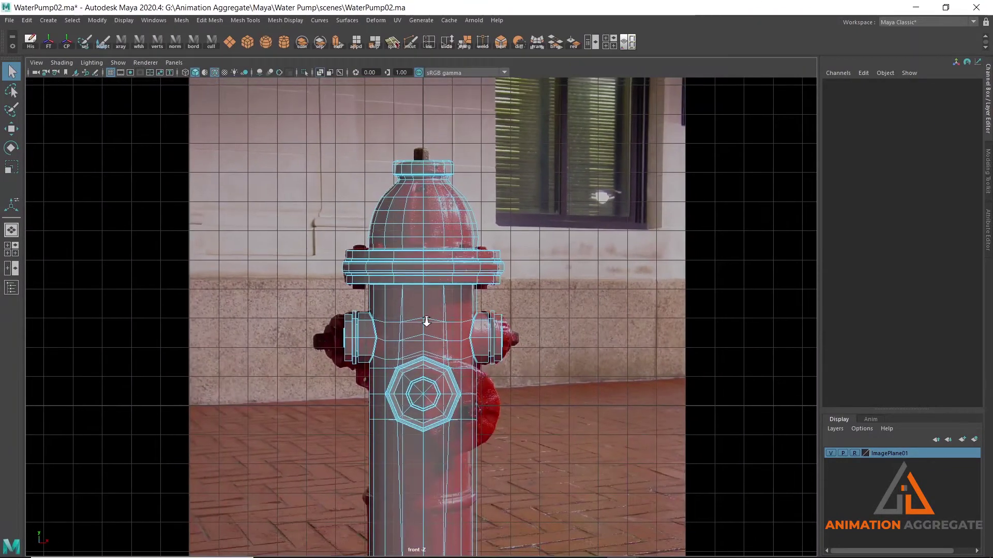
scroll(426, 321, down, 2)
alt+middle_drag(402, 140, 402, 256)
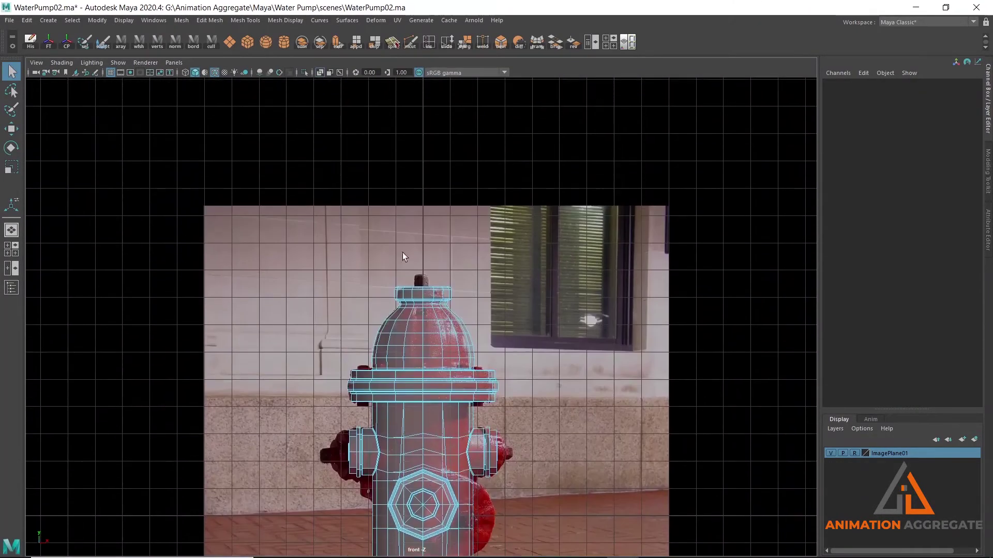
scroll(404, 257, up, 2)
scroll(429, 360, up, 2)
mouse_move(549, 373)
alt+middle_down()
mouse_move(469, 305)
mouse_move(463, 191)
alt+middle_up()
Shift a dome edge and raise the edge loop under the cap to match the photo
right_drag(396, 299, 401, 262)
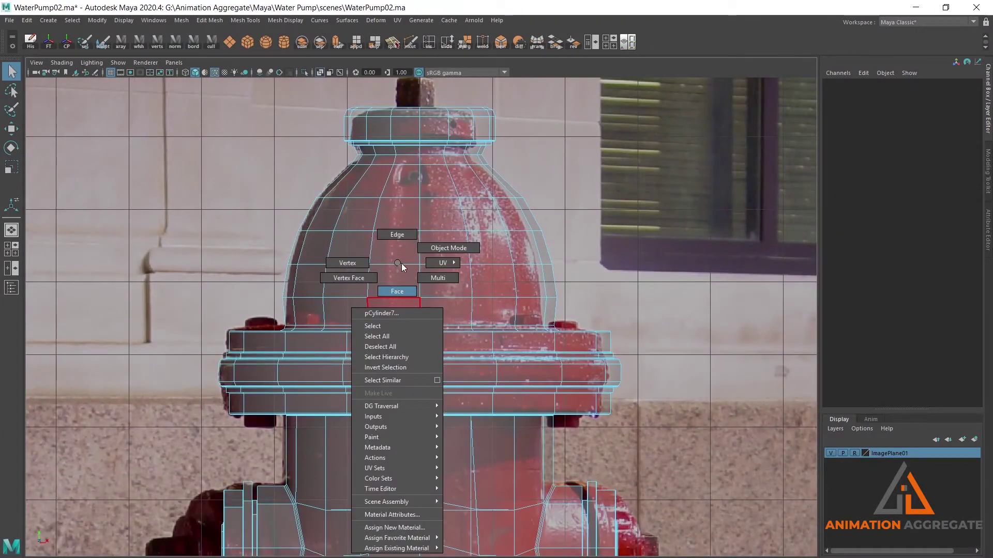
click(409, 296)
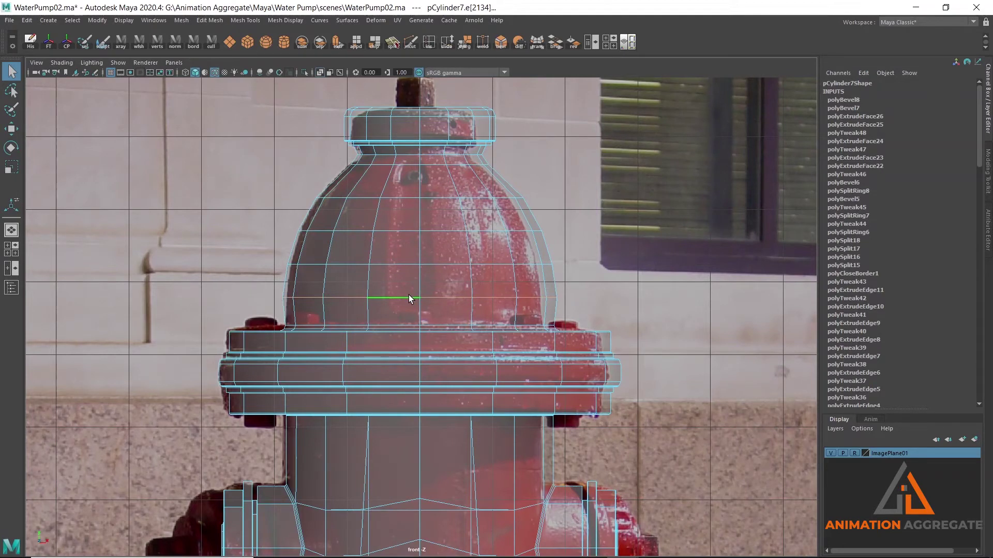
key(w)
drag(419, 248, 420, 256)
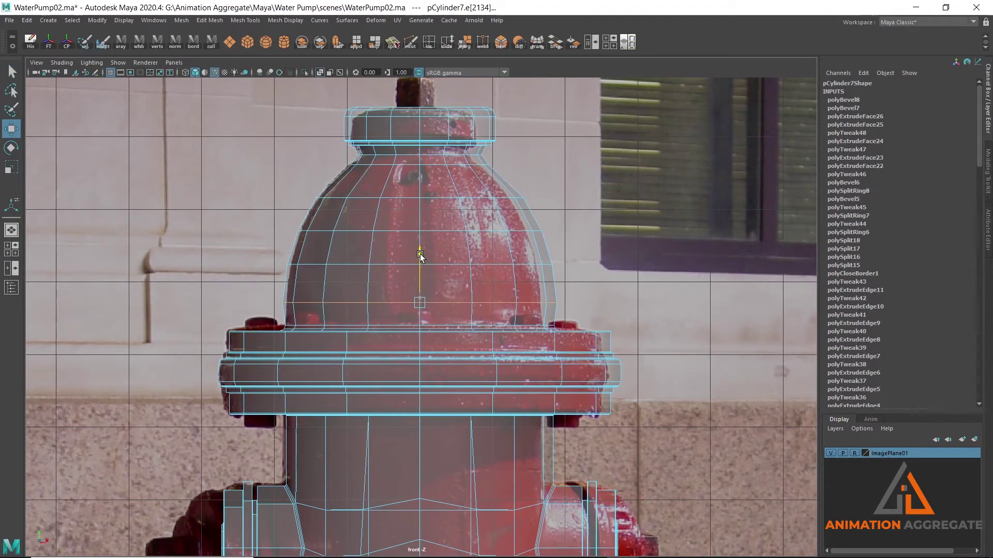
scroll(426, 199, up, 1)
scroll(428, 207, up, 3)
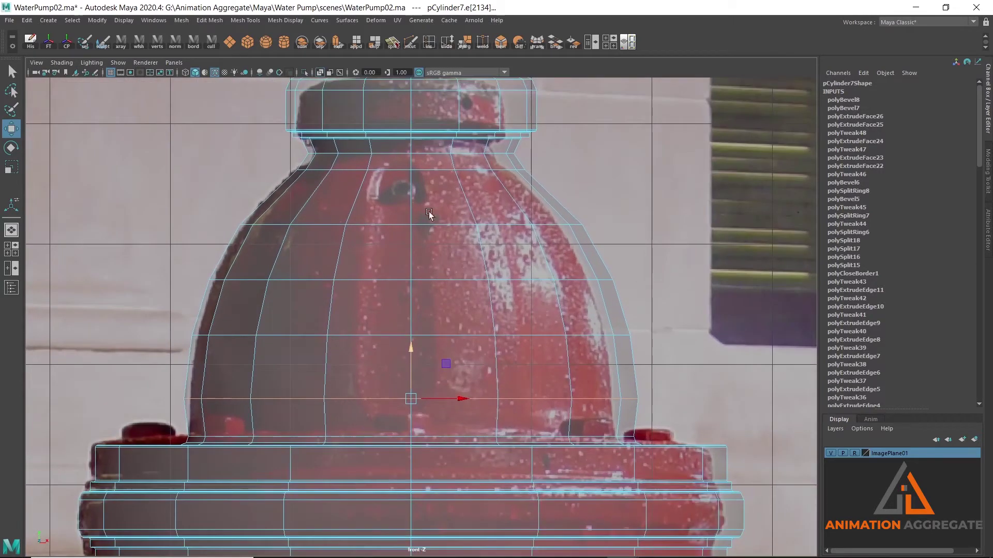
double_click(429, 170)
drag(411, 124, 411, 119)
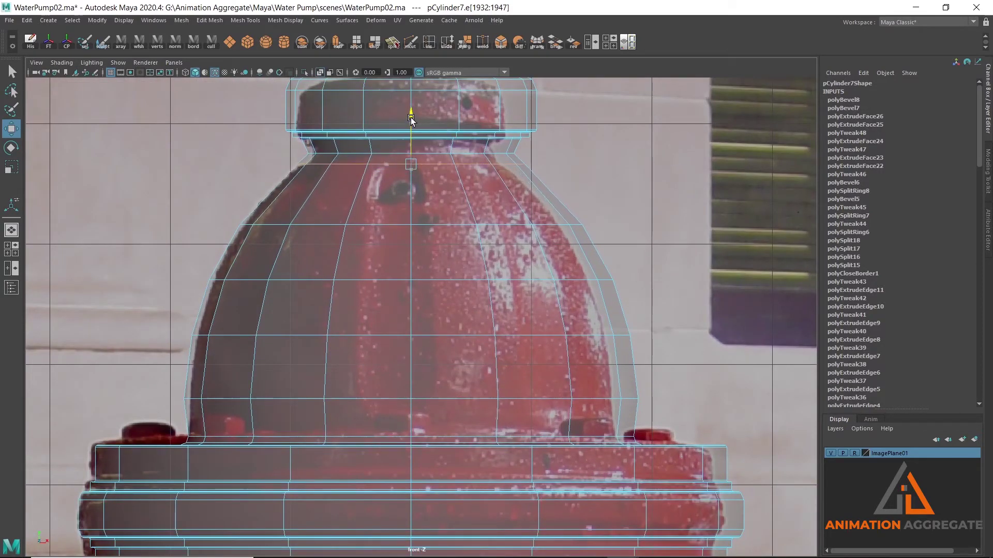
Scale the neck loop below the cap wider, then return to a maximized perspective view
key(r)
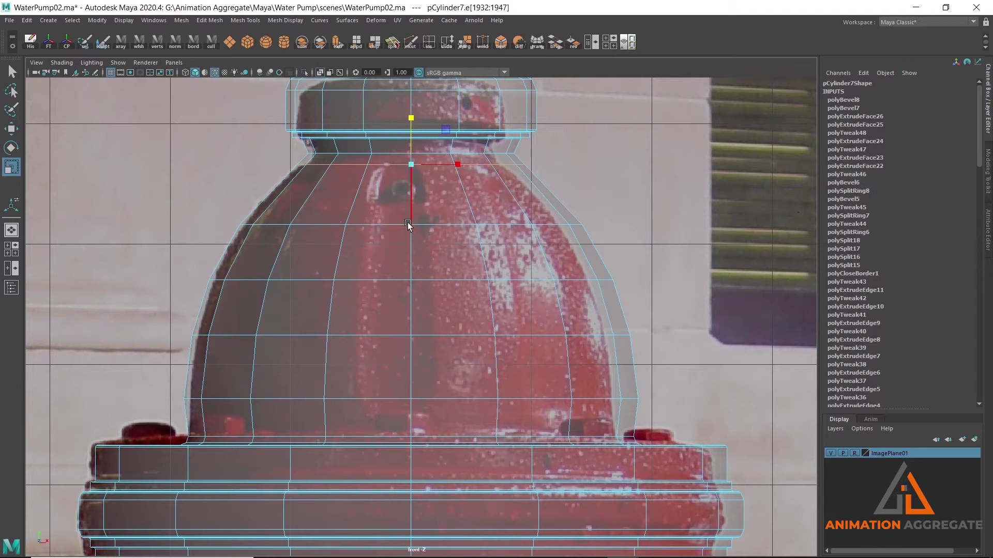
click(386, 154)
drag(409, 158, 422, 158)
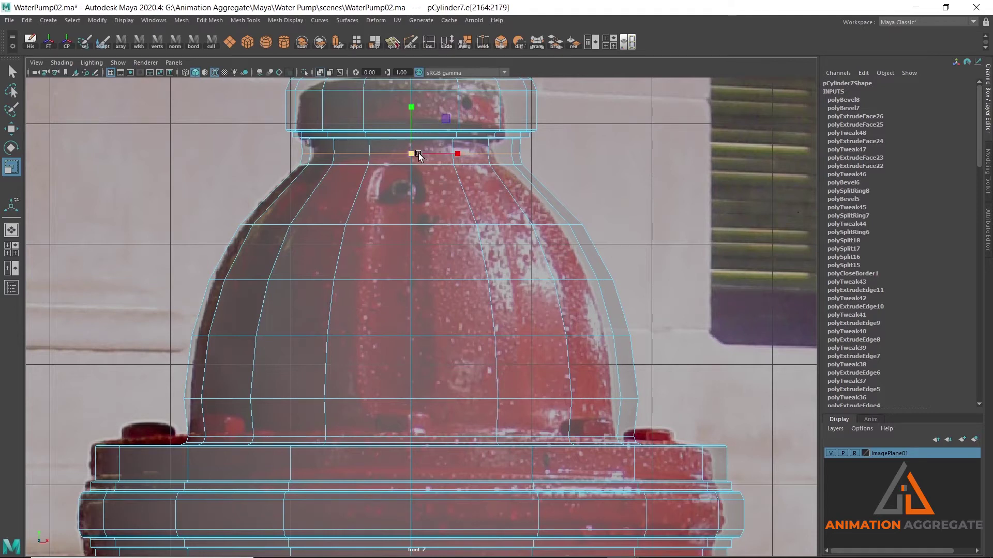
key(w)
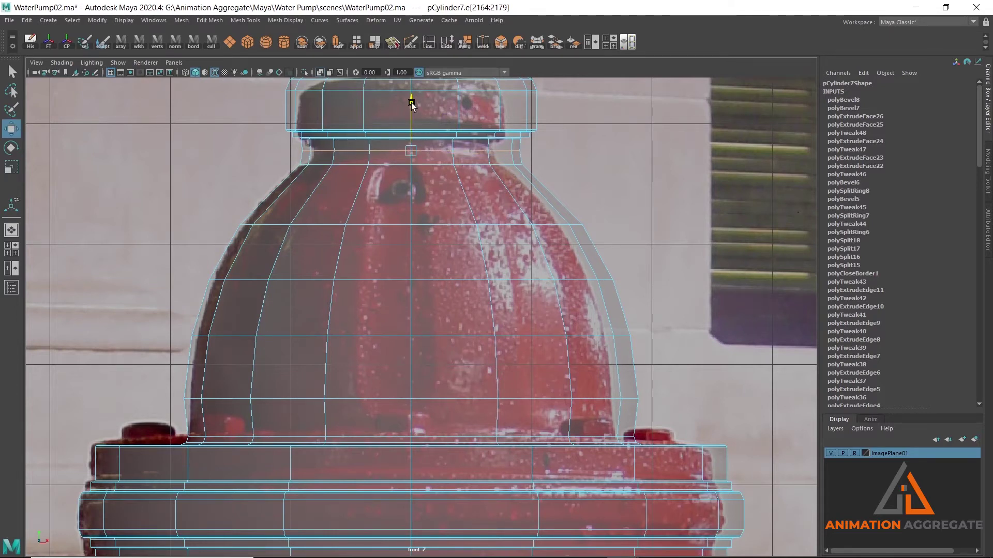
scroll(432, 272, up, 2)
scroll(433, 263, up, 1)
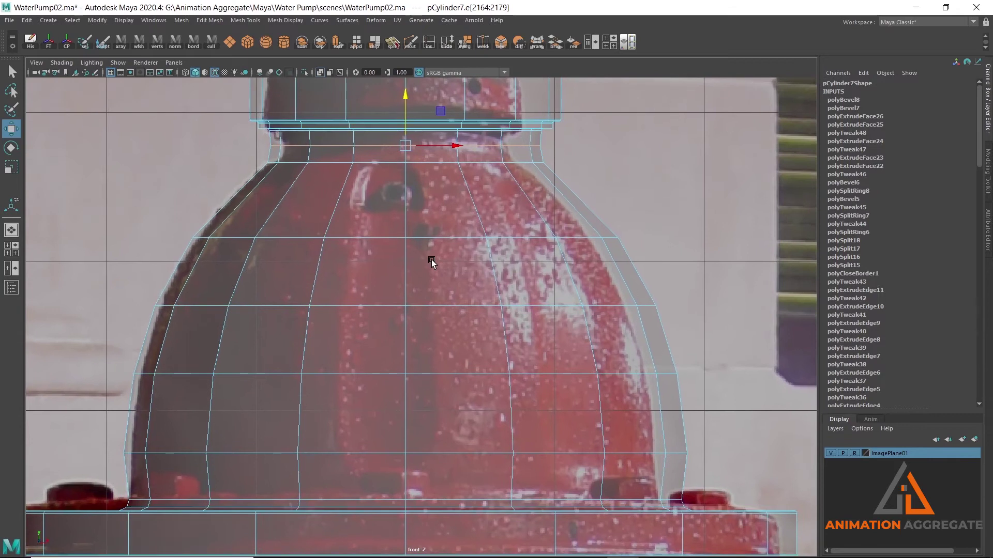
scroll(433, 274, up, 2)
key(space)
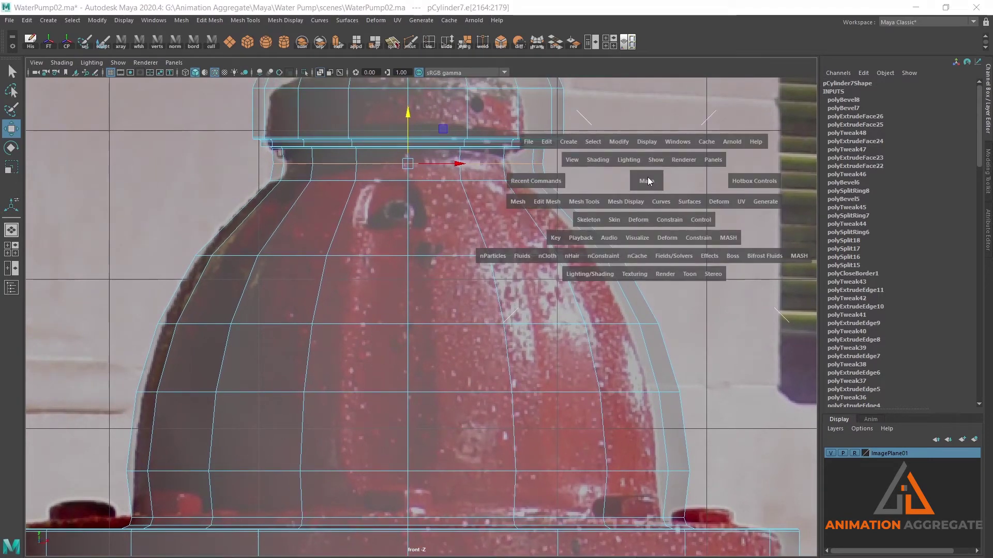
key(space)
scroll(621, 199, up, 2)
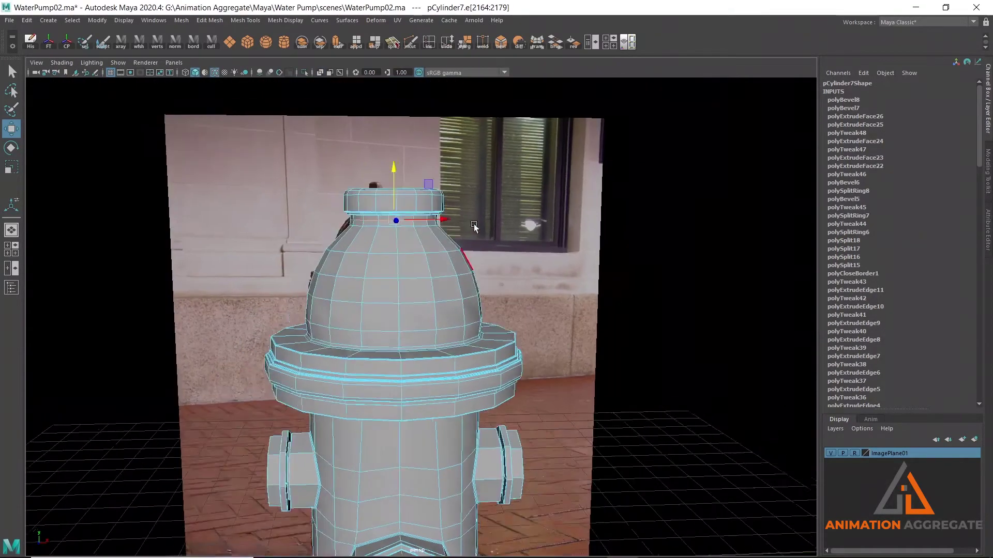
scroll(457, 243, up, 2)
In face mode, select the first alternating vertical face strips on the dome
mouse_move(457, 243)
alt+mouse_down()
mouse_move(383, 221)
mouse_move(397, 237)
mouse_move(388, 271)
mouse_move(387, 243)
alt+mouse_up()
right_drag(386, 243, 386, 235)
click(386, 235)
shift+double_click(383, 316)
alt+drag(383, 318, 440, 305)
shift+click(432, 313)
shift+double_click(486, 248)
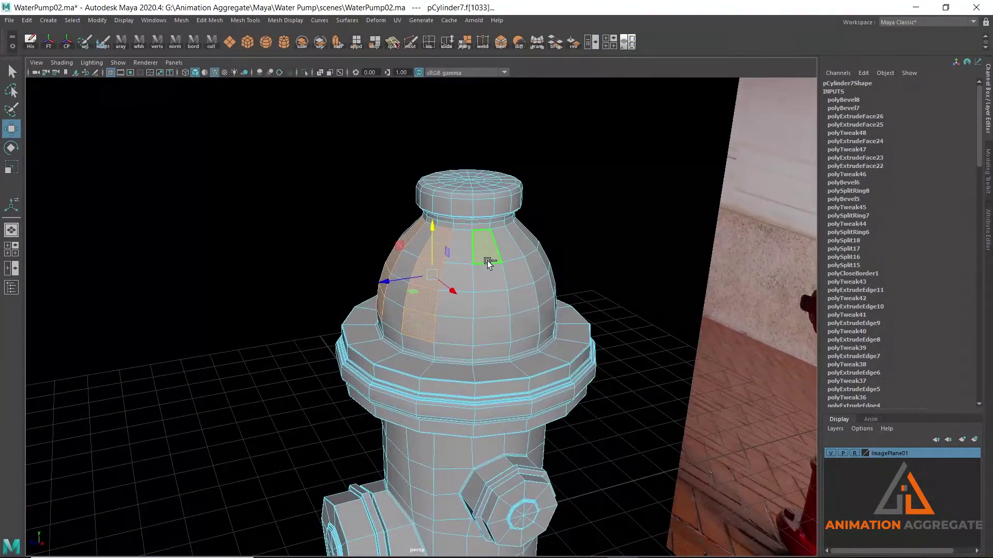
shift+click(500, 337)
mouse_move(598, 328)
alt+mouse_down()
mouse_move(542, 320)
mouse_move(443, 272)
alt+mouse_up()
shift+click(515, 267)
shift+click(515, 350)
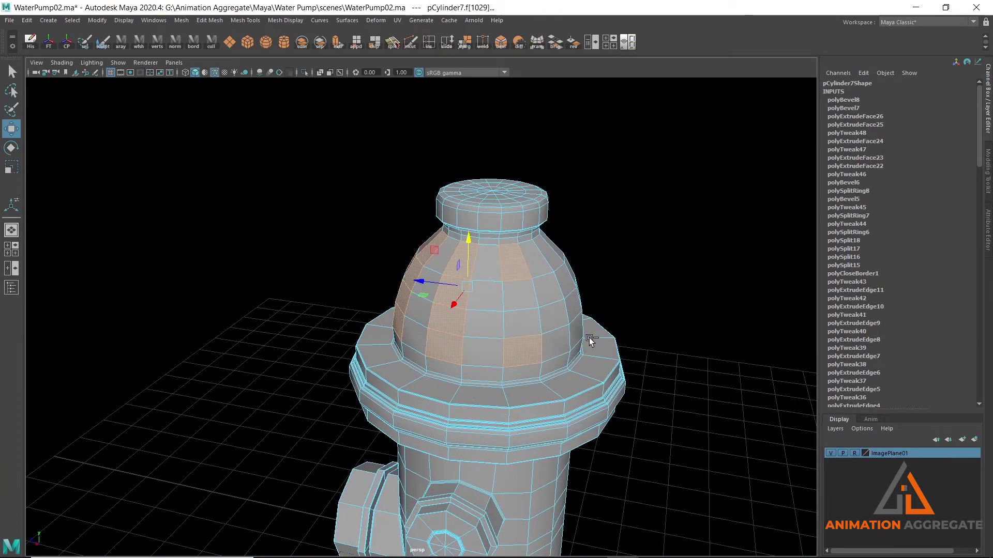
Undo an accidental deselection and add the remaining alternating strips around the dome
click(515, 262)
key(ctrl+z)
ctrl+click(521, 296)
mouse_move(527, 346)
alt+mouse_down()
mouse_move(547, 308)
mouse_move(500, 288)
alt+mouse_up()
mouse_move(498, 379)
alt+mouse_down()
mouse_move(545, 327)
mouse_move(468, 295)
alt+mouse_up()
shift+click(454, 366)
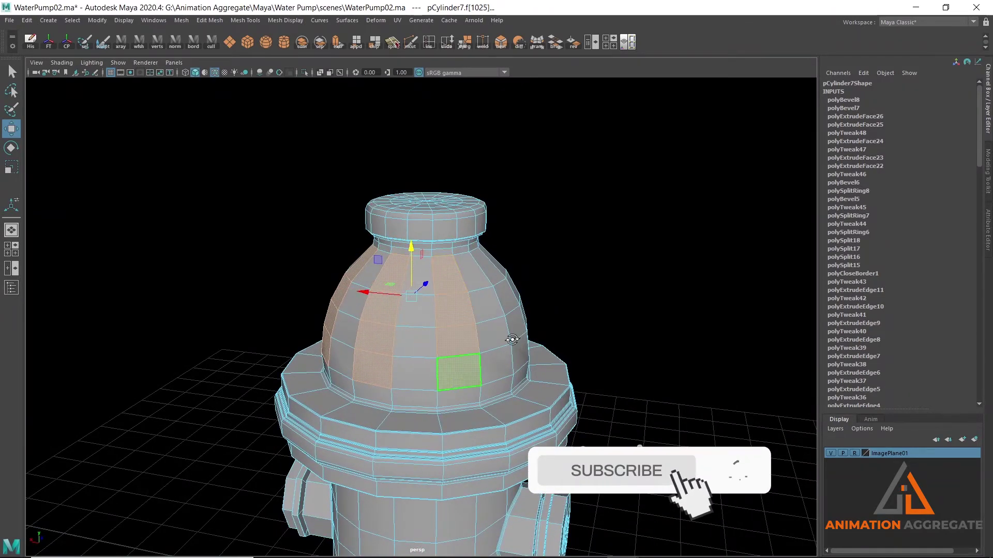
alt+drag(454, 365, 412, 300)
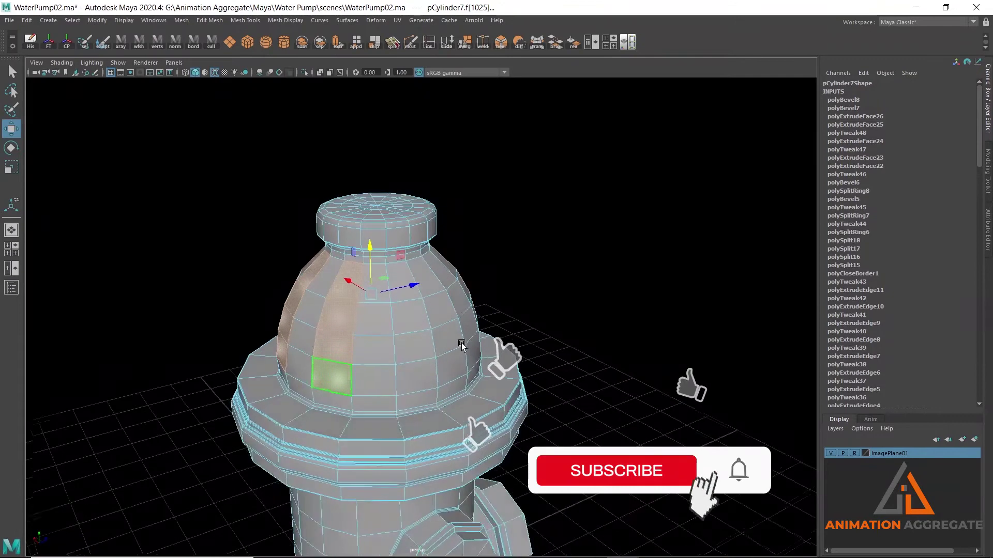
shift+double_click(405, 291)
alt+drag(422, 374, 383, 321)
shift+click(376, 287)
Turn the dome toward the camera and apply Extrude Face to the selected strips
mouse_move(408, 396)
alt+mouse_down()
mouse_move(338, 327)
mouse_move(500, 325)
alt+mouse_up()
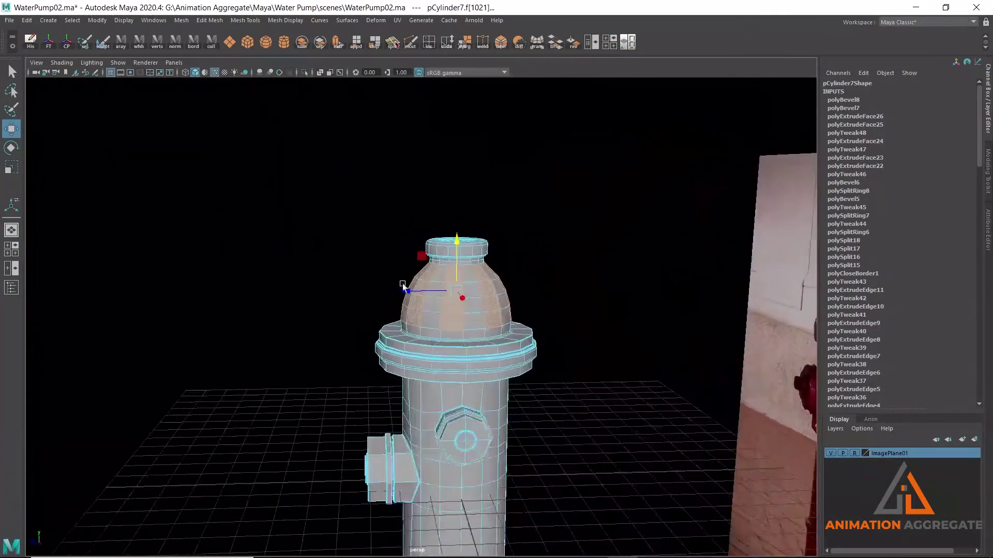
scroll(500, 324, up, 2)
scroll(500, 325, up, 3)
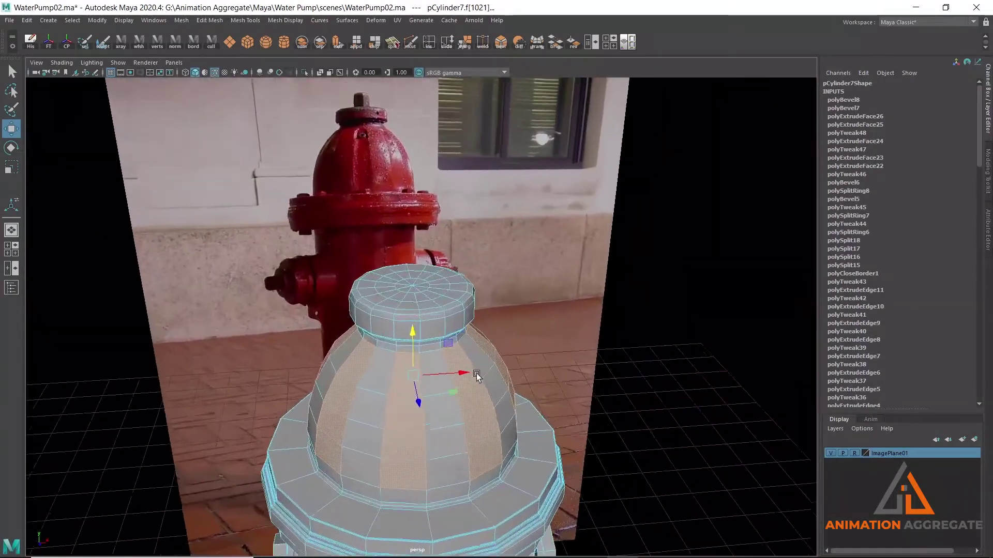
scroll(500, 325, up, 2)
shift+right_click(546, 218)
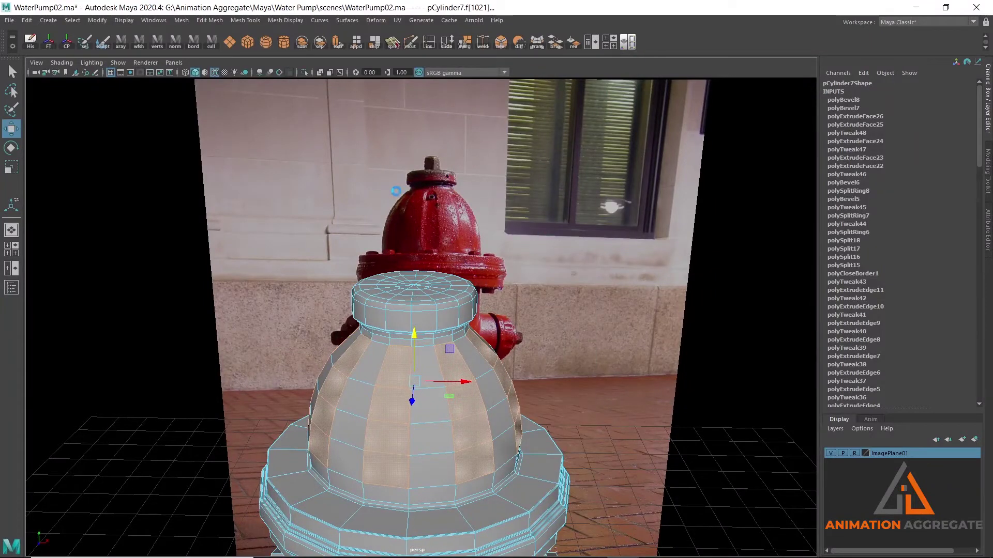
Set the extrusion Offset to 0.09 and Thickness to -0.03 for recessed panels
scroll(657, 294, up, 3)
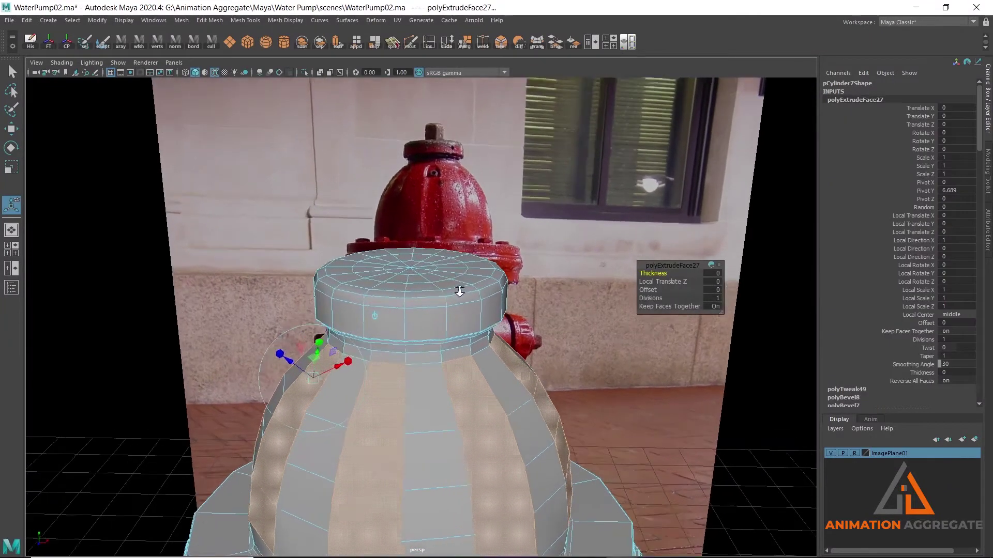
drag(656, 291, 661, 293)
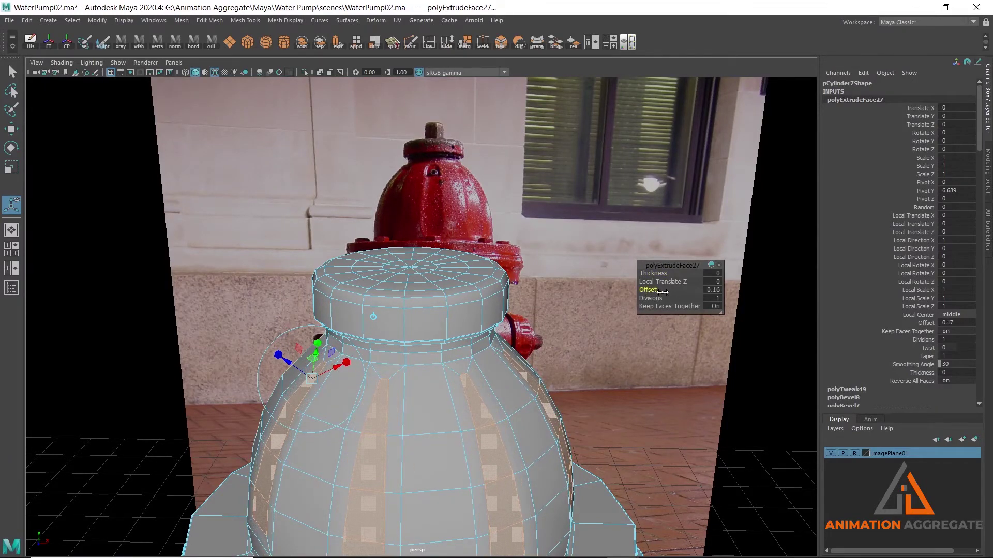
alt+drag(529, 300, 465, 261)
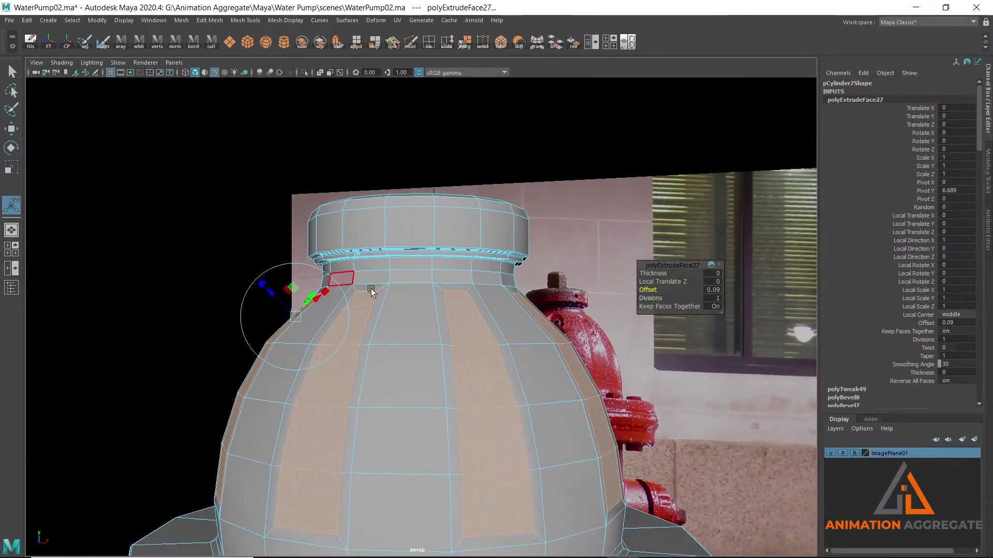
drag(654, 272, 656, 273)
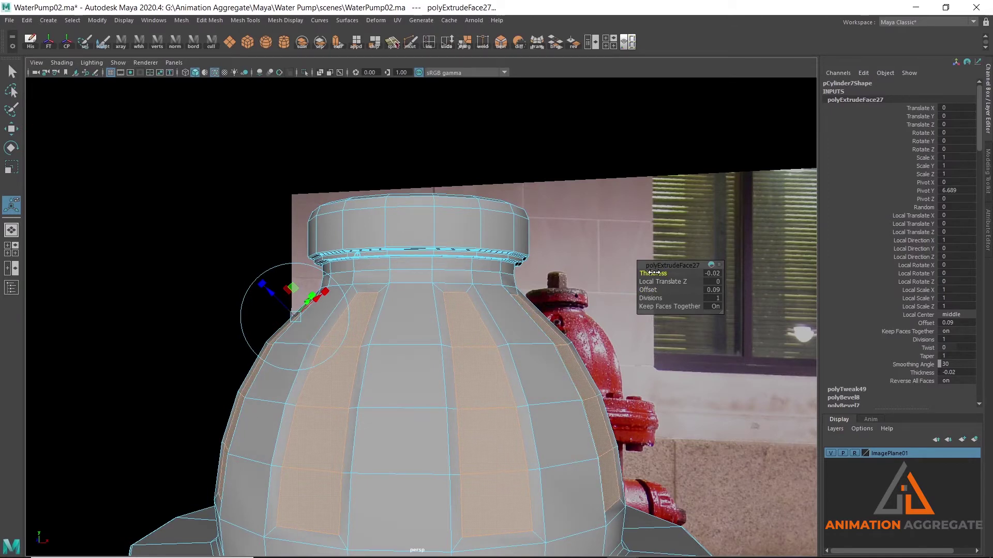
drag(655, 273, 654, 273)
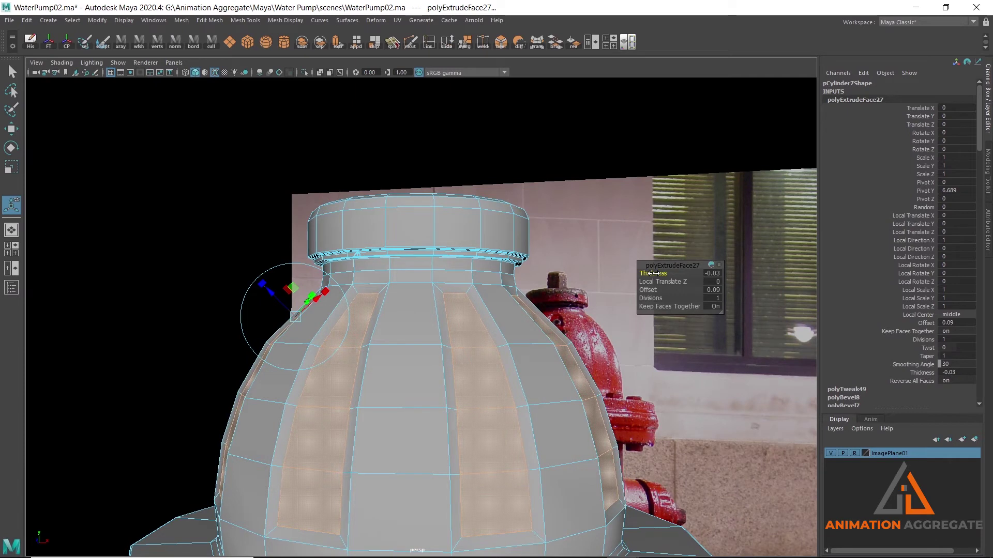
Return the mesh to object mode, select the cylinder, and move closer to the dome
alt+drag(461, 307, 419, 293)
right_drag(420, 293, 474, 230)
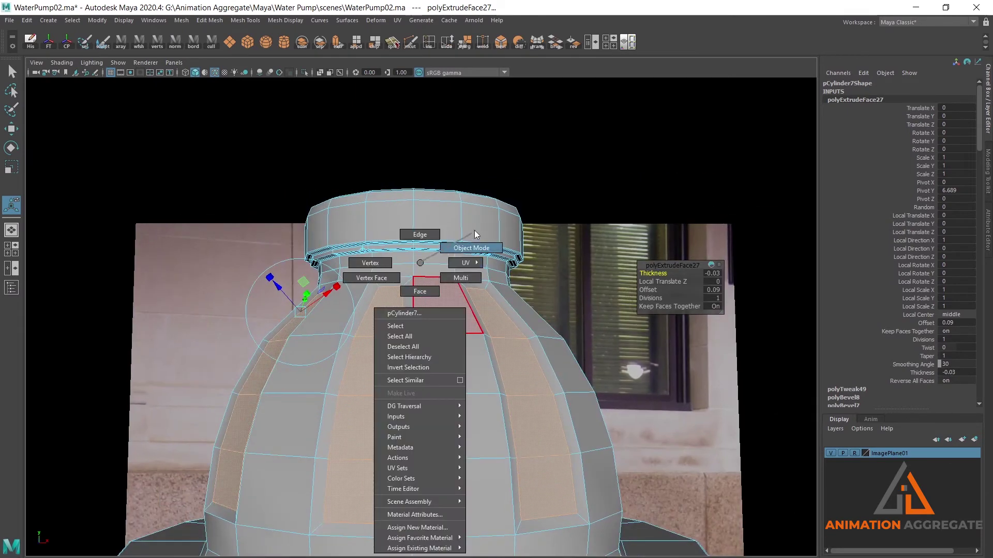
alt+drag(427, 298, 421, 328)
scroll(421, 328, up, 2)
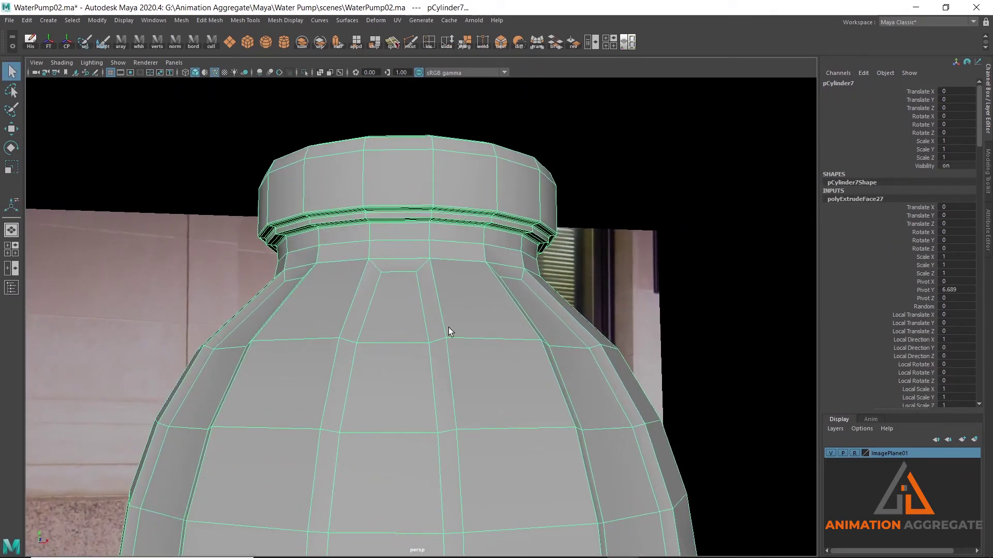
Activate Insert Edge Loop and add the first two support loops beside the recessed panels
alt+drag(380, 299, 382, 311)
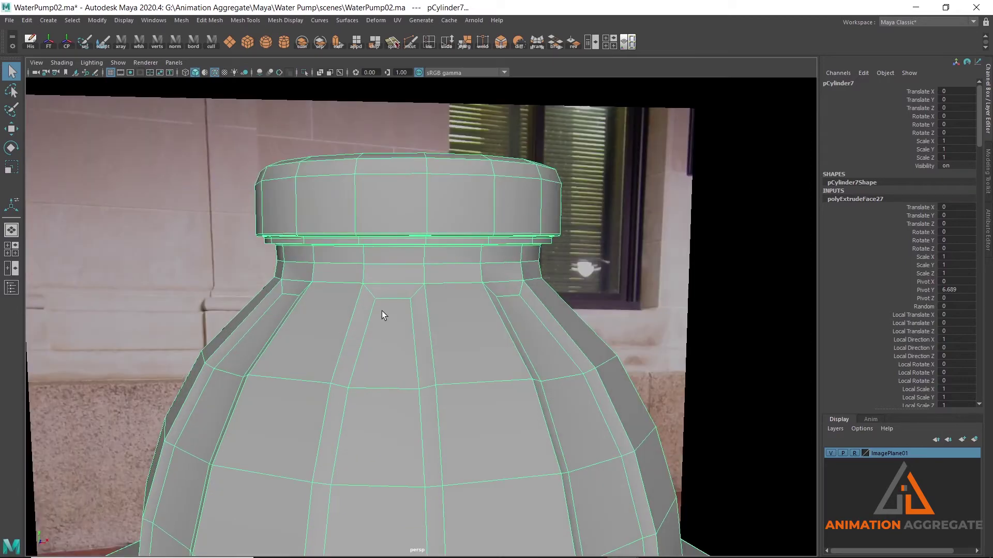
right_drag(376, 299, 377, 232)
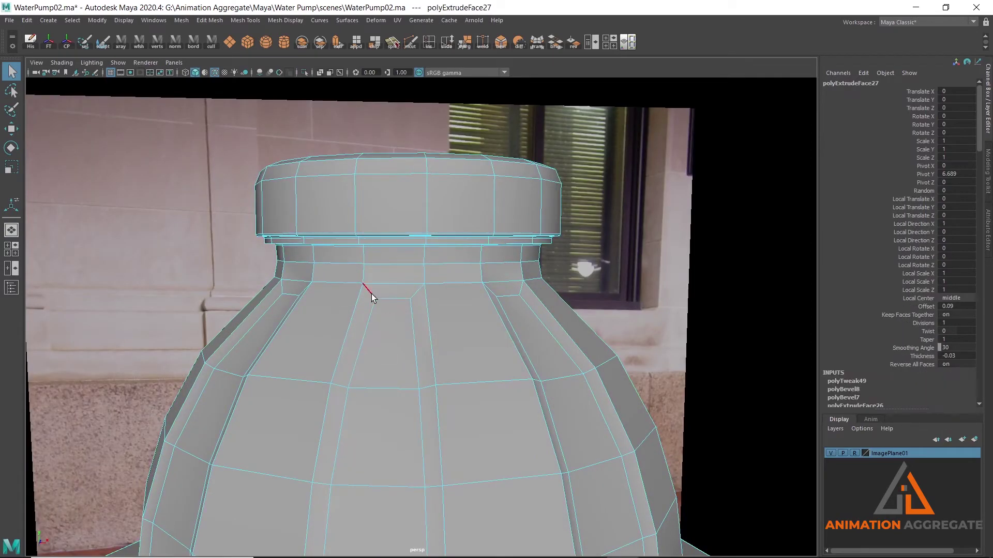
mouse_move(390, 284)
shift+right_down()
mouse_move(450, 246)
mouse_move(400, 285)
shift+right_up()
click(409, 264)
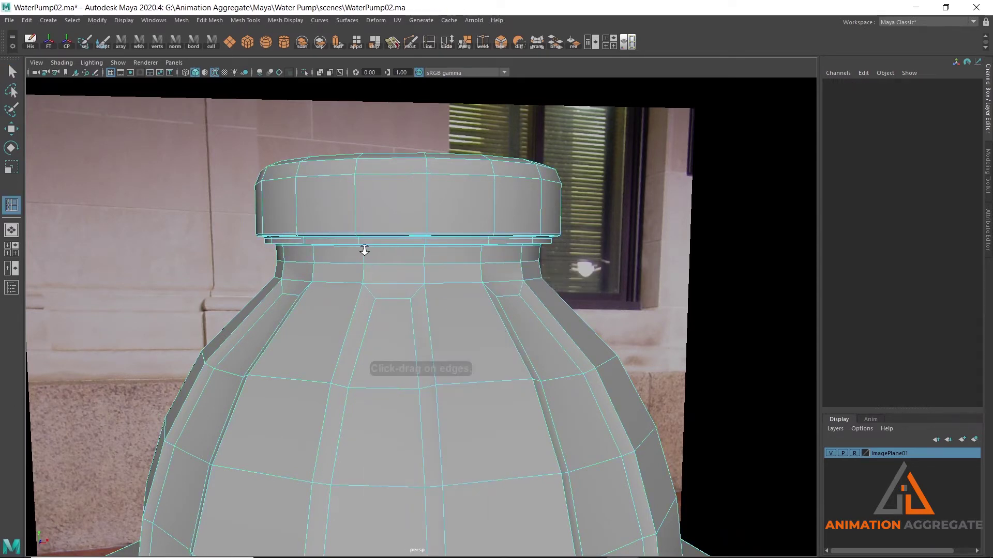
scroll(349, 287, up, 2)
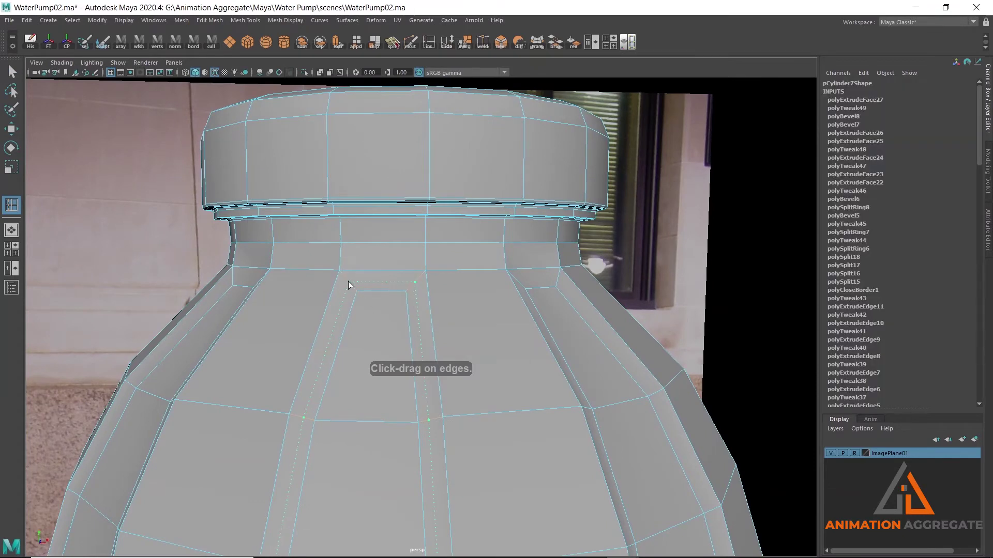
alt+drag(514, 348, 470, 342)
click(402, 265)
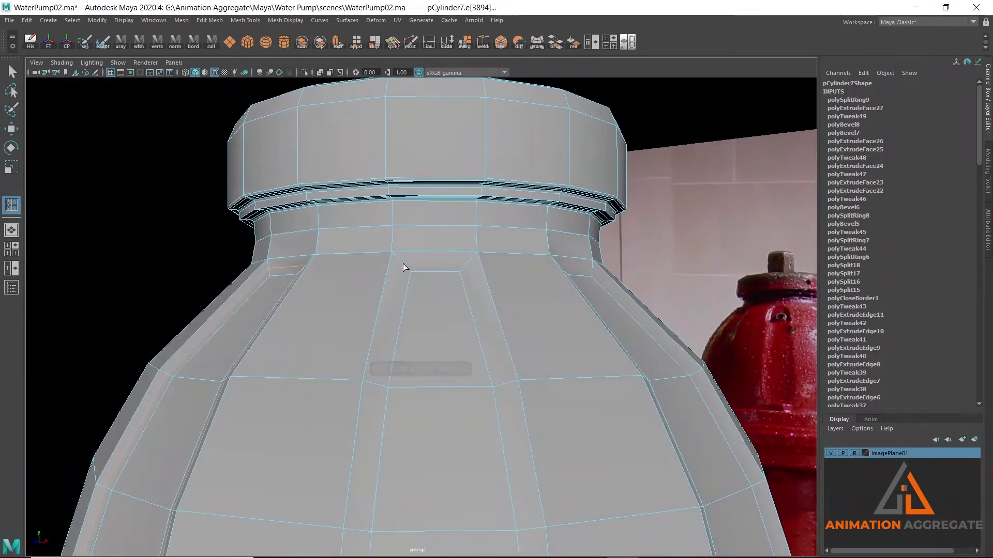
alt+drag(557, 324, 493, 326)
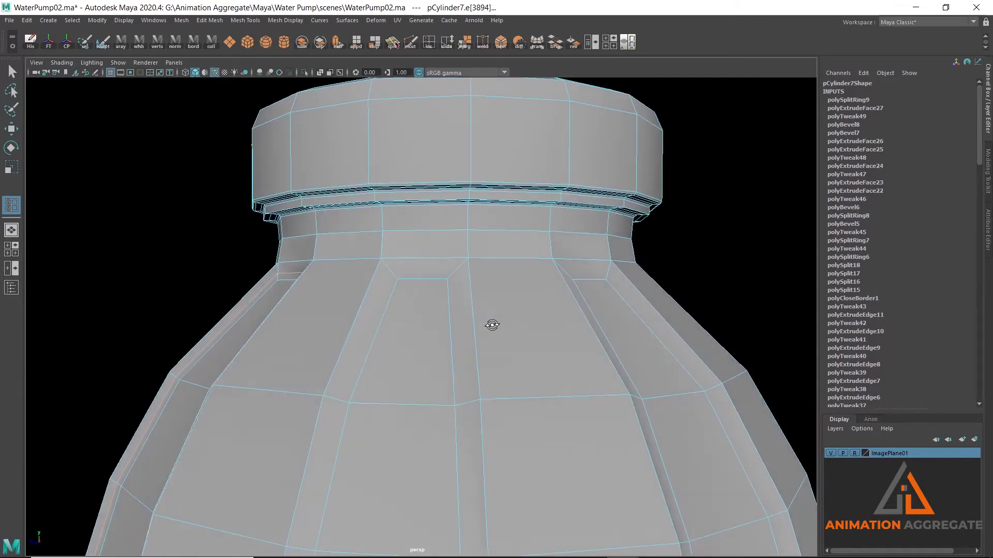
click(390, 281)
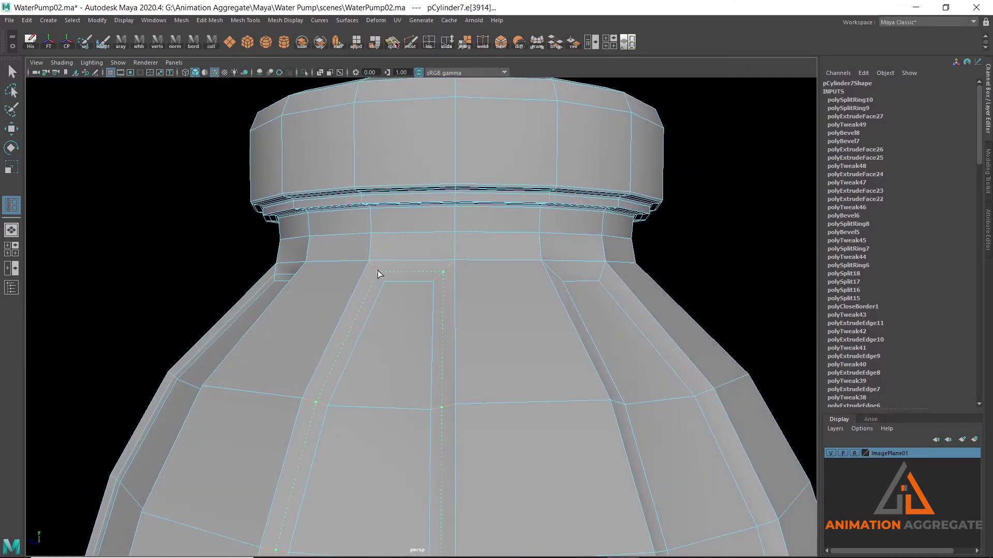
Insert four more support loops along the recessed panel borders
click(569, 337)
alt+drag(552, 337, 429, 317)
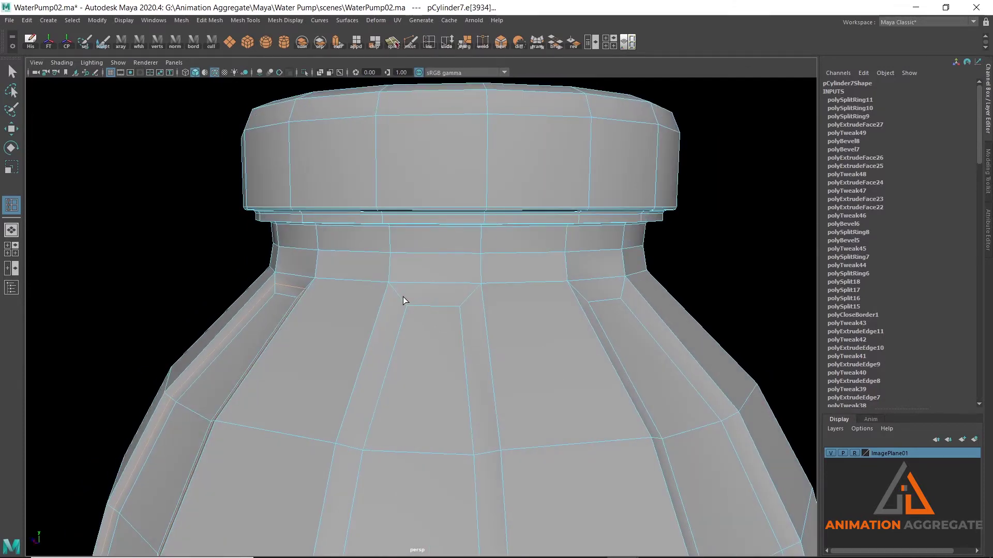
mouse_move(641, 352)
alt+mouse_down()
mouse_move(604, 348)
mouse_move(622, 342)
mouse_move(591, 328)
mouse_move(405, 290)
alt+mouse_up()
click(622, 341)
click(616, 330)
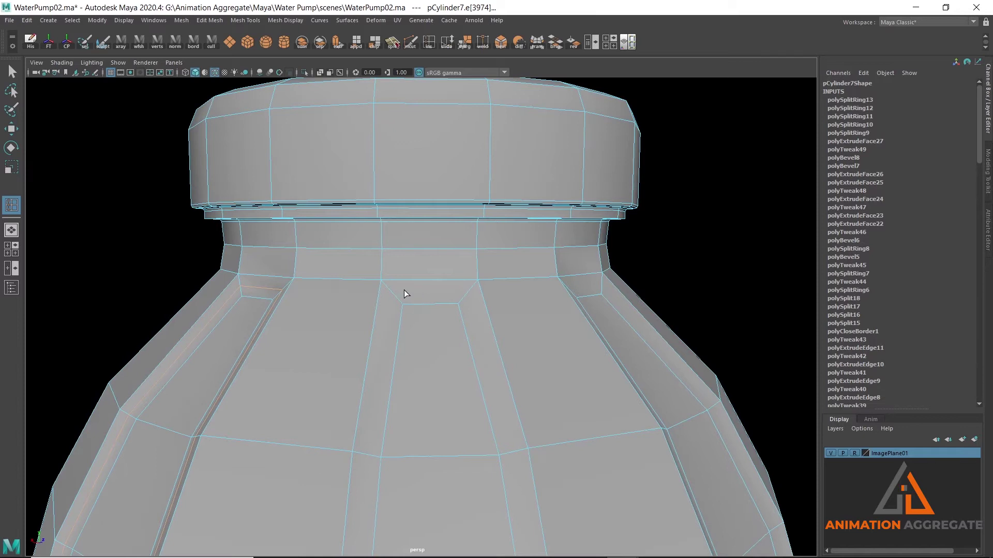
click(393, 291)
Add the last two support loops, then orbit out to view the whole pump top
alt+drag(575, 333, 525, 324)
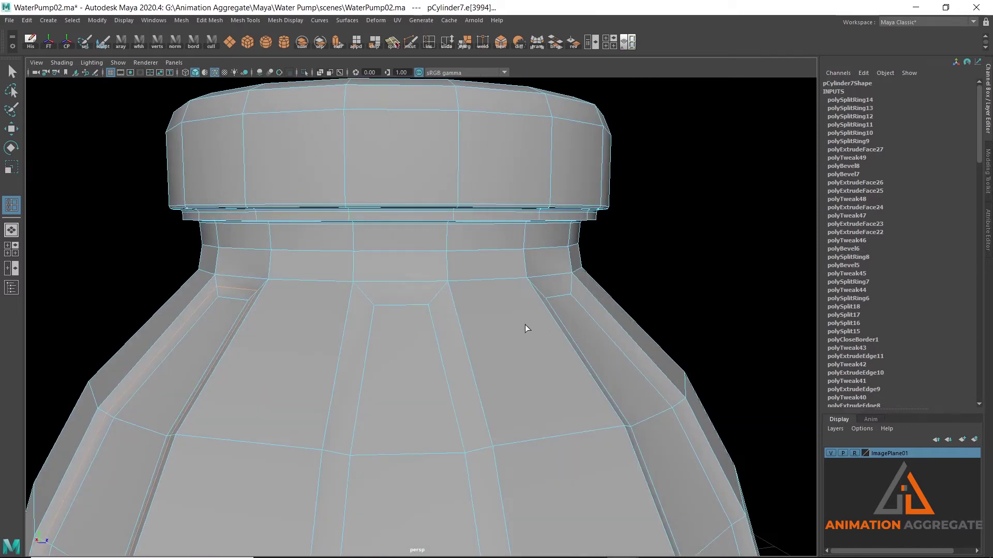
alt+drag(591, 334, 535, 335)
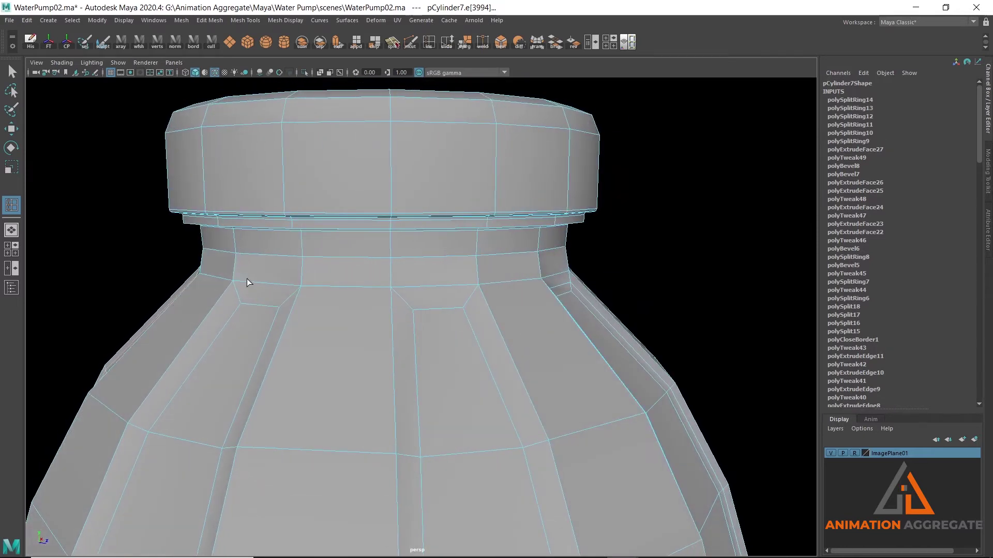
click(405, 322)
click(402, 298)
scroll(414, 310, down, 3)
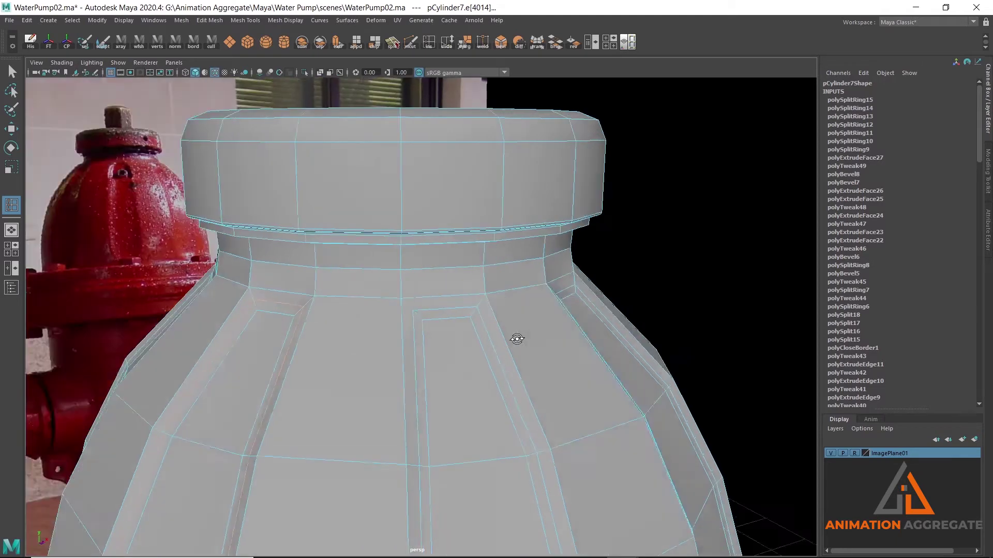
alt+drag(483, 334, 427, 296)
scroll(516, 385, down, 3)
alt+drag(516, 386, 410, 328)
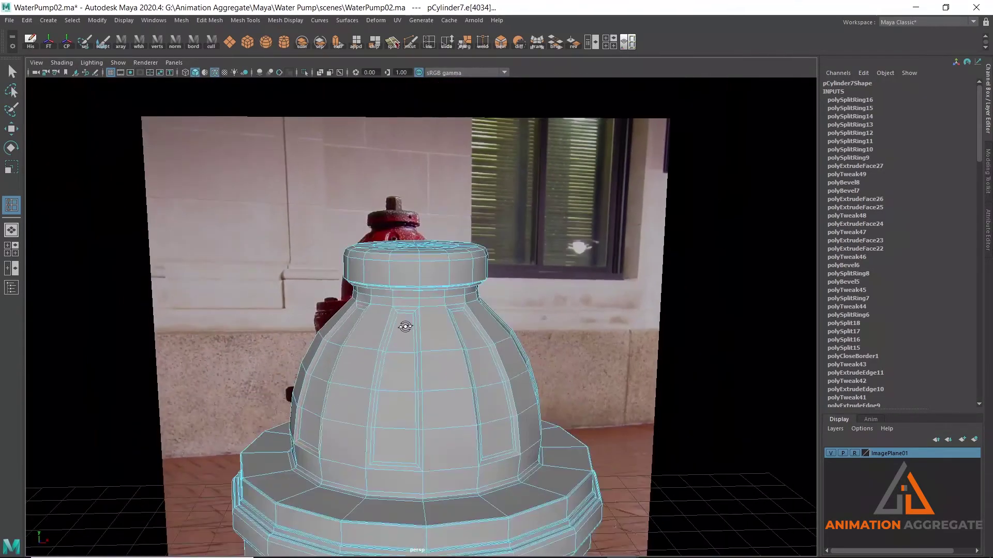
Deselect the hydrant, turn off wireframe-on-shaded with 5, and view the whole model frontally
key(w)
right_drag(435, 272, 482, 234)
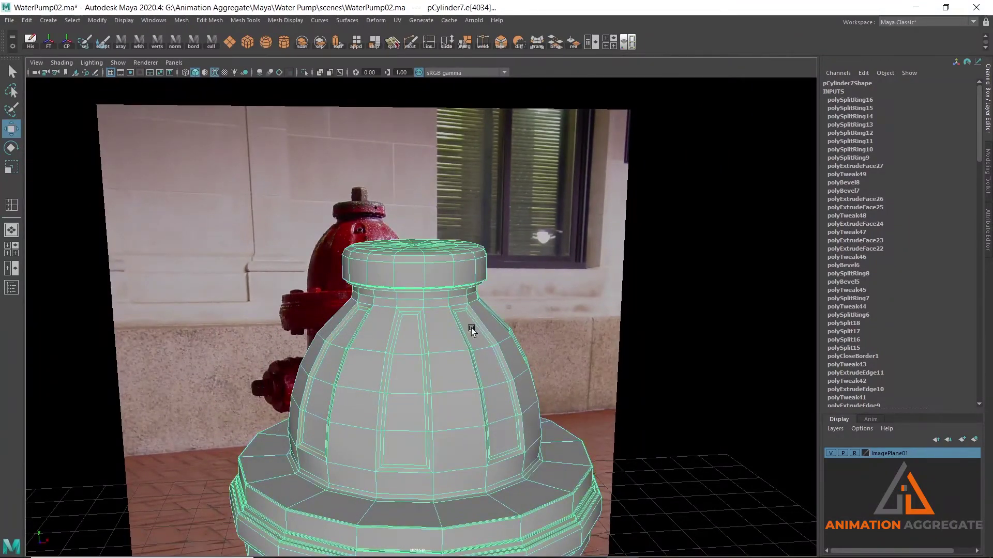
alt+drag(471, 328, 432, 331)
click(642, 336)
mouse_move(669, 282)
alt+mouse_down()
mouse_move(555, 381)
mouse_move(221, 93)
alt+mouse_up()
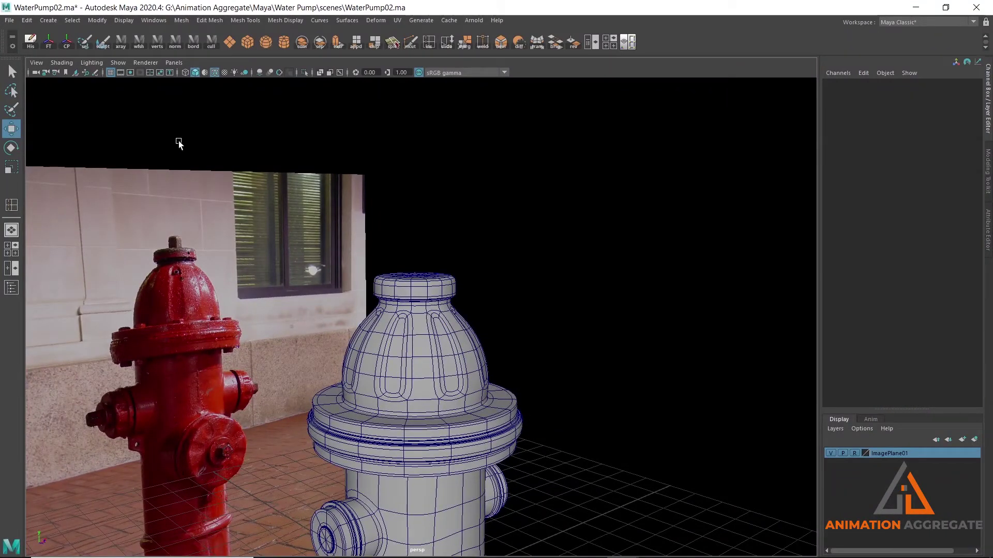
key(5)
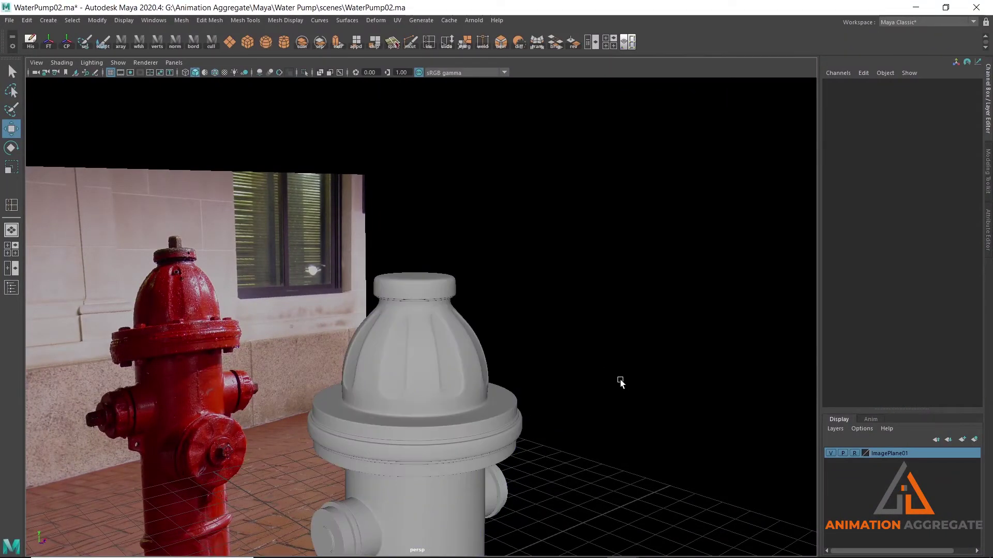
mouse_move(386, 309)
alt+mouse_down()
mouse_move(459, 315)
mouse_move(445, 300)
mouse_move(430, 322)
mouse_move(486, 361)
mouse_move(470, 373)
mouse_move(443, 337)
mouse_move(324, 339)
mouse_move(584, 401)
mouse_move(468, 277)
mouse_move(531, 365)
mouse_move(547, 358)
alt+mouse_up()
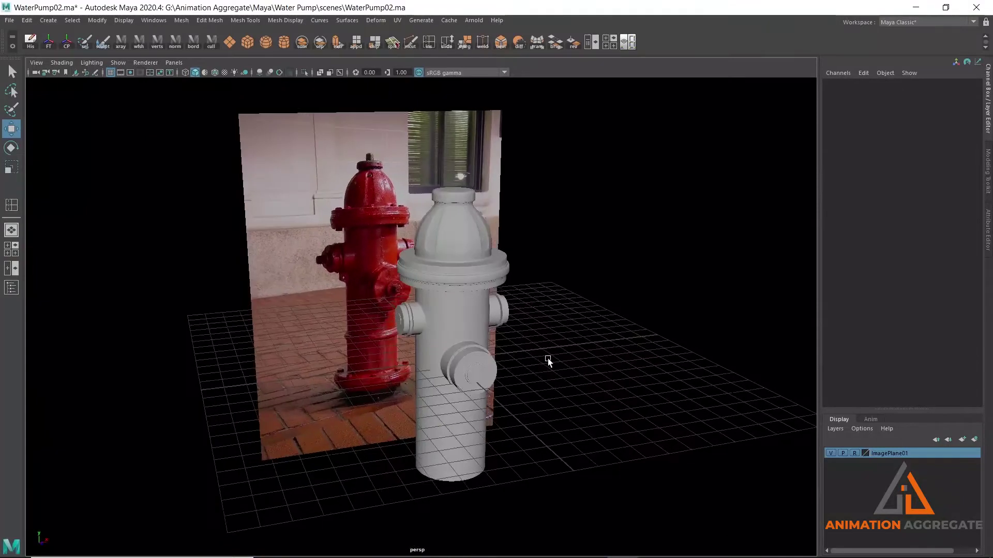
click(9, 21)
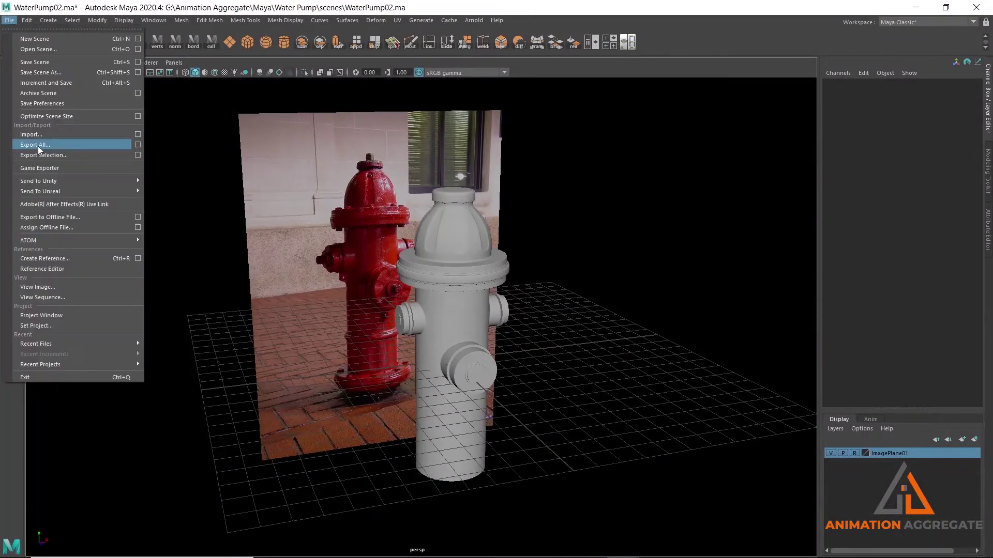
Save the scene as a new version, WaterPump03.ma, in the scenes folder
click(31, 72)
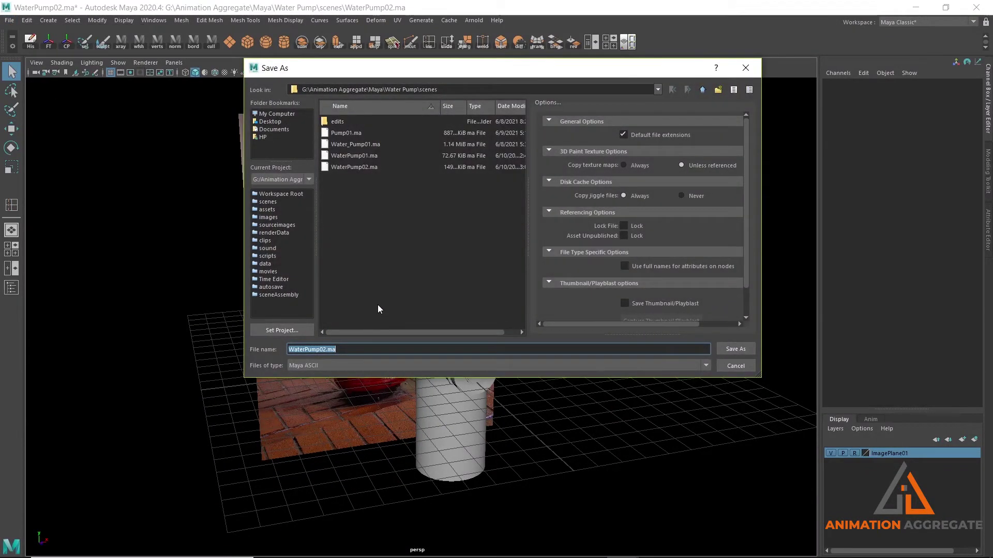
click(325, 350)
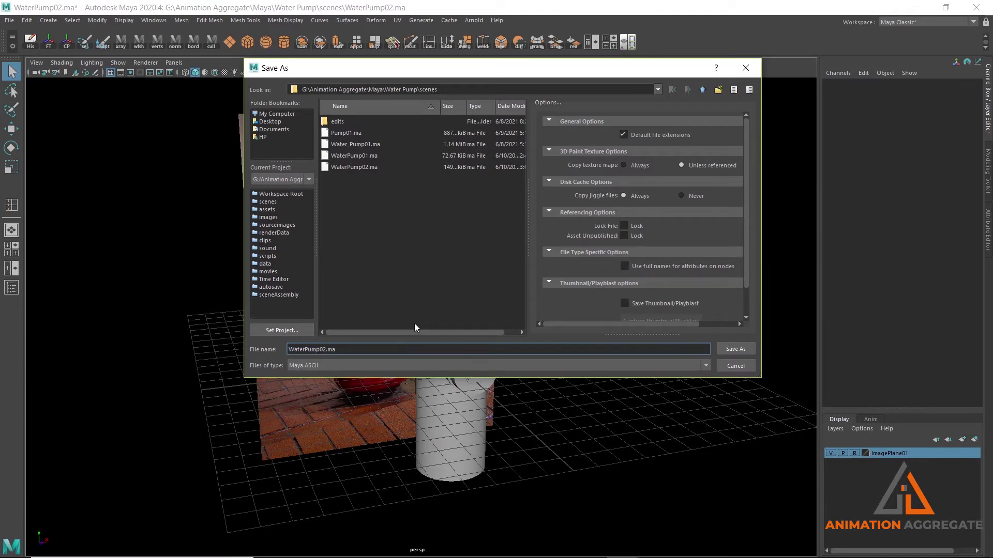
text(3)
key(Return)
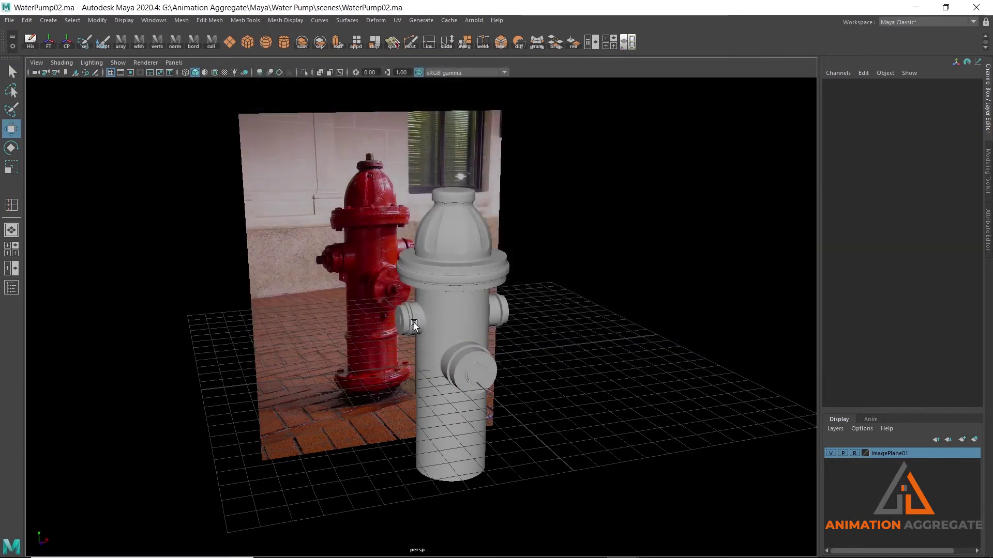
mouse_move(615, 309)
alt+mouse_down()
mouse_move(587, 285)
mouse_move(429, 267)
alt+mouse_up()
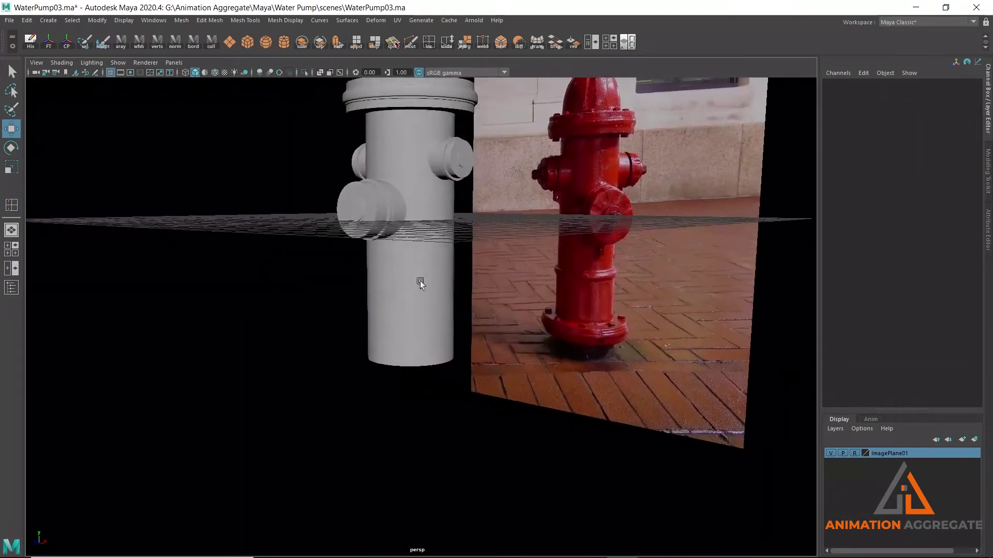
Select the hydrant barrel cylinder pCylinder7 in the front view
key(space)
key(space)
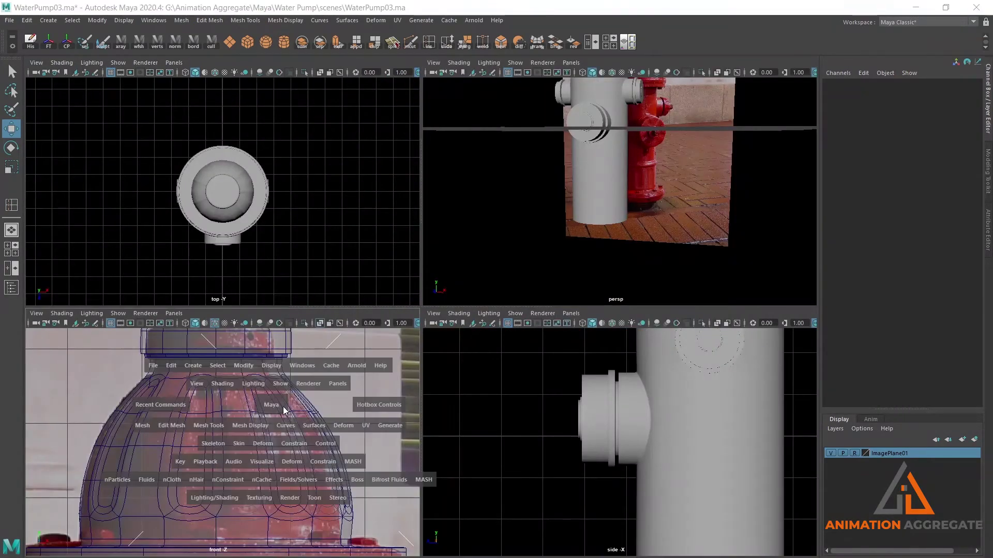
scroll(440, 349, down, 5)
scroll(404, 222, up, 3)
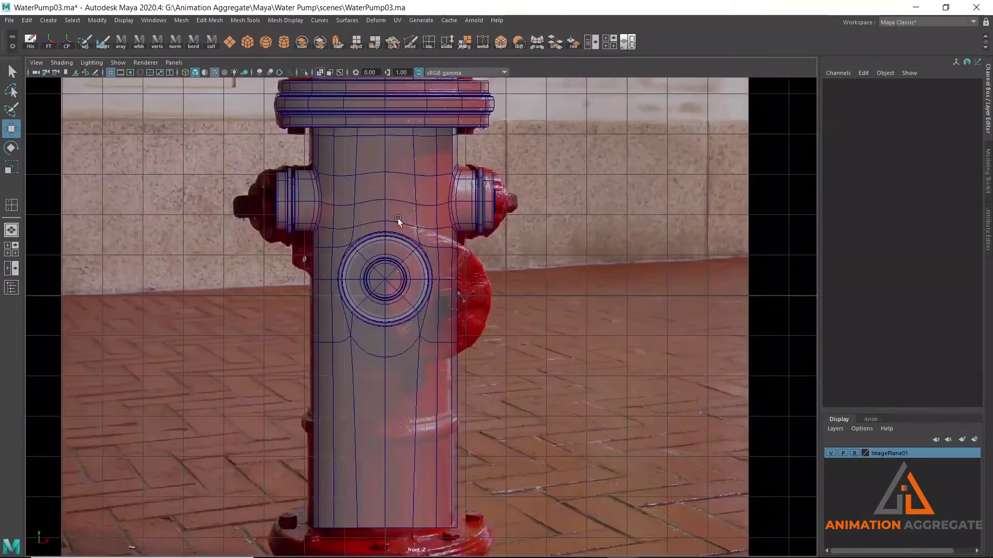
scroll(438, 263, up, 2)
scroll(464, 253, up, 3)
scroll(463, 254, up, 2)
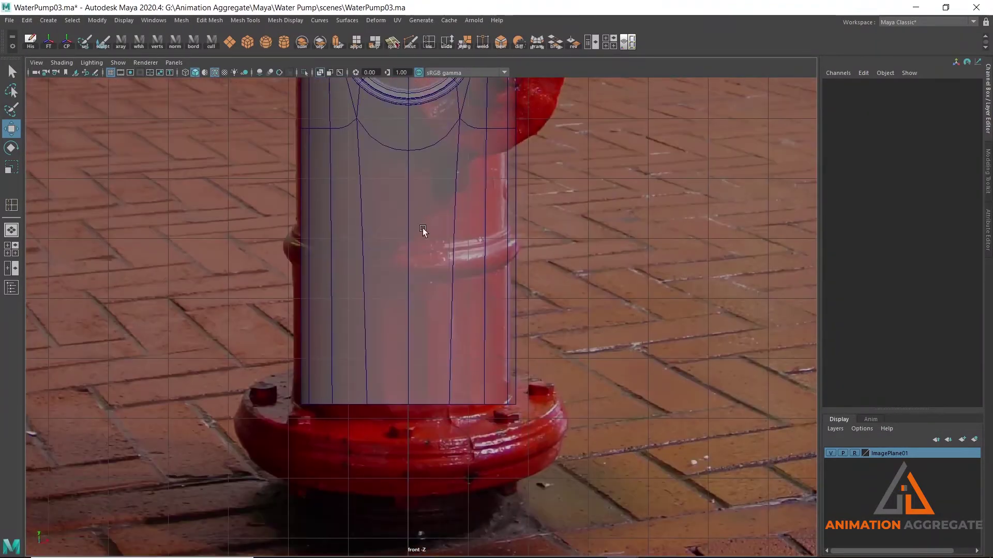
alt+middle_drag(452, 234, 449, 218)
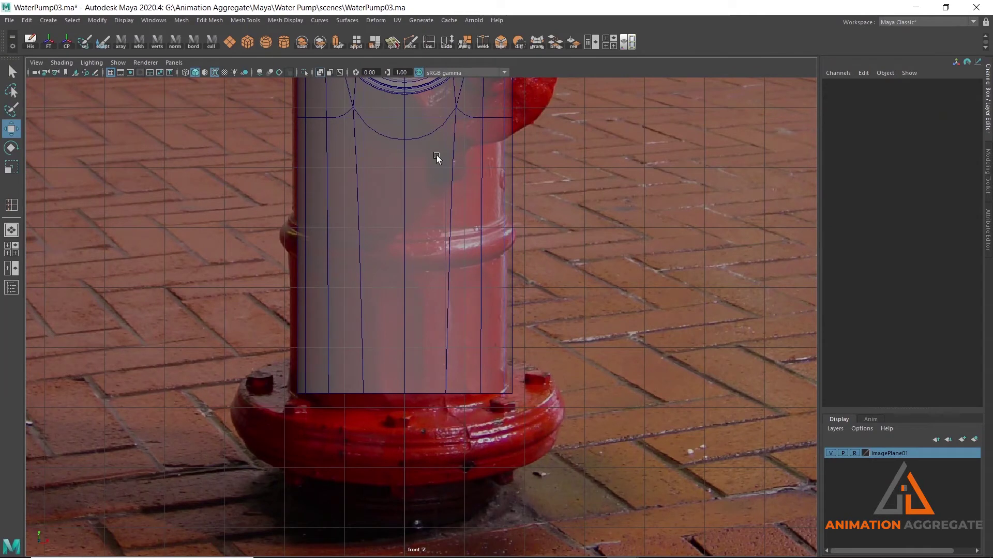
shift+right_click(436, 156)
click(437, 154)
Insert a new edge loop around the barrel at the lower collar
shift+right_click(444, 135)
right_click(442, 135)
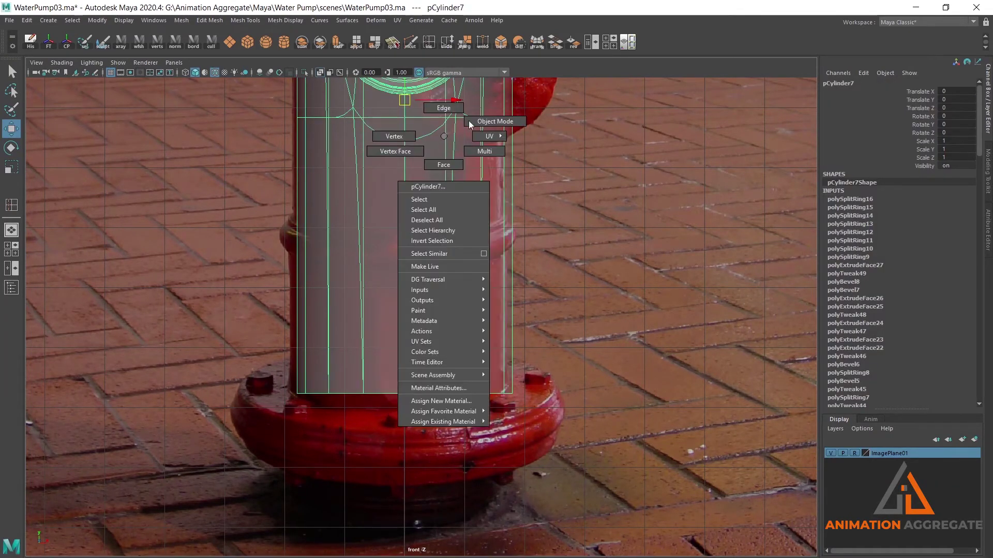
alt+middle_drag(456, 173, 456, 193)
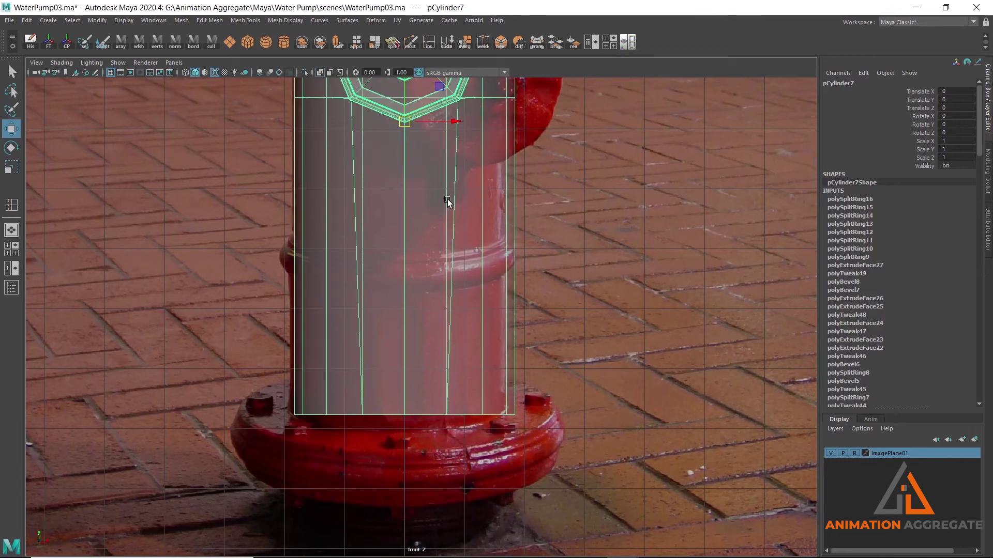
shift+right_click(449, 183)
click(403, 199)
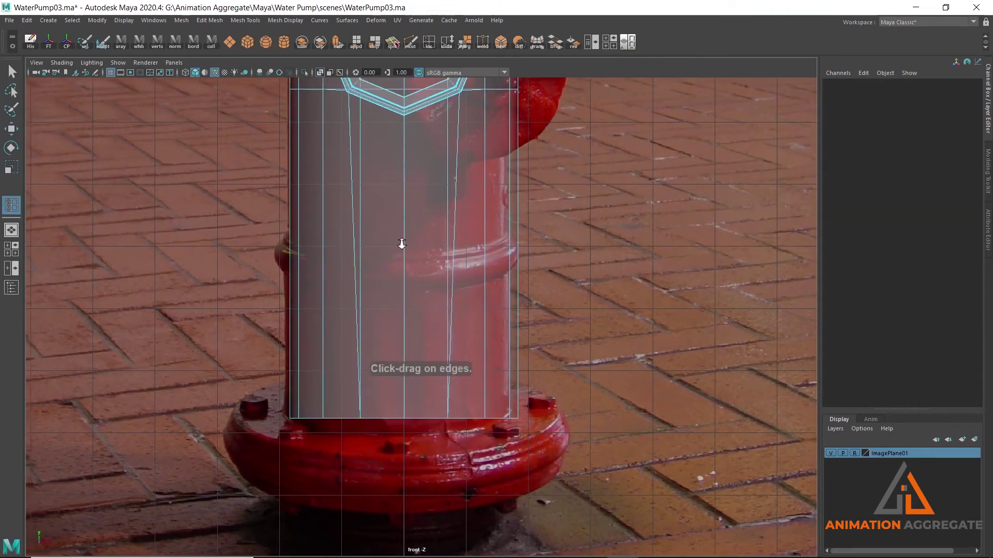
scroll(462, 253, up, 2)
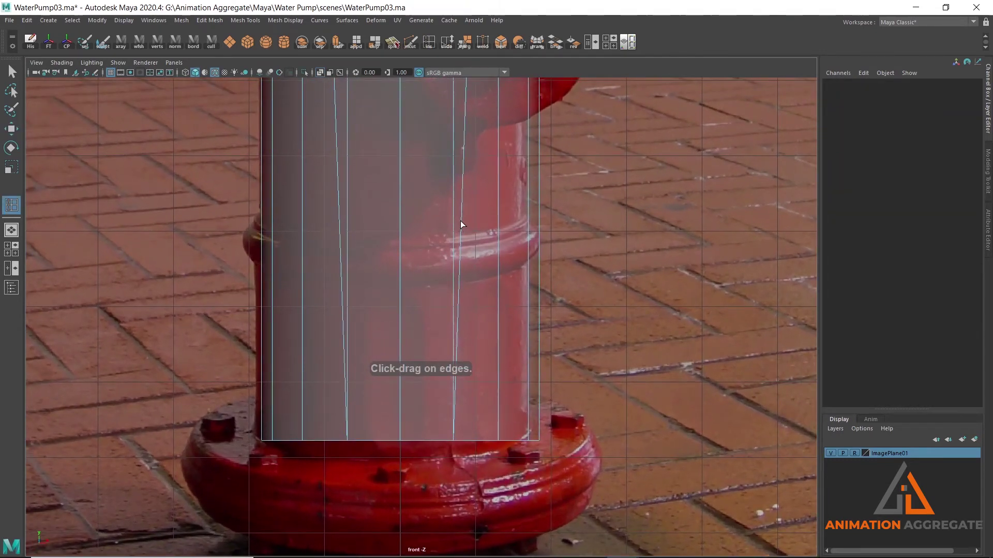
click(460, 220)
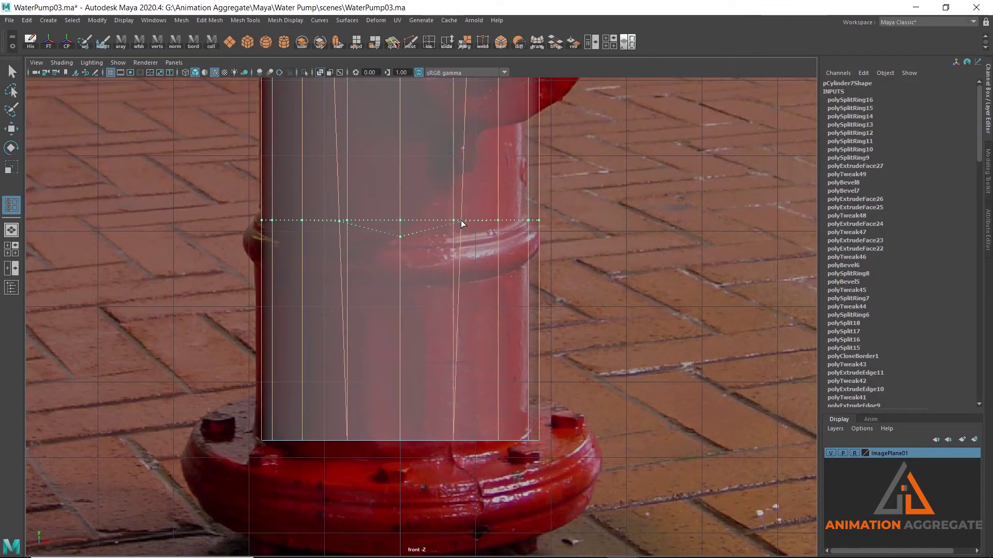
drag(427, 244, 367, 231)
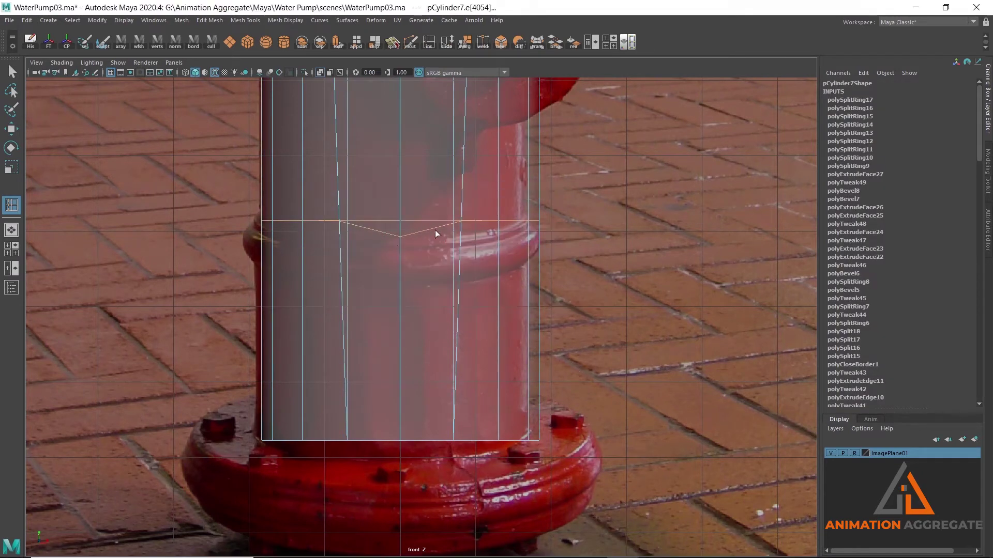
key(space)
key(space)
alt+drag(621, 203, 283, 357)
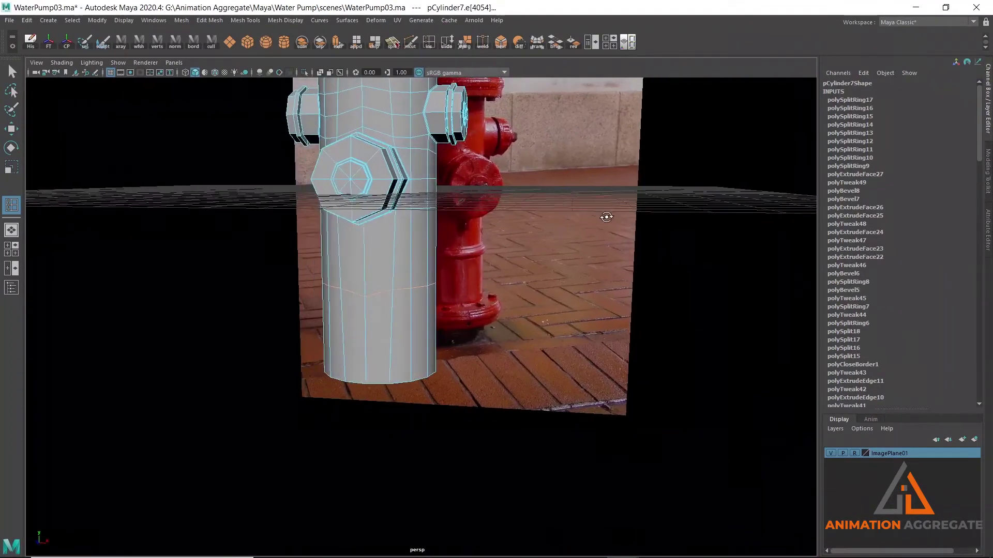
key(space)
key(space)
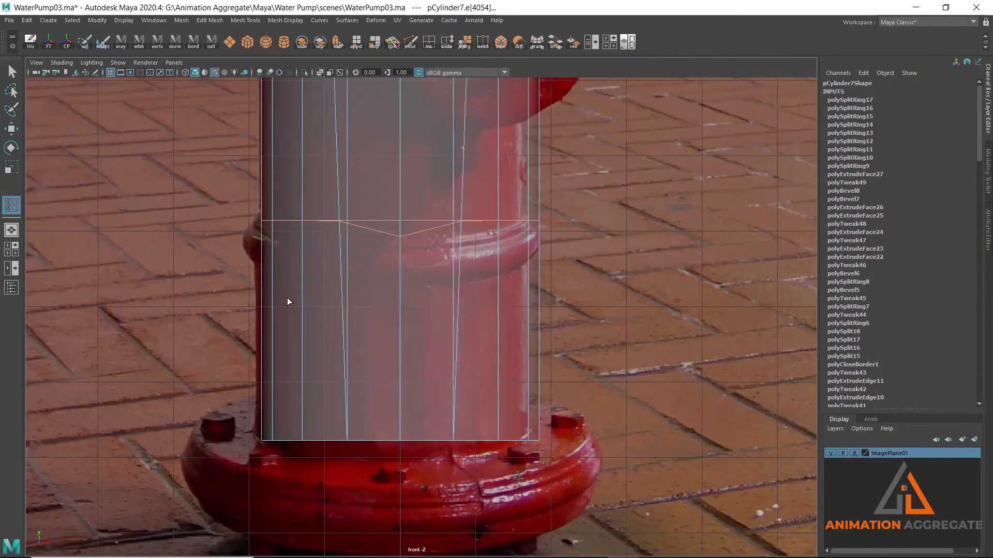
Flatten the new loop along Y and raise it to the collar's top
key(r)
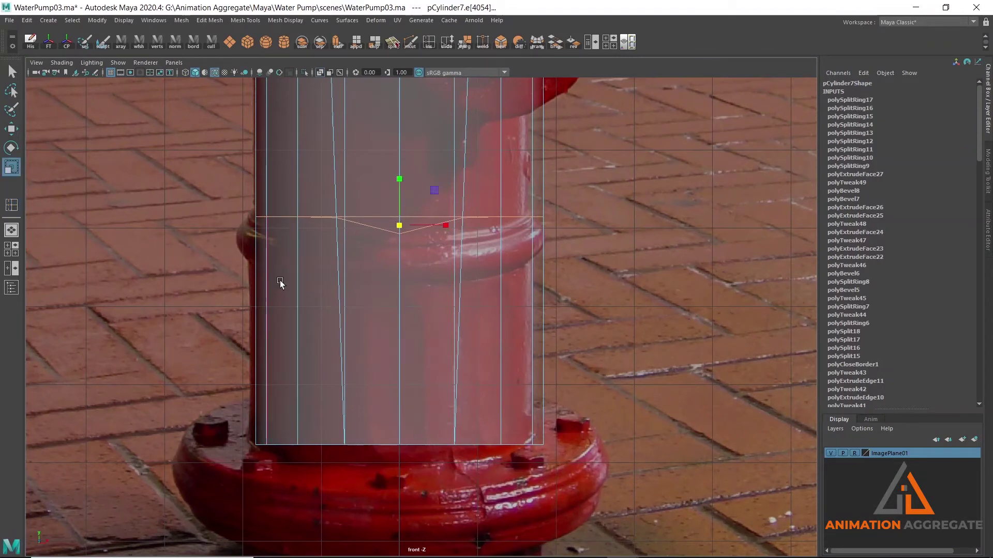
click(400, 177)
mouse_move(400, 181)
mouse_down()
mouse_move(401, 240)
mouse_move(405, 232)
mouse_up()
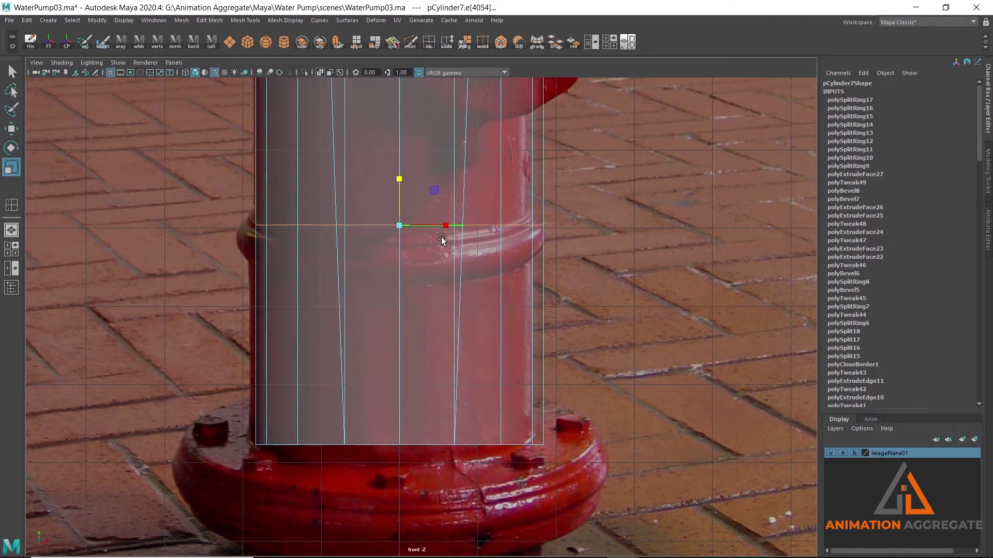
key(w)
drag(399, 176, 400, 168)
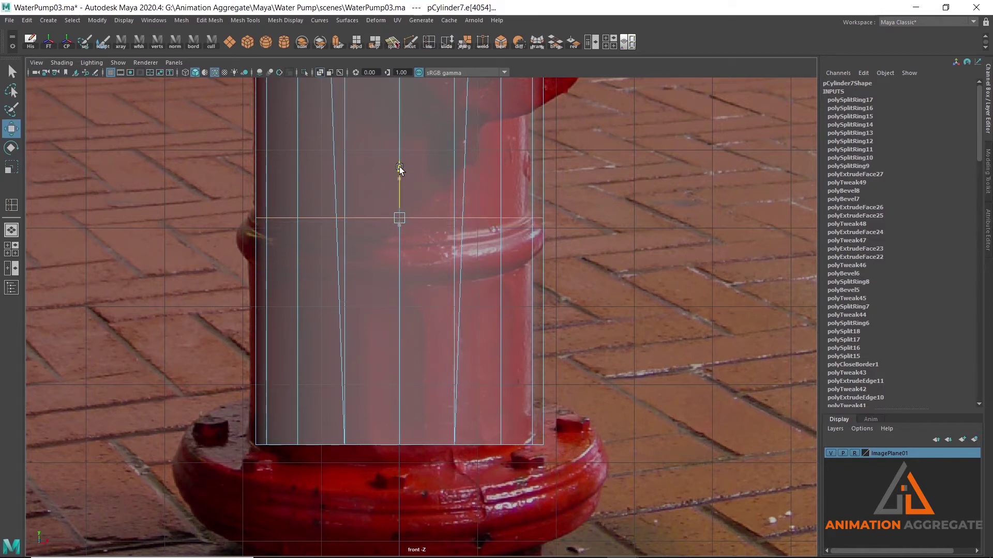
shift+right_click(455, 147)
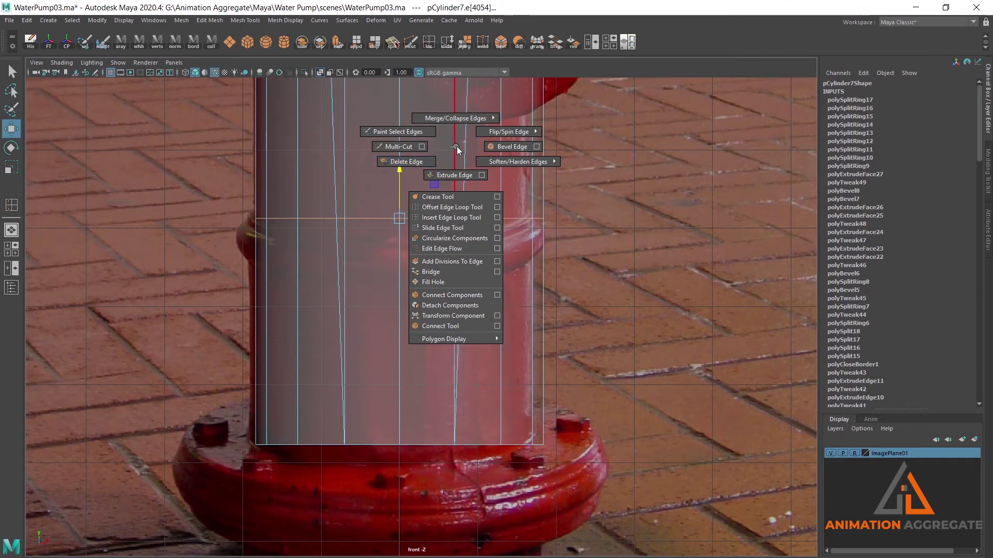
mouse_move(467, 148)
right_down()
mouse_move(475, 141)
mouse_move(433, 156)
right_up()
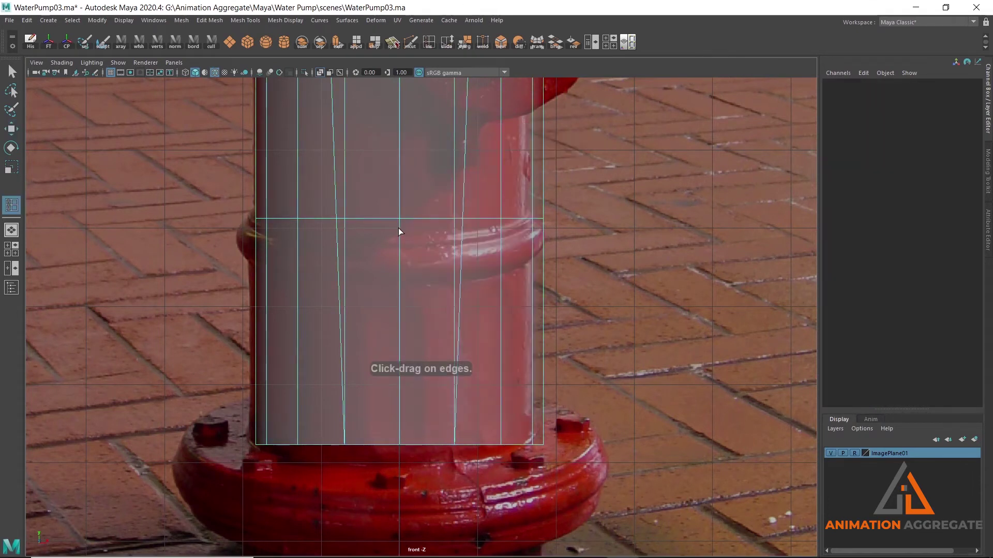
Add a loop at the collar's bottom and extrude the band faces with a 0.03 offset
drag(399, 228, 403, 262)
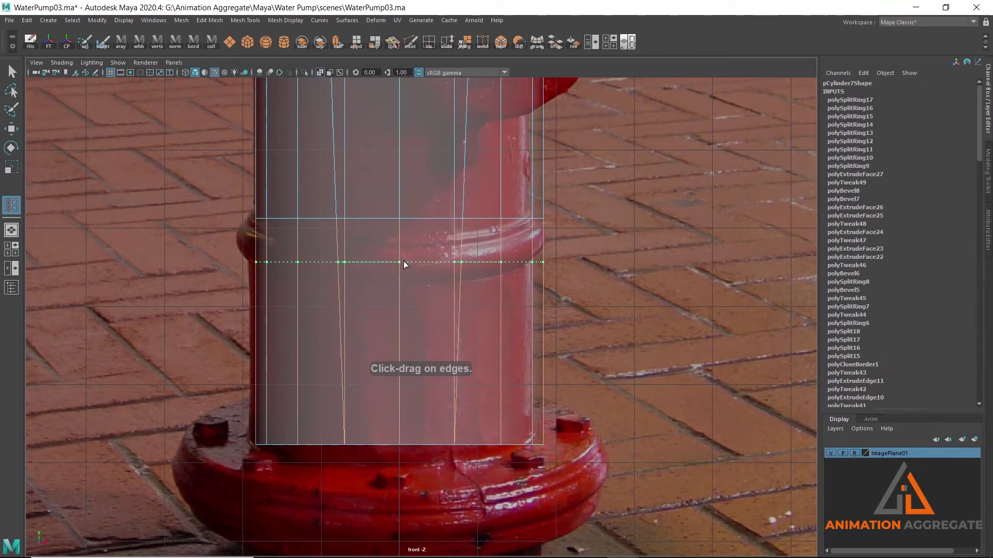
right_drag(417, 239, 421, 257)
click(423, 239)
key(w)
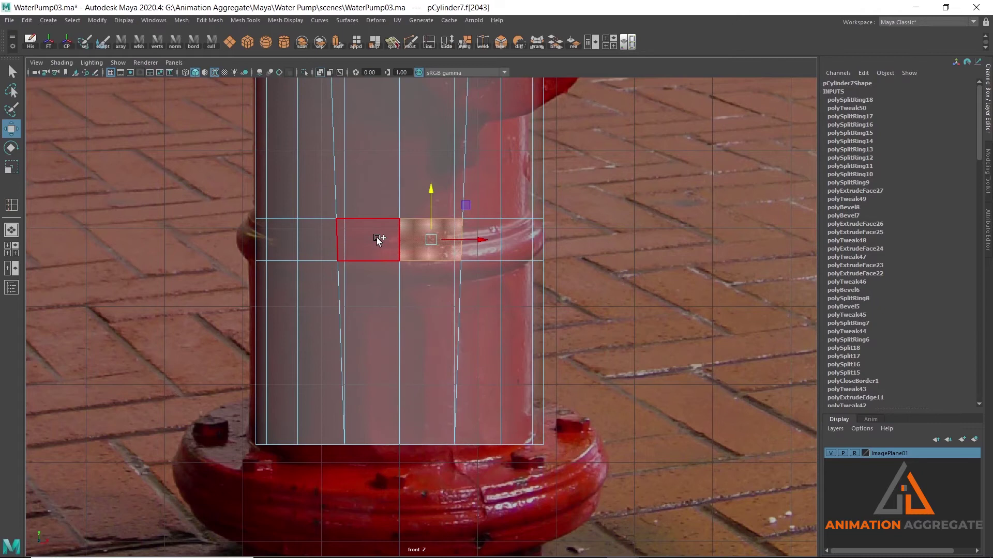
shift+double_click(376, 237)
shift+right_click(601, 167)
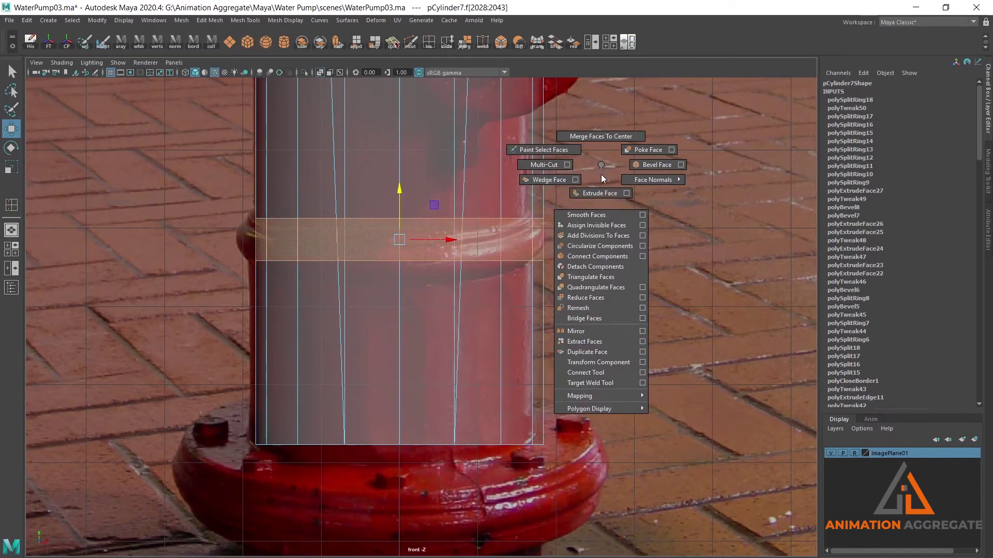
shift+right_drag(600, 176, 601, 175)
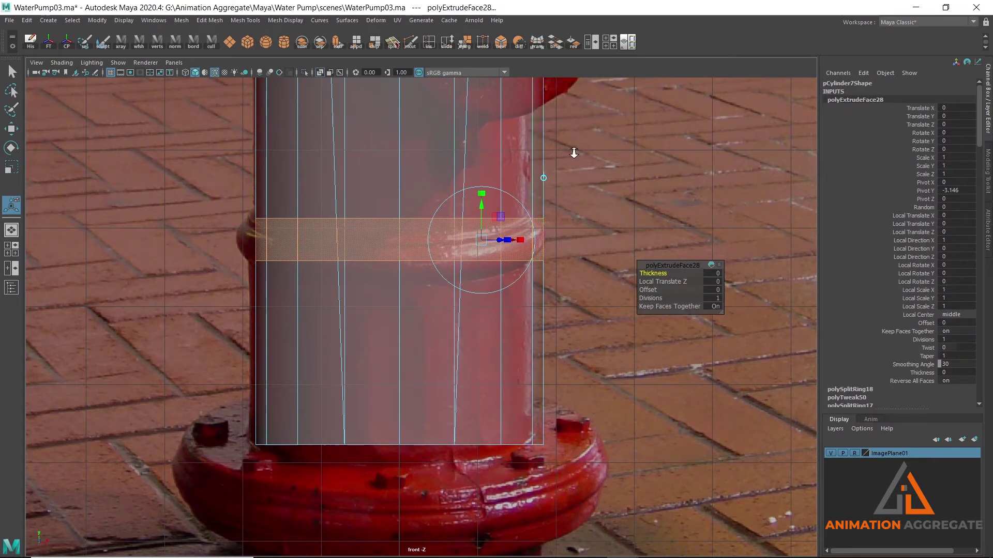
alt+right_drag(572, 153, 590, 164)
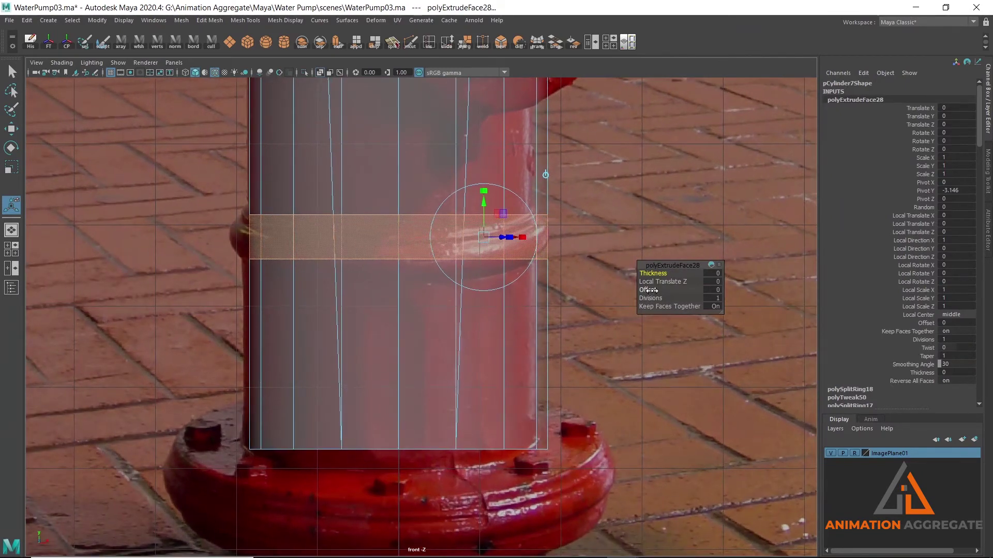
drag(652, 290, 656, 290)
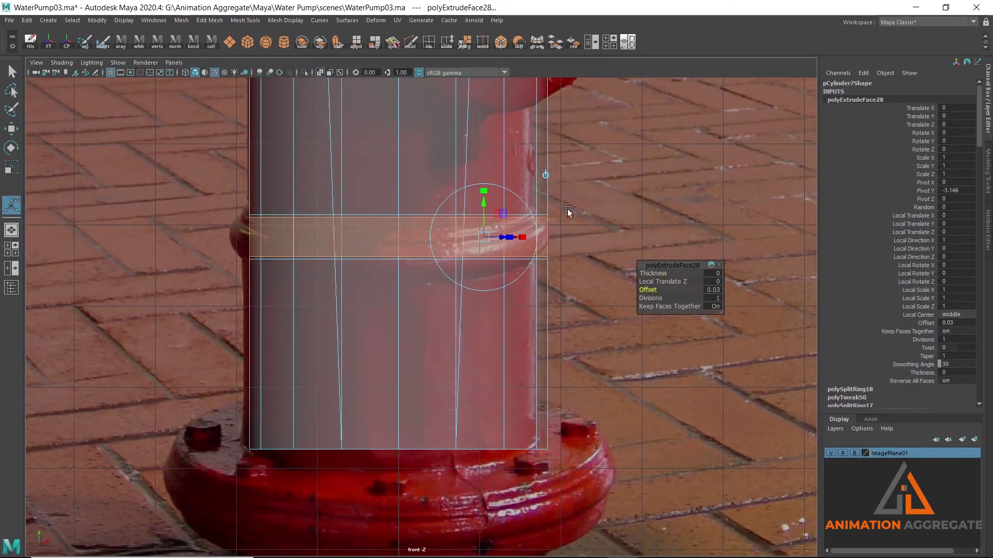
Scale the band's upper edge loop vertically to adjust the band height
right_drag(399, 188, 396, 162)
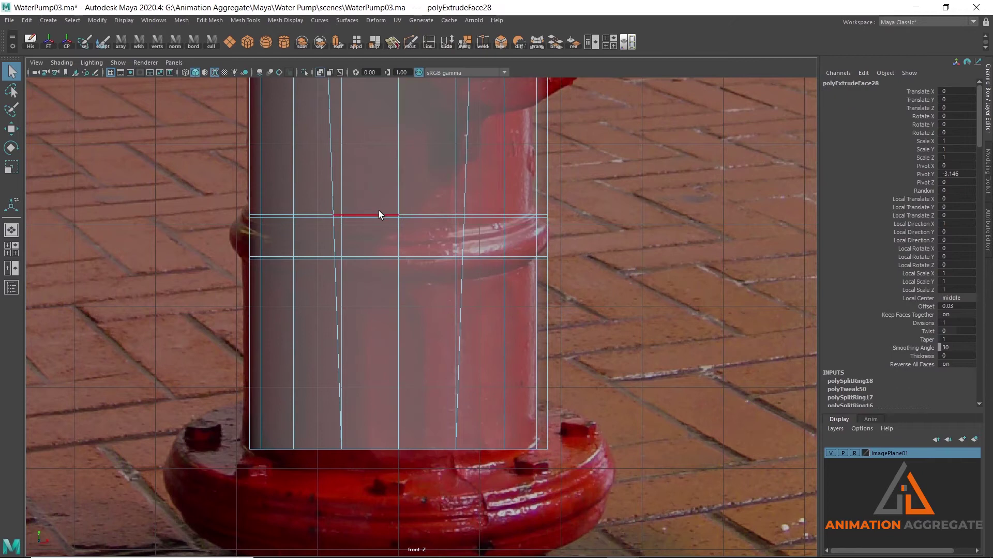
click(379, 214)
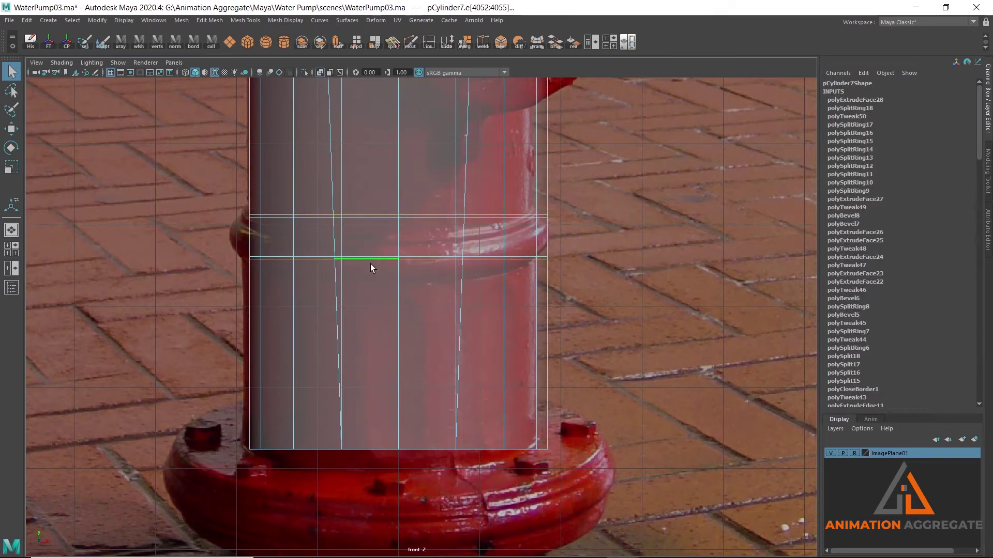
key(r)
drag(402, 188, 402, 184)
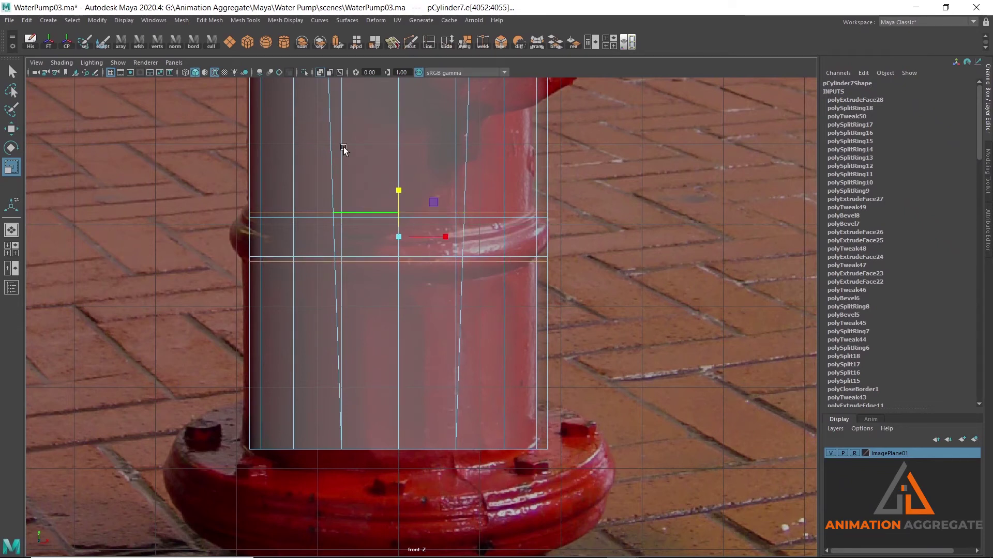
scroll(410, 228, up, 2)
scroll(381, 268, up, 1)
scroll(370, 235, up, 1)
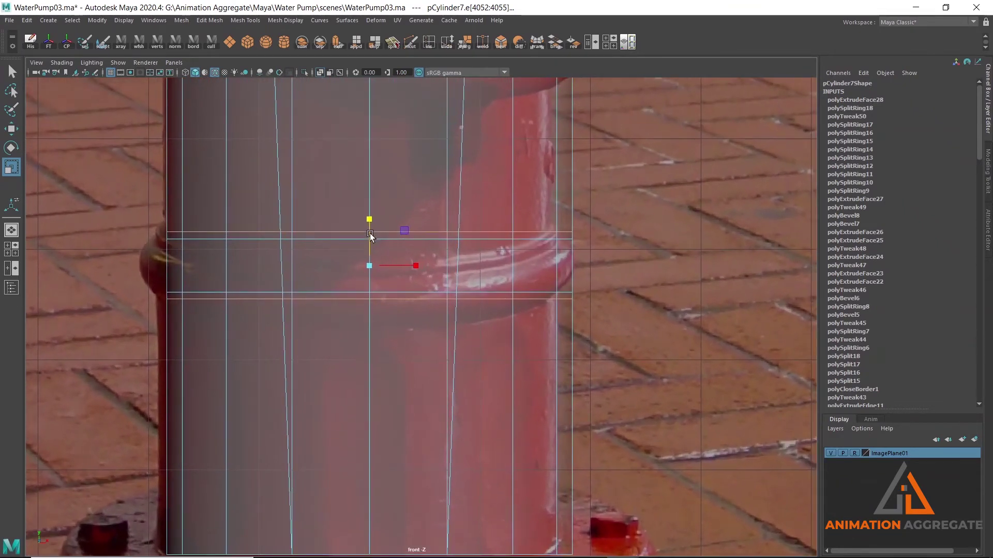
Return to face selection and extrude the ring of band faces again
right_click(450, 249)
click(449, 278)
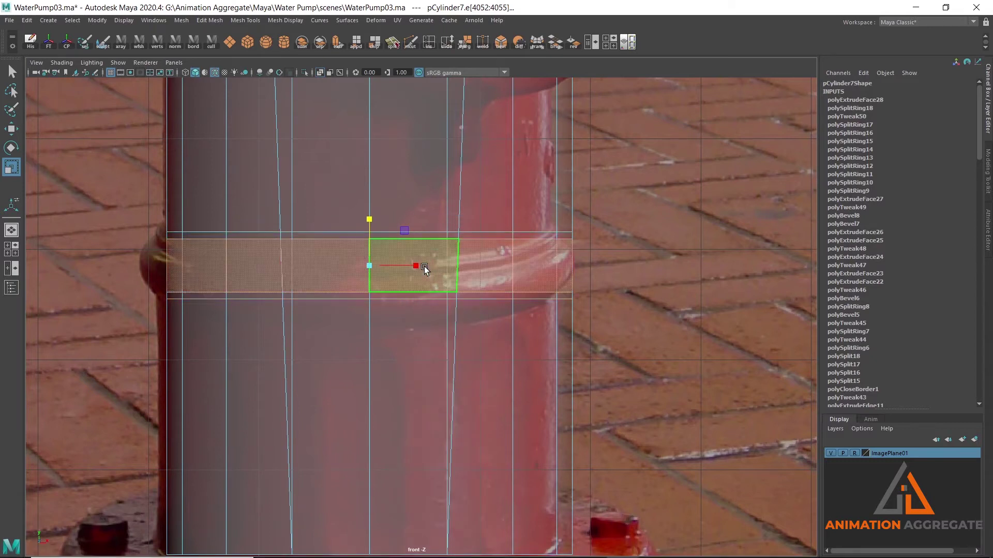
shift+right_click(622, 162)
click(622, 171)
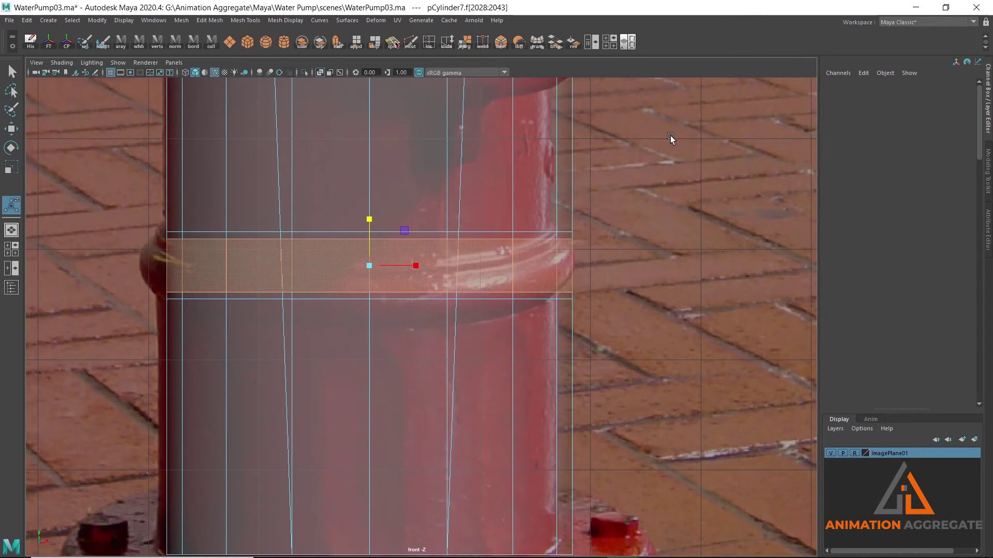
key(space)
key(space)
Push the band outward to 0.07 thickness, then extrude again with an inset offset
mouse_move(454, 182)
alt+mouse_down()
mouse_move(434, 171)
mouse_move(448, 236)
mouse_move(481, 208)
alt+mouse_up()
alt+middle_drag(480, 208, 598, 191)
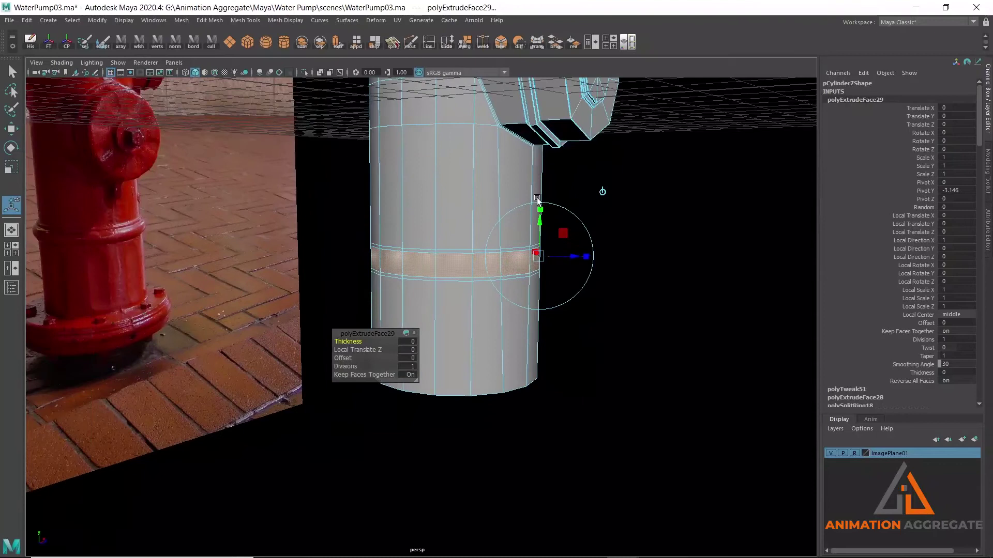
scroll(467, 288, up, 3)
mouse_move(349, 342)
mouse_down()
mouse_move(433, 237)
mouse_move(417, 247)
mouse_up()
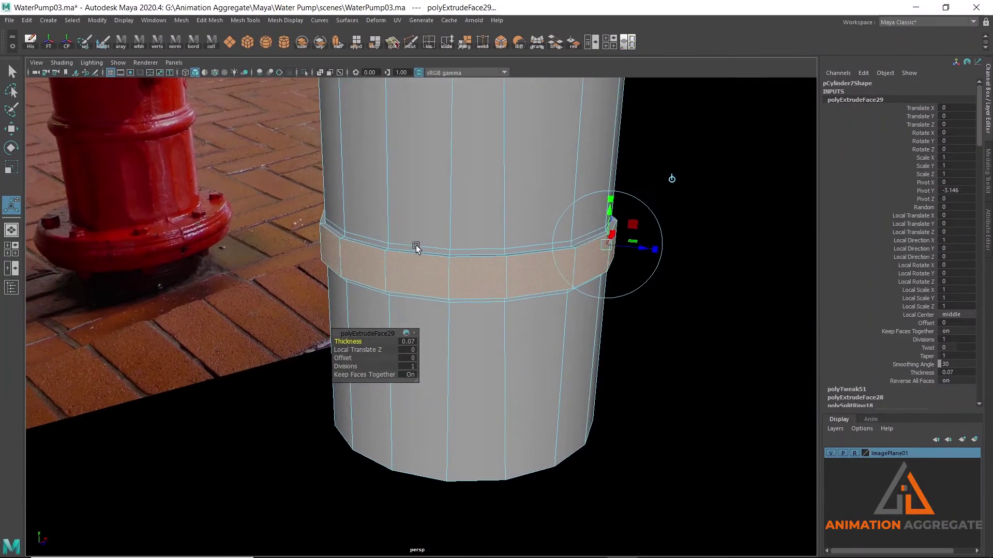
shift+right_drag(255, 181, 256, 192)
key(ctrl+e)
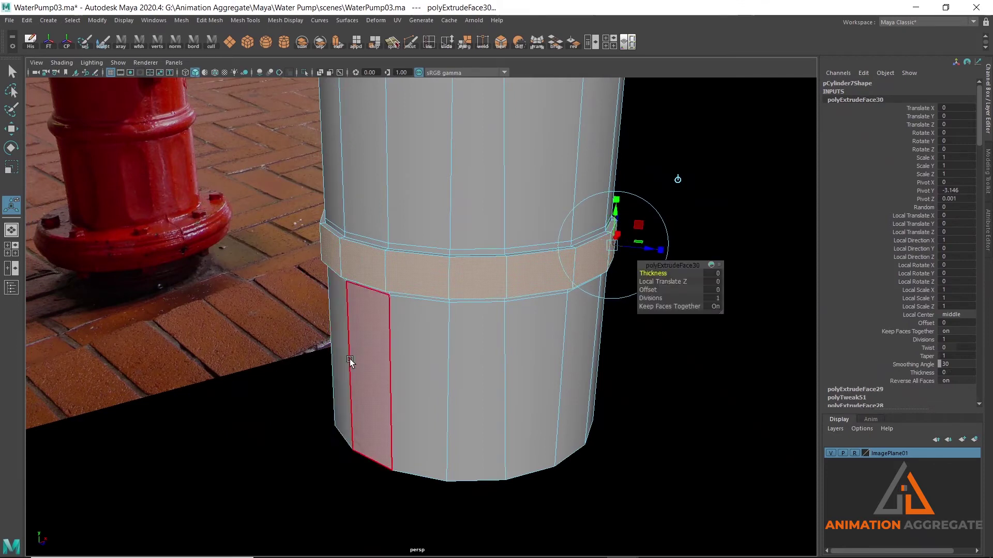
drag(647, 291, 650, 290)
Extrude twice more: thickness 0.07, then a thin groove inset at offset 0.1
right_click(678, 158)
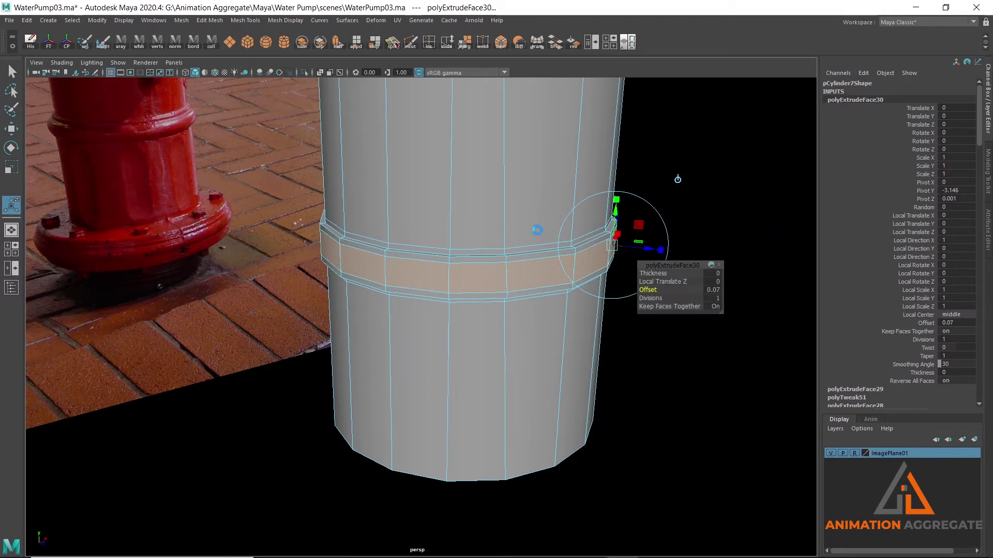
drag(649, 272, 651, 273)
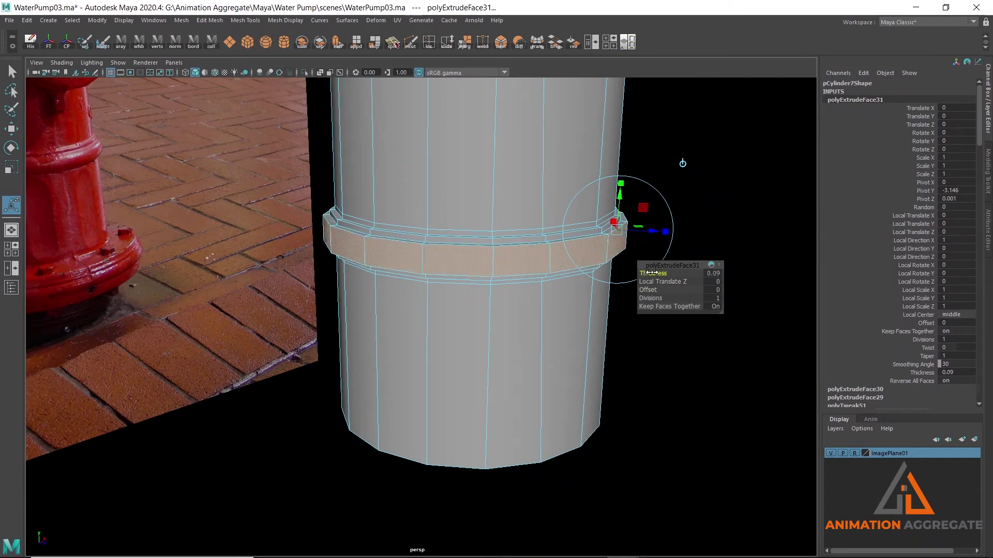
drag(651, 273, 646, 273)
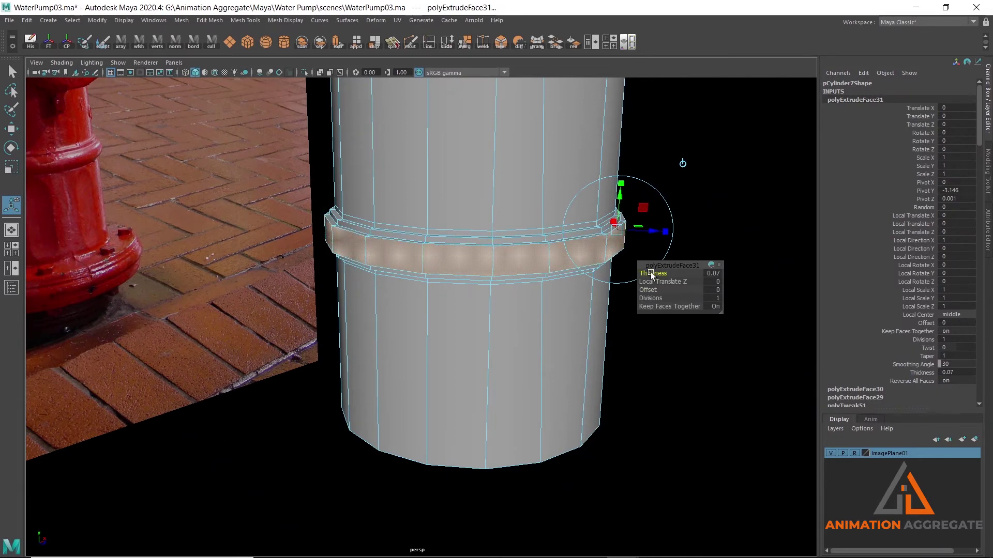
shift+right_drag(694, 130, 692, 150)
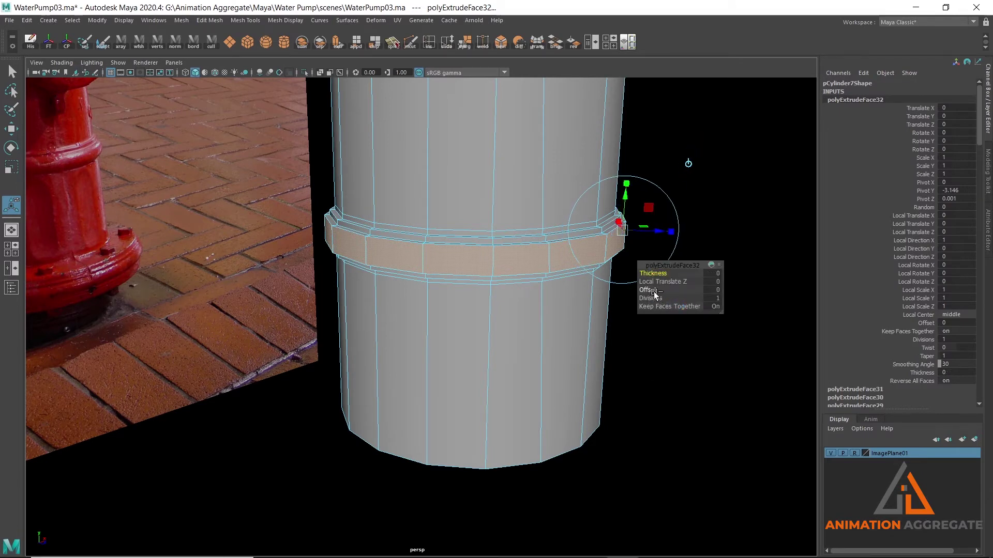
drag(657, 294, 667, 293)
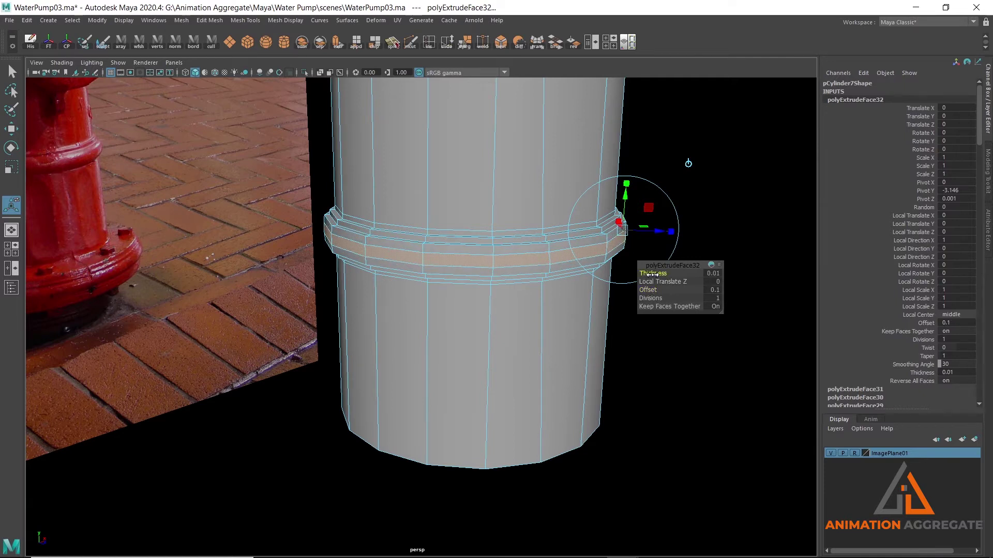
mouse_move(652, 274)
mouse_down()
mouse_move(467, 277)
mouse_move(314, 216)
mouse_move(343, 259)
mouse_up()
right_drag(343, 259, 383, 213)
mouse_move(355, 281)
alt+mouse_down()
mouse_move(325, 262)
mouse_move(327, 202)
mouse_move(343, 295)
alt+mouse_up()
mouse_move(343, 295)
alt+right_down()
mouse_move(353, 321)
mouse_move(339, 255)
alt+right_up()
alt+drag(339, 255, 326, 257)
Select the collar's groove and step edges in edge mode
alt+right_drag(326, 257, 297, 248)
right_click(261, 189)
right_drag(261, 190, 261, 161)
double_click(253, 150)
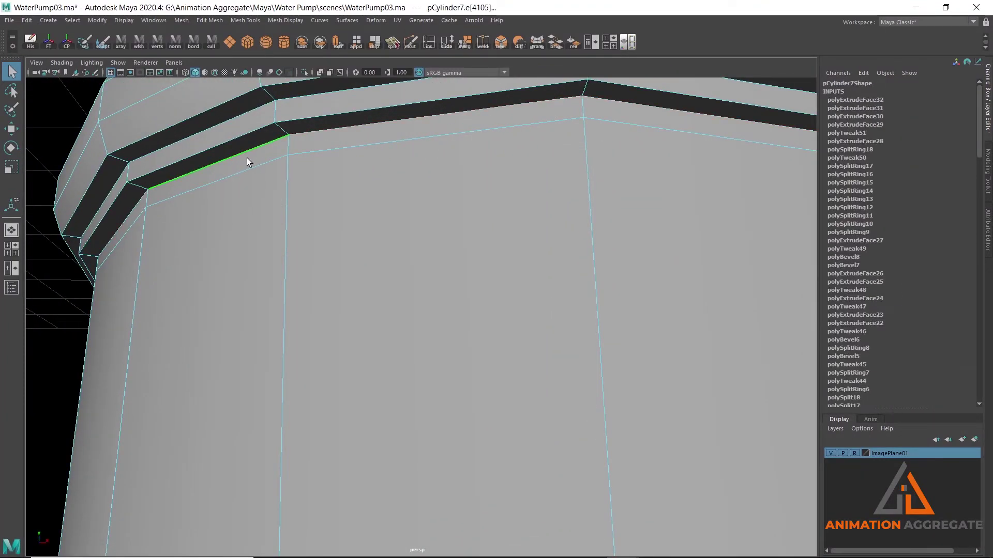
alt+middle_drag(247, 157, 249, 185)
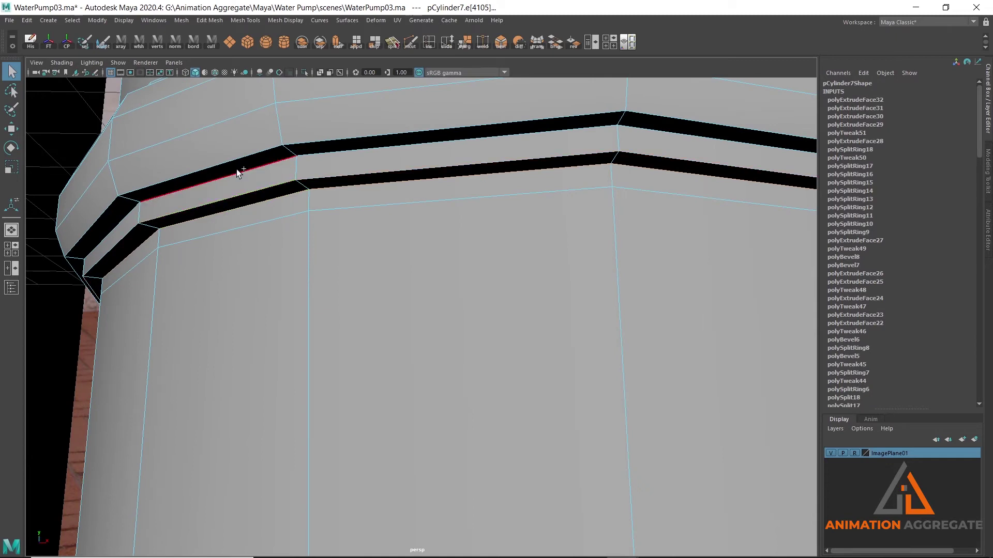
click(228, 158)
mouse_move(227, 172)
alt+mouse_down()
mouse_move(207, 214)
mouse_move(301, 120)
mouse_move(257, 171)
alt+mouse_up()
click(259, 227)
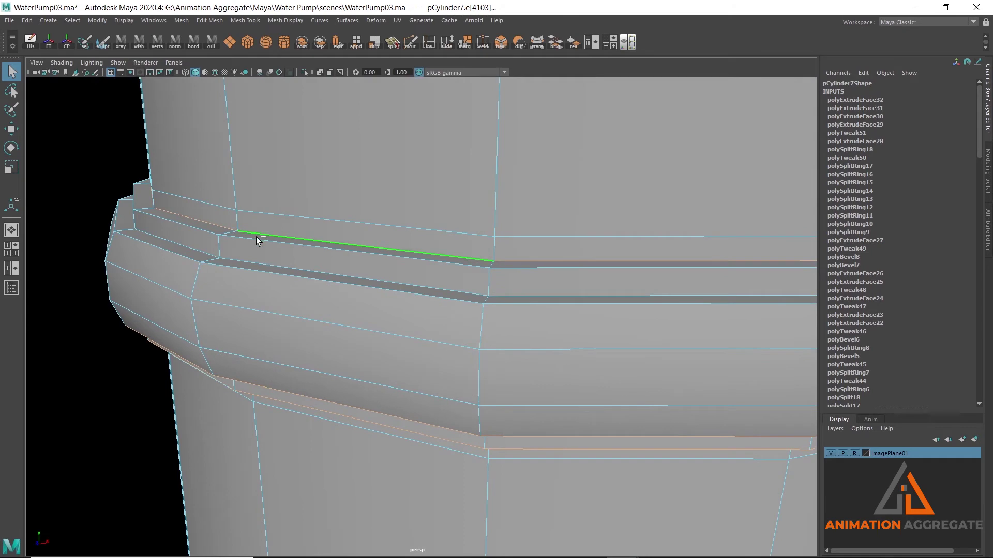
shift+click(250, 261)
shift+click(244, 268)
Bevel the selected collar edges, settling on a single segment
key(ctrl+b)
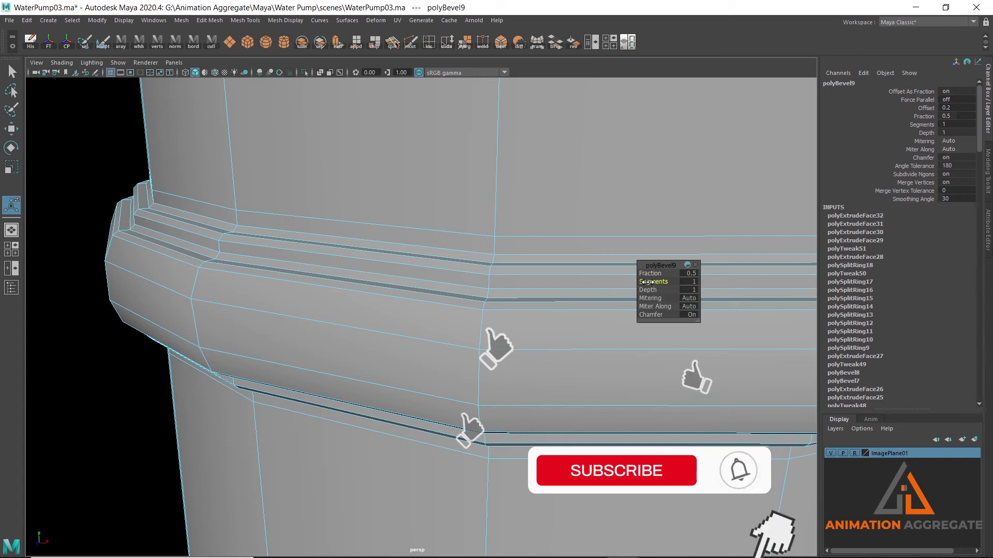
drag(648, 281, 619, 280)
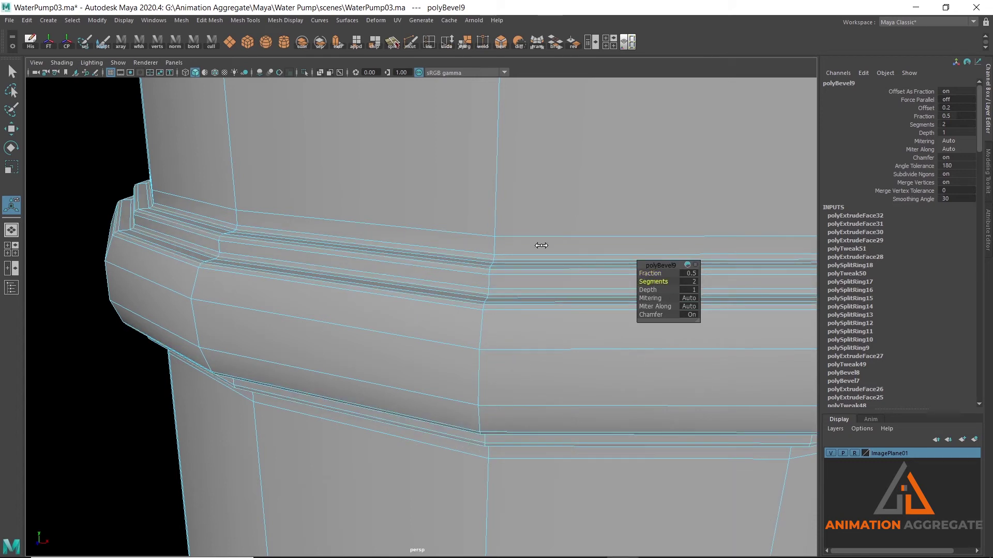
drag(541, 246, 517, 245)
scroll(517, 245, down, 10)
alt+drag(357, 195, 399, 195)
right_drag(399, 175, 450, 155)
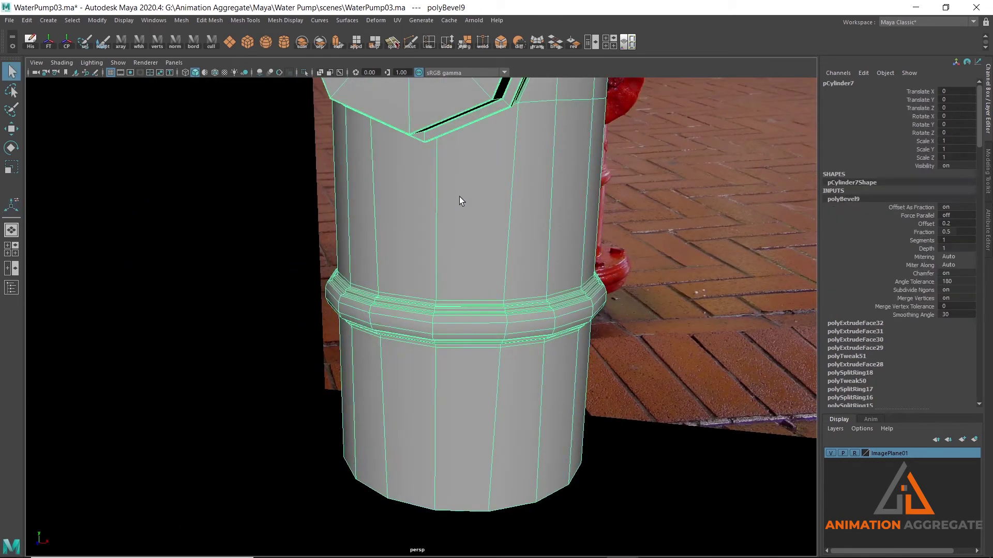
alt+drag(459, 196, 504, 209)
Preview the pipe smoothed and compare the collar to the hydrant photo in front view
key(3)
click(240, 214)
mouse_move(543, 273)
alt+mouse_down()
mouse_move(454, 294)
mouse_move(337, 288)
mouse_move(507, 268)
mouse_move(507, 309)
alt+mouse_up()
key(space)
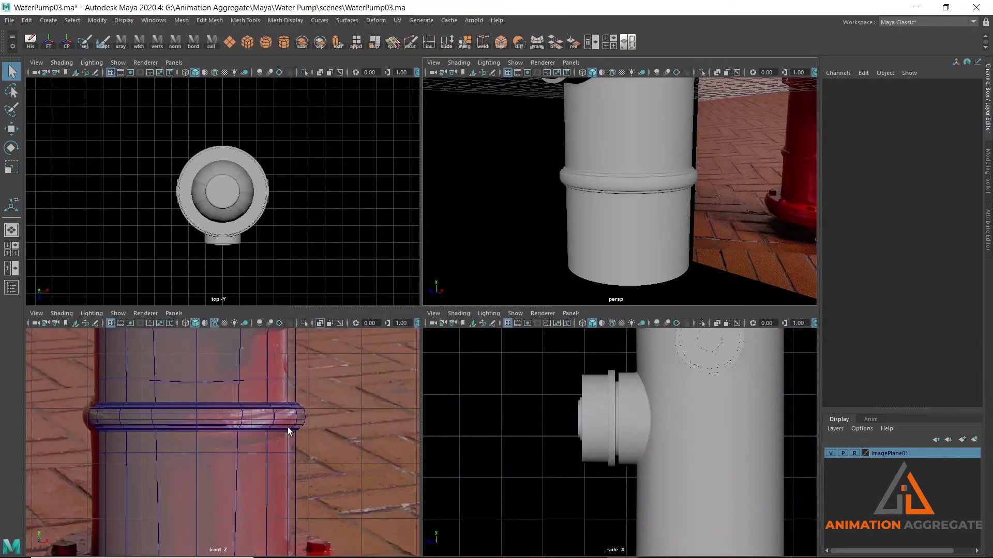
key(space)
alt+middle_drag(361, 317, 337, 170)
alt+right_drag(337, 170, 284, 367)
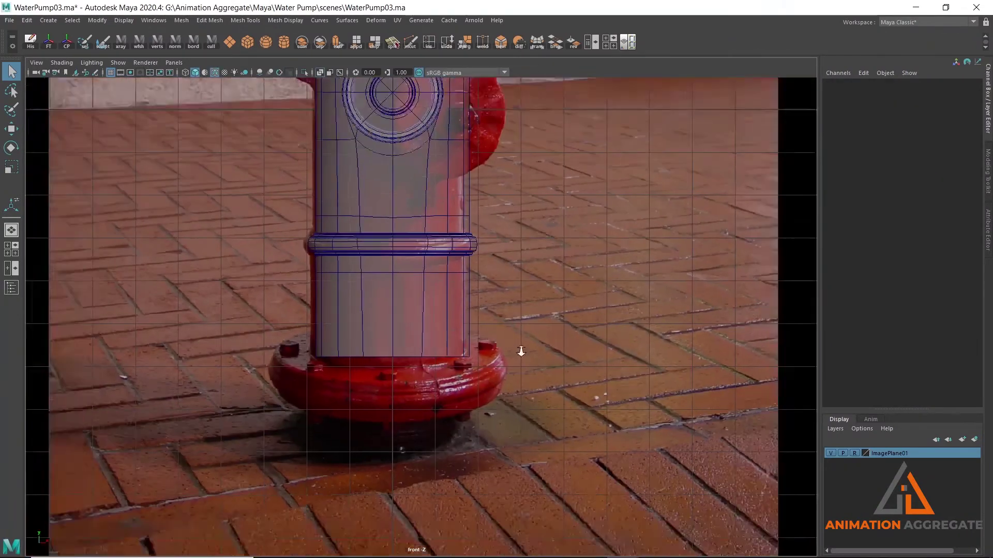
alt+right_drag(521, 350, 443, 324)
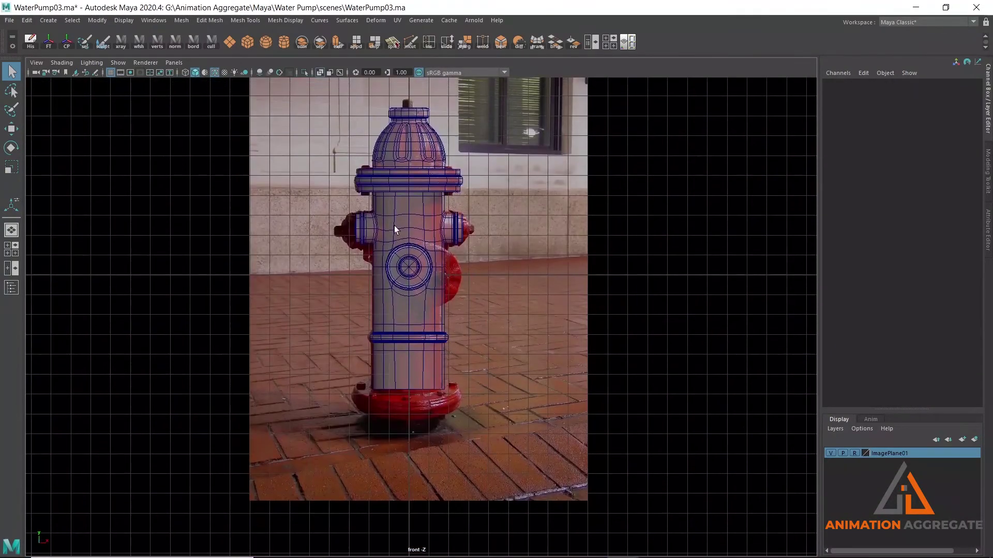
alt+middle_drag(411, 291, 393, 224)
scroll(390, 195, up, 2)
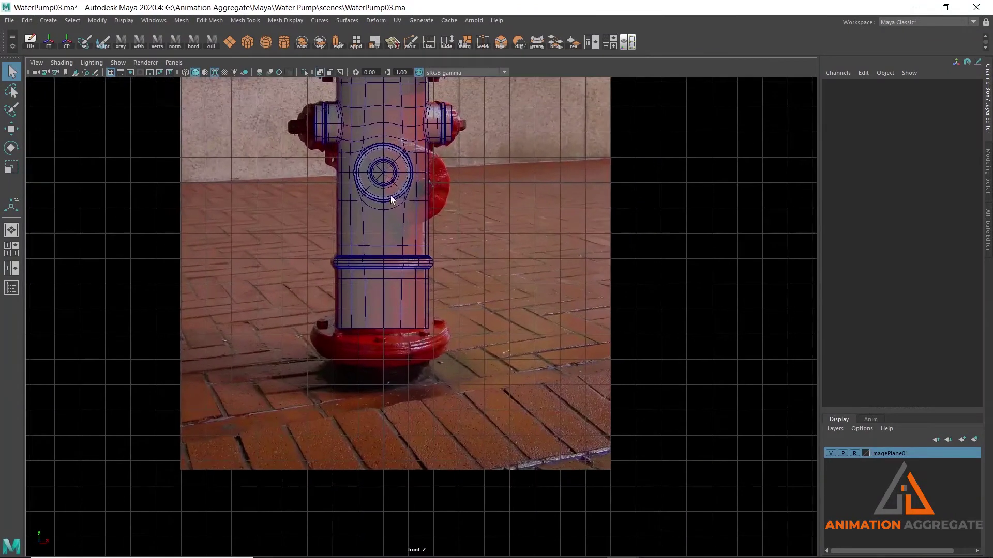
Set the pipe back to low-poly and select the collar edge loop in maximised perspective
click(391, 196)
key(1)
scroll(474, 306, up, 2)
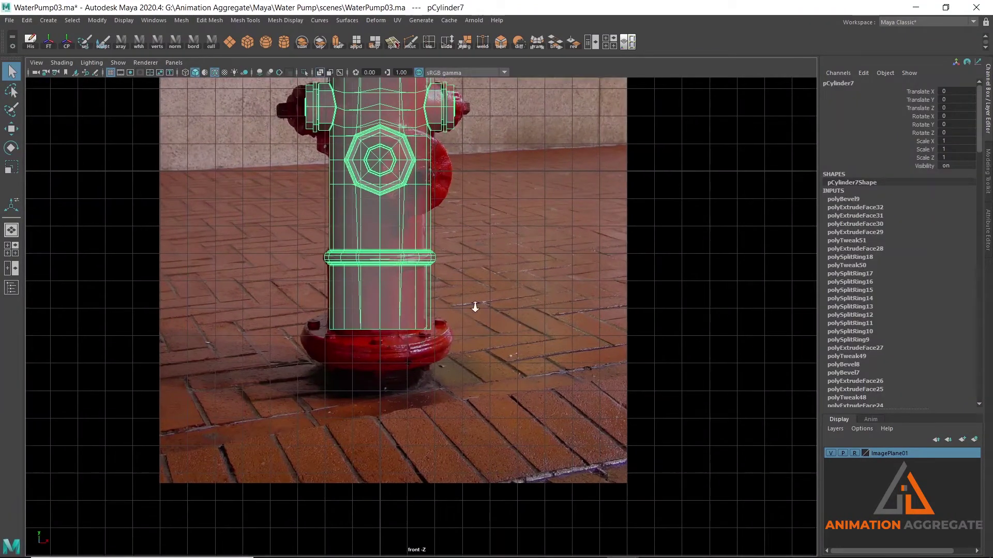
right_drag(363, 330, 360, 209)
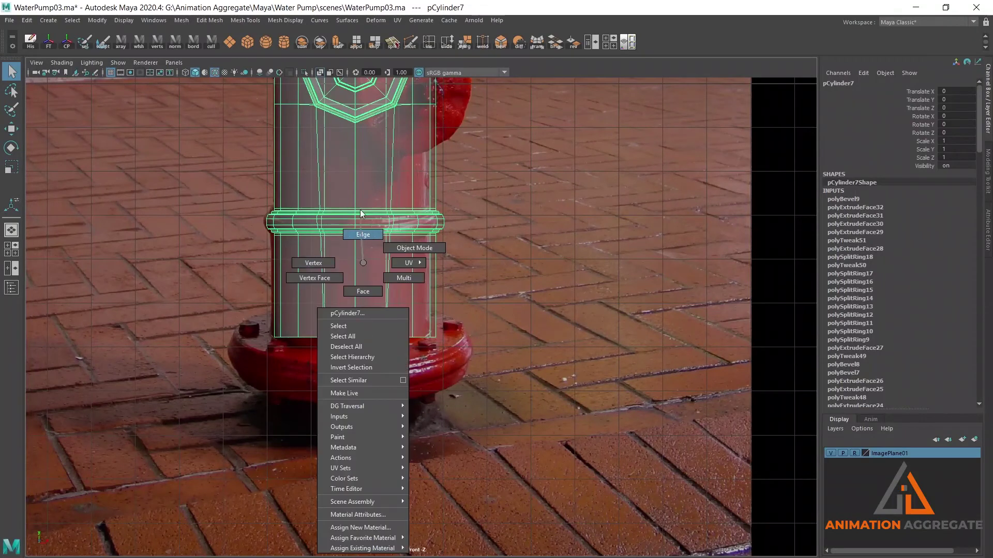
double_click(362, 335)
key(space)
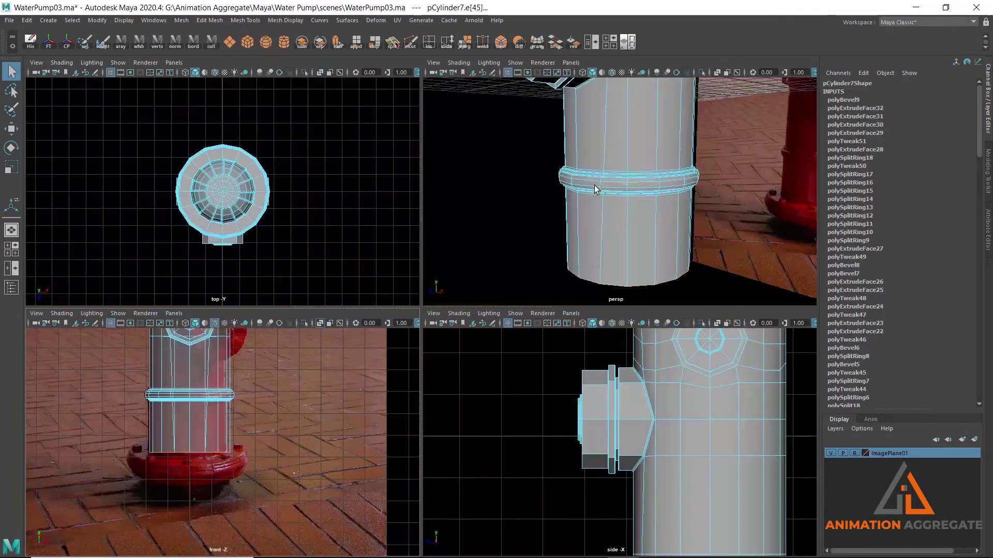
key(space)
shift+right_drag(313, 241, 294, 267)
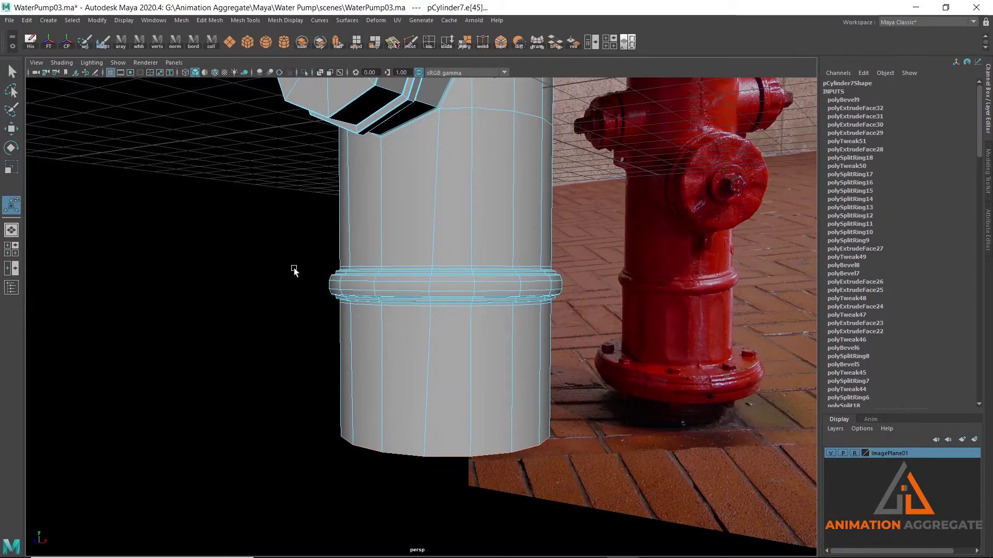
Turn on X-ray in the top view and scale the flange edge ring outward
key(space)
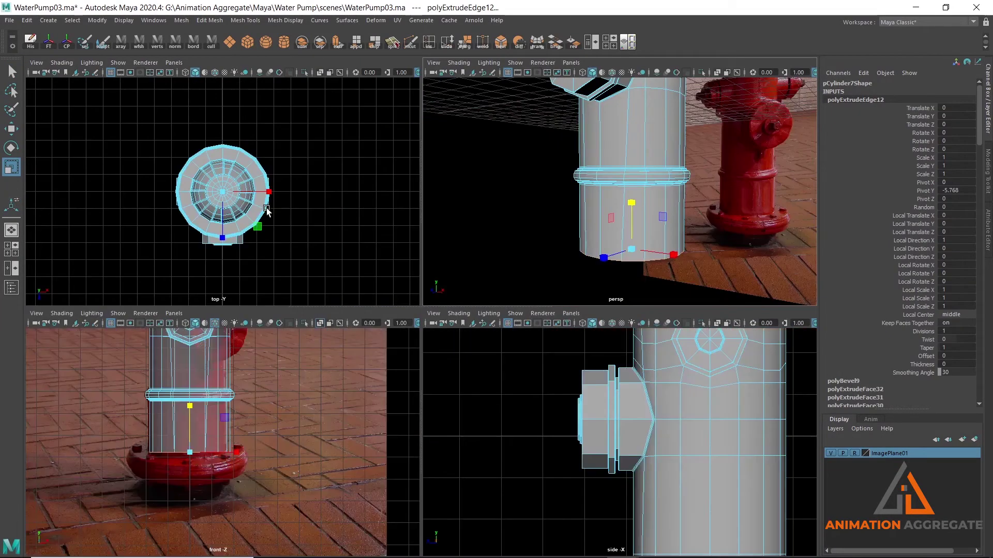
key(space)
scroll(234, 152, up, 2)
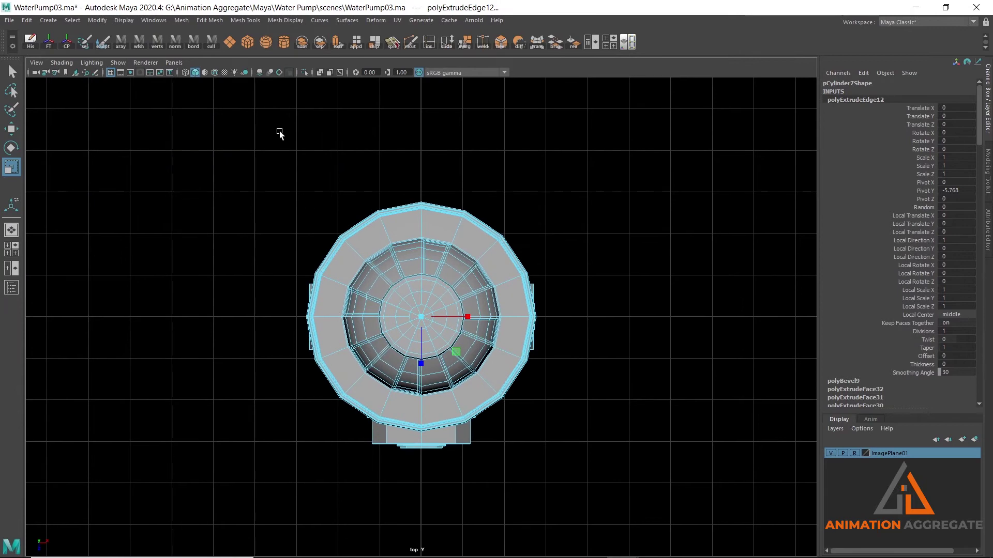
click(320, 72)
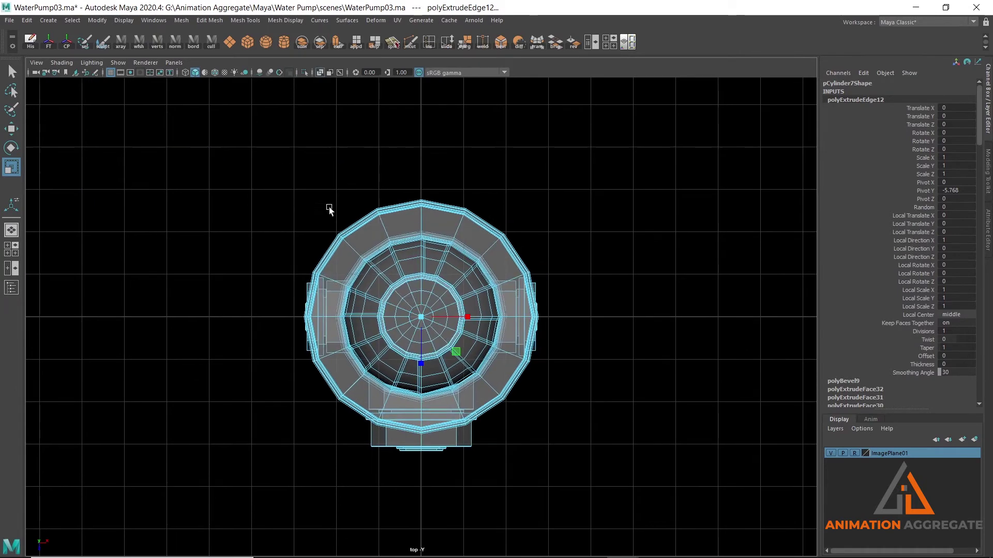
scroll(328, 211, up, 2)
drag(434, 319, 488, 325)
Re-angle the perspective view on the column base and begin another rim edge extrusion
key(space)
key(space)
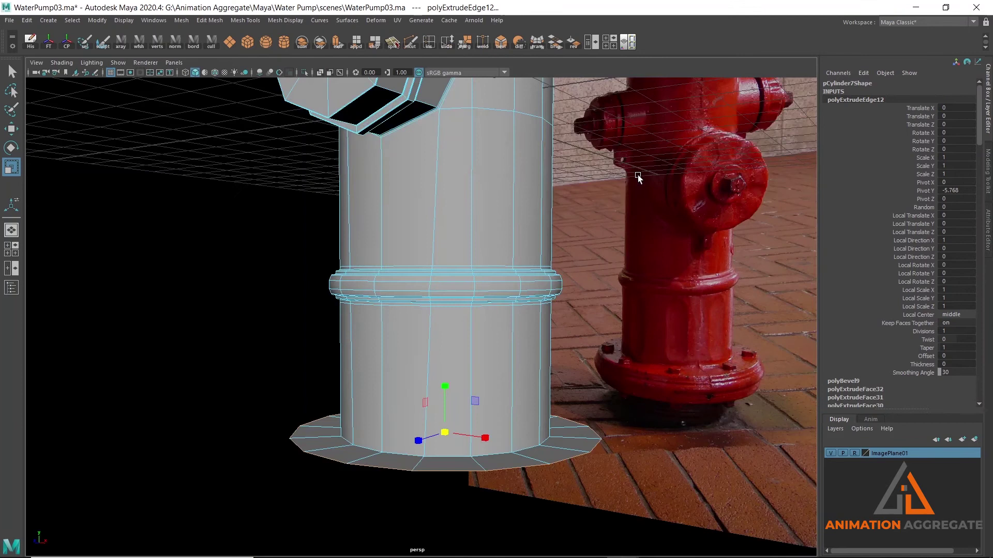
alt+drag(638, 177, 488, 288)
scroll(462, 296, up, 3)
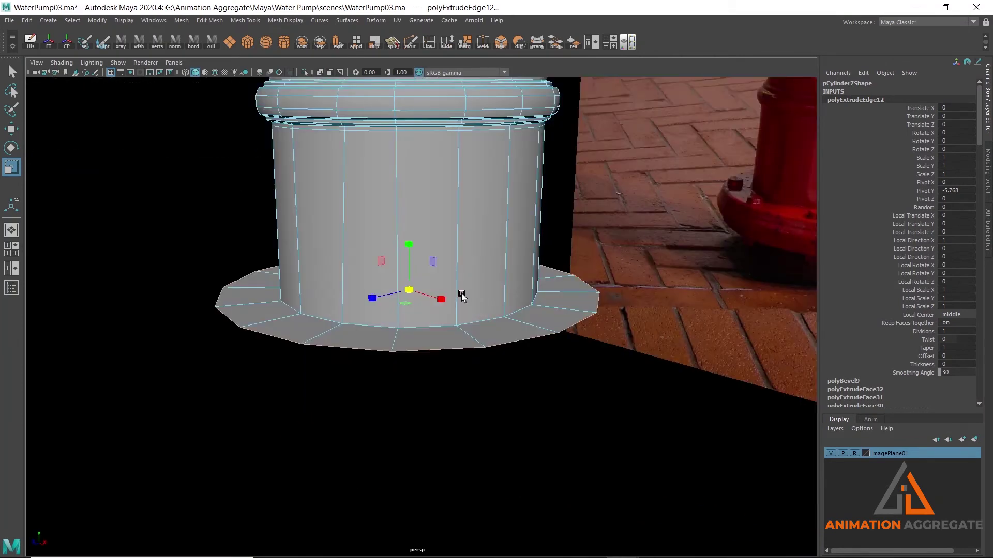
scroll(462, 296, down, 2)
mouse_move(476, 333)
alt+mouse_down()
mouse_move(432, 274)
mouse_move(229, 198)
alt+mouse_up()
shift+right_drag(230, 207, 232, 216)
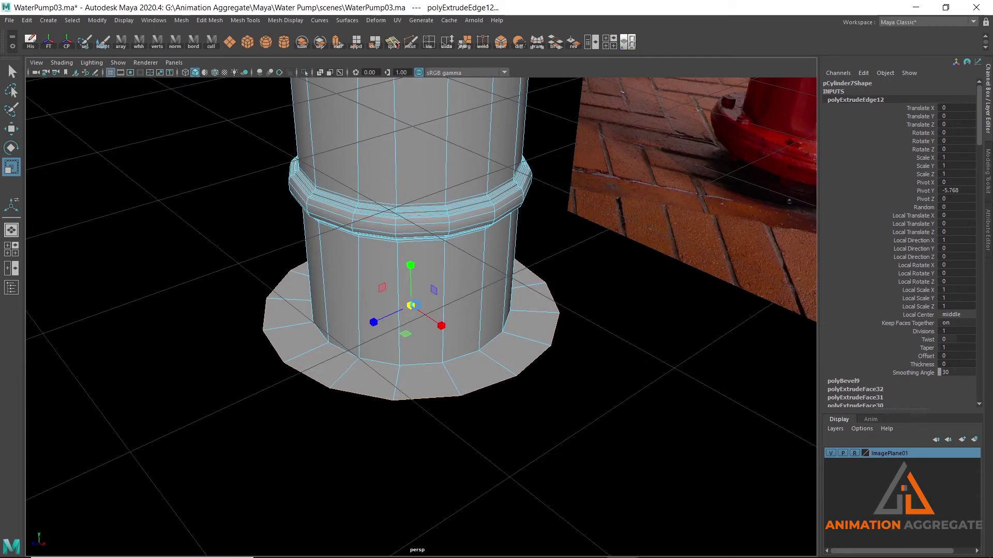
key(w)
scroll(507, 290, down, 3)
Raise the extruded flange edge to the flange's top in the front view
key(ctrl+e)
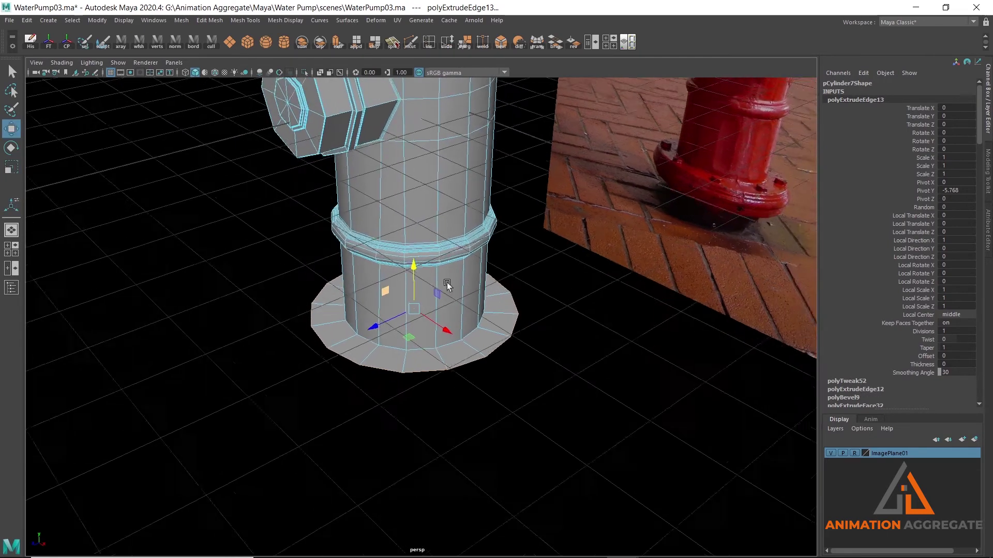
alt+drag(507, 290, 443, 270)
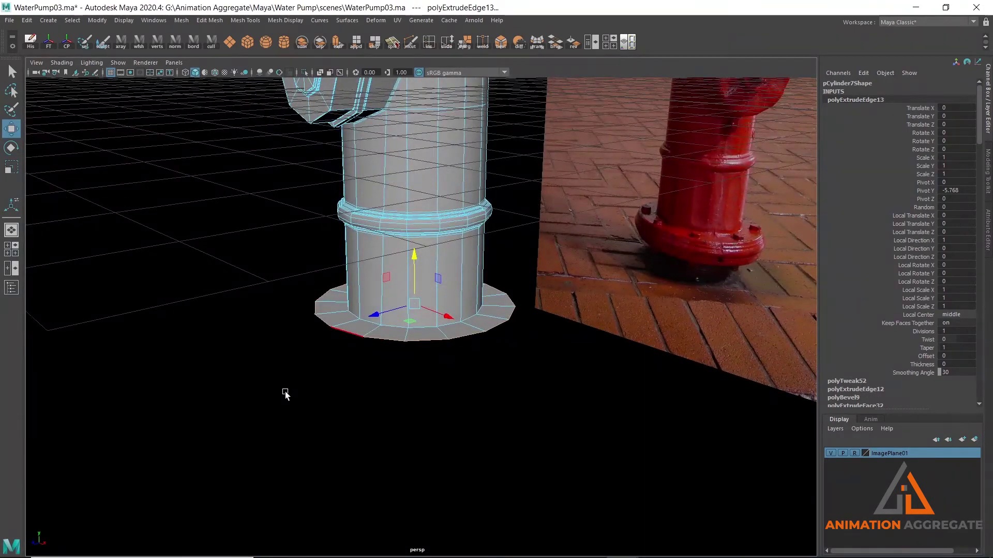
drag(285, 394, 374, 171)
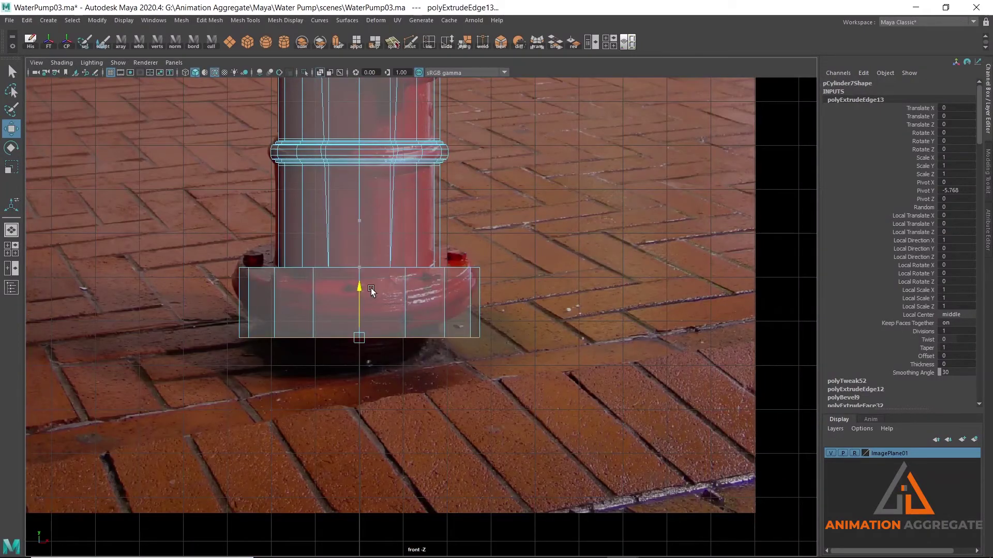
middle_drag(371, 287, 370, 275)
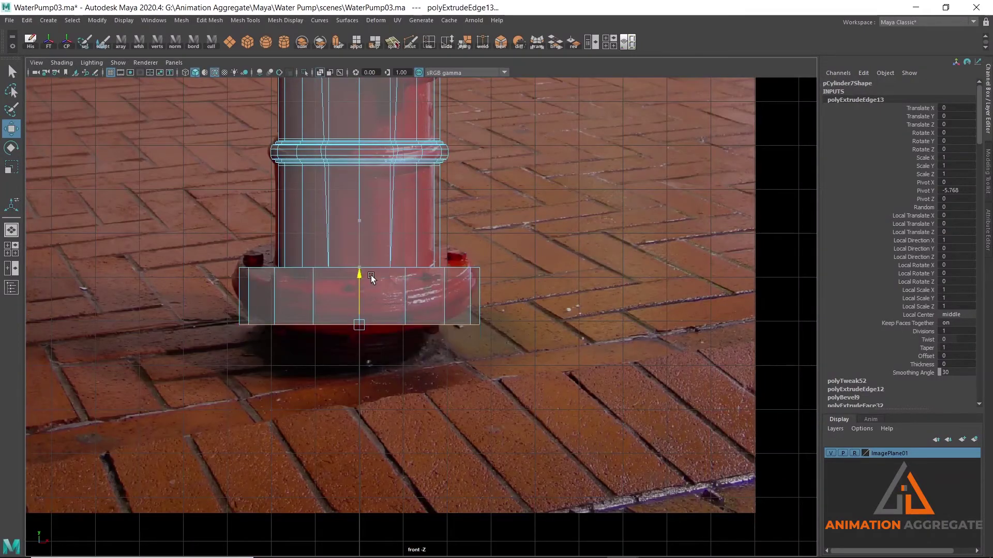
key(space)
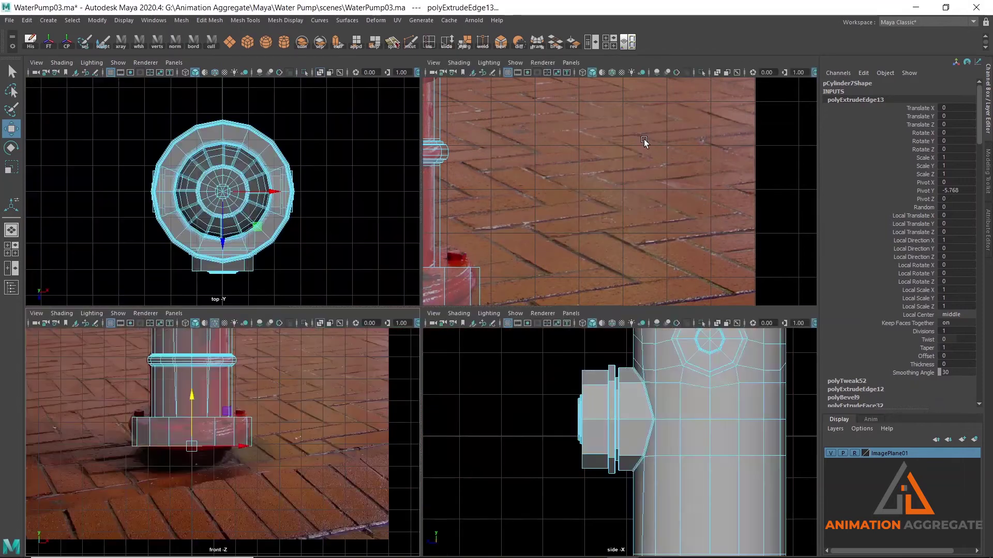
key(space)
Extrude the flange's bottom edge ring and shrink it toward the centre
alt+drag(644, 139, 215, 157)
shift+right_drag(216, 158, 215, 177)
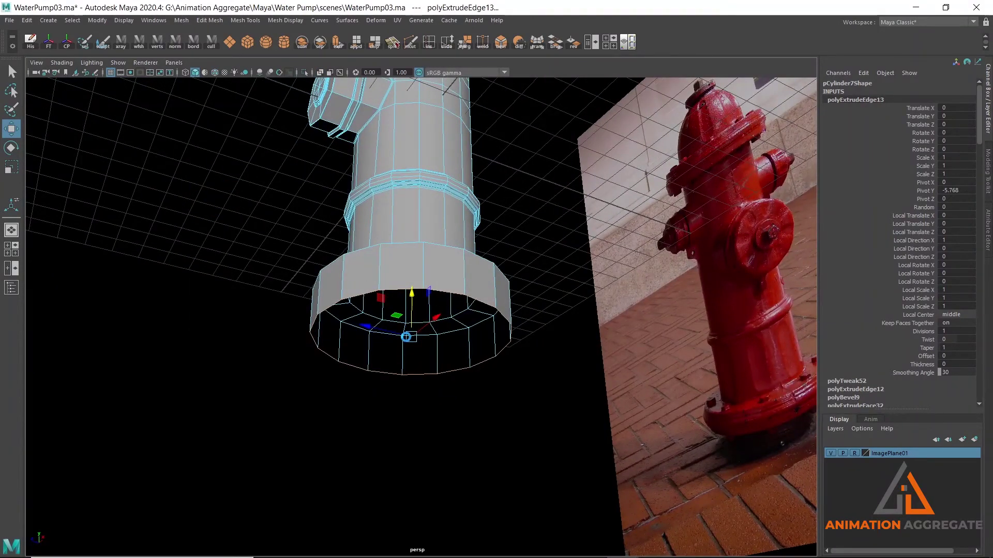
key(ctrl+e)
key(r)
drag(412, 337, 363, 331)
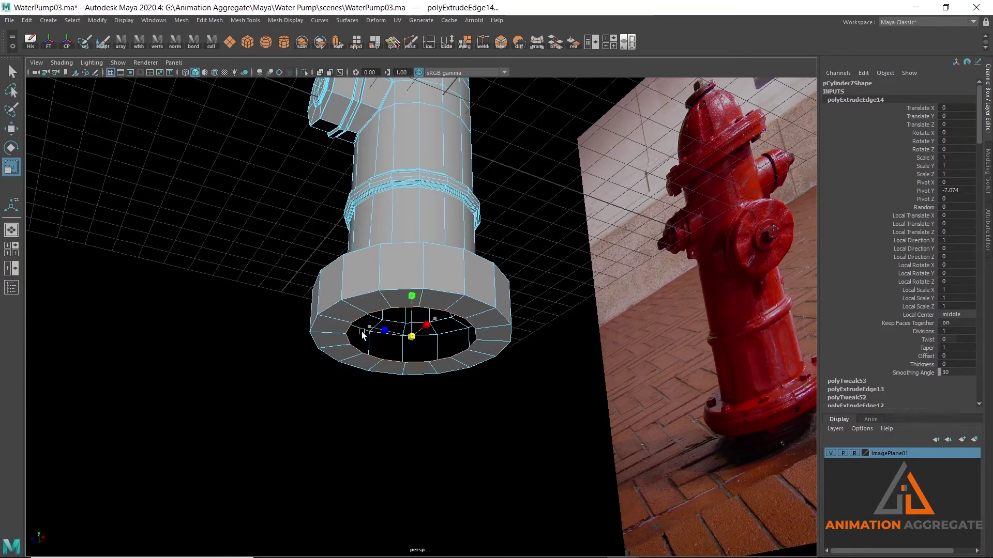
Extrude the inner ring again and pull it down into a narrower lower step
alt+drag(361, 332, 361, 266)
shift+right_drag(220, 200, 219, 226)
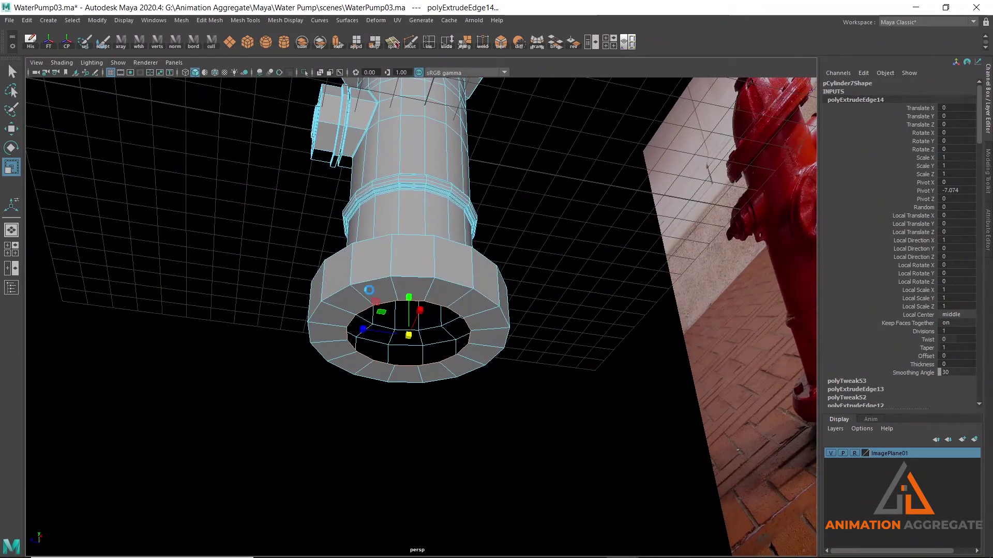
key(w)
mouse_move(409, 300)
shift+mouse_down()
mouse_move(409, 324)
mouse_move(400, 270)
shift+mouse_up()
right_drag(400, 270, 434, 241)
mouse_move(434, 240)
alt+mouse_down()
mouse_move(394, 285)
mouse_move(395, 337)
alt+mouse_up()
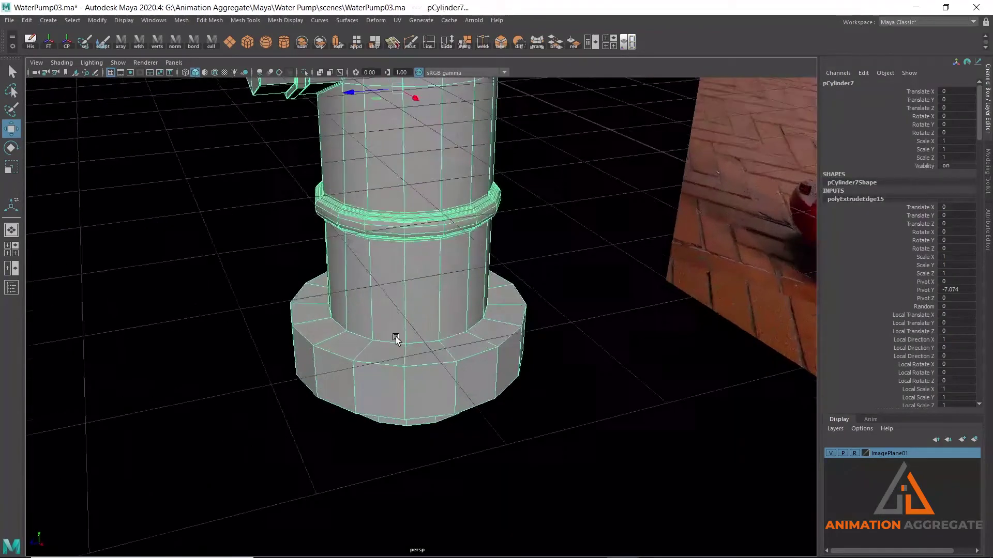
alt+right_drag(395, 337, 451, 302)
alt+drag(722, 269, 454, 189)
Select the flange's side face ring and extrude it with a 0.16 offset
alt+right_drag(454, 188, 410, 295)
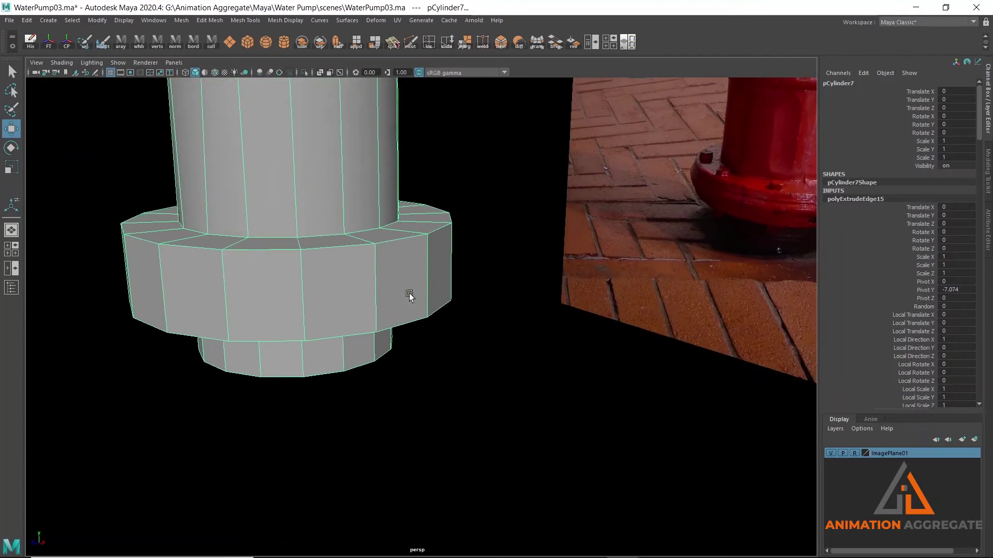
right_click(377, 263)
click(377, 291)
double_click(322, 281)
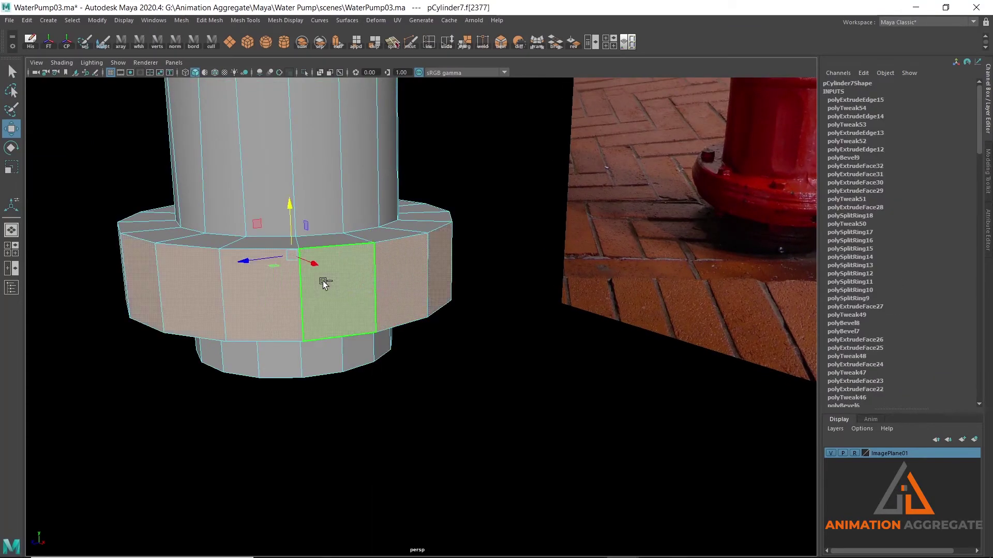
shift+right_drag(108, 170, 108, 196)
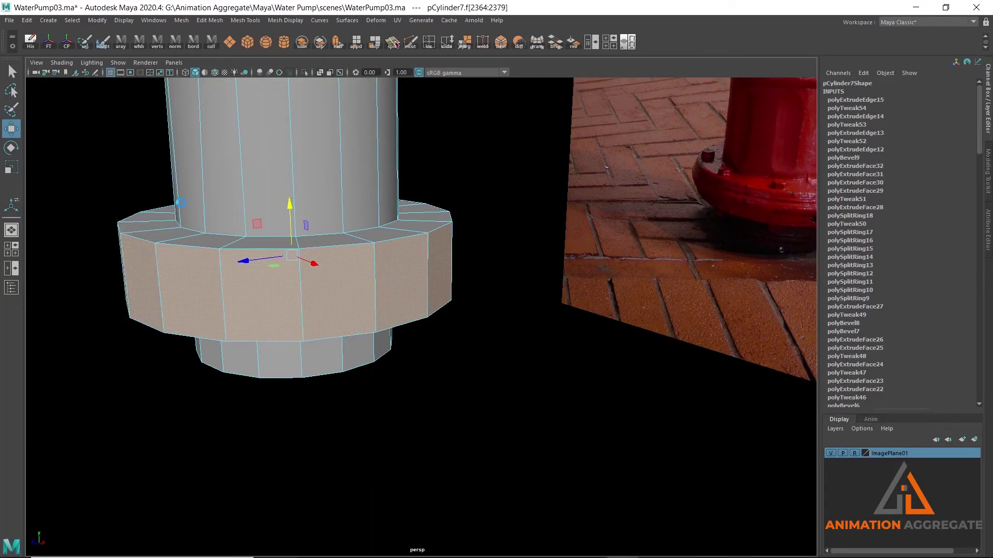
alt+middle_drag(290, 204, 321, 204)
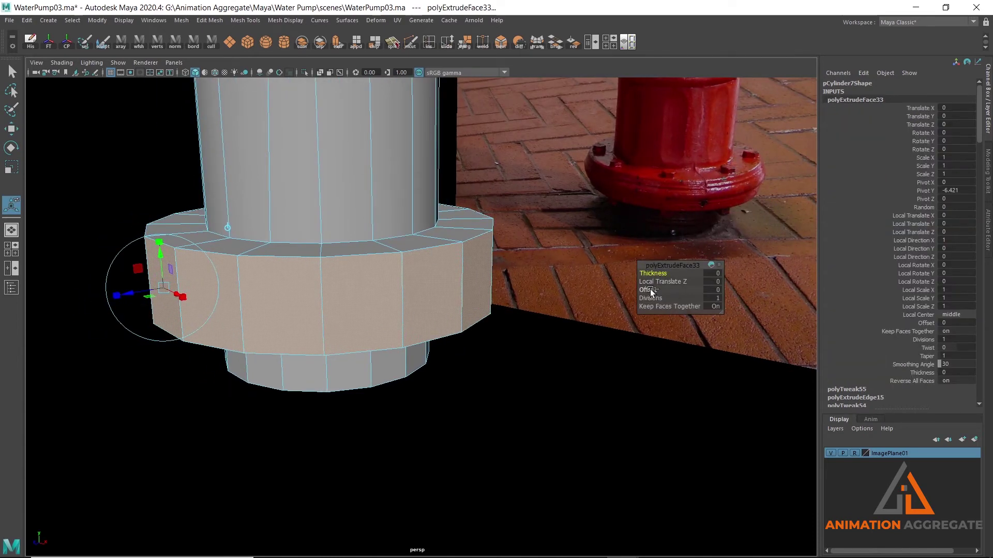
drag(650, 290, 658, 290)
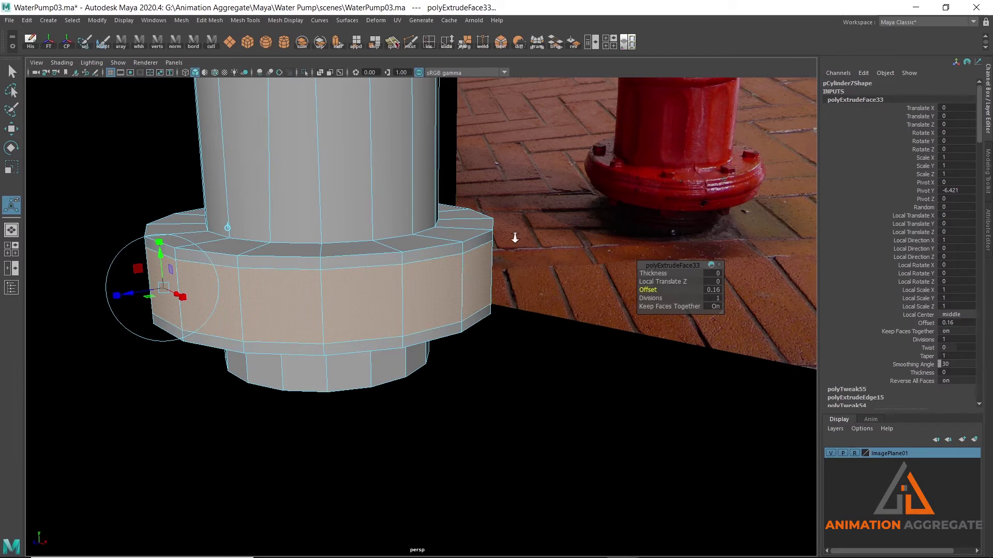
Zoom out and switch to a maximized front view in object selection
scroll(643, 207, down, 3)
scroll(671, 228, down, 1)
scroll(671, 228, down, 4)
scroll(569, 248, down, 2)
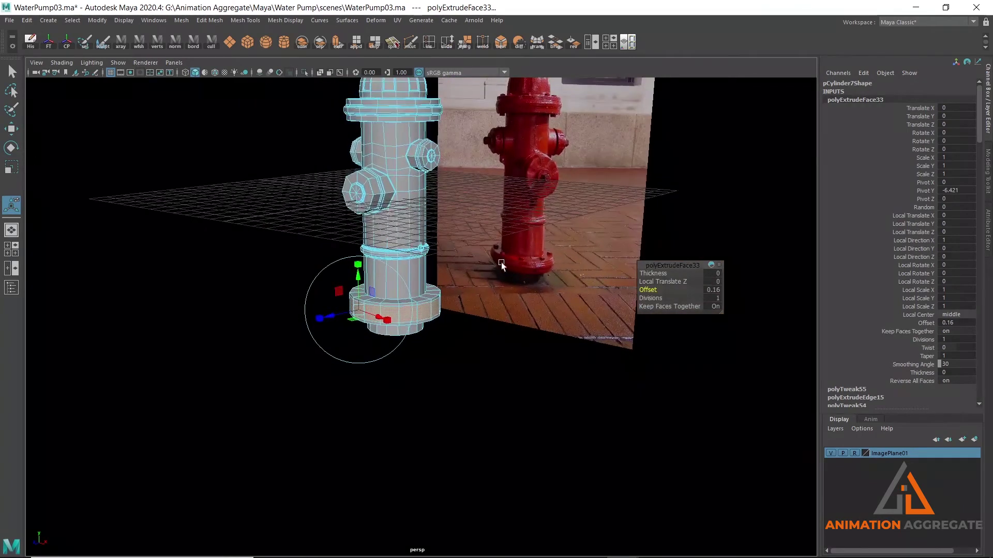
alt+drag(398, 277, 268, 401)
key(space)
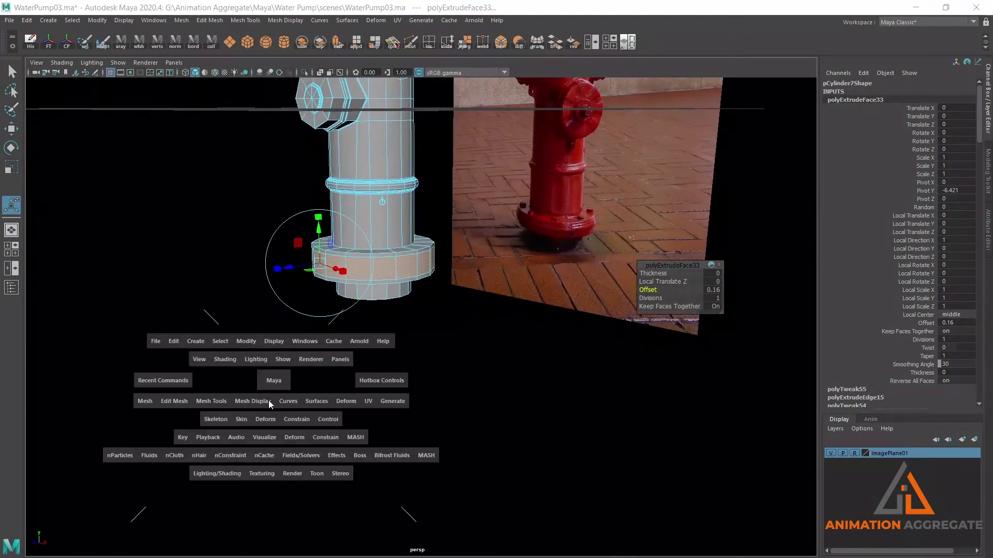
key(space)
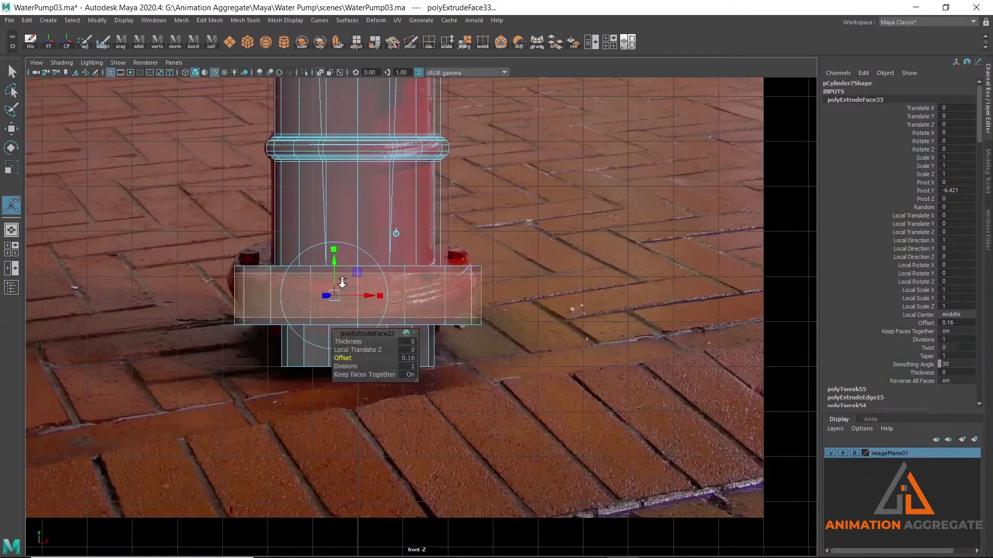
key(q)
key(F8)
Select the flange's lower vertex ring and move it up slightly
right_click(442, 263)
click(393, 262)
drag(141, 288, 510, 333)
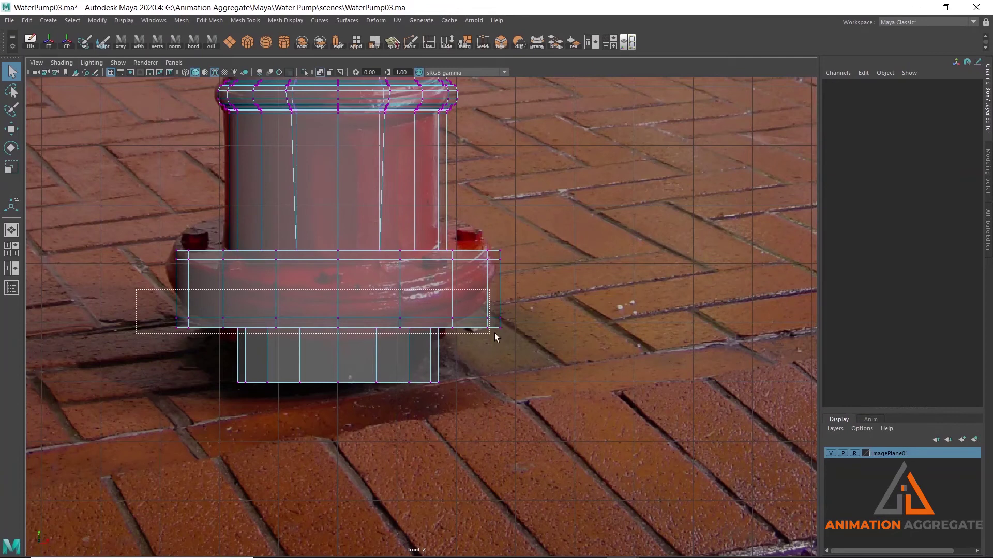
key(w)
drag(335, 273, 332, 255)
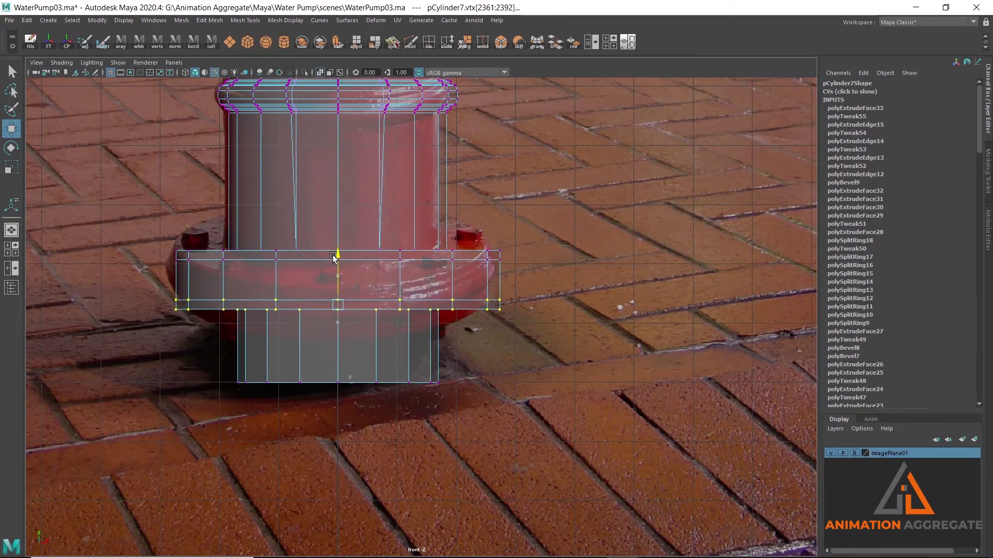
Back in perspective, extrude the flange band face ring again
right_drag(394, 266, 393, 288)
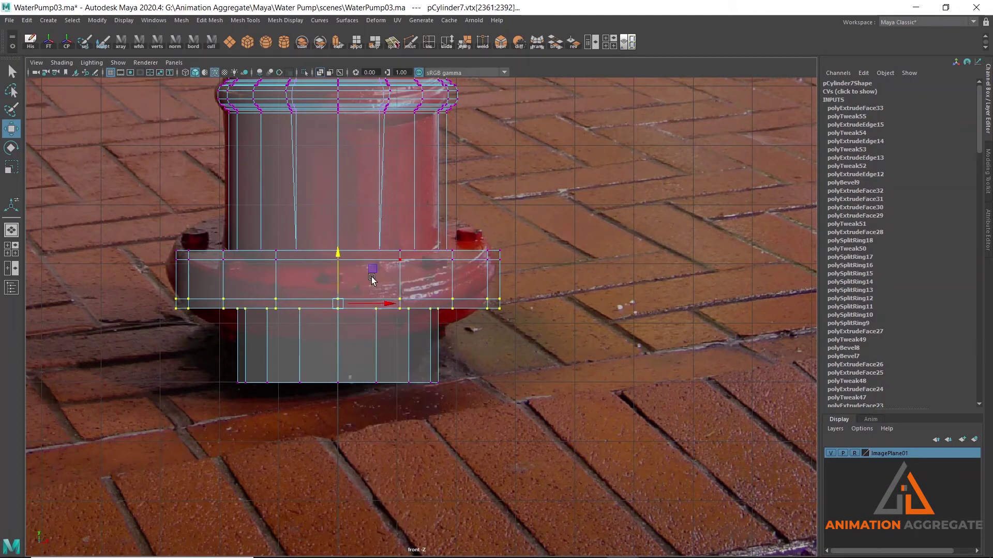
key(space)
drag(565, 221, 532, 228)
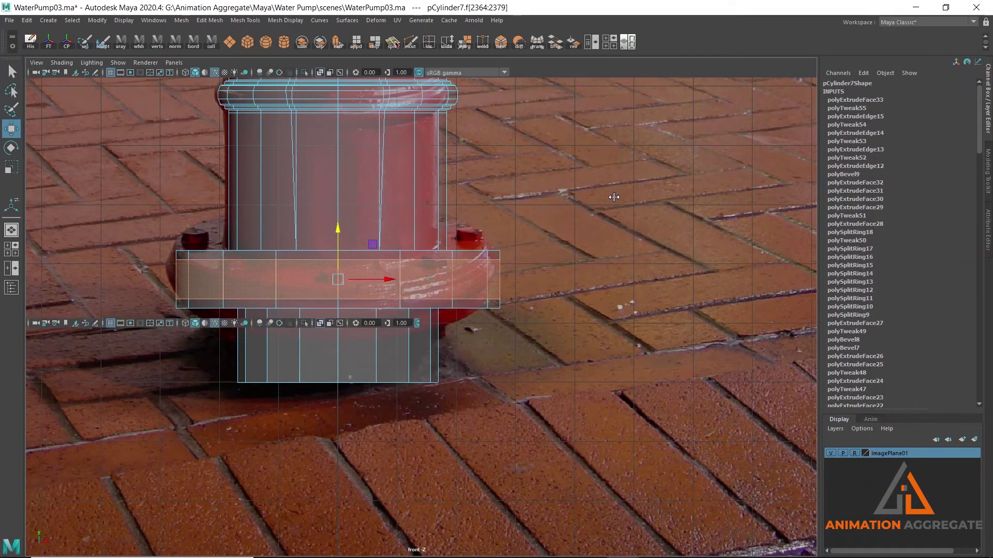
scroll(517, 264, up, 3)
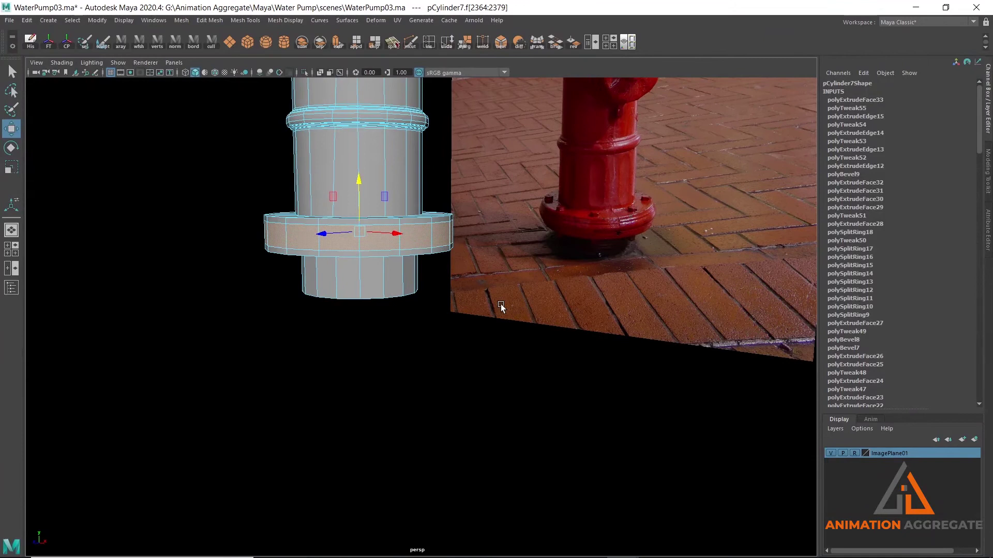
scroll(500, 304, up, 2)
shift+right_click(252, 158)
shift+right_drag(252, 161, 288, 182)
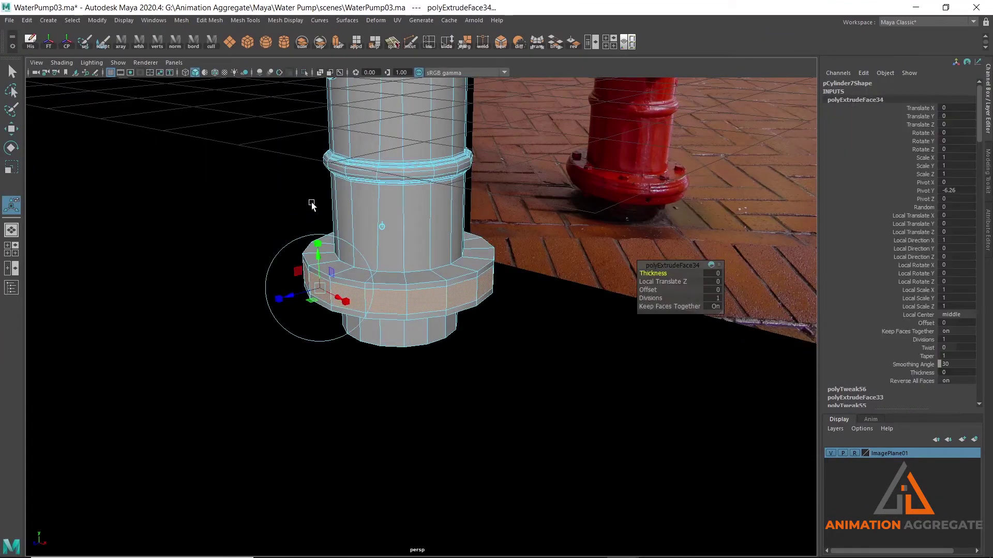
Set the band extrusion thickness to 0.05, then add another extrusion inset by 0.12
scroll(207, 271, up, 3)
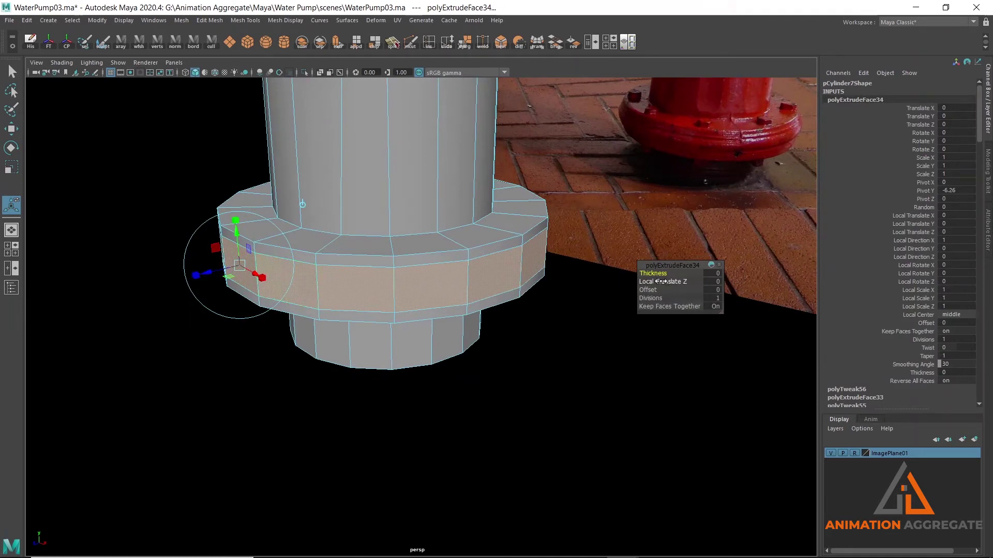
drag(656, 273, 654, 273)
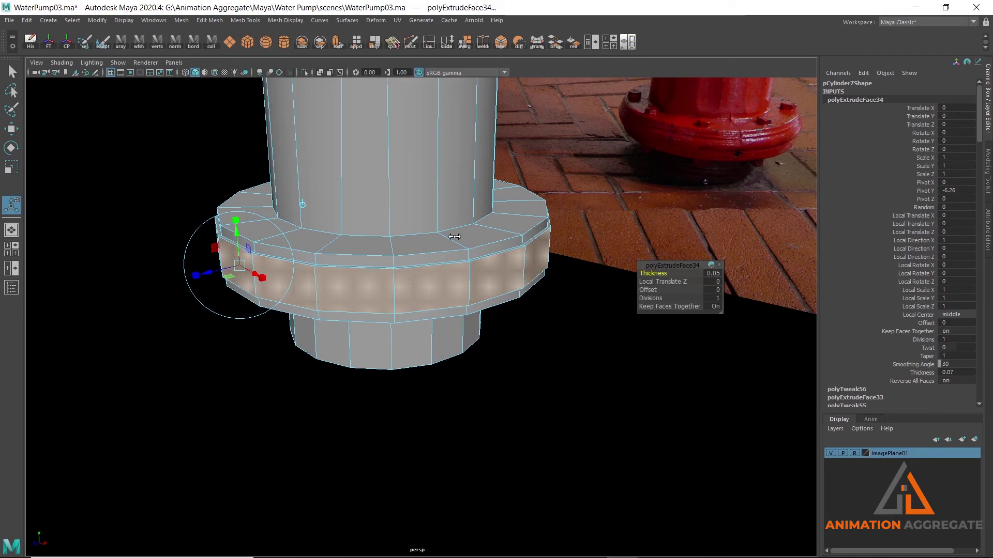
shift+right_drag(192, 138, 193, 166)
alt+drag(361, 230, 313, 201)
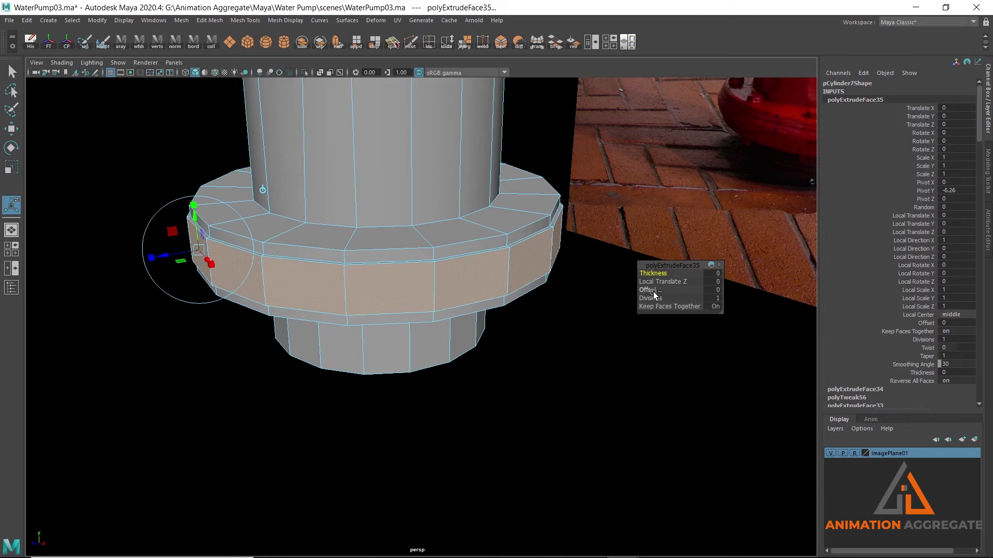
drag(654, 290, 659, 291)
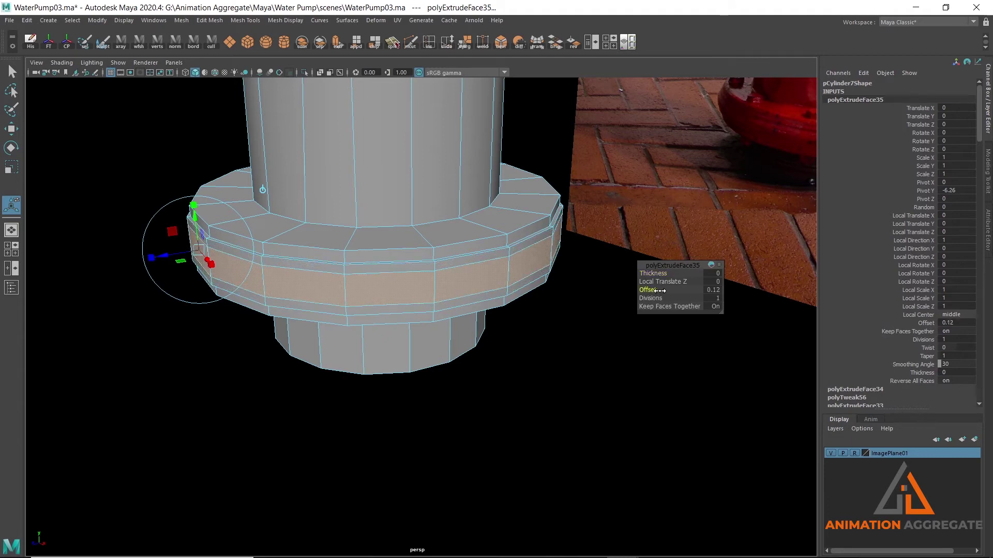
alt+drag(491, 267, 451, 247)
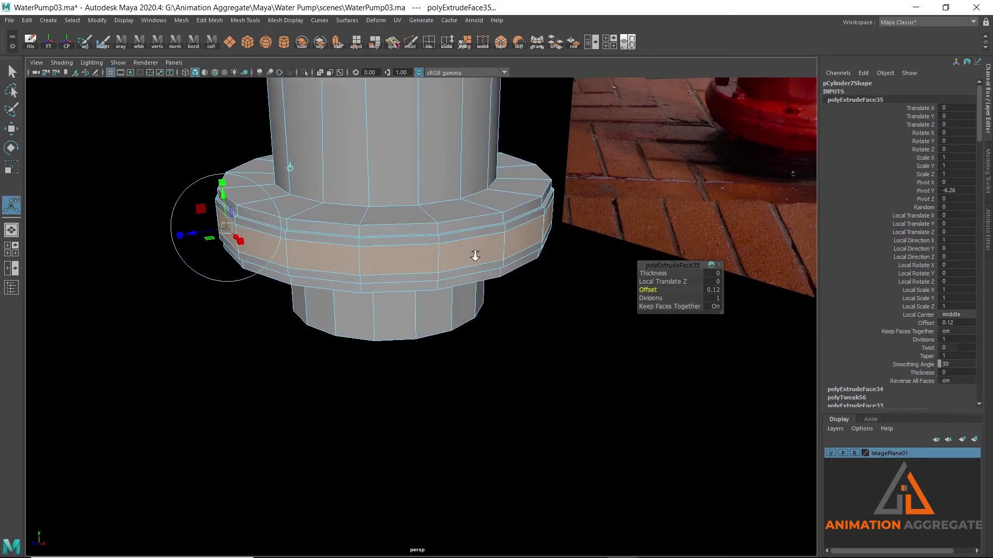
Extrude the band again pushed out to 0.06 thickness, then repeat the extrusion
shift+right_drag(145, 172, 146, 175)
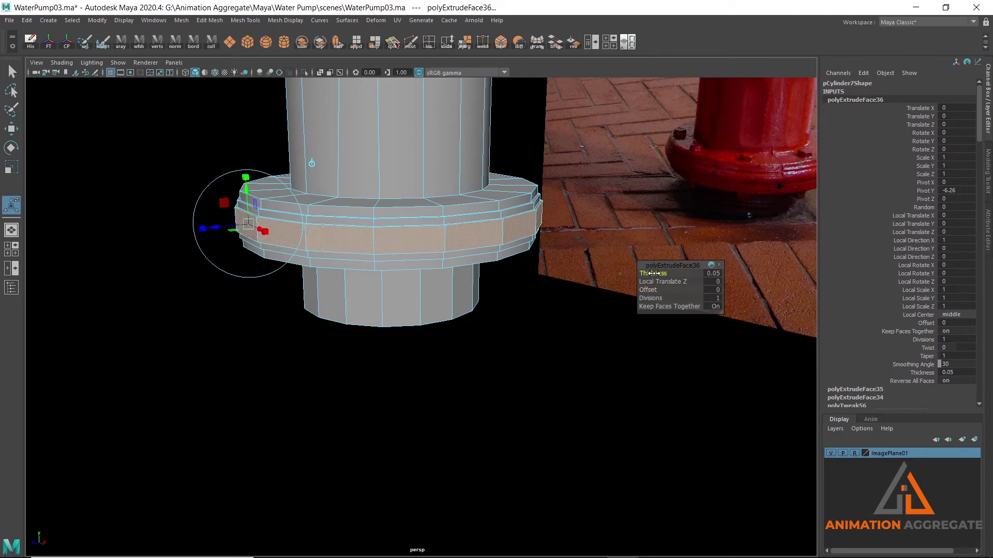
scroll(569, 304, up, 1)
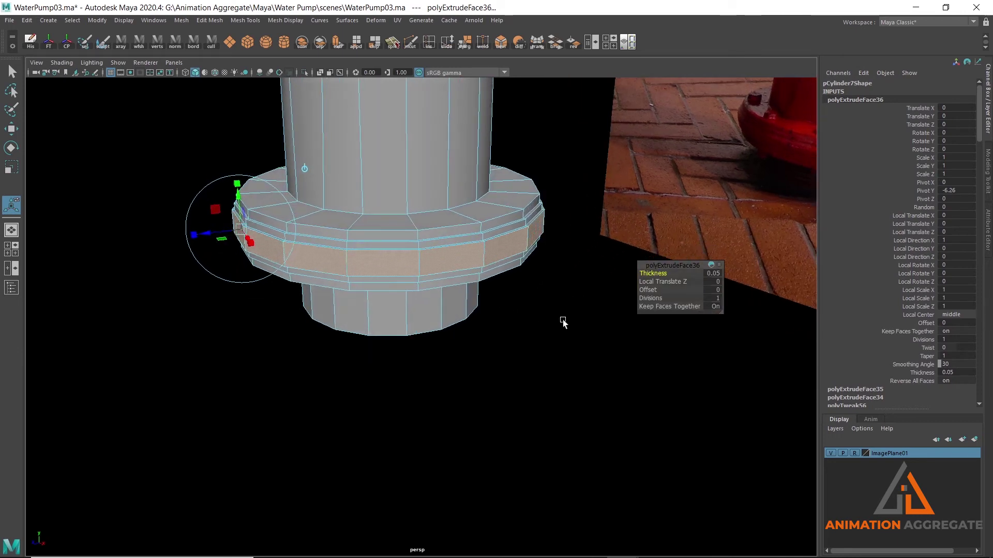
scroll(503, 297, up, 1)
scroll(459, 303, up, 3)
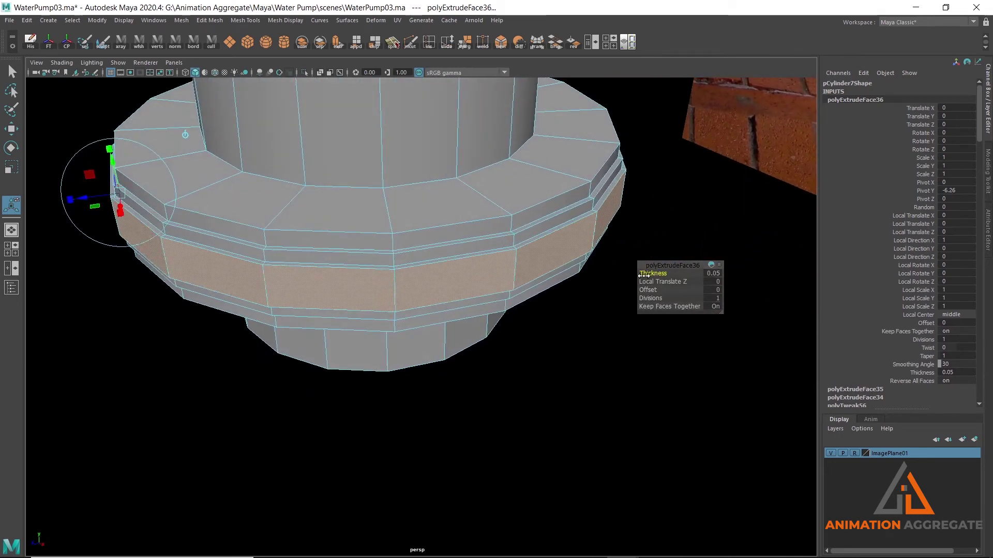
drag(653, 274, 641, 275)
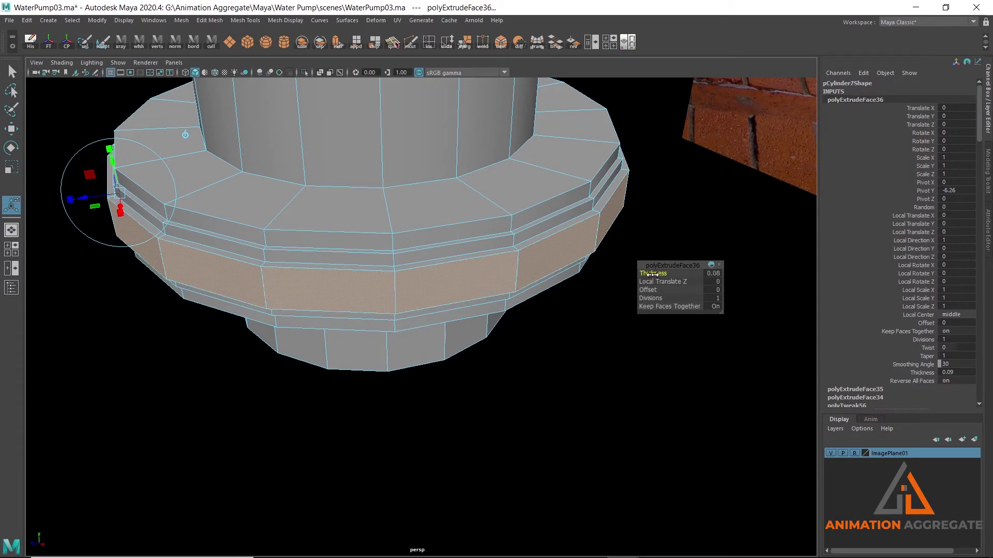
right_drag(599, 299, 599, 321)
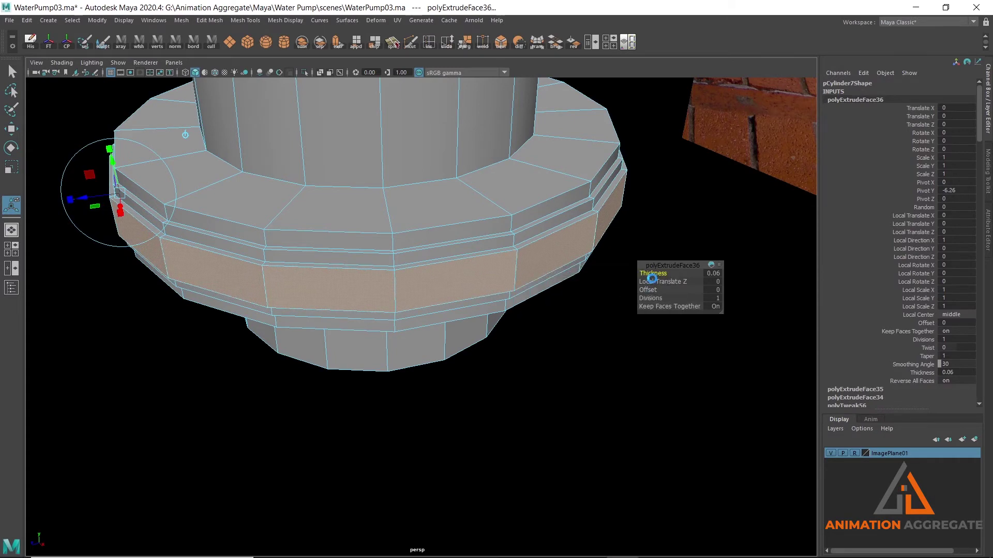
key(ctrl+e)
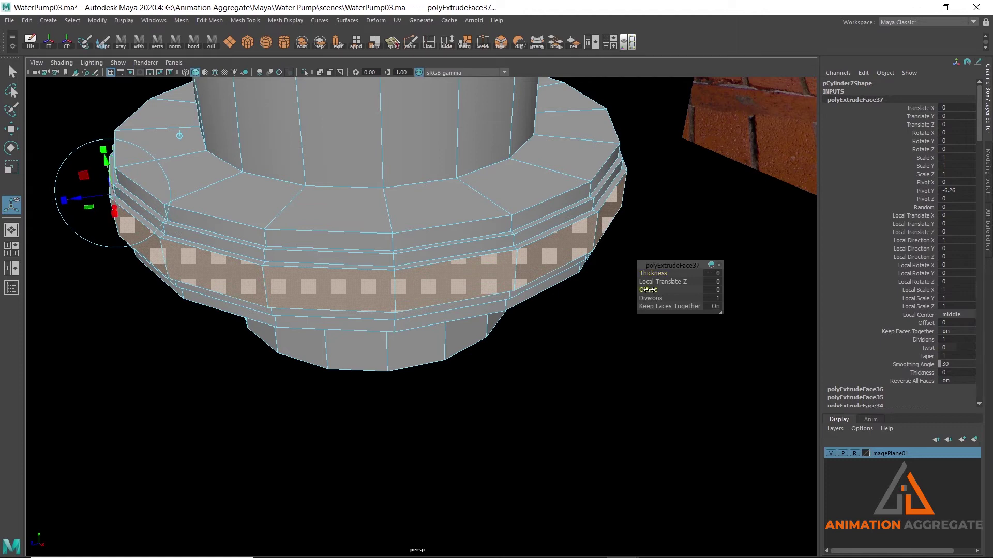
Give the latest band extrusion a 0.11 offset and 0.02 thickness
drag(648, 290, 651, 290)
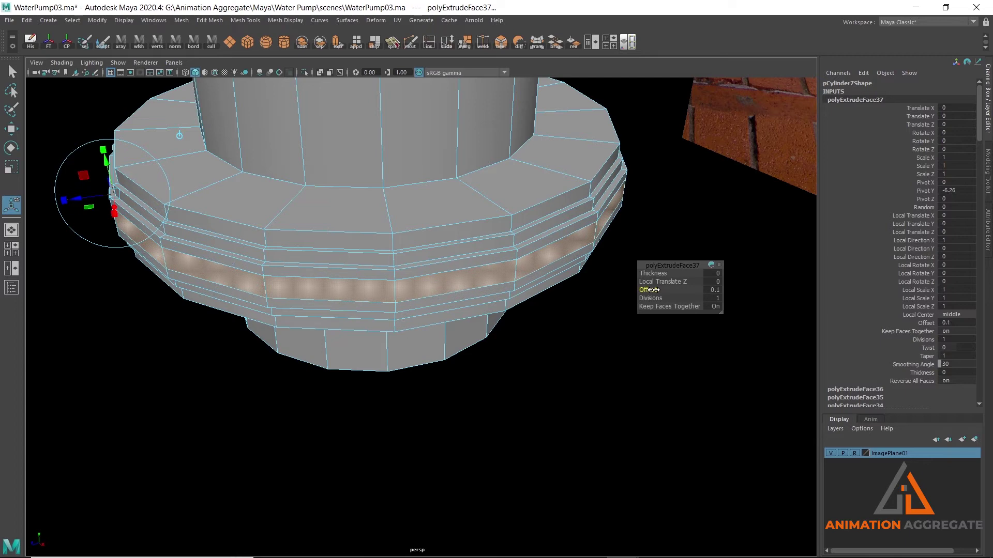
alt+drag(508, 267, 527, 266)
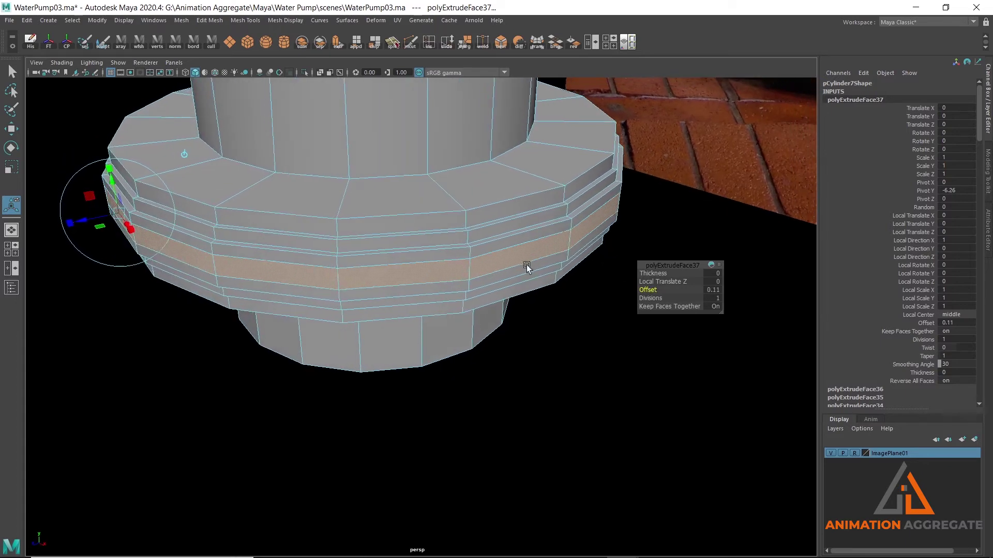
drag(650, 273, 651, 273)
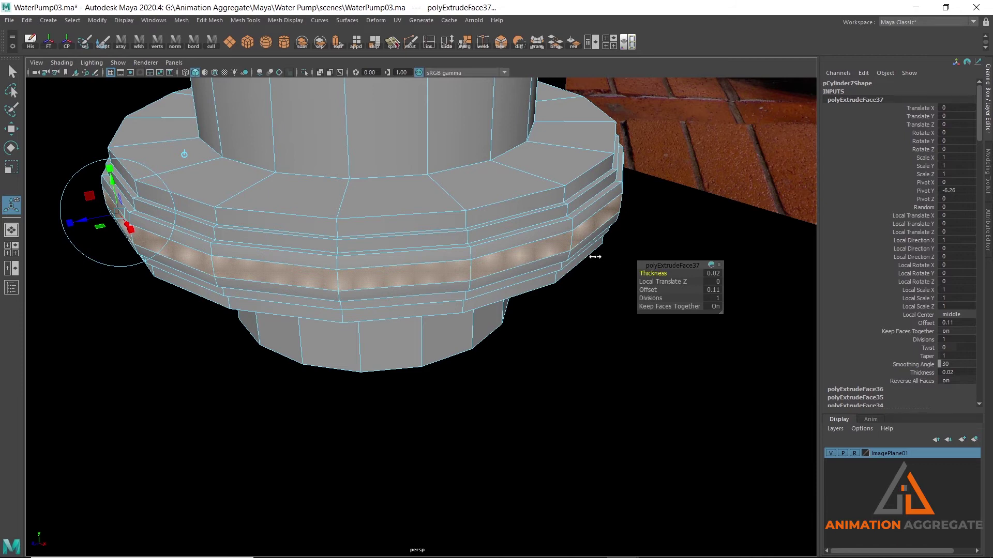
right_drag(509, 221, 556, 207)
alt+drag(556, 207, 513, 243)
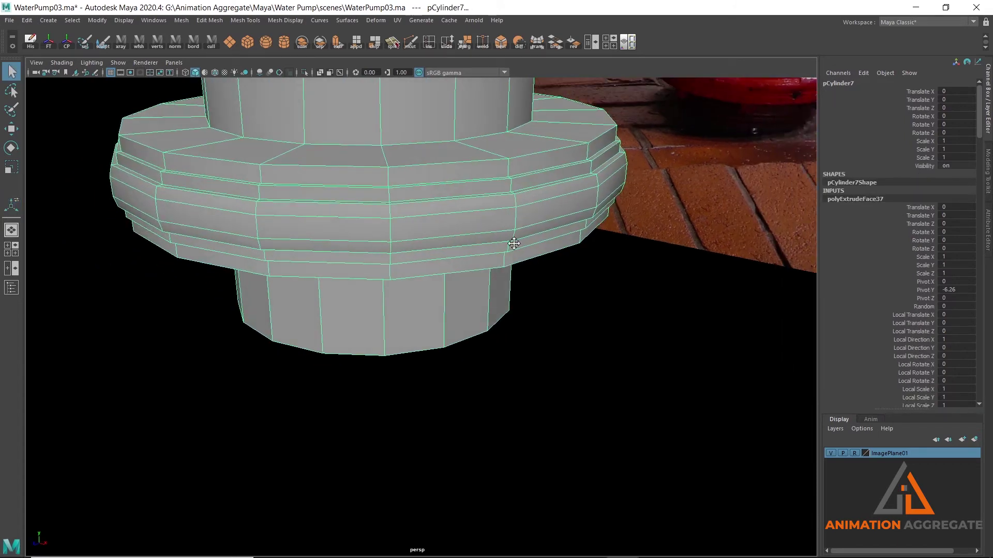
key(ctrl+z)
key(ctrl+z)
key(ctrl+z)
key(ctrl+z)
key(ctrl+z)
key(ctrl+z)
key(ctrl+z)
key(ctrl+z)
key(ctrl+z)
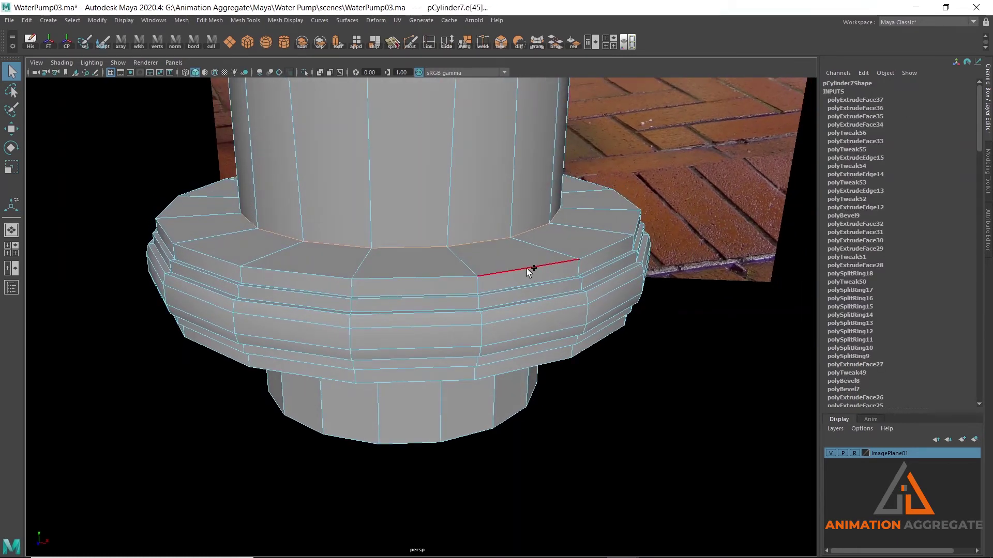
alt+right_drag(527, 284, 573, 362)
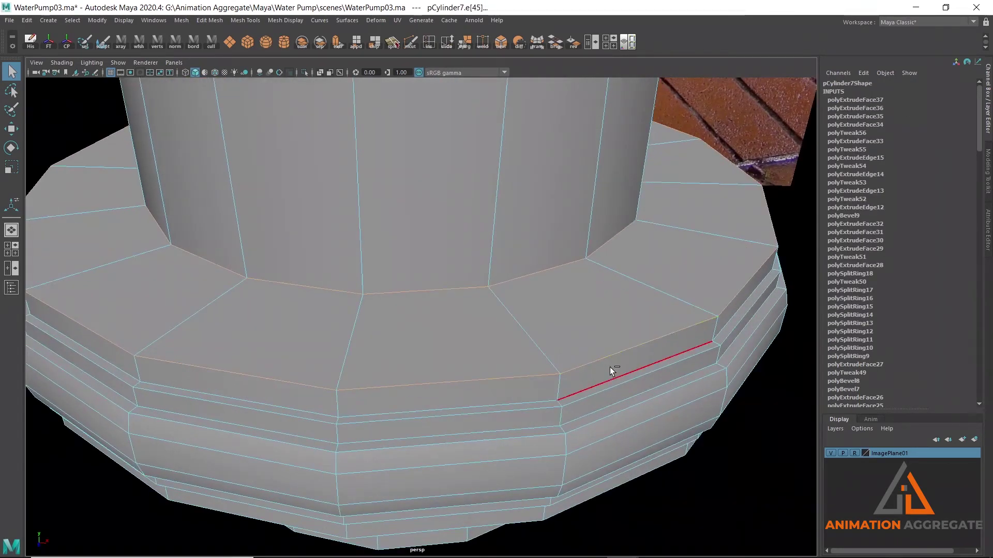
key(ctrl+z)
key(ctrl+z)
key(ctrl+z)
key(ctrl+z)
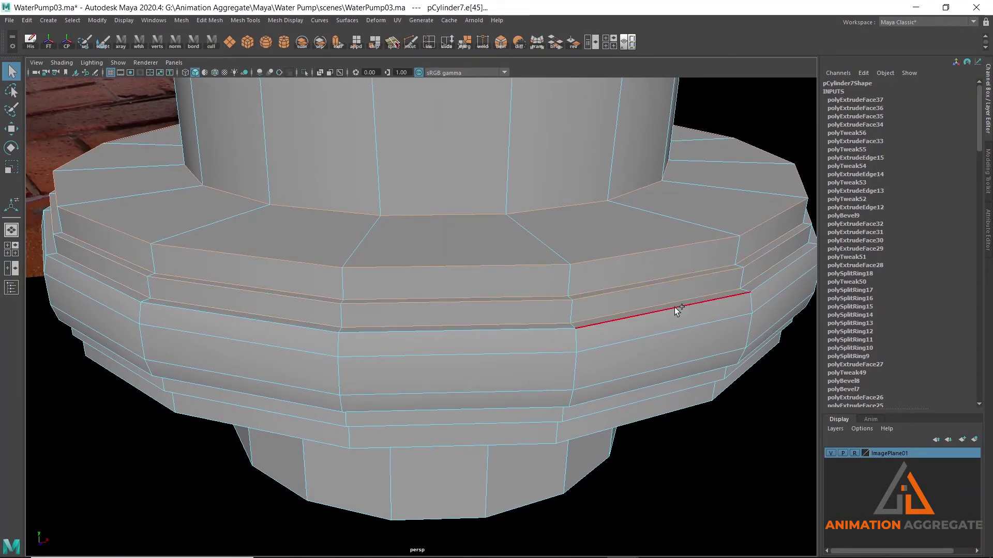
Pick the flange's four step edge rings, checking them from above and below
click(674, 307)
mouse_move(675, 307)
alt+mouse_down()
mouse_move(600, 225)
mouse_move(532, 288)
alt+mouse_up()
click(457, 272)
click(456, 251)
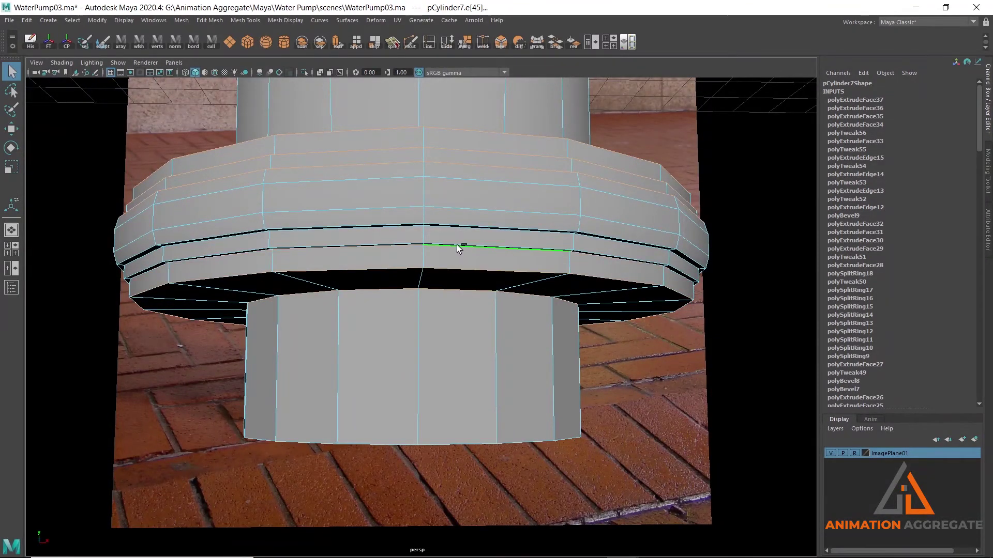
click(458, 231)
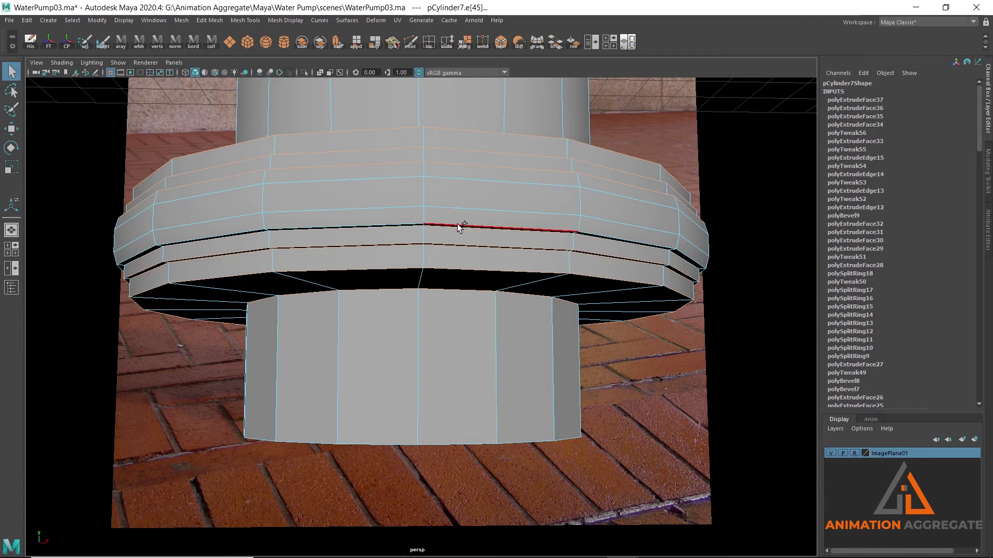
mouse_move(467, 252)
alt+mouse_down()
mouse_move(444, 225)
mouse_move(416, 262)
alt+mouse_up()
mouse_move(378, 281)
alt+mouse_down()
mouse_move(618, 266)
mouse_move(628, 306)
alt+mouse_up()
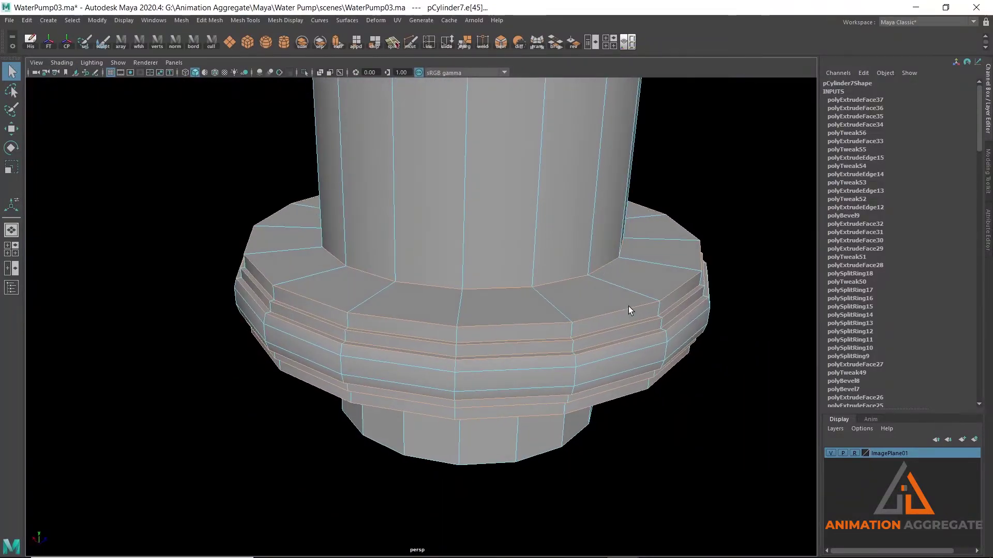
Bevel the selected flange step edges with 3 segments
key(y)
key(ctrl+b)
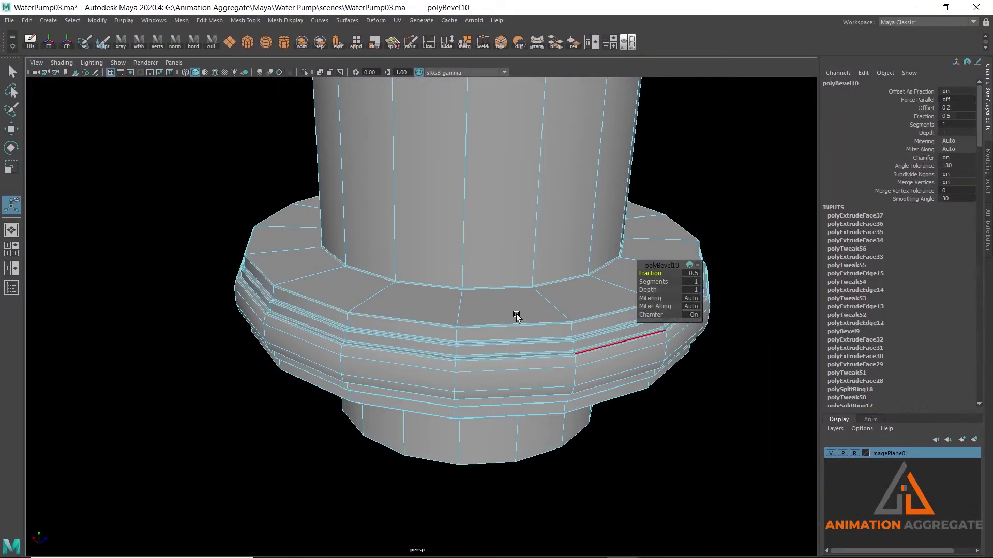
scroll(517, 313, up, 3)
scroll(421, 282, up, 2)
scroll(404, 282, up, 2)
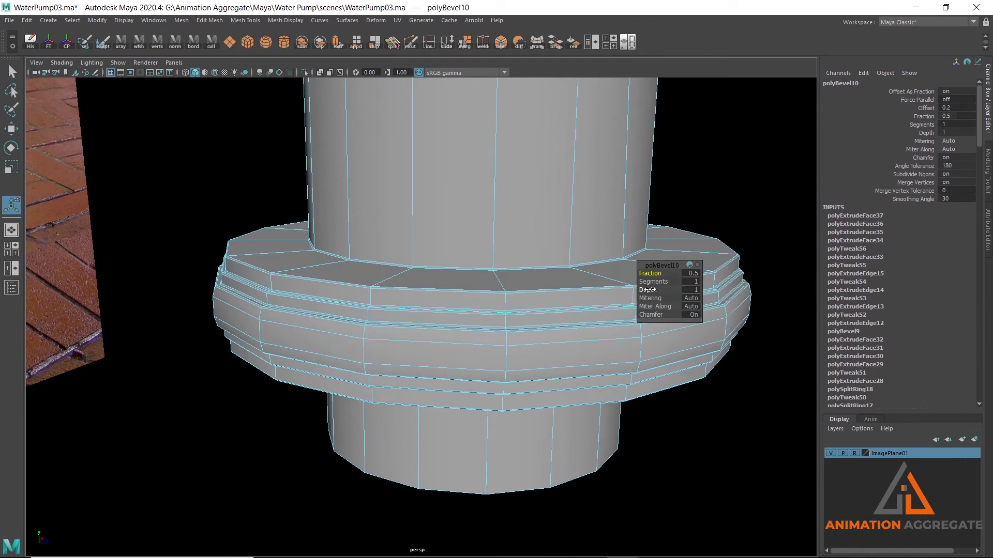
drag(659, 283, 661, 283)
Return to object mode, preview the smoothed base, and select pipe mesh pCylinder7
right_drag(527, 183, 580, 155)
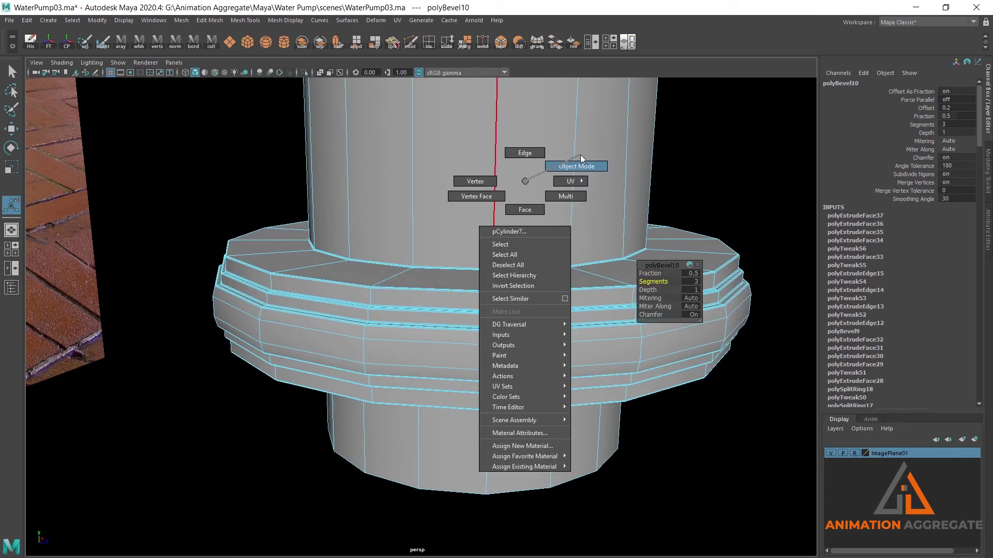
scroll(380, 133, down, 3)
scroll(381, 134, down, 2)
scroll(482, 234, down, 2)
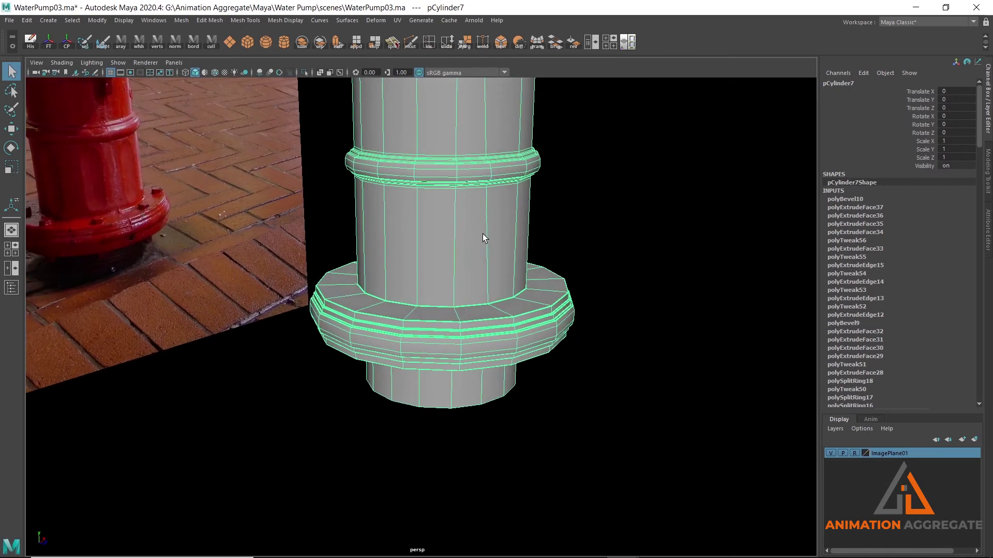
key(3)
click(635, 271)
mouse_move(634, 271)
alt+mouse_down()
mouse_move(532, 237)
mouse_move(377, 280)
mouse_move(434, 277)
mouse_move(381, 266)
mouse_move(439, 342)
mouse_move(437, 328)
alt+mouse_up()
scroll(431, 334, up, 2)
click(436, 328)
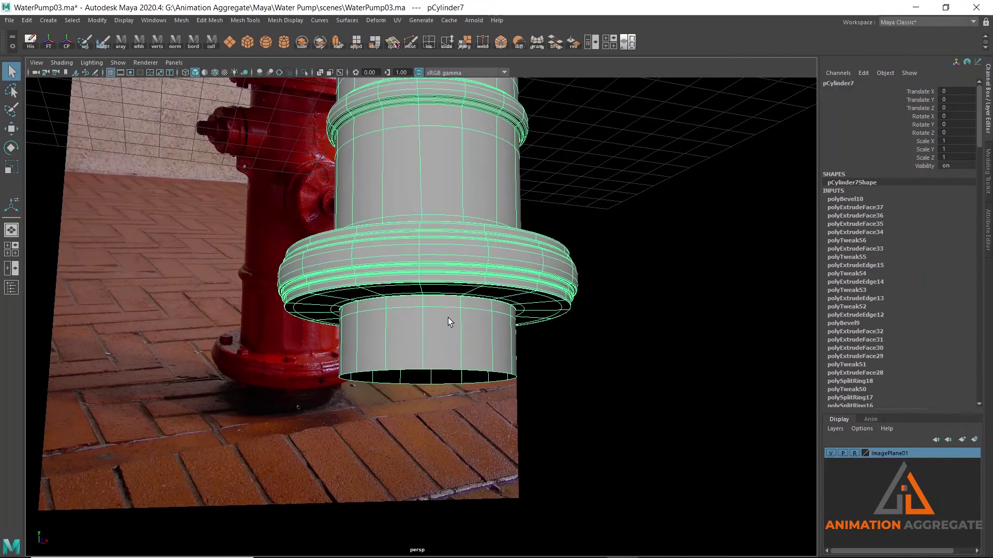
Insert two edge loops around the lower cylinder with the Insert Edge Loop Tool
shift+right_drag(455, 321, 453, 328)
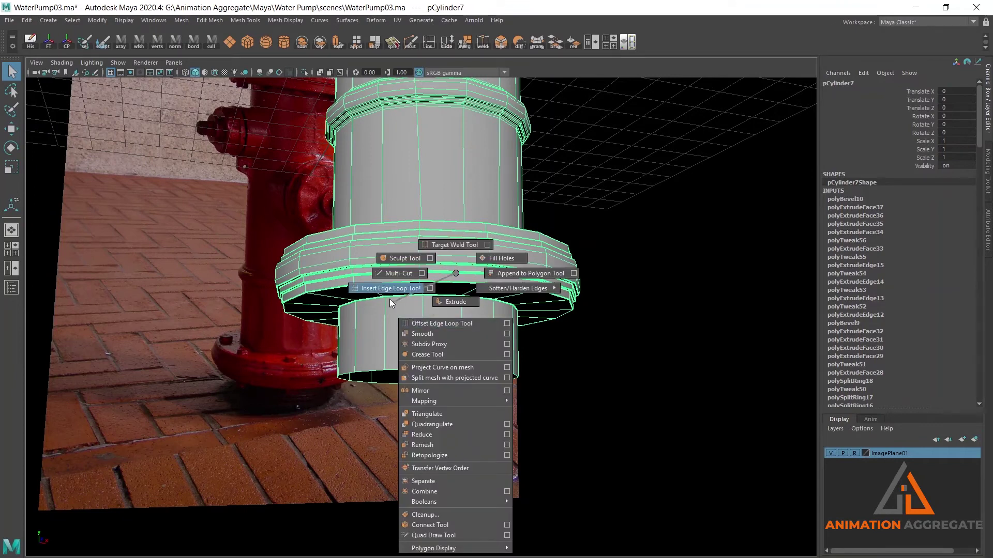
mouse_move(453, 328)
alt+mouse_down()
mouse_move(401, 295)
mouse_move(310, 378)
alt+mouse_up()
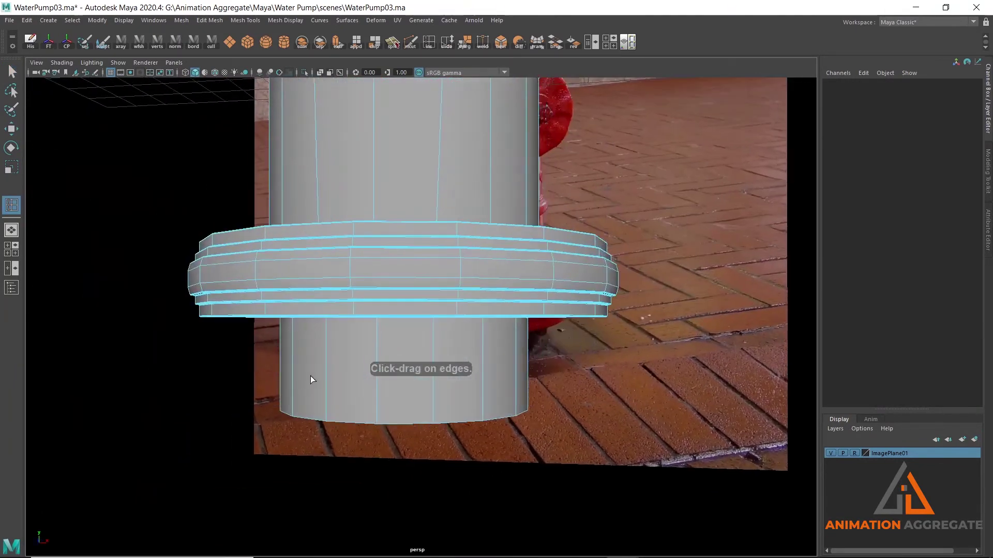
click(292, 365)
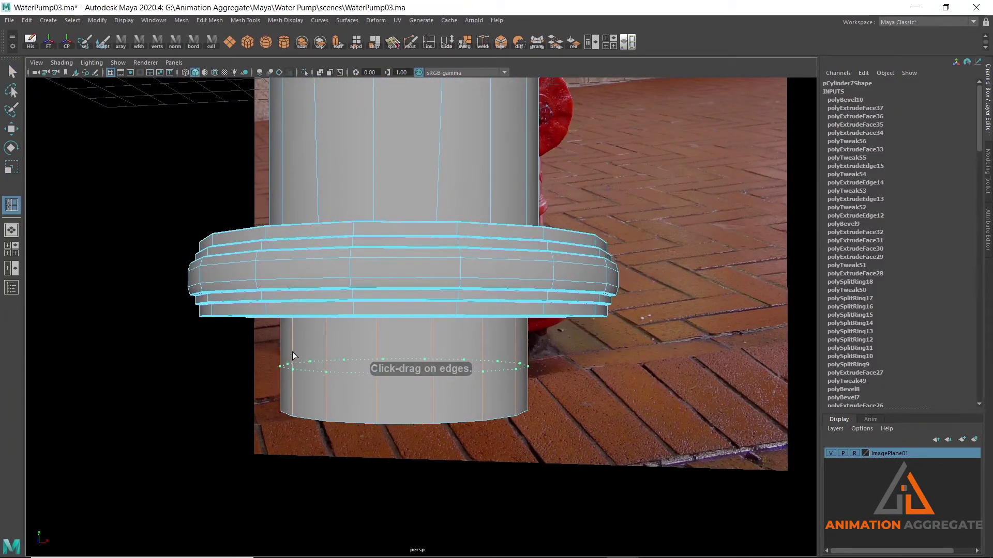
click(292, 352)
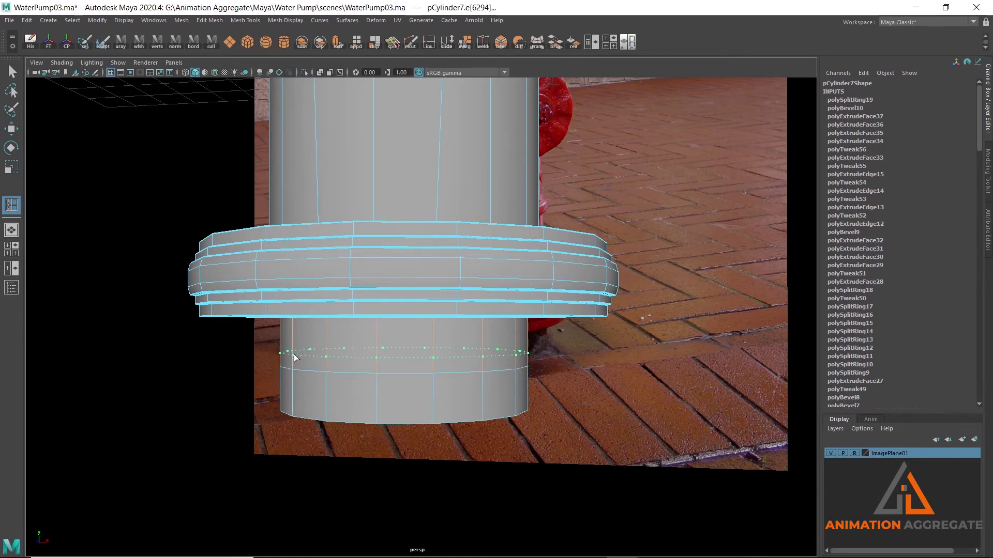
click(369, 343)
Reselect the hydrant cylinder and add another horizontal edge loop on the lower cylinder
mouse_move(365, 337)
alt+mouse_down()
mouse_move(365, 327)
mouse_move(404, 348)
alt+mouse_up()
right_drag(445, 281, 404, 369)
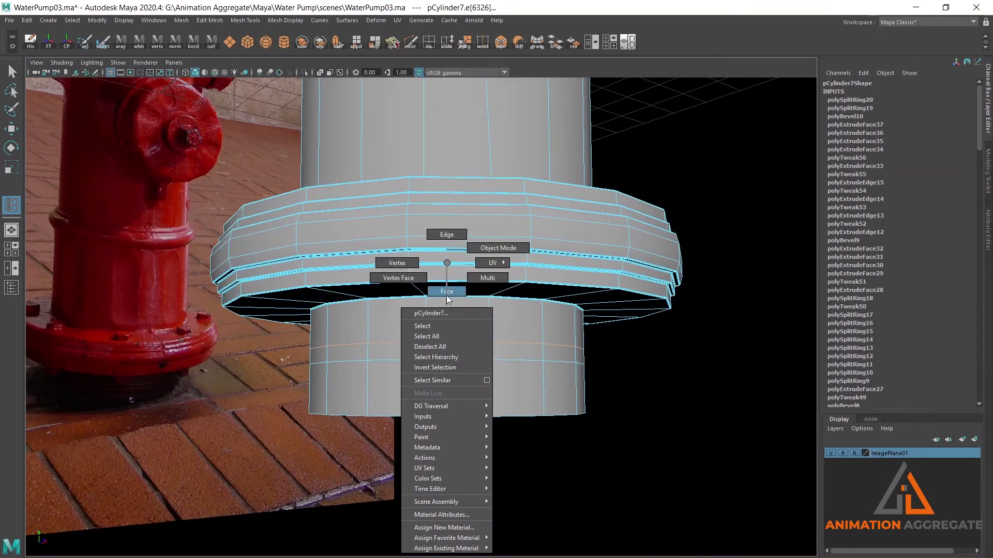
click(392, 359)
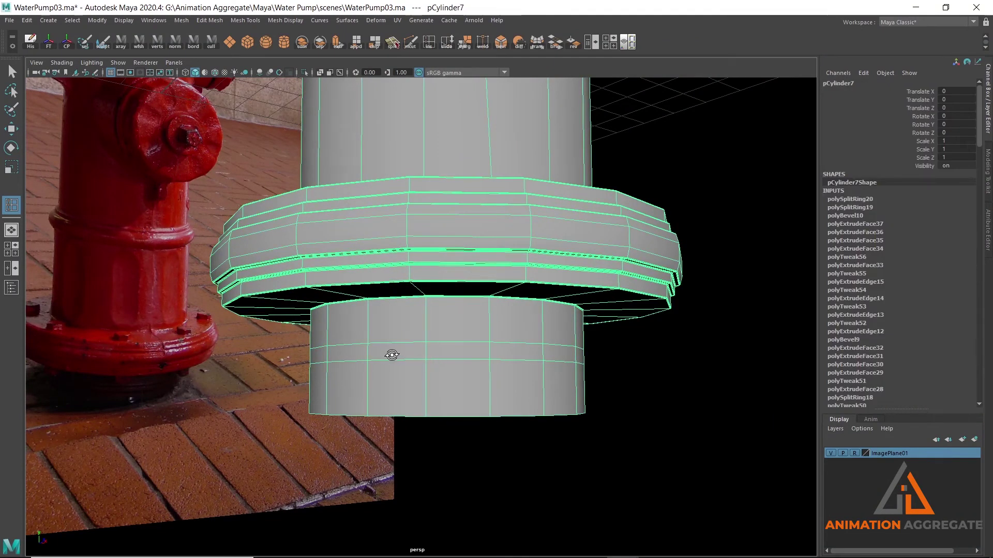
alt+drag(391, 355, 361, 357)
right_drag(354, 269, 385, 363)
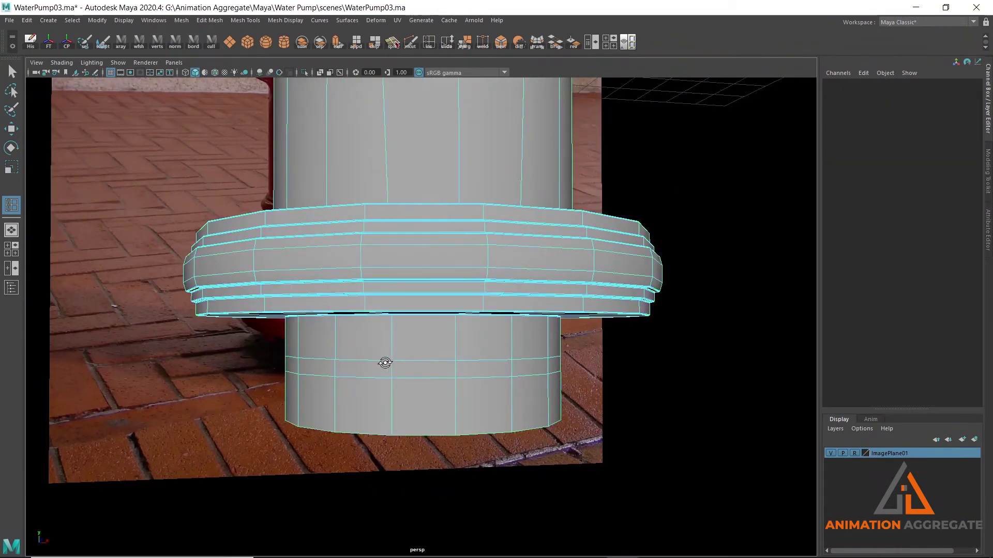
alt+drag(385, 362, 312, 390)
click(298, 391)
click(406, 367)
mouse_move(406, 368)
alt+mouse_down()
mouse_move(501, 362)
mouse_move(420, 328)
alt+mouse_up()
key(F11)
Extrude the lower cylinder's face ring outward to 0.08 thickness
key(w)
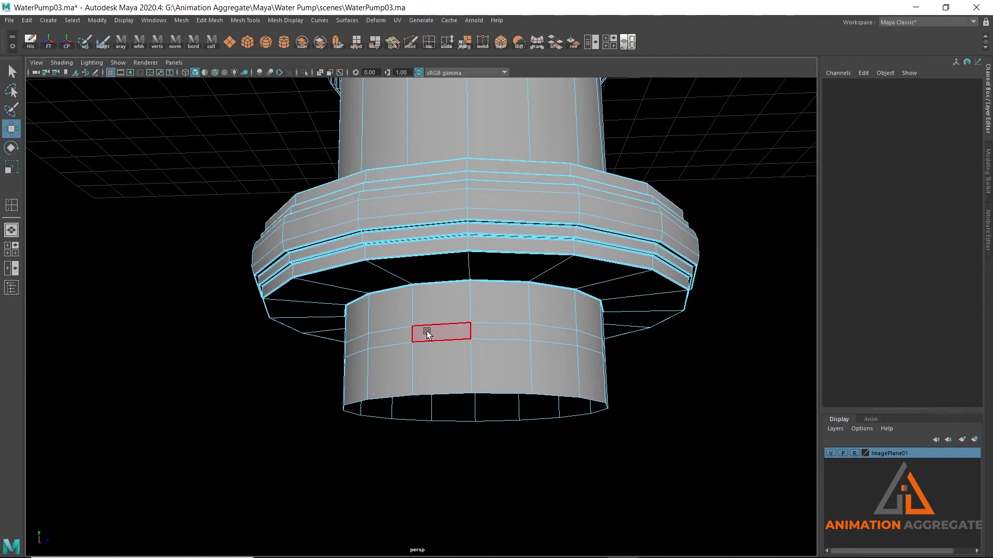
double_click(440, 333)
alt+drag(386, 365, 238, 359)
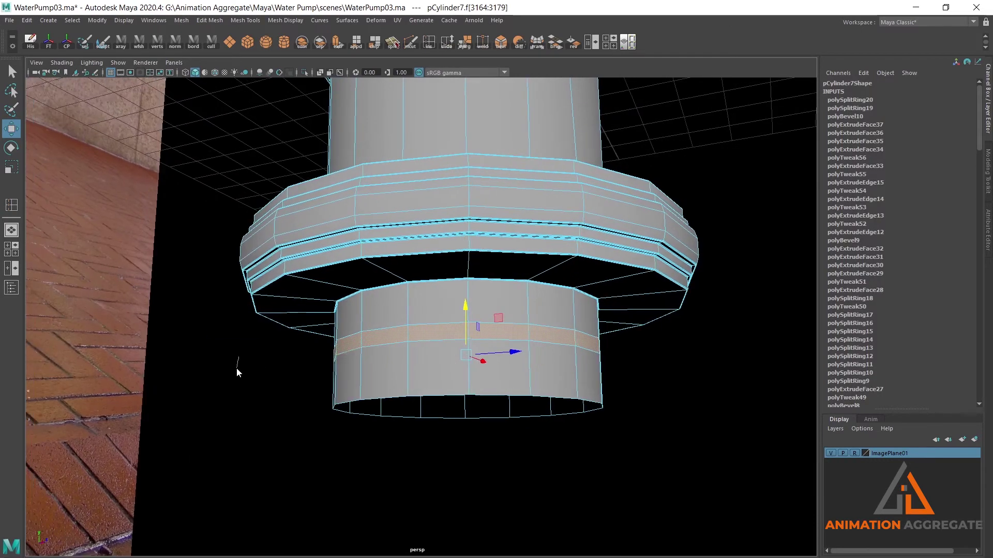
shift+right_drag(283, 304, 284, 340)
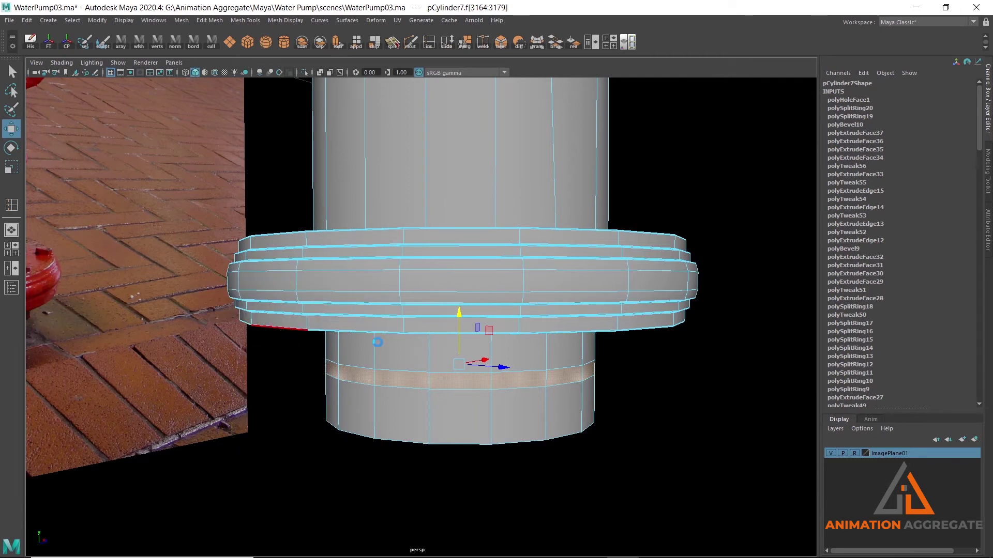
scroll(378, 343, up, 3)
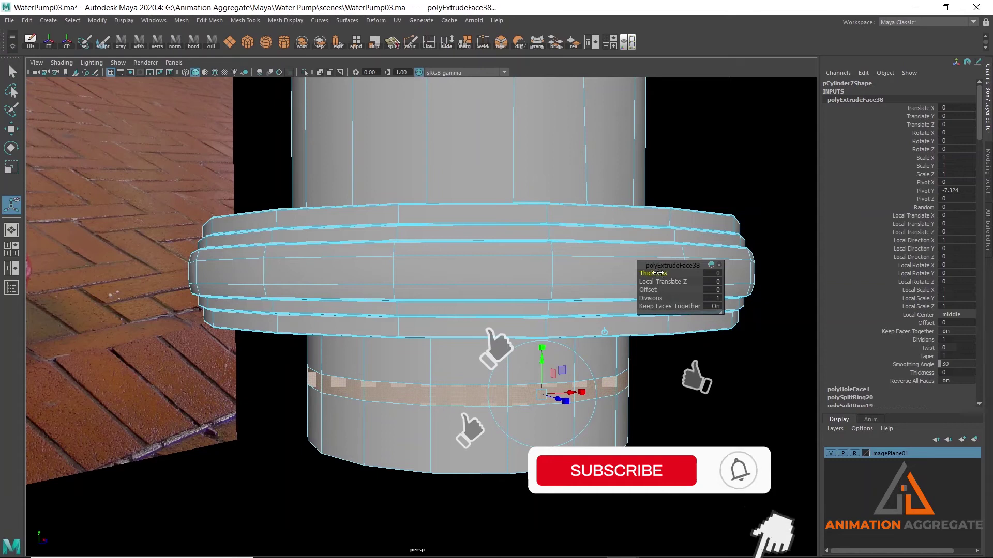
drag(660, 273, 667, 273)
alt+drag(455, 329, 339, 364)
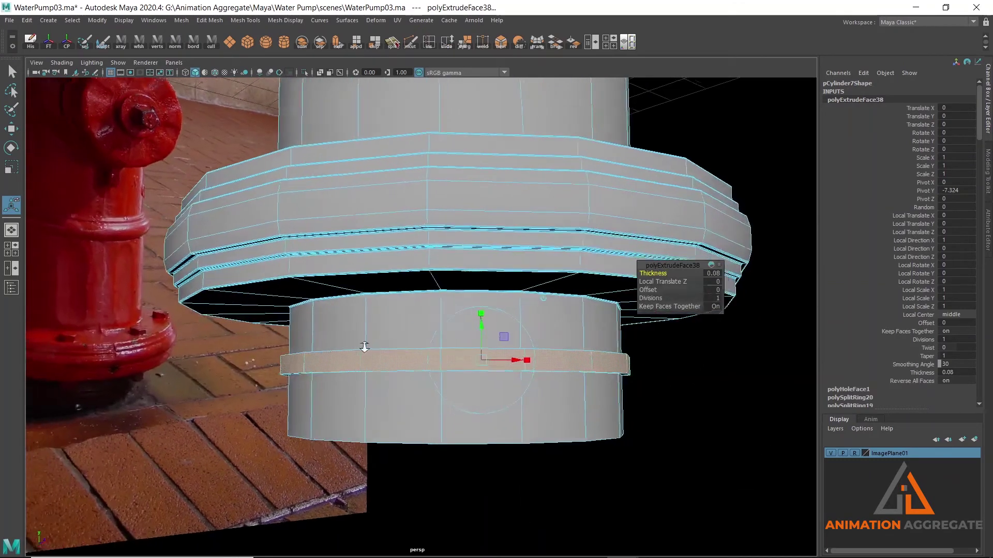
In edge mode, select the new band's full edge loop
right_click(308, 380)
right_drag(306, 228, 306, 227)
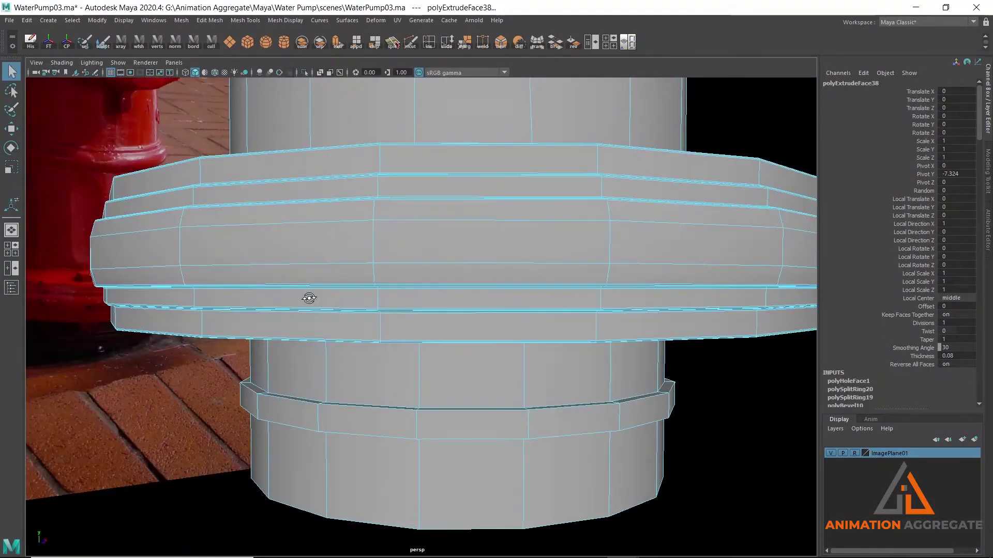
scroll(288, 354, up, 3)
click(275, 415)
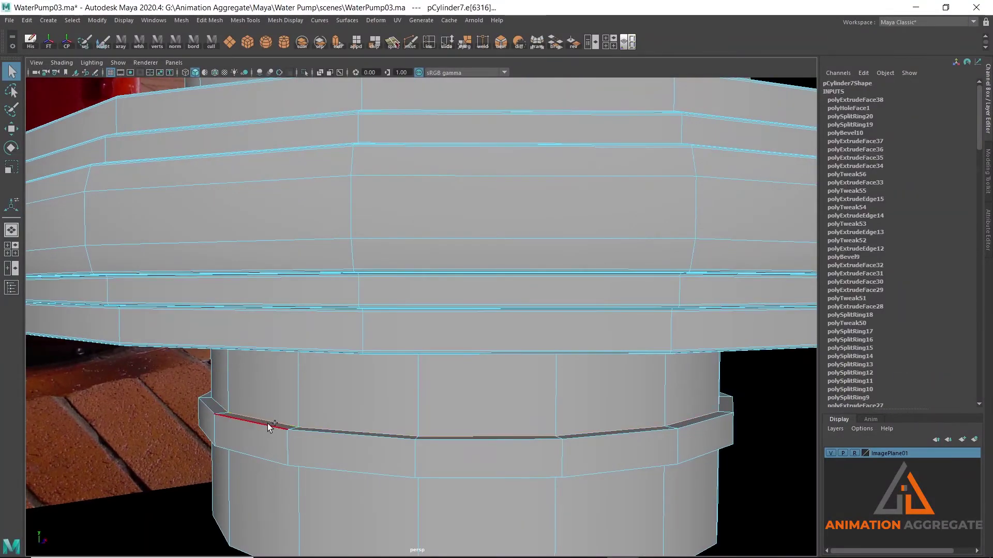
mouse_move(266, 424)
alt+mouse_down()
mouse_move(281, 393)
mouse_move(252, 376)
alt+mouse_up()
double_click(253, 364)
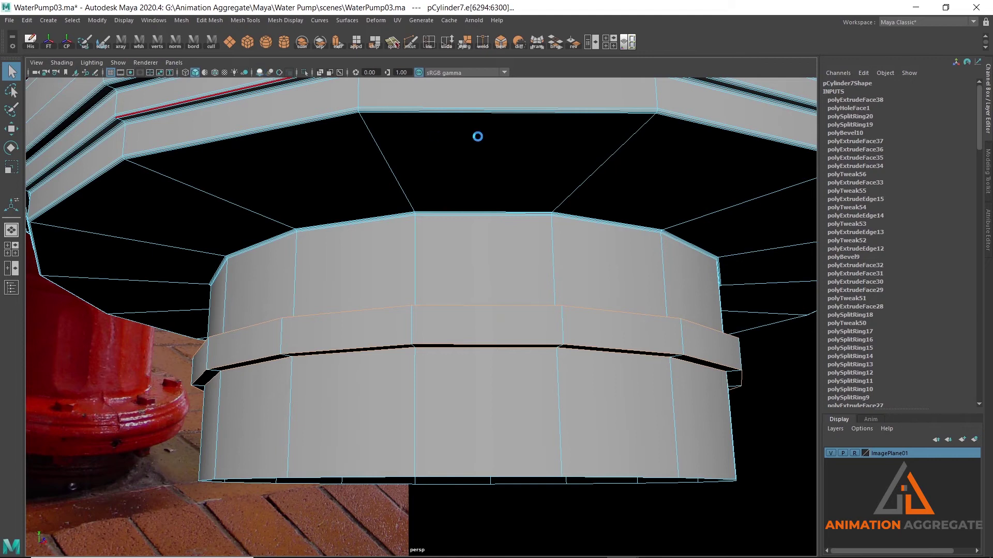
Bevel the band's edge loop, adjusting segments in the in-view editor
key(ctrl+b)
mouse_move(457, 310)
alt+mouse_down()
mouse_move(398, 304)
mouse_move(454, 307)
alt+mouse_up()
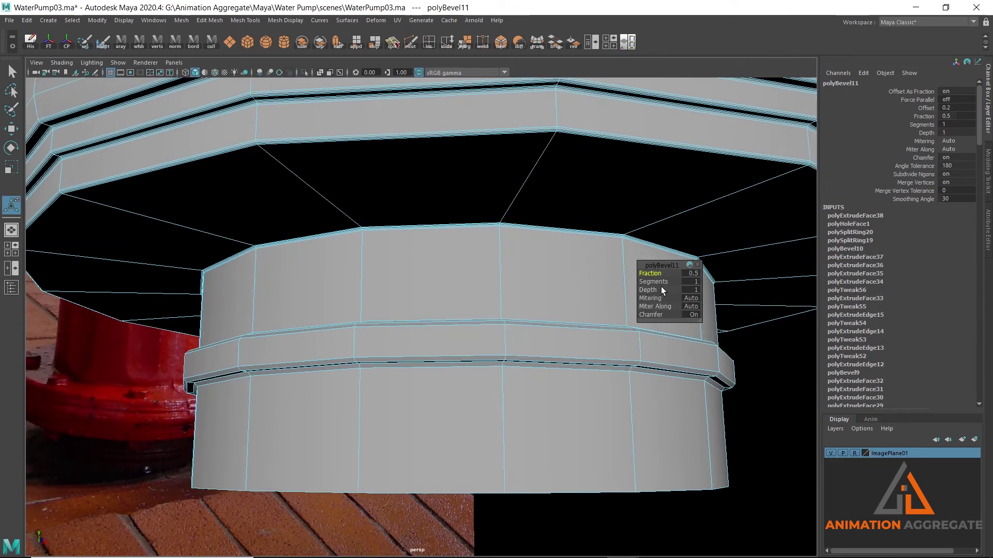
drag(659, 282, 603, 280)
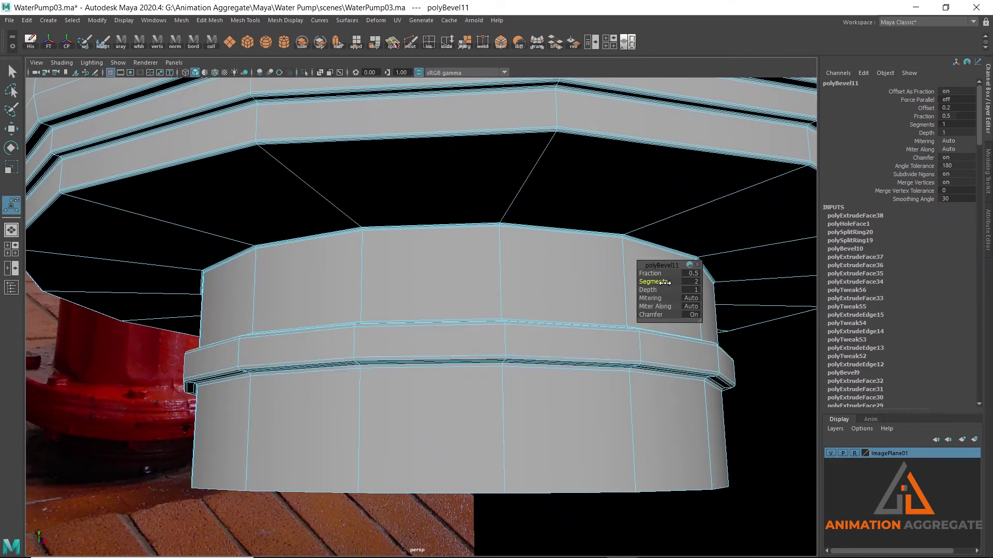
drag(520, 268, 557, 248)
key(q)
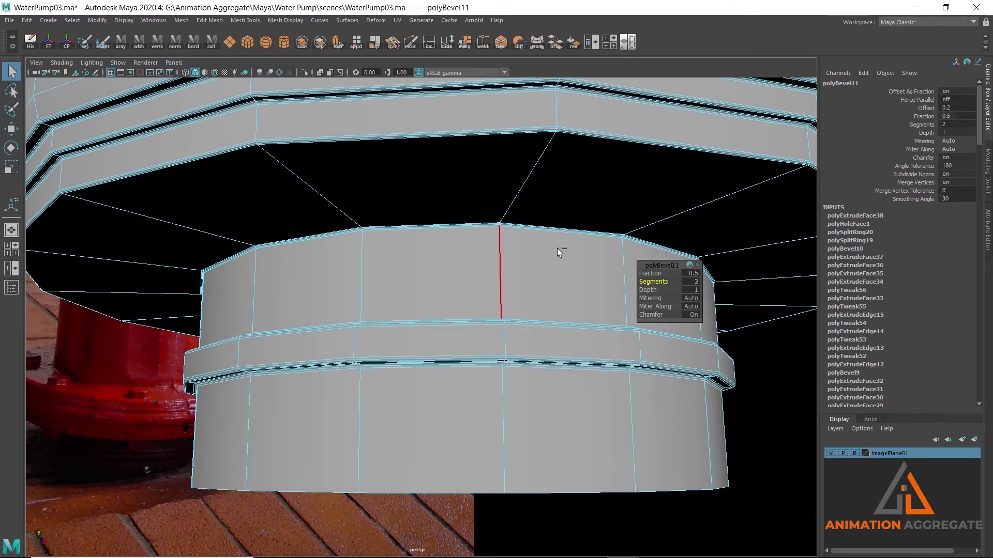
Set polyBevel11 Segments to 2 in the Channel Box and pull the view back
right_click(505, 263)
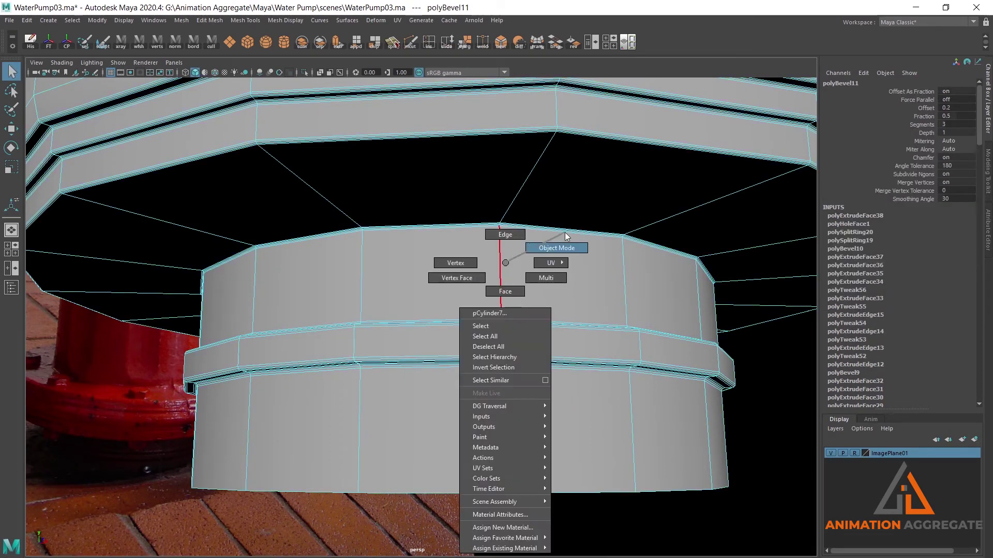
right_drag(505, 263, 565, 232)
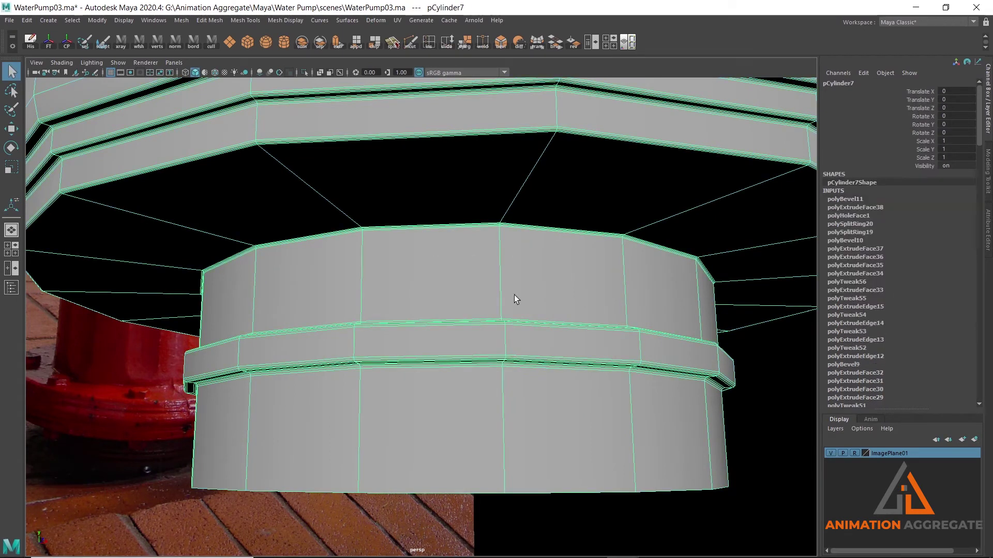
click(844, 199)
double_click(959, 123)
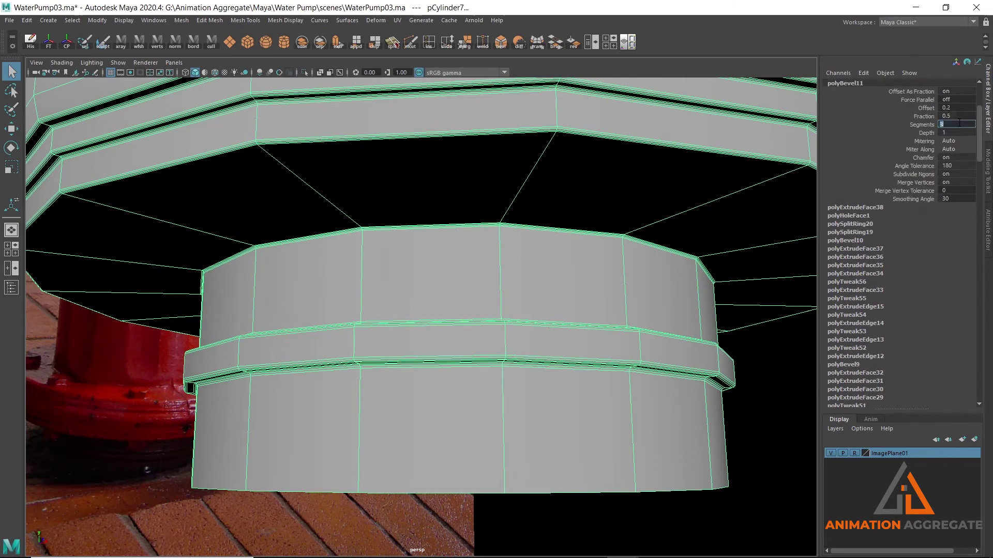
text(2)
key(Return)
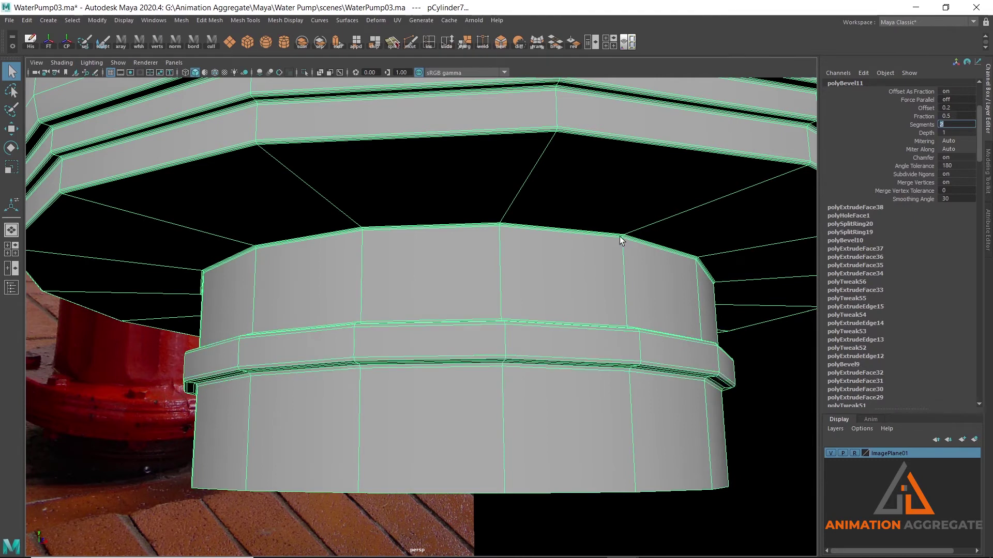
alt+right_drag(548, 281, 414, 321)
right_click(414, 322)
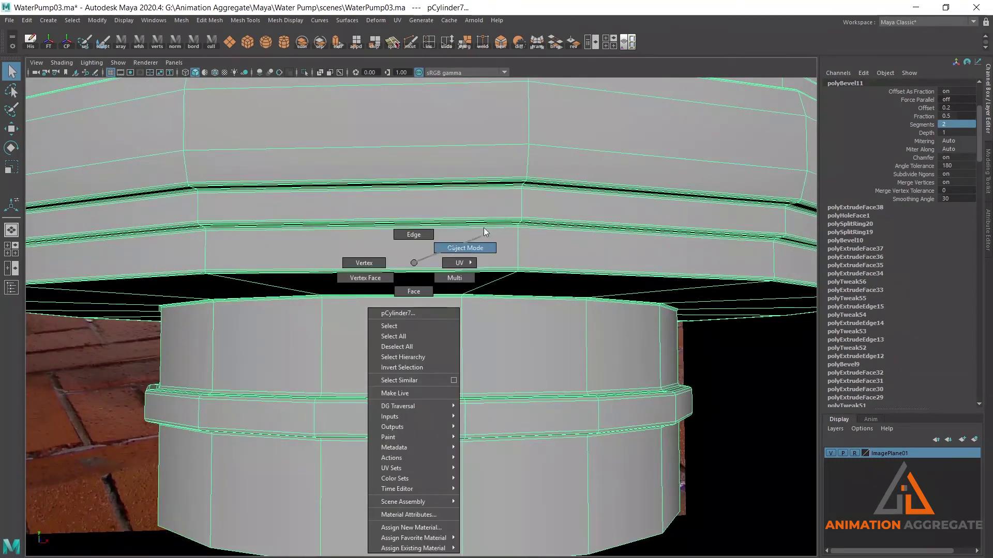
alt+right_drag(483, 227, 445, 164)
click(637, 253)
Pull back and orbit to a frontal view of the whole hydrant
alt+right_drag(566, 292, 465, 224)
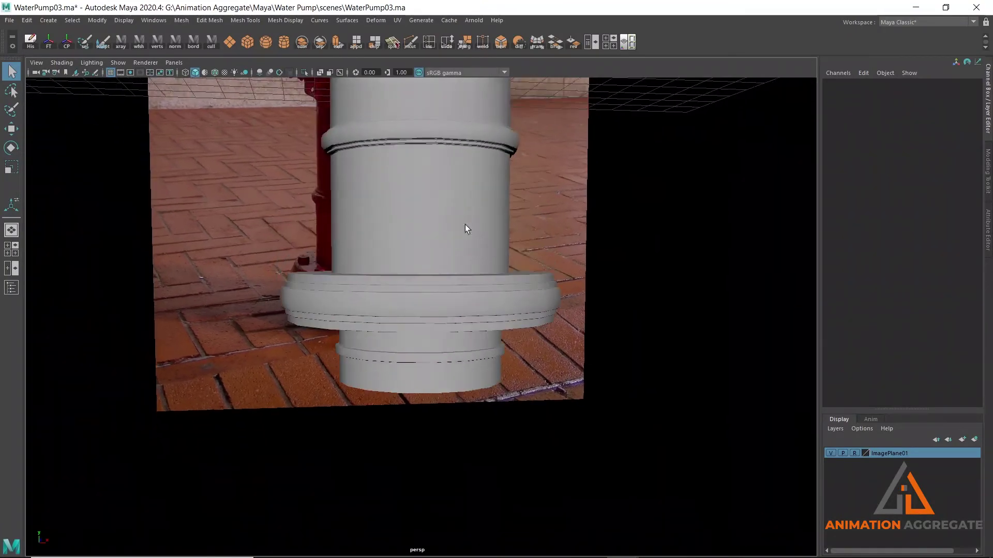
click(444, 193)
alt+right_drag(672, 371, 693, 312)
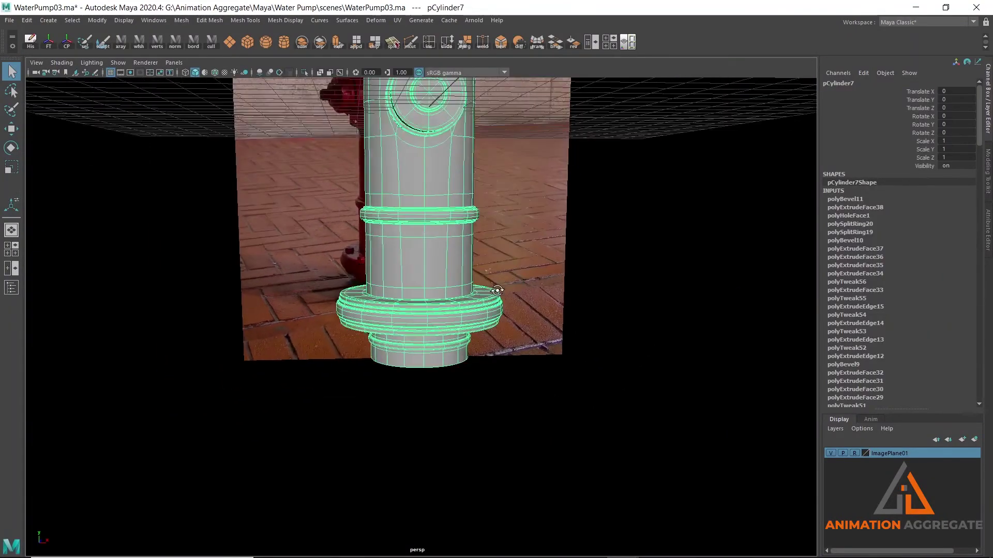
click(692, 312)
mouse_move(693, 313)
alt+mouse_down()
mouse_move(528, 310)
mouse_move(473, 232)
mouse_move(415, 315)
mouse_move(523, 330)
mouse_move(498, 272)
mouse_move(454, 297)
mouse_move(427, 344)
mouse_move(471, 246)
mouse_move(426, 329)
alt+mouse_up()
mouse_move(428, 288)
alt+mouse_down()
mouse_move(446, 270)
mouse_move(325, 269)
alt+mouse_up()
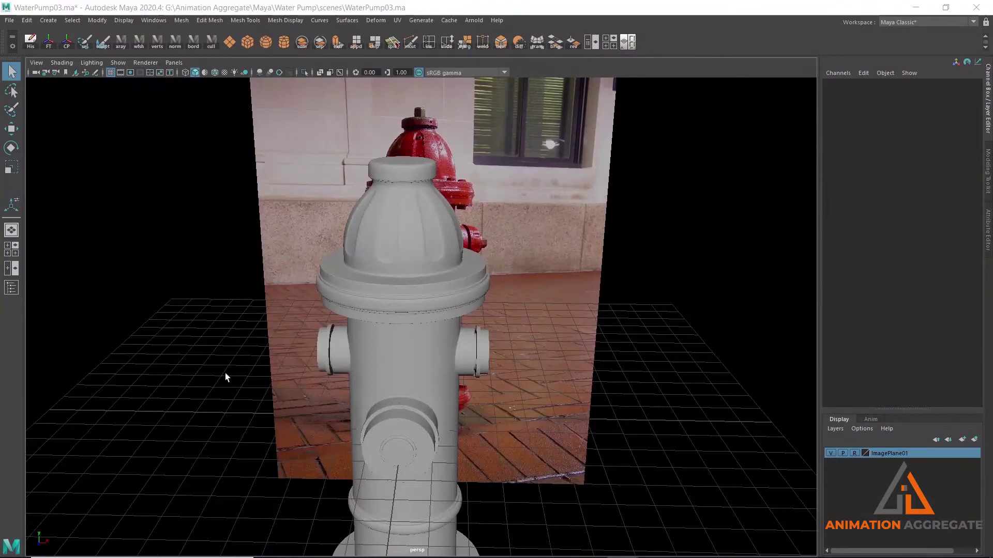
Frame the hydrant in a maximized front view, then maximize the perspective view
key(space)
key(space)
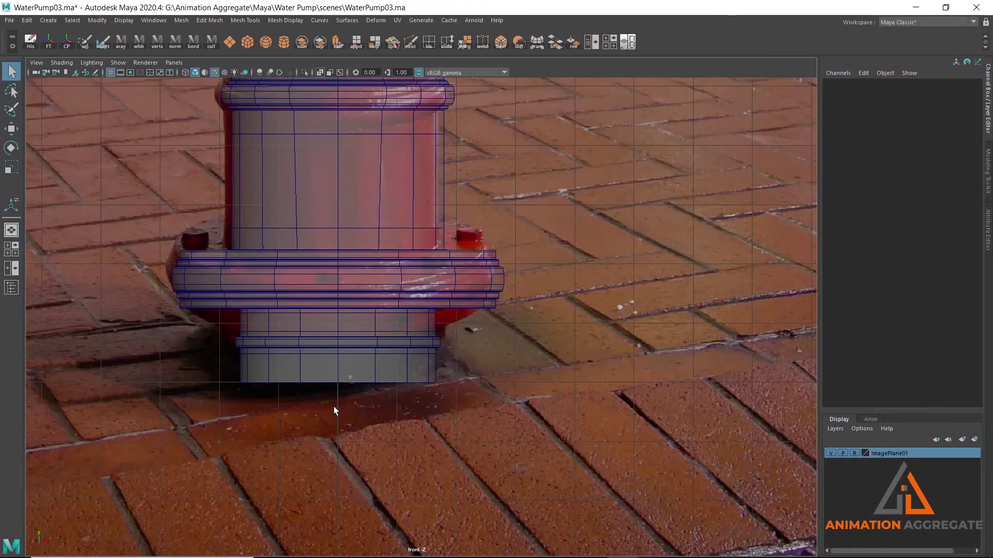
key(f)
scroll(334, 263, up, 2)
scroll(341, 274, up, 2)
scroll(354, 285, up, 2)
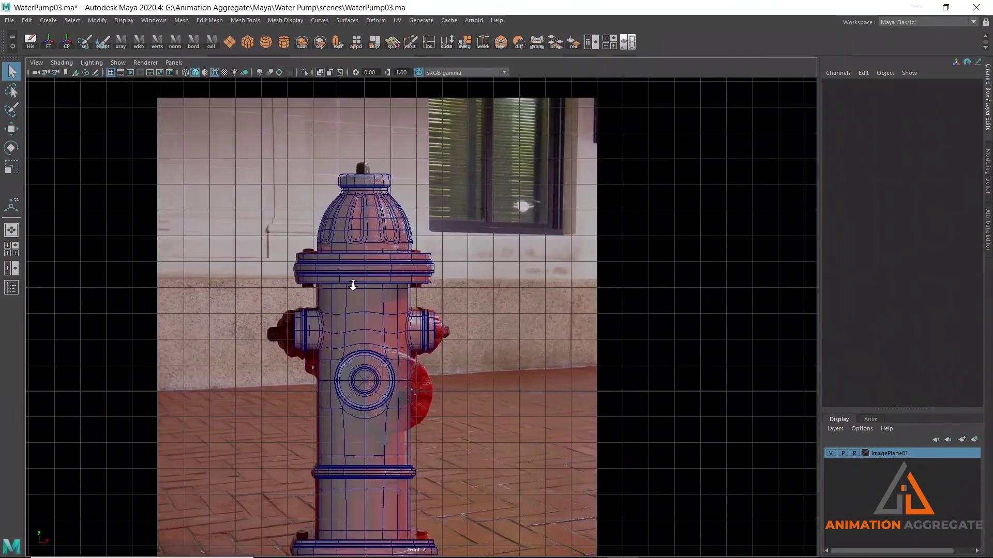
scroll(353, 285, down, 2)
scroll(362, 248, down, 1)
key(space)
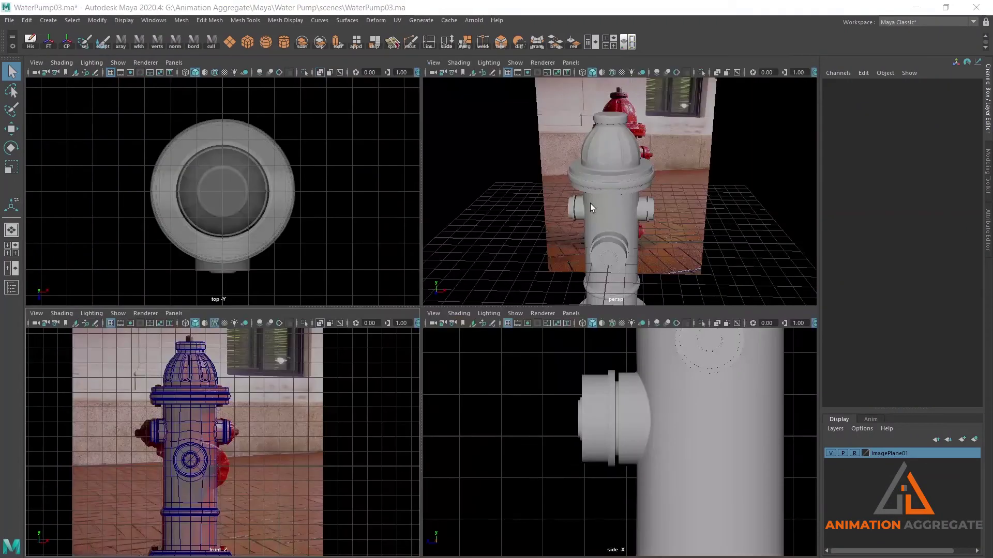
key(space)
Turn on wireframe on shaded and move in close to the side nozzle
click(436, 250)
mouse_move(436, 250)
alt+mouse_down()
mouse_move(413, 248)
mouse_move(424, 246)
alt+mouse_up()
alt+right_drag(424, 245, 445, 246)
alt+drag(444, 245, 476, 274)
click(435, 297)
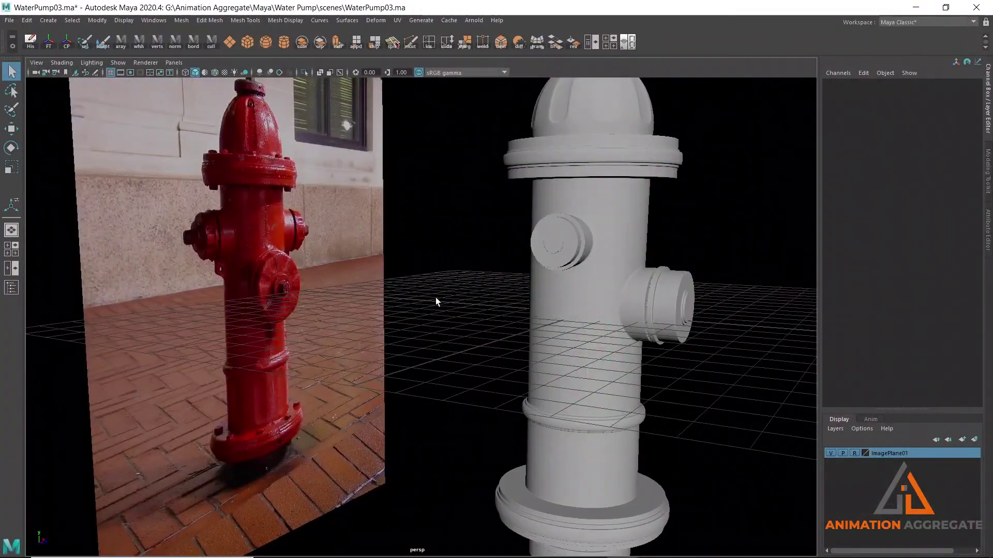
key(ctrl+w)
mouse_move(565, 254)
alt+mouse_down()
mouse_move(427, 244)
mouse_move(455, 313)
mouse_move(428, 253)
alt+mouse_up()
mouse_move(428, 253)
alt+right_down()
mouse_move(447, 355)
mouse_move(420, 293)
alt+right_up()
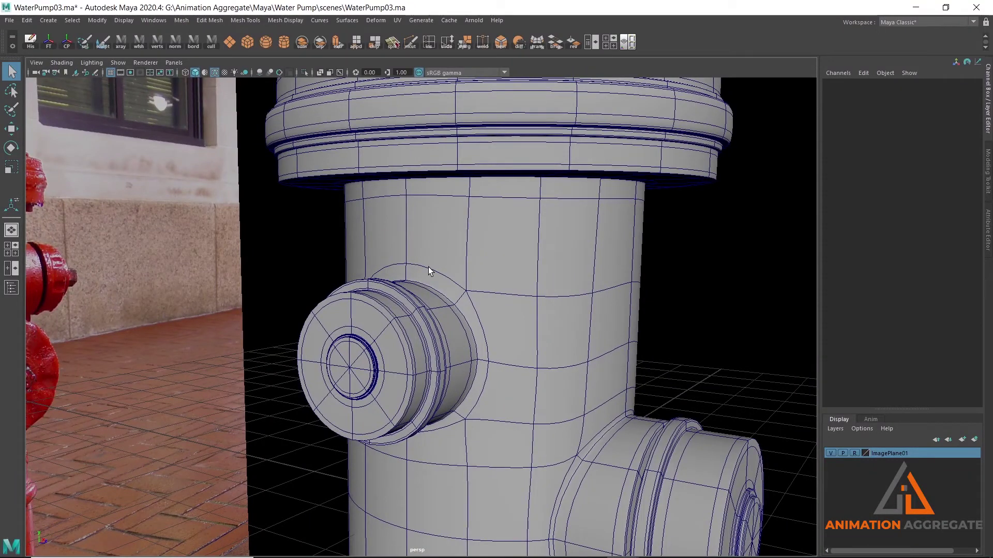
Split the edge ring beside the side outlet to add a horizontal loop around the barrel
alt+right_drag(429, 276, 439, 155)
click(439, 197)
click(443, 195)
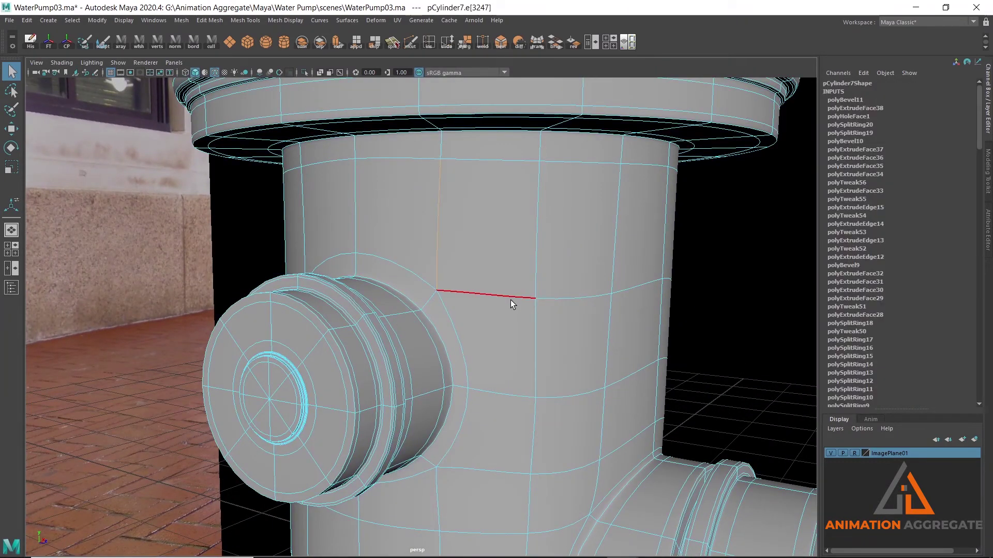
alt+right_drag(511, 300, 488, 226)
mouse_move(485, 163)
shift+right_down()
mouse_move(476, 217)
mouse_move(439, 259)
shift+right_up()
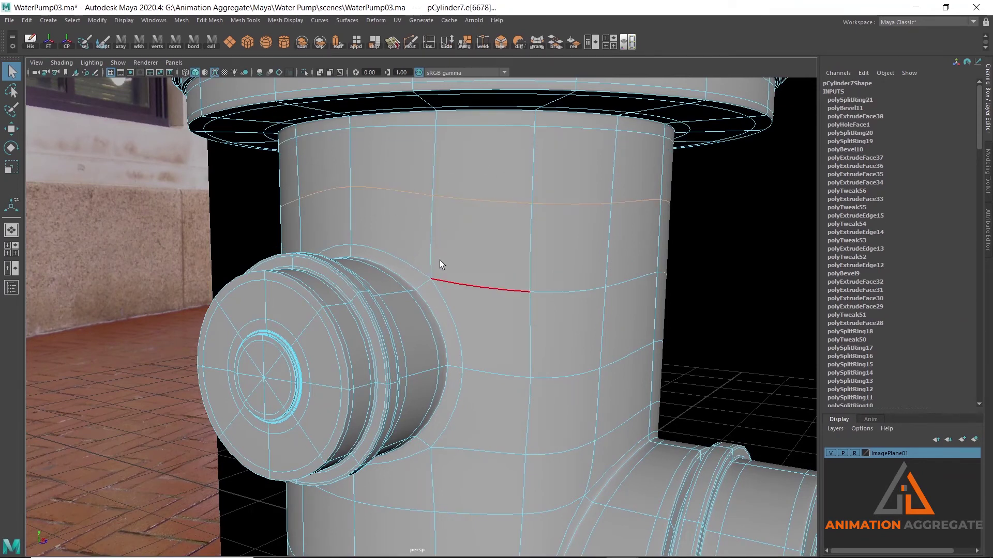
alt+drag(439, 259, 411, 260)
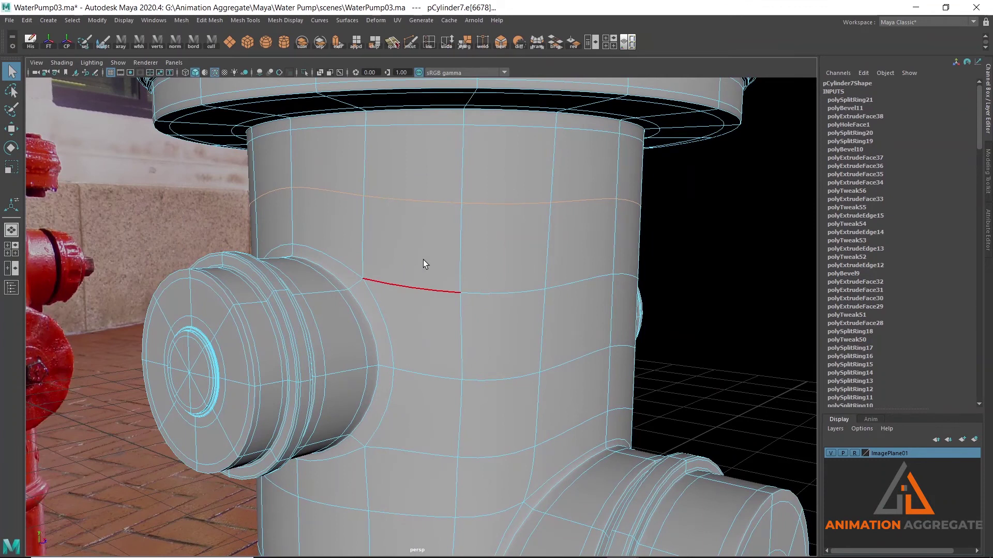
click(687, 212)
right_drag(590, 213, 639, 188)
Orbit around the hydrant to check the new loop, with the body shown as its low-poly cage
alt+drag(635, 244, 424, 259)
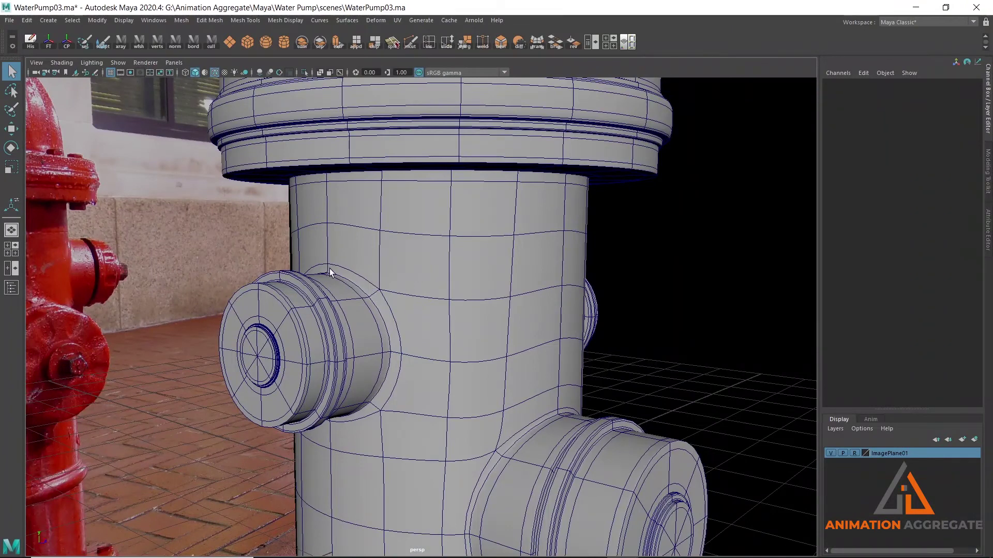
alt+drag(397, 297, 439, 252)
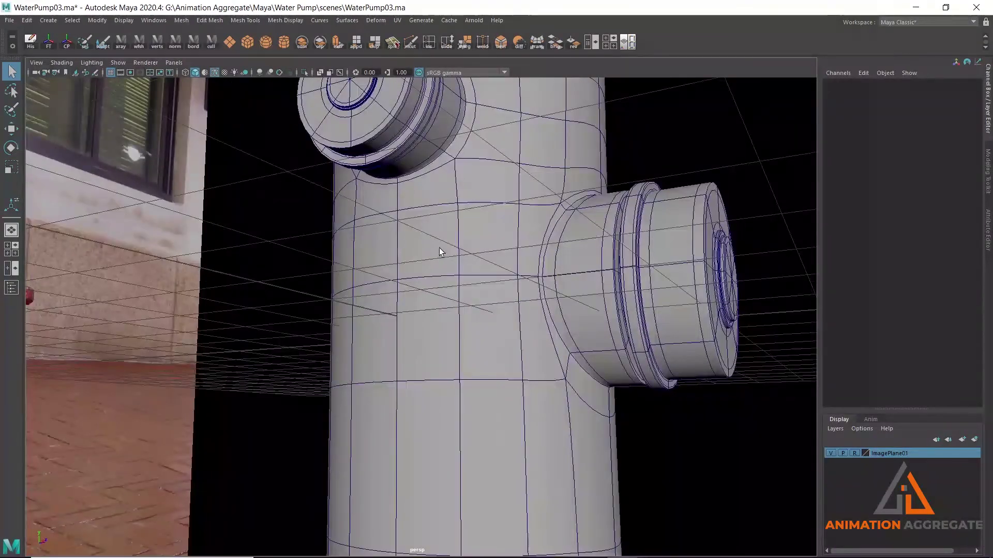
scroll(518, 318, down, 3)
alt+drag(488, 215, 452, 253)
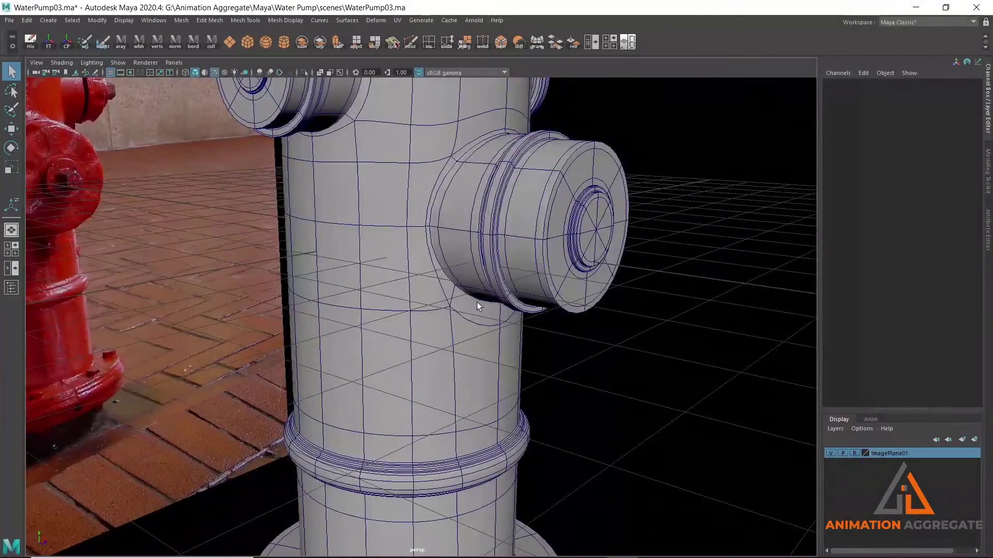
alt+drag(477, 301, 474, 282)
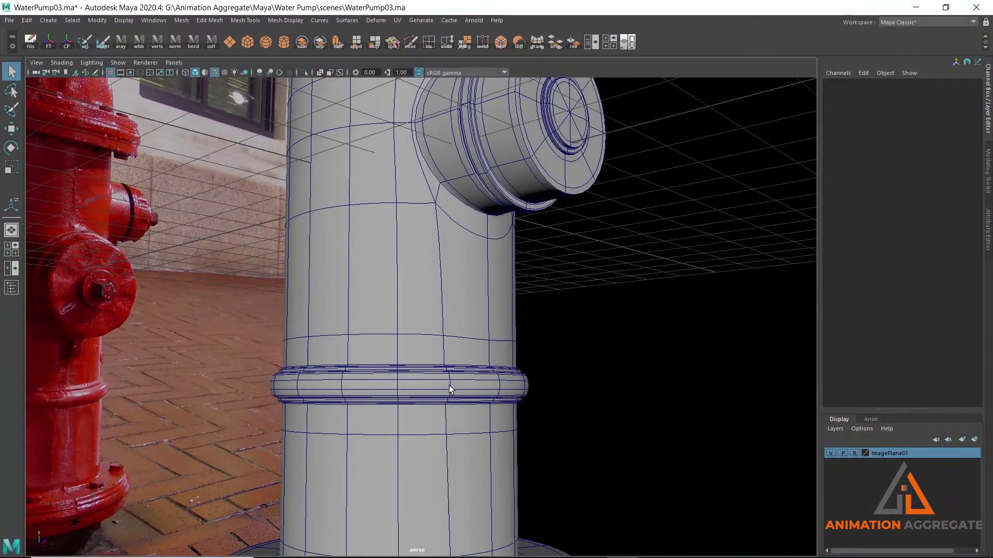
alt+drag(415, 363, 416, 323)
click(418, 370)
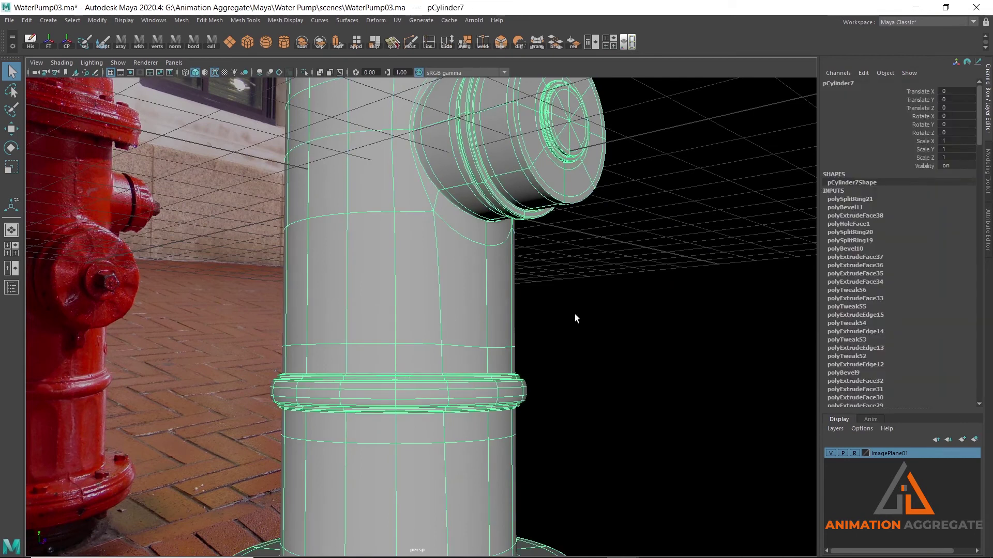
click(575, 314)
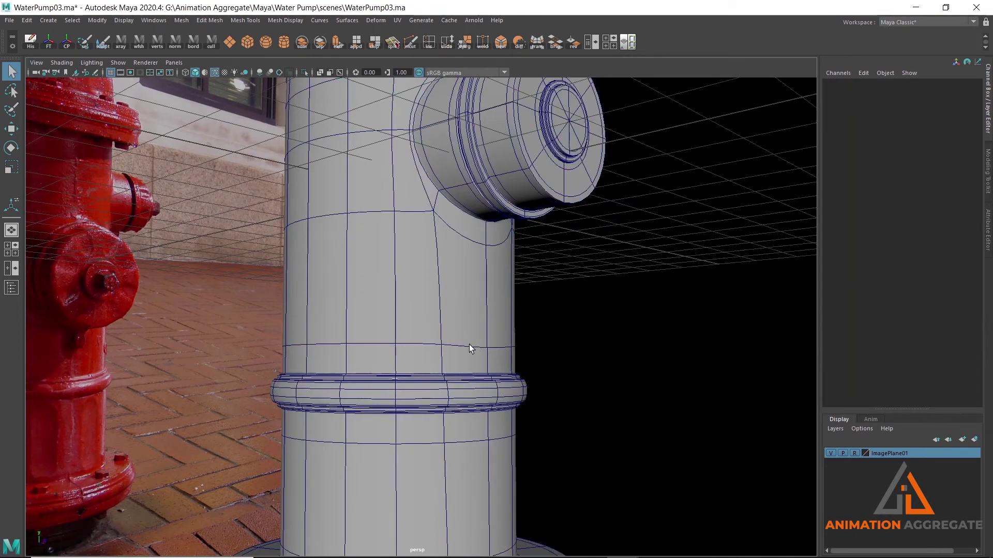
click(470, 343)
key(1)
click(526, 349)
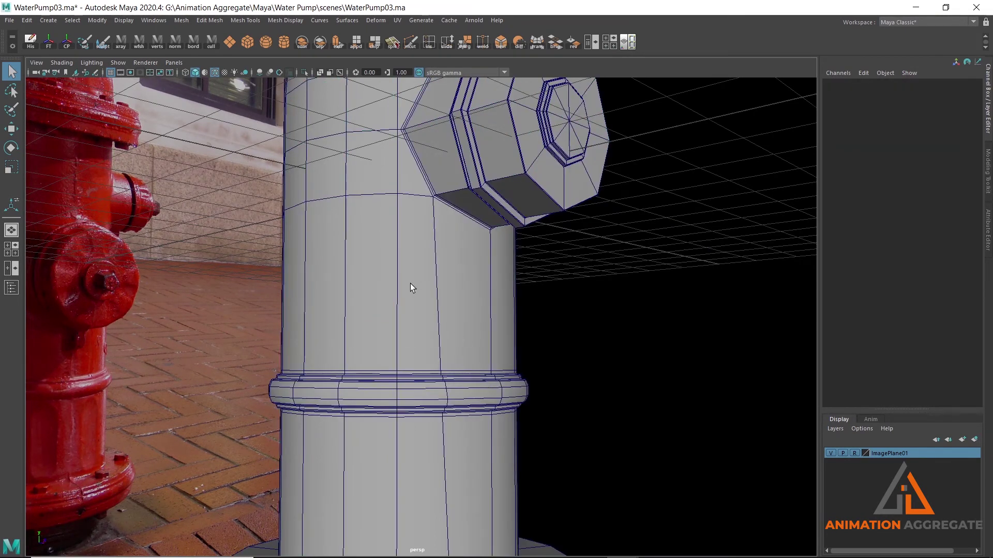
scroll(472, 404, up, 3)
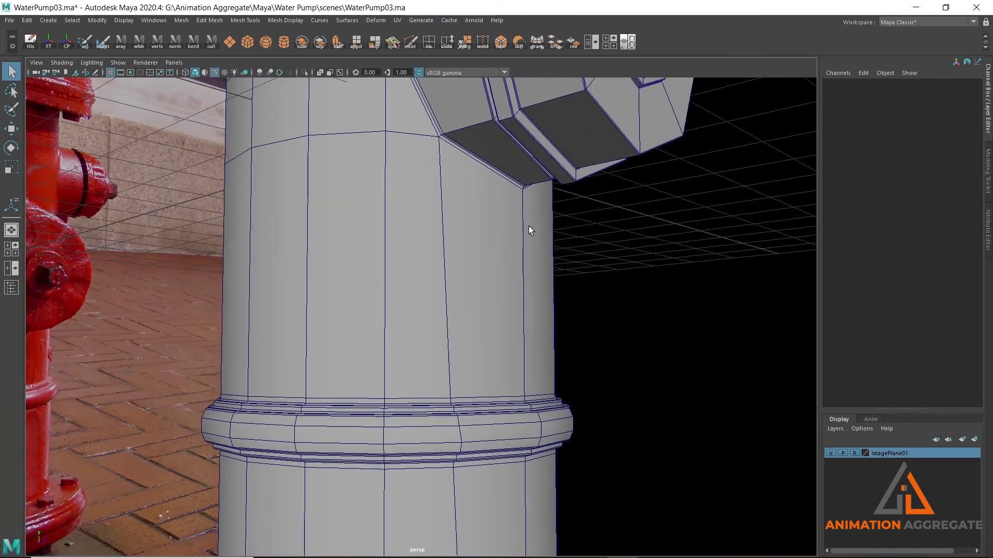
click(508, 196)
Add an edge loop above the middle collar and set polySplitRing22 Split Type to Multi
key(3)
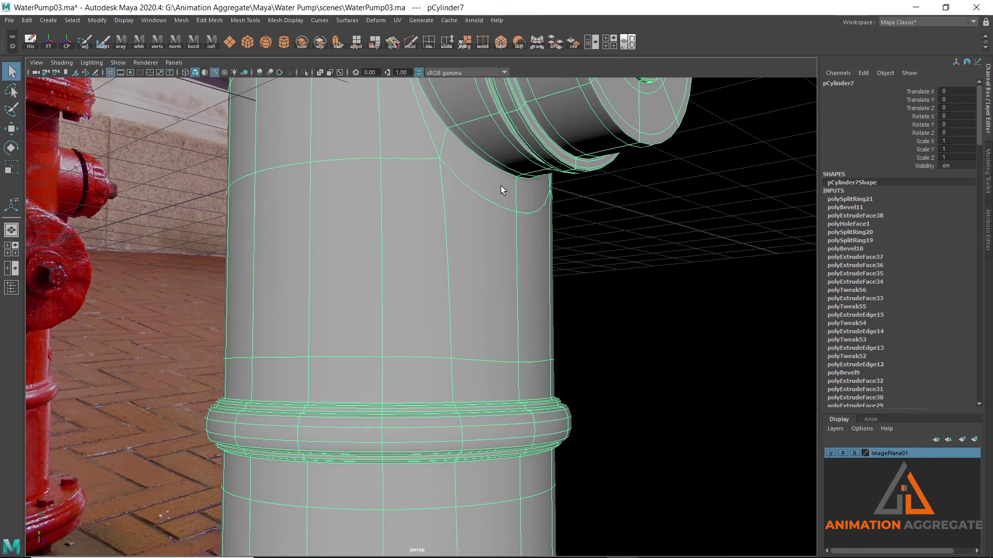
key(1)
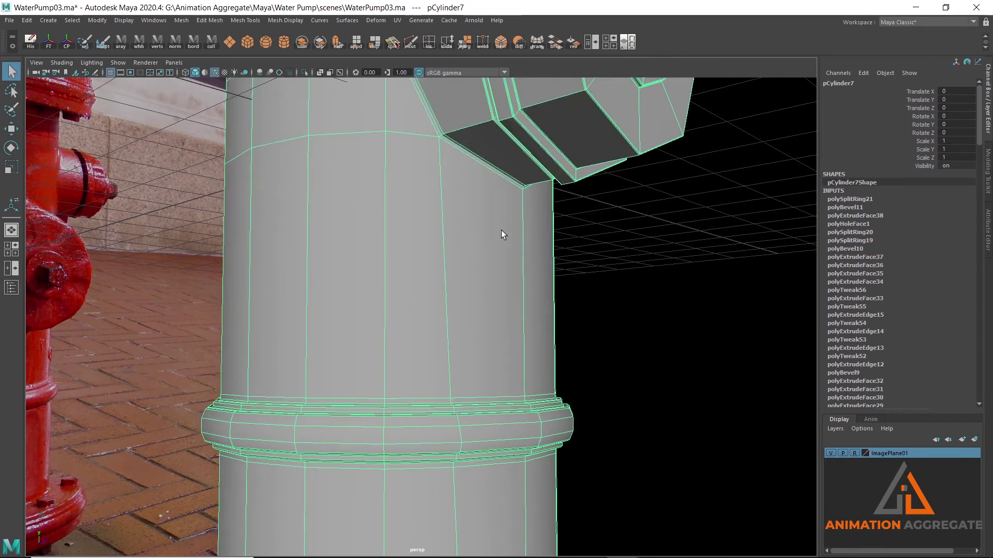
alt+drag(556, 300, 478, 287)
right_drag(362, 271, 356, 221)
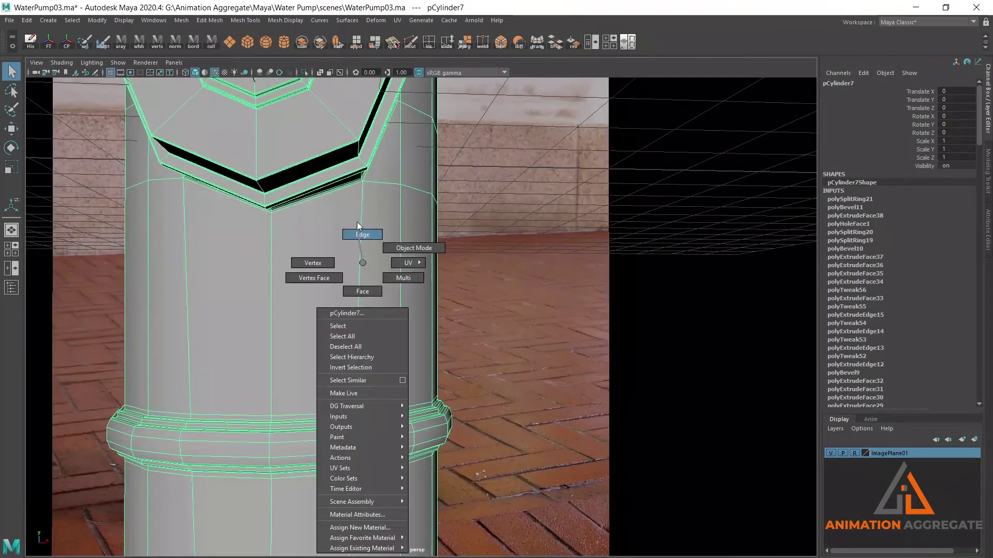
click(408, 260)
shift+right_drag(632, 202, 591, 244)
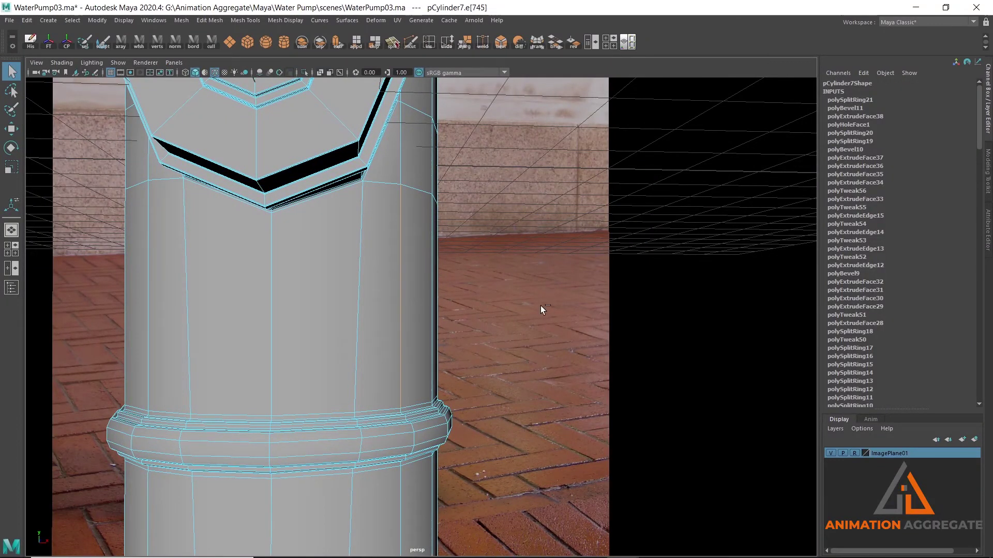
alt+drag(343, 315, 488, 317)
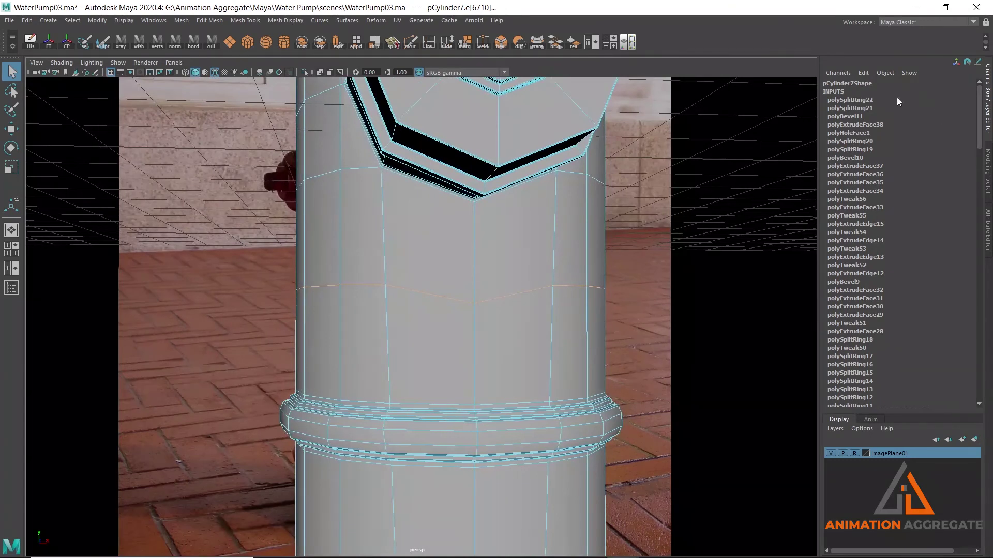
click(855, 100)
click(965, 117)
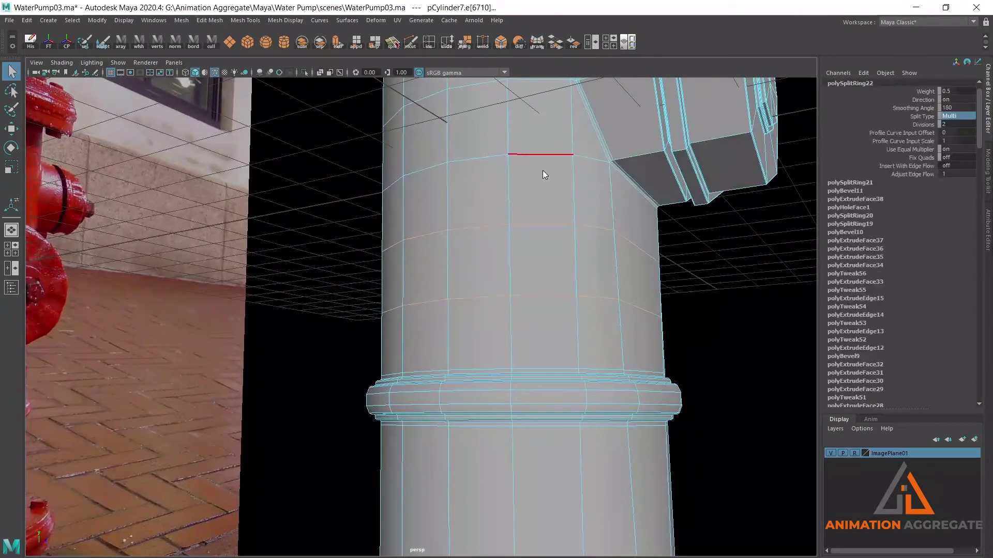
Add another edge loop on the barrel near the base flange
mouse_move(578, 190)
alt+mouse_down()
mouse_move(738, 290)
mouse_move(610, 275)
mouse_move(567, 281)
alt+mouse_up()
click(737, 290)
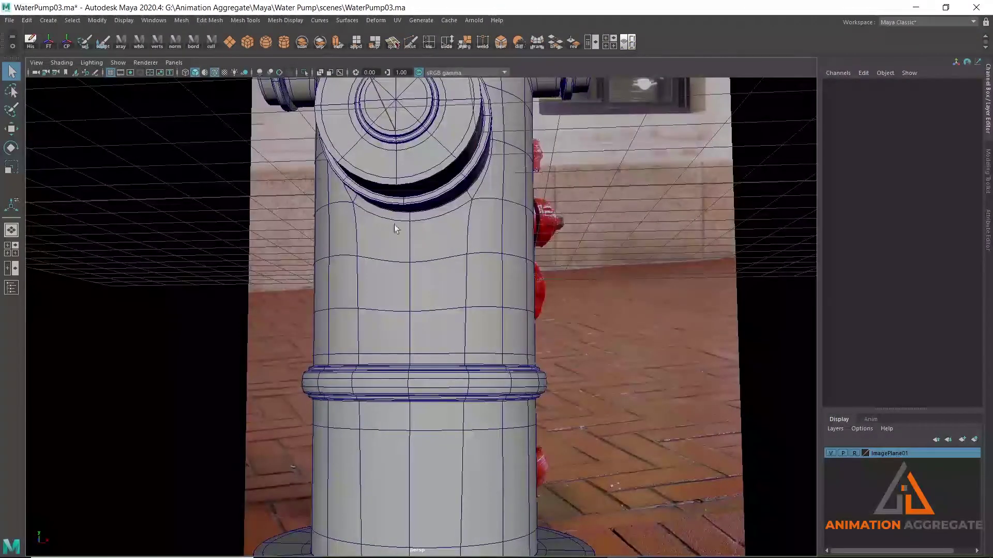
mouse_move(476, 269)
alt+mouse_down()
mouse_move(535, 250)
mouse_move(439, 349)
alt+mouse_up()
click(440, 353)
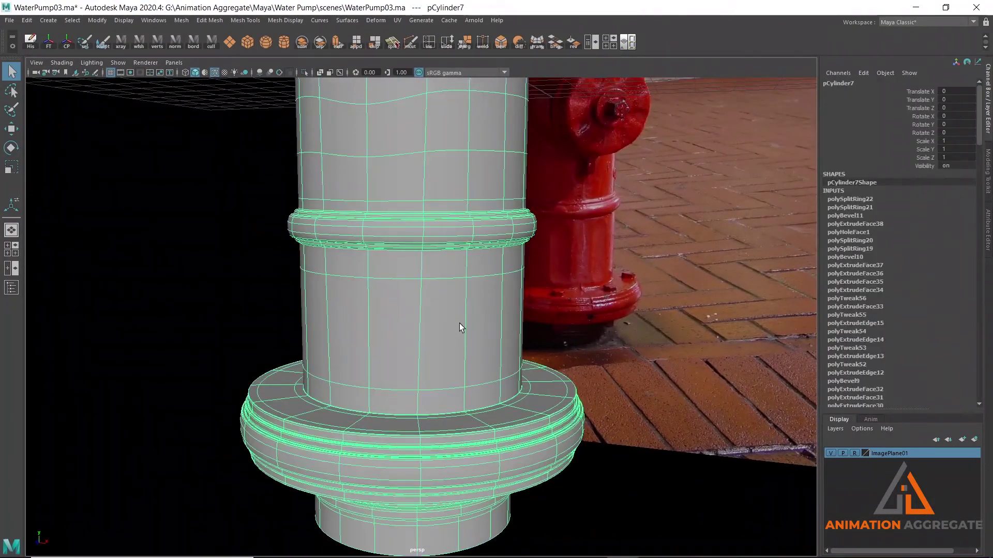
key(1)
right_drag(488, 322, 495, 278)
click(508, 295)
shift+right_drag(709, 244, 718, 290)
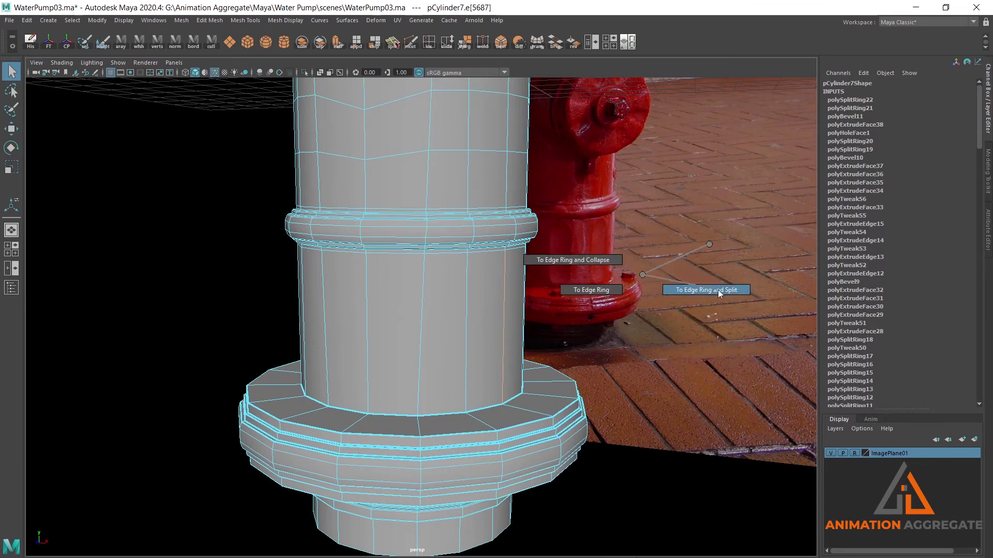
mouse_move(520, 307)
alt+mouse_down()
mouse_move(564, 448)
mouse_move(474, 226)
alt+mouse_up()
Split two more edge rings on the base flange, including one on its underside
click(474, 225)
shift+right_drag(637, 142, 625, 182)
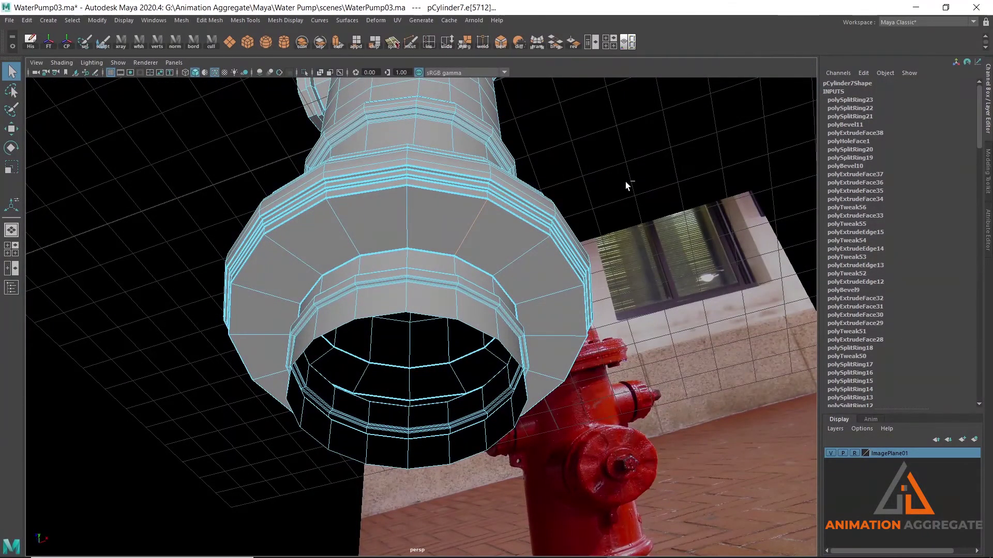
alt+drag(553, 194, 553, 198)
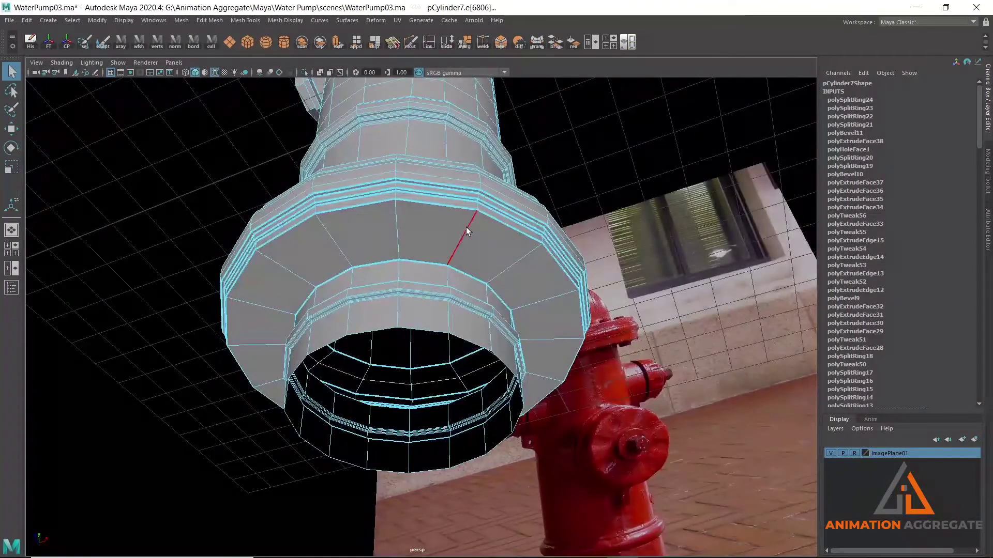
shift+right_drag(622, 150, 572, 179)
shift+right_drag(620, 194, 619, 194)
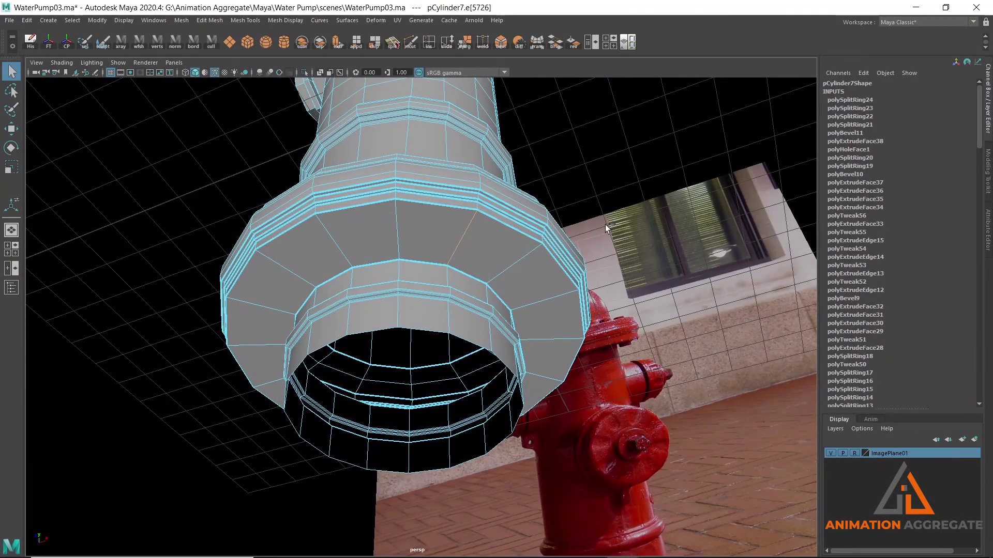
Insert two edge loops on the upper barrel, one just below the top collar
mouse_move(600, 233)
alt+mouse_down()
mouse_move(534, 242)
mouse_move(455, 312)
alt+mouse_up()
scroll(534, 243, down, 3)
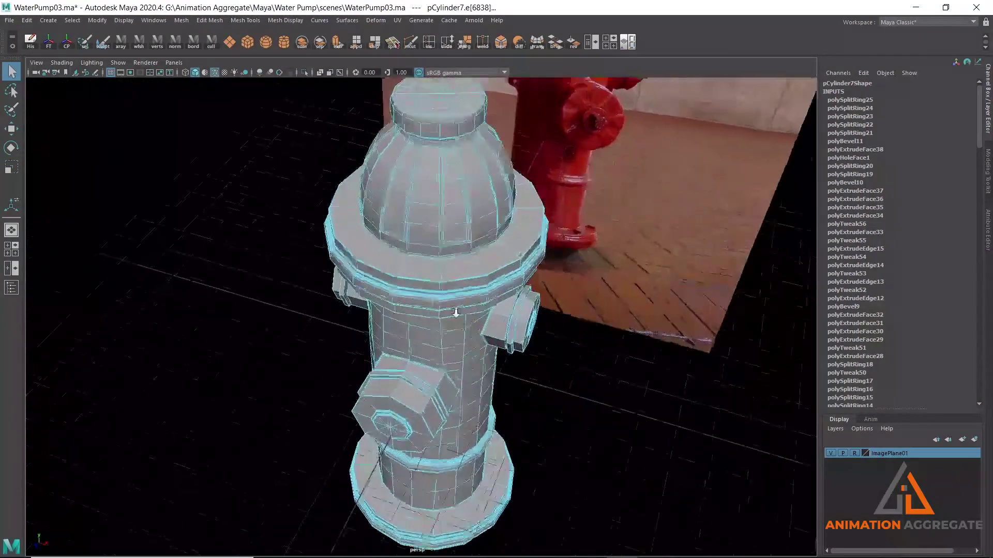
scroll(455, 312, up, 1)
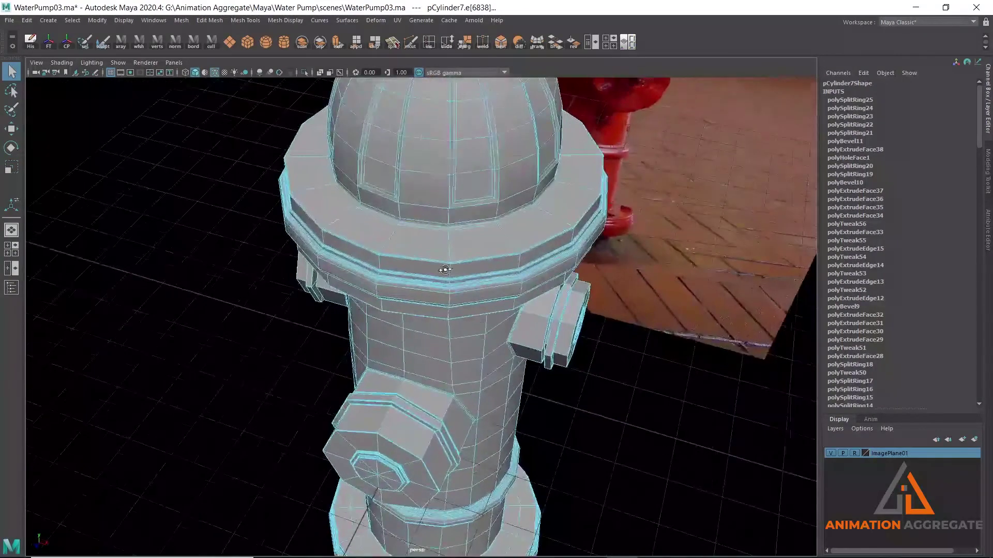
scroll(439, 278, up, 2)
scroll(392, 254, up, 1)
ctrl+right_drag(211, 188, 216, 225)
click(325, 266)
mouse_move(321, 221)
alt+mouse_down()
mouse_move(336, 276)
mouse_move(350, 193)
alt+mouse_up()
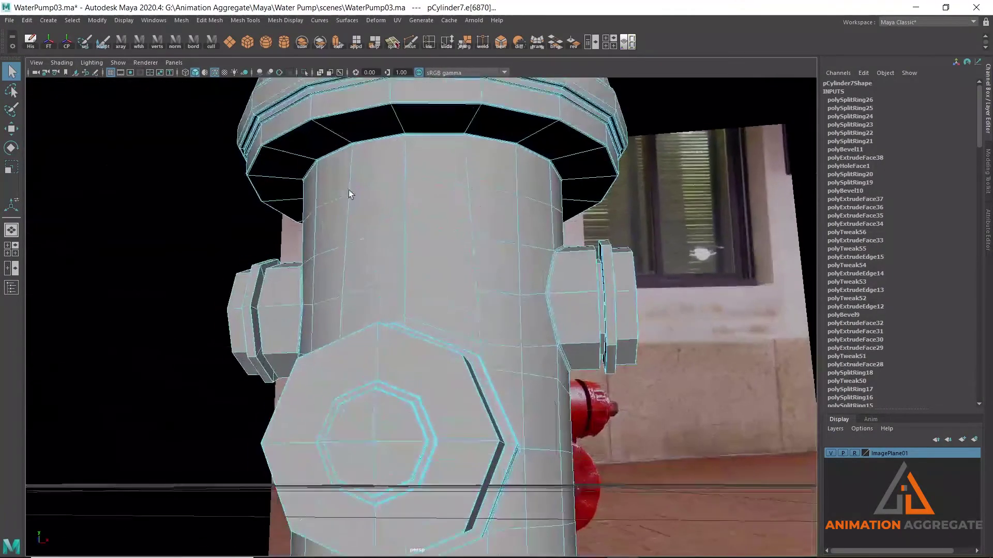
ctrl+right_drag(116, 147, 257, 231)
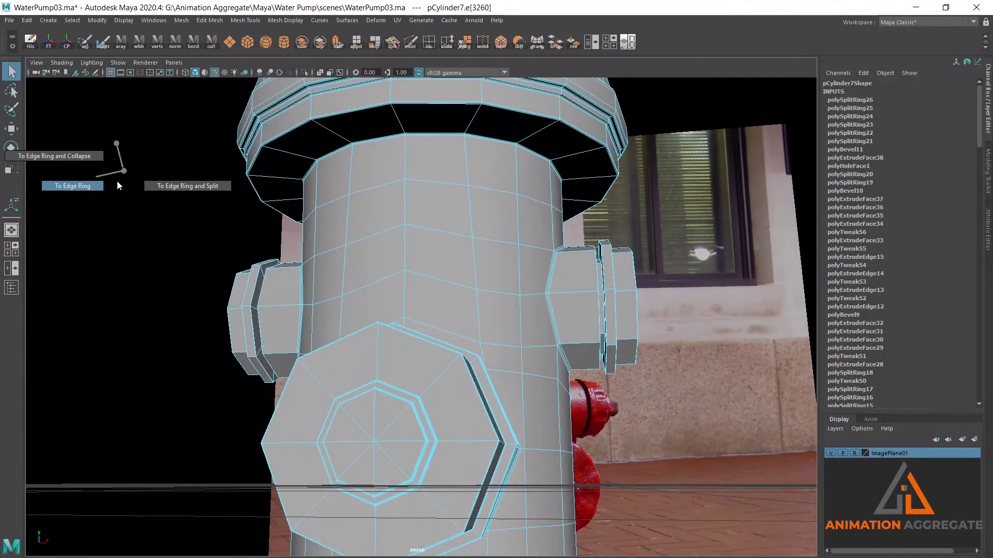
click(534, 257)
Return to Object Mode and frame the whole hydrant beside the reference photo
mouse_move(538, 287)
alt+mouse_down()
mouse_move(518, 257)
mouse_move(486, 280)
mouse_move(393, 305)
mouse_move(416, 265)
mouse_move(344, 292)
mouse_move(400, 284)
mouse_move(414, 181)
alt+mouse_up()
right_drag(414, 182, 472, 166)
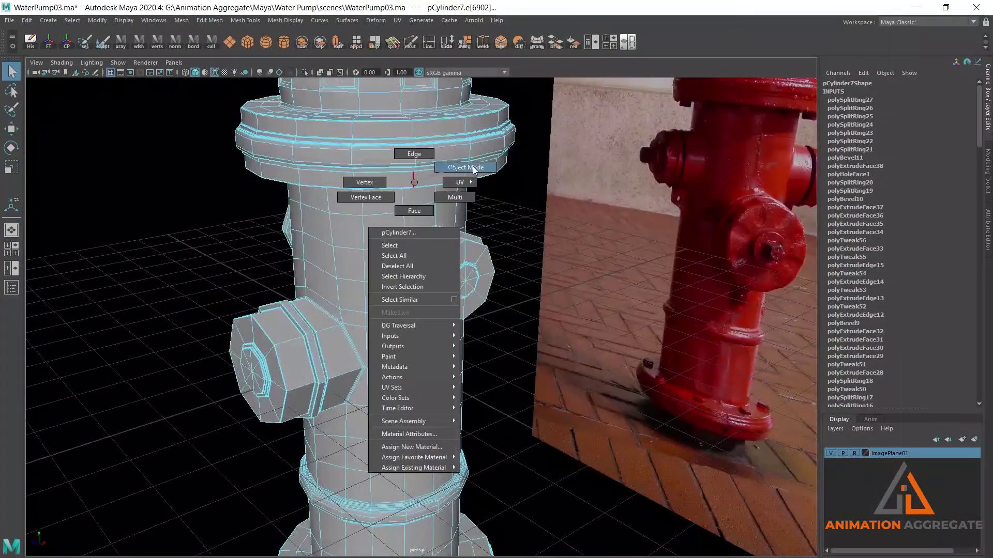
click(517, 217)
alt+right_drag(517, 217, 444, 207)
mouse_move(444, 207)
alt+mouse_down()
mouse_move(376, 252)
mouse_move(445, 217)
alt+mouse_up()
alt+middle_drag(444, 217, 448, 240)
alt+drag(448, 240, 477, 263)
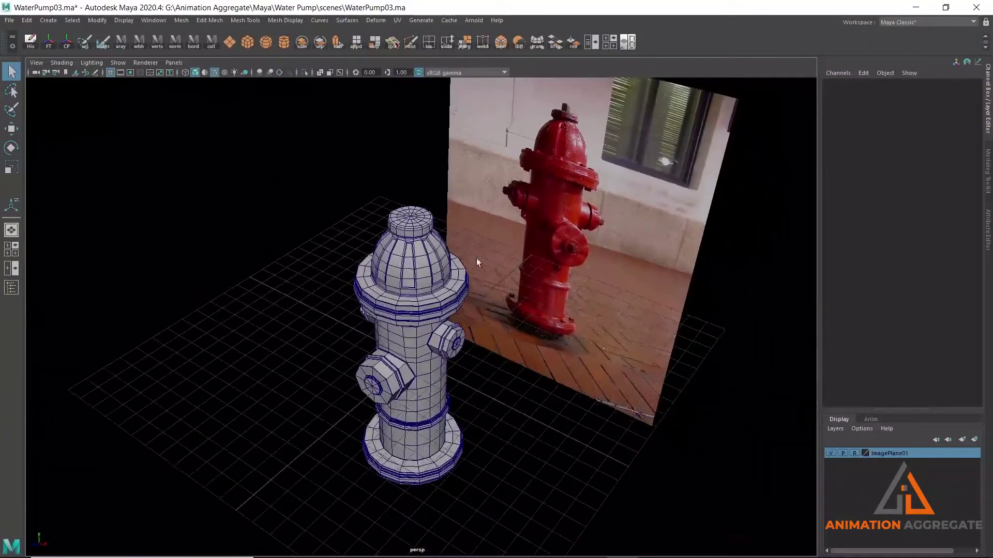
Create a polygon cylinder, raise it above the hydrant top and scale it to 0.336
alt+drag(483, 210, 347, 251)
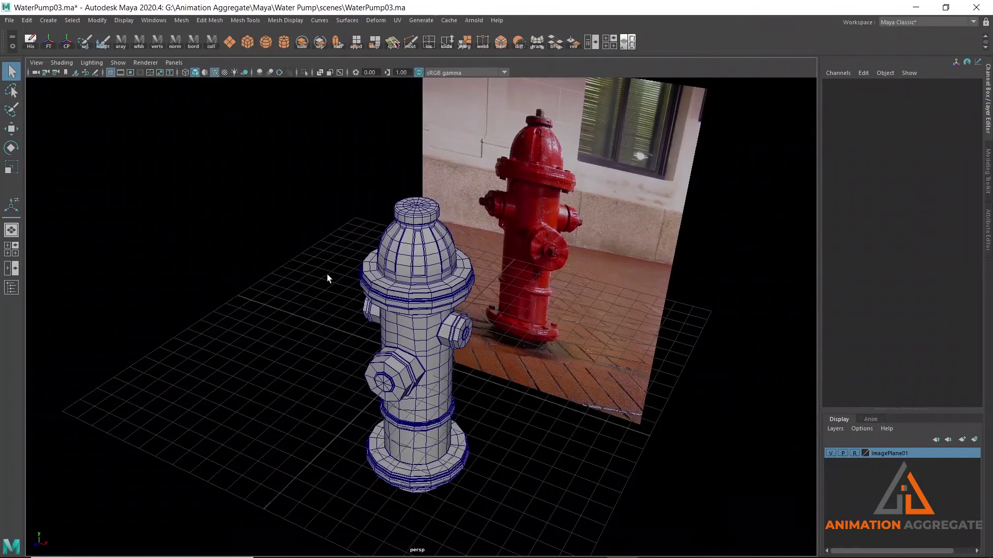
key(space)
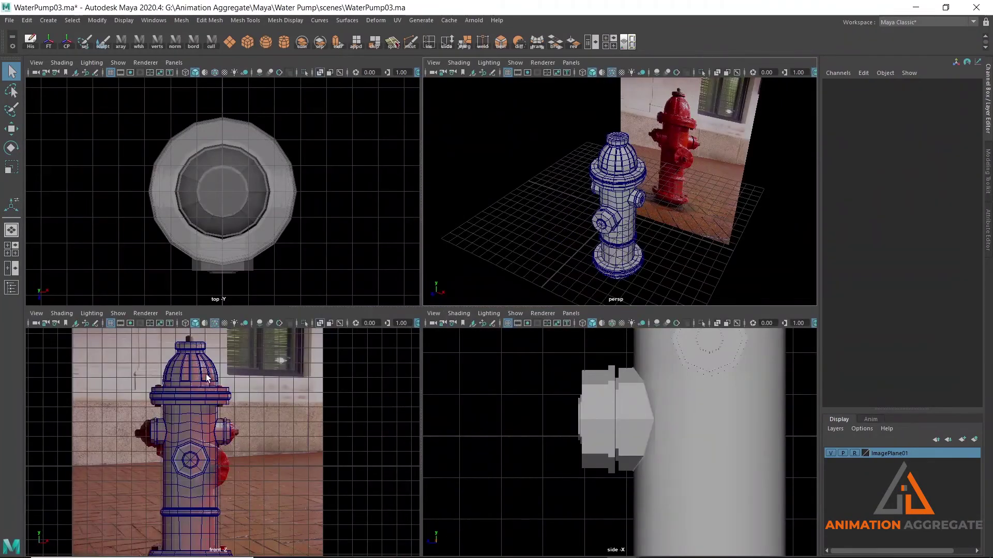
key(space)
scroll(284, 205, up, 2)
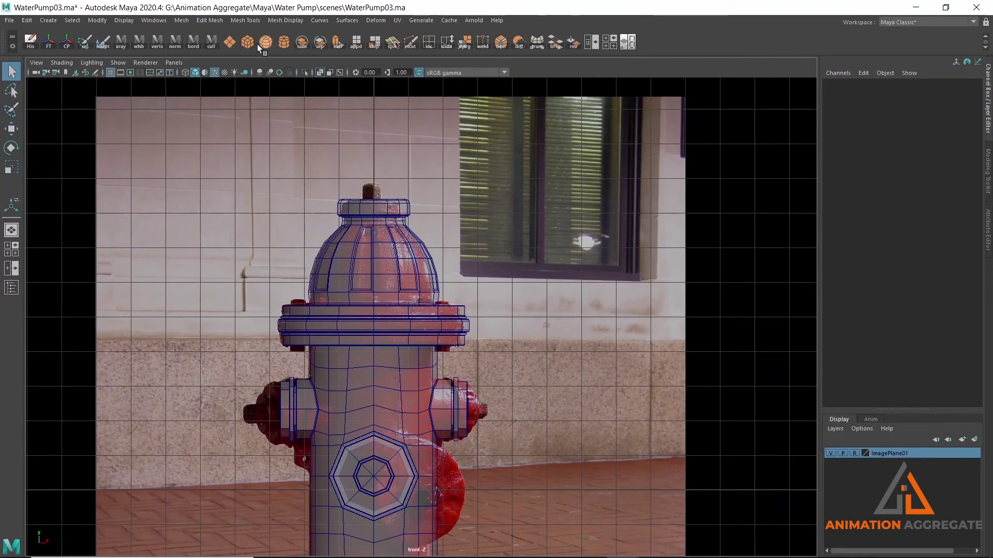
click(285, 39)
key(w)
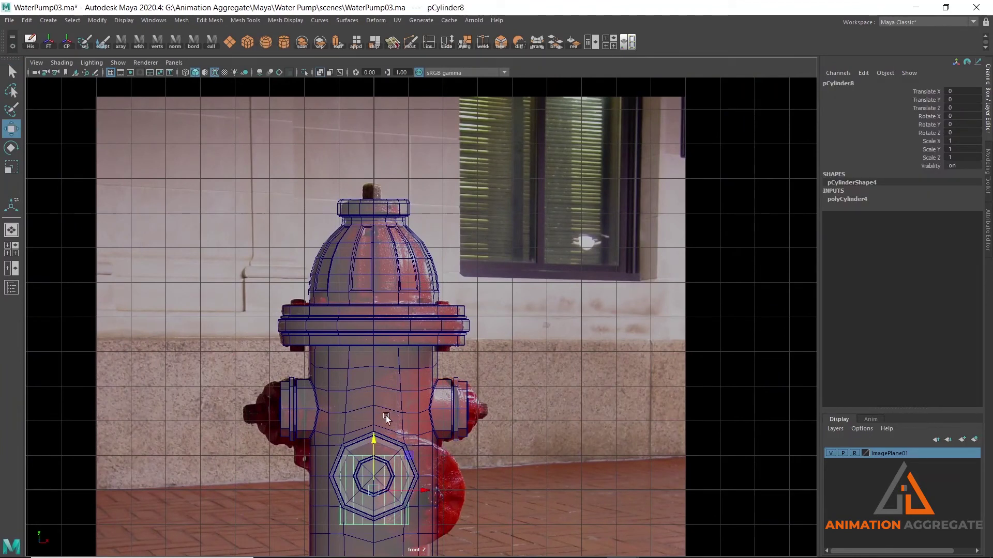
drag(374, 438, 368, 107)
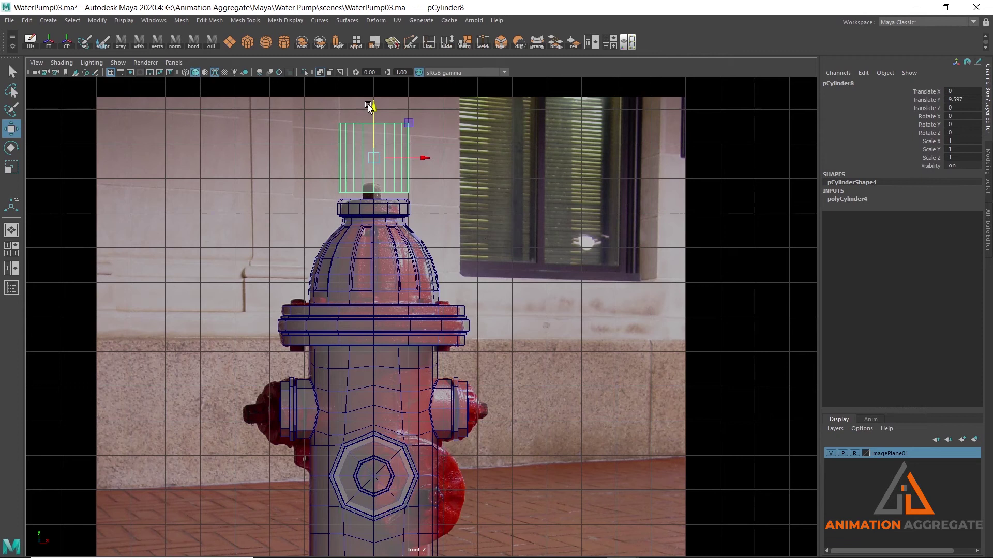
key(r)
drag(374, 158, 336, 176)
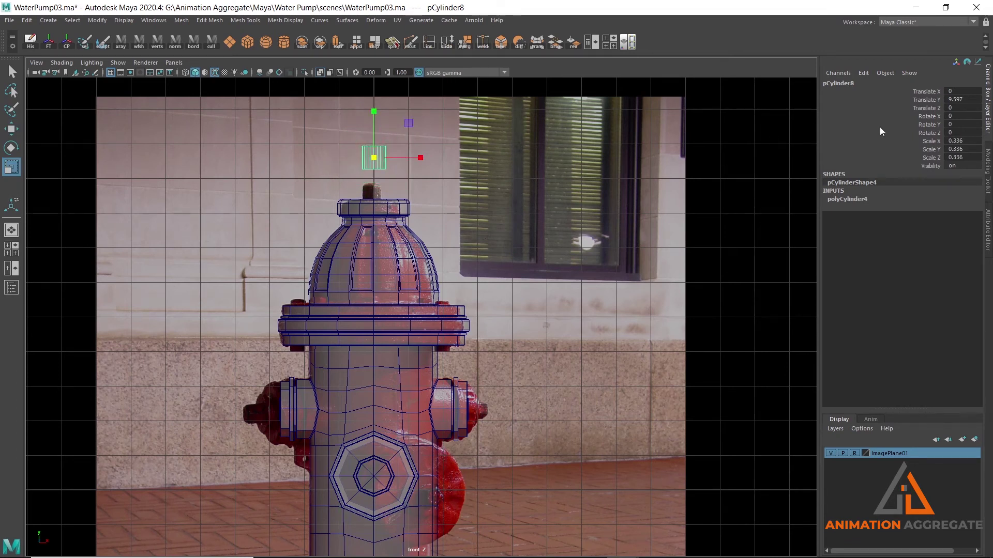
Set the cylinder's Subdivisions Axis to 6 and lower it onto the cap
click(866, 199)
click(967, 224)
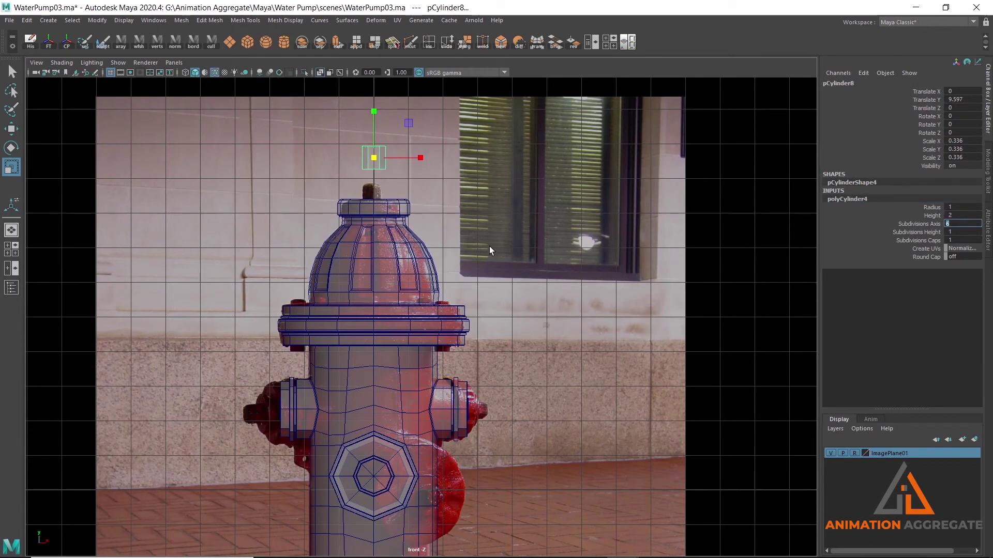
key(BackSpace)
text(8)
key(Return)
key(w)
alt+middle_drag(463, 157, 477, 191)
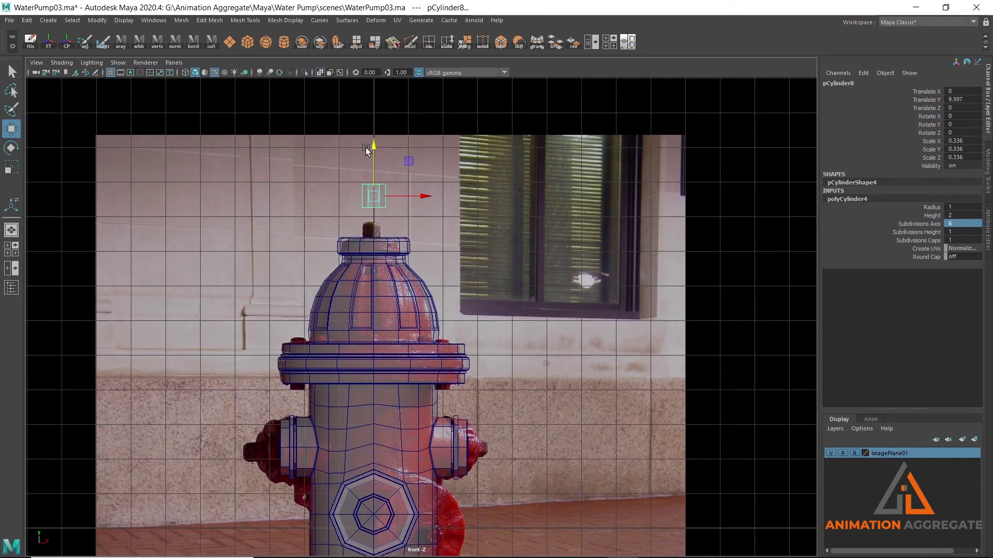
drag(377, 148, 377, 171)
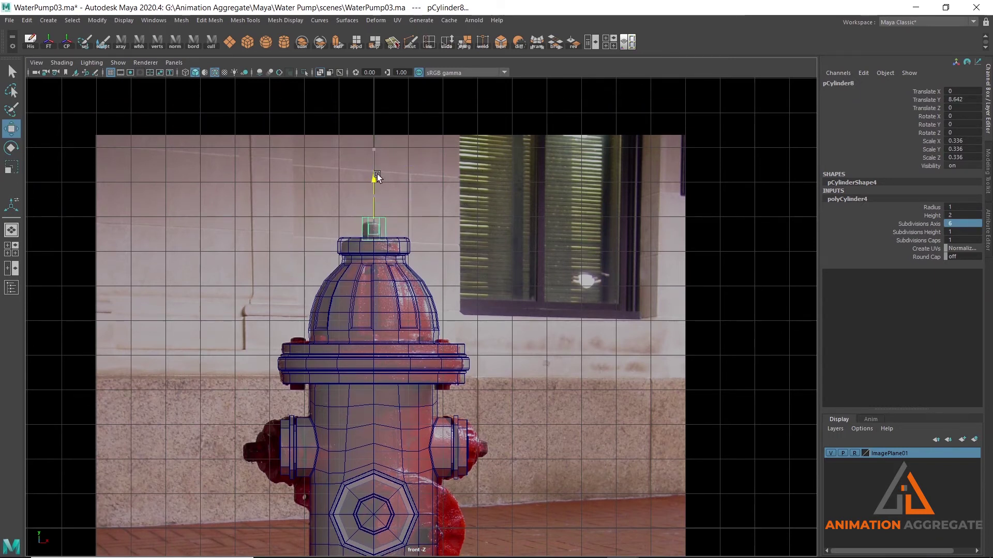
Bevel the hexagonal cylinder's edges with Ctrl+B, viewed from above the cap
key(space)
key(space)
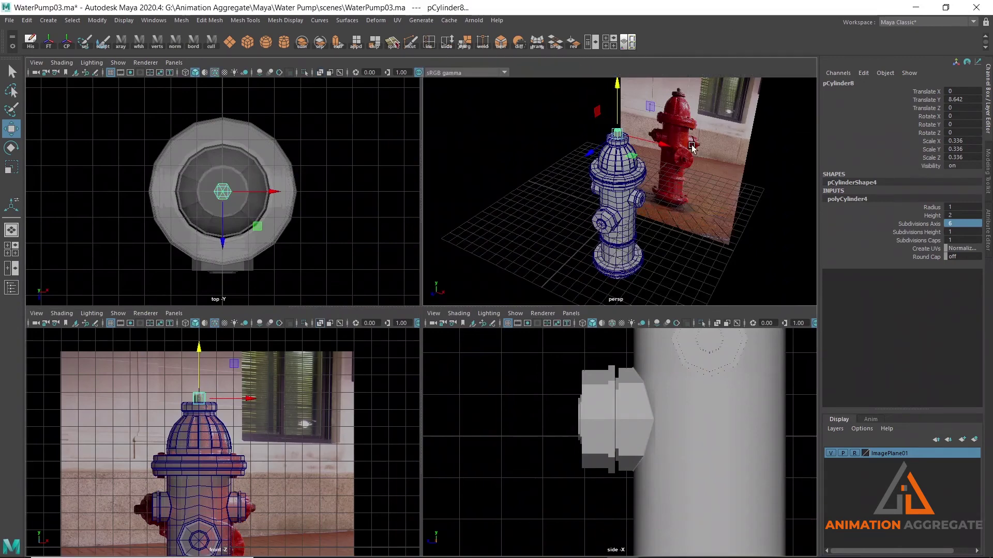
scroll(484, 281, up, 3)
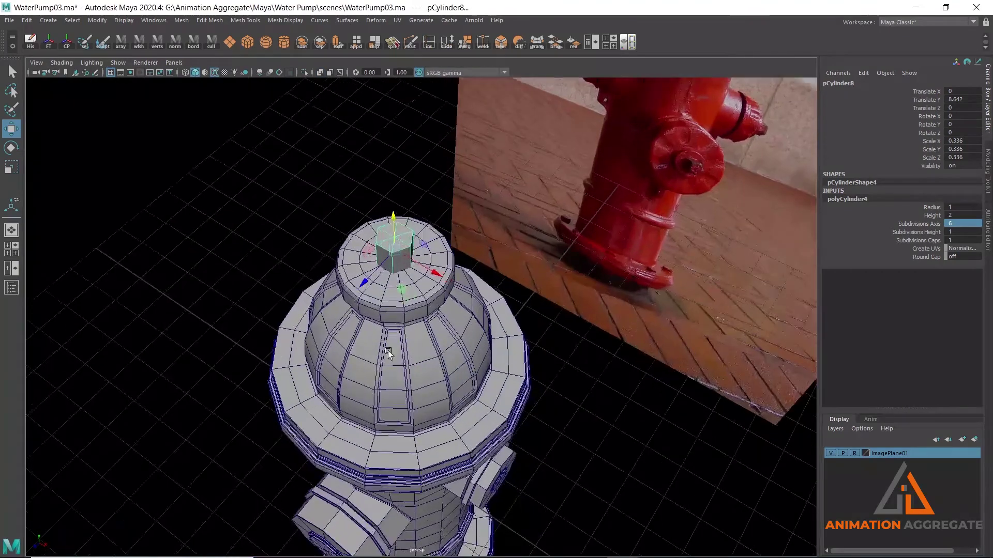
scroll(406, 232, up, 3)
alt+drag(406, 232, 404, 331)
scroll(404, 336, up, 3)
scroll(362, 321, up, 3)
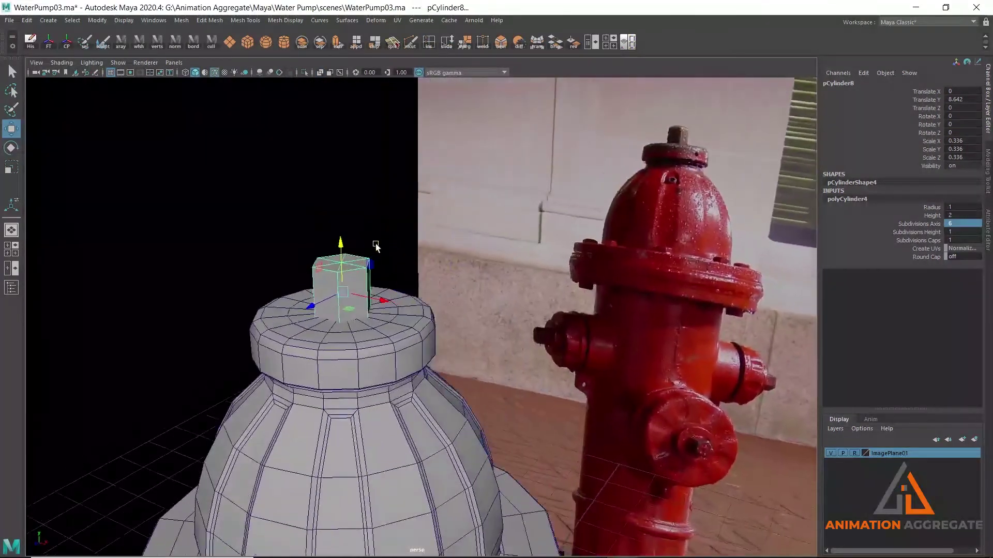
scroll(325, 307, up, 3)
alt+drag(326, 306, 380, 253)
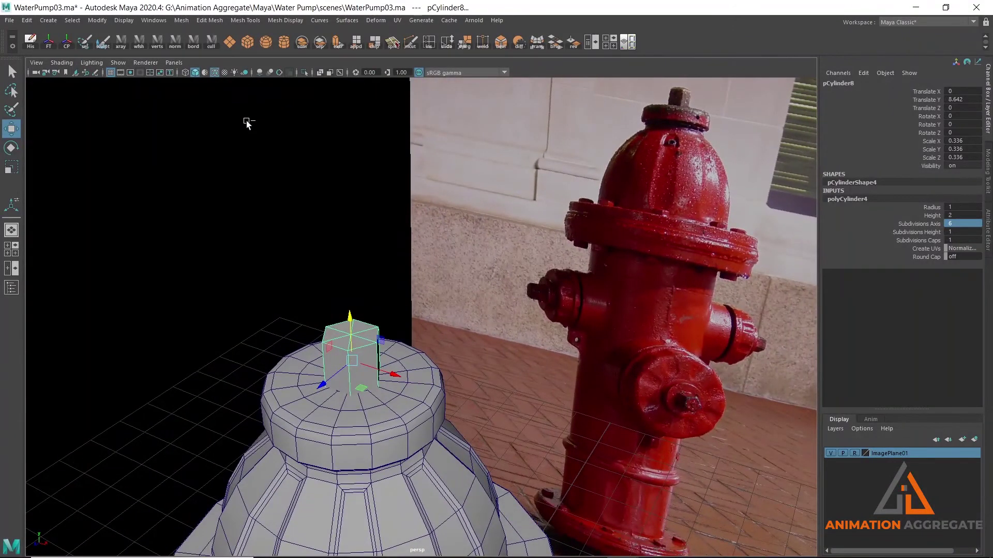
key(ctrl+b)
scroll(350, 273, up, 2)
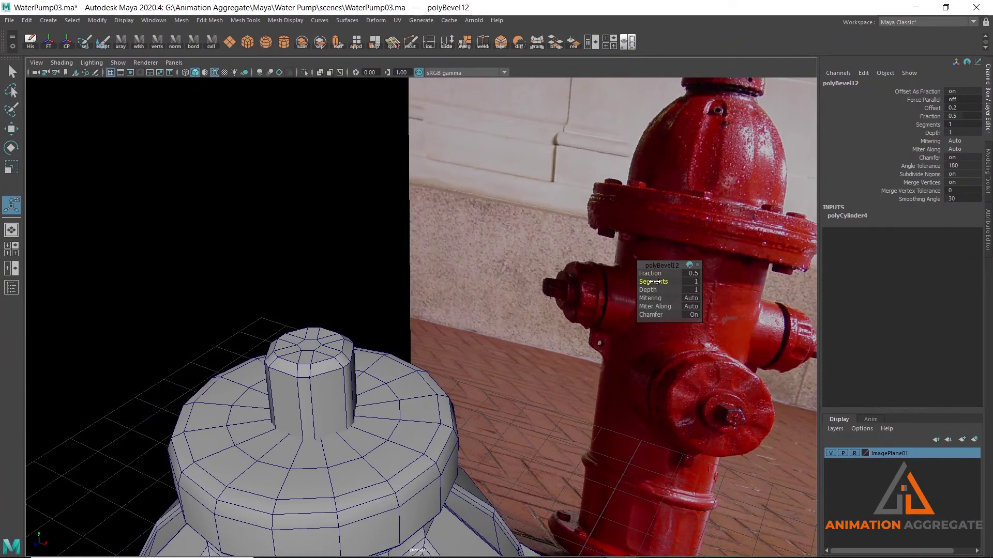
Set the nut's bevel to 2 segments with fraction 0.3
drag(653, 281, 657, 285)
alt+drag(428, 228, 626, 265)
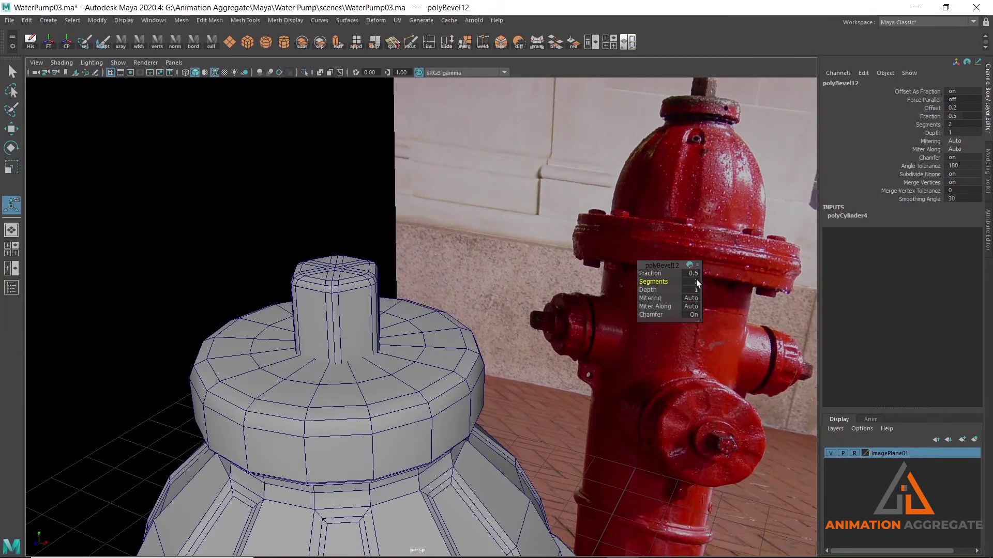
text(.3)
key(Return)
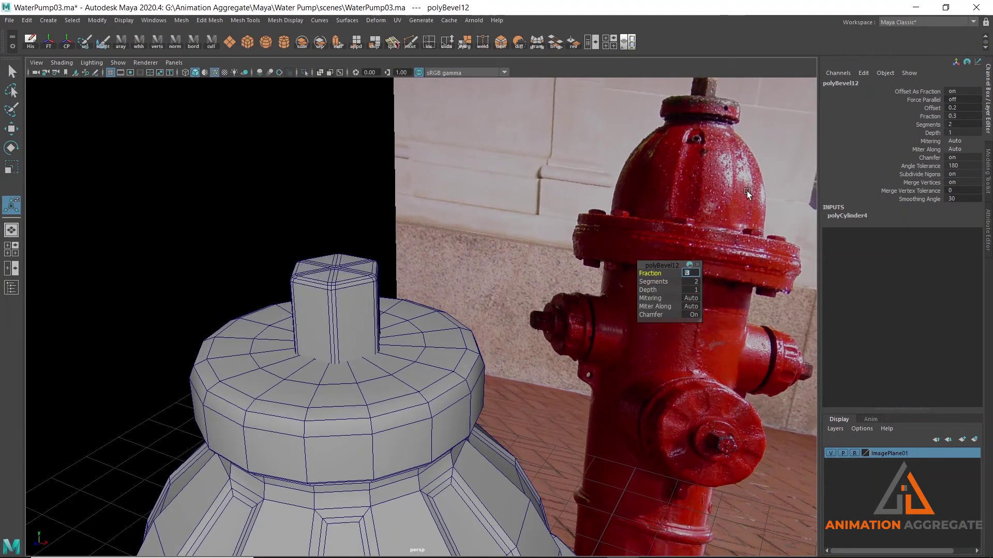
Preview the nut smoothed, pull back beside the reference photo, and select the top nut pCylinder8
mouse_move(444, 181)
alt+mouse_down()
mouse_move(312, 252)
mouse_move(402, 330)
alt+mouse_up()
right_drag(401, 330, 428, 287)
click(373, 326)
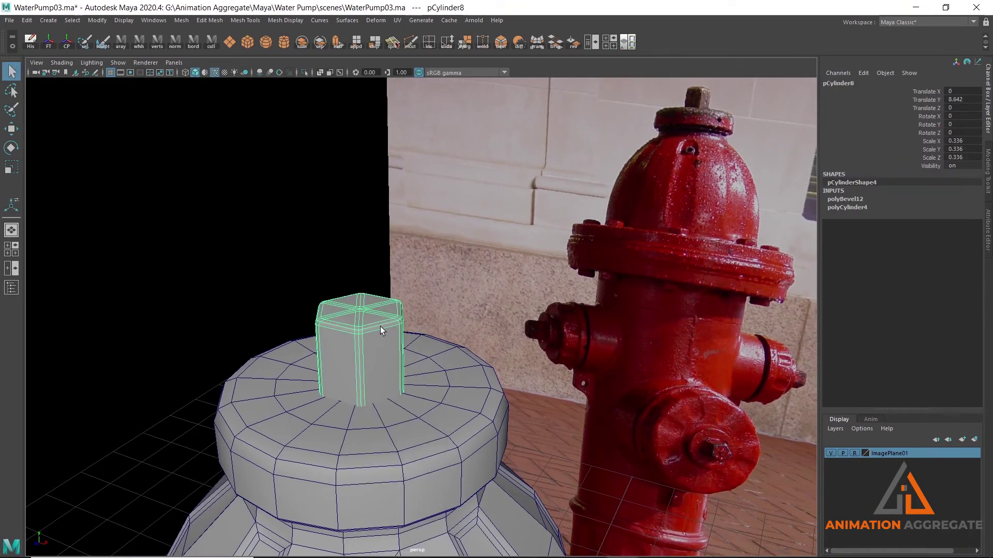
key(3)
click(467, 430)
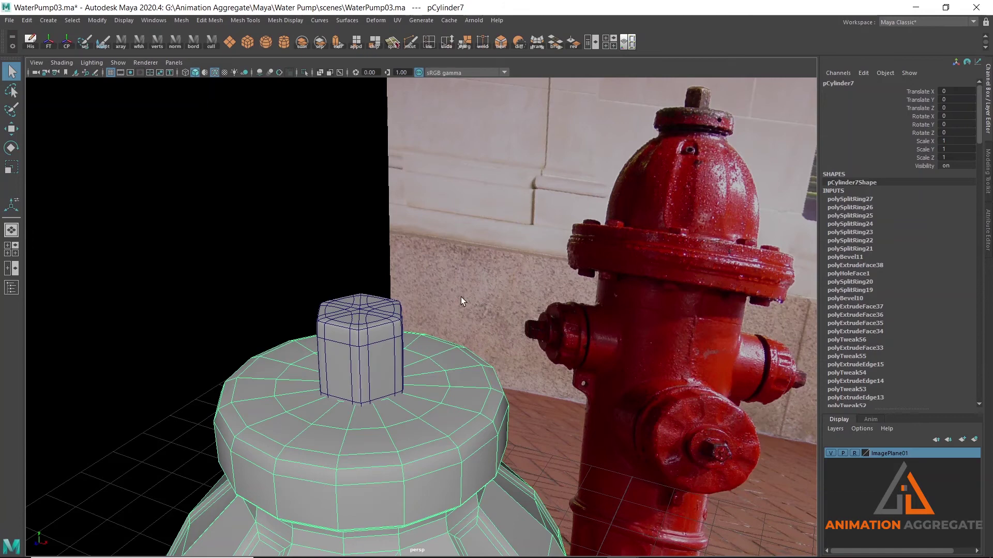
click(215, 237)
alt+drag(215, 237, 268, 256)
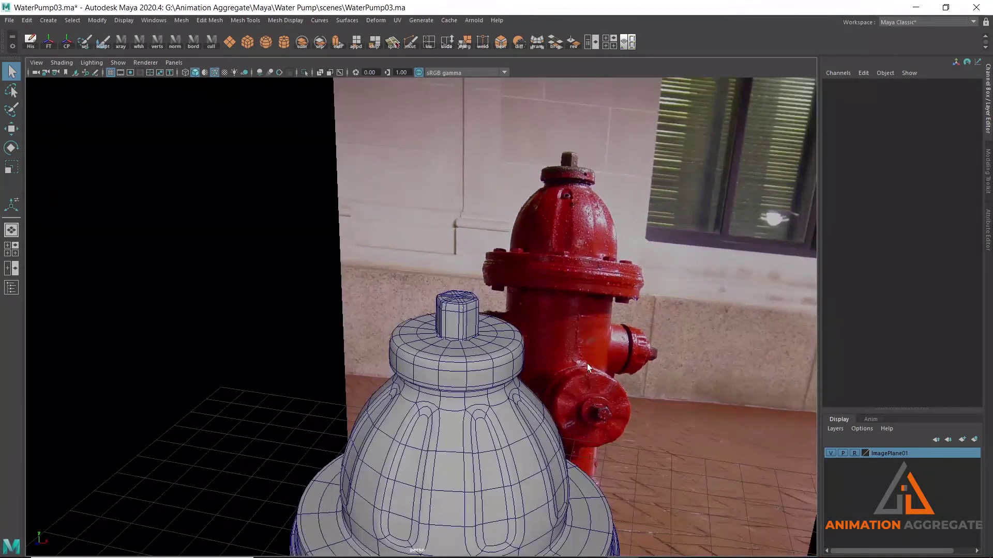
alt+right_drag(587, 364, 510, 337)
mouse_move(510, 336)
alt+mouse_down()
mouse_move(405, 350)
mouse_move(556, 415)
alt+mouse_up()
alt+right_drag(557, 415, 412, 379)
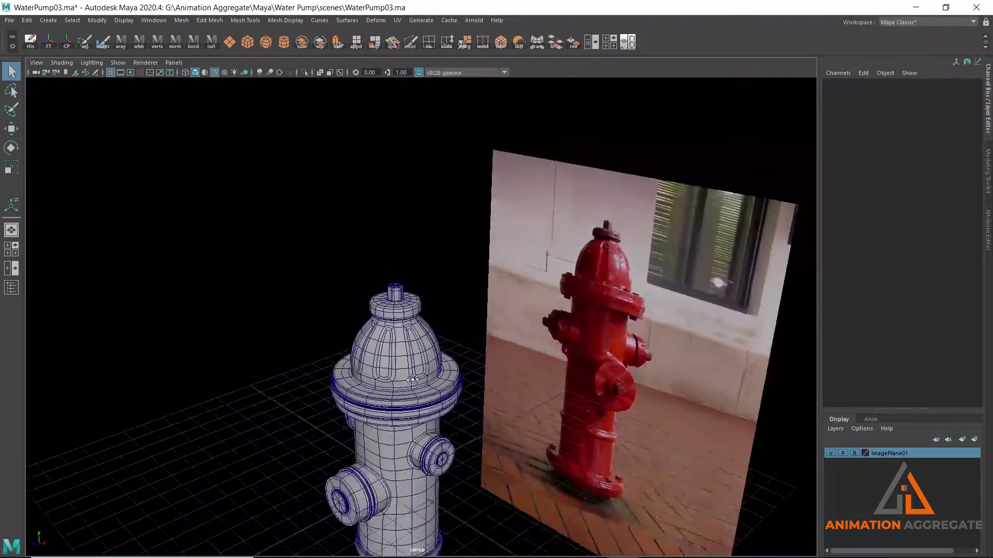
alt+drag(412, 379, 573, 291)
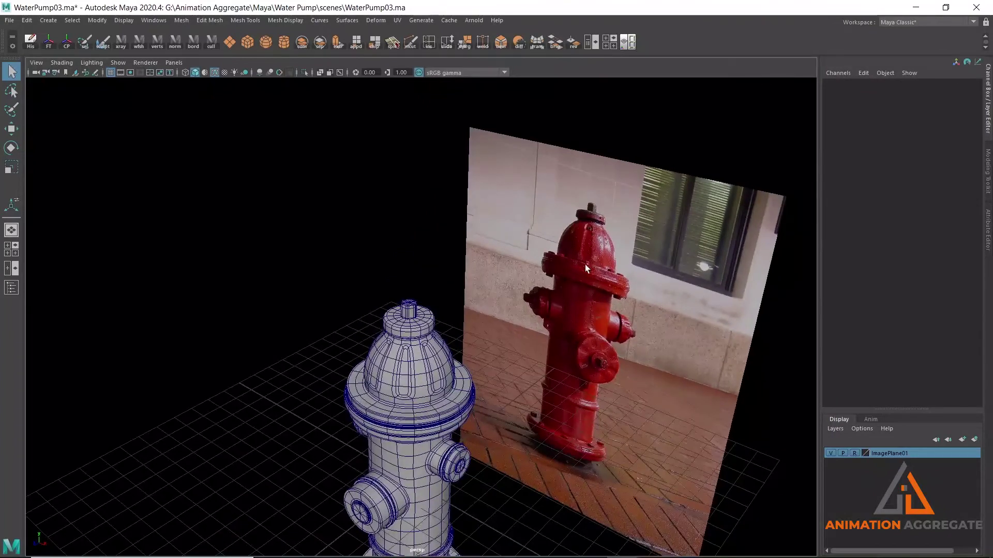
click(402, 305)
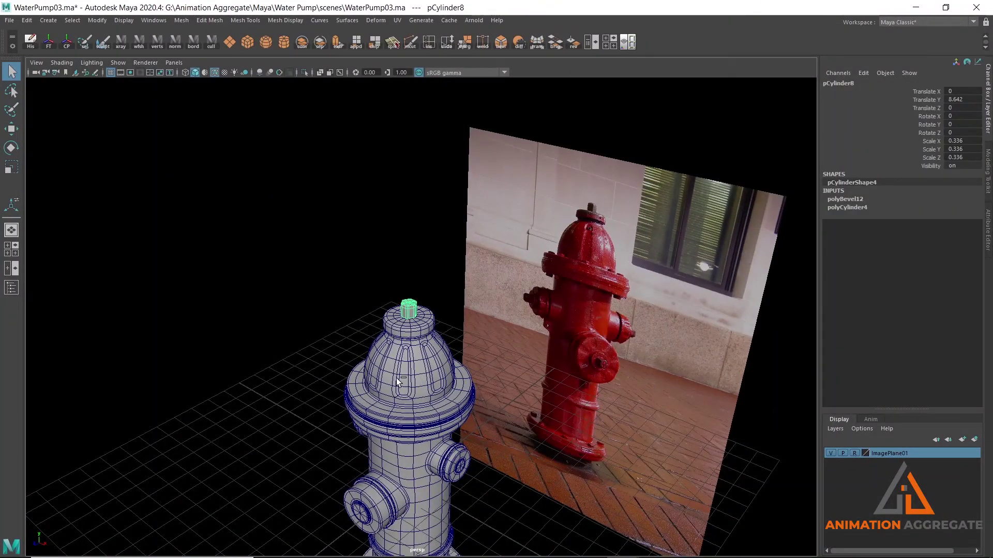
Duplicate the nut and switch to a maximized top view with Wireframe on Shaded
key(ctrl+d)
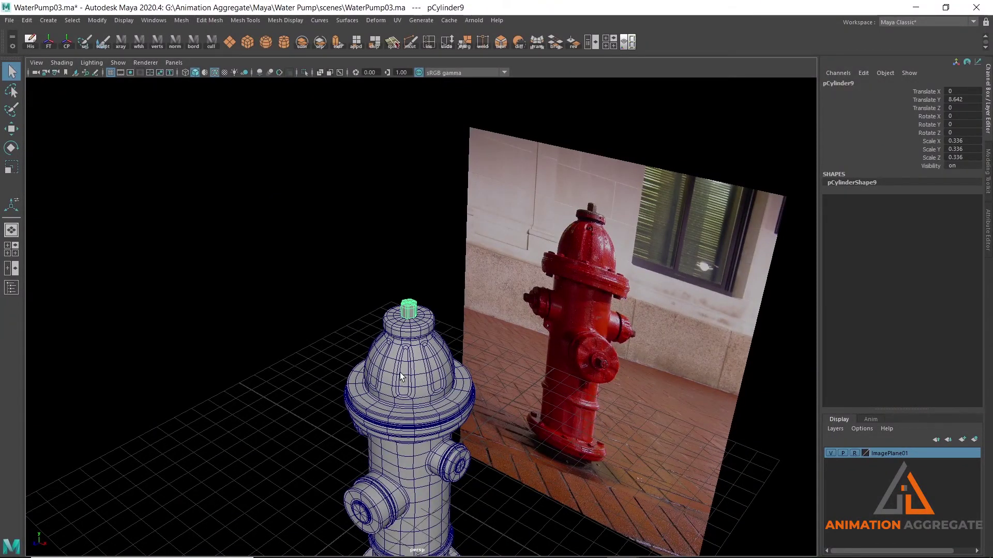
key(space)
key(space)
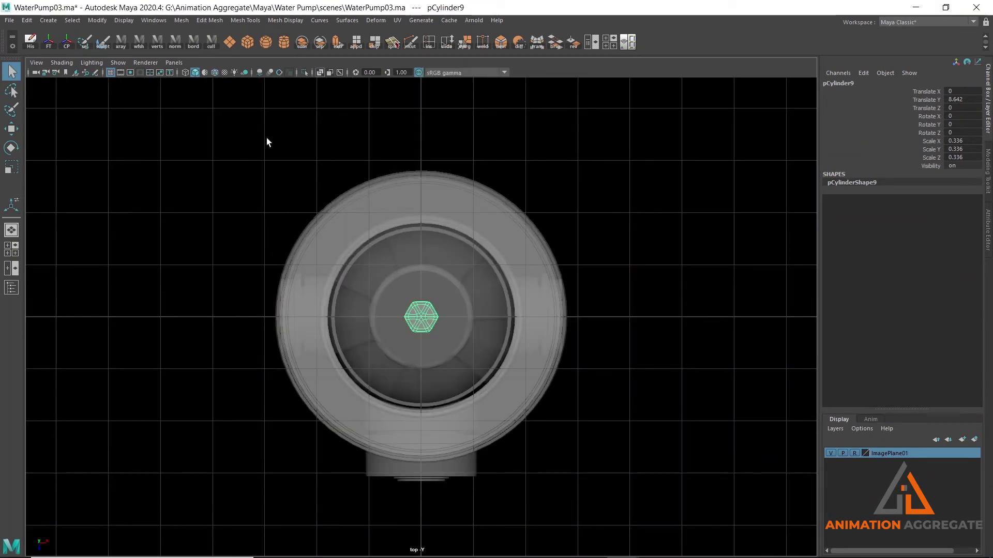
key(ctrl+5)
drag(293, 277, 374, 353)
key(w)
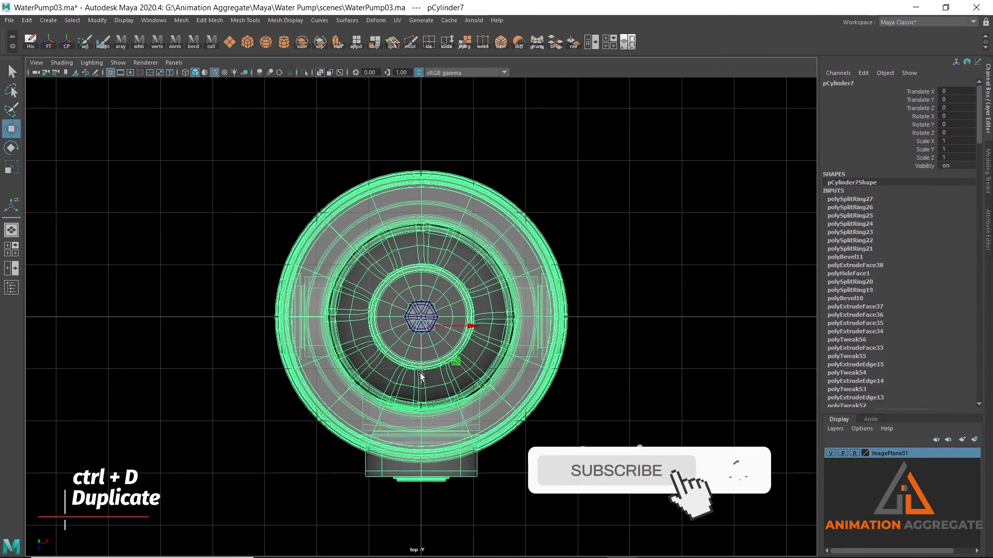
drag(421, 375, 413, 313)
key(ctrl+z)
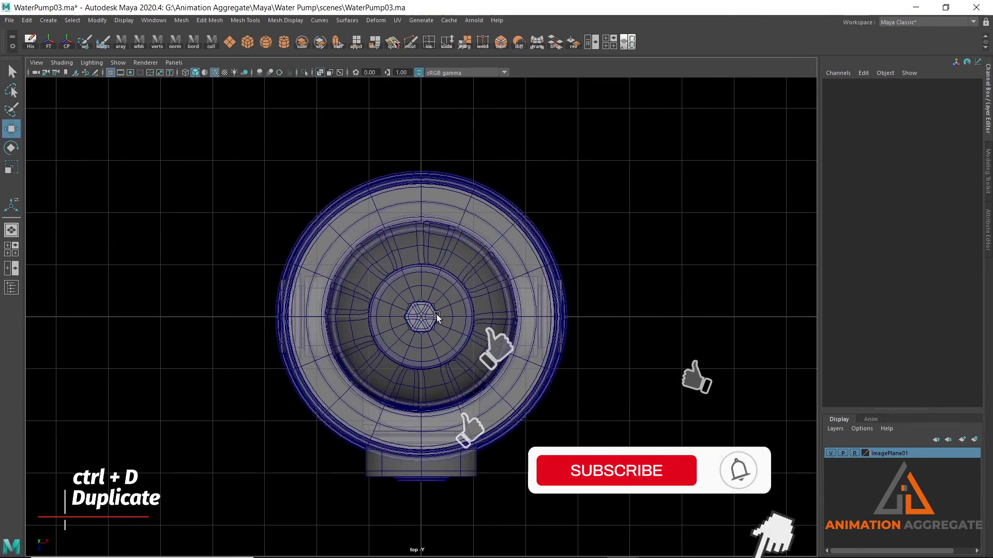
Move the copied nut out to the flange rim (Z -2.176) and down in Y
click(435, 315)
drag(423, 355, 420, 247)
scroll(377, 150, up, 3)
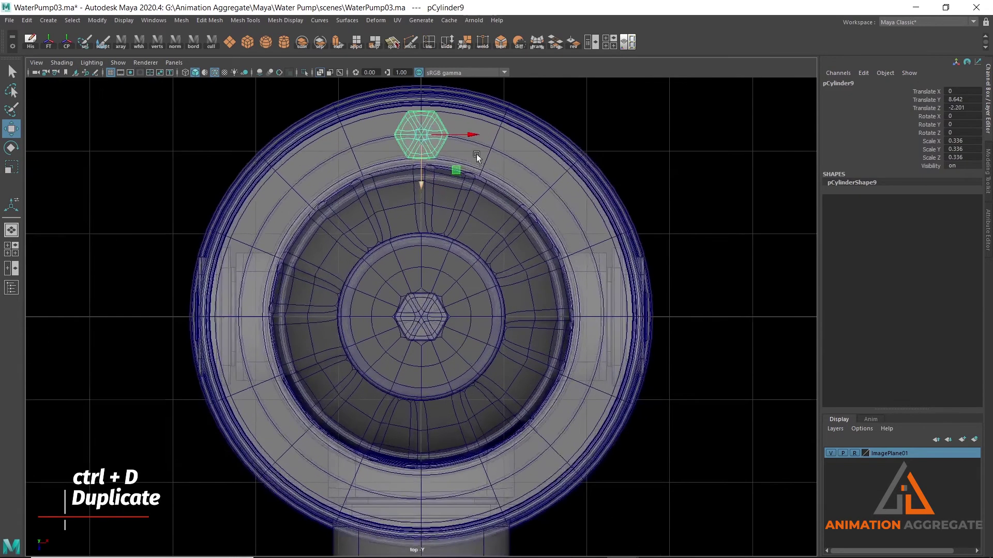
alt+middle_drag(477, 154, 476, 254)
drag(424, 230, 427, 231)
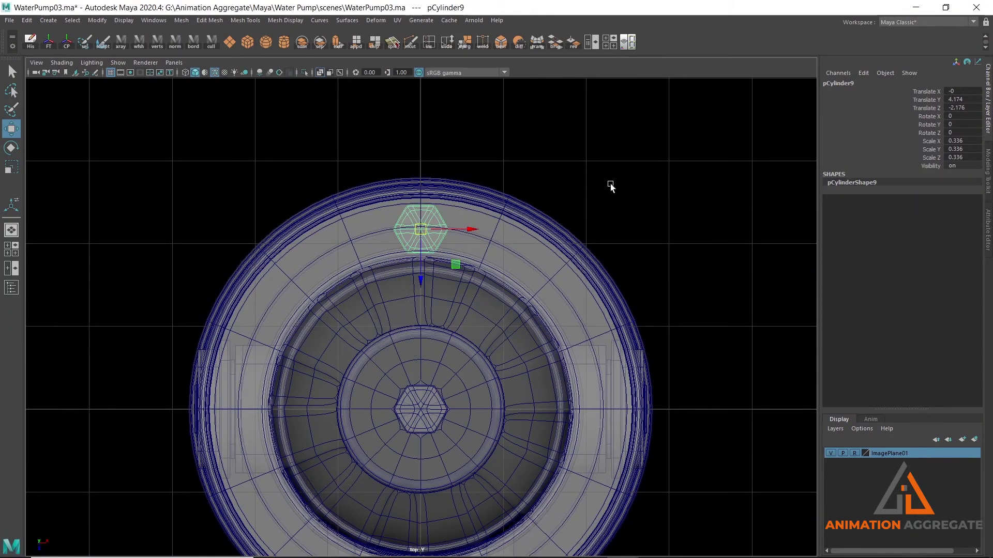
Orbit and zoom in perspective to inspect the copied nut under the rim
key(space)
key(space)
alt+drag(596, 203, 435, 232)
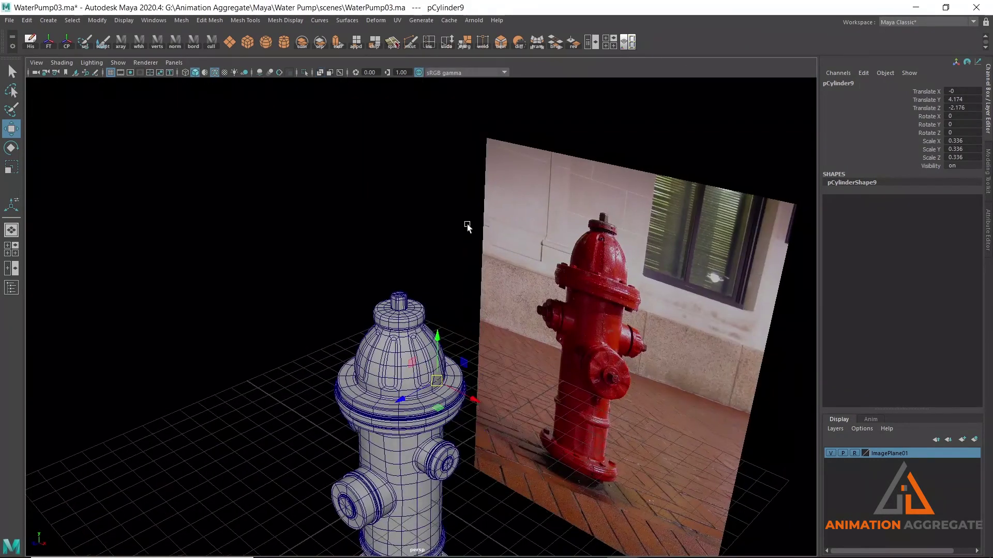
scroll(458, 332, up, 4)
scroll(406, 305, up, 3)
mouse_move(406, 302)
alt+mouse_down()
mouse_move(412, 284)
mouse_move(322, 265)
mouse_move(327, 228)
mouse_move(278, 172)
alt+mouse_up()
scroll(296, 243, up, 4)
scroll(332, 220, up, 3)
scroll(331, 223, up, 2)
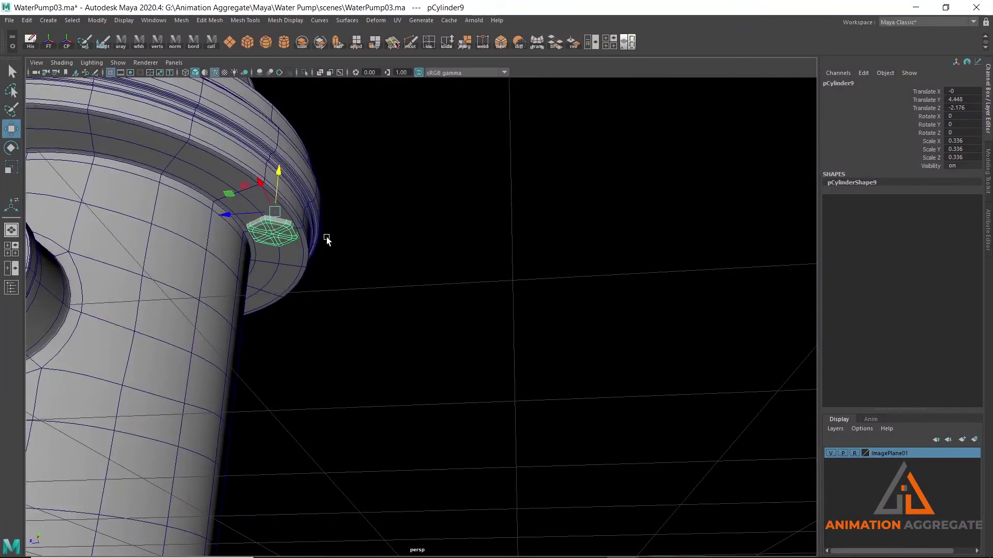
Stretch the bolt by raising its top vertices and lowering its bottom vertices in wireframe, then return to shaded
mouse_move(297, 248)
alt+mouse_down()
mouse_move(254, 266)
mouse_move(490, 210)
alt+mouse_up()
right_click(489, 190)
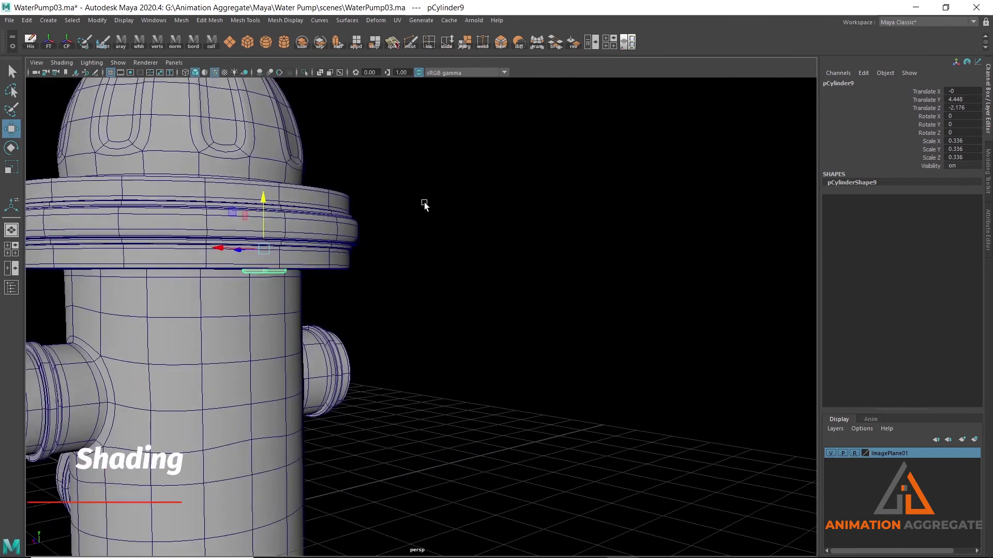
click(424, 206)
key(4)
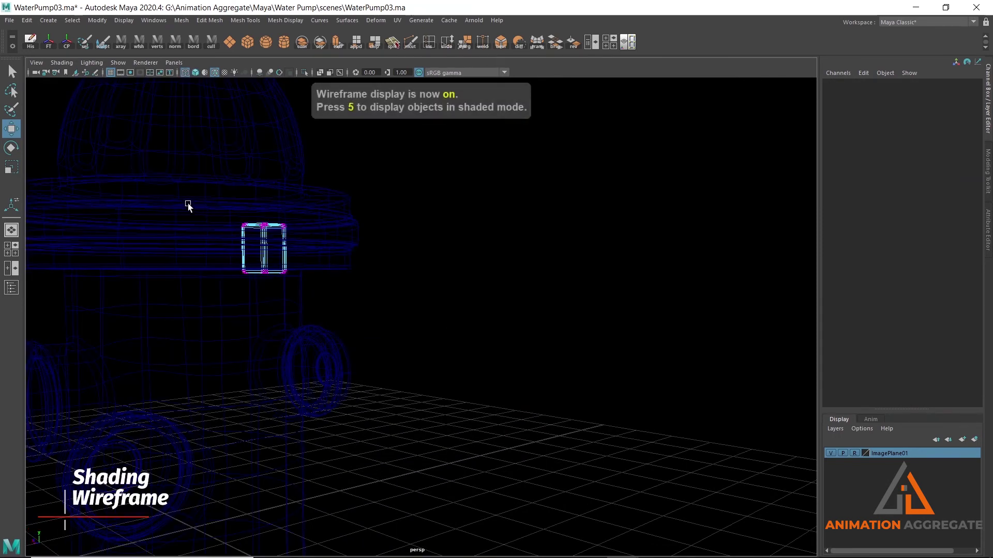
drag(306, 244, 306, 244)
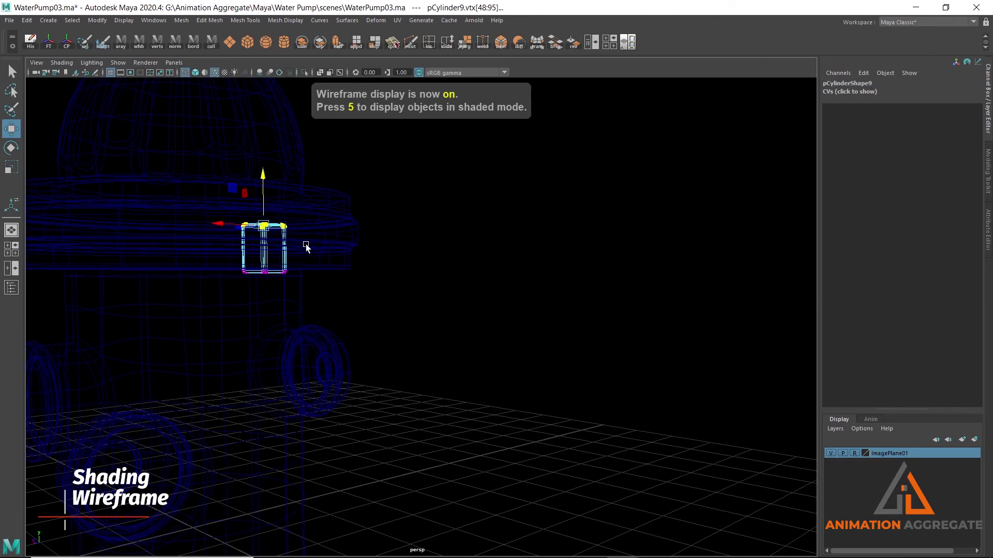
drag(262, 178, 261, 119)
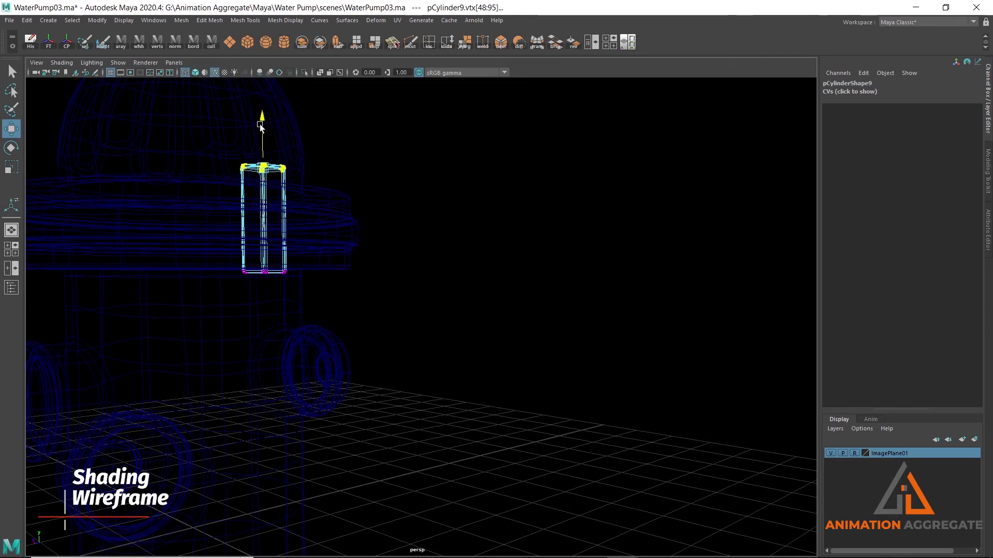
drag(240, 258, 325, 301)
drag(265, 232, 265, 236)
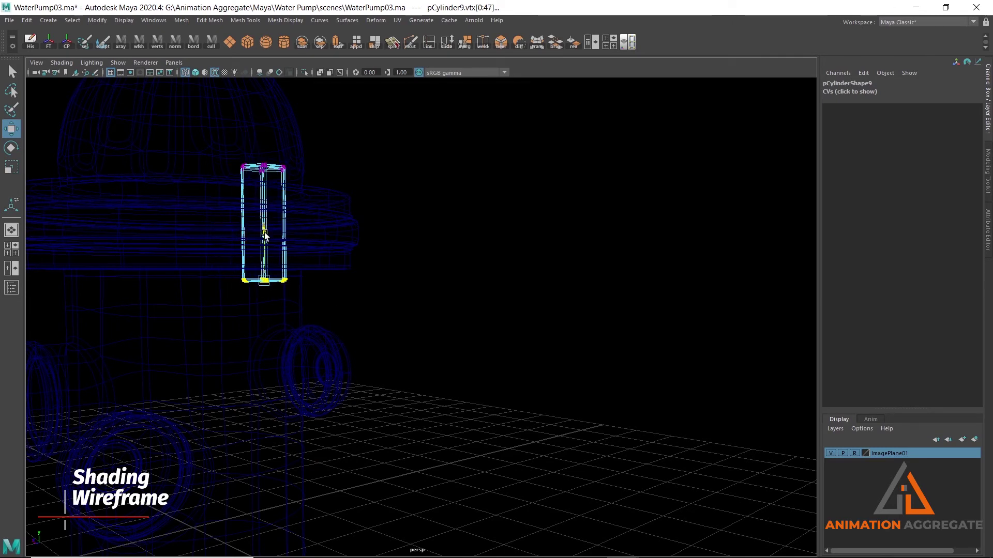
key(space)
key(space)
mouse_move(473, 154)
alt+mouse_down()
mouse_move(395, 234)
mouse_move(341, 241)
mouse_move(359, 297)
mouse_move(402, 231)
mouse_move(392, 259)
mouse_move(430, 324)
mouse_move(482, 276)
mouse_move(362, 228)
alt+mouse_up()
key(5)
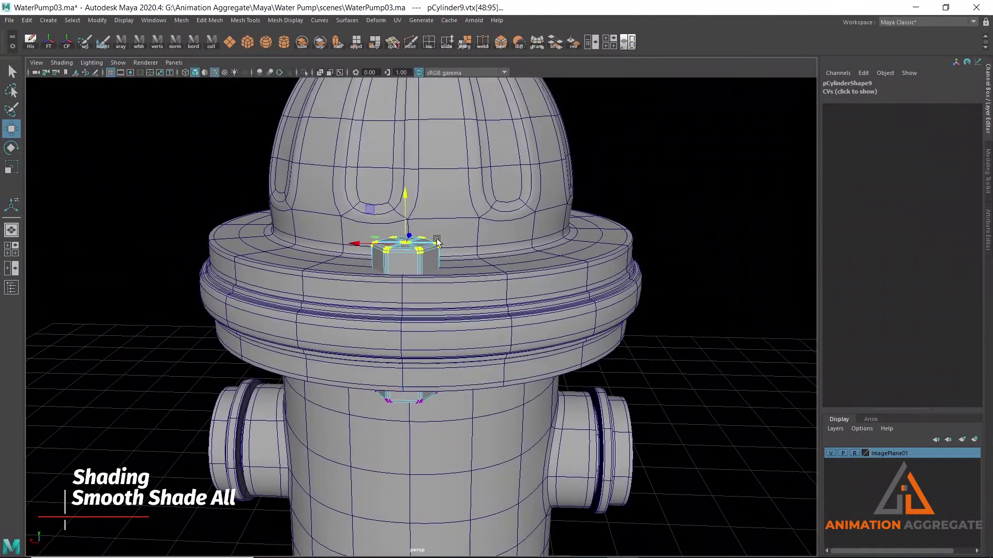
Lower the bolt's top vertex ring onto the flange
mouse_move(404, 193)
mouse_down()
mouse_move(403, 273)
mouse_move(370, 322)
mouse_up()
scroll(371, 296, up, 3)
scroll(418, 243, up, 3)
Scale the whole bolt pCylinder9 uniformly down to 0.315
right_drag(434, 235, 460, 215)
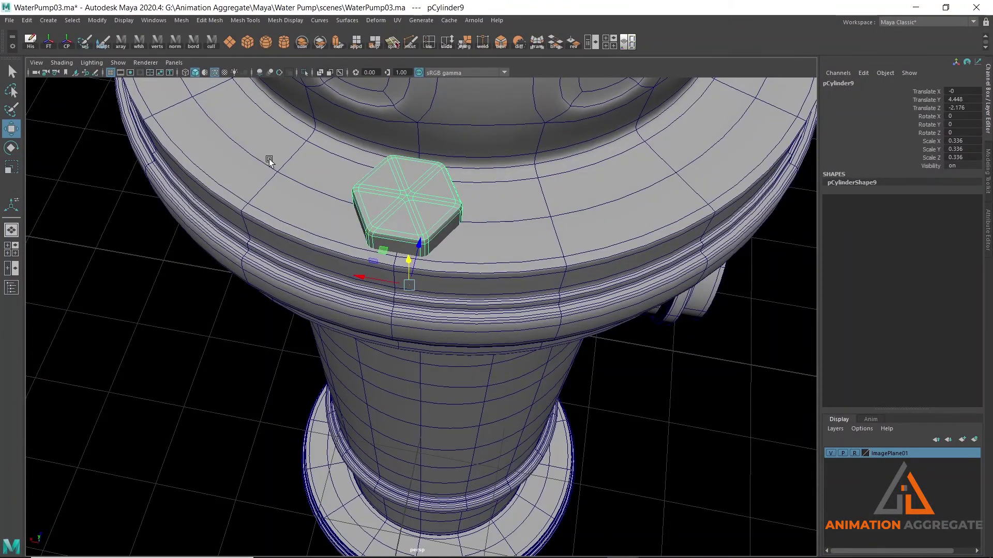
alt+drag(350, 212, 406, 151)
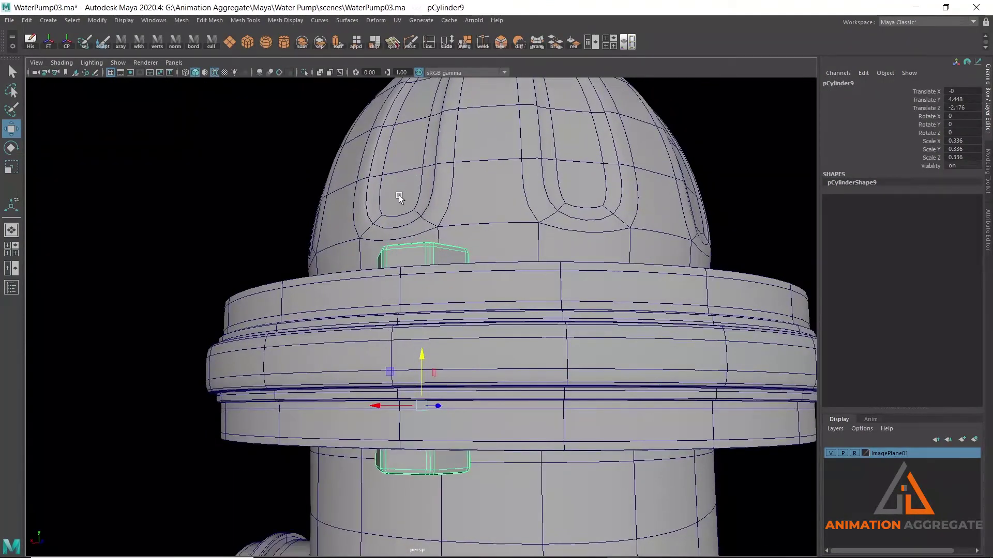
key(r)
mouse_move(420, 412)
mouse_down()
mouse_move(356, 268)
mouse_move(409, 272)
mouse_move(458, 191)
mouse_move(453, 220)
mouse_up()
scroll(410, 272, down, 5)
scroll(458, 190, down, 3)
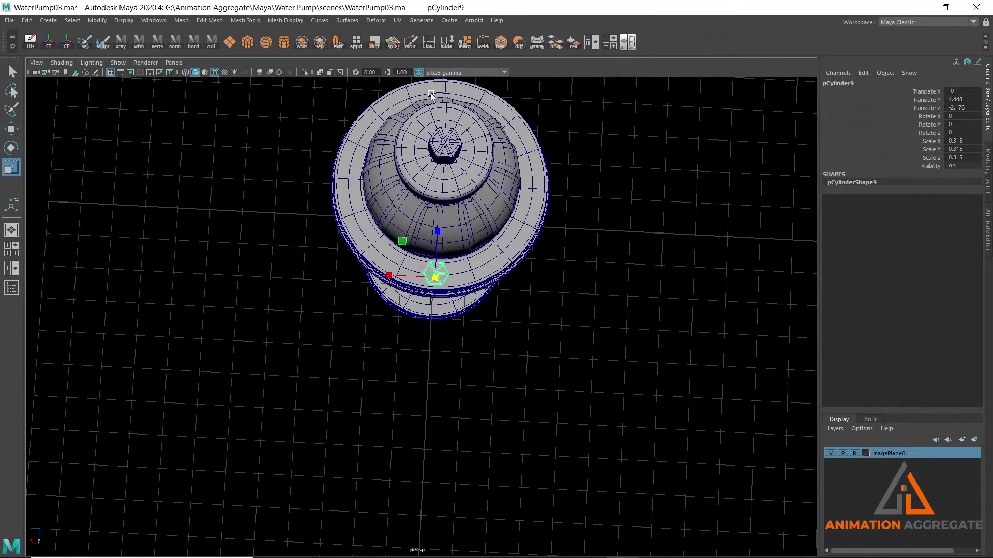
In the top view, snap the bolt's pivot to the grid origin at the hydrant centre
mouse_move(546, 218)
alt+mouse_down()
mouse_move(523, 213)
mouse_move(488, 232)
alt+mouse_up()
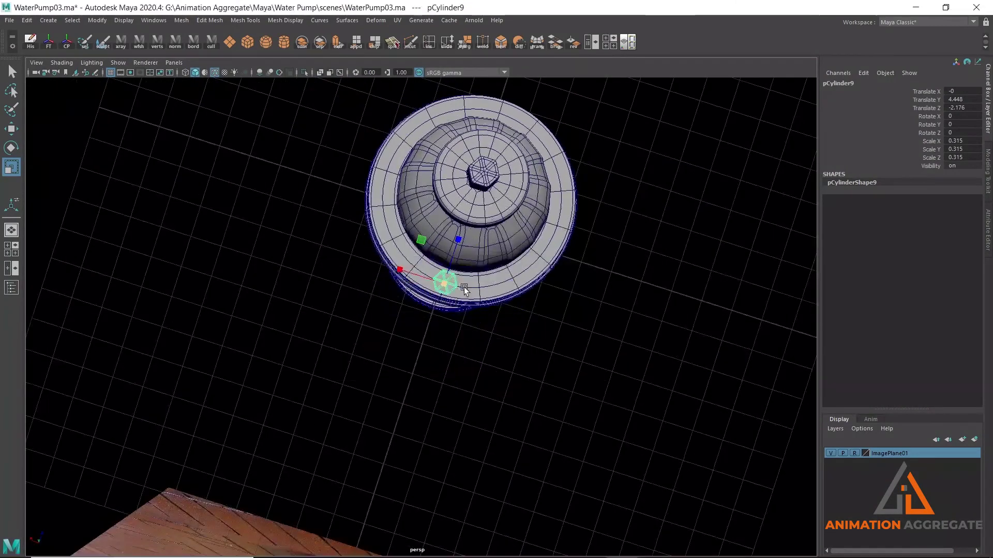
key(space)
key(space)
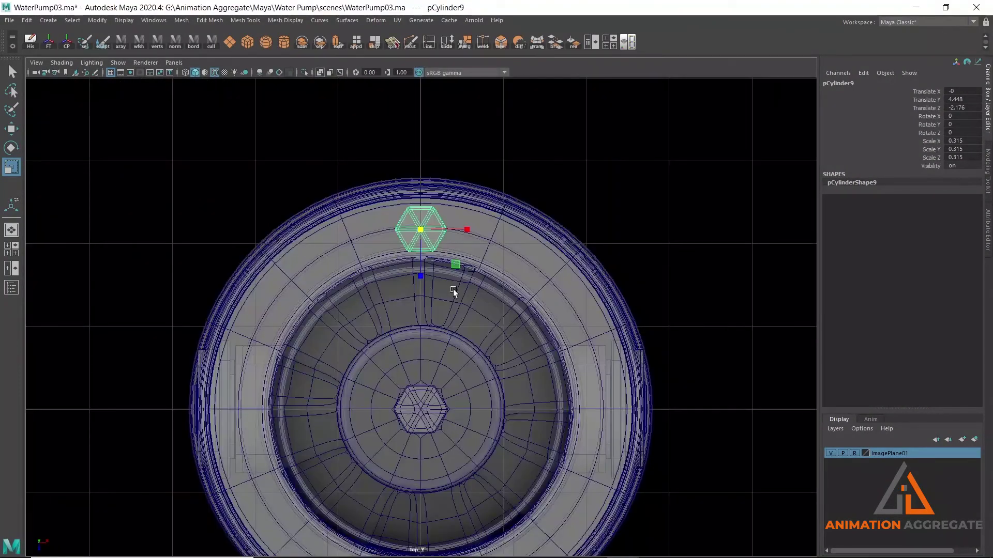
alt+middle_drag(453, 289, 447, 240)
key(w)
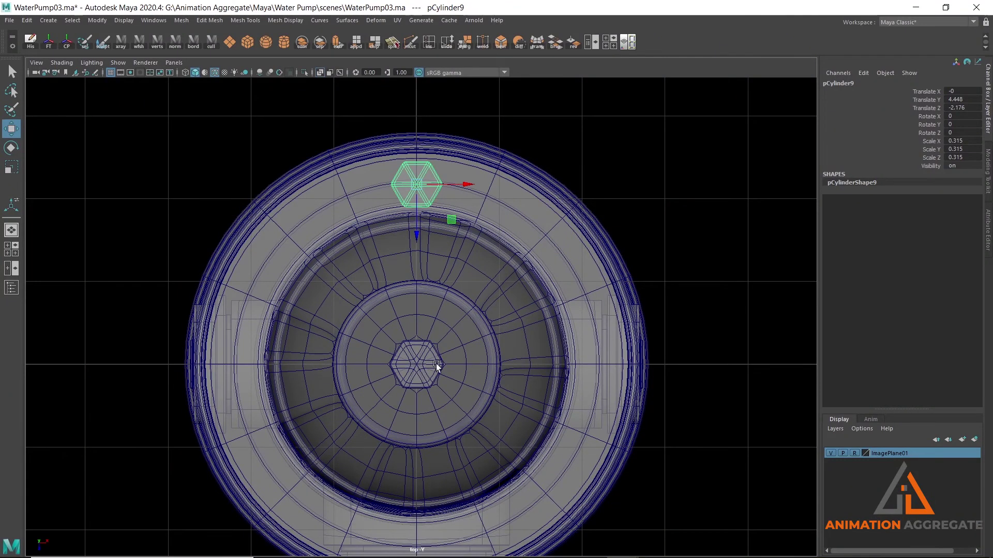
alt+middle_drag(466, 329, 458, 294)
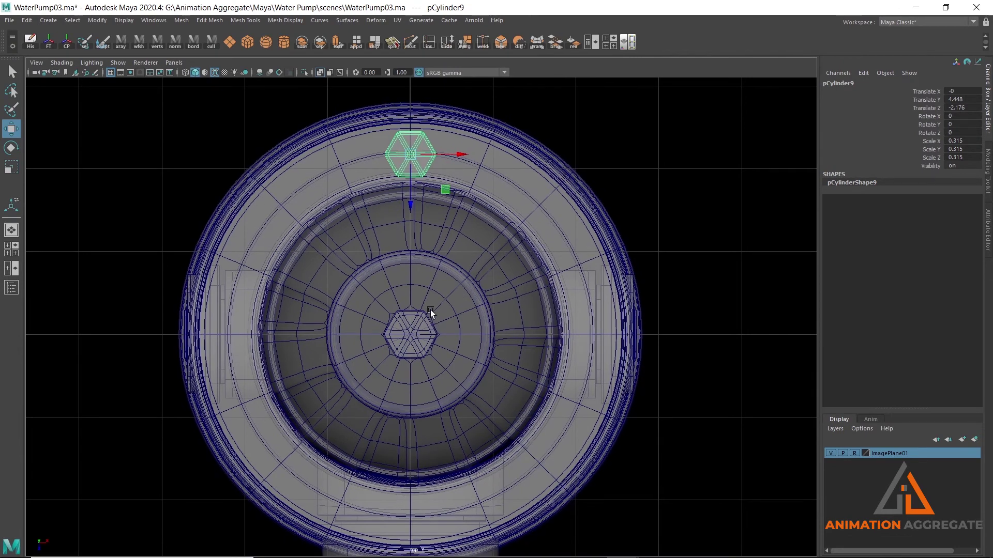
alt+middle_drag(430, 309, 424, 300)
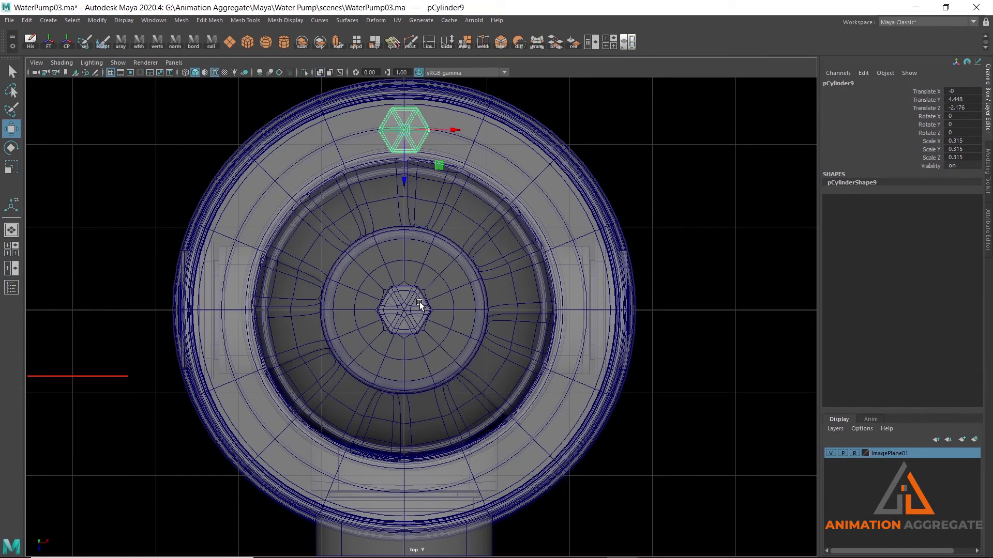
key(d)
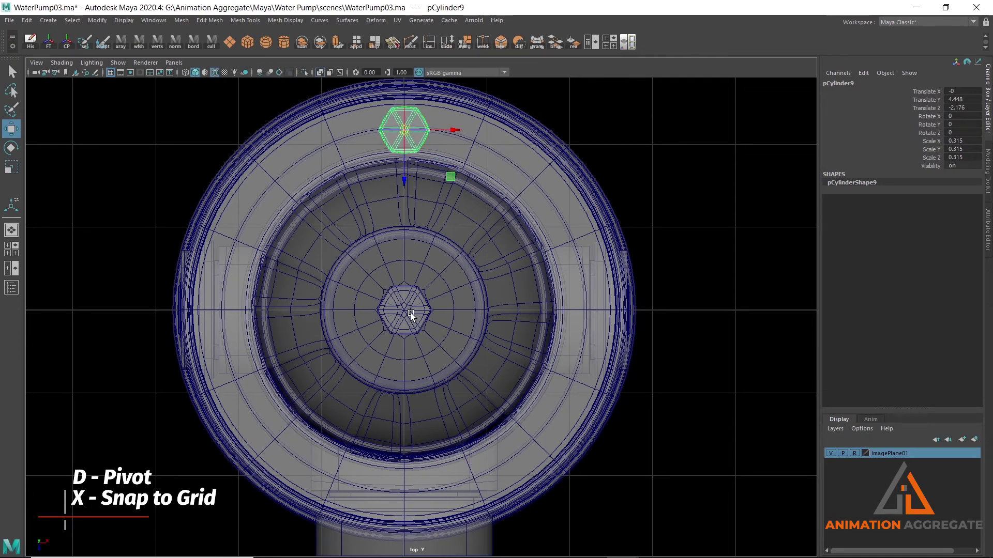
click(405, 309)
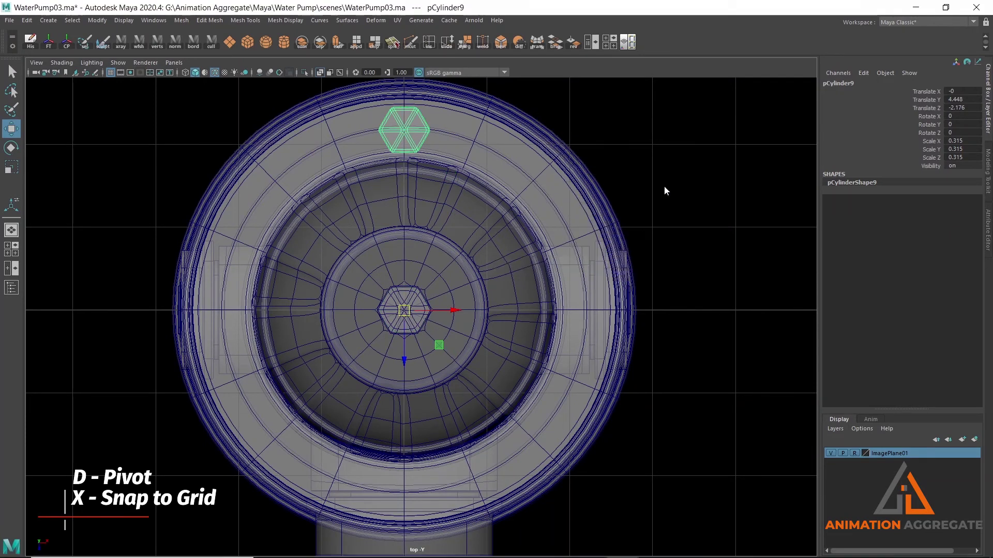
Check the bolt's placement from perspective and four-view layouts
key(space)
key(space)
alt+drag(558, 270, 531, 233)
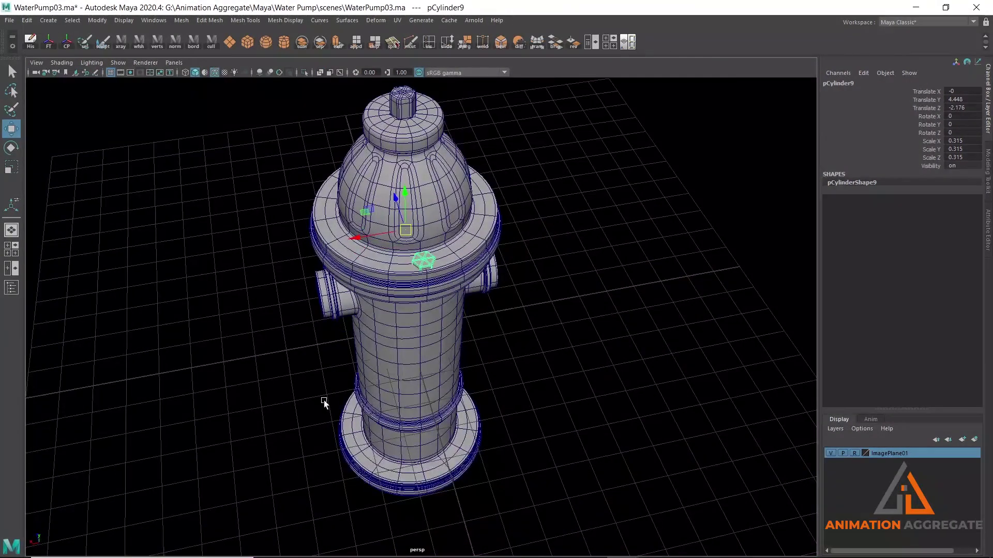
key(space)
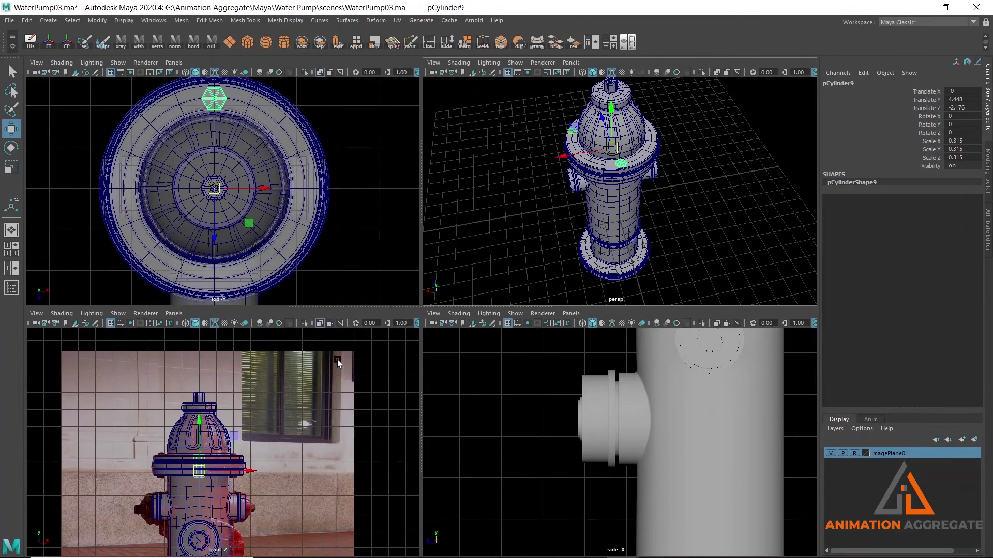
key(space)
scroll(487, 262, up, 3)
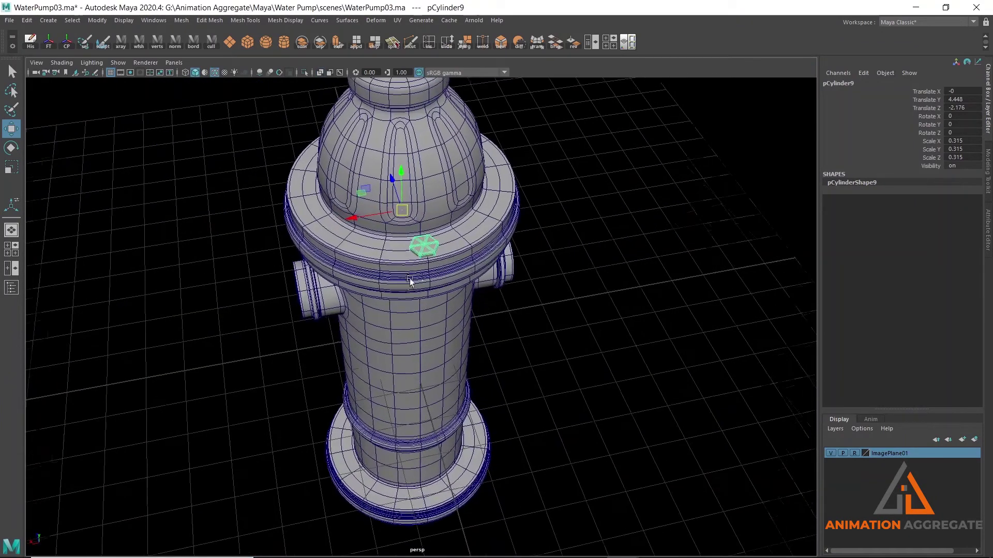
scroll(487, 263, up, 3)
scroll(443, 273, down, 3)
alt+drag(443, 272, 494, 291)
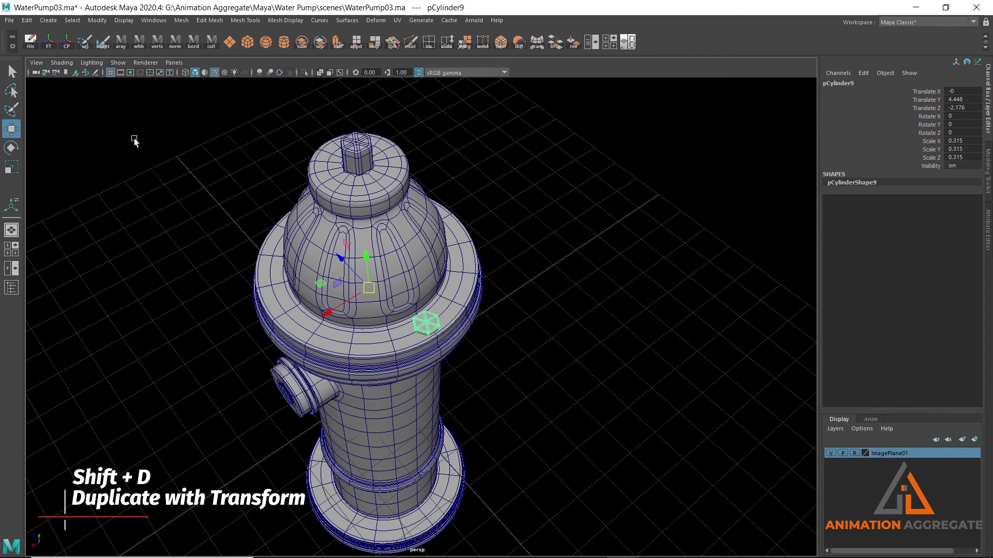
Rotate a copy of the bolt -45° around the hydrant's central axis
click(25, 20)
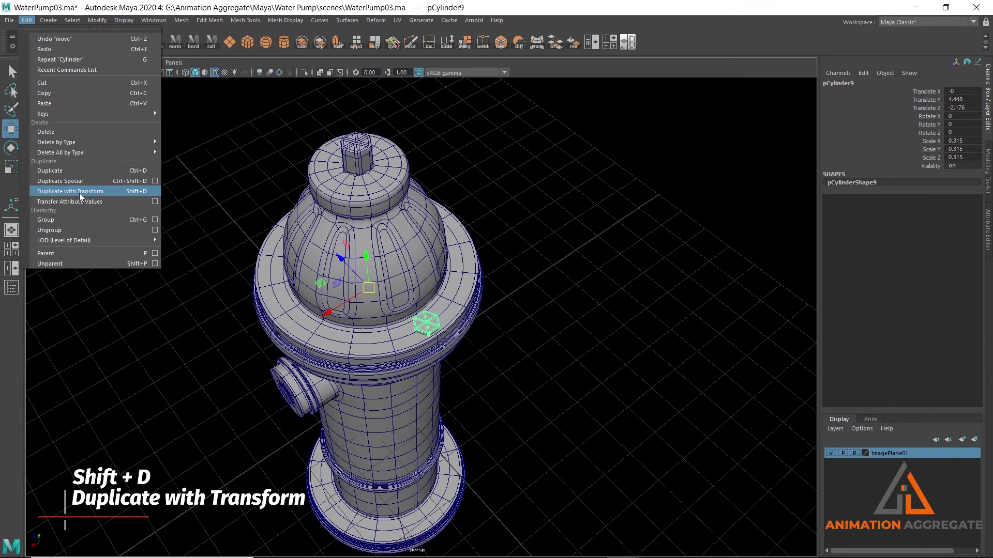
key(Escape)
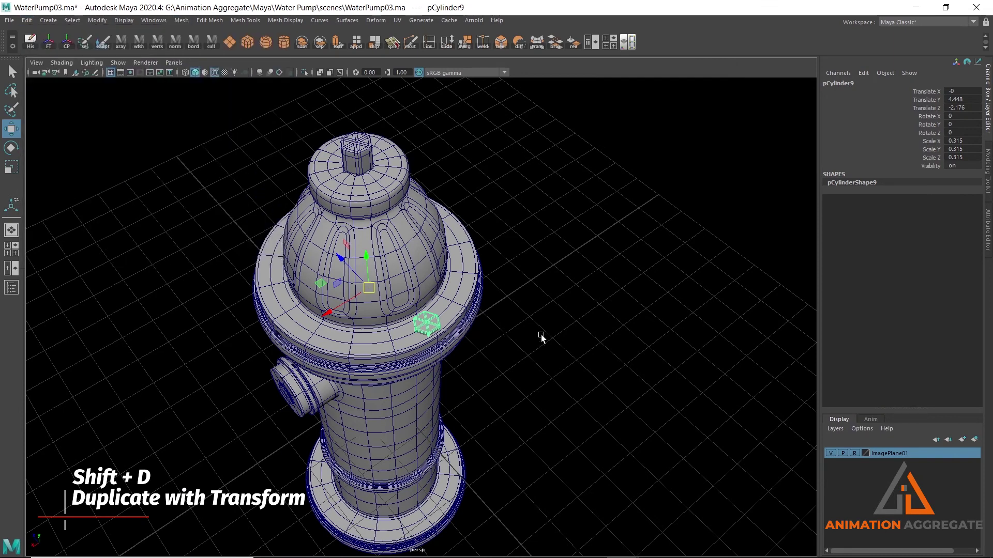
alt+drag(501, 312, 366, 310)
scroll(455, 315, up, 3)
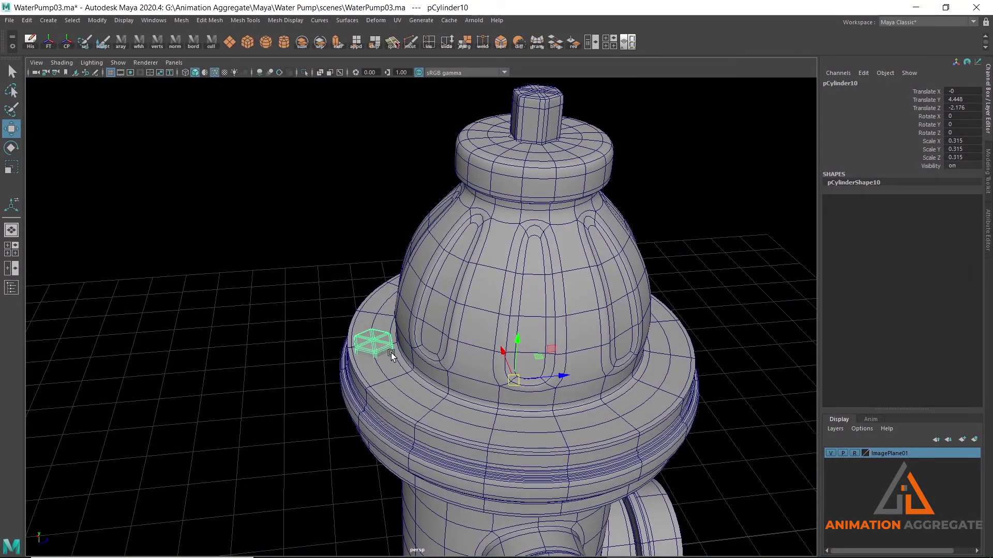
alt+drag(391, 353, 411, 362)
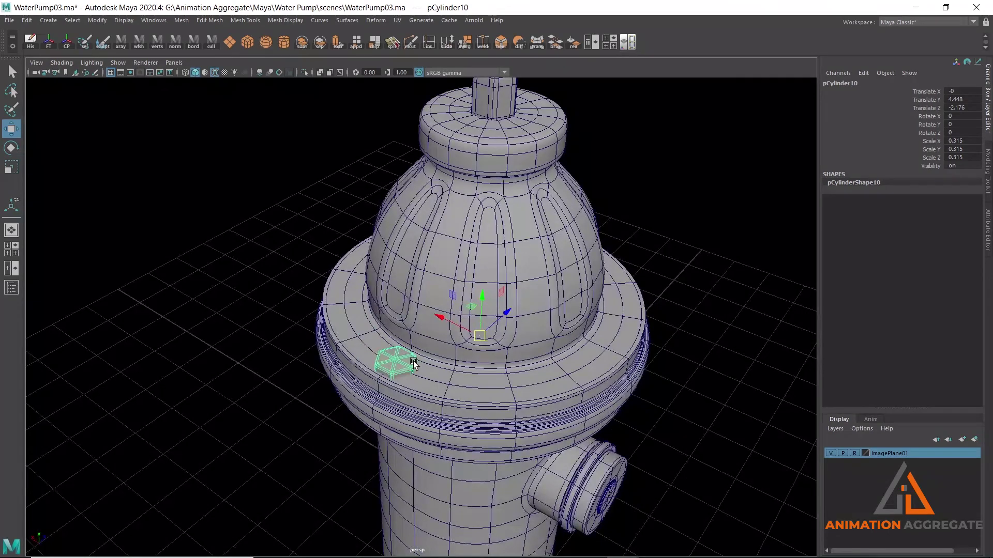
key(e)
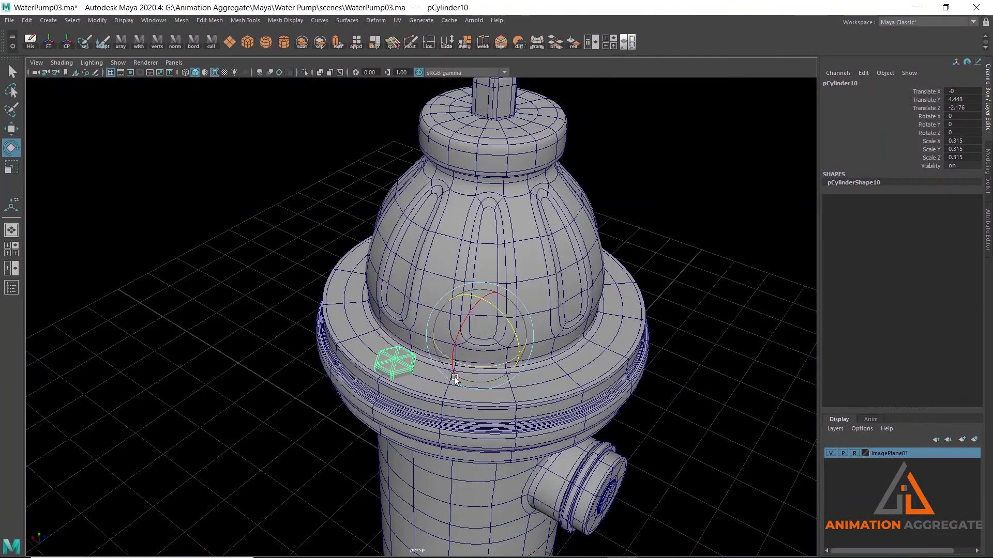
drag(486, 368, 456, 365)
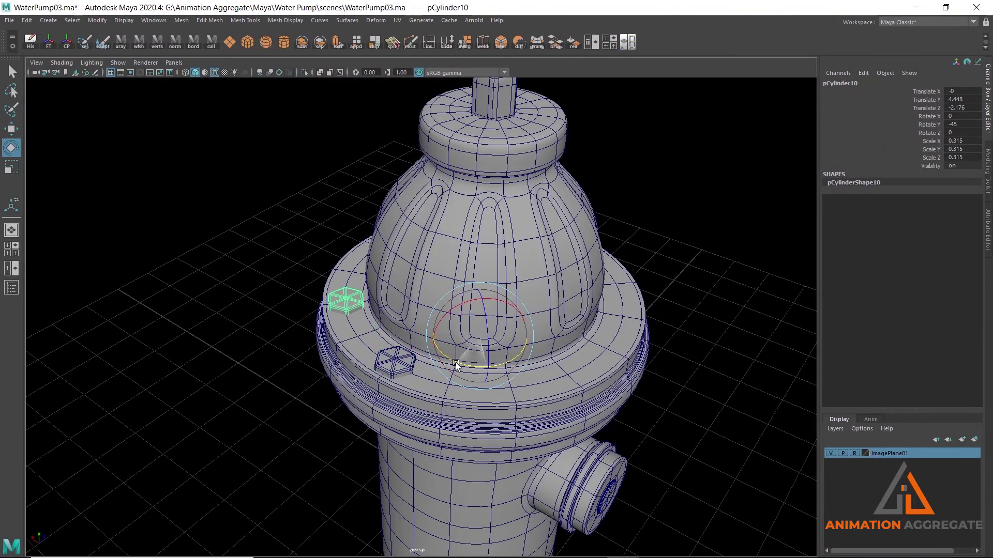
Repeat the rotated duplicate twice to add more bolts around the flange
alt+drag(304, 308, 396, 309)
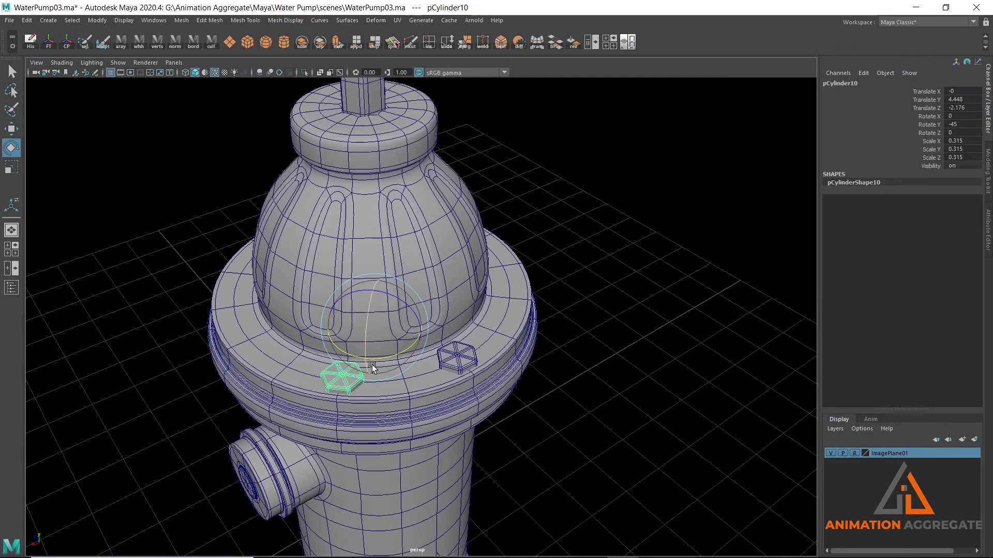
key(shift+d)
key(shift+d)
key(shift+d)
key(shift+d)
key(shift+d)
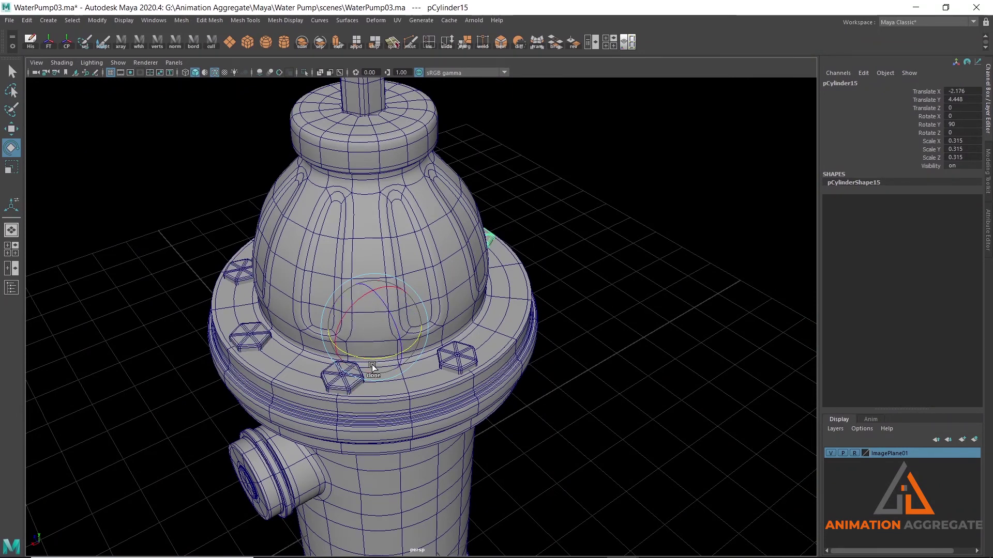
key(shift+d)
Clear the selection and reselect one of the new flange bolts
mouse_move(475, 328)
alt+mouse_down()
mouse_move(346, 297)
mouse_move(684, 215)
mouse_move(634, 284)
mouse_move(566, 305)
mouse_move(424, 302)
mouse_move(620, 279)
alt+mouse_up()
click(684, 215)
click(560, 421)
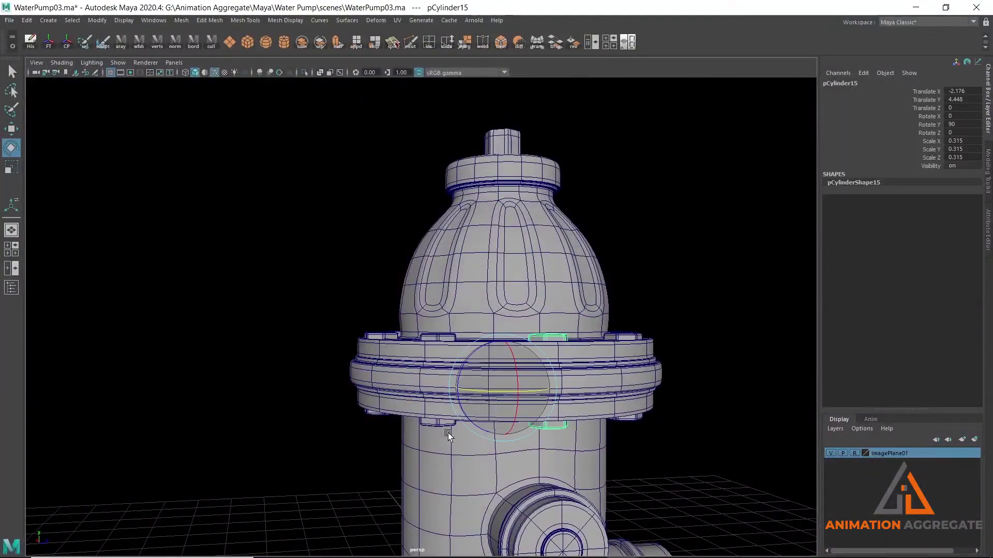
alt+drag(400, 393, 315, 379)
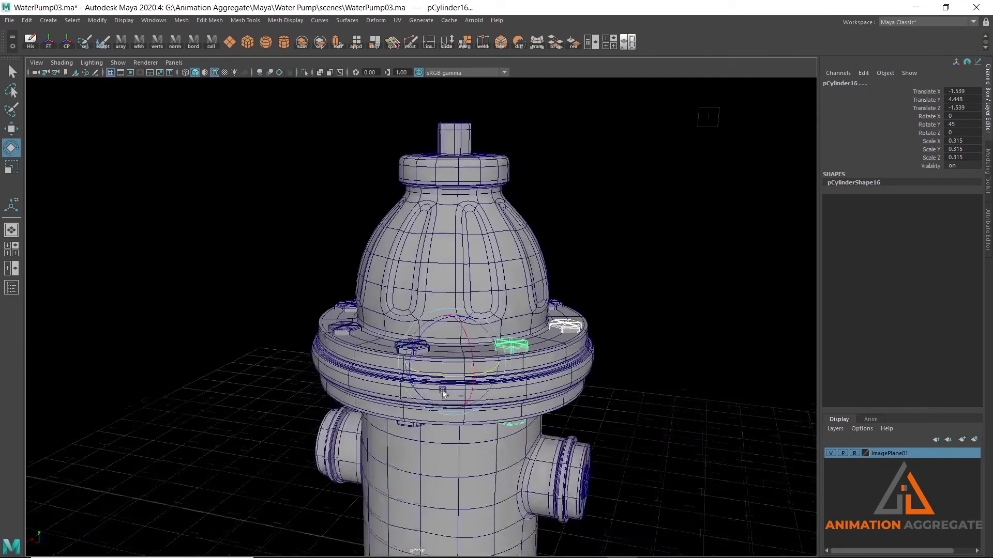
click(315, 379)
key(ctrl+z)
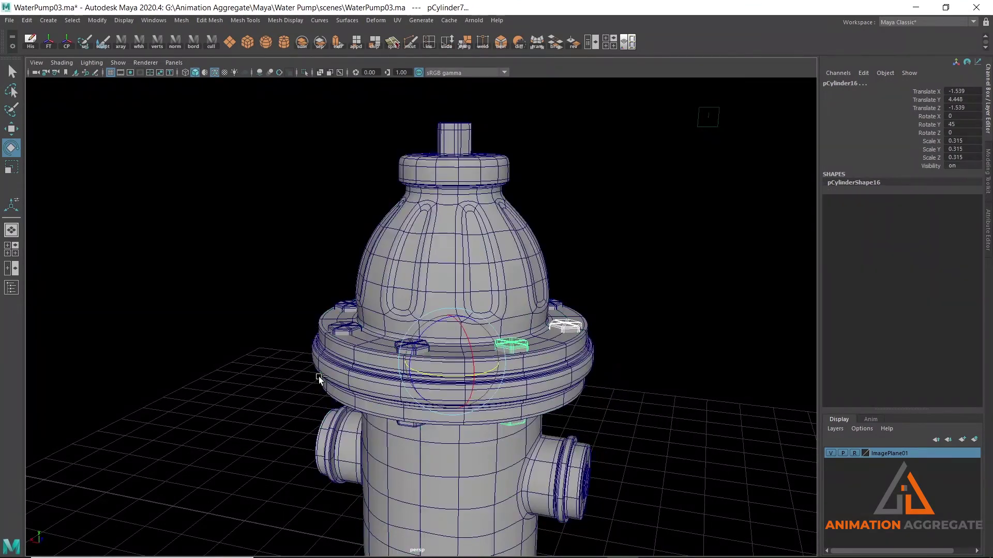
Shift-select all the upper-flange bolts with the Select tool
key(q)
shift+click(415, 348)
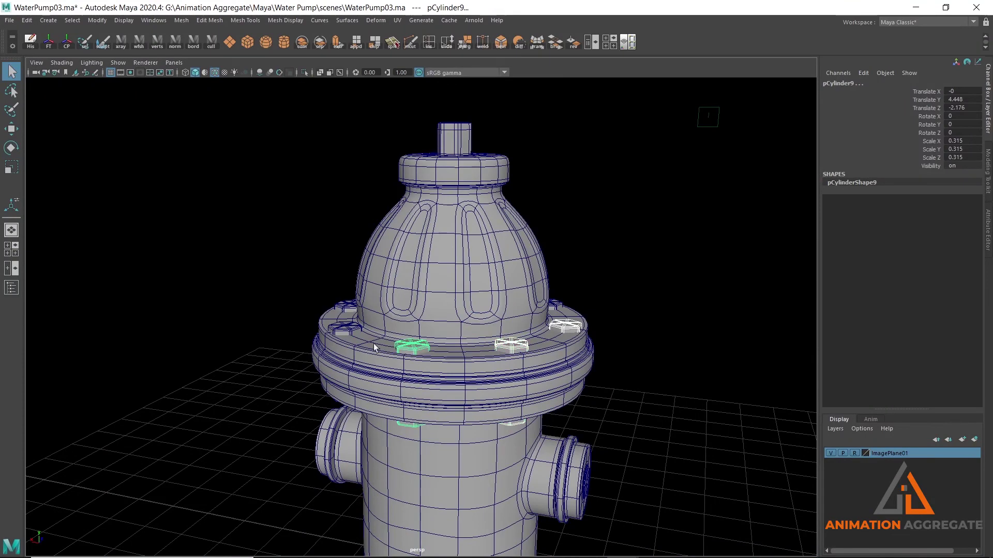
shift+click(353, 331)
alt+drag(353, 331, 455, 481)
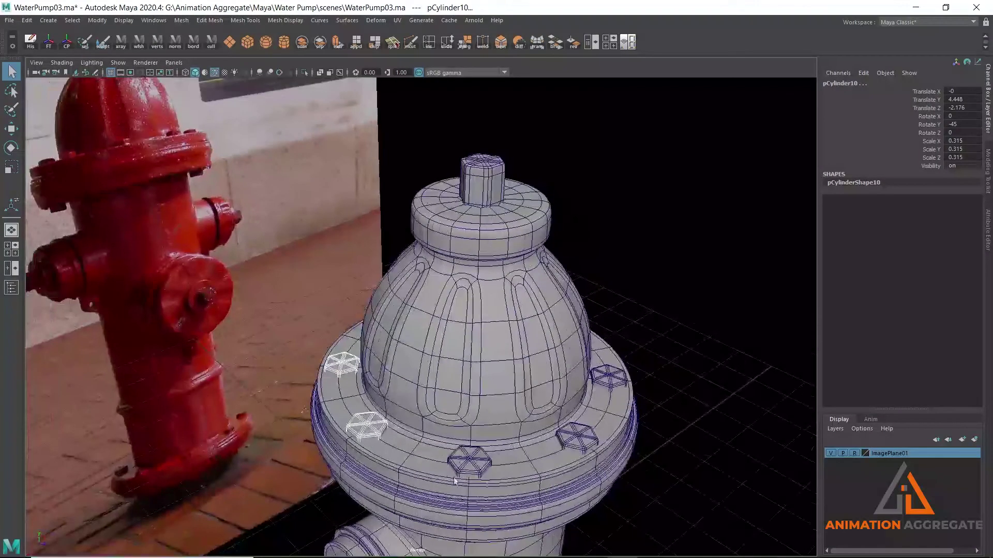
shift+click(480, 464)
shift+click(577, 436)
shift+click(607, 377)
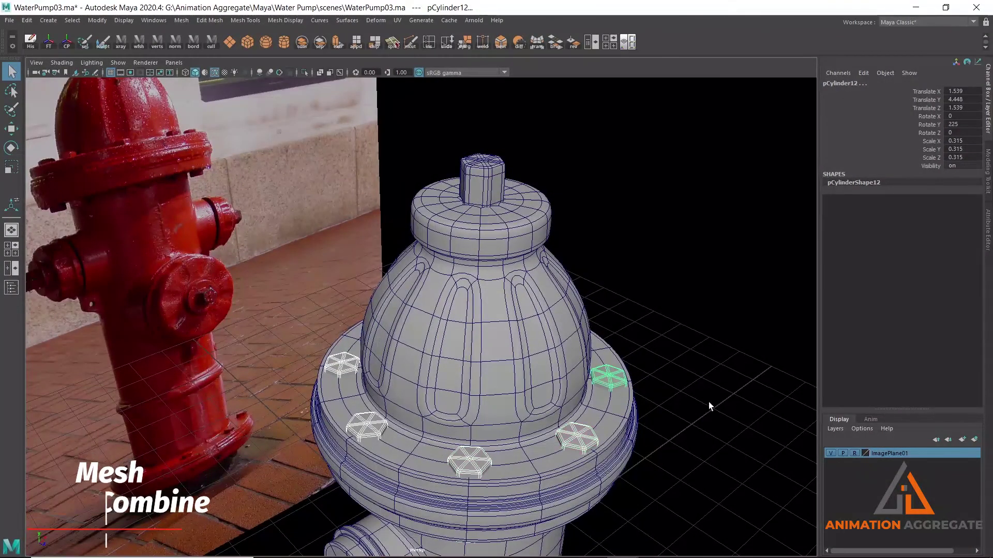
alt+drag(607, 377, 599, 408)
shift+click(488, 414)
alt+drag(487, 414, 399, 330)
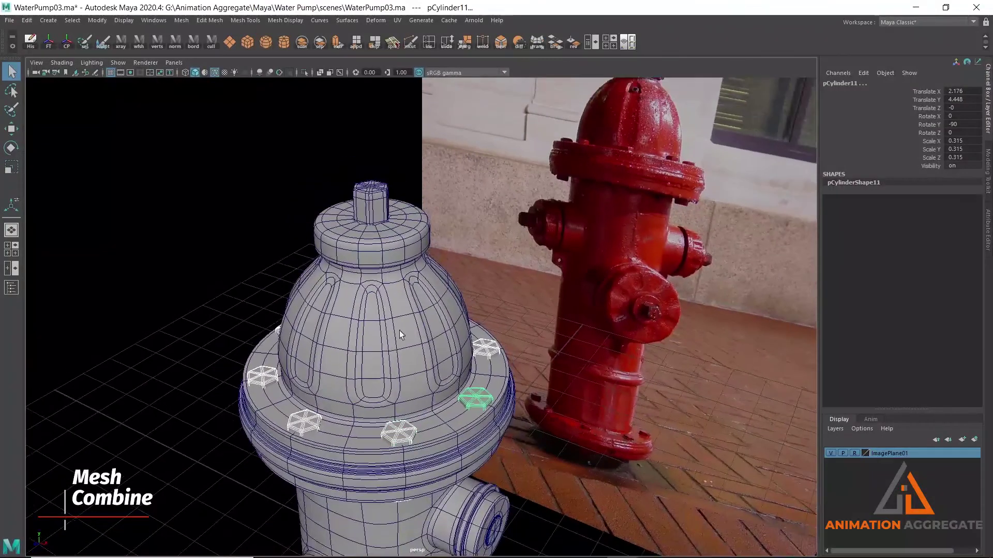
Combine the selected bolts into one mesh, pCylinder17
click(182, 21)
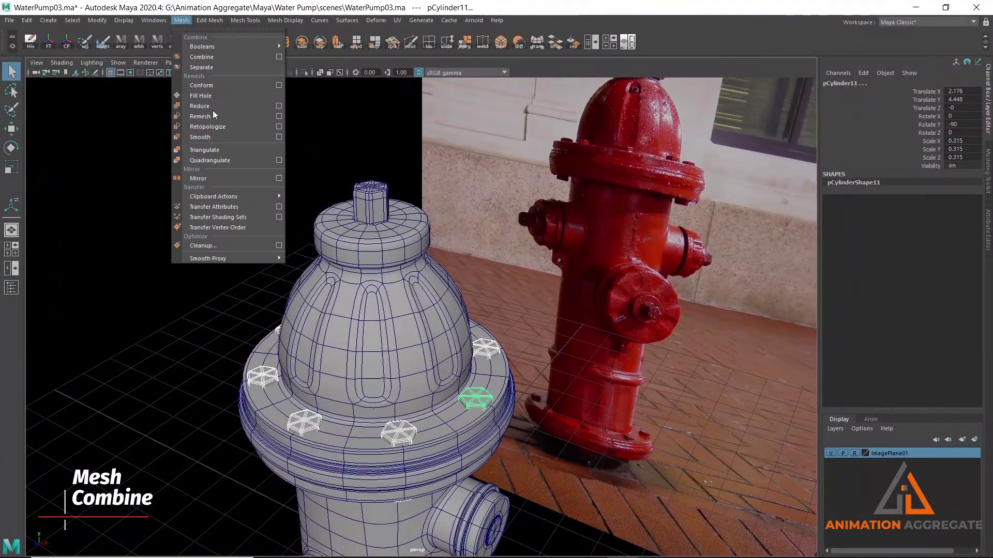
click(209, 57)
alt+drag(197, 176, 76, 46)
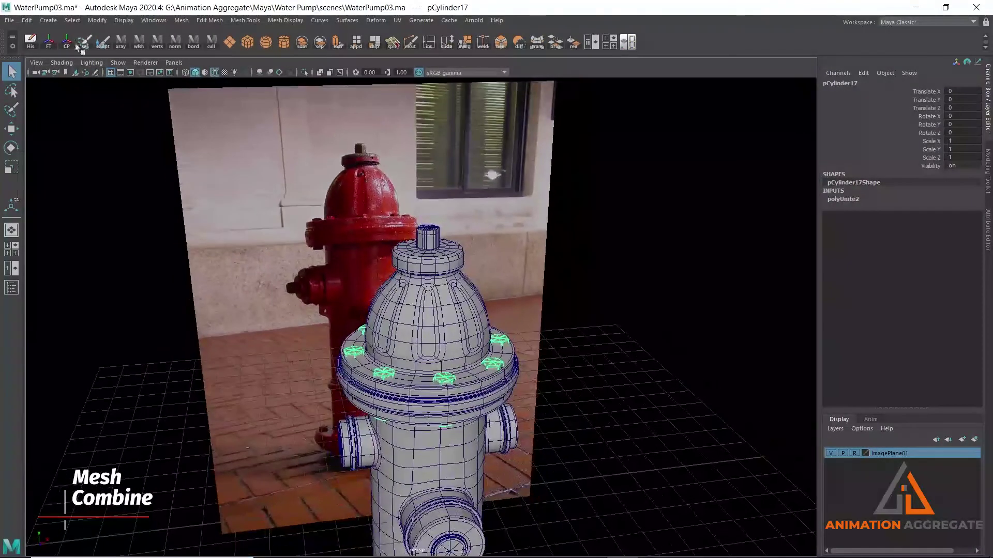
alt+right_drag(411, 288, 369, 236)
key(w)
alt+drag(584, 439, 440, 385)
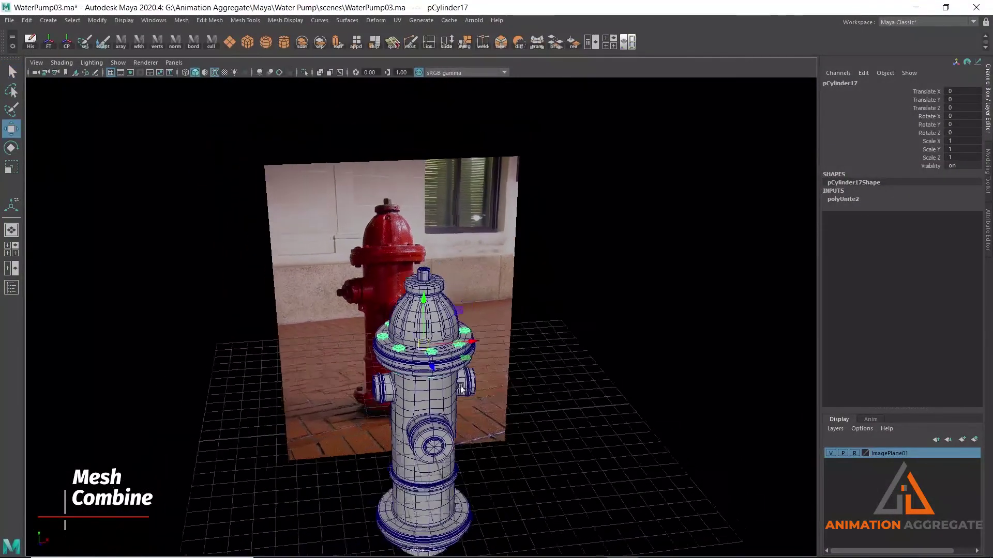
Center the pivot of the combined bolt ring and duplicate it
click(97, 20)
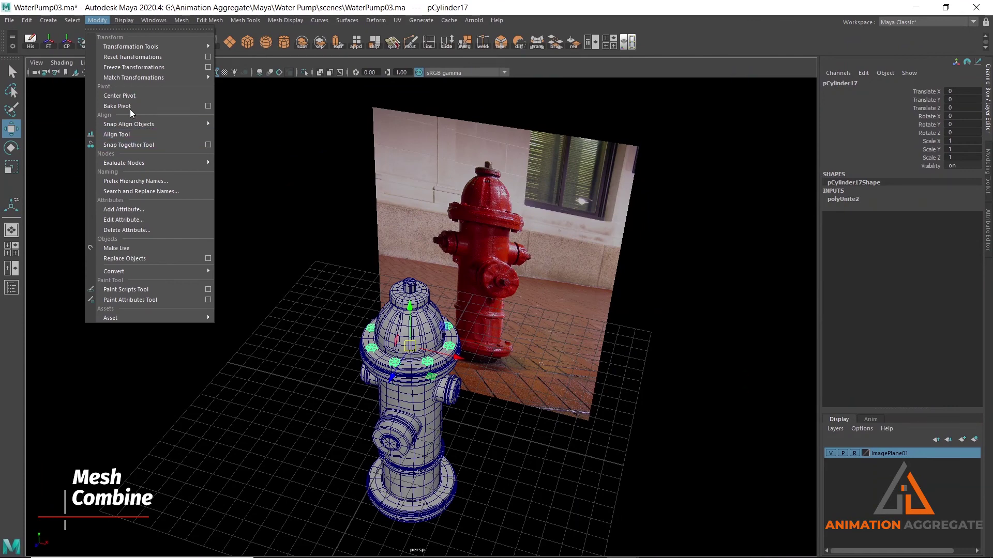
click(129, 96)
mouse_move(511, 321)
alt+mouse_down()
mouse_move(468, 355)
mouse_move(372, 295)
alt+mouse_up()
alt+right_drag(373, 295, 443, 215)
alt+middle_drag(444, 215, 443, 210)
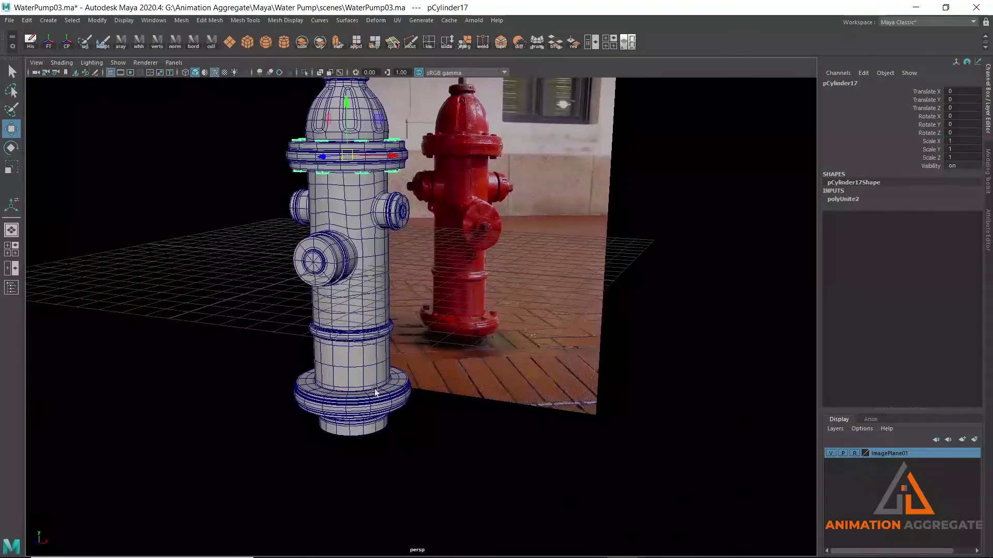
key(ctrl+d)
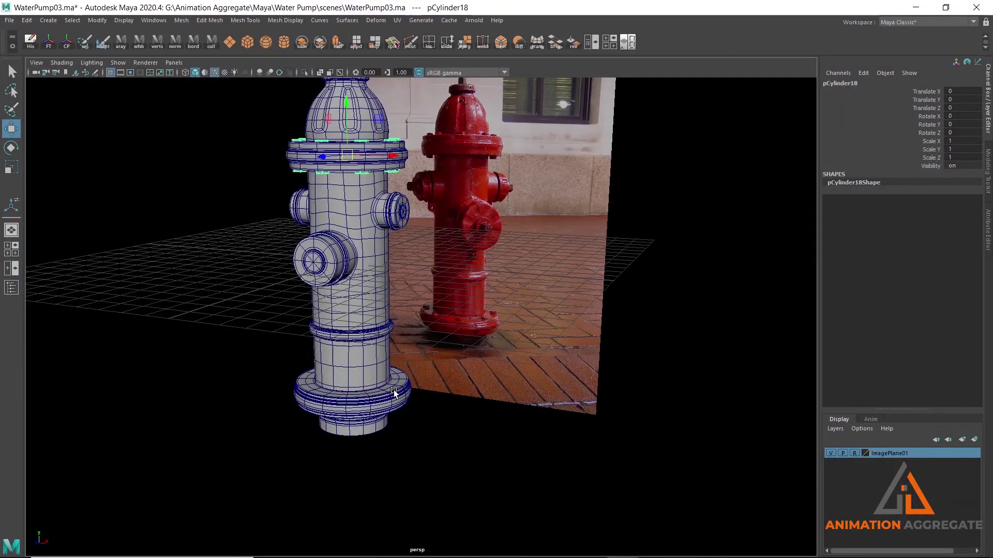
Lower the duplicated bolt ring pCylinder18 onto the hydrant's bottom flange
mouse_move(349, 103)
mouse_down()
mouse_move(360, 237)
mouse_move(354, 347)
mouse_move(392, 435)
mouse_up()
scroll(392, 435, up, 5)
scroll(477, 287, up, 3)
mouse_move(476, 288)
alt+mouse_down()
mouse_move(396, 313)
mouse_move(361, 347)
mouse_move(437, 259)
mouse_move(415, 374)
mouse_move(344, 372)
mouse_move(484, 350)
mouse_move(505, 372)
mouse_move(448, 409)
mouse_move(455, 413)
mouse_move(361, 441)
alt+mouse_up()
scroll(427, 315, up, 2)
scroll(415, 374, up, 2)
key(r)
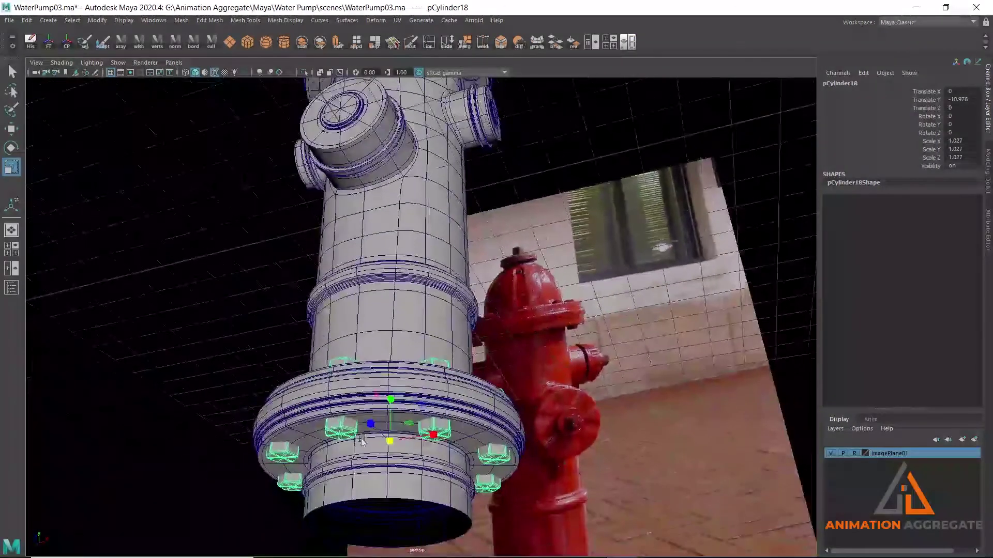
Frame the pipe base in the front view and switch to vertex mode
key(space)
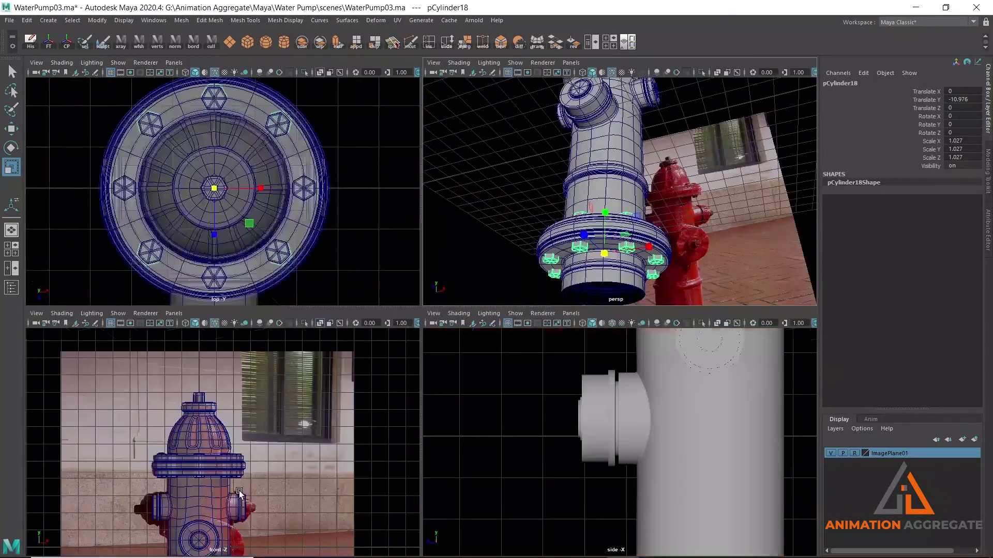
key(space)
alt+middle_drag(413, 413, 380, 252)
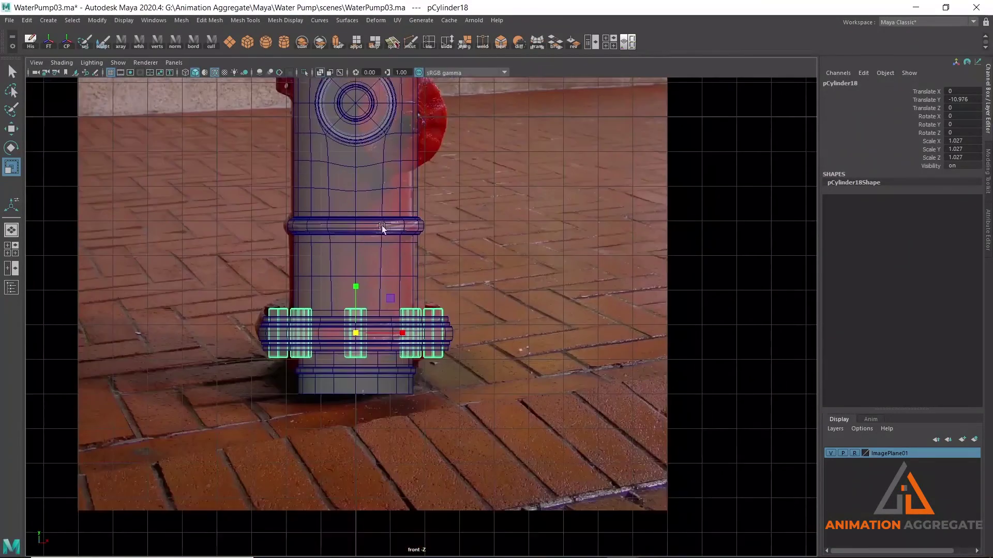
scroll(586, 266, up, 2)
right_drag(586, 266, 533, 263)
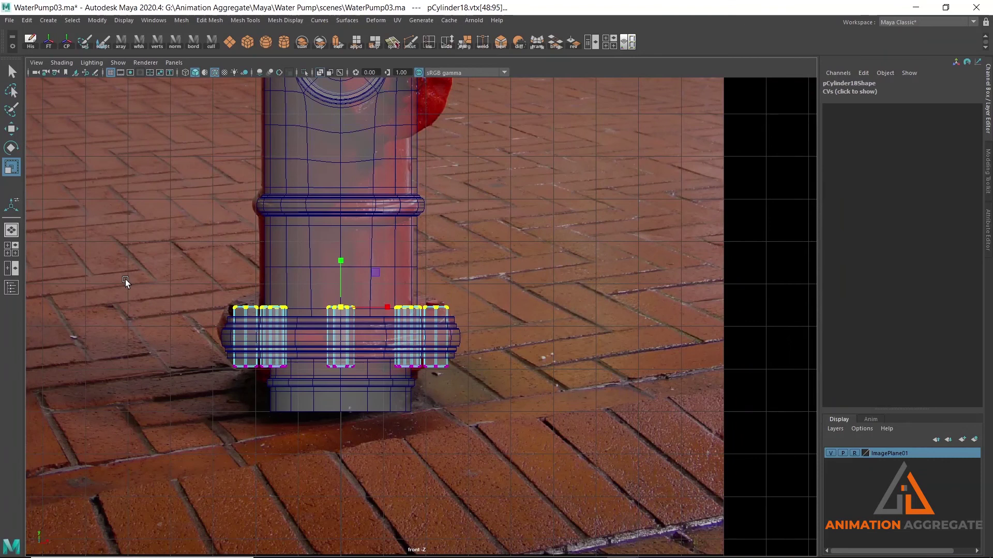
Lower the top row of bolt vertices
drag(126, 283, 517, 321)
scroll(473, 308, up, 1)
scroll(322, 213, up, 1)
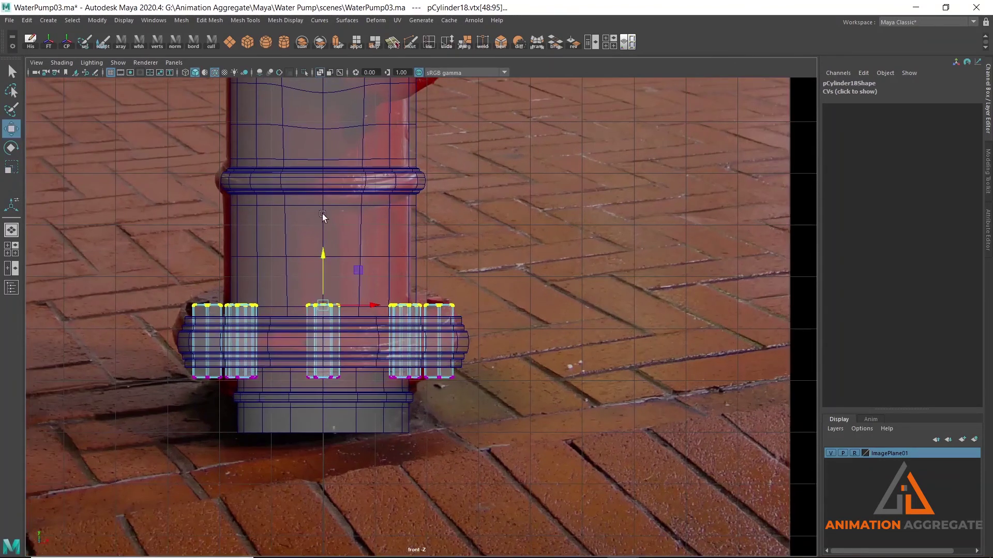
key(w)
scroll(310, 233, up, 1)
drag(293, 249, 296, 256)
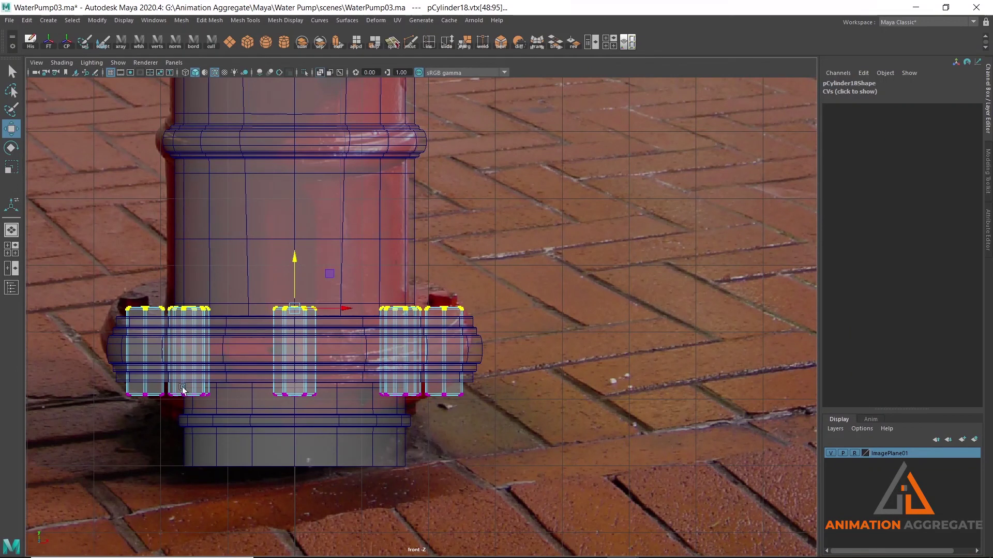
Raise the bottom row of bolt vertices, then return to perspective
drag(90, 368, 602, 470)
drag(293, 344, 295, 340)
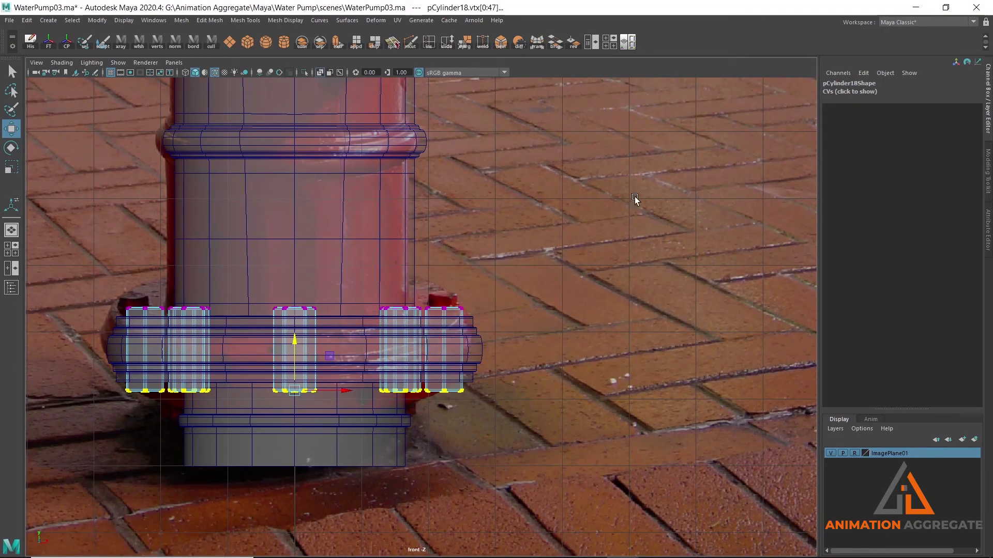
key(space)
key(space)
Select the small hex cylinder on top of the hydrant
alt+drag(553, 287, 544, 311)
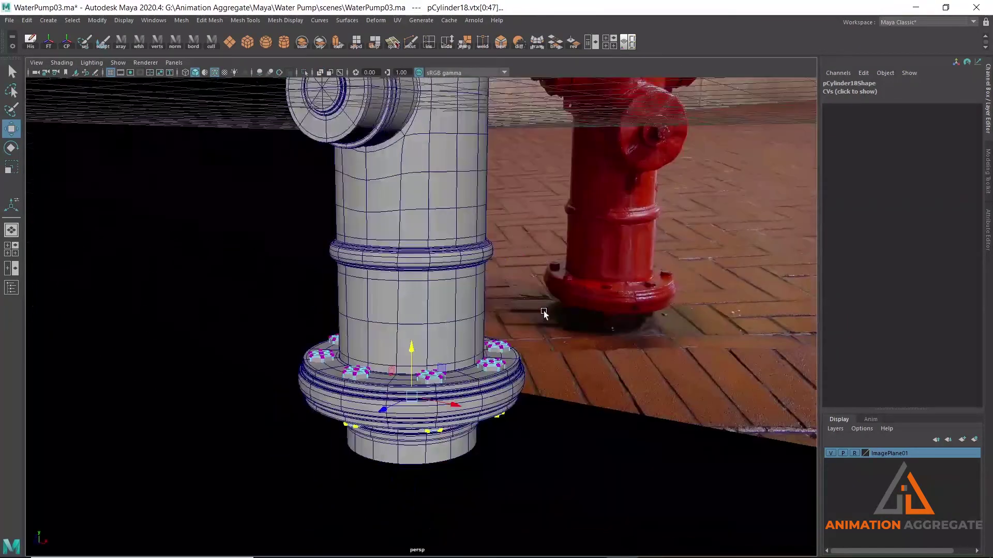
right_drag(444, 290, 519, 231)
click(420, 251)
mouse_move(420, 251)
alt+mouse_down()
mouse_move(435, 411)
mouse_move(394, 306)
alt+mouse_up()
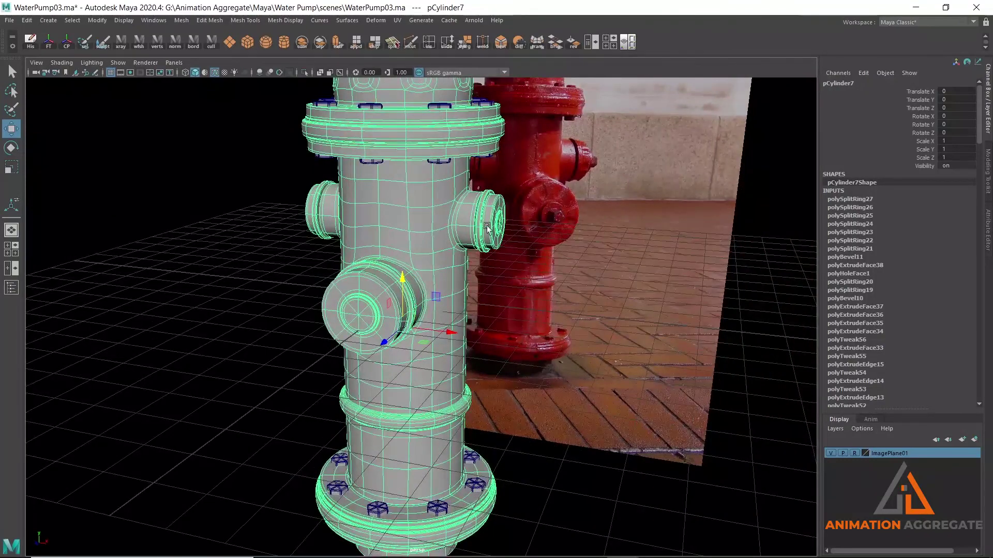
scroll(362, 243, down, 5)
alt+drag(362, 243, 393, 159)
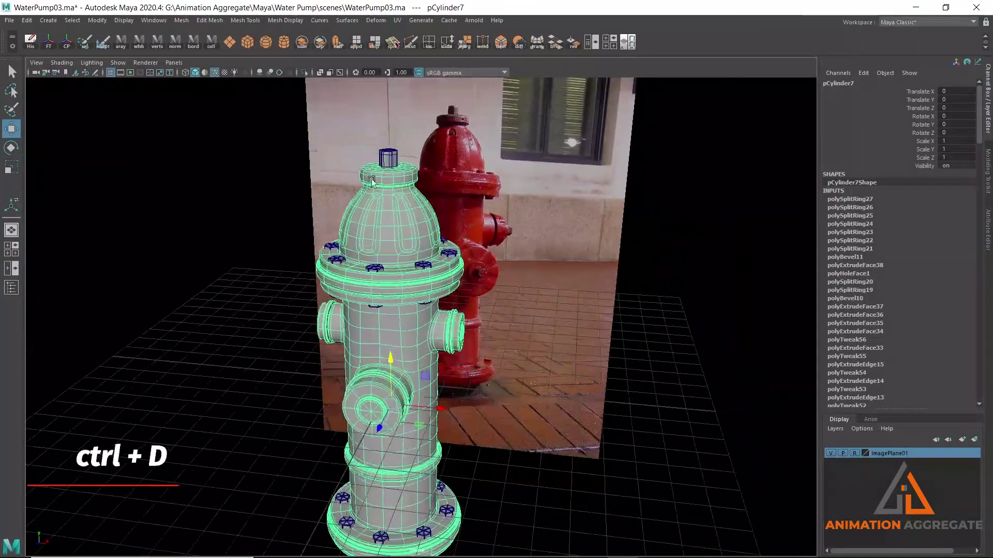
click(393, 159)
alt+drag(536, 235, 531, 236)
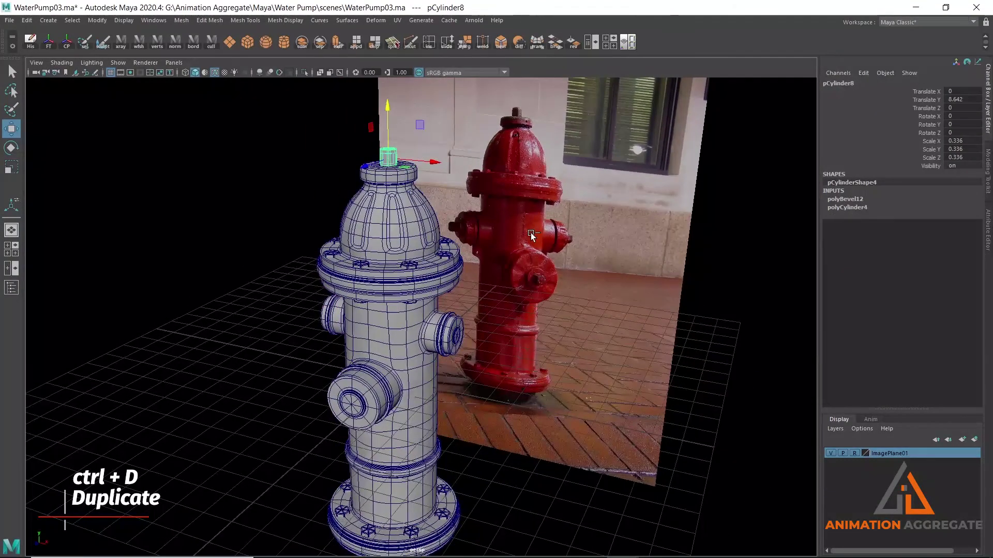
Duplicate the small cylinder and move the copy down beside the outlet
key(ctrl+d)
drag(372, 174, 295, 199)
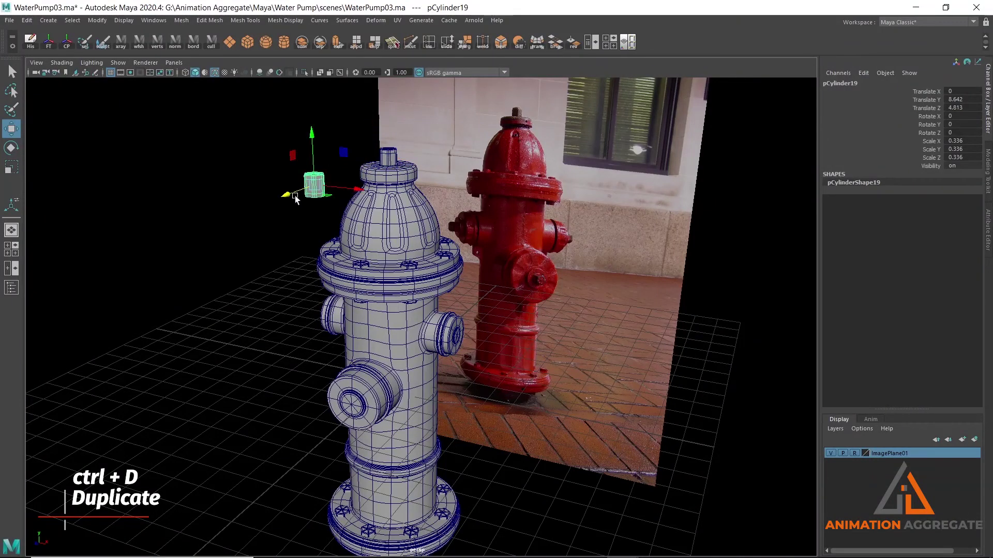
drag(312, 146, 331, 365)
key(space)
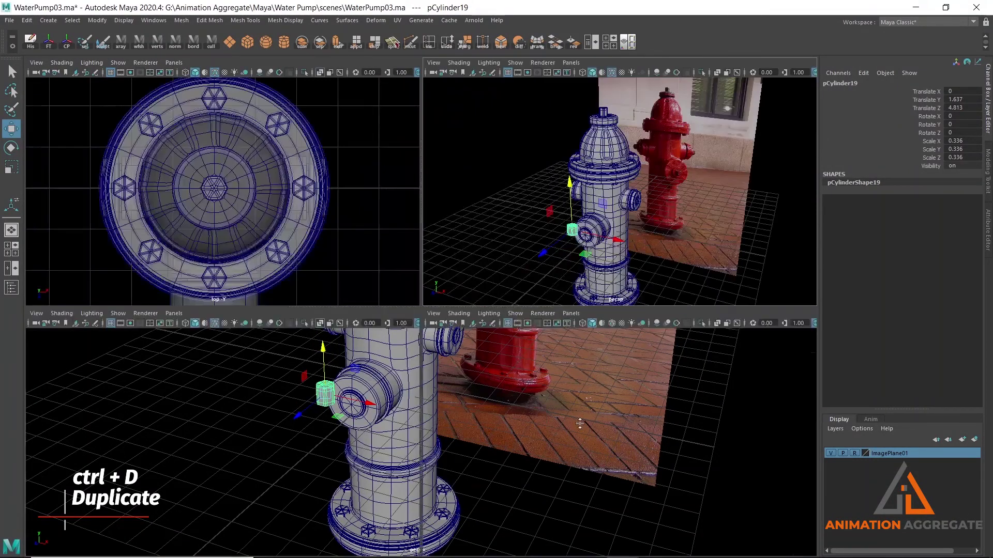
key(space)
scroll(523, 348, down, 3)
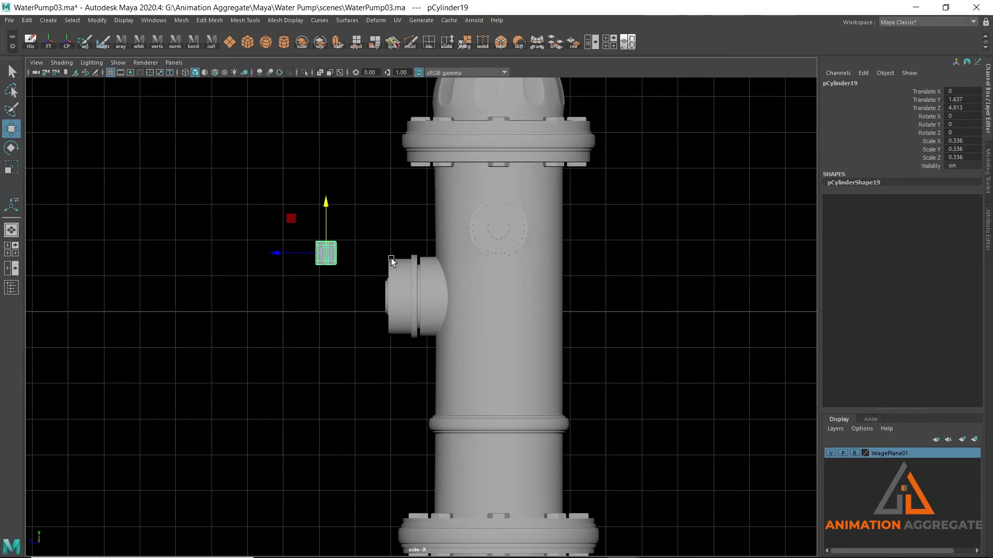
Rotate the copy 90° on X and place it on the front outlet cap
key(e)
drag(359, 224, 346, 212)
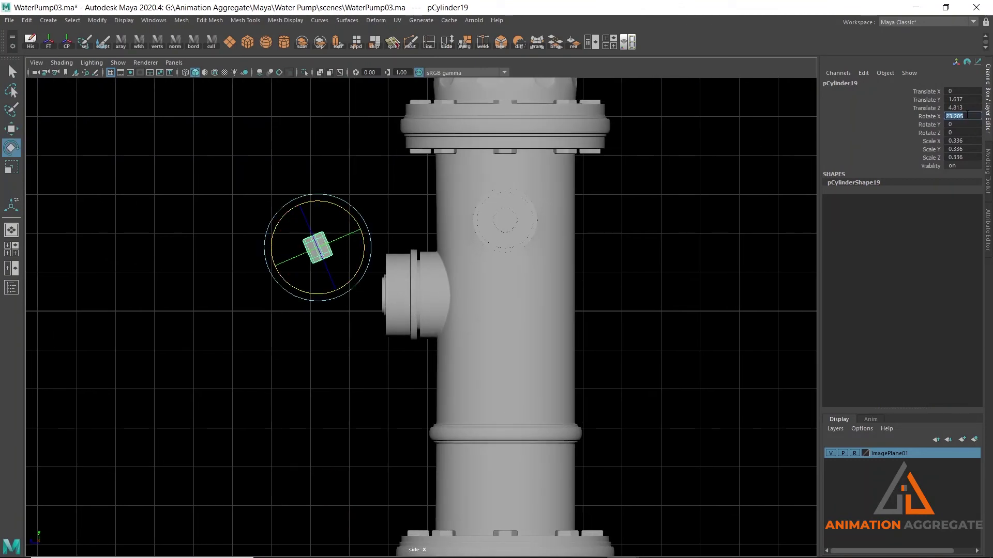
key(Return)
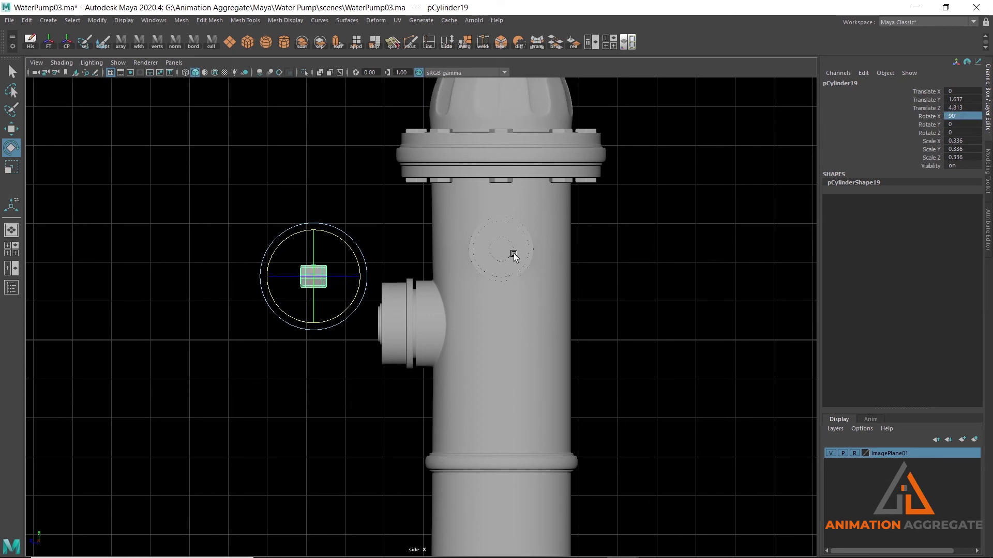
key(w)
drag(314, 227, 319, 273)
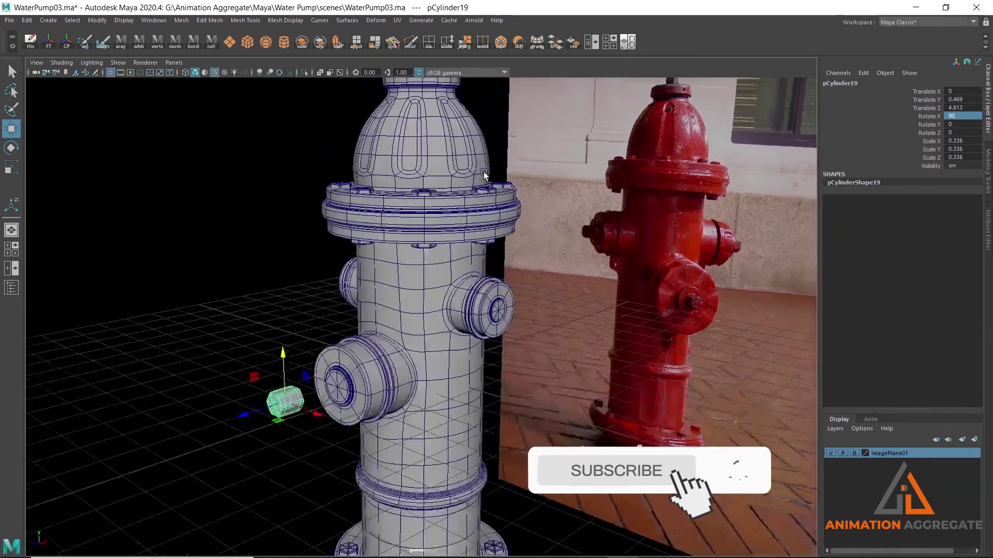
scroll(483, 171, up, 5)
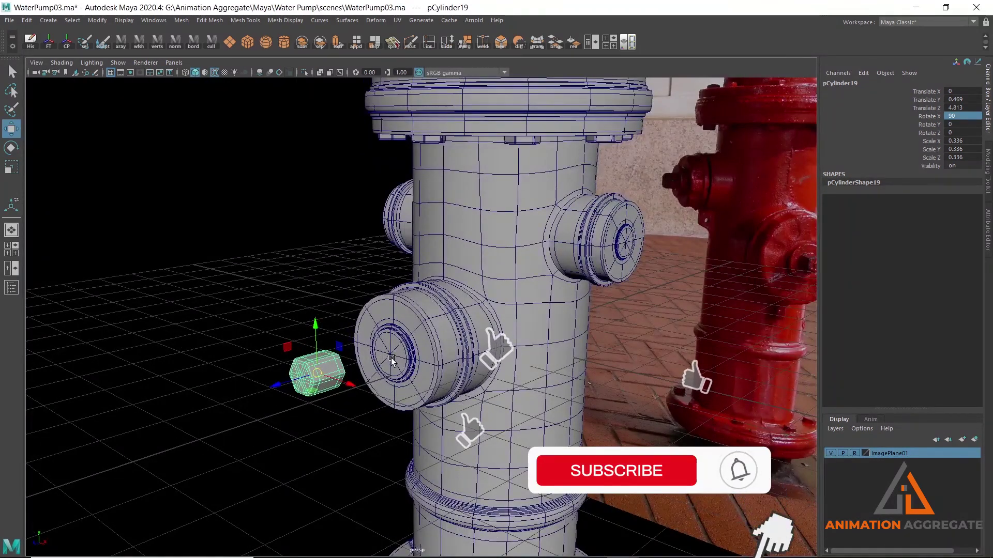
drag(319, 376, 386, 357)
mouse_move(491, 360)
alt+mouse_down()
mouse_move(435, 358)
mouse_move(484, 352)
mouse_move(457, 352)
alt+mouse_up()
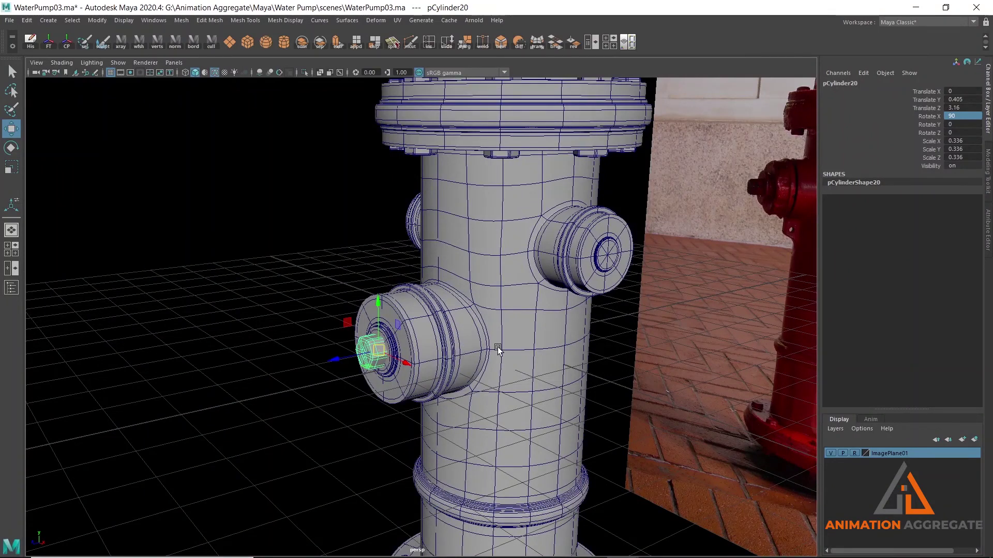
Snap the nut onto the right outlet cap, reset Rotate X to 0, set Rotate Z 90
middle_drag(603, 260, 612, 255)
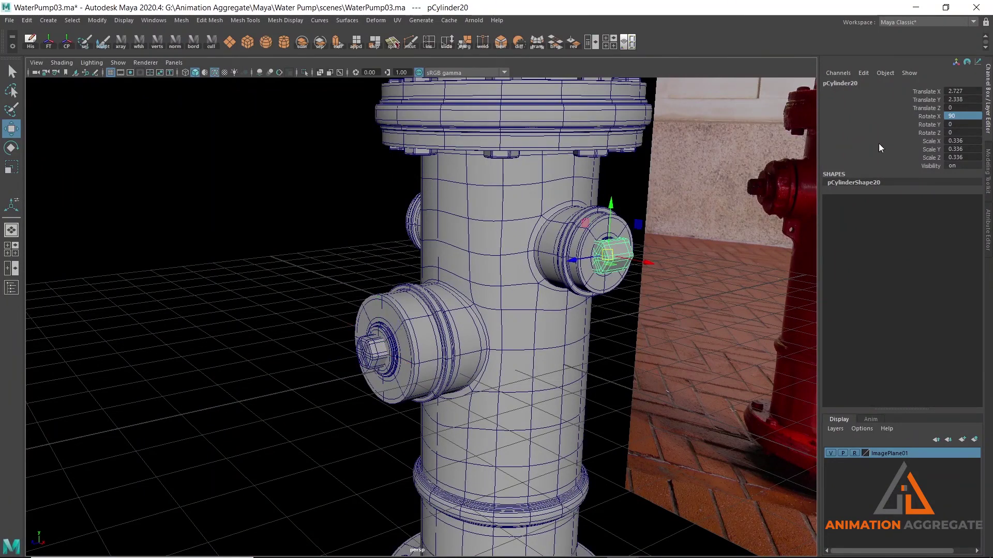
text(0)
key(Return)
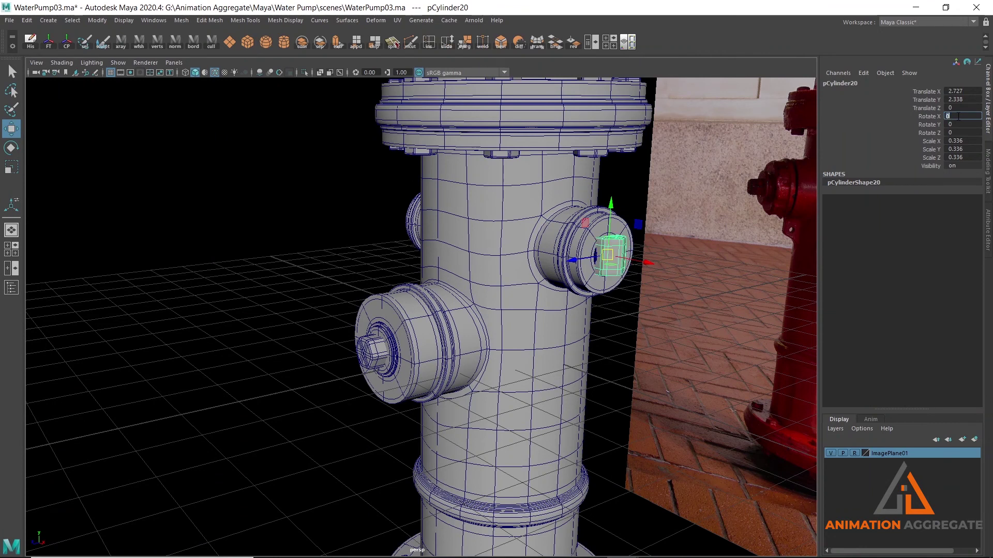
alt+middle_drag(586, 304, 585, 293)
key(e)
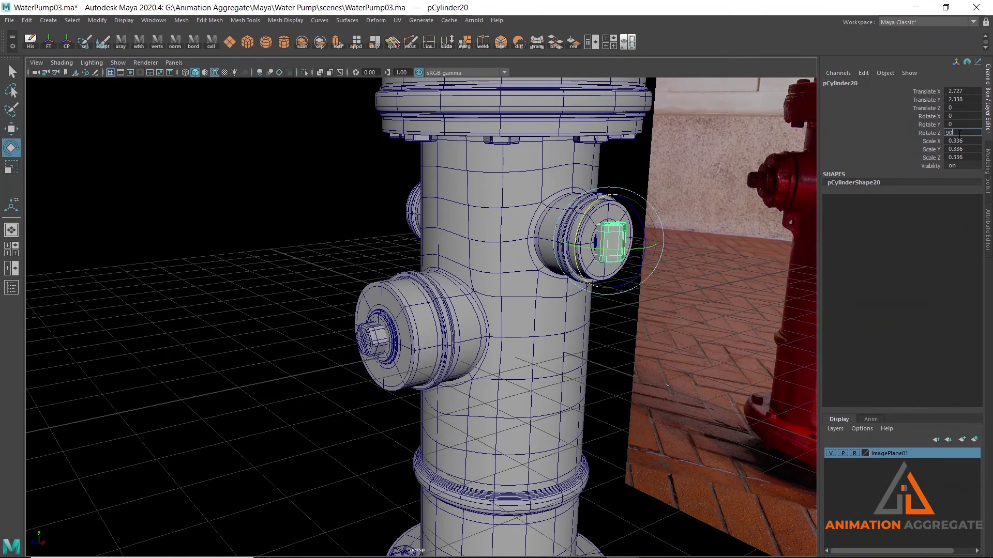
key(Return)
Shrink the nut uniformly to 0.234 to fit the cap
alt+drag(504, 277, 528, 284)
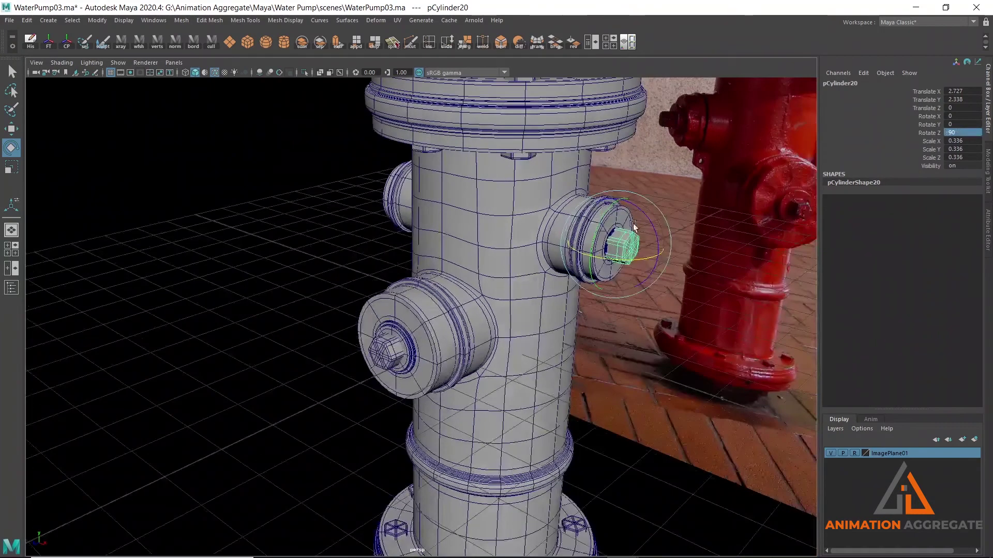
scroll(458, 330, up, 3)
scroll(479, 350, up, 2)
key(r)
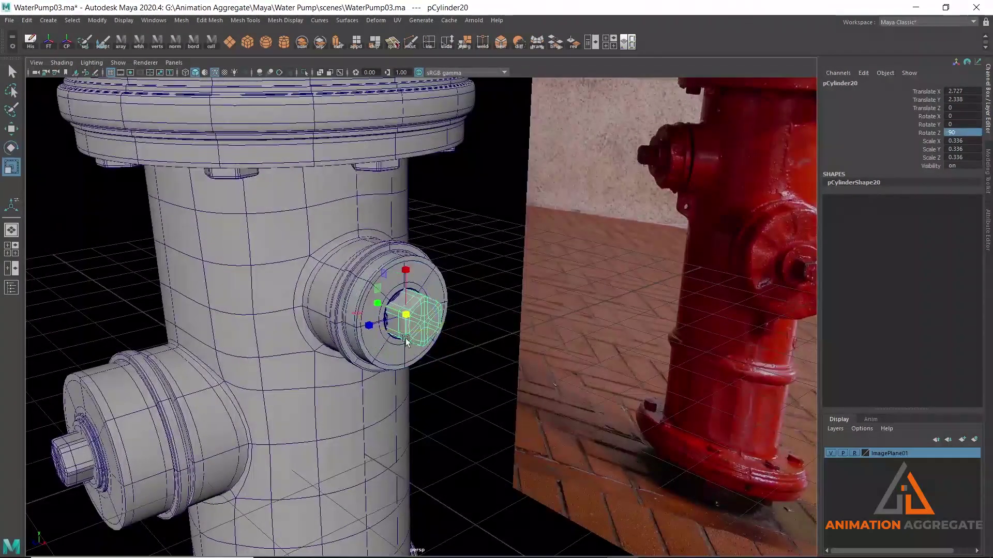
drag(407, 315, 394, 321)
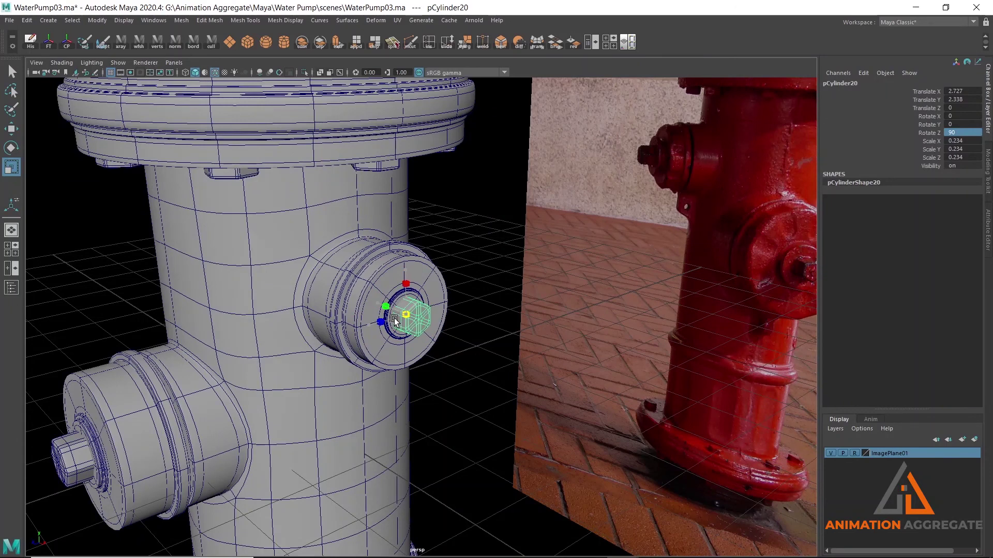
scroll(395, 318, up, 2)
scroll(401, 290, up, 2)
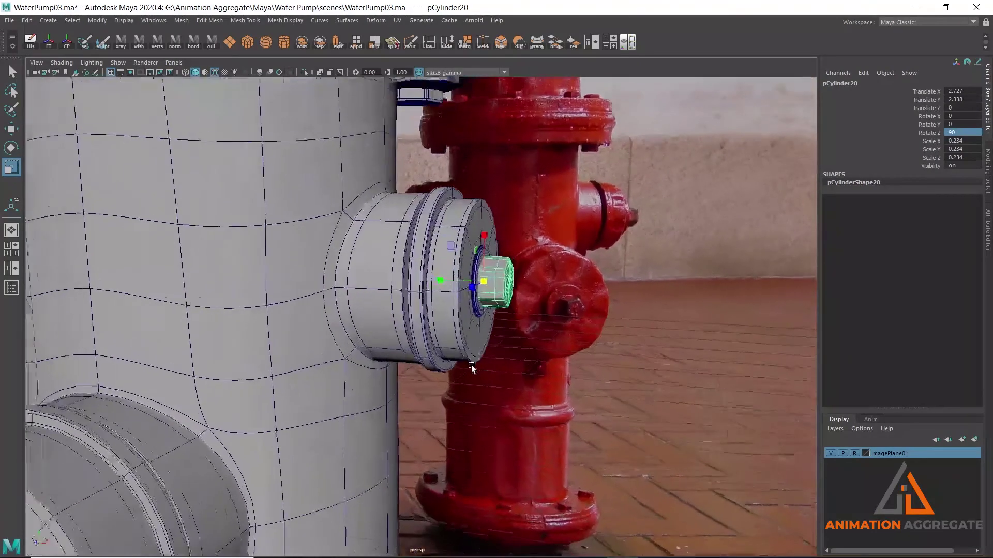
scroll(404, 259, up, 2)
mouse_move(405, 257)
alt+mouse_down()
mouse_move(412, 355)
mouse_move(398, 348)
mouse_move(341, 281)
mouse_move(474, 326)
alt+mouse_up()
scroll(341, 282, down, 3)
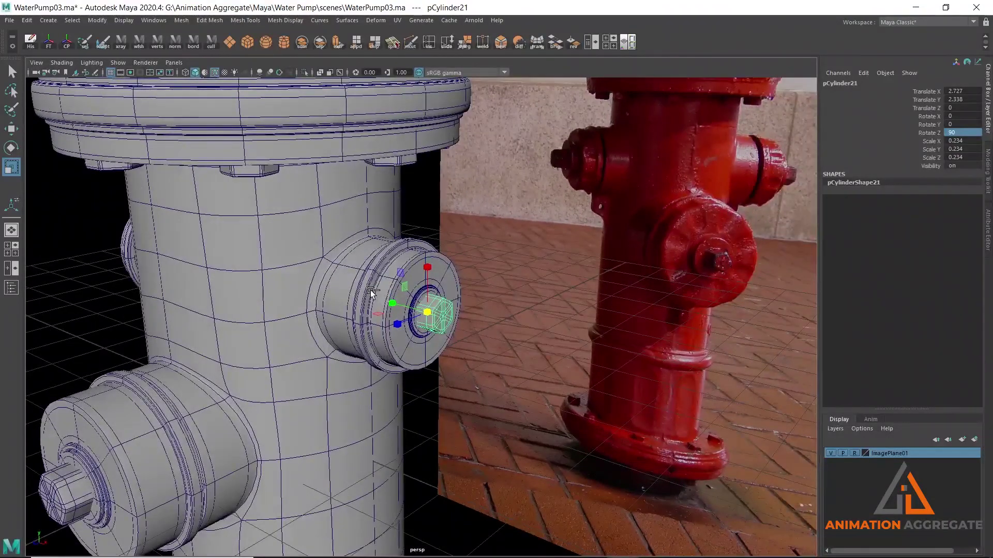
Set the duplicate nut pCylinder21 to Translate X -2.727 on the opposite cap
key(w)
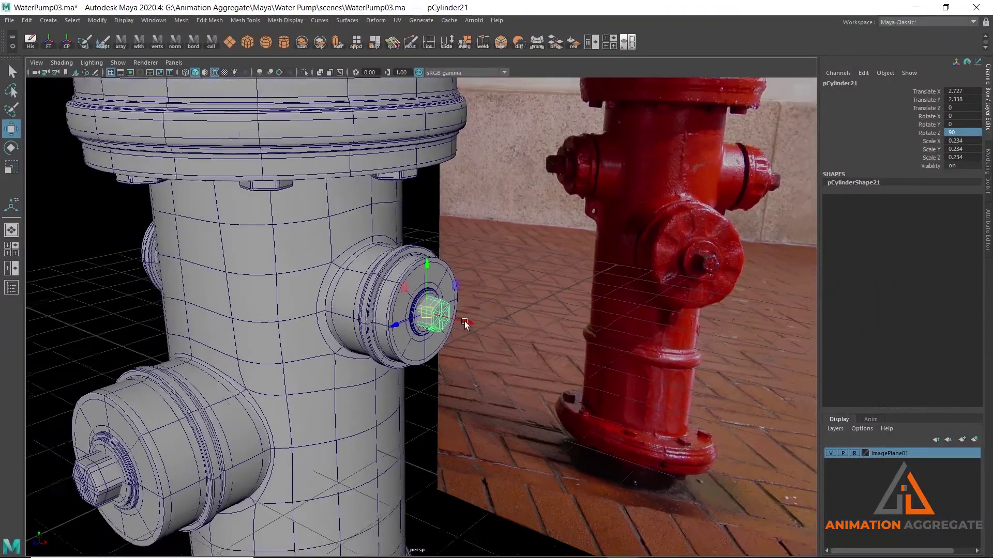
click(964, 90)
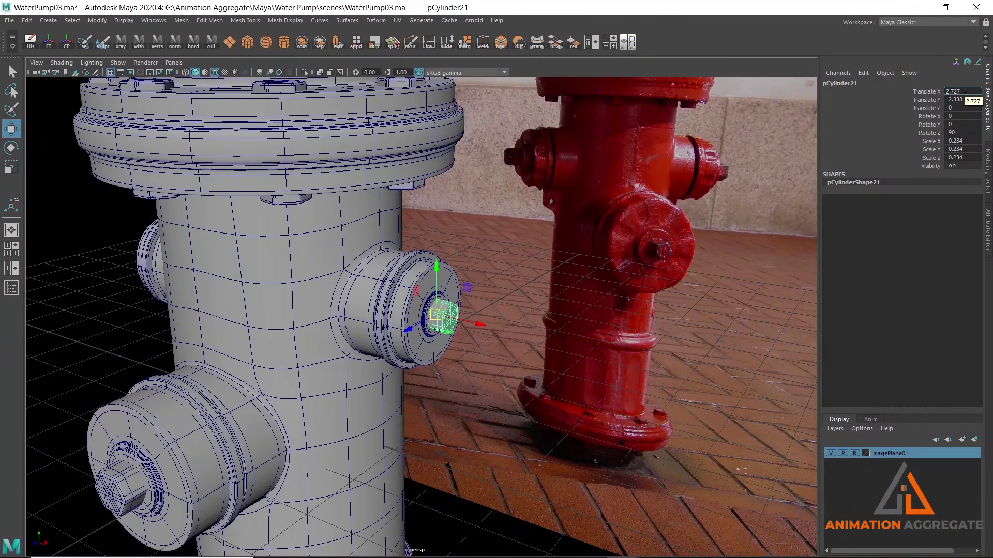
key(Return)
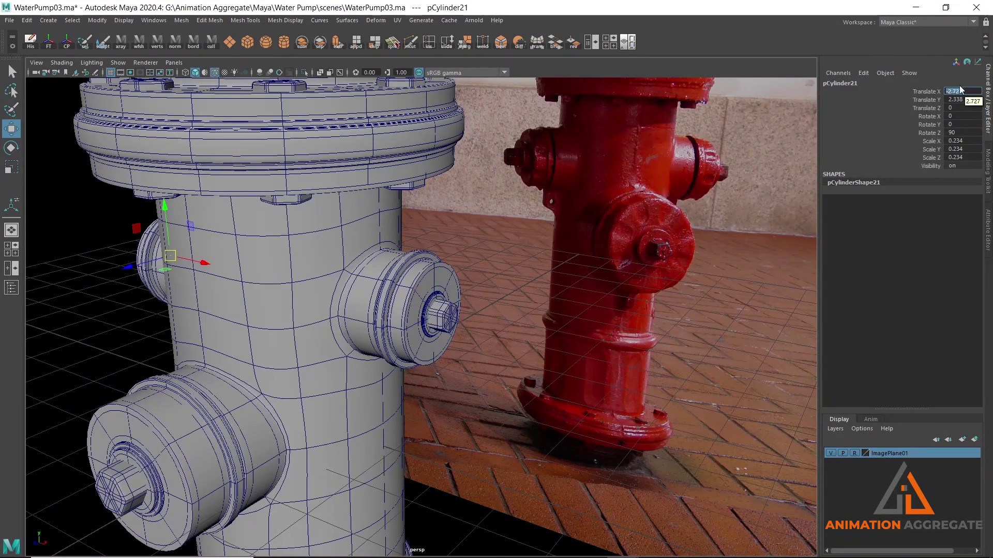
alt+drag(465, 259, 331, 249)
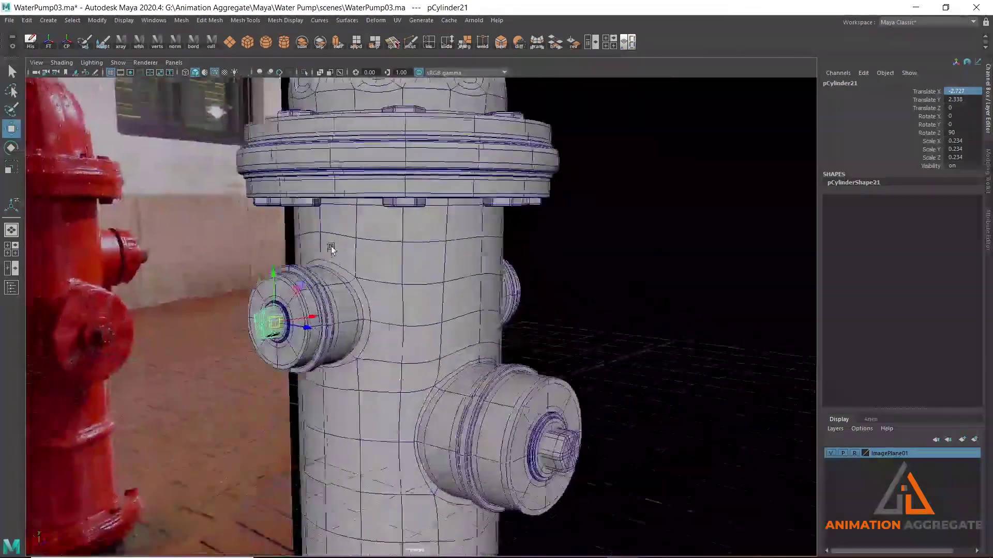
scroll(331, 248, down, 5)
alt+drag(470, 270, 410, 277)
click(587, 306)
alt+drag(587, 306, 421, 271)
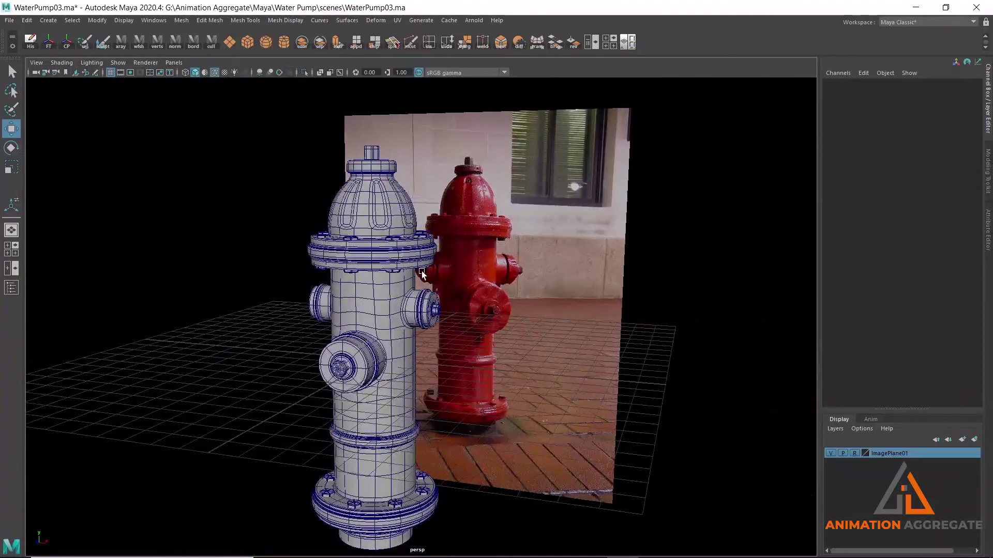
Group all the hydrant meshes and begin renaming the group to Grp_All01
alt+drag(450, 331, 589, 325)
alt+right_drag(408, 377, 350, 193)
drag(358, 176, 509, 536)
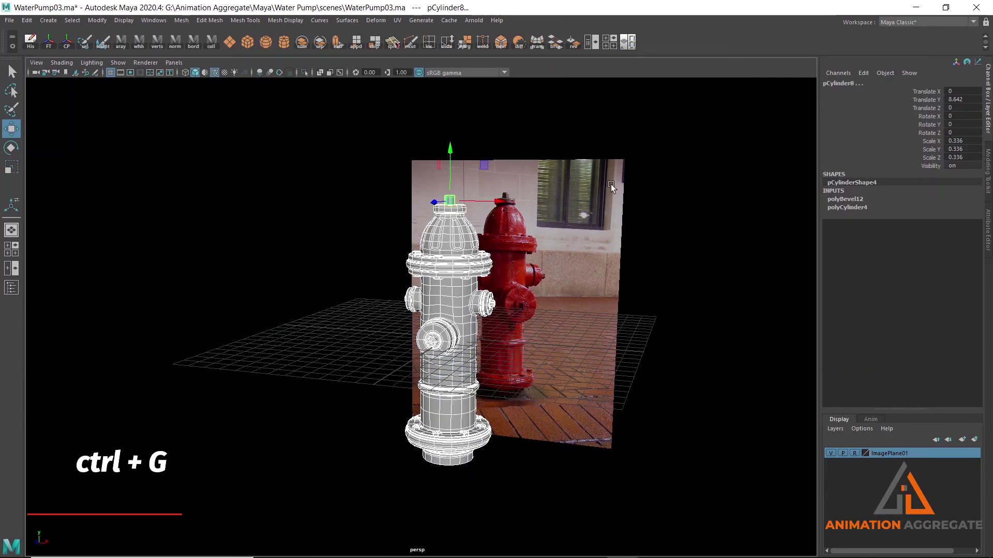
alt+drag(631, 288, 614, 288)
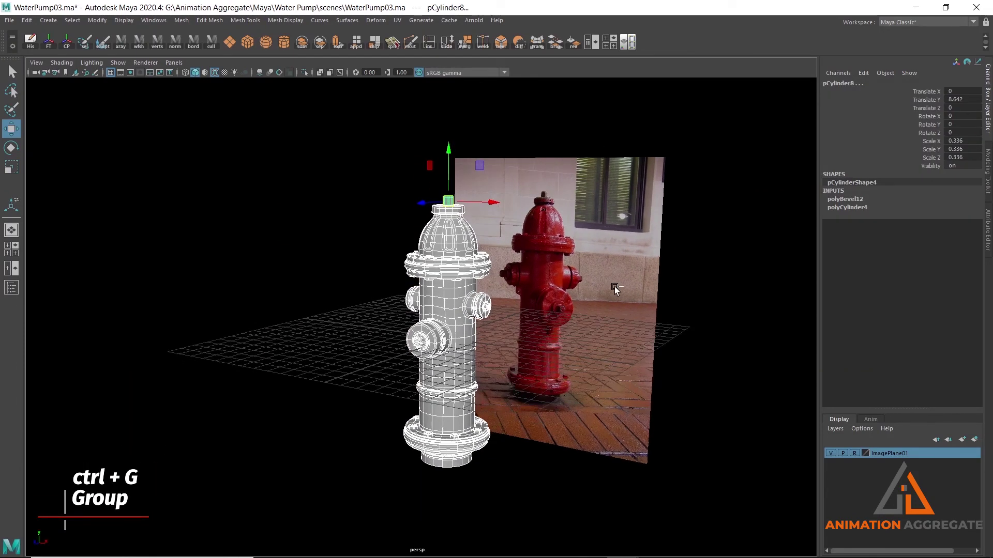
key(ctrl+g)
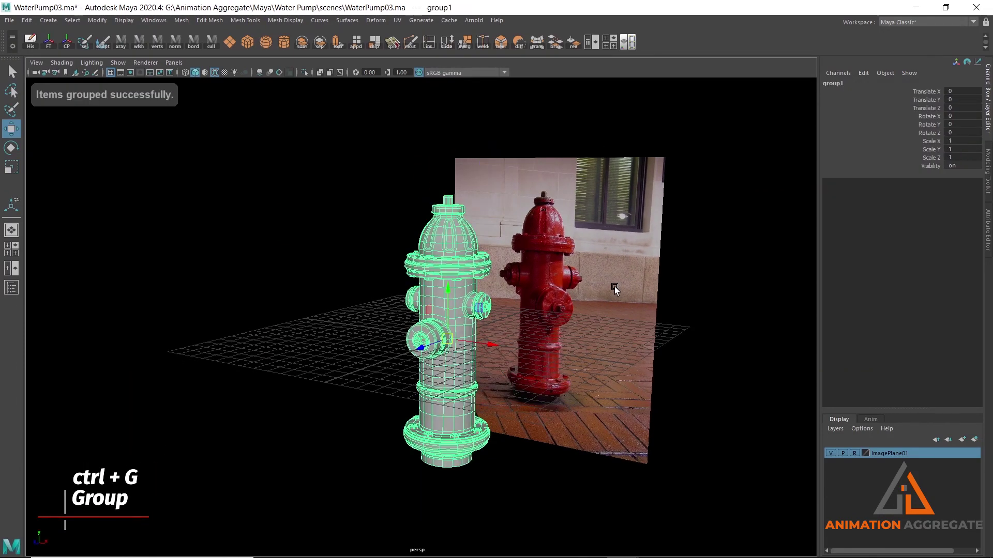
click(846, 81)
text(G)
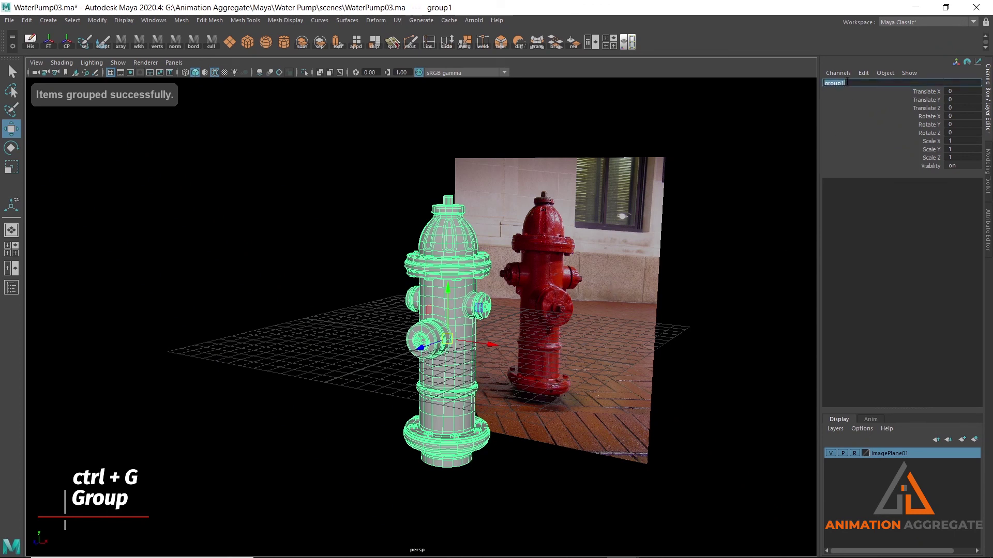
text(ro)
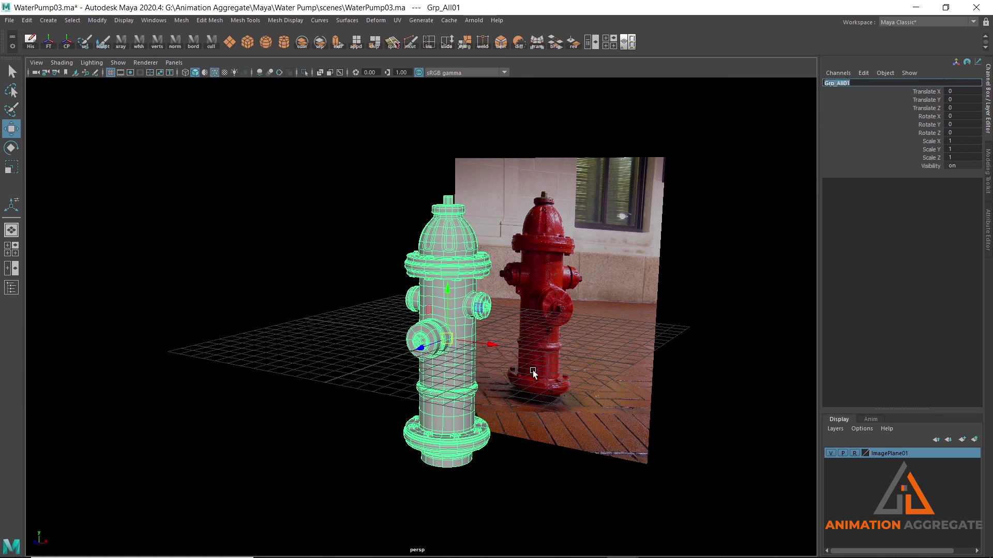
Confirm the group name Grp_All01 and hide the ImagePlane01 reference image
key(Return)
key(space)
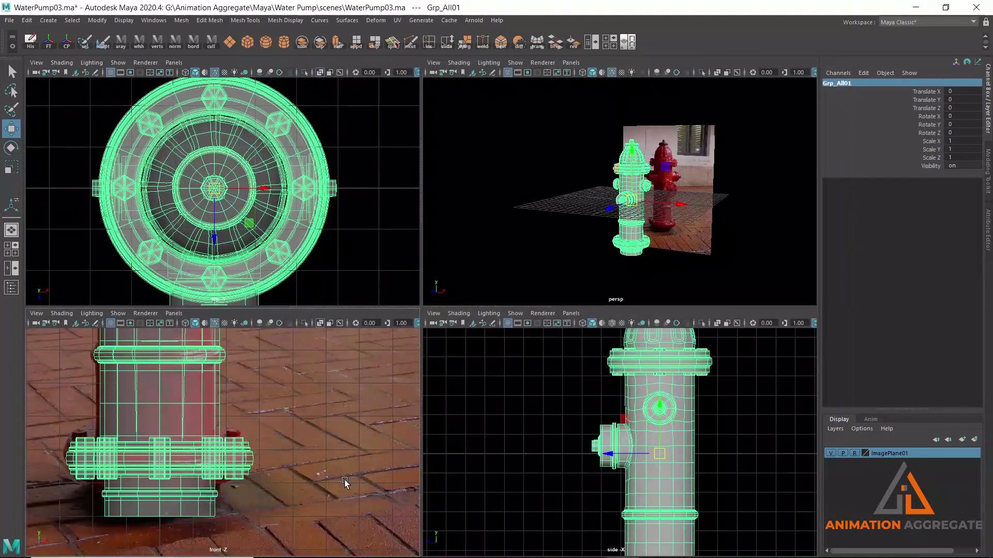
key(space)
mouse_move(544, 380)
alt+right_down()
mouse_move(489, 280)
mouse_move(396, 231)
alt+right_up()
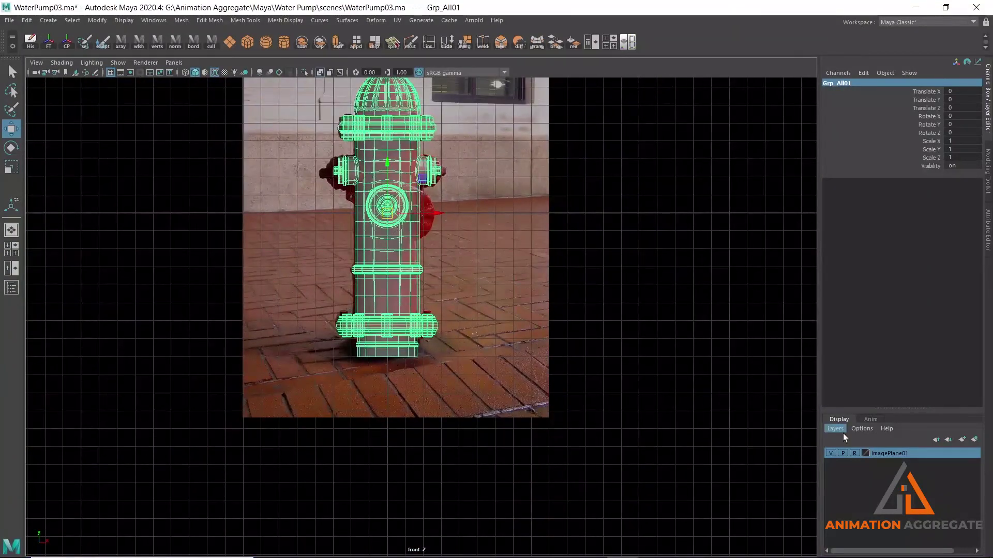
click(829, 452)
key(f)
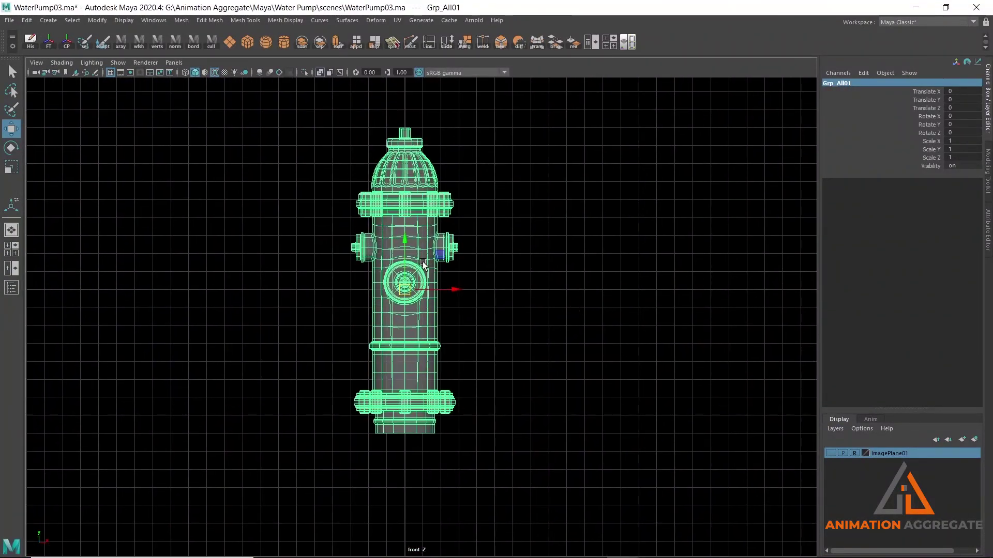
Raise the hydrant group to Translate Y 7.584
drag(404, 240, 407, 152)
drag(408, 127, 412, 105)
alt+middle_drag(458, 168, 463, 228)
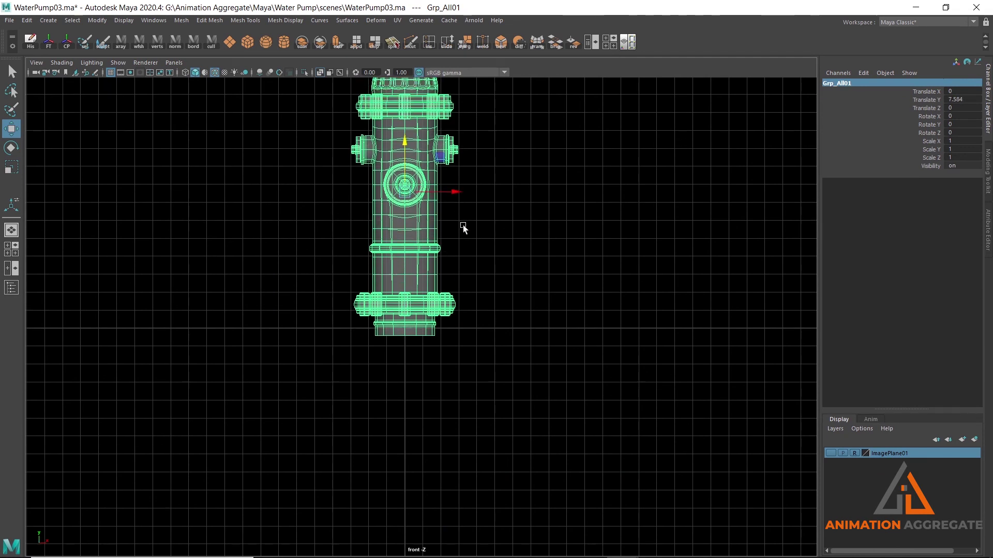
click(48, 21)
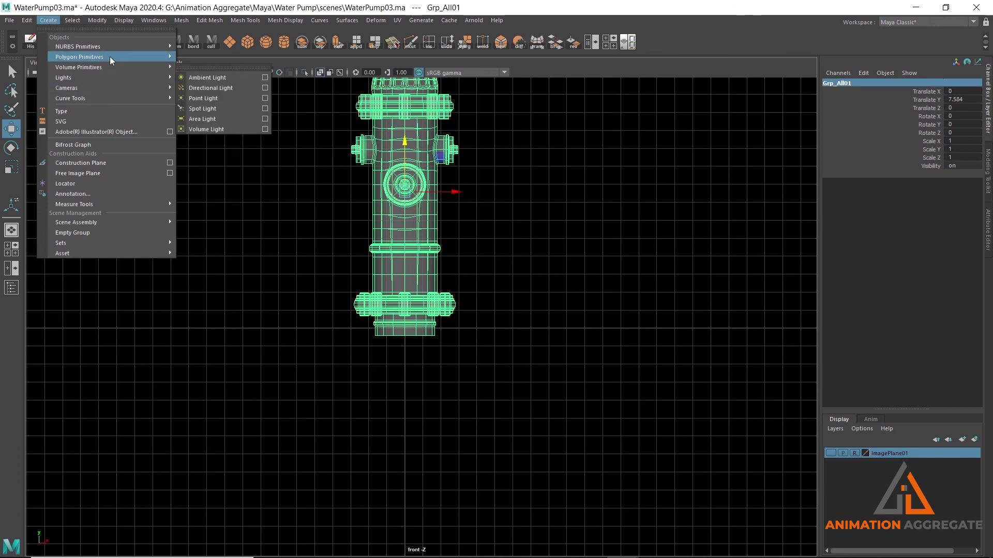
mouse_move(79, 57)
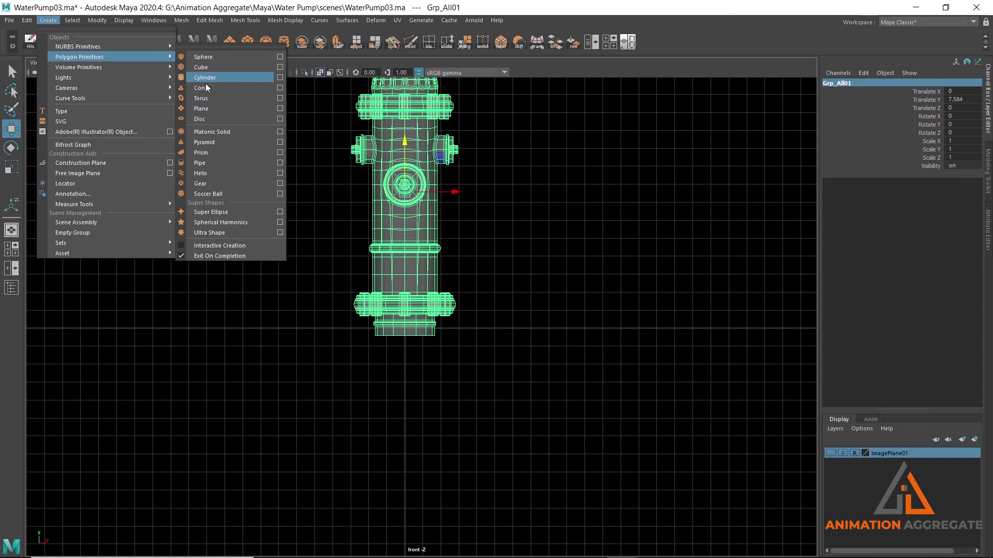
Create a polygon plane and scale it uniformly to 64.508
click(206, 111)
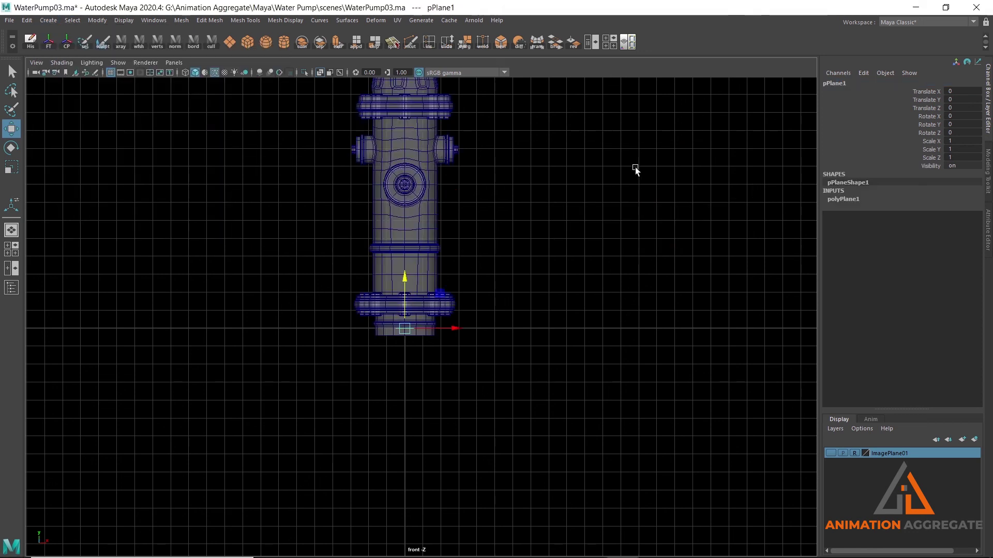
key(space)
key(space)
alt+drag(593, 219, 550, 234)
key(r)
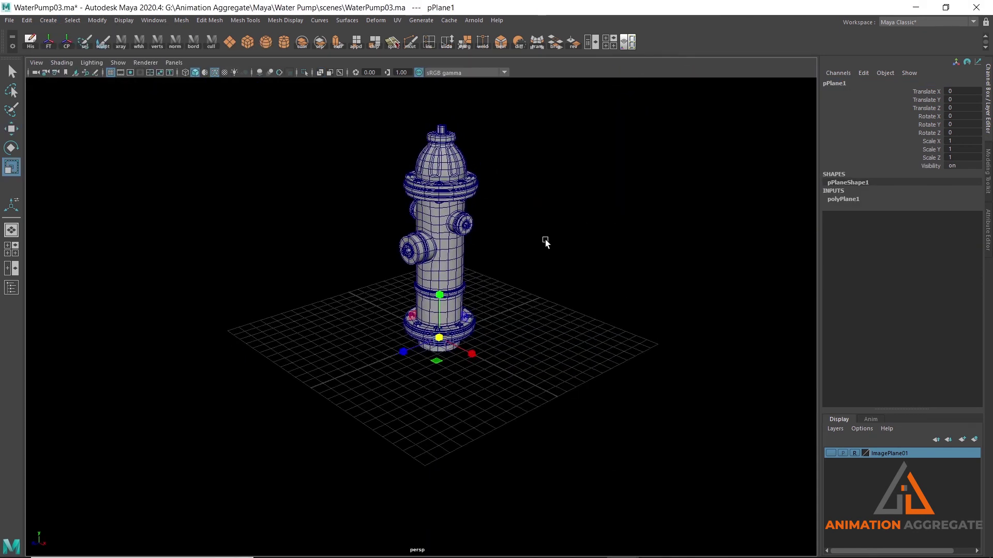
mouse_move(439, 342)
mouse_down()
mouse_move(515, 239)
mouse_move(496, 268)
mouse_up()
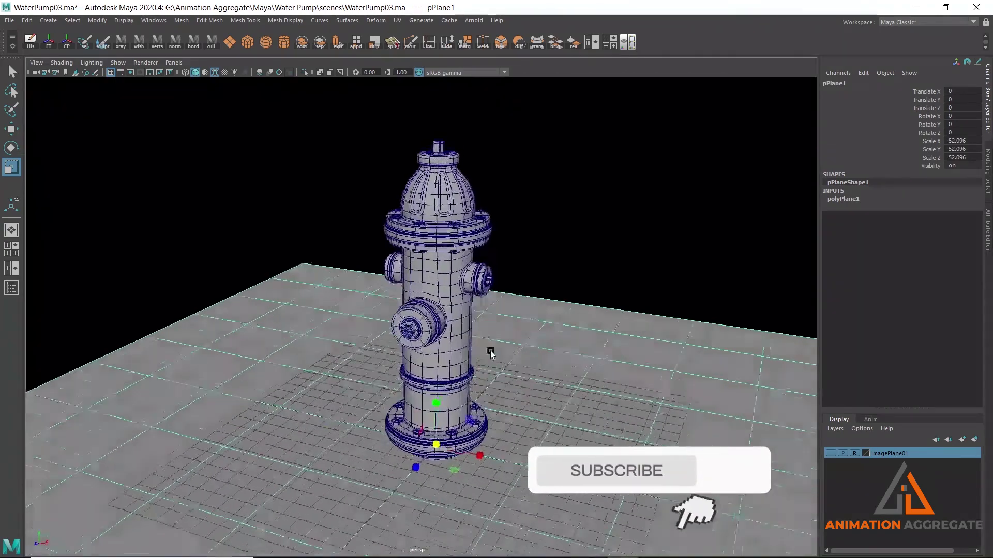
scroll(468, 304, up, 6)
drag(468, 304, 505, 288)
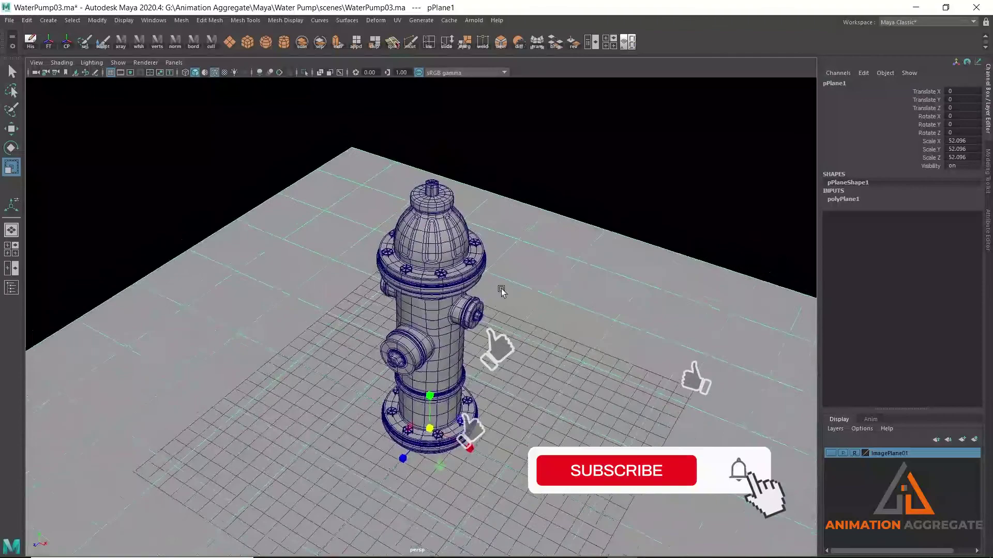
scroll(505, 288, down, 5)
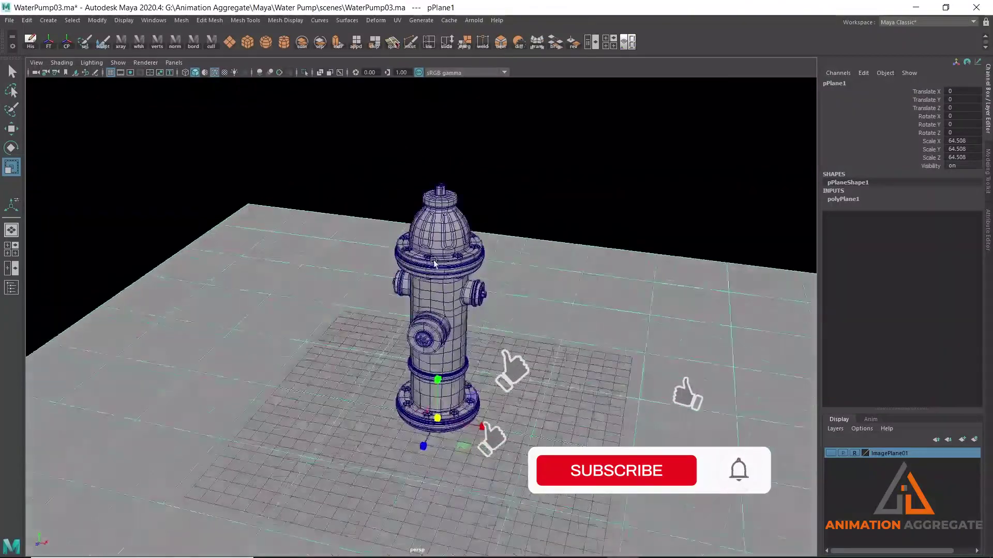
Orbit around to inspect the hydrant standing on the ground plane
alt+drag(433, 262, 398, 283)
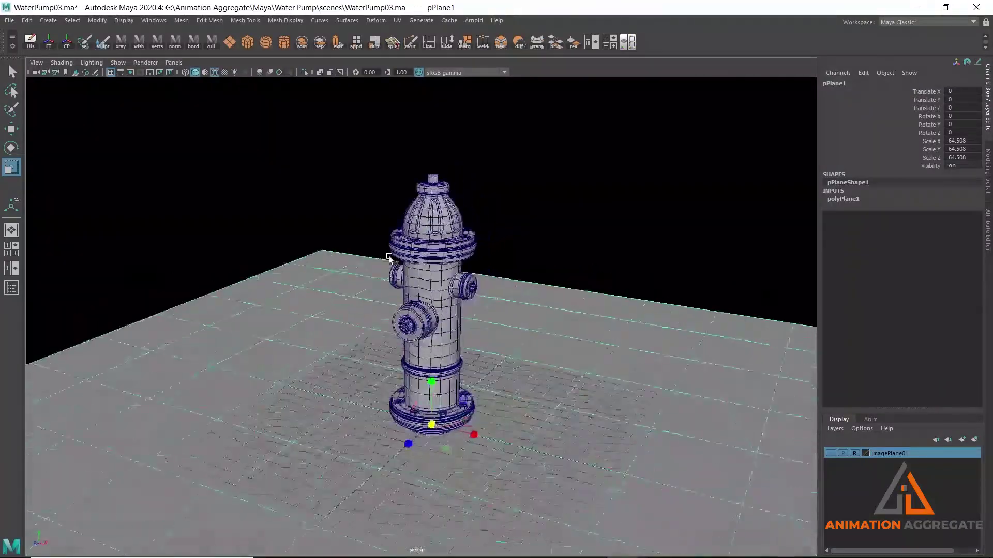
scroll(398, 284, up, 2)
scroll(398, 284, up, 2)
mouse_move(400, 287)
alt+mouse_down()
mouse_move(409, 257)
mouse_move(571, 278)
mouse_move(473, 289)
mouse_move(445, 310)
mouse_move(458, 266)
alt+mouse_up()
mouse_move(534, 295)
alt+mouse_down()
mouse_move(416, 304)
mouse_move(456, 324)
mouse_move(563, 310)
mouse_move(450, 266)
mouse_move(409, 269)
mouse_move(411, 282)
alt+mouse_up()
alt+drag(483, 290, 464, 297)
alt+drag(434, 250, 506, 286)
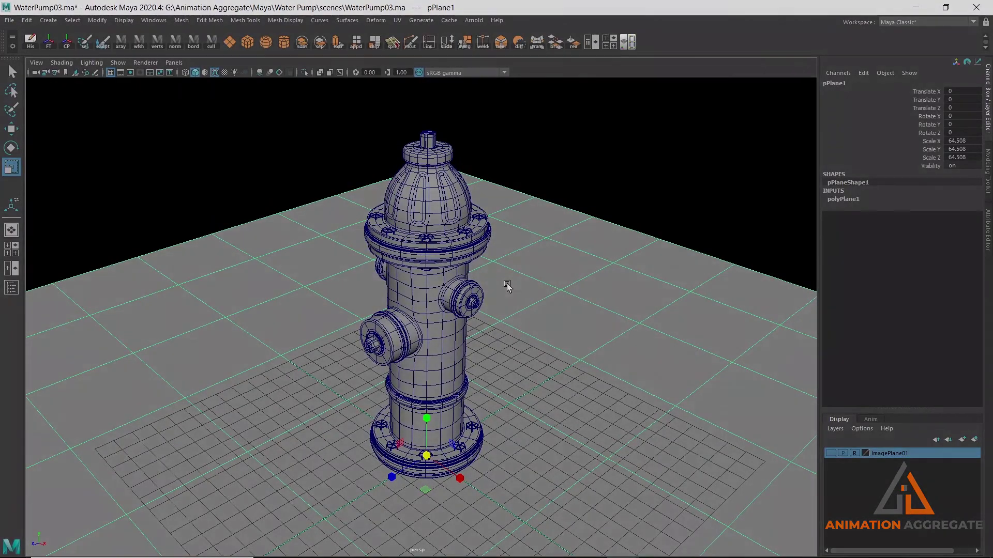